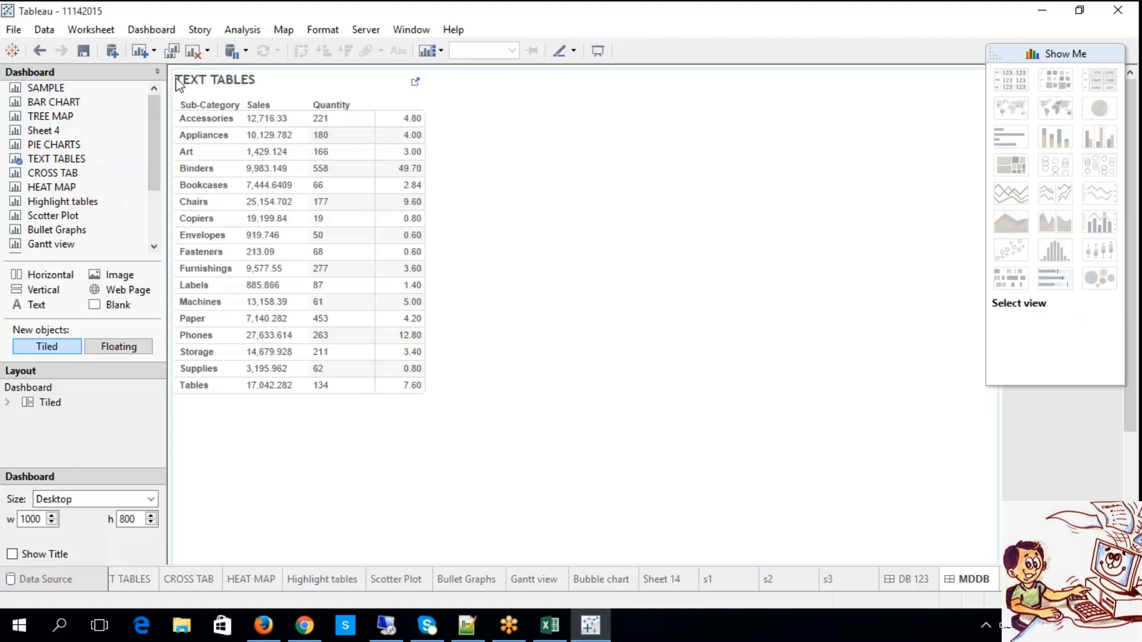
# Add the HEAT MAP worksheet to the MDDB dashboard beside the TEXT TABLES view.
pyautogui.click(82, 173)
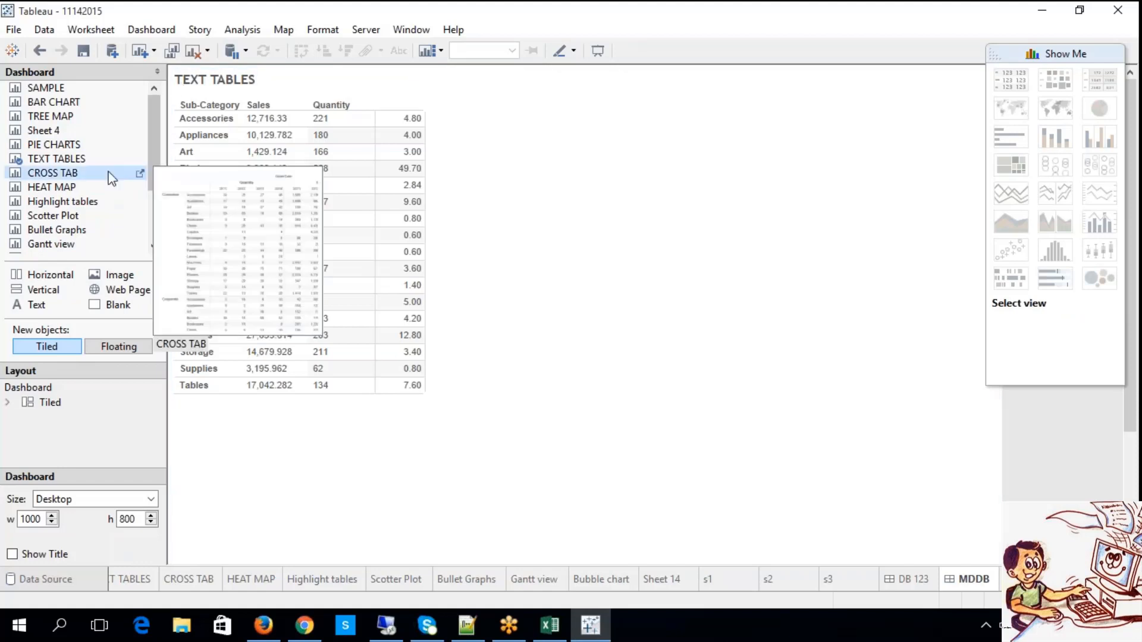
pyautogui.click(71, 187)
pyautogui.rightClick(68, 187)
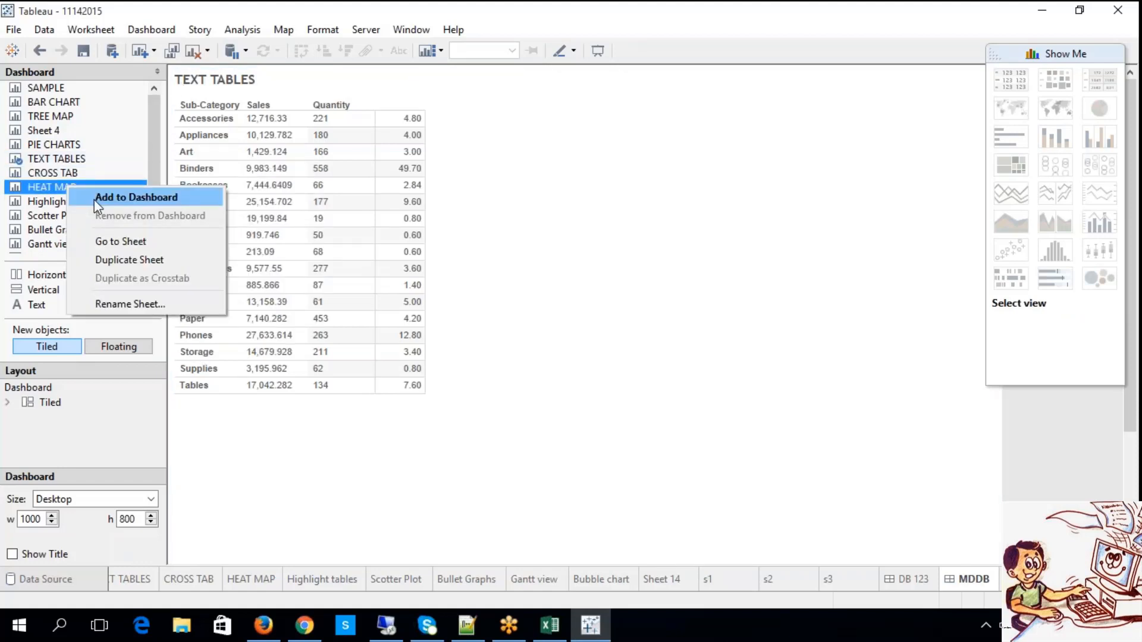
pyautogui.click(94, 199)
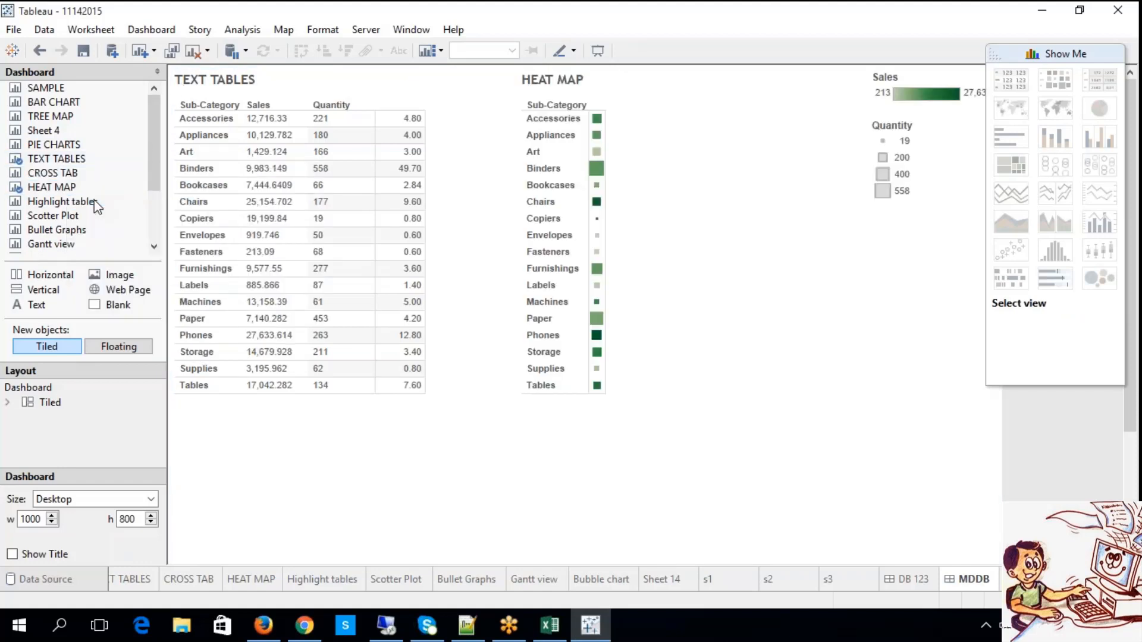
pyautogui.click(708, 240)
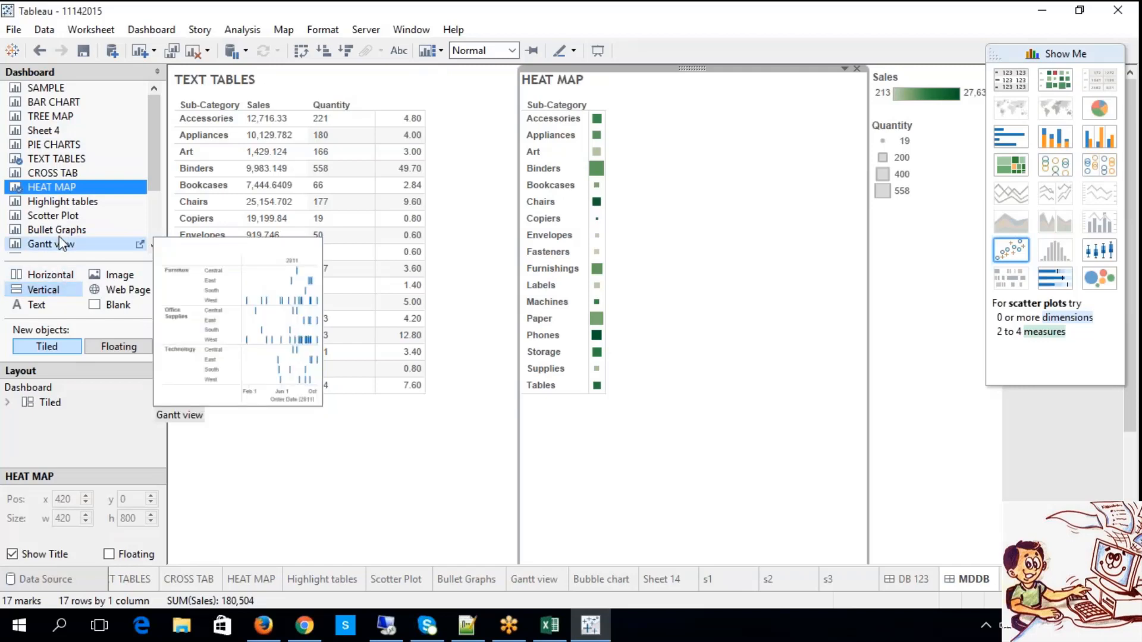
# Place the Highlight tables worksheet to the left of TEXT TABLES and Bullet Graphs above HEAT MAP in the dashboard.
pyautogui.moveTo(53, 216); pyautogui.dragTo(200, 414)
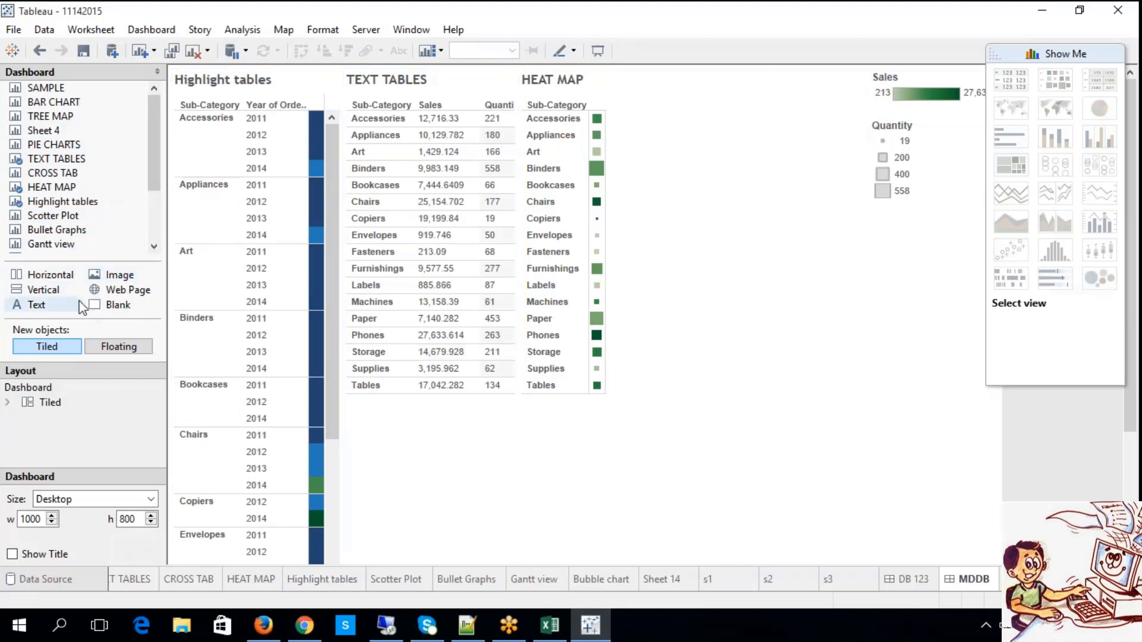
pyautogui.click(54, 221)
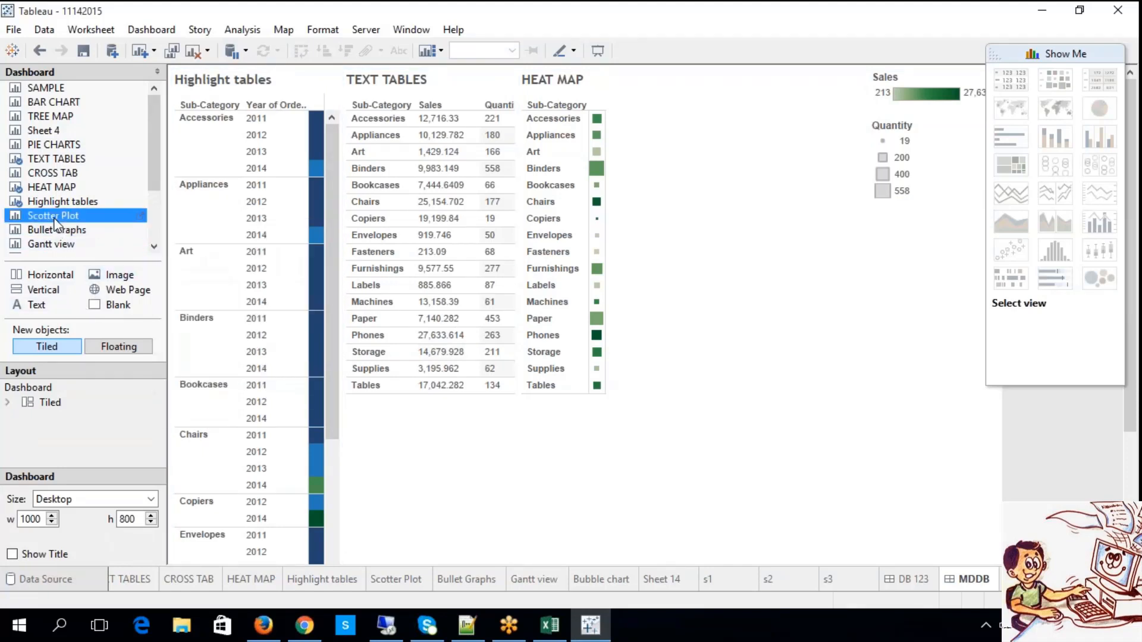
pyautogui.moveTo(55, 230); pyautogui.dragTo(648, 199)
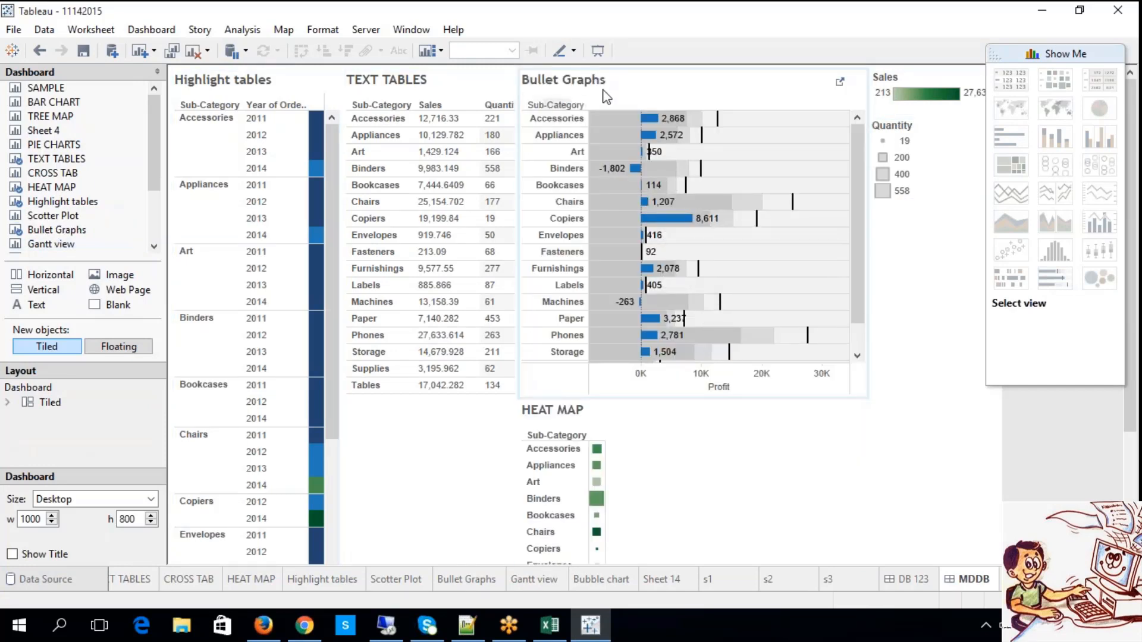
# Examine the Bullet Graphs and HEAT MAP views, and preview the dashboard in presentation mode.
pyautogui.click(607, 97)
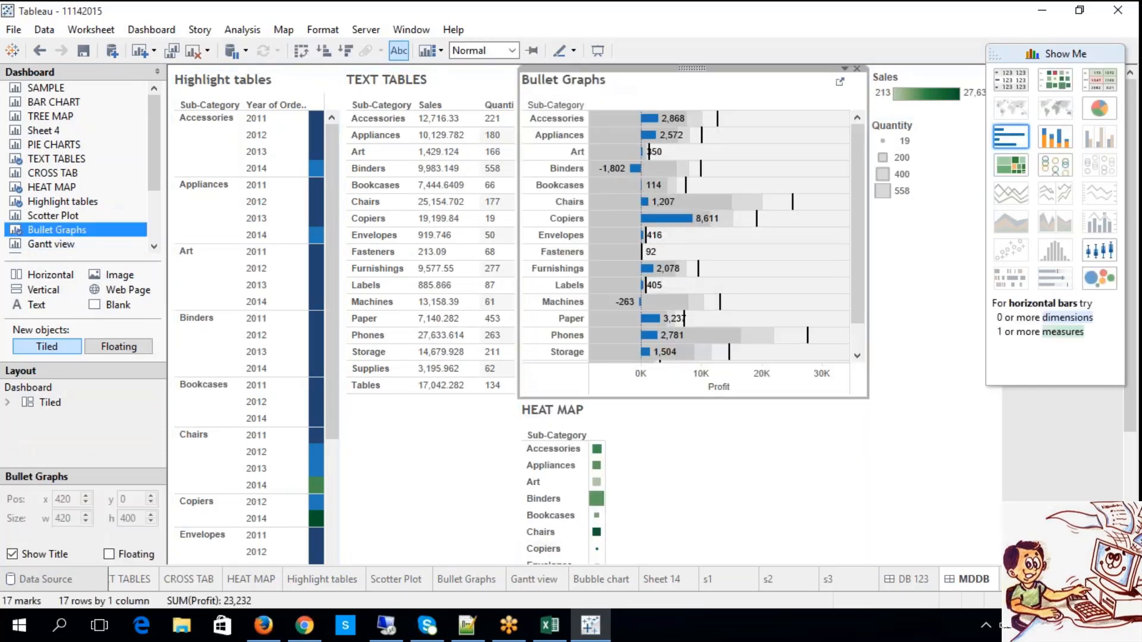
pyautogui.click(667, 465)
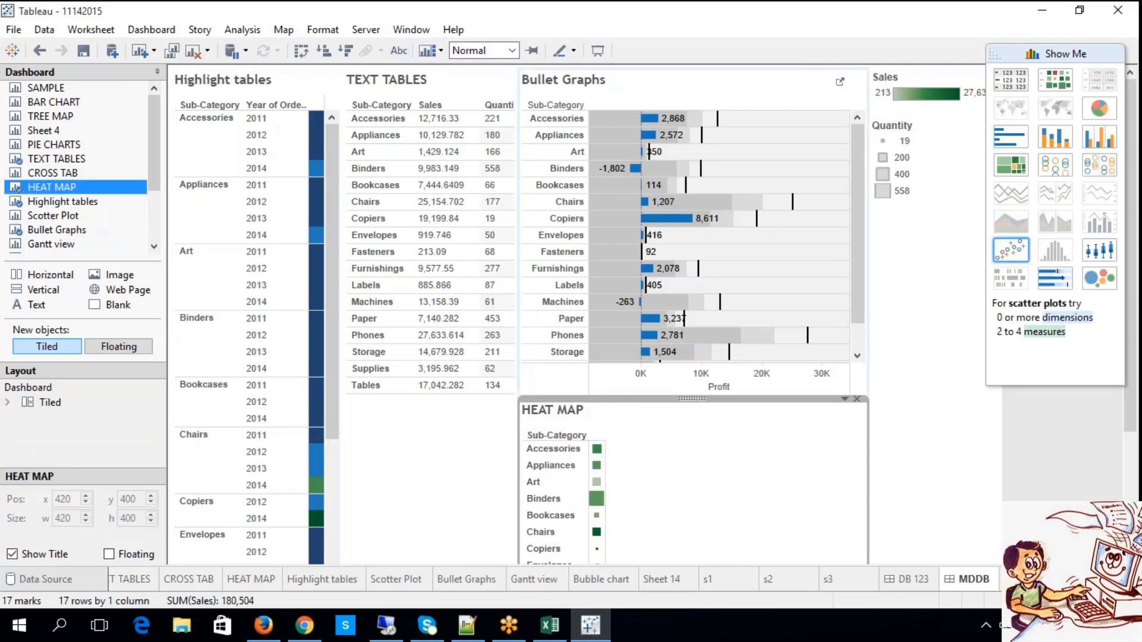
pyautogui.click(598, 50)
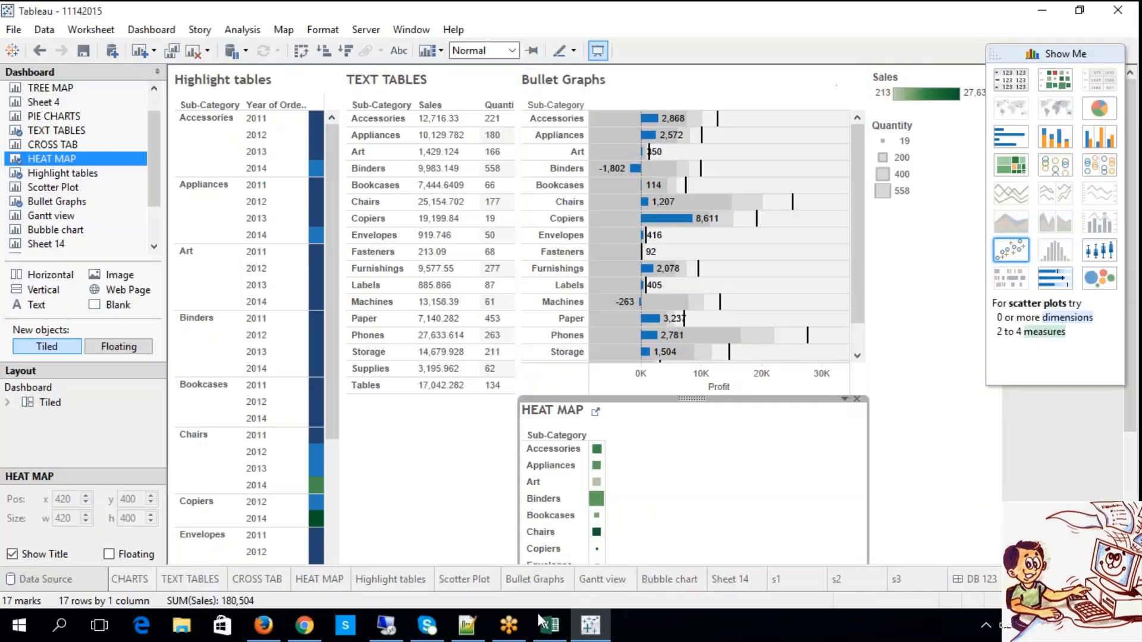
# Switch to the TABLEAU notes in Excel and correct "beter" to "better" in the Report Selector description.
pyautogui.click(543, 630)
pyautogui.click(215, 269)
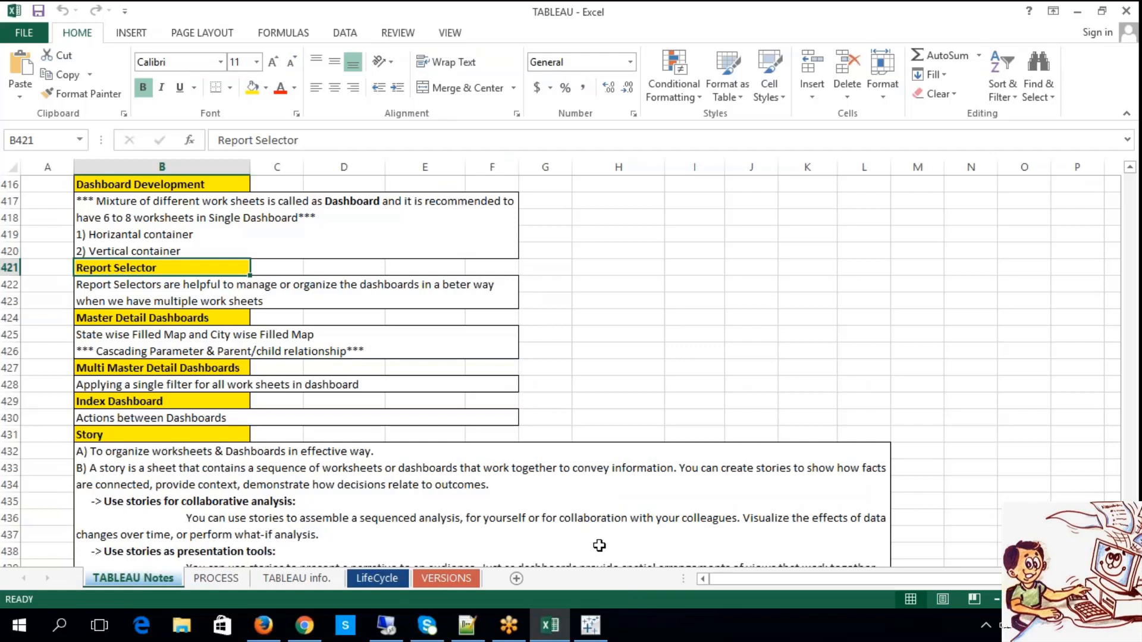
pyautogui.doubleClick(455, 288)
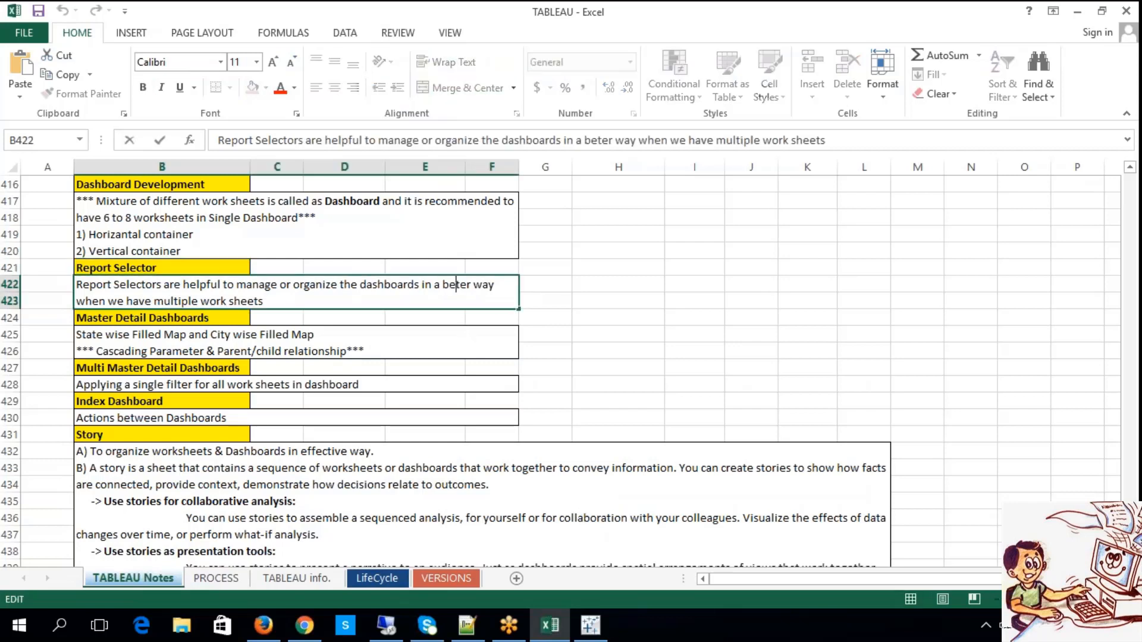
pyautogui.write('t')
pyautogui.click(696, 348)
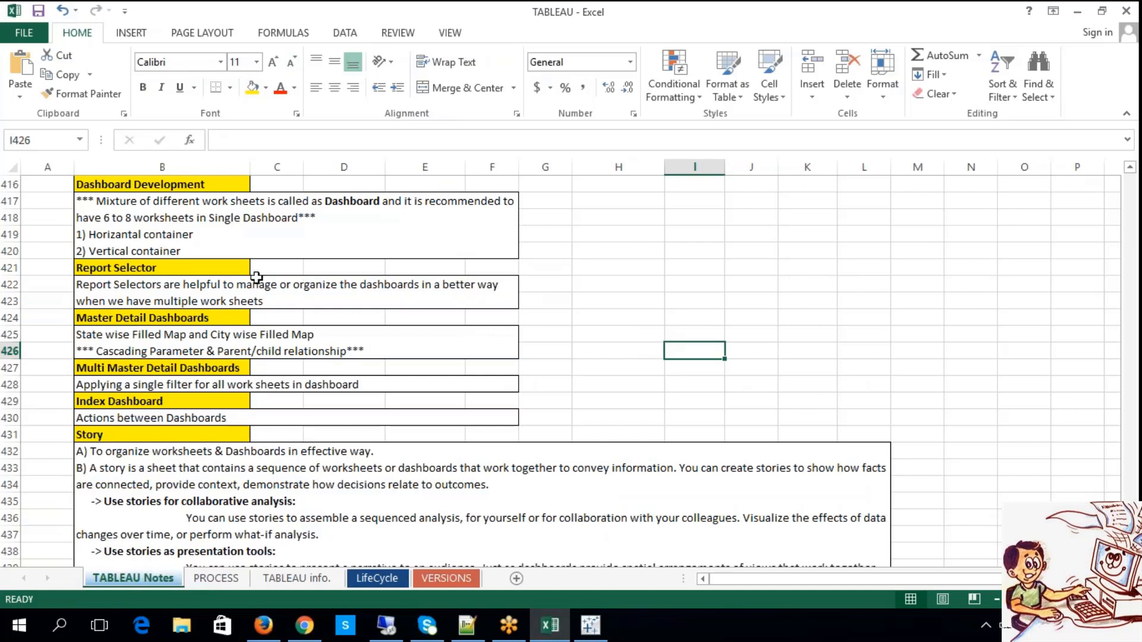
pyautogui.doubleClick(238, 266)
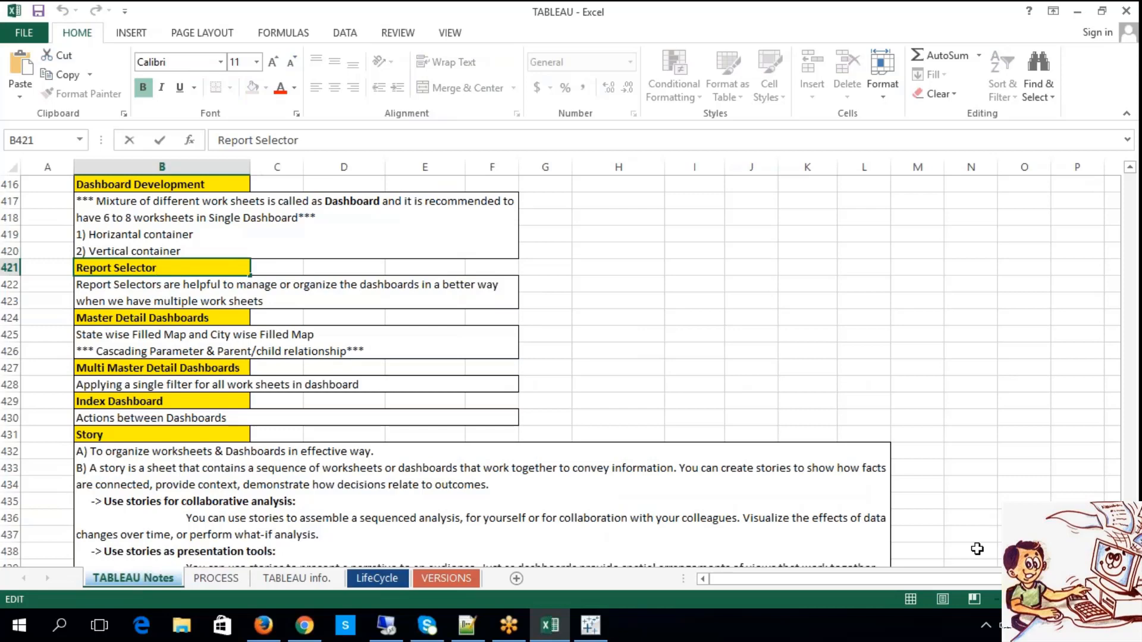
# Open a new Tableau window and connect to the Sample - Superstore.xls Excel file, with Orders joined to People and Returns.
pyautogui.rightClick(591, 625)
pyautogui.click(587, 598)
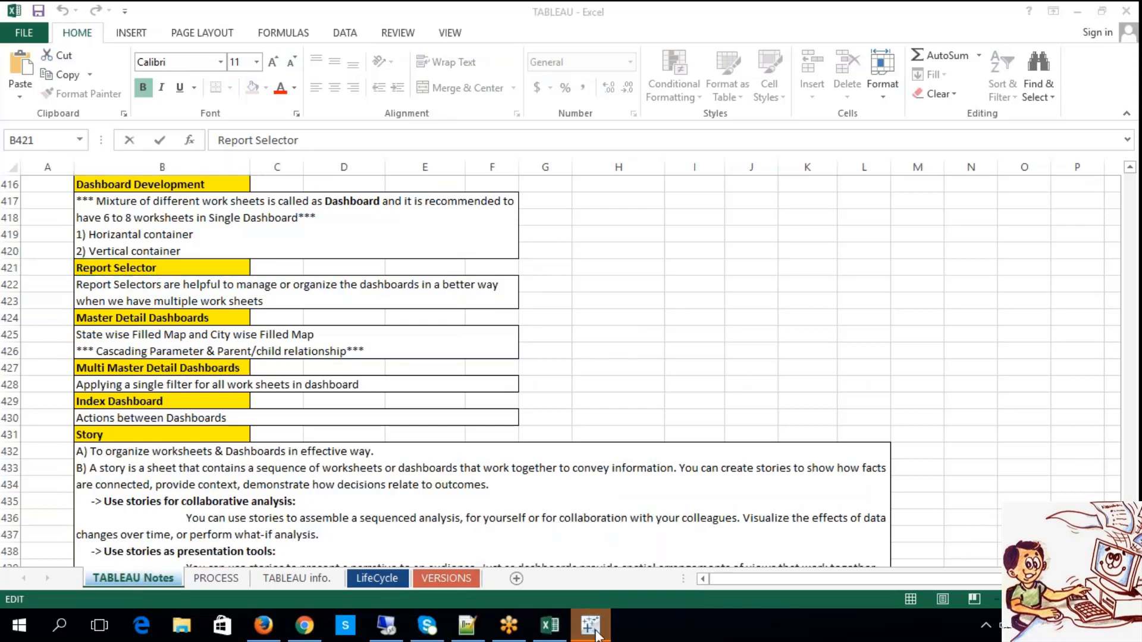
pyautogui.click(590, 625)
pyautogui.click(602, 334)
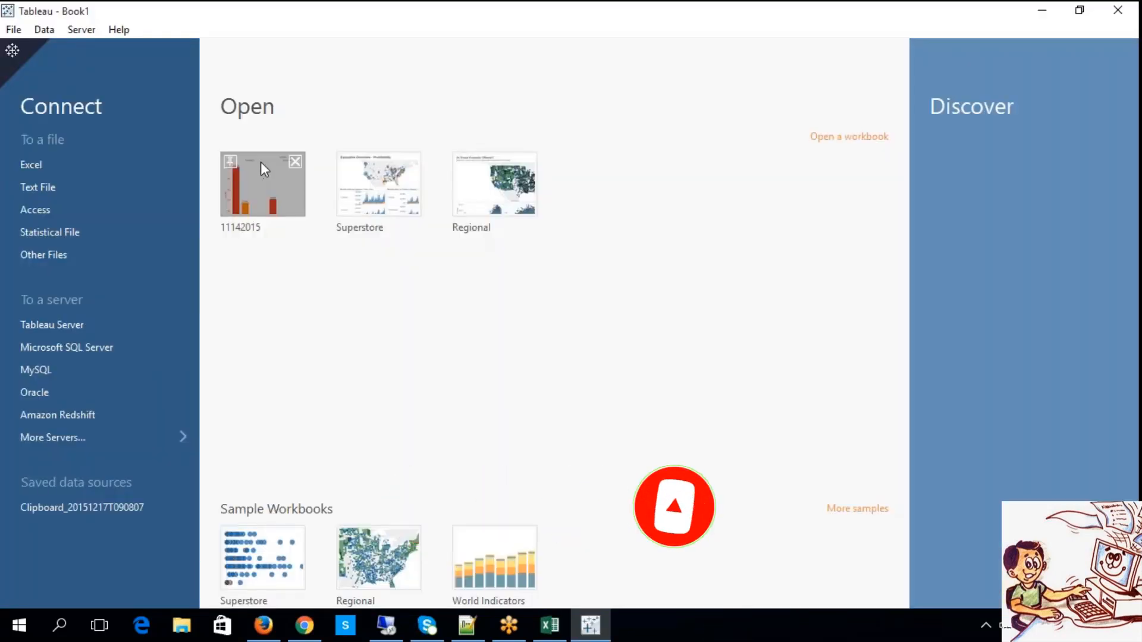
pyautogui.click(74, 158)
pyautogui.doubleClick(185, 142)
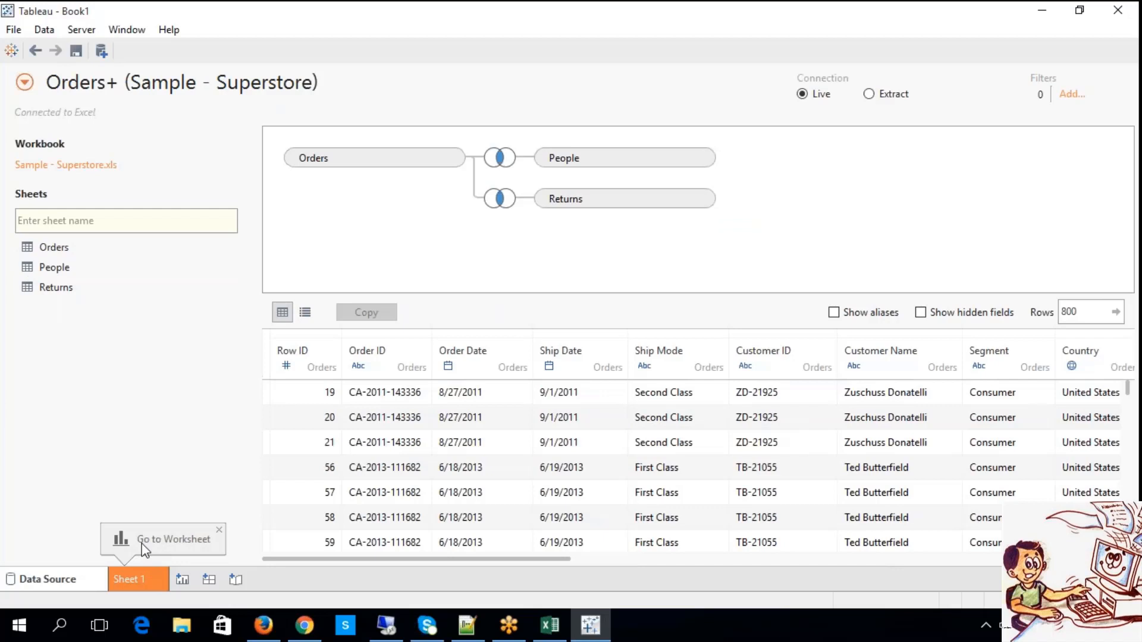
# Go to the first worksheet and rename it sheet1.
pyautogui.click(138, 576)
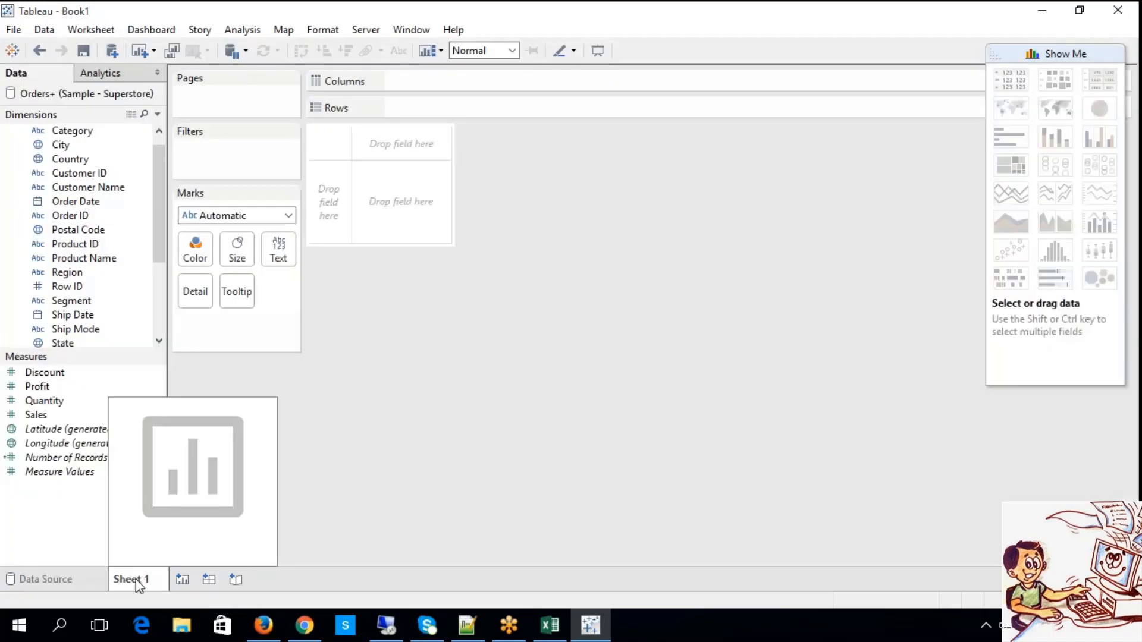
pyautogui.rightClick(138, 583)
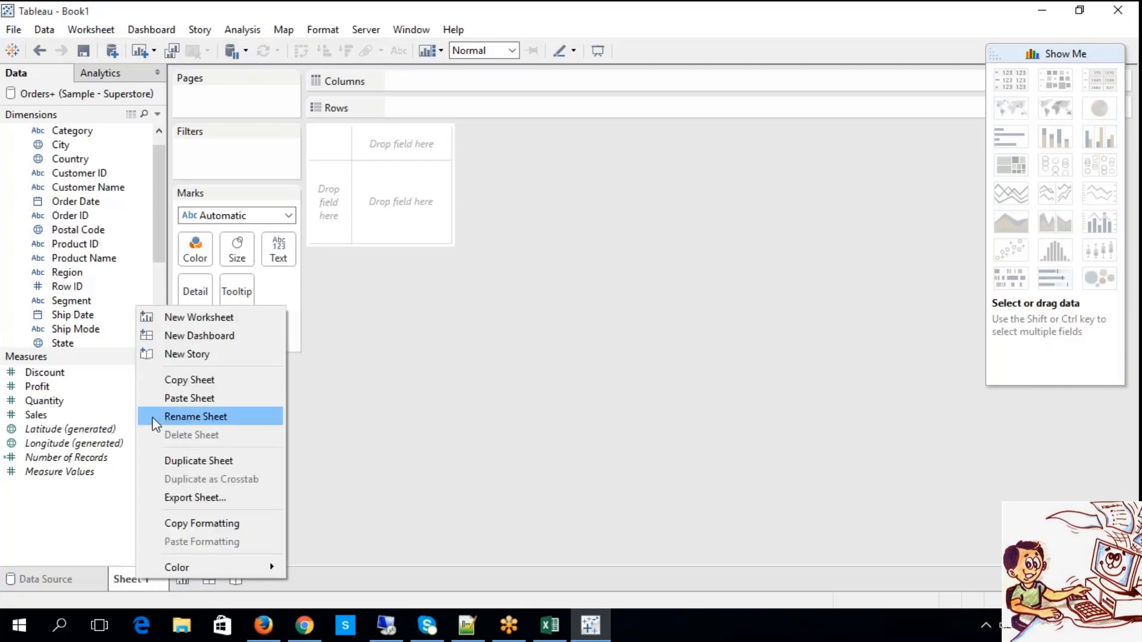
pyautogui.click(194, 420)
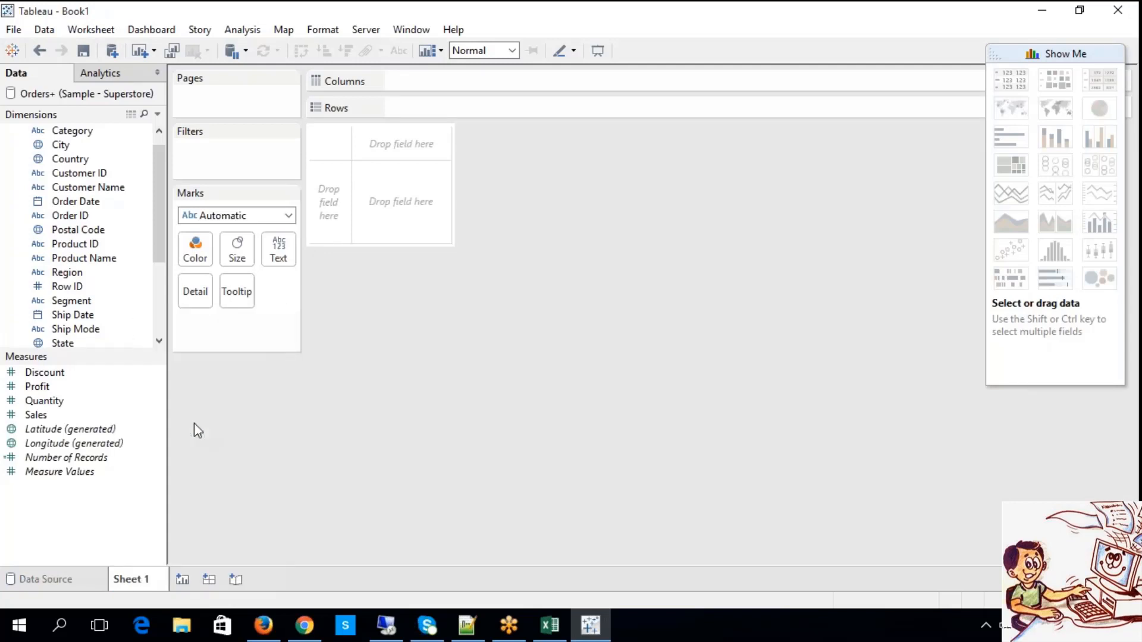
pyautogui.write('sheet1')
pyautogui.press('Return')
# Build a horizontal bar chart on sheet1 with Category on Rows and the sum of Sales on Columns.
pyautogui.scroll(1, 159, 137)
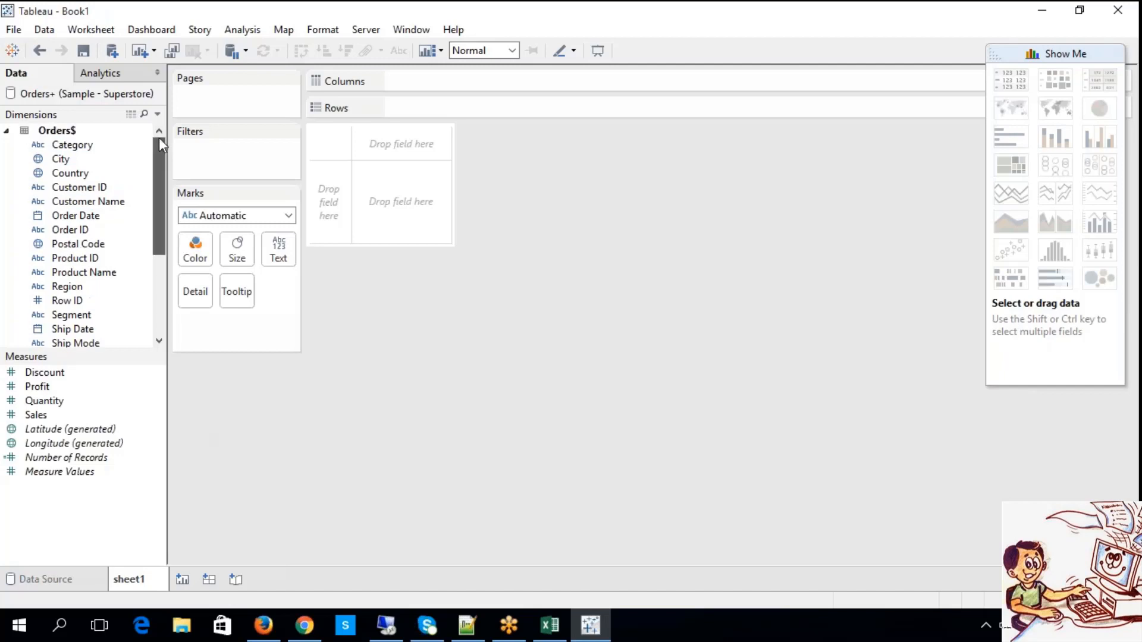
pyautogui.moveTo(72, 144); pyautogui.dragTo(405, 108)
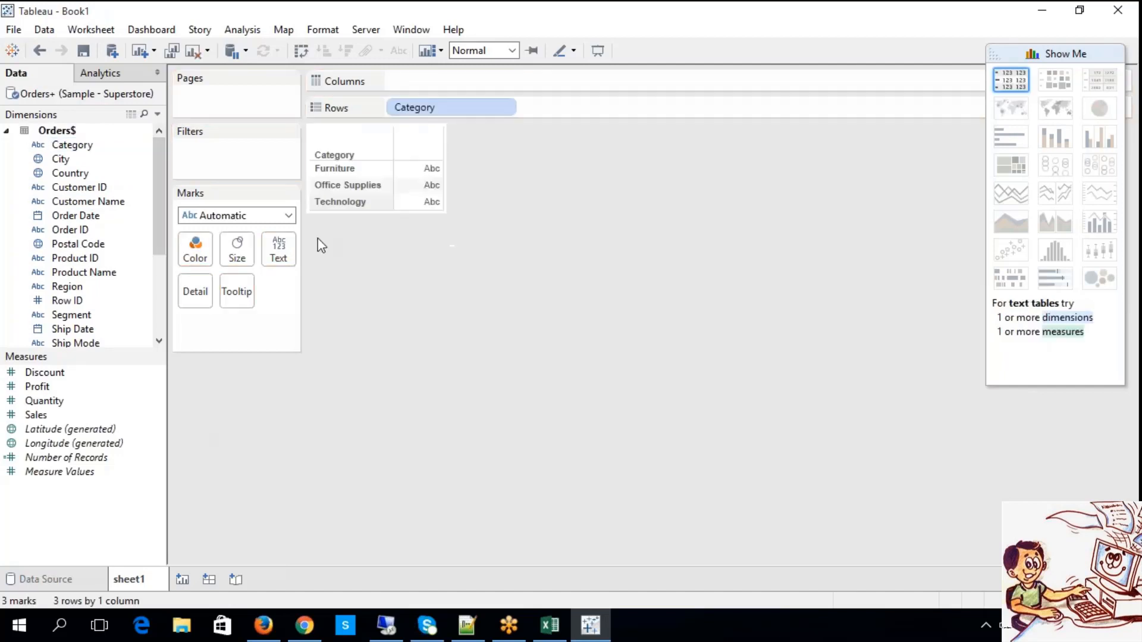
pyautogui.click(83, 415)
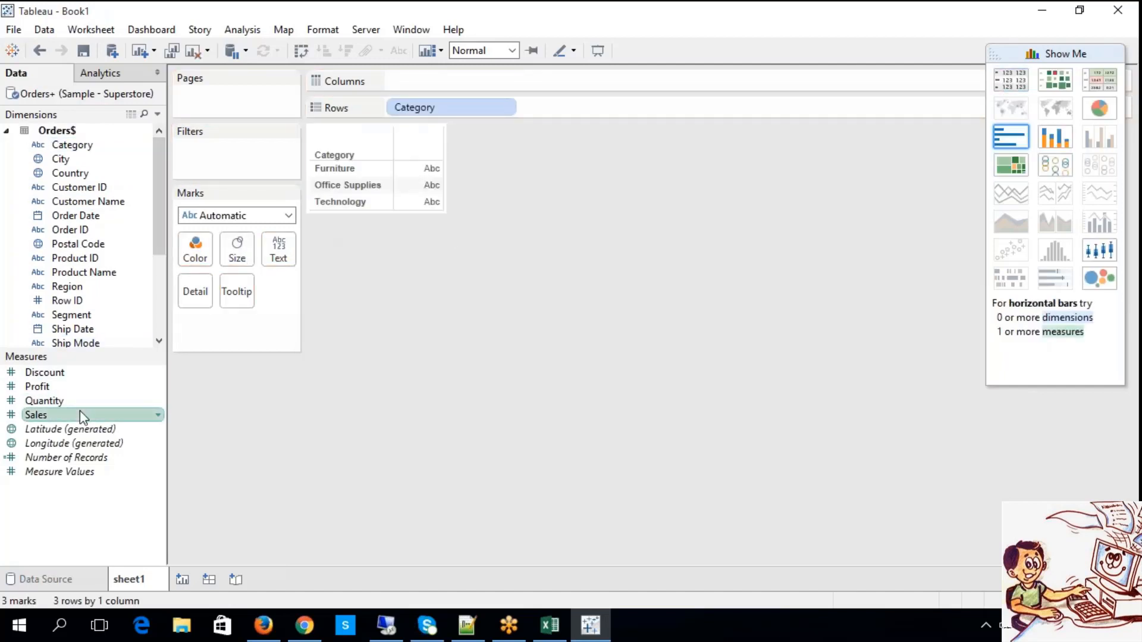
pyautogui.moveTo(80, 414); pyautogui.dragTo(416, 81)
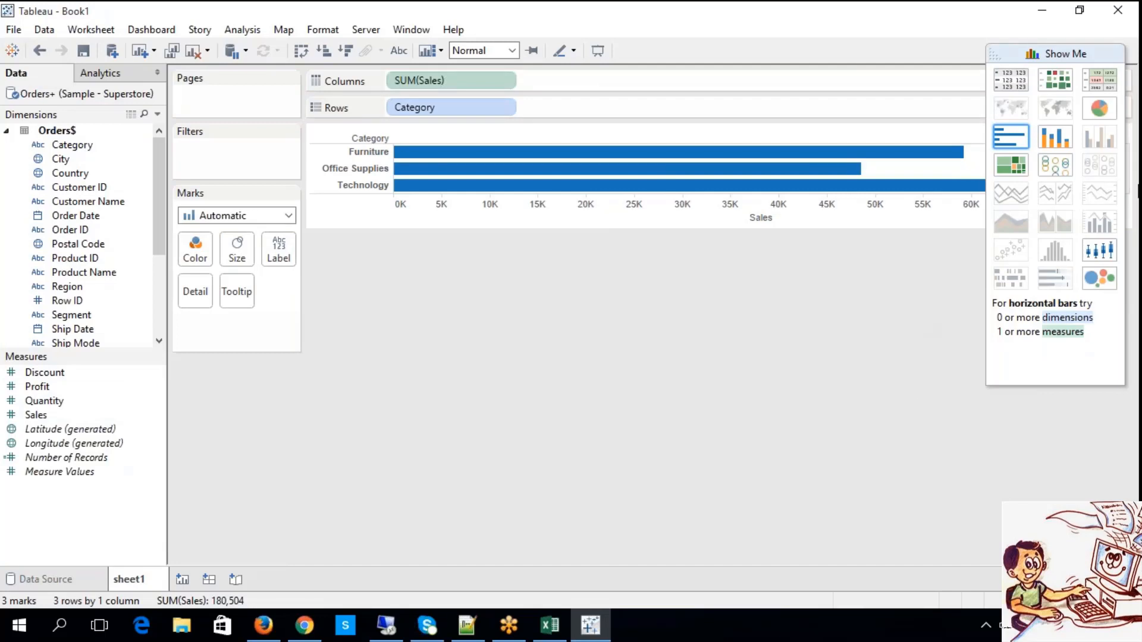
# Add a second worksheet and name it sheet2.
pyautogui.click(182, 580)
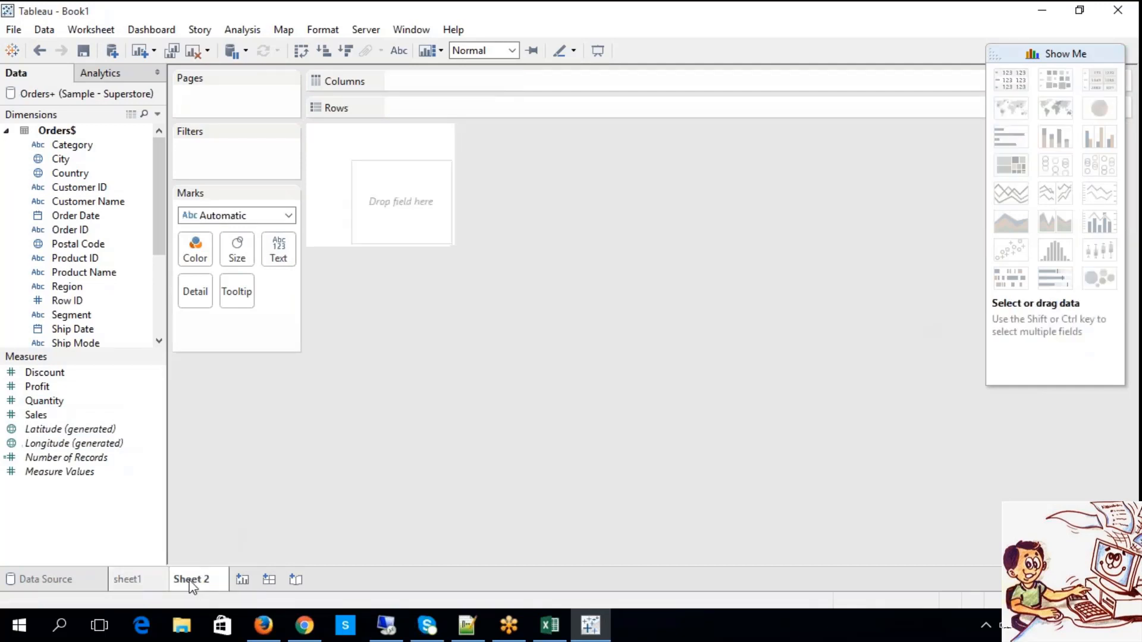
pyautogui.rightClick(192, 578)
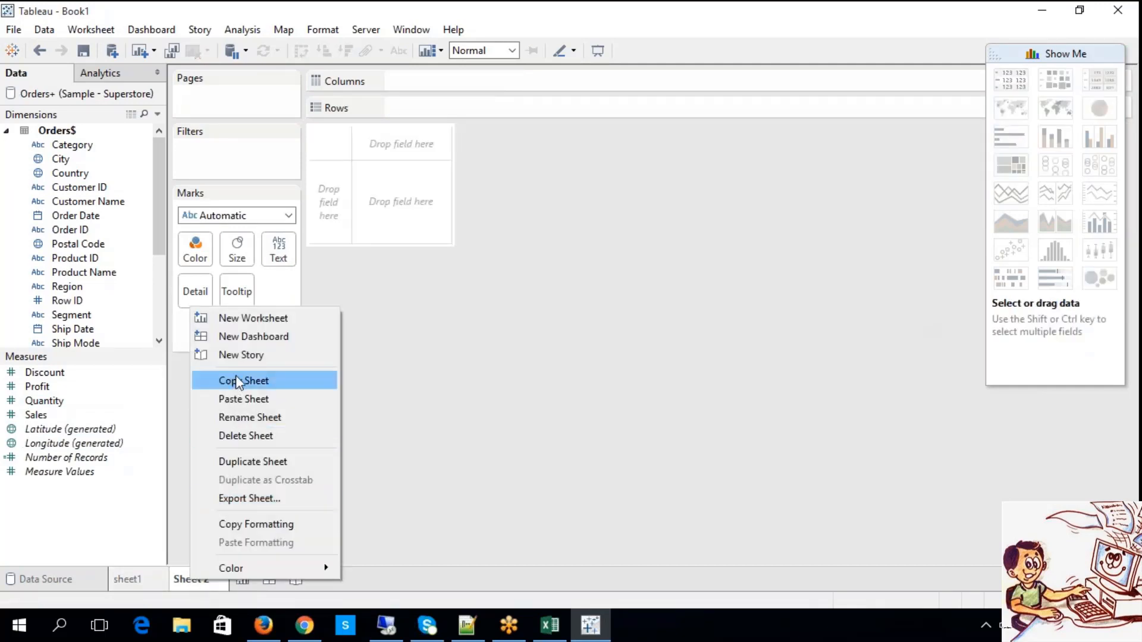
pyautogui.click(248, 422)
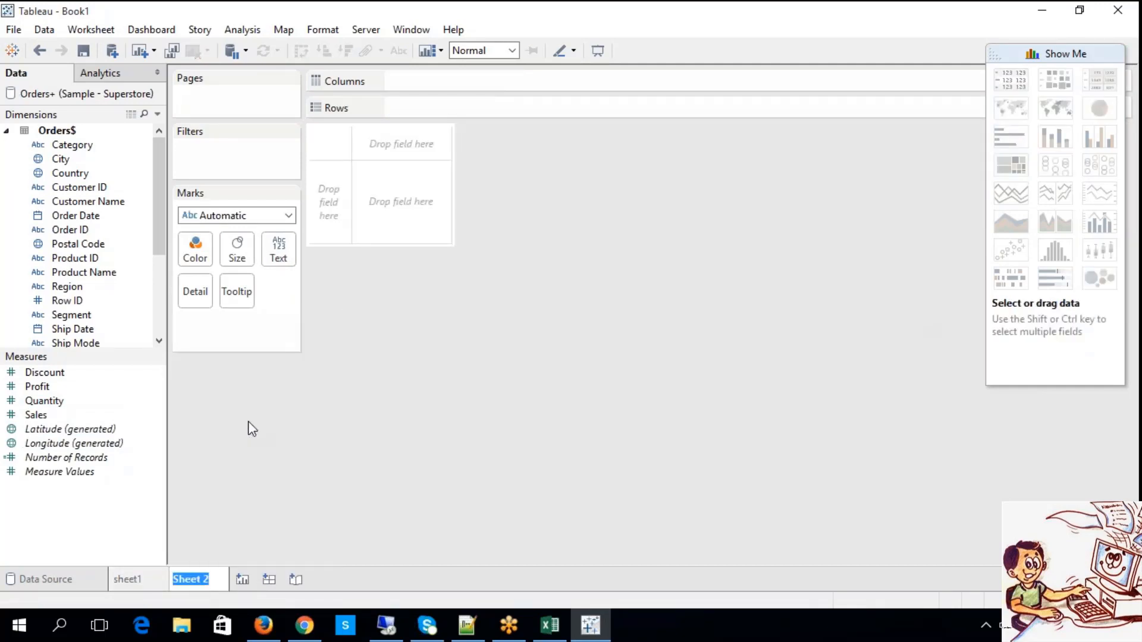
pyautogui.write('sheet2')
pyautogui.press('Return')
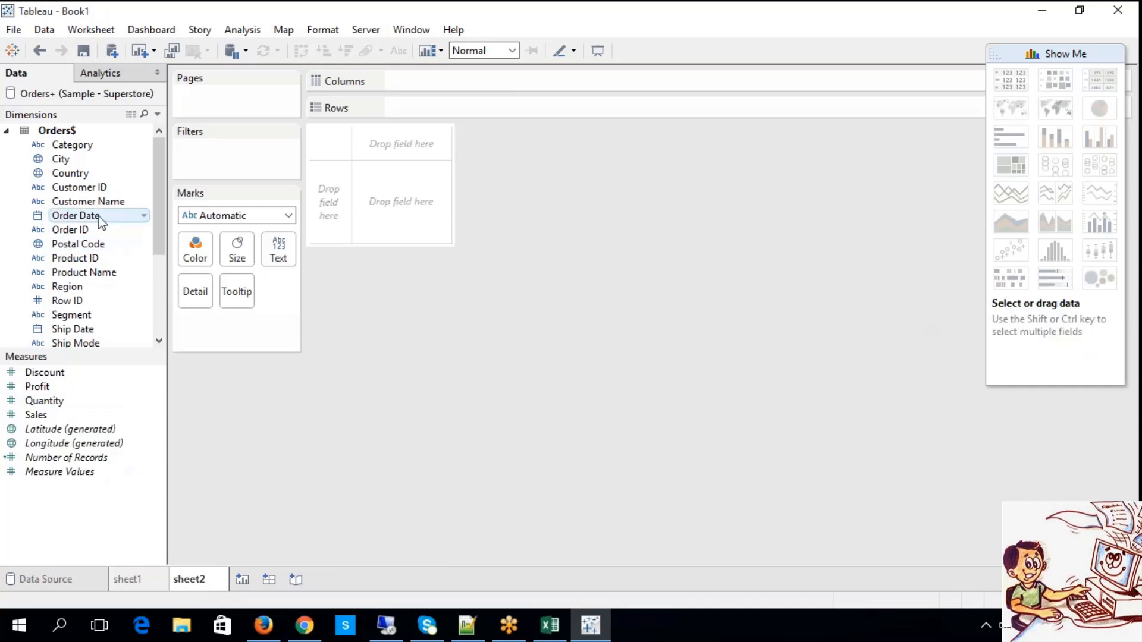
# Build a line chart on sheet2 with Order Date by year on Rows and the sum of Sales on Columns, and compare it with sheet1.
pyautogui.moveTo(98, 216); pyautogui.dragTo(425, 108)
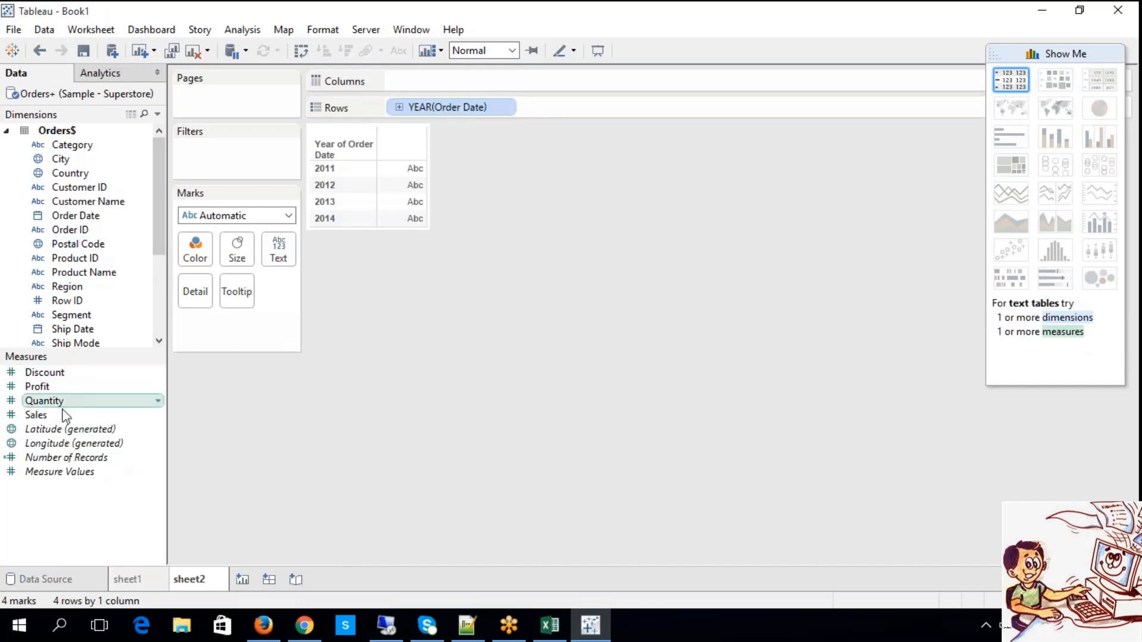
pyautogui.moveTo(62, 412); pyautogui.dragTo(408, 82)
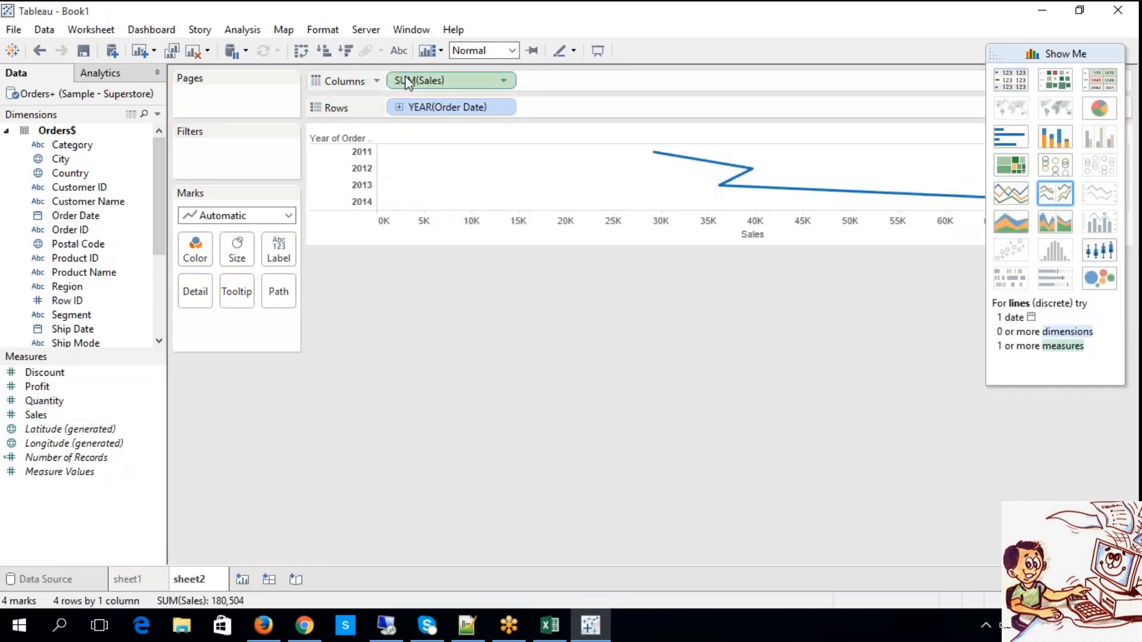
pyautogui.click(142, 584)
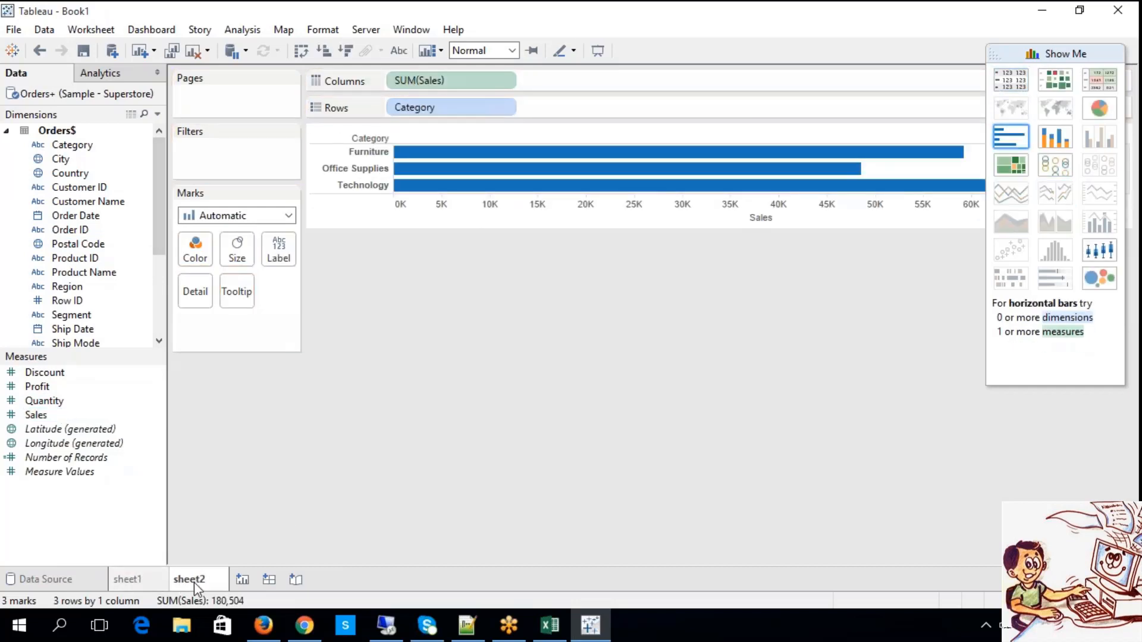
pyautogui.click(192, 586)
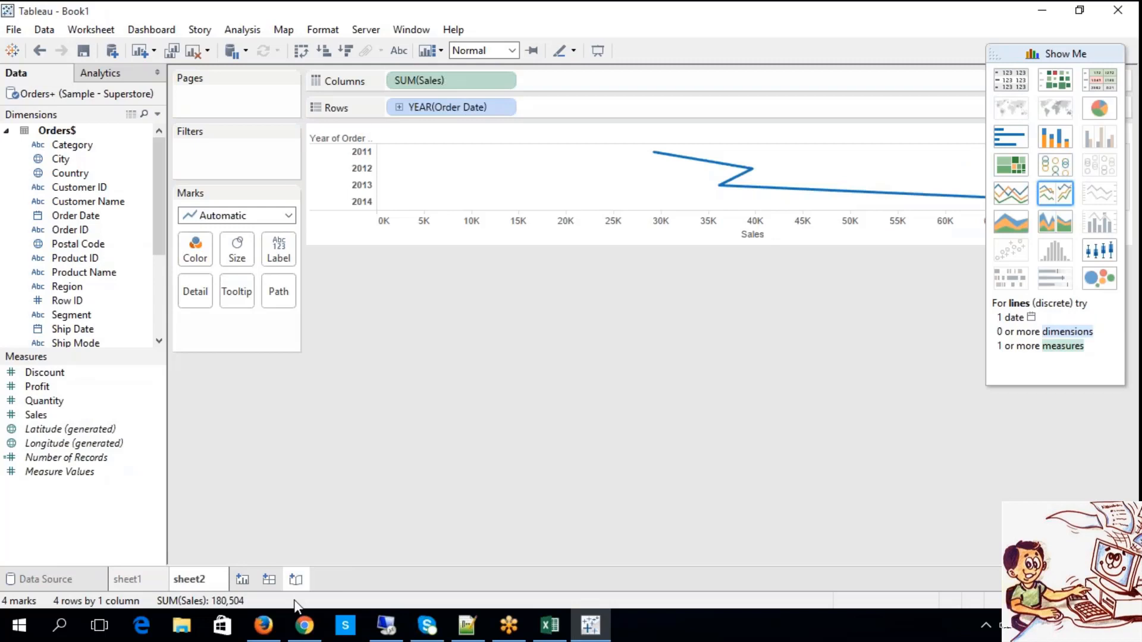
# Add a third worksheet named sheet3 and switch back to the Category bar chart on sheet1.
pyautogui.click(242, 579)
pyautogui.rightClick(245, 588)
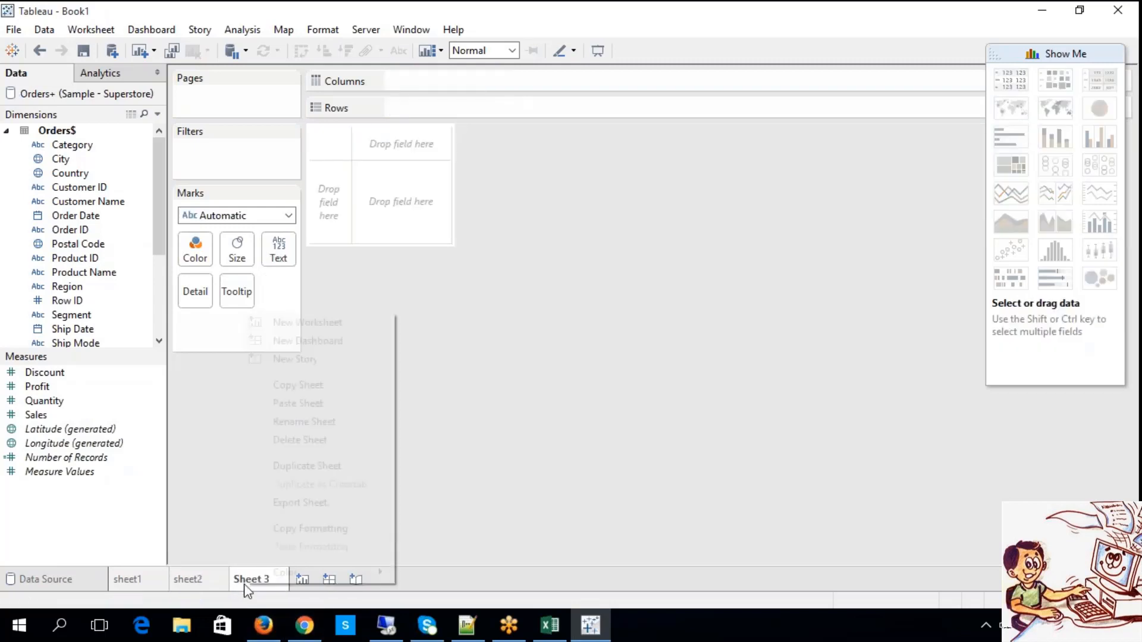
pyautogui.click(312, 421)
pyautogui.write('sheet3')
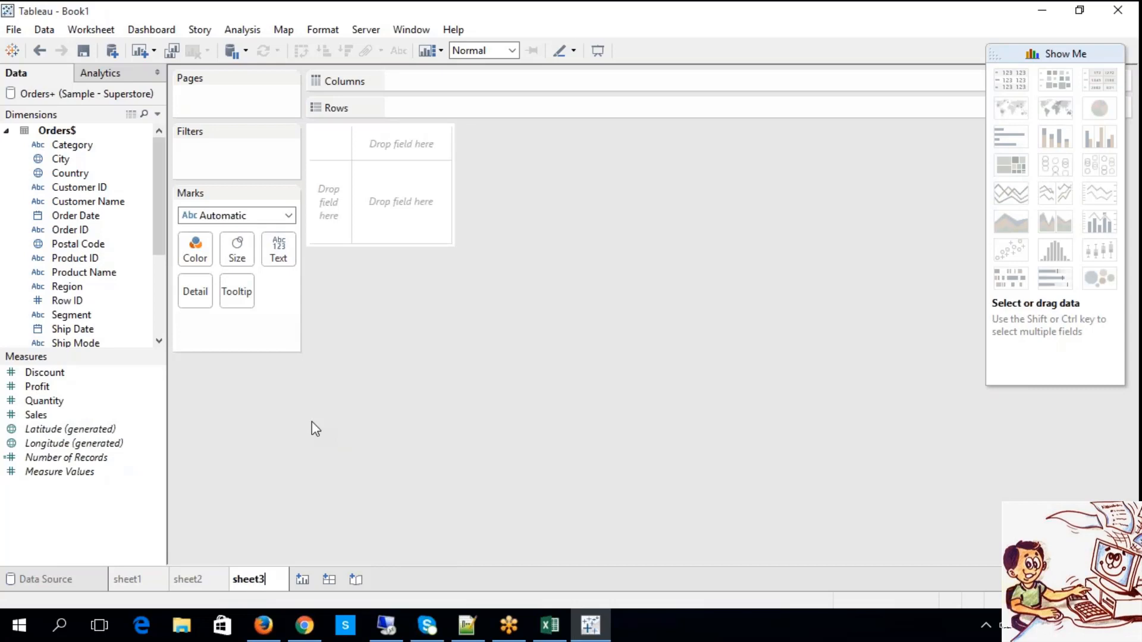
pyautogui.press('Return')
pyautogui.click(103, 150)
pyautogui.click(153, 580)
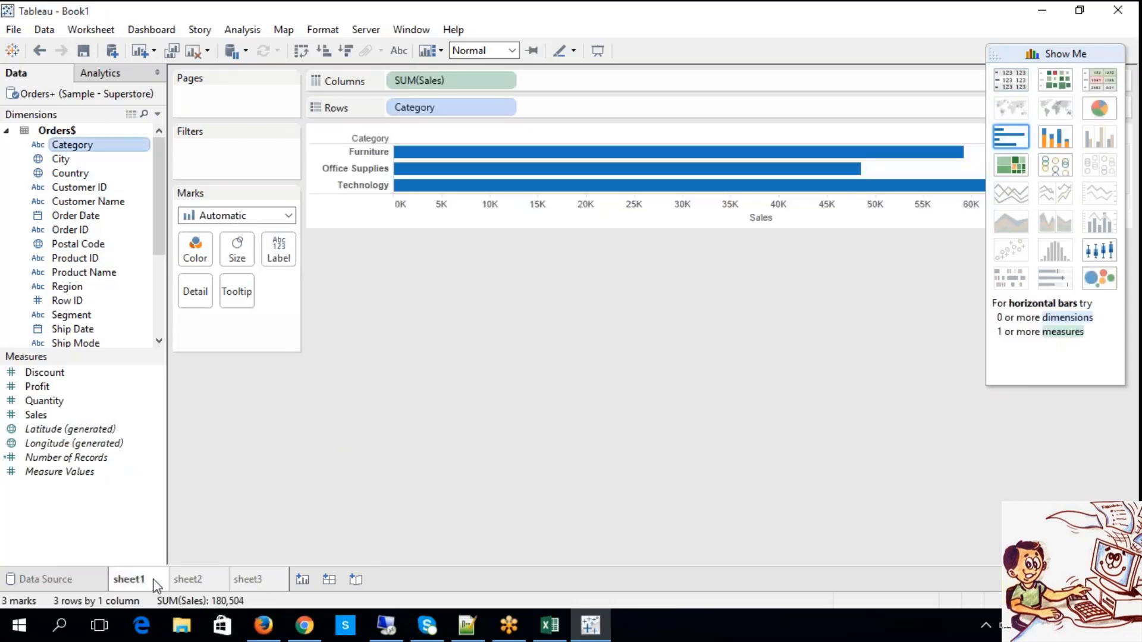
# Build a horizontal bar chart on sheet3 with Sub-Category on Rows and the sum of Sales on Columns, with mark labels shown.
pyautogui.click(255, 584)
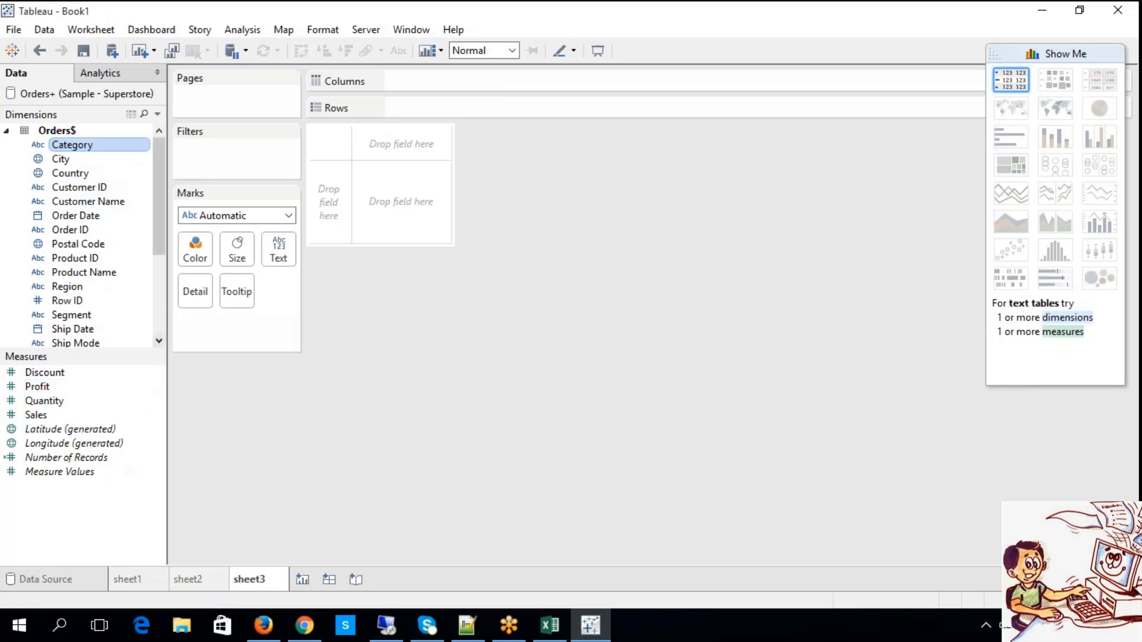
pyautogui.scroll(-5, 101, 297)
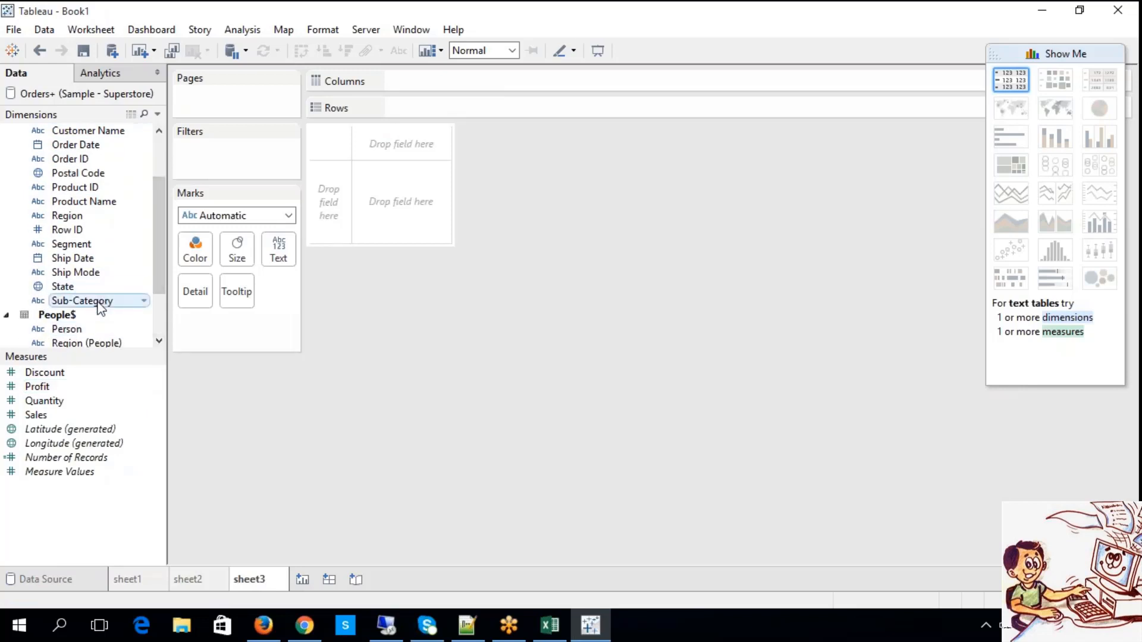
pyautogui.moveTo(100, 302); pyautogui.dragTo(417, 109)
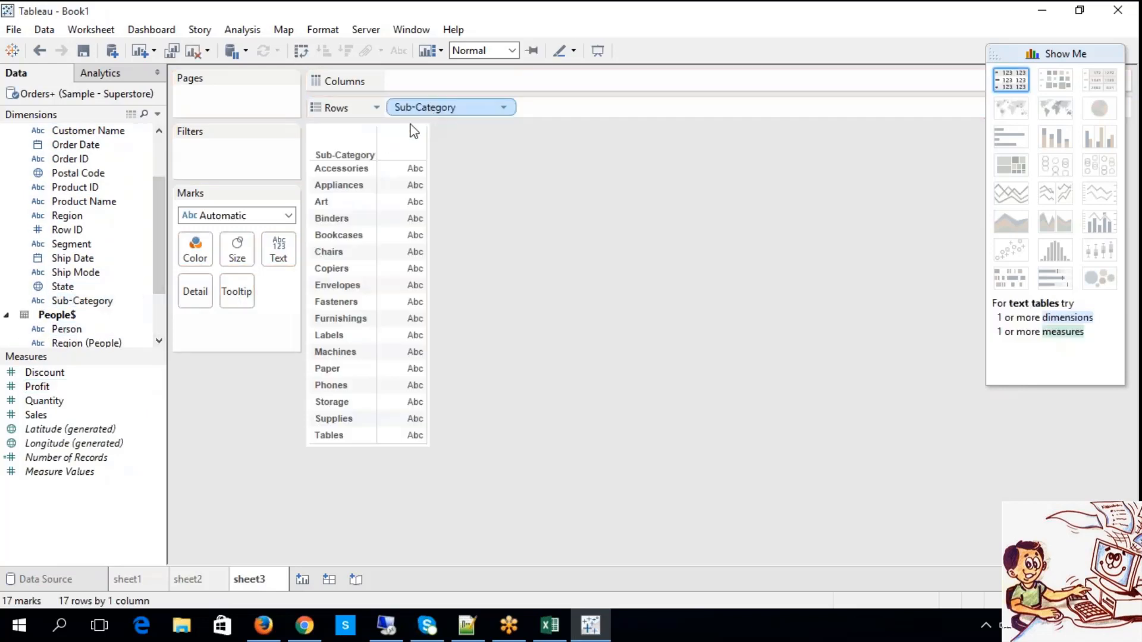
pyautogui.moveTo(69, 416); pyautogui.dragTo(432, 87)
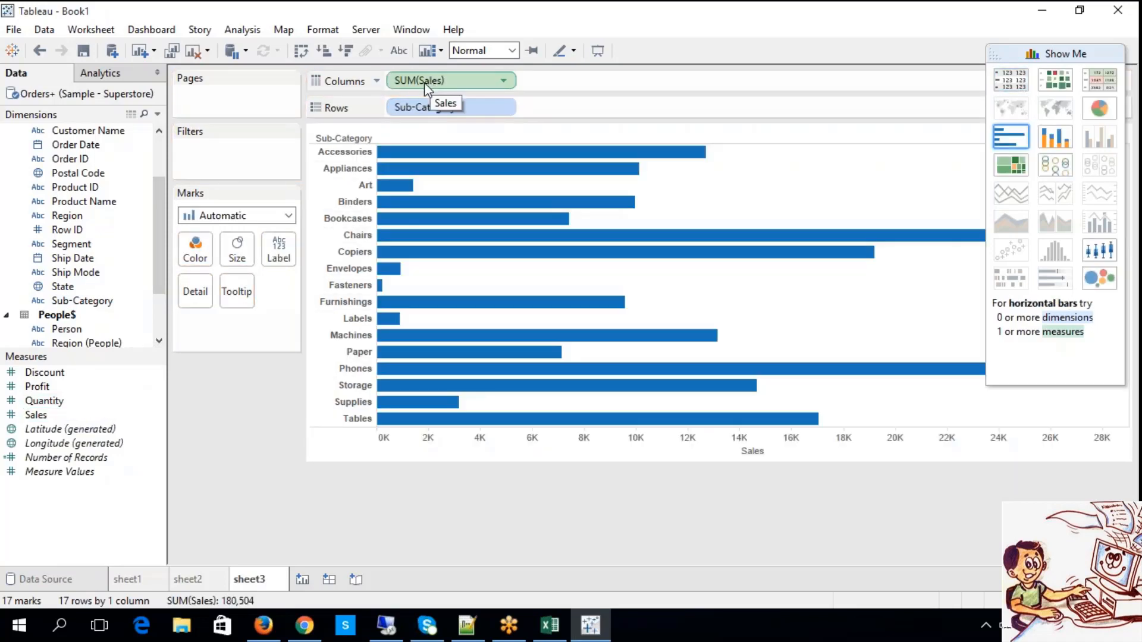
pyautogui.click(399, 51)
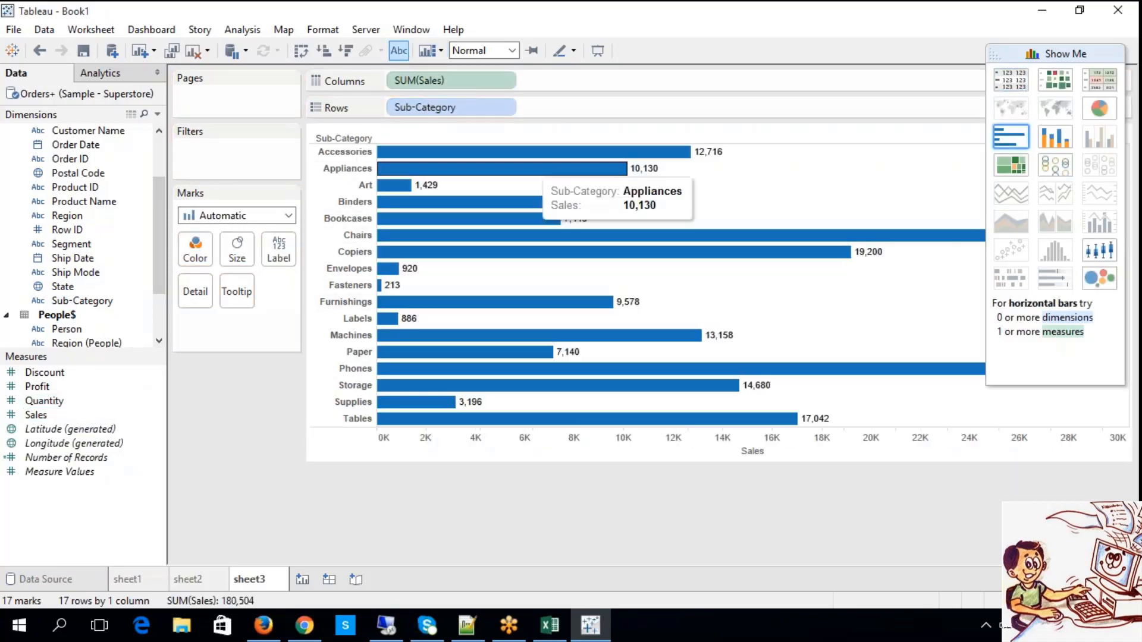
# Convert the yearly sales line chart on sheet2 to horizontal bars and show its mark labels.
pyautogui.click(207, 575)
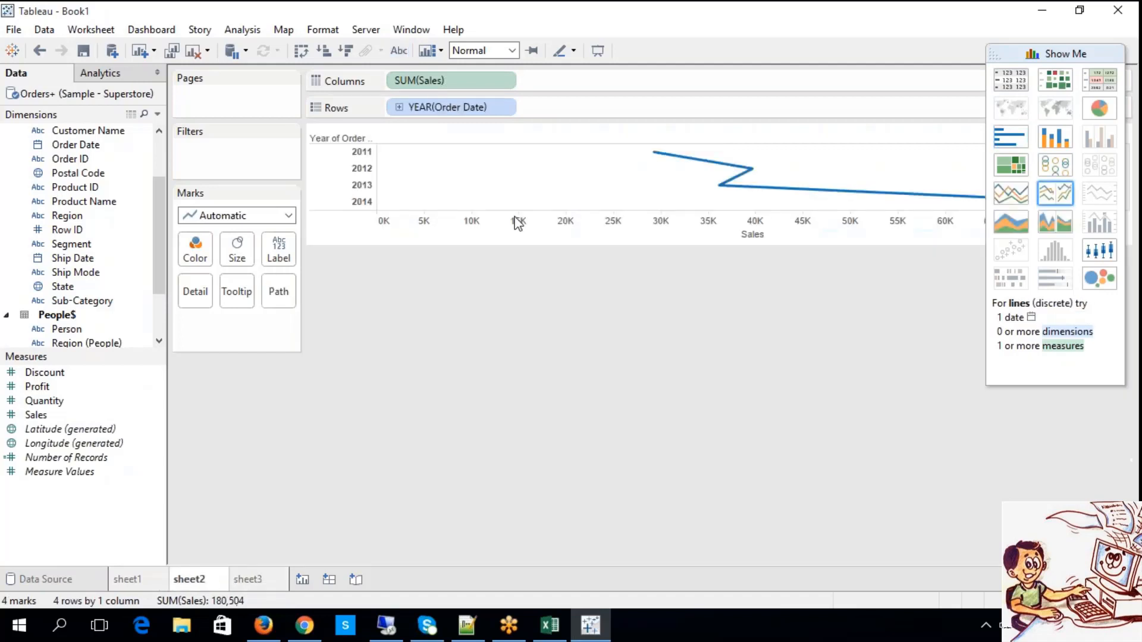
pyautogui.click(399, 51)
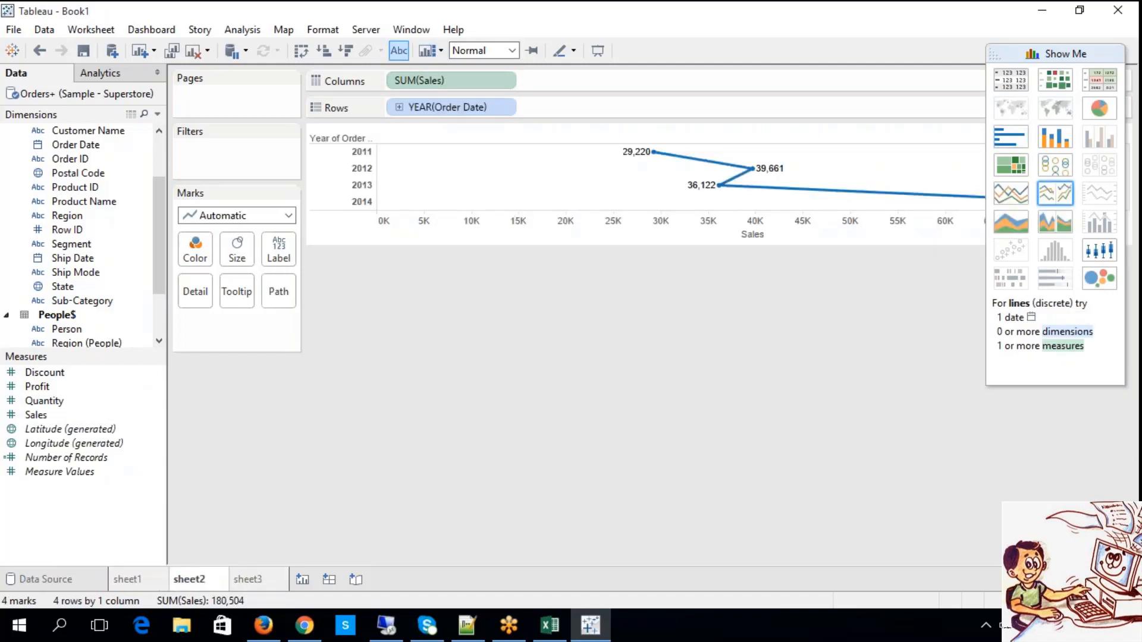
pyautogui.click(1005, 143)
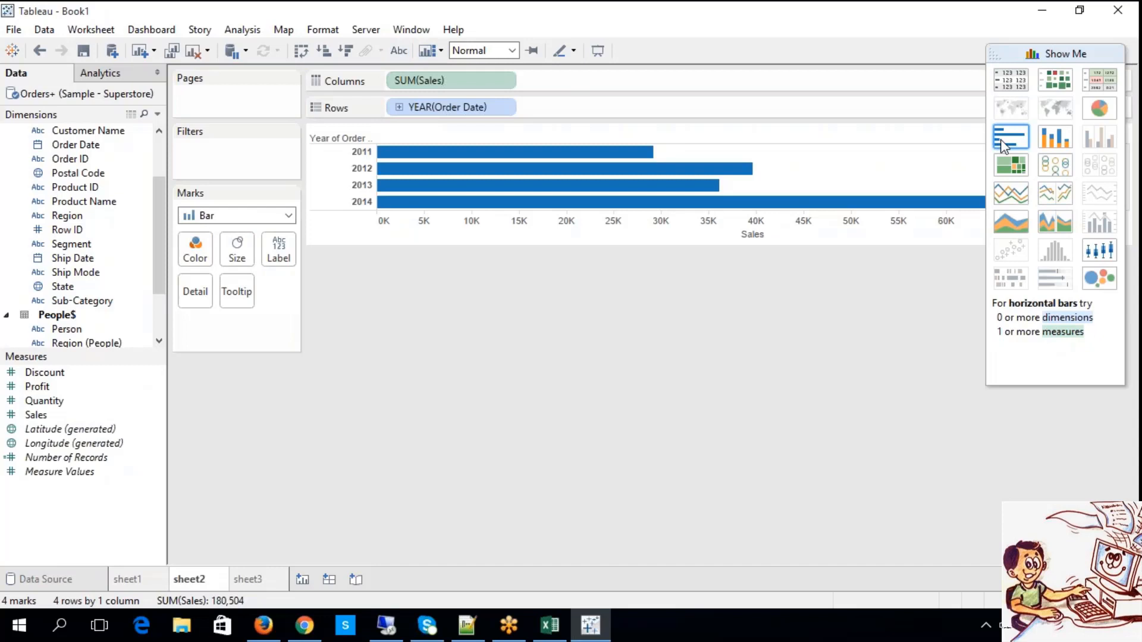
pyautogui.click(1052, 144)
pyautogui.click(1012, 137)
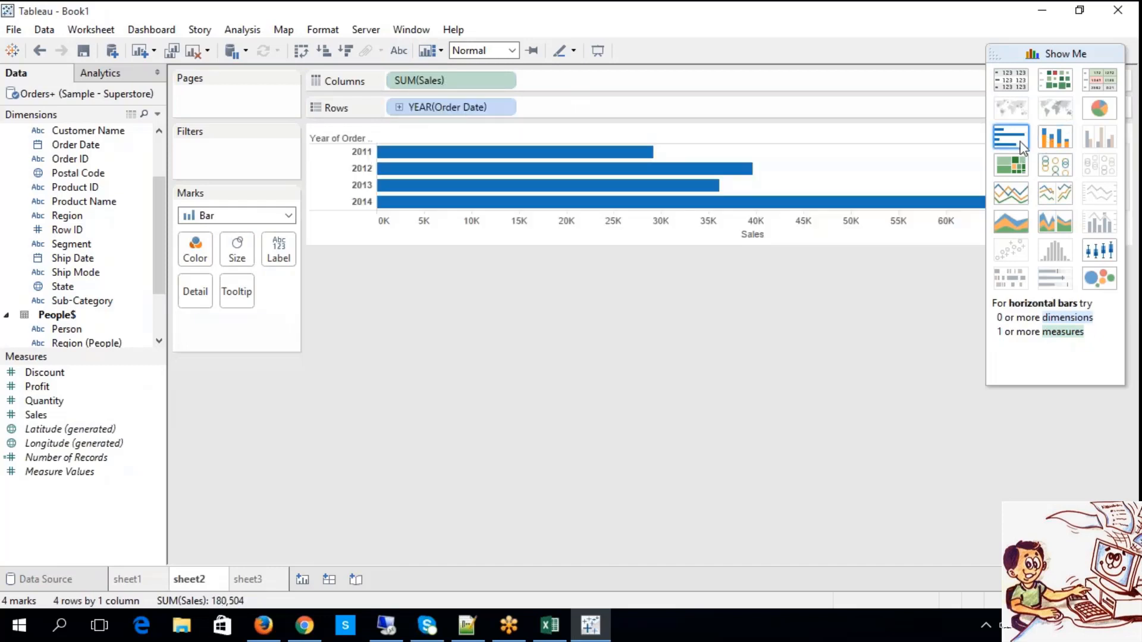
pyautogui.click(399, 51)
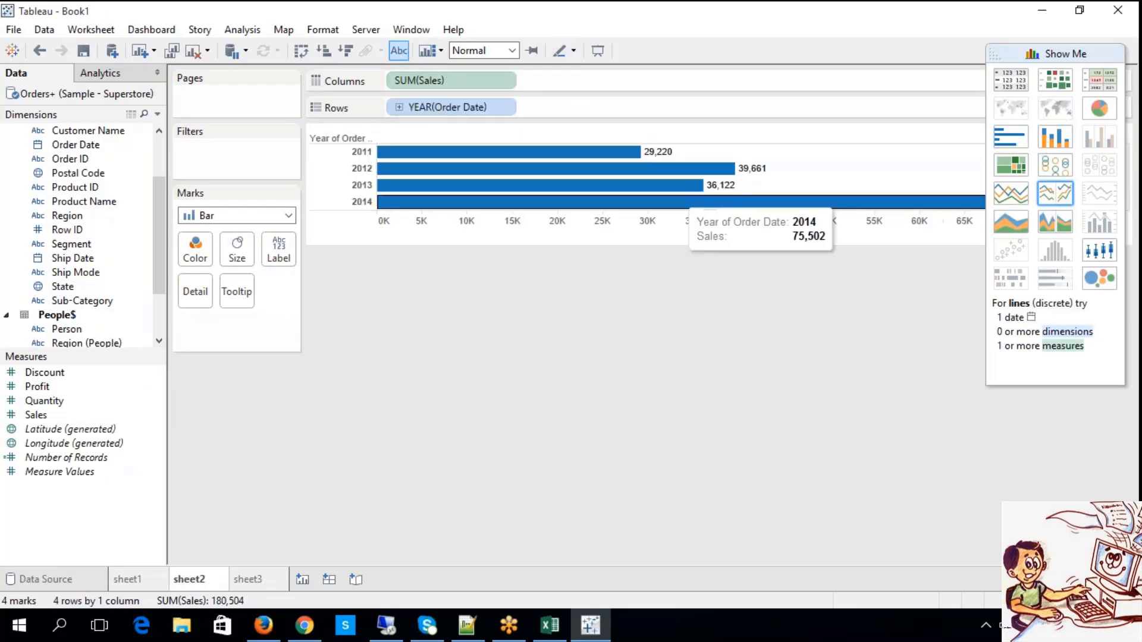
# Show mark labels on the Category bar chart on sheet1 and collapse the chart type suggestions.
pyautogui.click(116, 586)
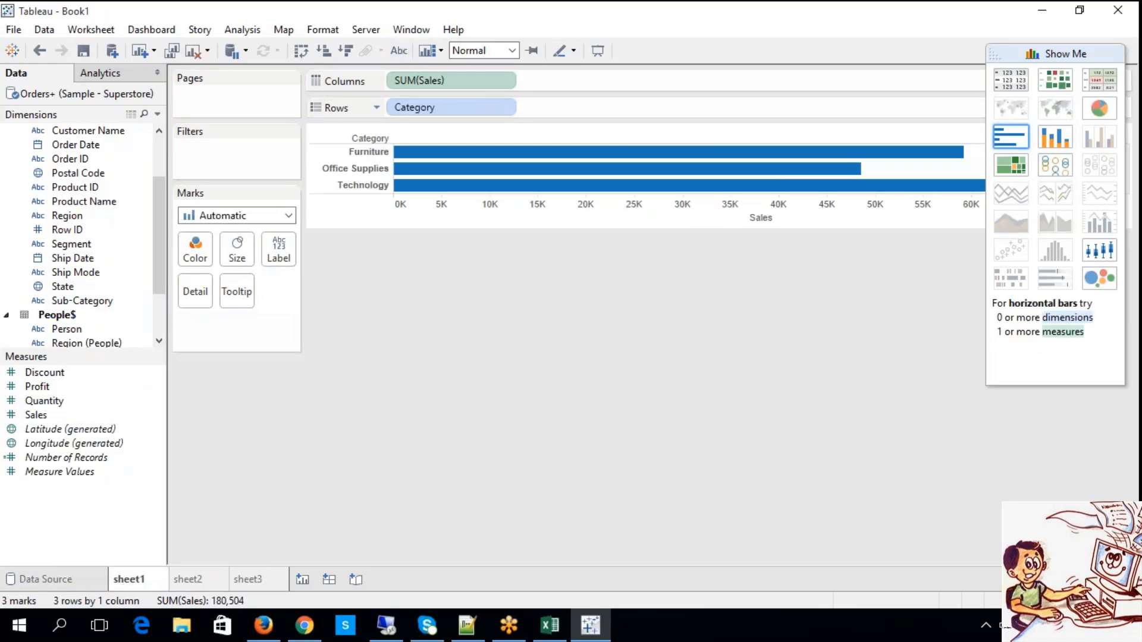
pyautogui.click(399, 51)
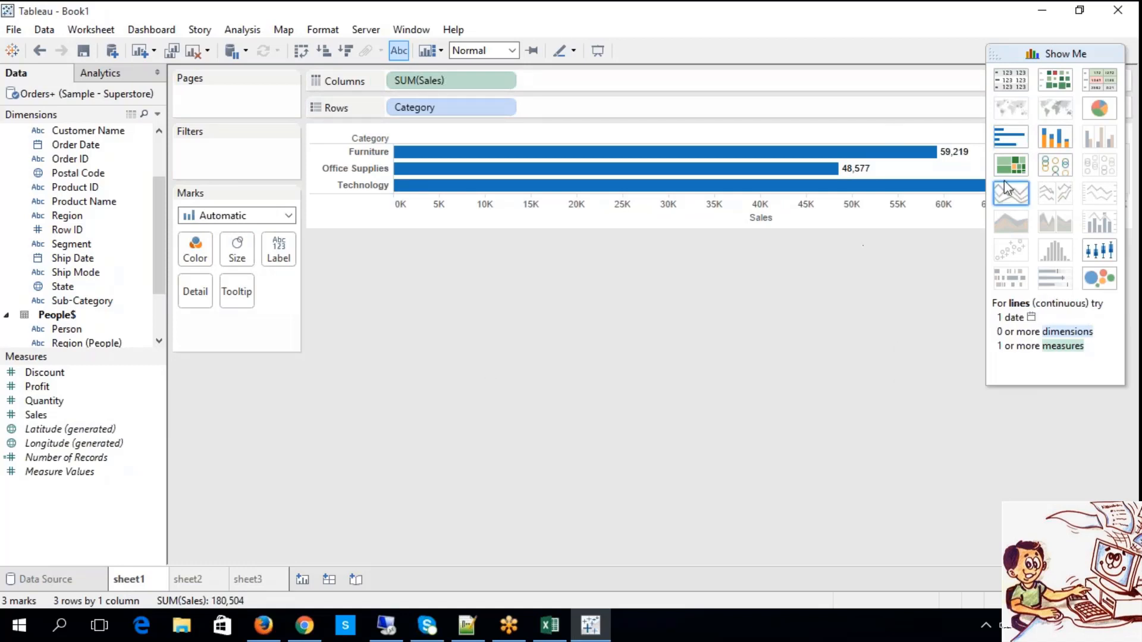
pyautogui.click(1065, 53)
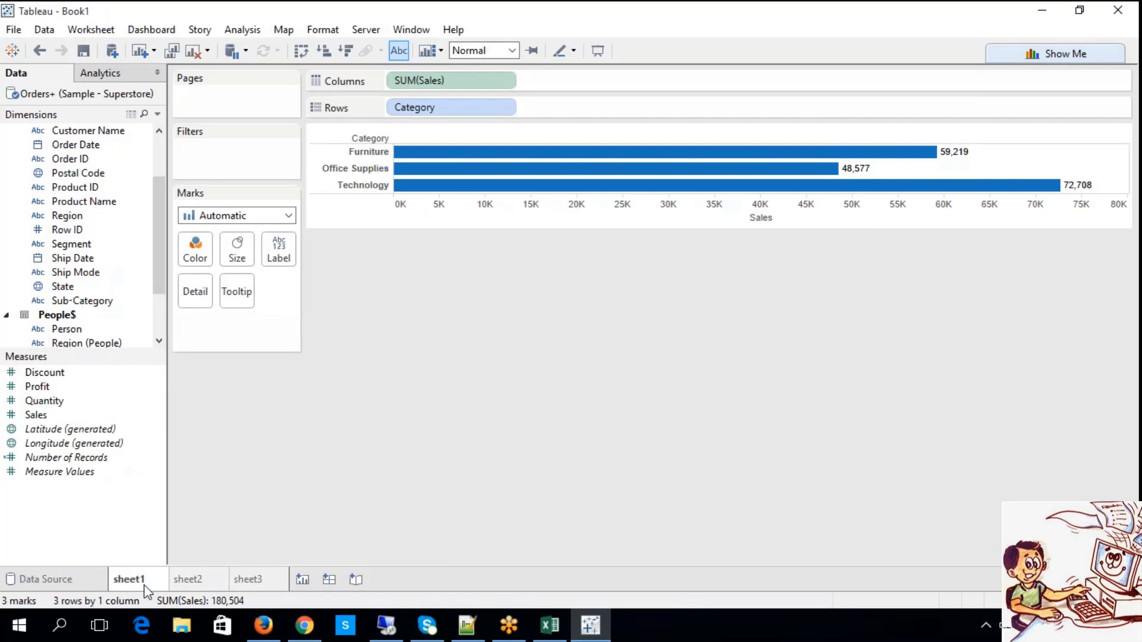
# Review the labelled sales charts on sheet1, sheet2 and sheet3 in turn, ending on the Sub-Category chart.
pyautogui.click(202, 588)
pyautogui.click(249, 588)
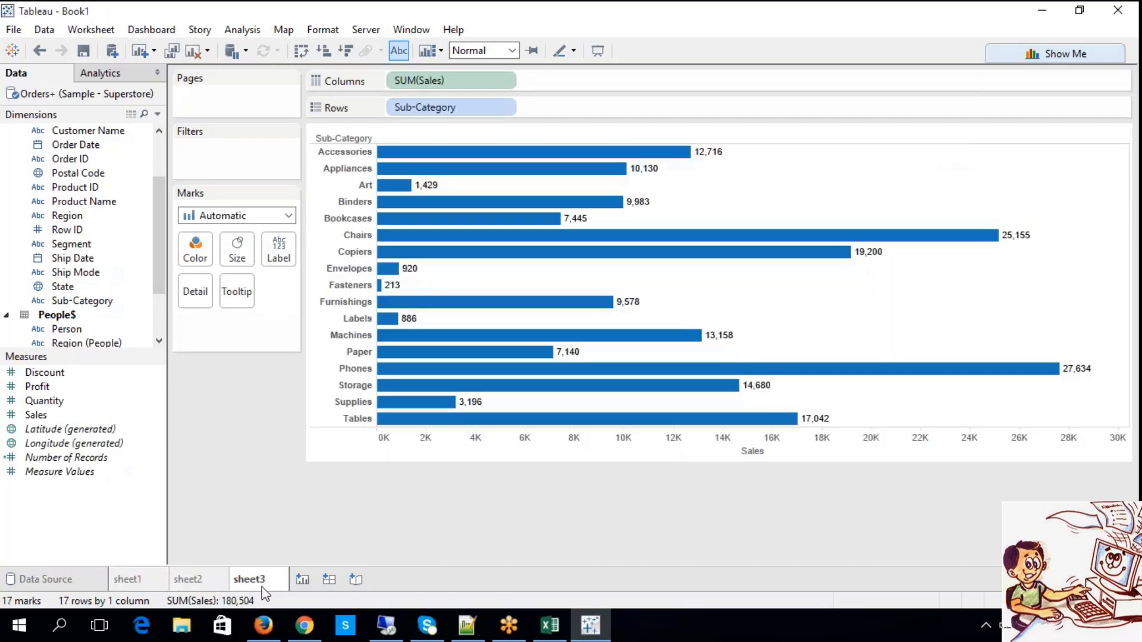
pyautogui.click(208, 585)
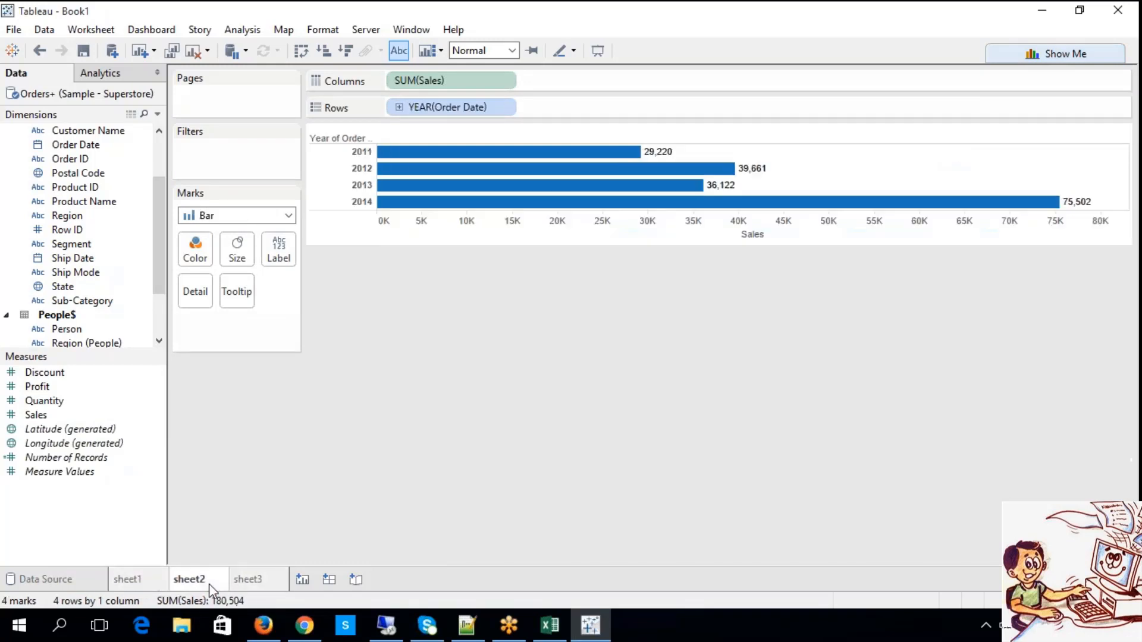
pyautogui.click(141, 586)
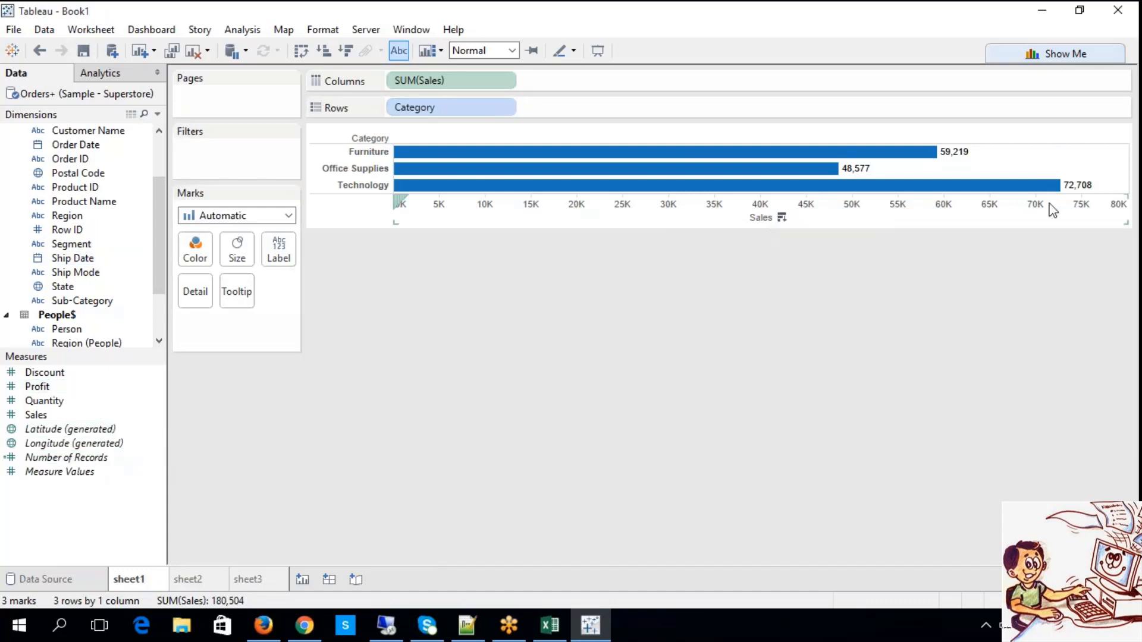
pyautogui.click(189, 580)
pyautogui.click(249, 580)
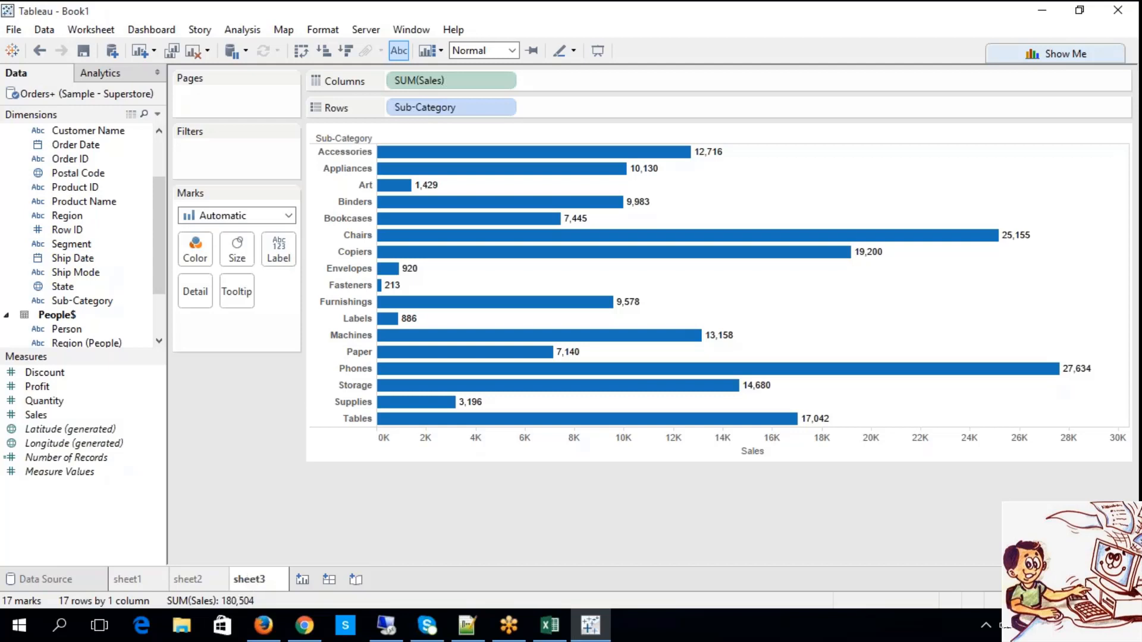
# Start a new parameter named Report Selector with the String data type.
pyautogui.rightClick(62, 517)
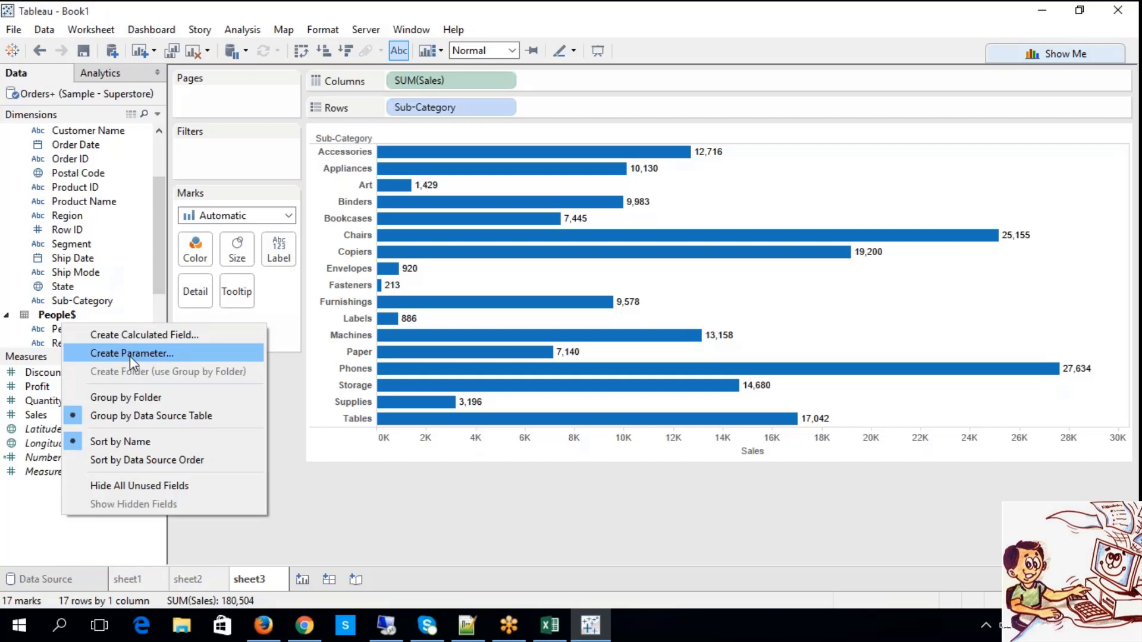
pyautogui.click(129, 353)
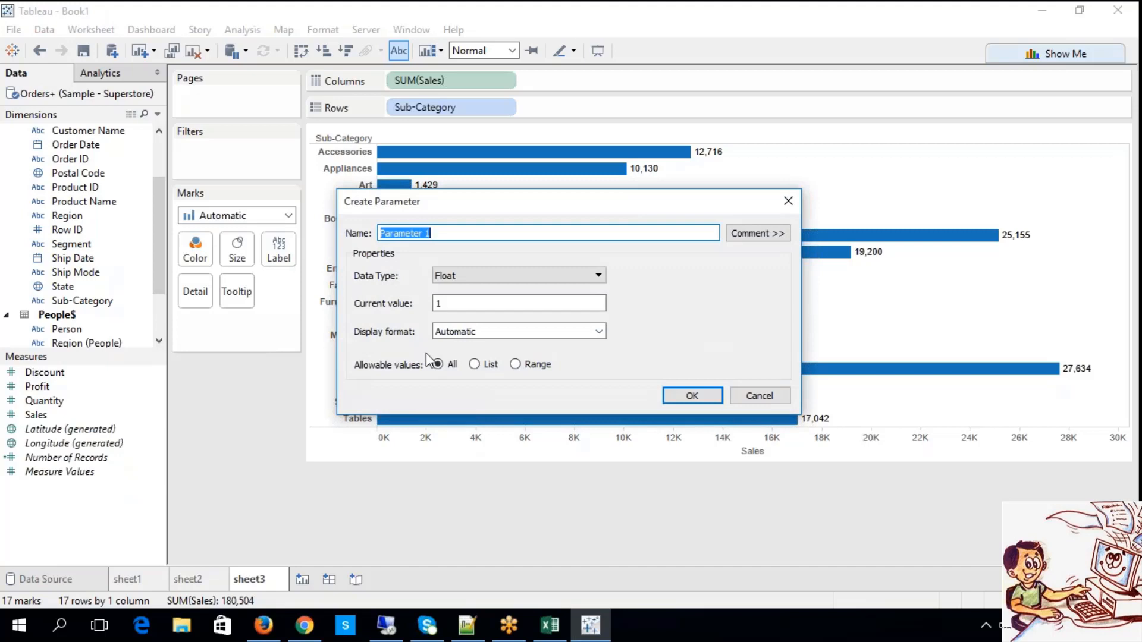
pyautogui.write('Report Selector')
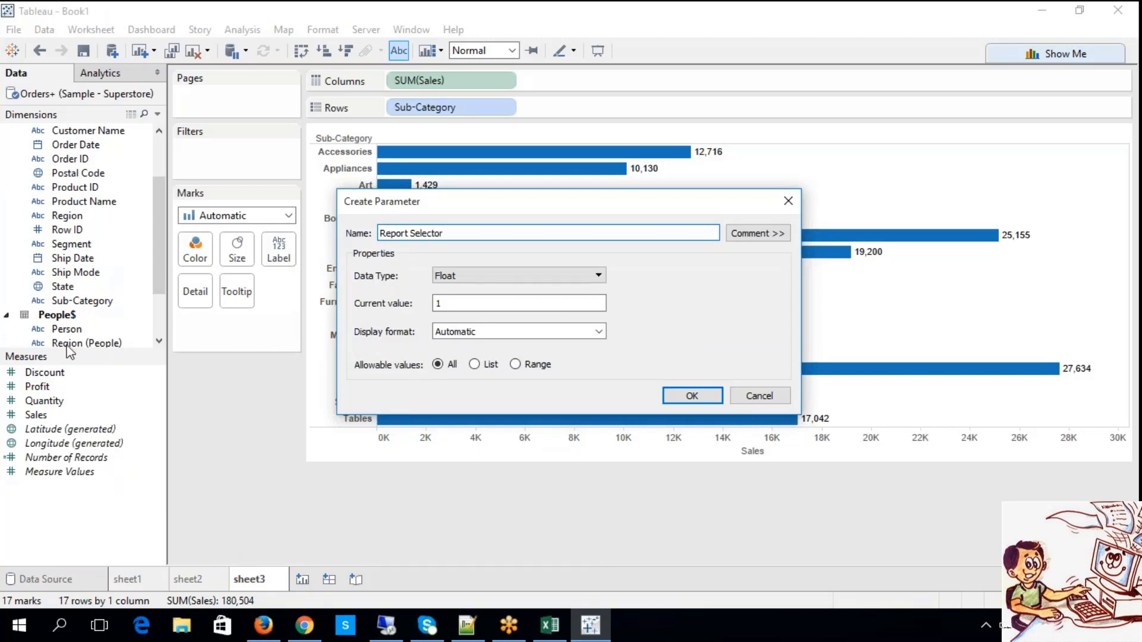
pyautogui.click(479, 277)
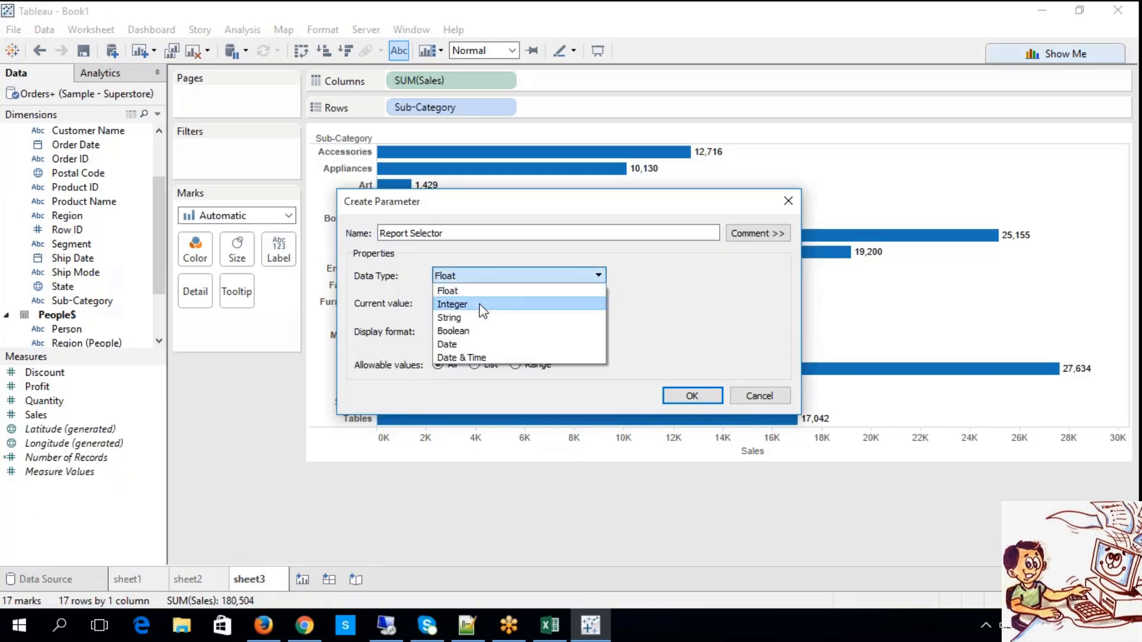
pyautogui.click(473, 318)
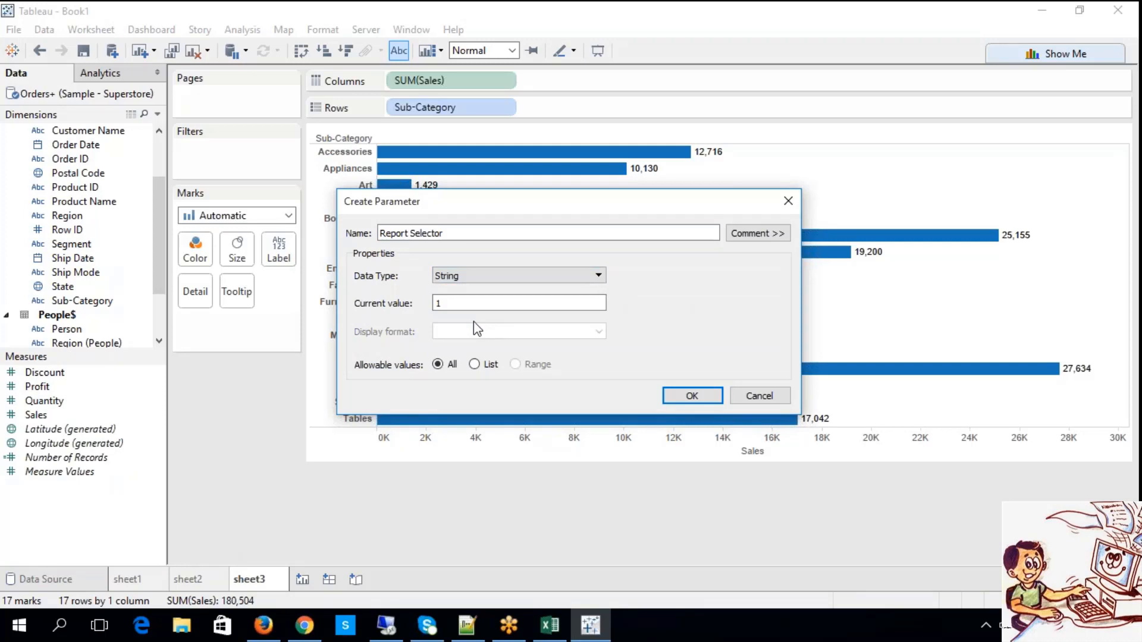
# Restrict the parameter's allowable values to a list containing sheet1, sheet2 and sheet3.
pyautogui.click(474, 364)
pyautogui.click(427, 433)
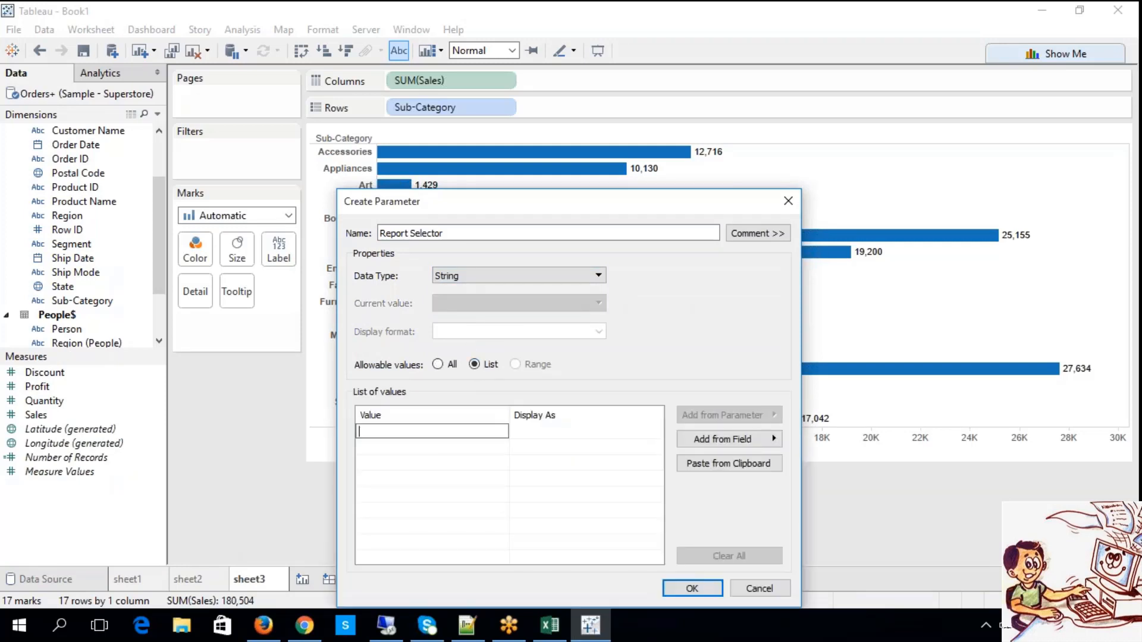
pyautogui.write('sheet1')
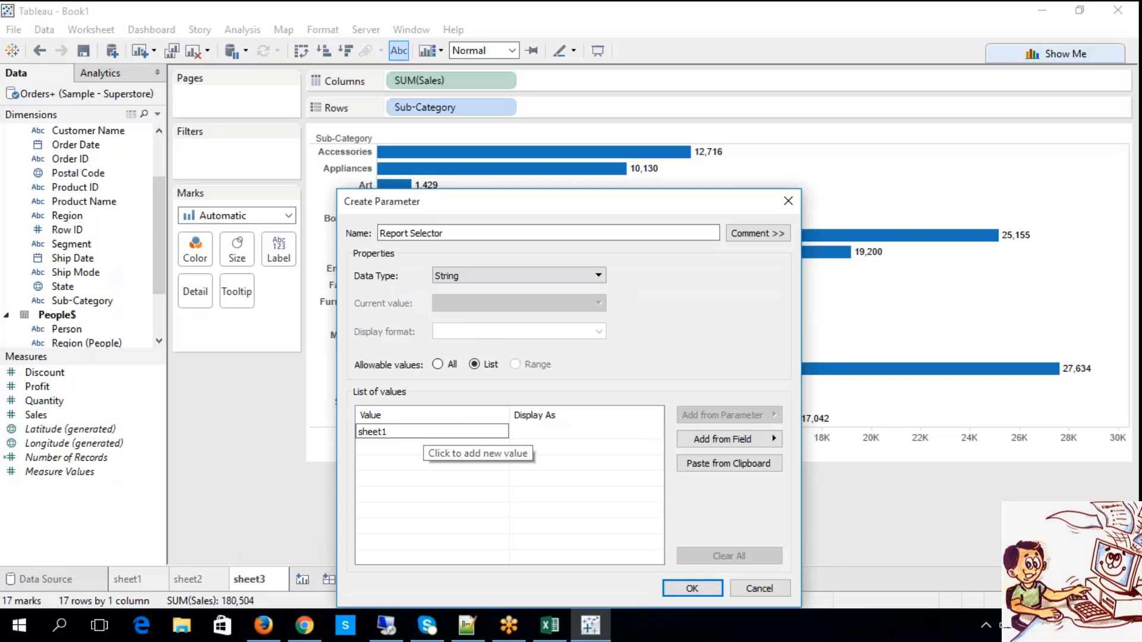
pyautogui.press('Return')
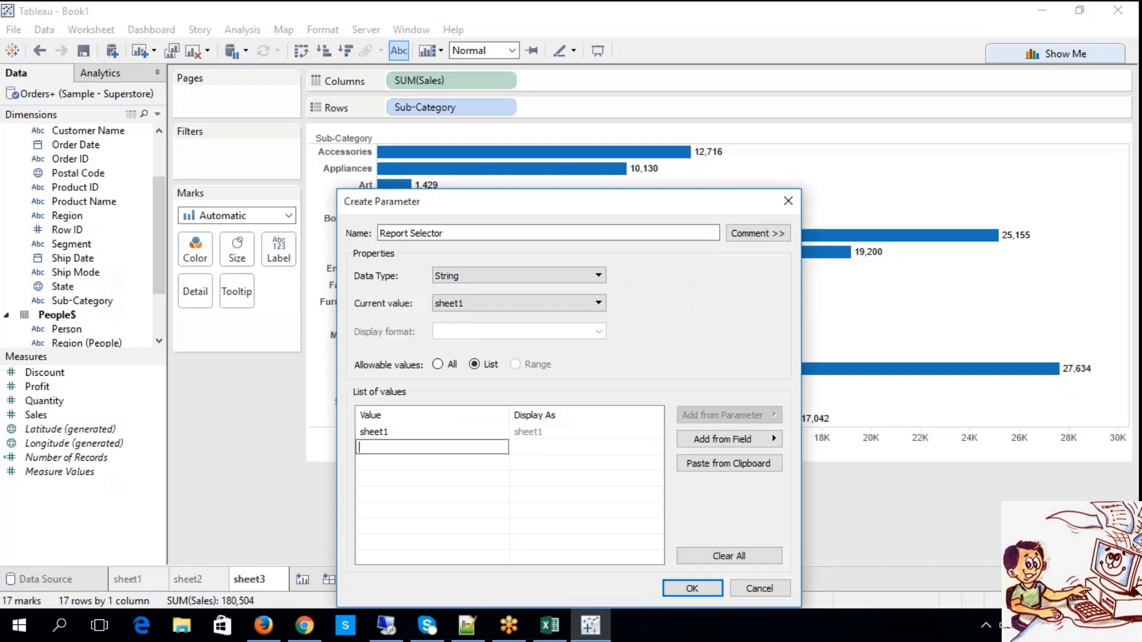
pyautogui.write('sheet2')
pyautogui.press('Return')
pyautogui.write('sheet3')
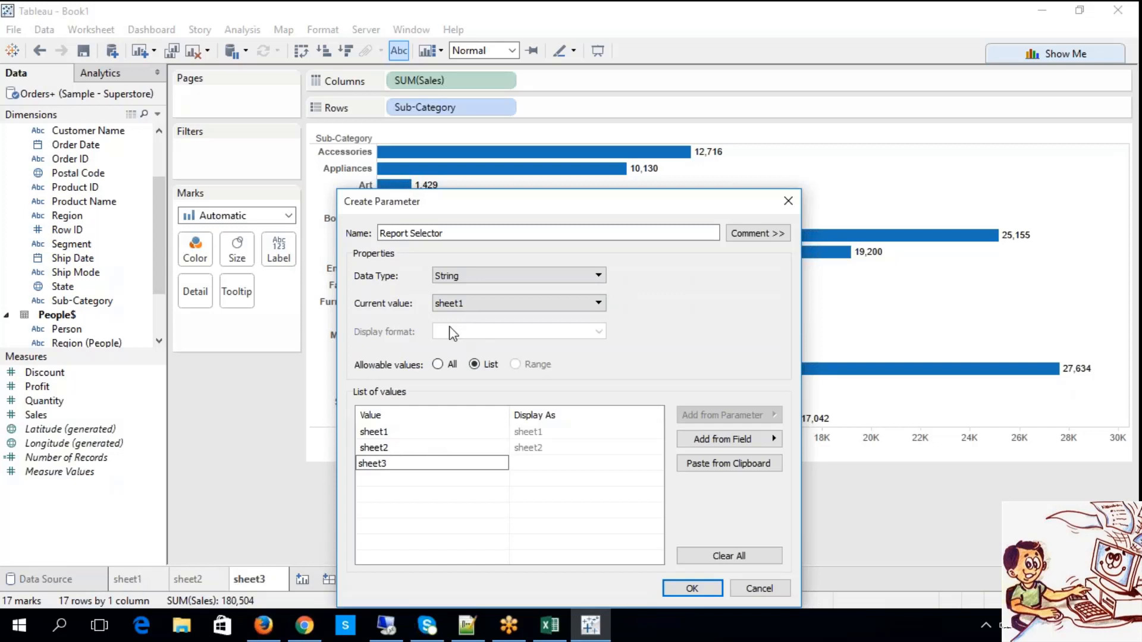
# Set the parameter's current value to sheet1 and create the parameter.
pyautogui.click(457, 311)
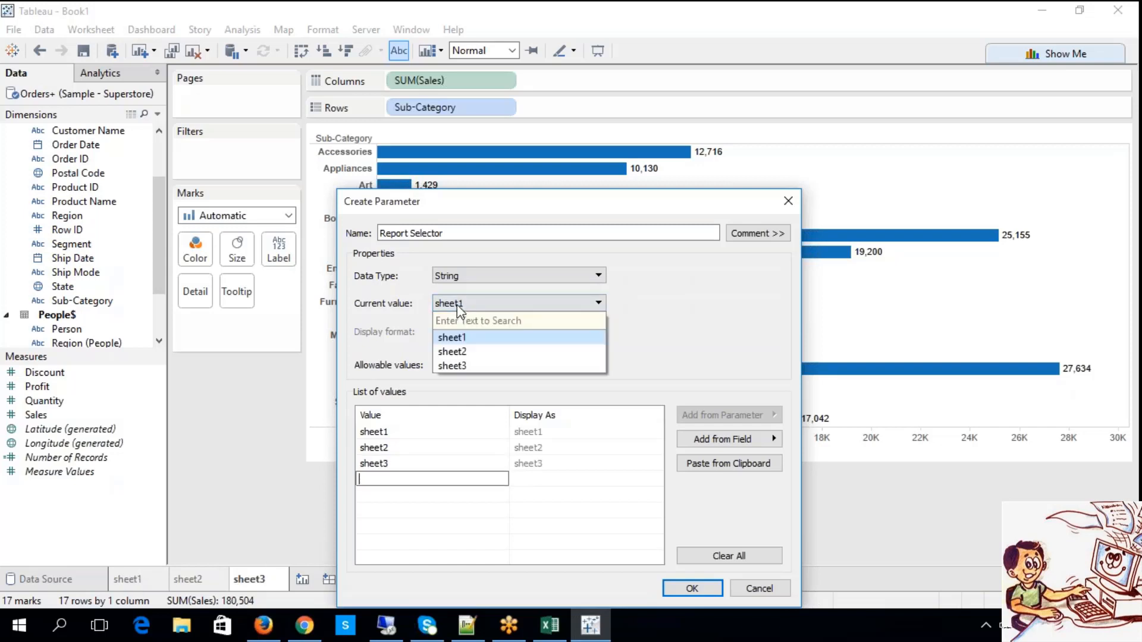
pyautogui.click(457, 337)
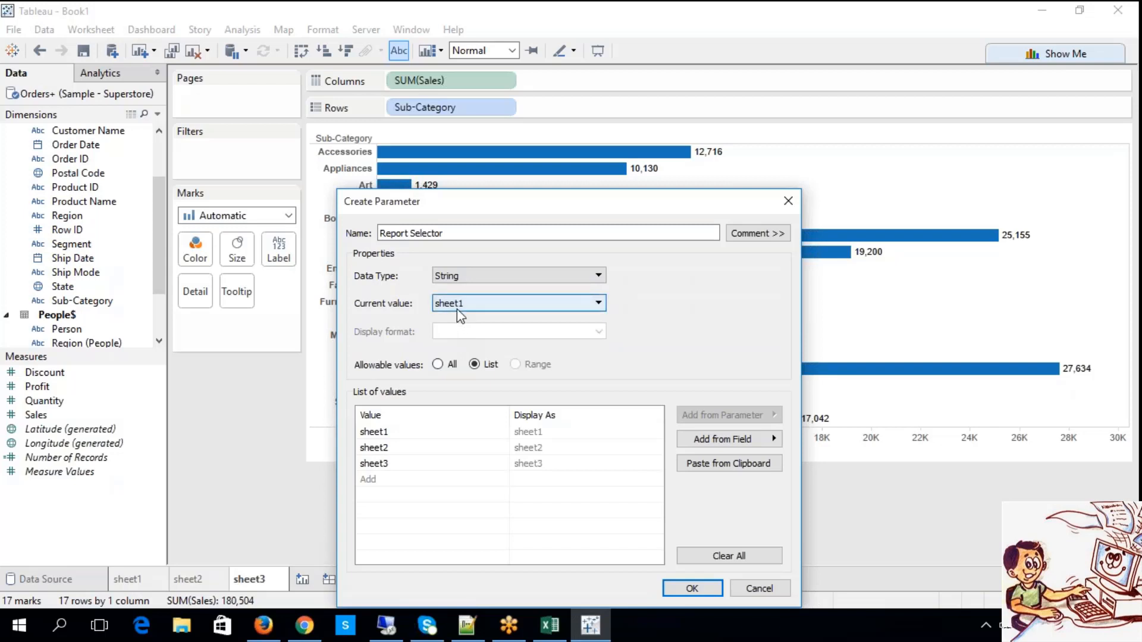
pyautogui.click(701, 590)
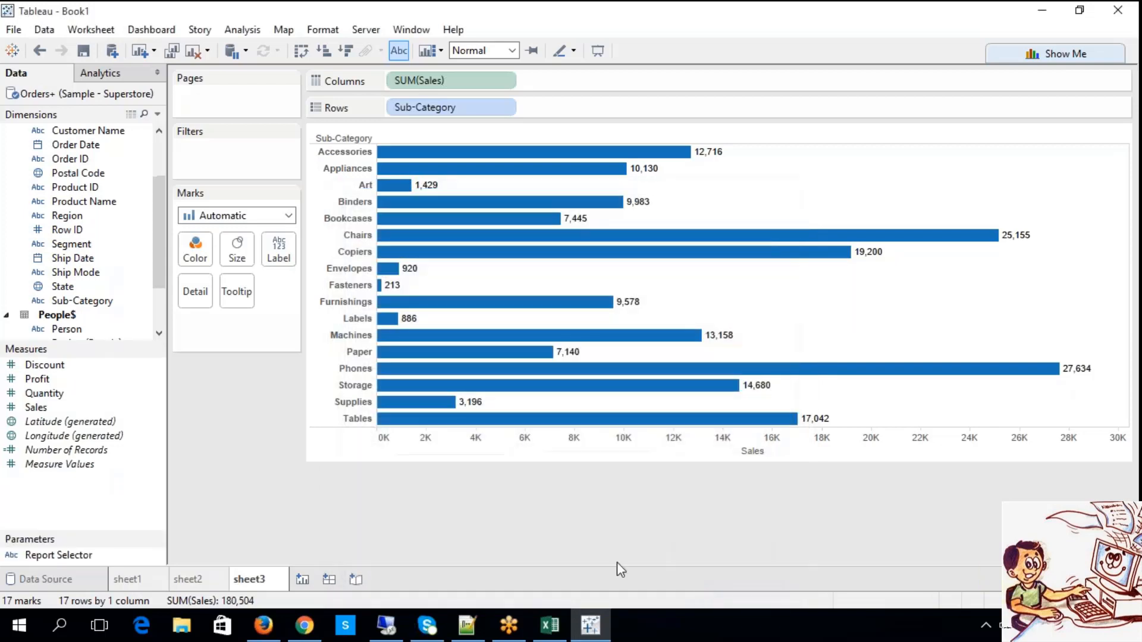
# Enlarge the parameters area and show the Report Selector parameter control on sheet3.
pyautogui.moveTo(99, 533); pyautogui.dragTo(101, 489)
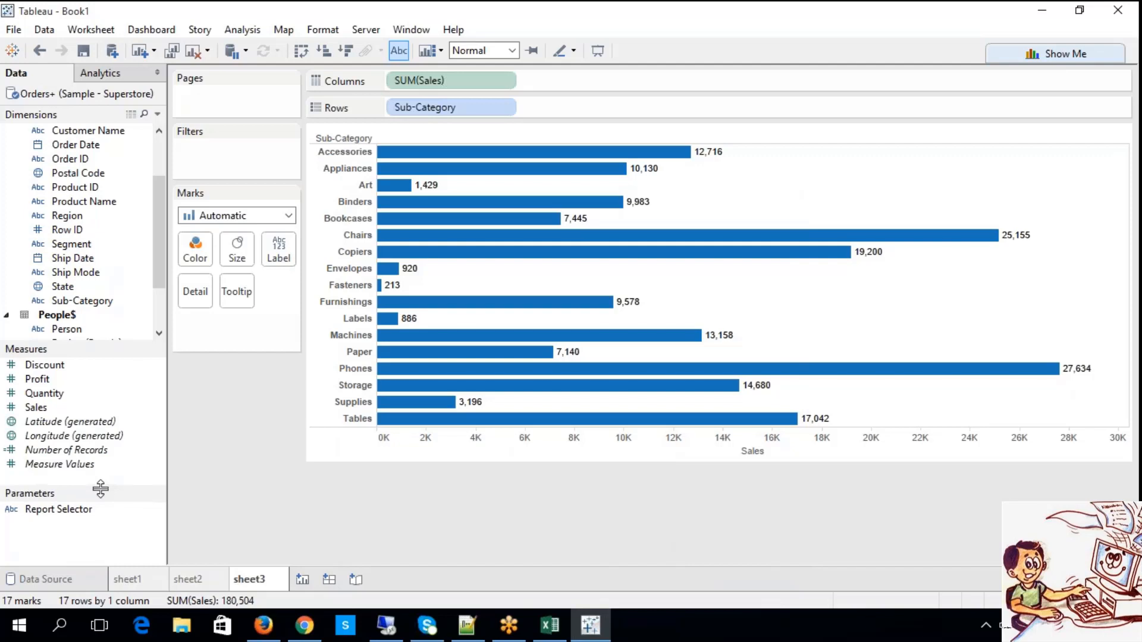
pyautogui.rightClick(53, 512)
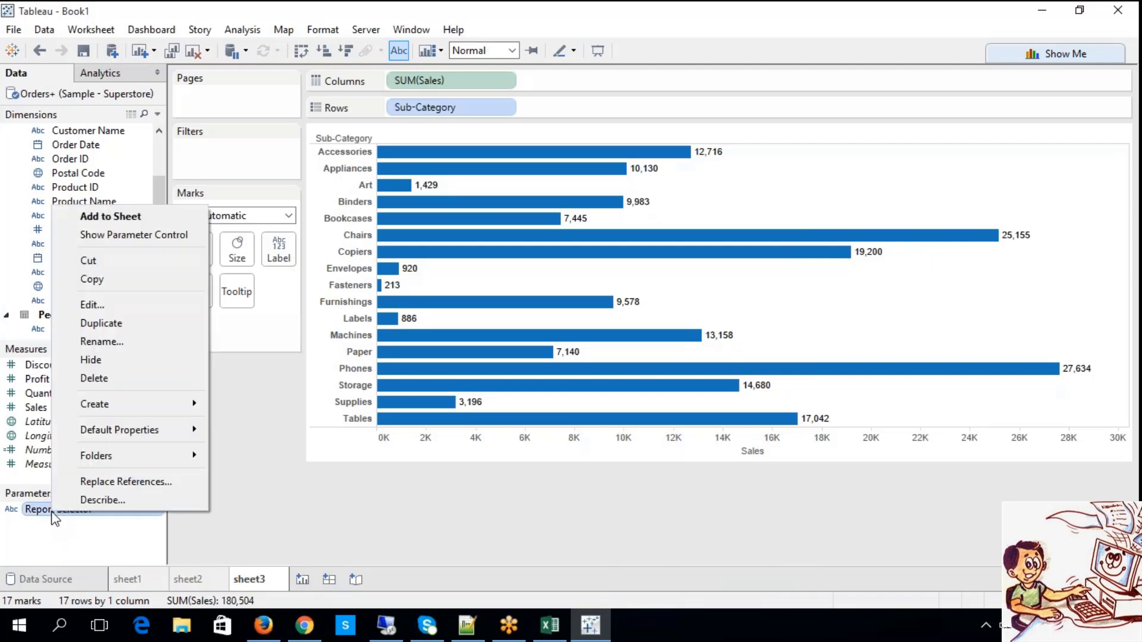
pyautogui.click(113, 241)
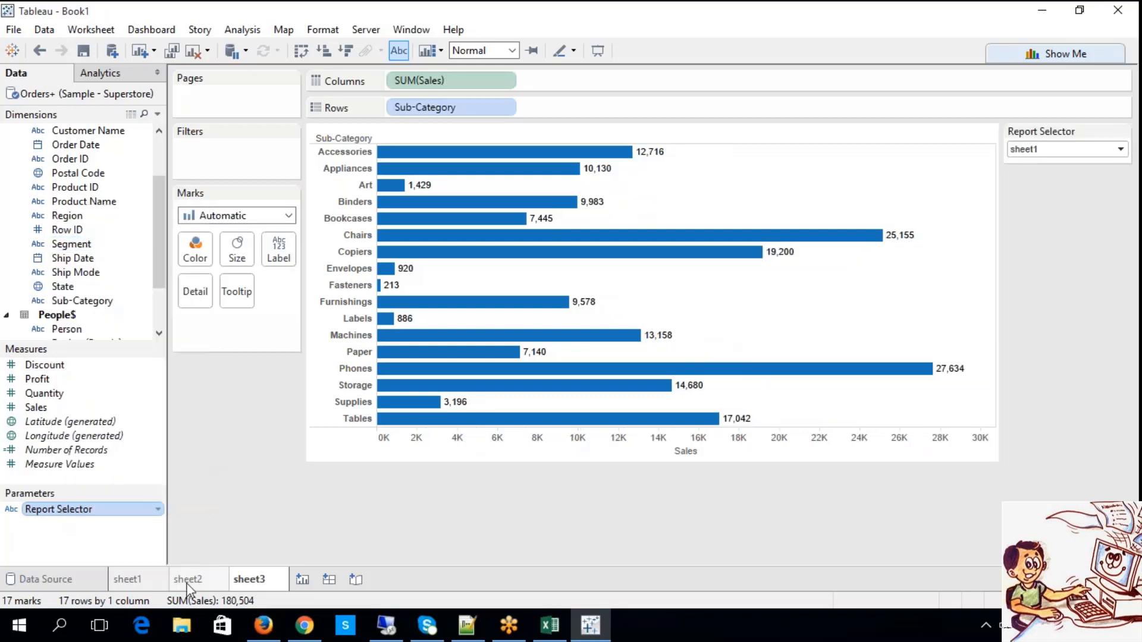
# Show the Report Selector parameter control on sheet1 and switch to sheet2.
pyautogui.click(125, 589)
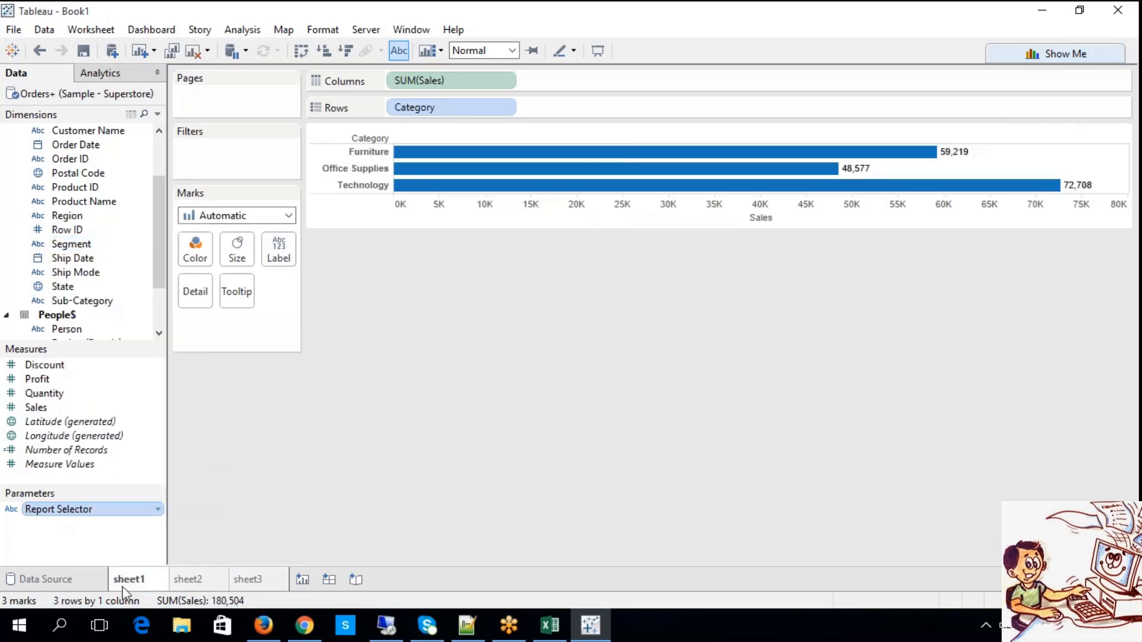
pyautogui.rightClick(90, 511)
pyautogui.click(139, 237)
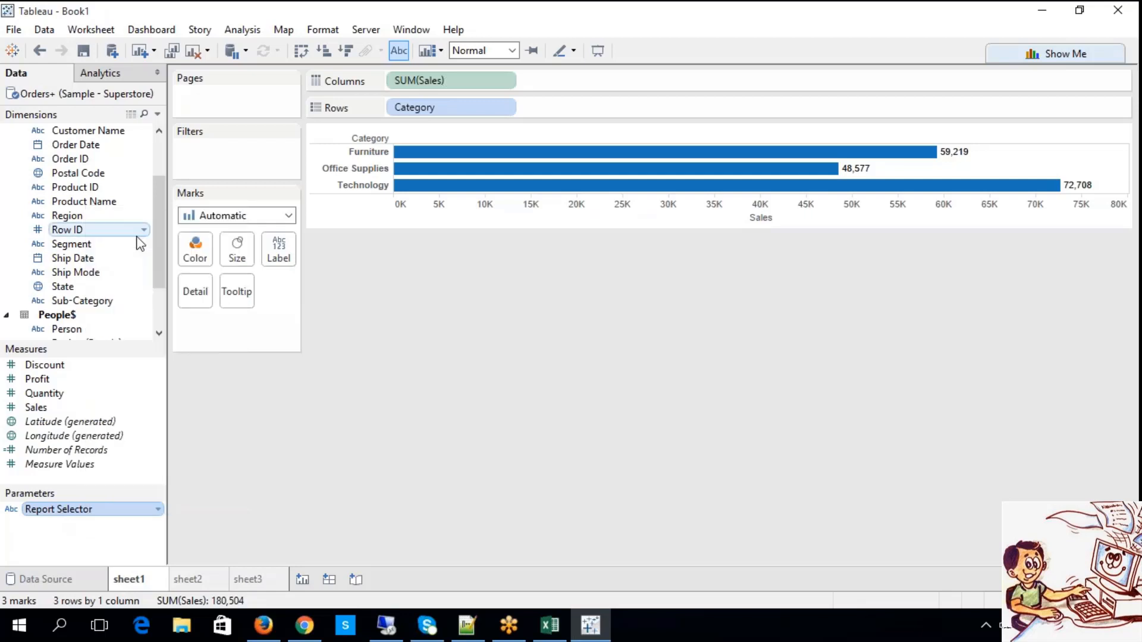
pyautogui.click(199, 582)
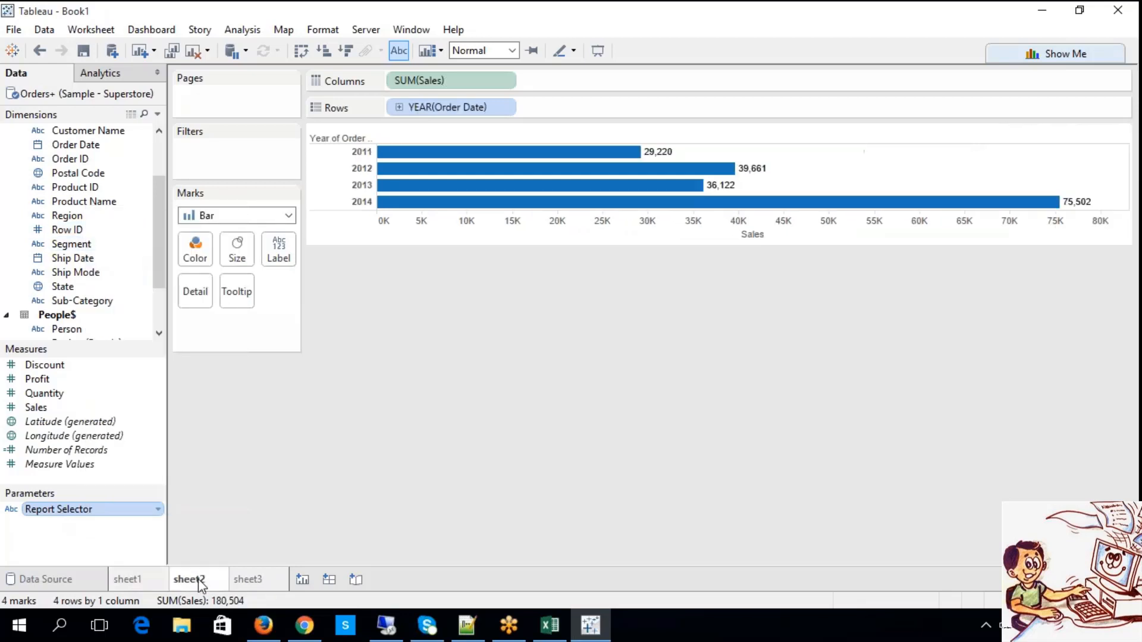
# Show the Report Selector parameter control on sheet2, check sheet3 for the control, and return to sheet1.
pyautogui.rightClick(200, 583)
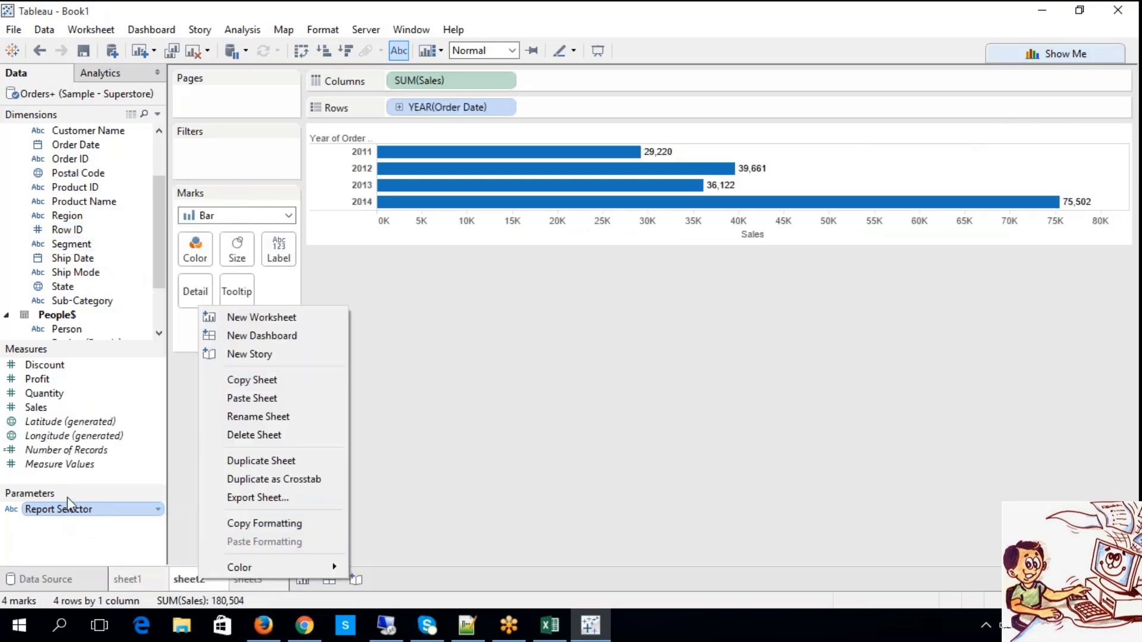
pyautogui.rightClick(74, 511)
pyautogui.click(139, 233)
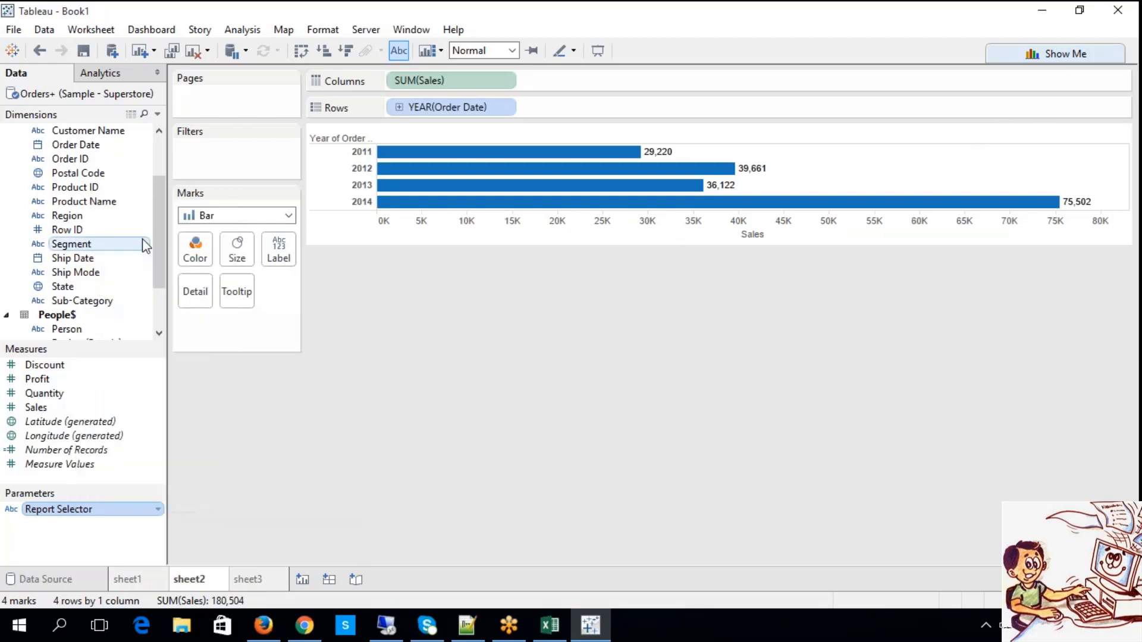
pyautogui.click(249, 581)
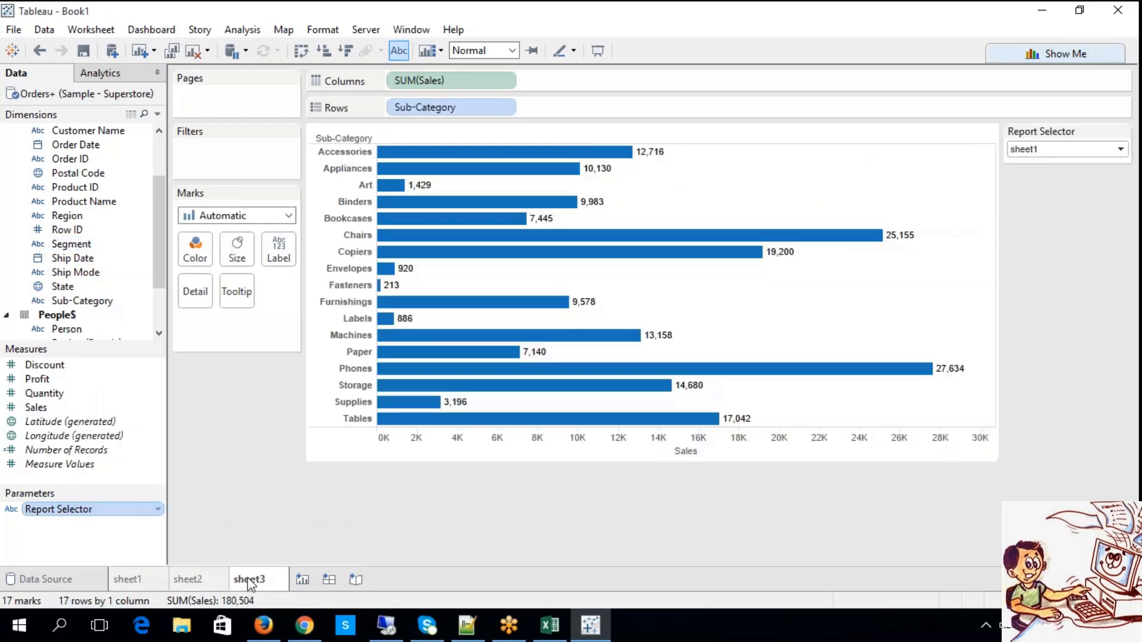
pyautogui.click(143, 580)
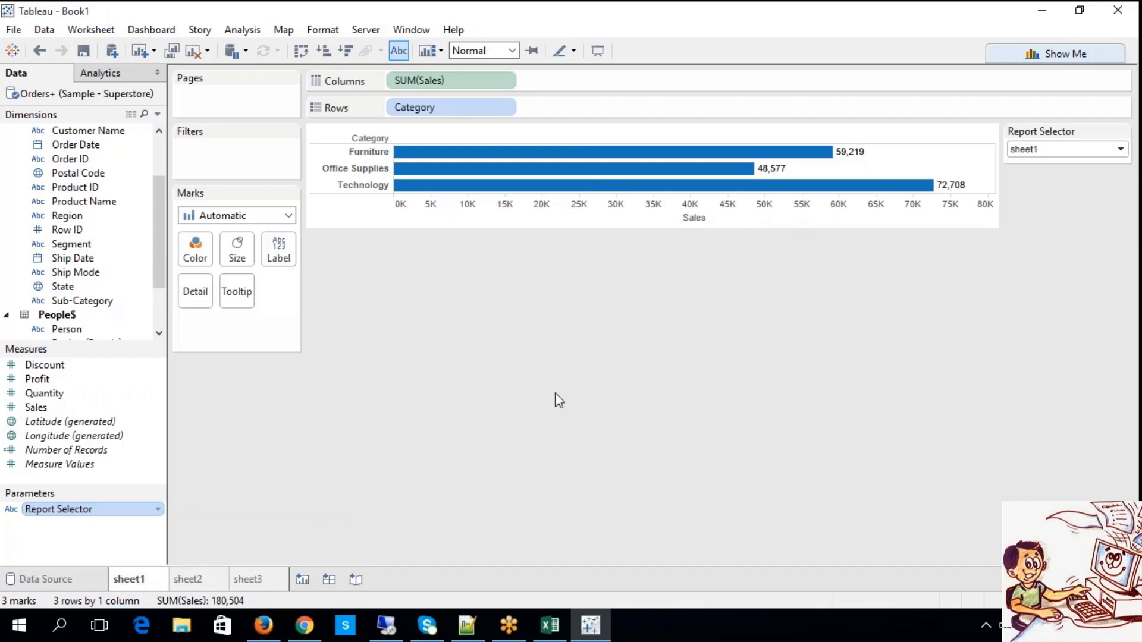
pyautogui.rightClick(93, 518)
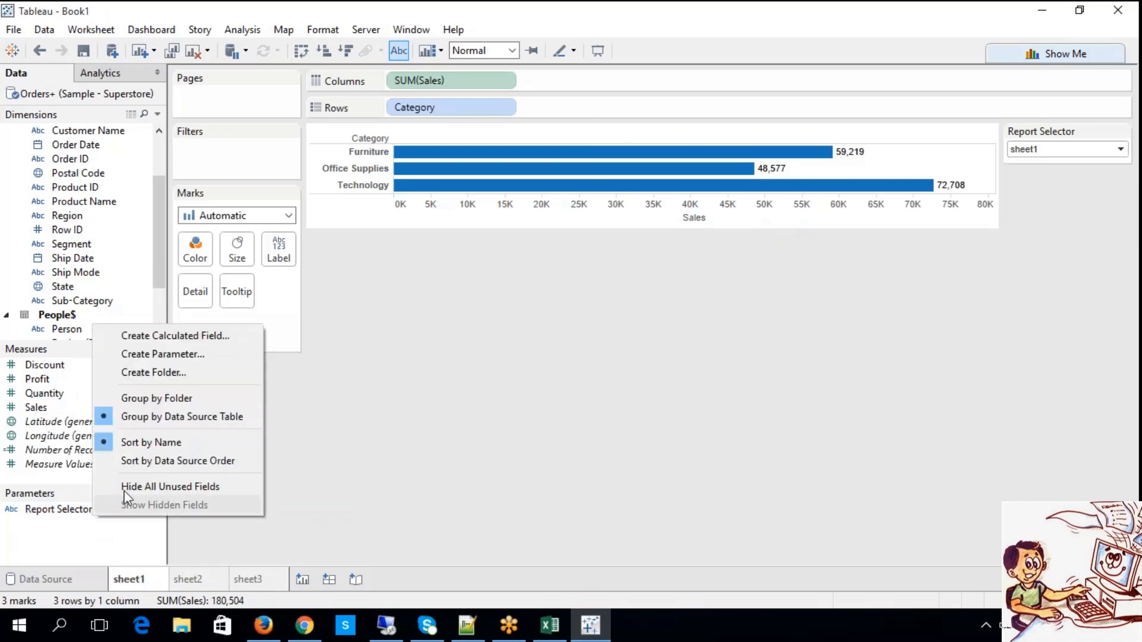
pyautogui.doubleClick(74, 512)
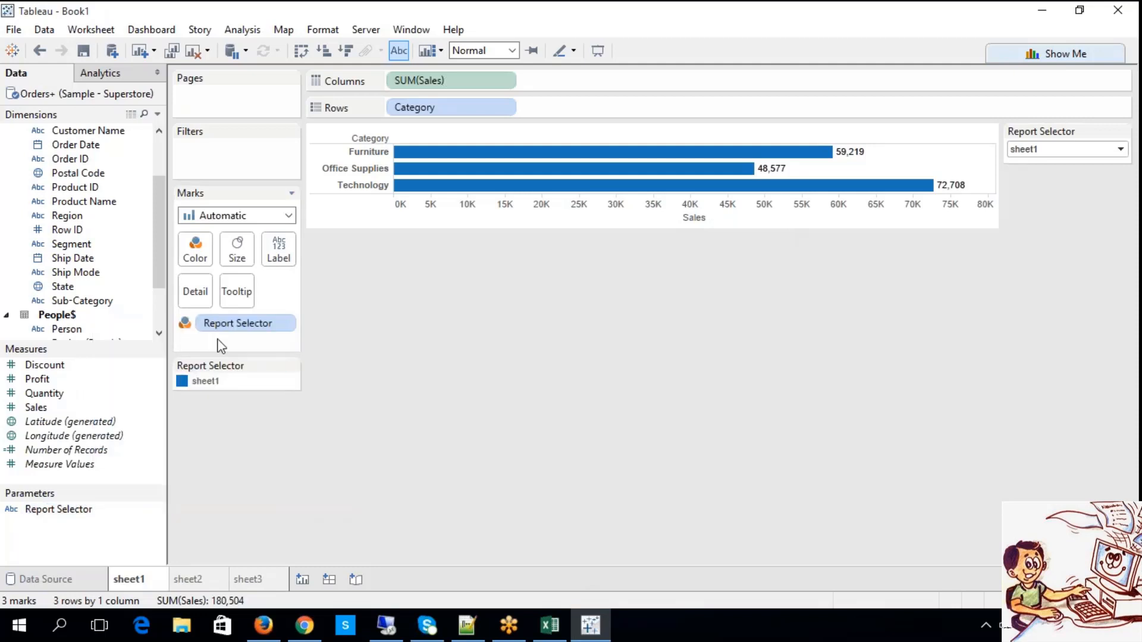
pyautogui.hotkey('ctrl', 'z')
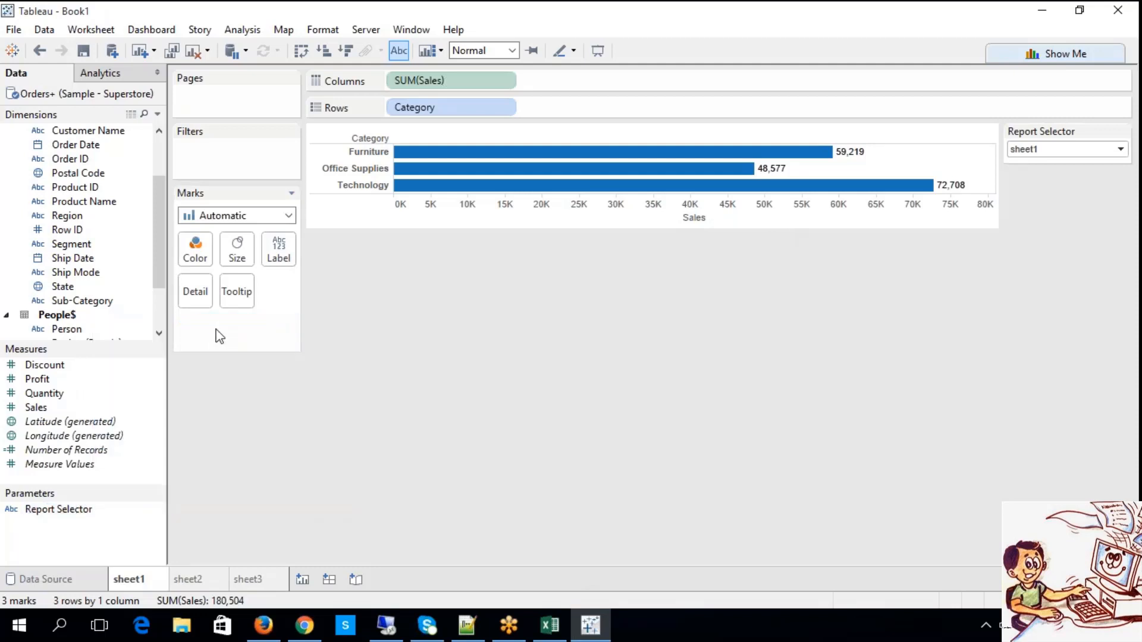
# Edit the Report Selector parameter and add the value all to its list of allowable values.
pyautogui.rightClick(72, 516)
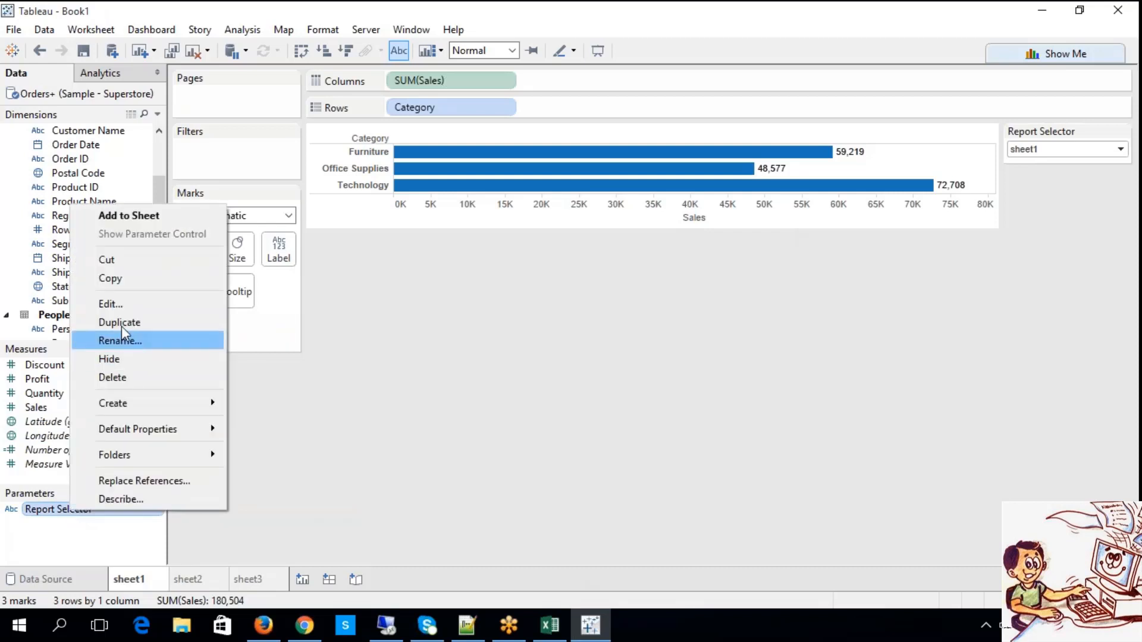
pyautogui.click(107, 305)
pyautogui.click(380, 382)
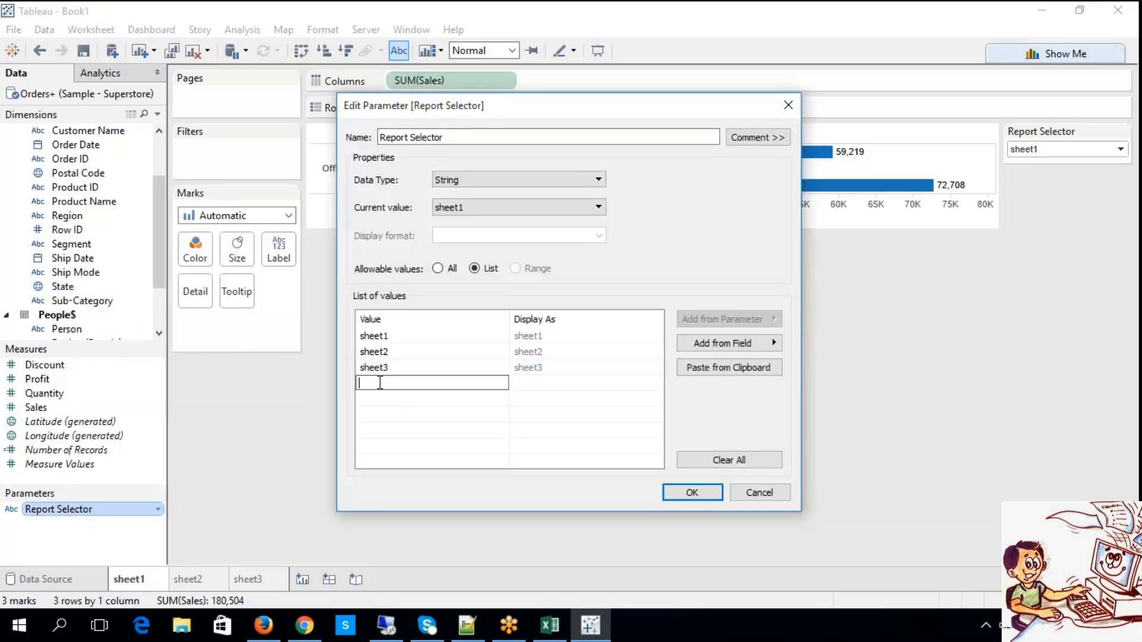
pyautogui.write('all')
pyautogui.press('Return')
pyautogui.click(690, 492)
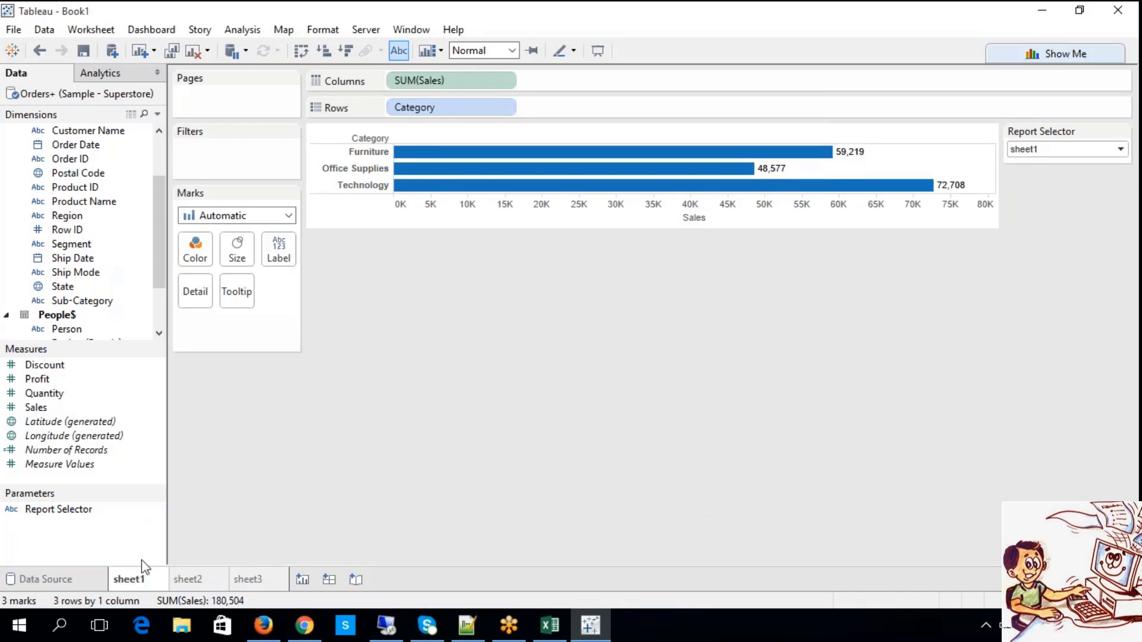
# Try the Report Selector control on sheet1 with the values sheet2, sheet3 and all.
pyautogui.click(1061, 150)
pyautogui.click(1038, 162)
pyautogui.click(1052, 149)
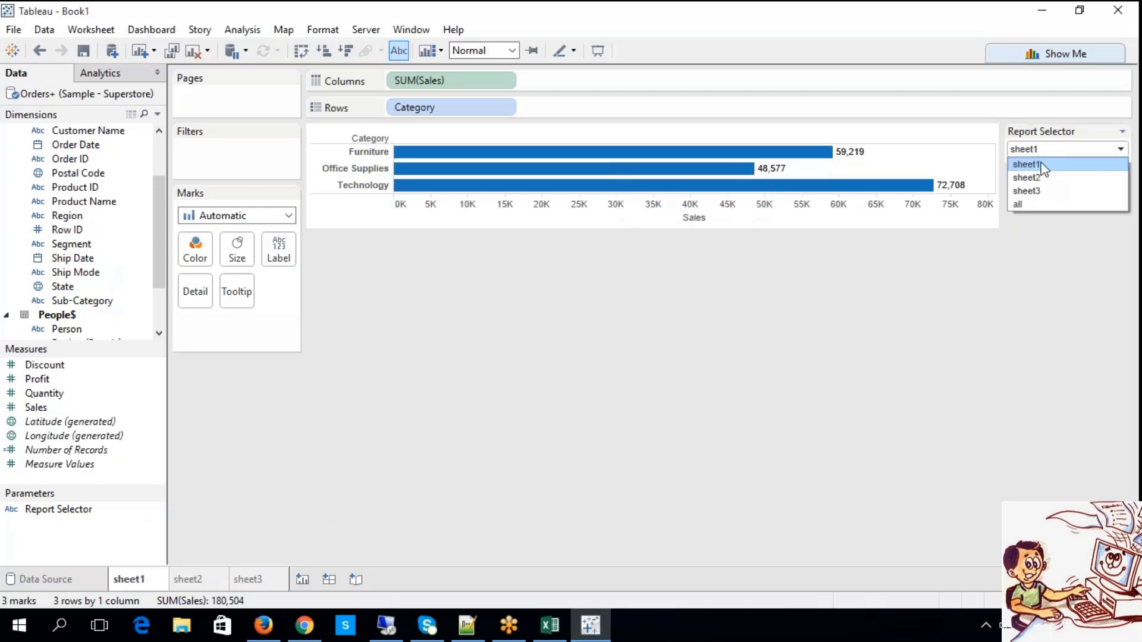
pyautogui.click(1043, 178)
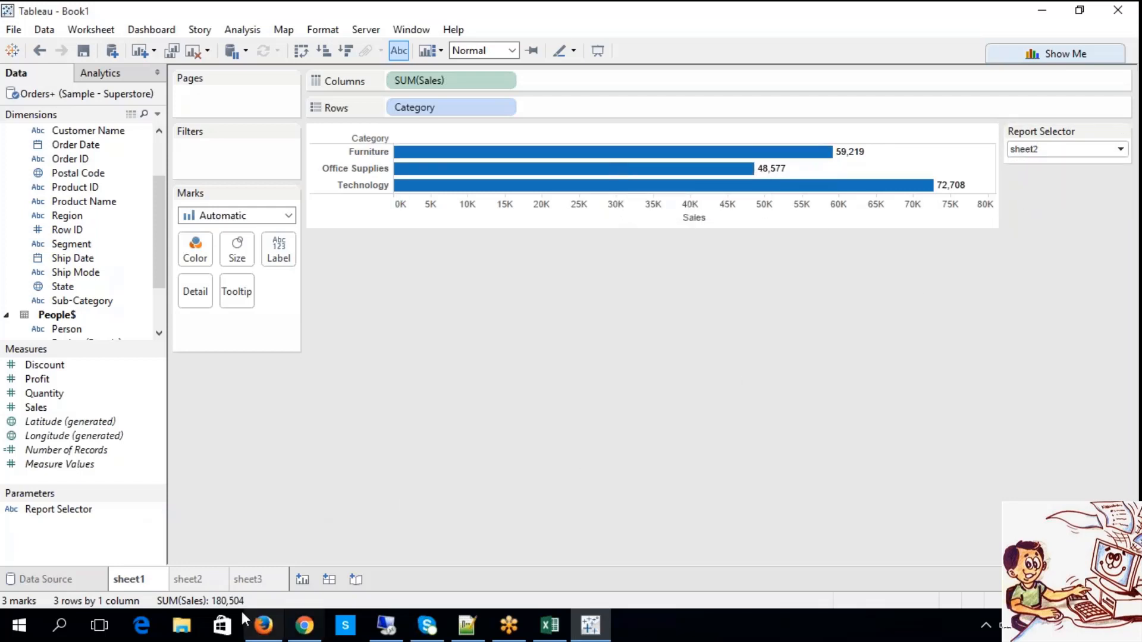
pyautogui.click(1047, 150)
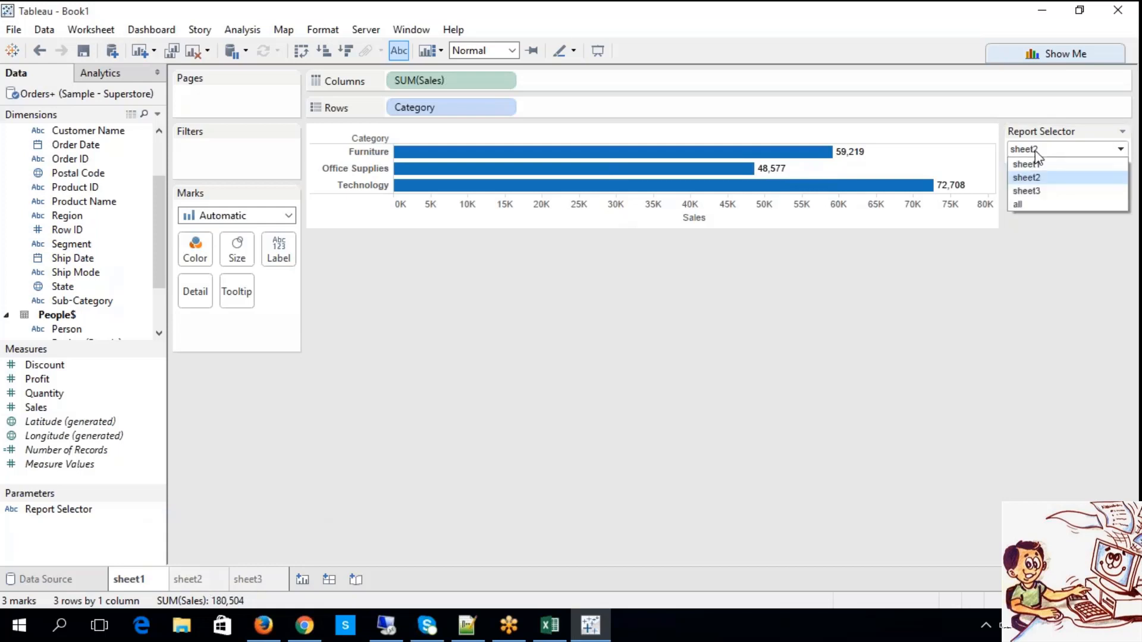
pyautogui.click(1045, 191)
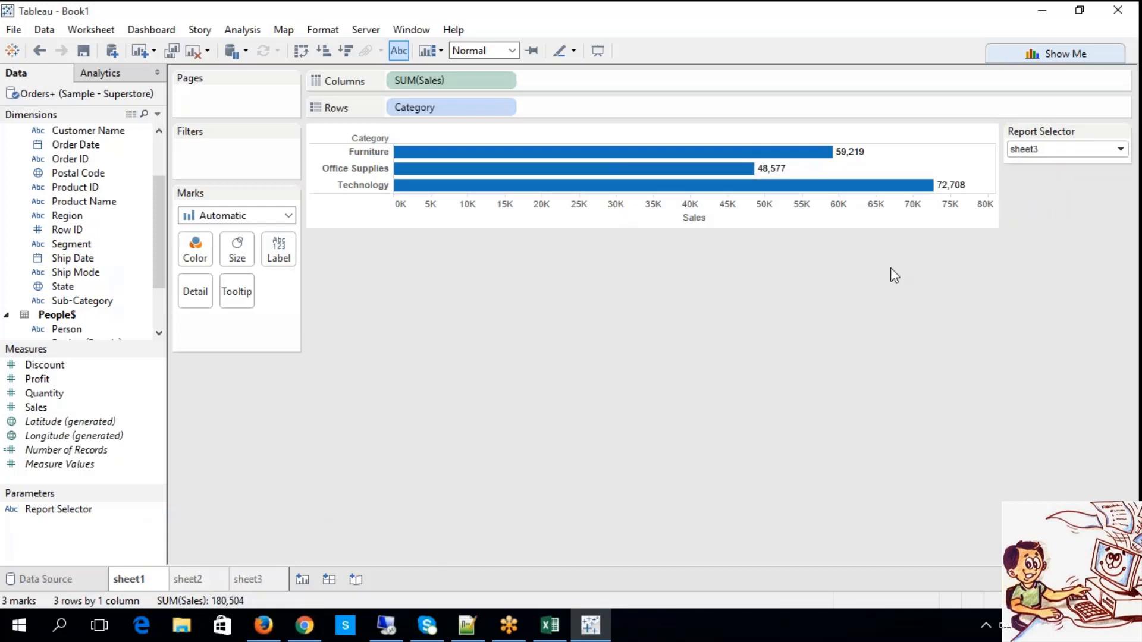
pyautogui.click(1022, 151)
pyautogui.click(1034, 209)
# Check the parameter control on sheet2 and sheet3, and set Report Selector back to sheet1 on sheet1.
pyautogui.click(191, 588)
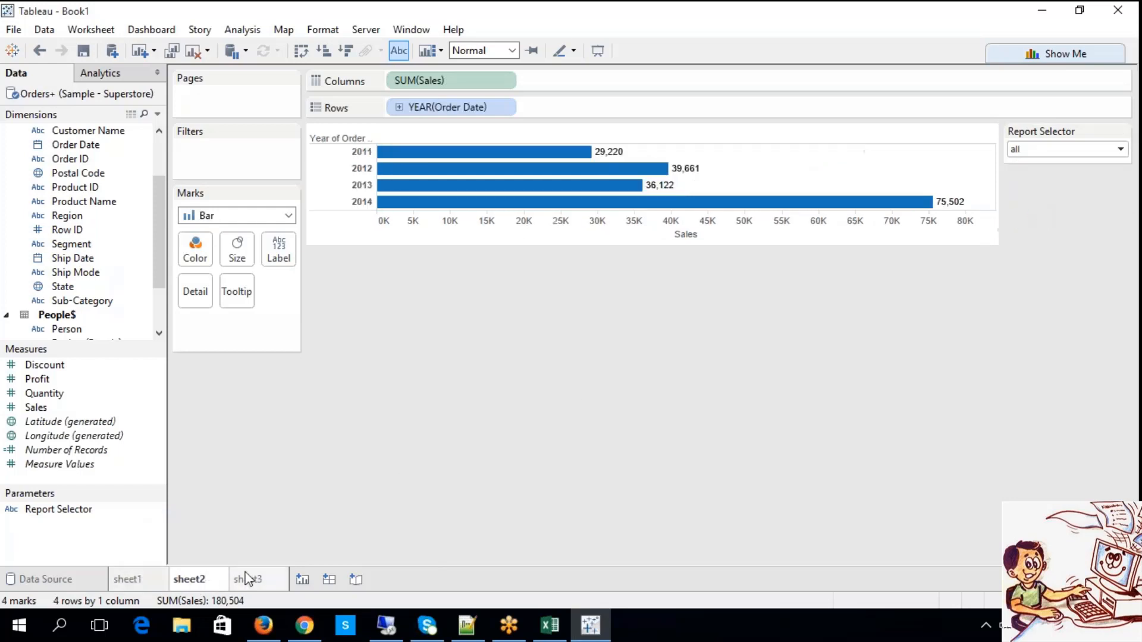
pyautogui.click(246, 580)
pyautogui.click(130, 580)
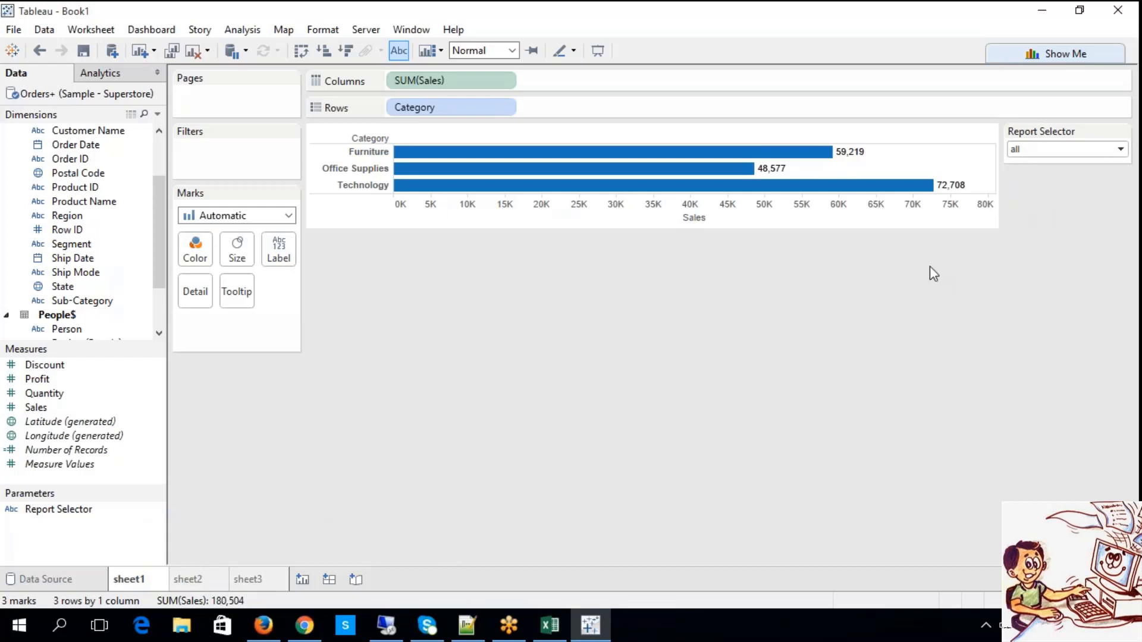
pyautogui.click(1025, 149)
pyautogui.click(1029, 165)
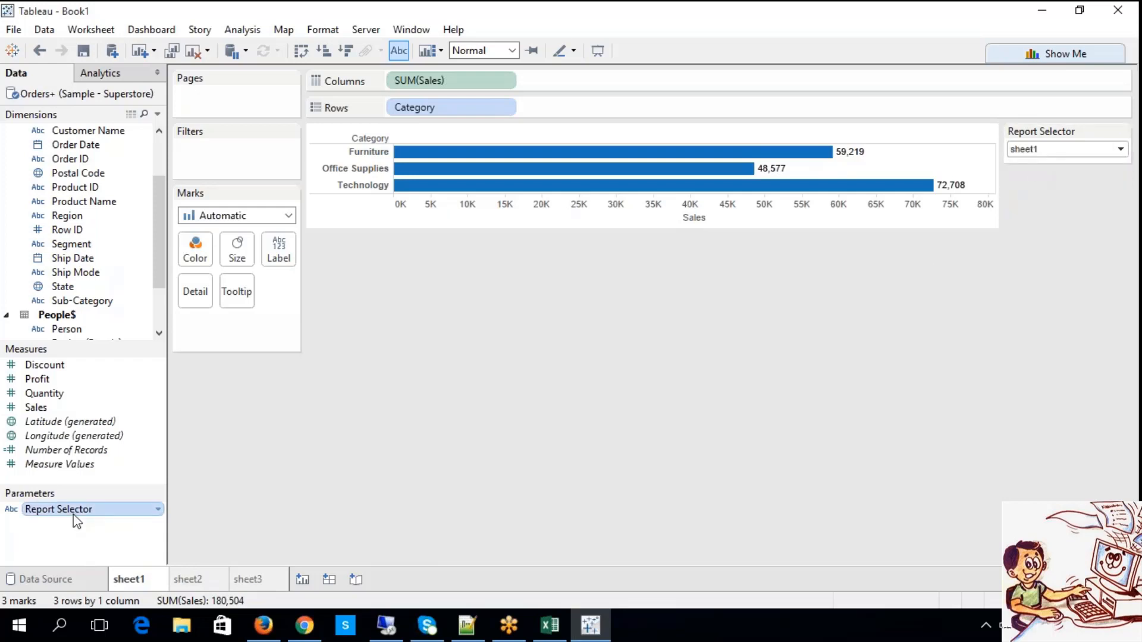
# Try to add the Report Selector parameter directly to the filters of sheet1.
pyautogui.moveTo(76, 521); pyautogui.dragTo(223, 159)
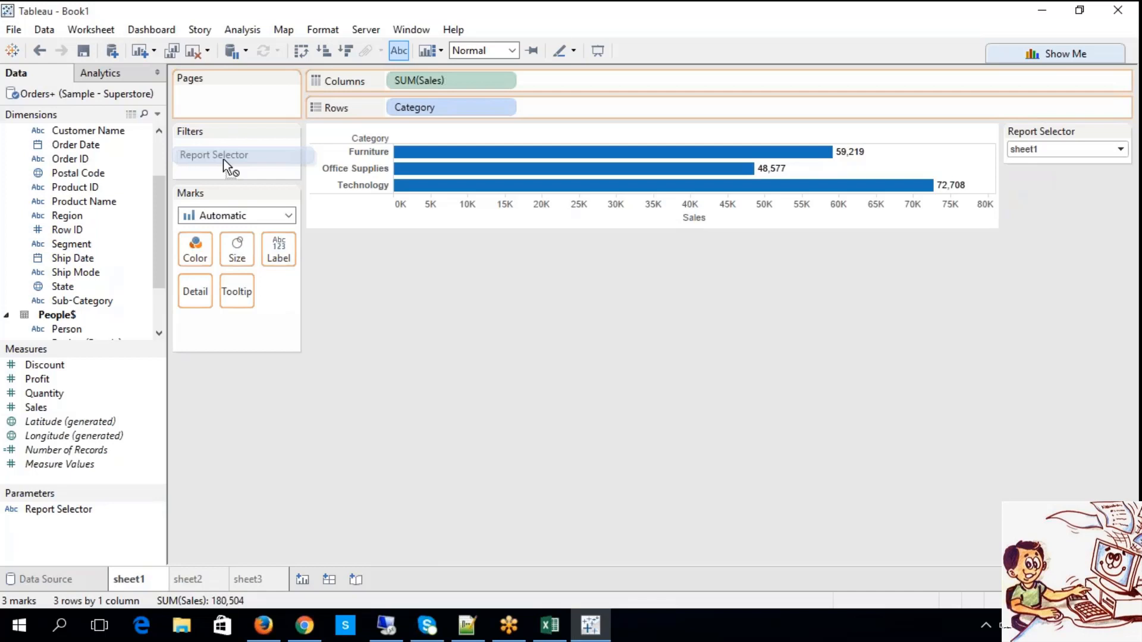
pyautogui.moveTo(223, 158); pyautogui.dragTo(223, 159)
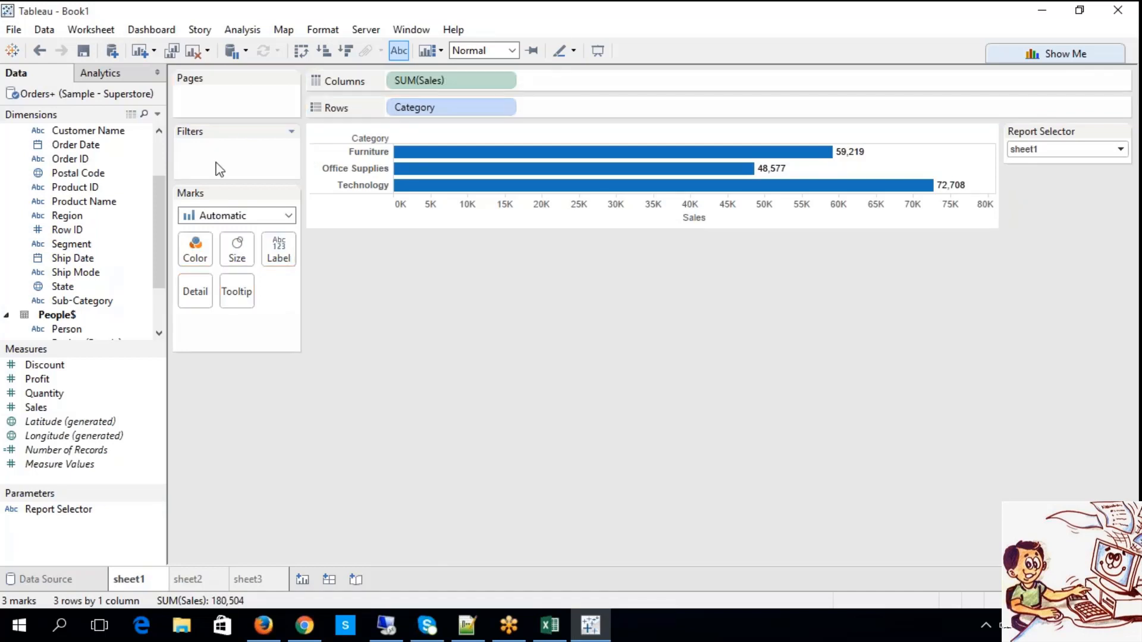
pyautogui.click(69, 516)
pyautogui.moveTo(71, 517); pyautogui.dragTo(237, 165)
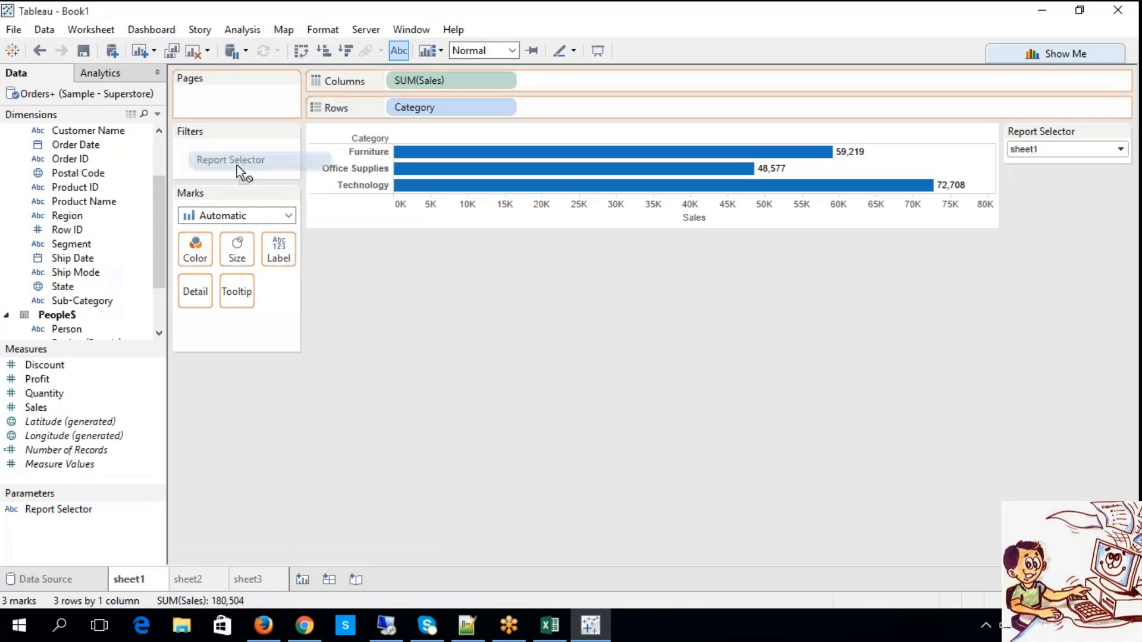
pyautogui.moveTo(237, 165); pyautogui.dragTo(237, 165)
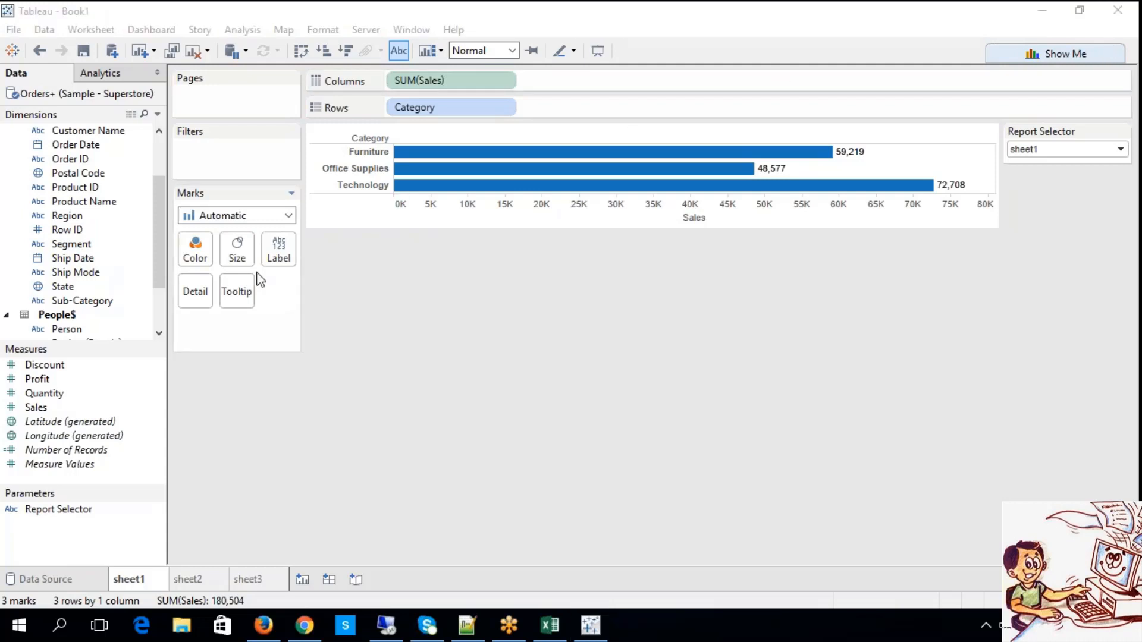
# Create a calculated field named BIG C with the formula [Report Selector].
pyautogui.click(233, 30)
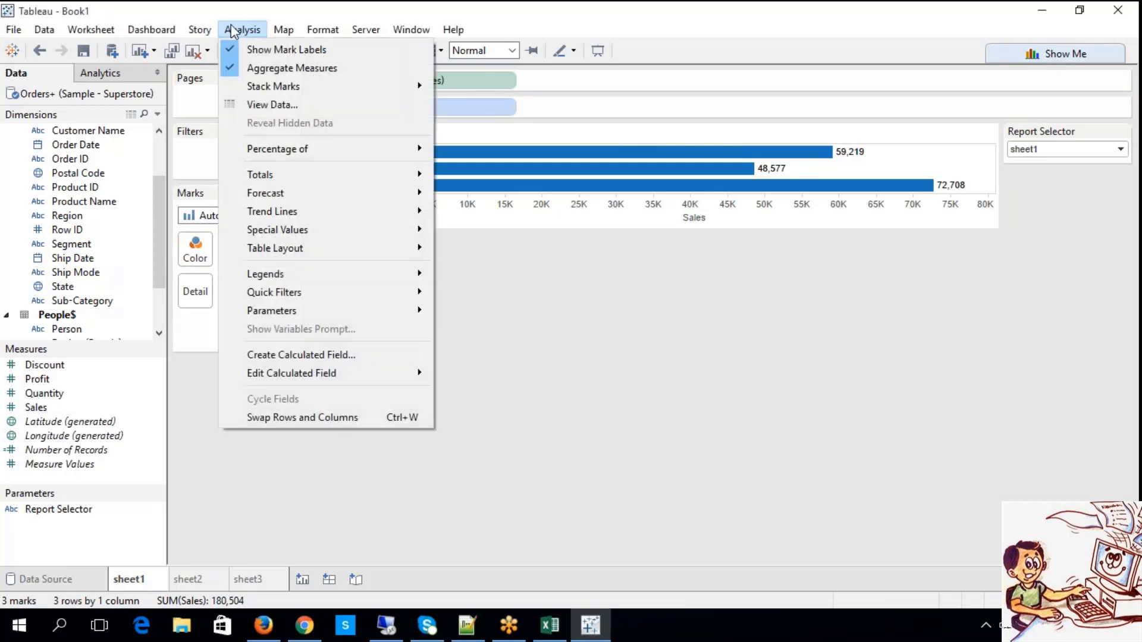
pyautogui.click(299, 356)
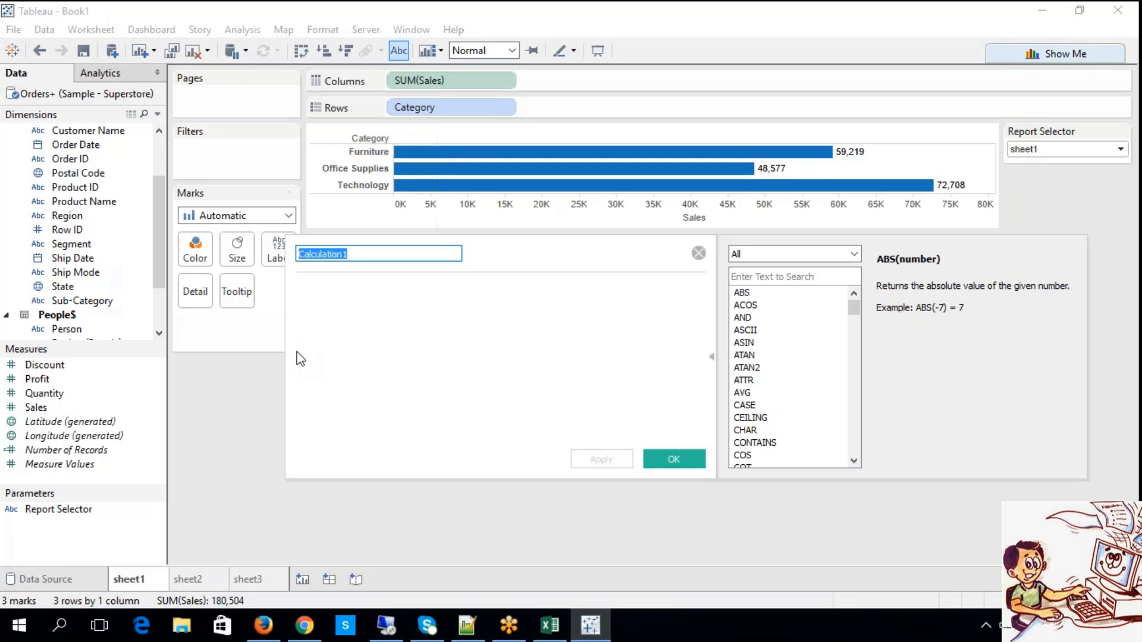
pyautogui.write('BIG C')
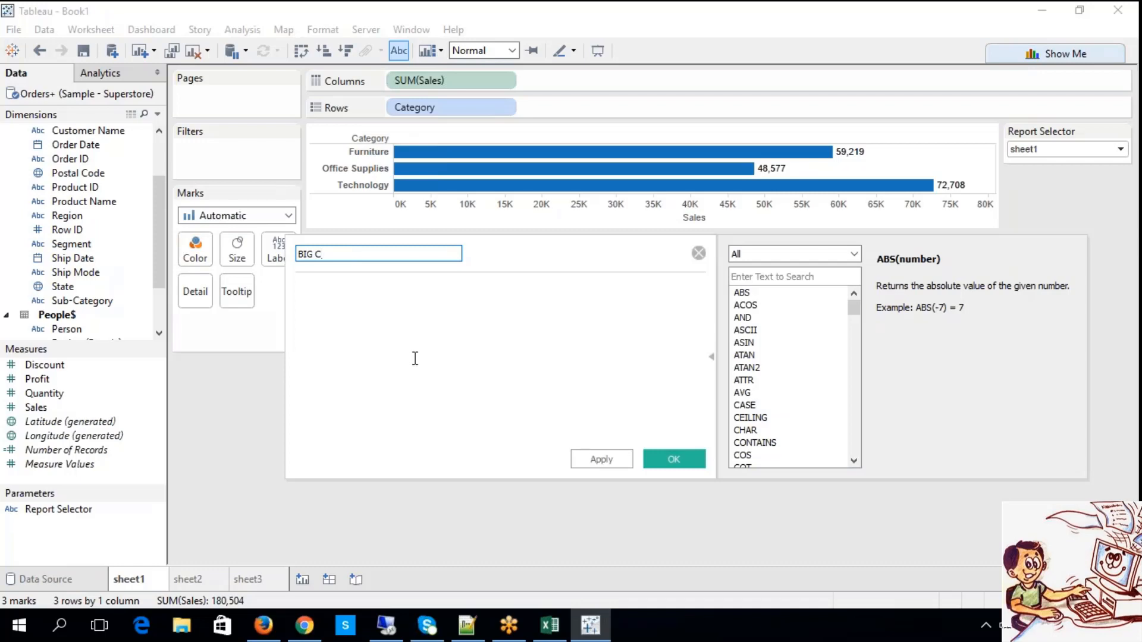
pyautogui.click(409, 355)
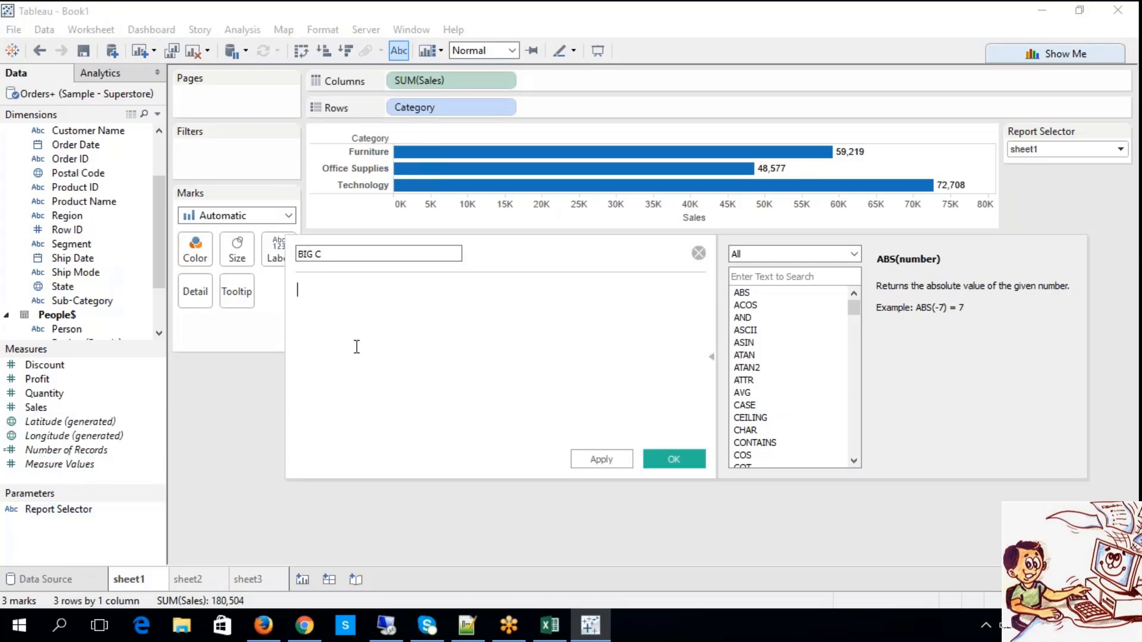
pyautogui.write('repo')
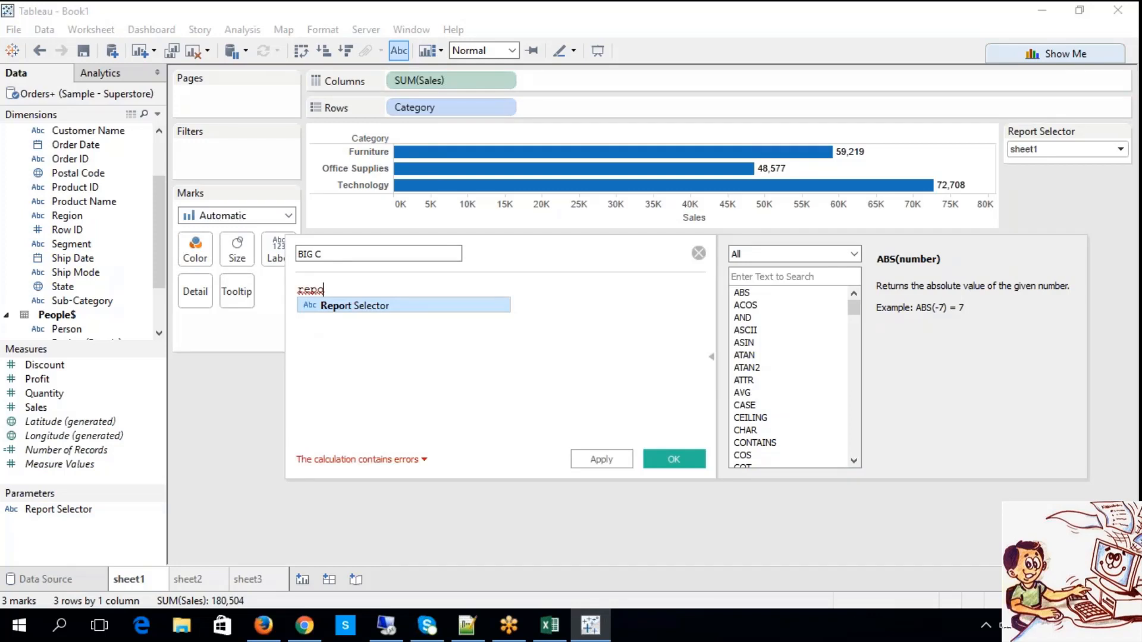
pyautogui.click(372, 314)
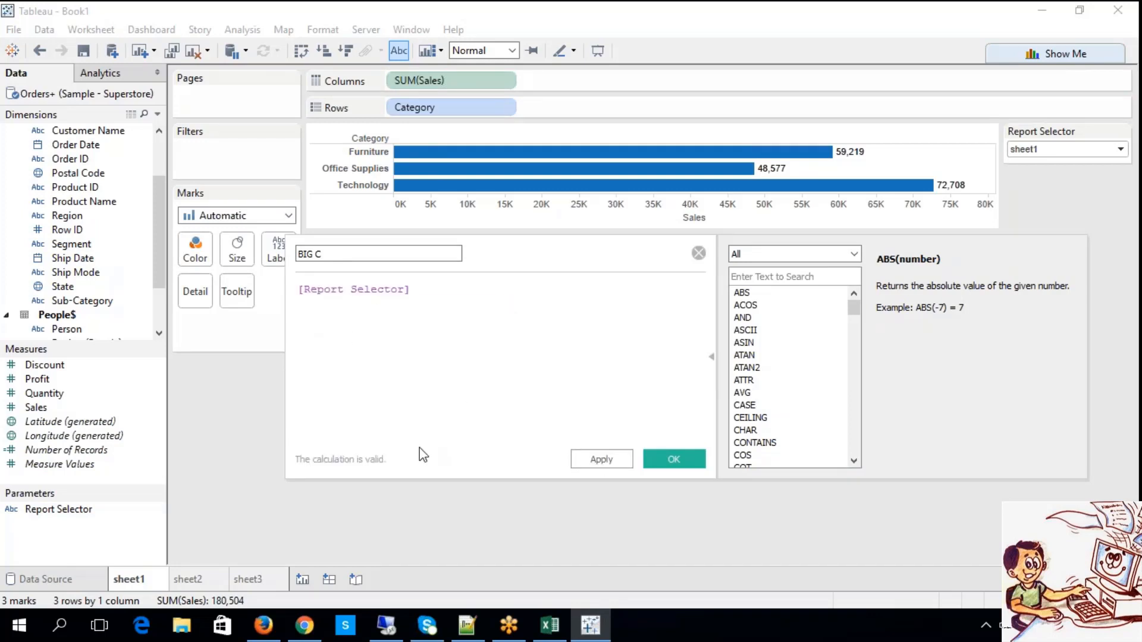
pyautogui.click(606, 465)
pyautogui.click(677, 464)
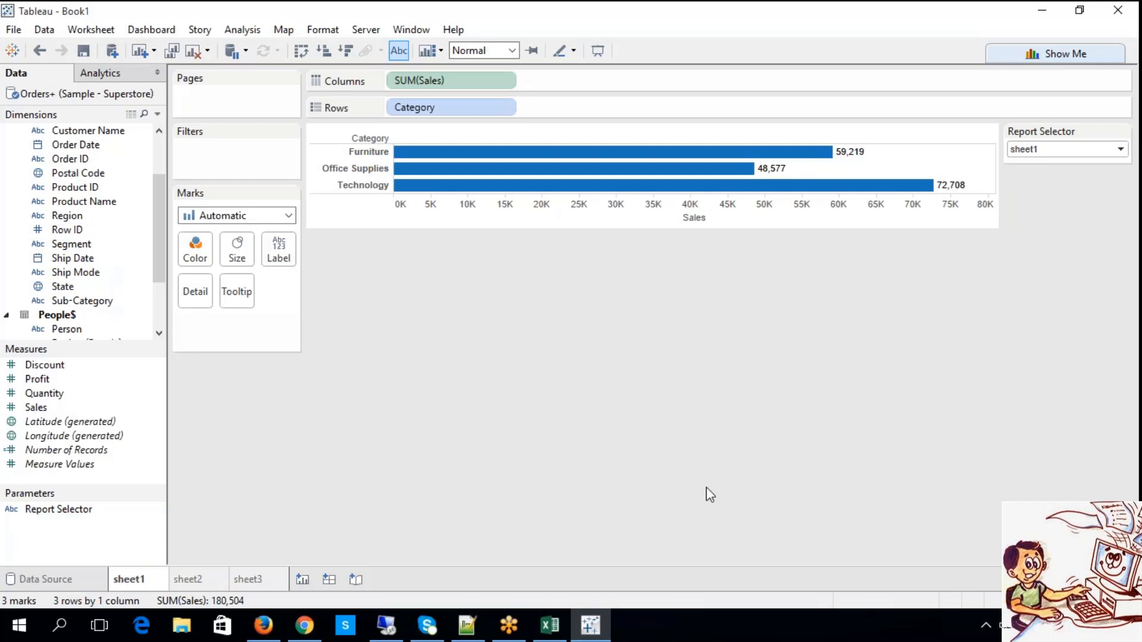
# Find the BIG C field among the dimensions and review its formula in the calculation editor.
pyautogui.click(160, 312)
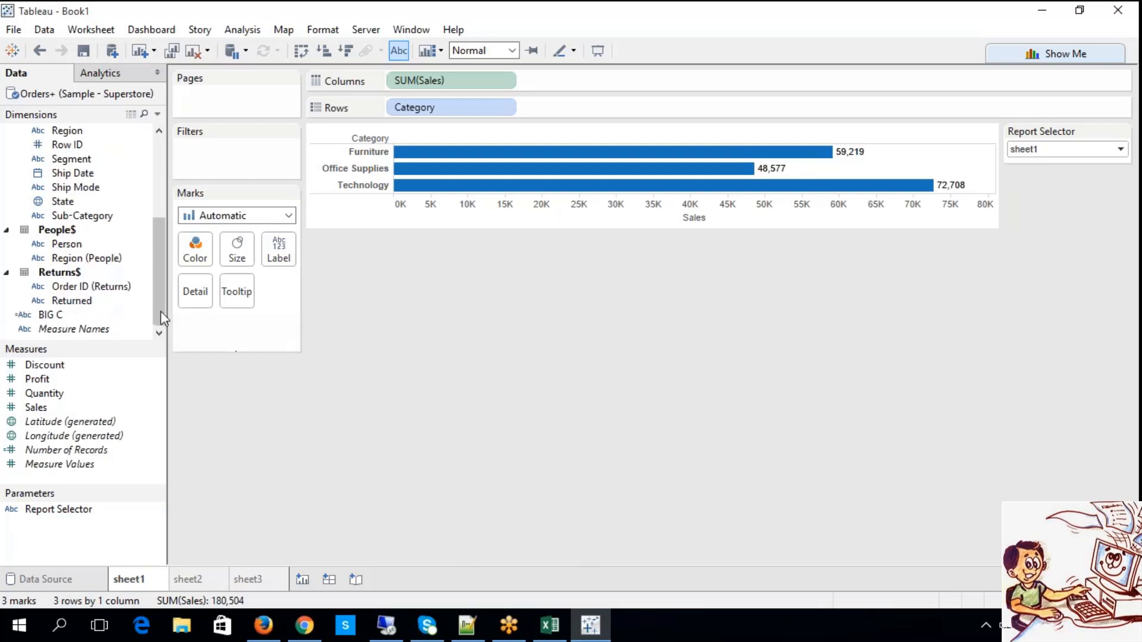
pyautogui.rightClick(81, 320)
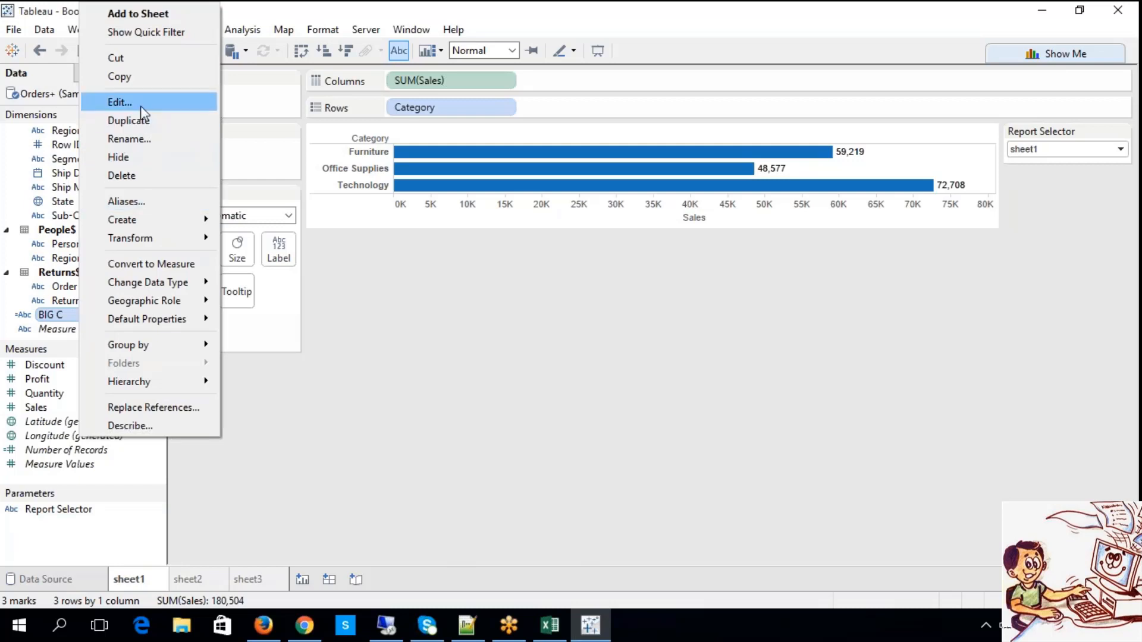
pyautogui.click(140, 106)
pyautogui.moveTo(426, 297); pyautogui.dragTo(276, 260)
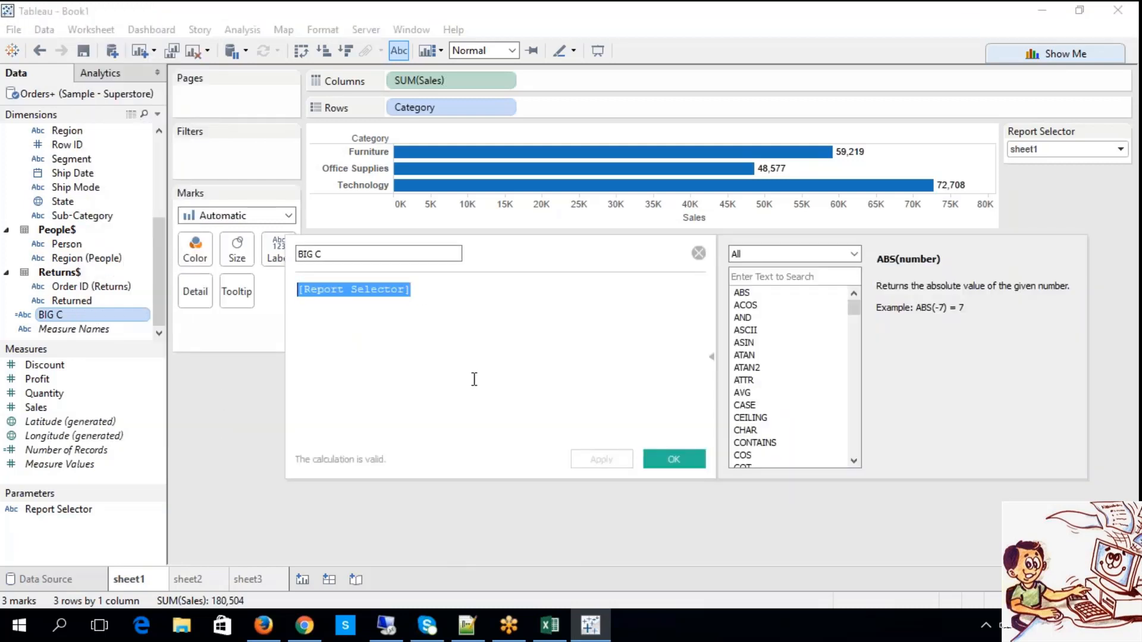
pyautogui.click(672, 461)
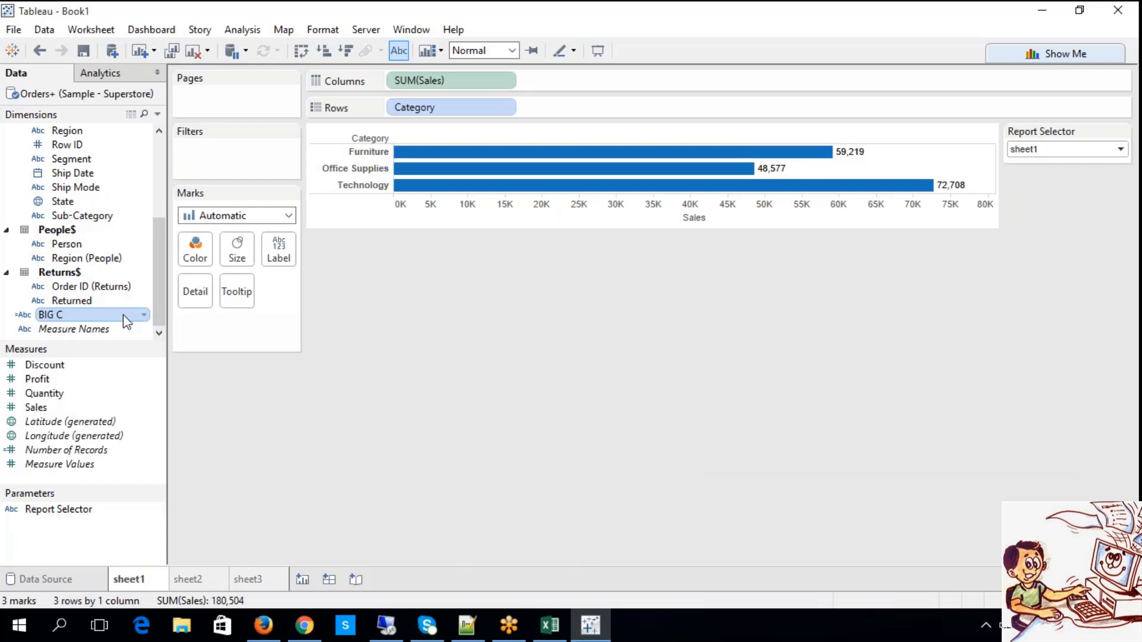
# Filter sheet1 by the BIG C field using a custom value list containing sheet1 and all.
pyautogui.moveTo(123, 316); pyautogui.dragTo(226, 172)
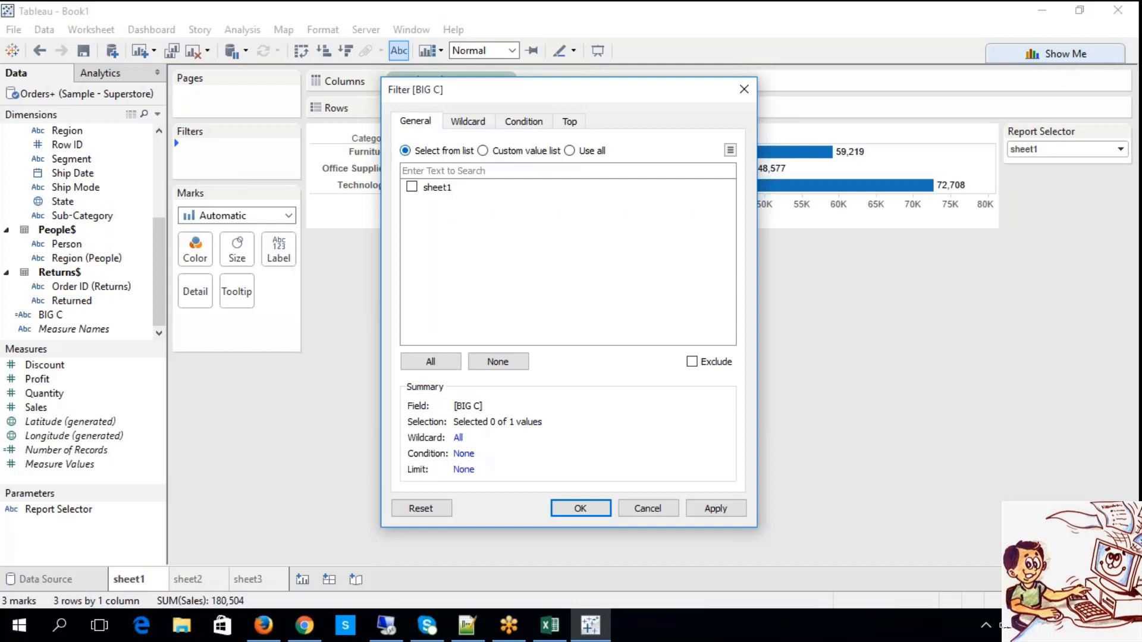
pyautogui.click(482, 150)
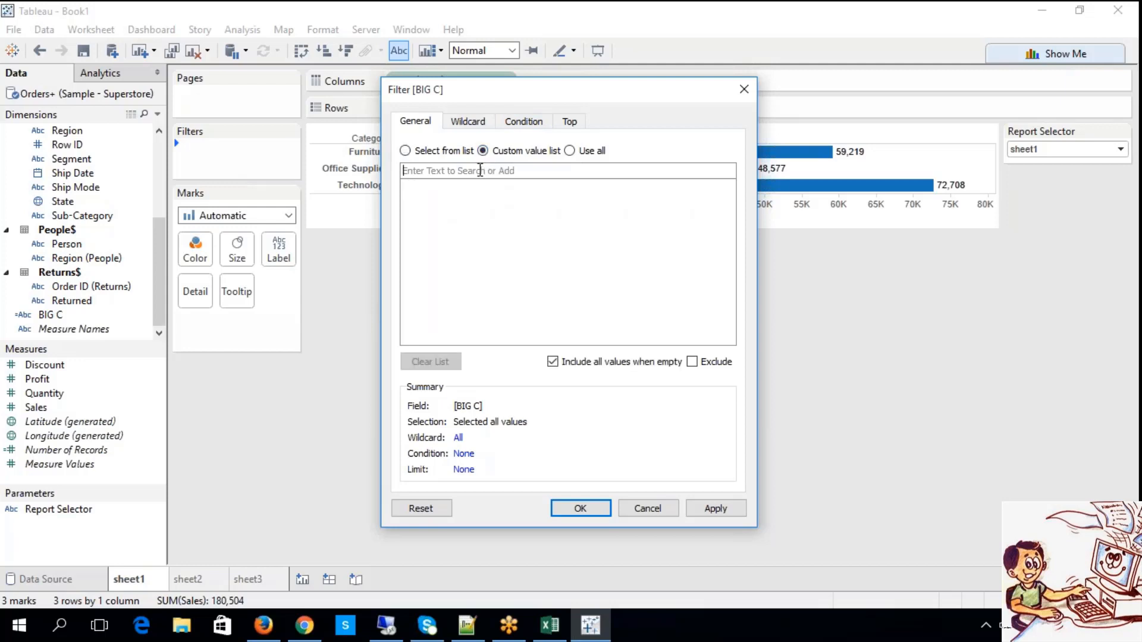
pyautogui.click(480, 171)
pyautogui.write('sheet1')
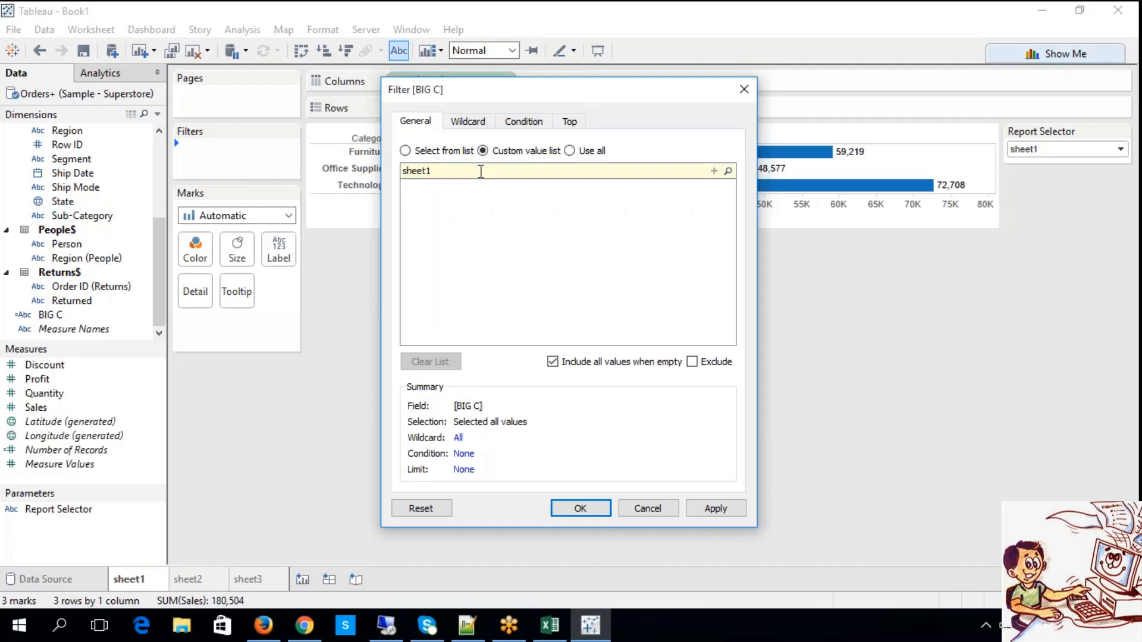
pyautogui.click(714, 172)
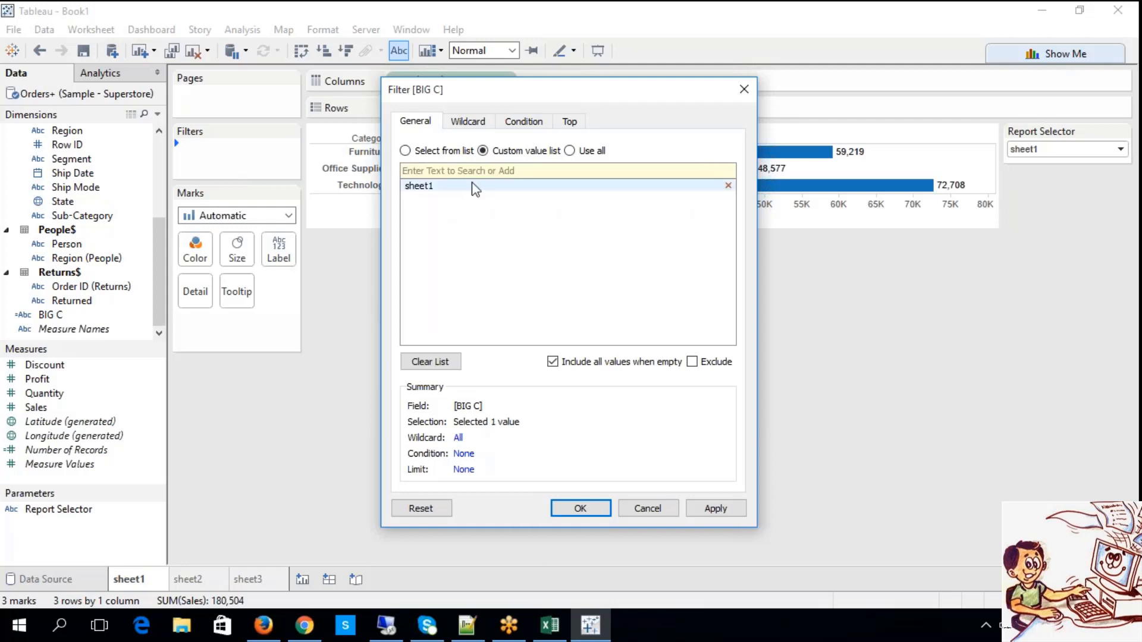
pyautogui.write('all')
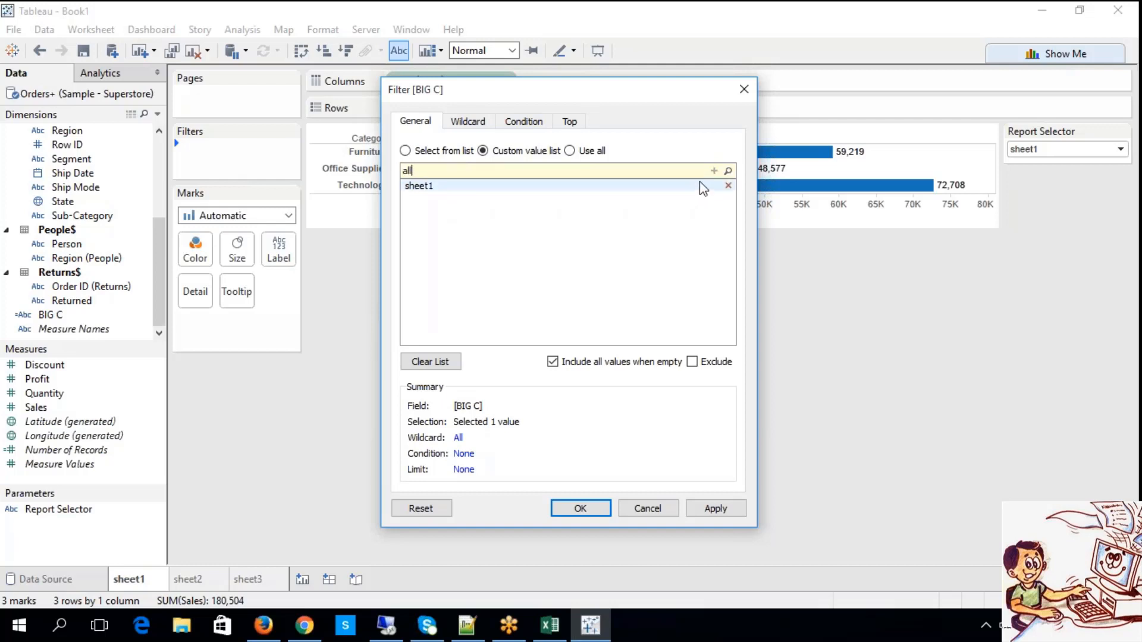
pyautogui.press('Return')
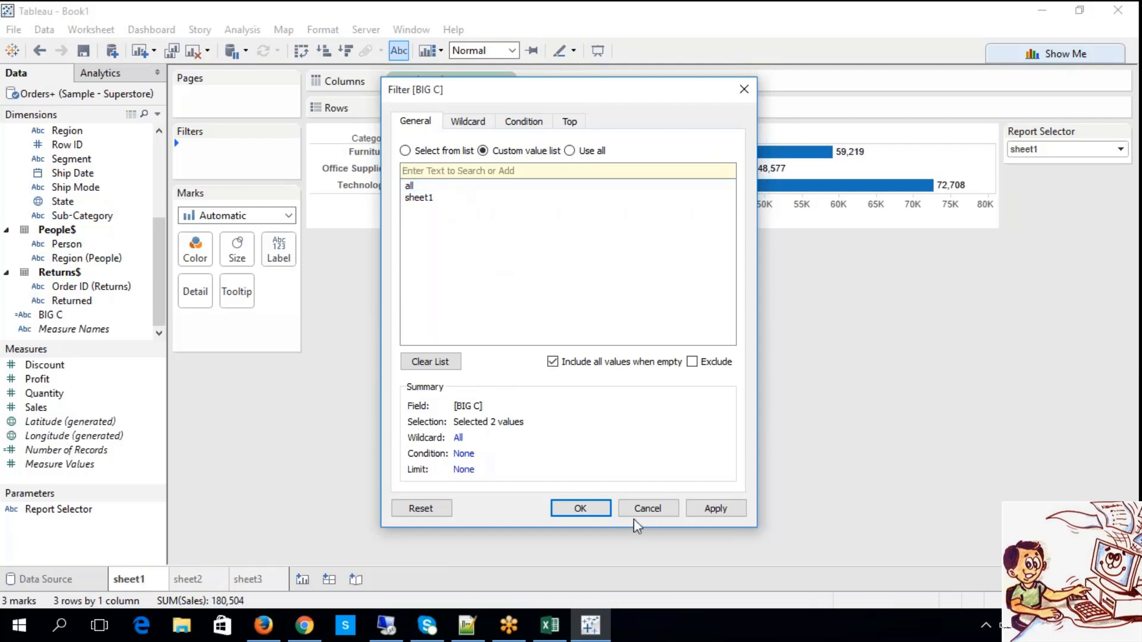
pyautogui.click(591, 506)
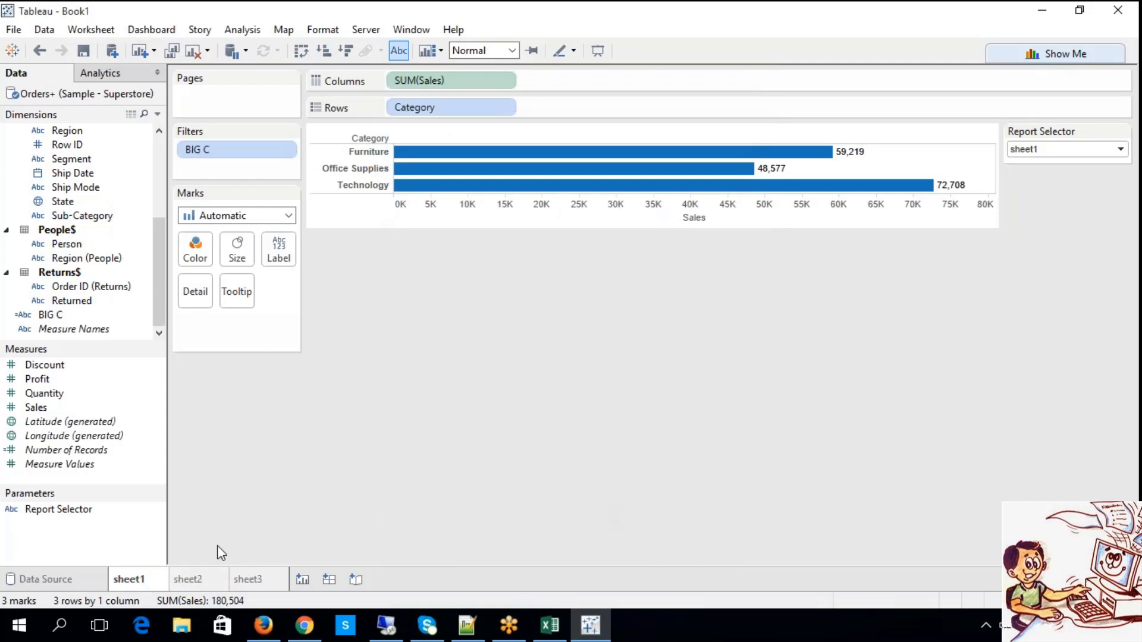
# Filter sheet2 by the BIG C field using a custom value list containing sheet2 and all.
pyautogui.click(183, 580)
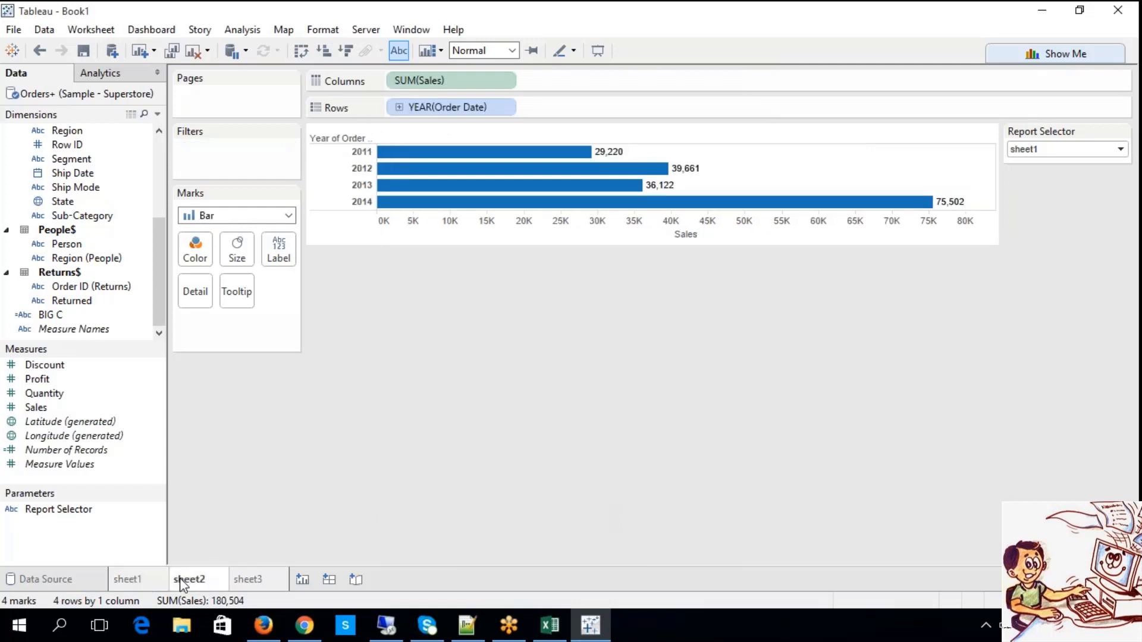
pyautogui.moveTo(50, 315); pyautogui.dragTo(216, 147)
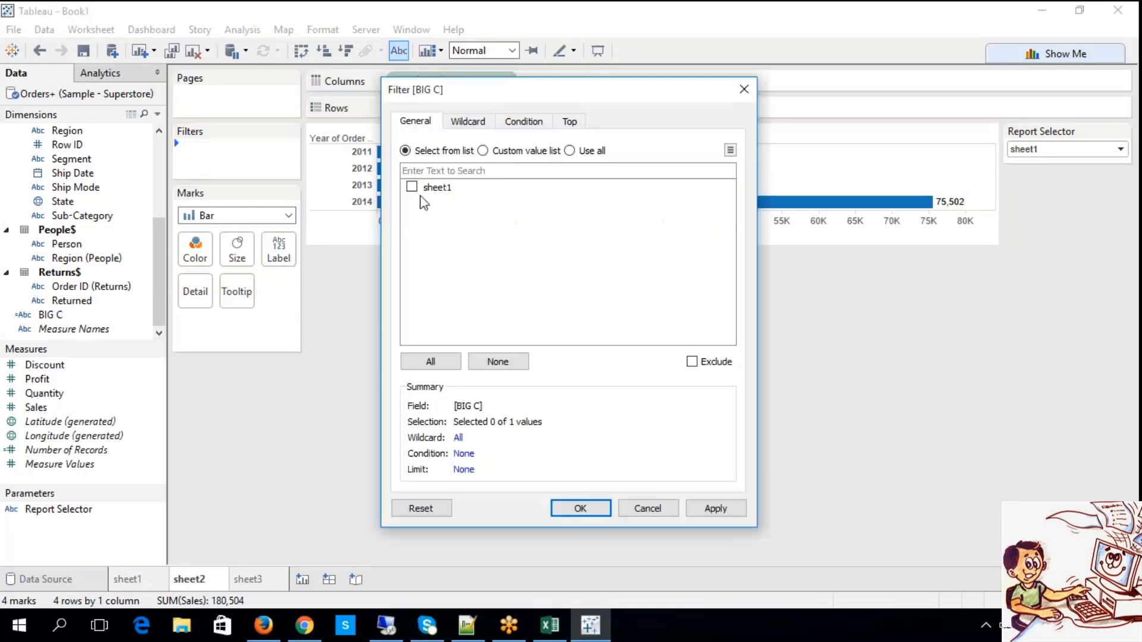
pyautogui.click(482, 151)
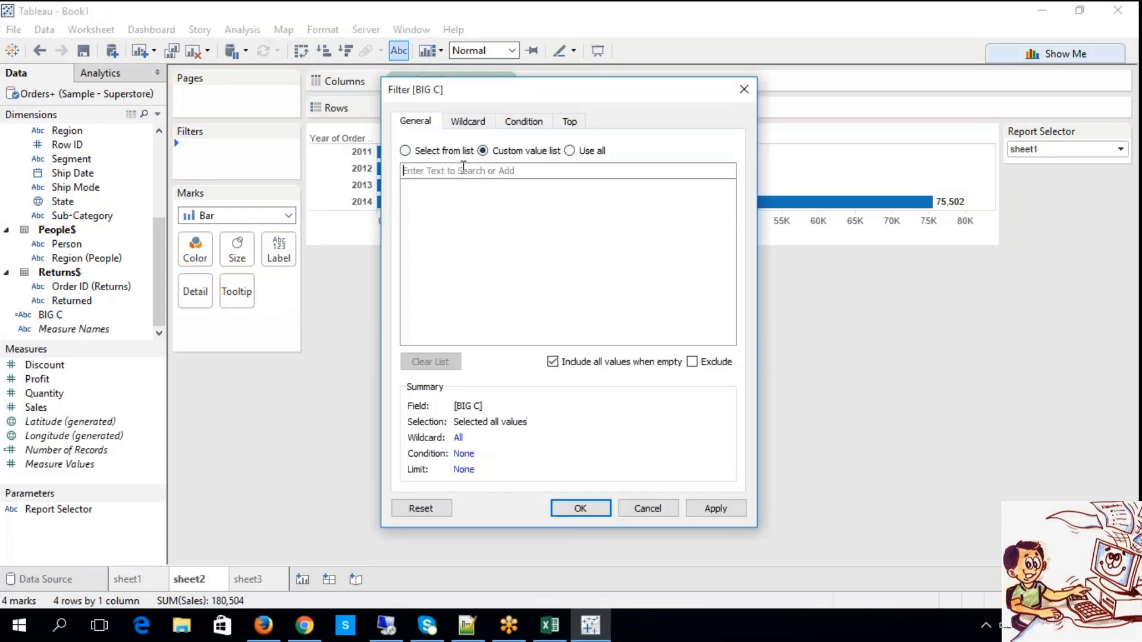
pyautogui.click(464, 170)
pyautogui.write('she')
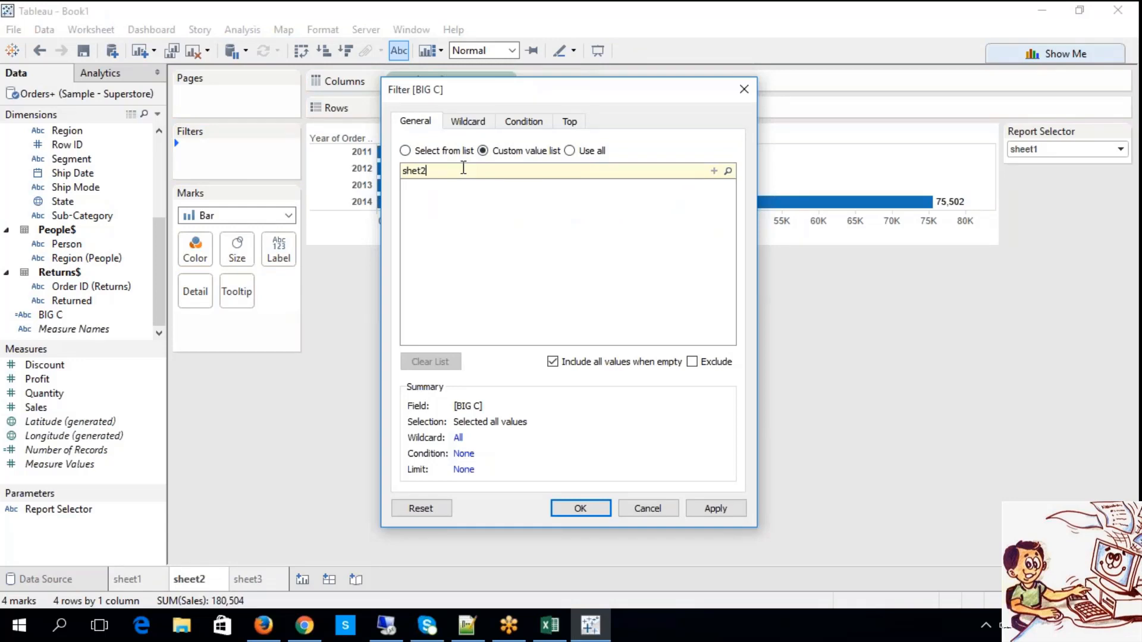
pyautogui.write('et2')
pyautogui.click(714, 171)
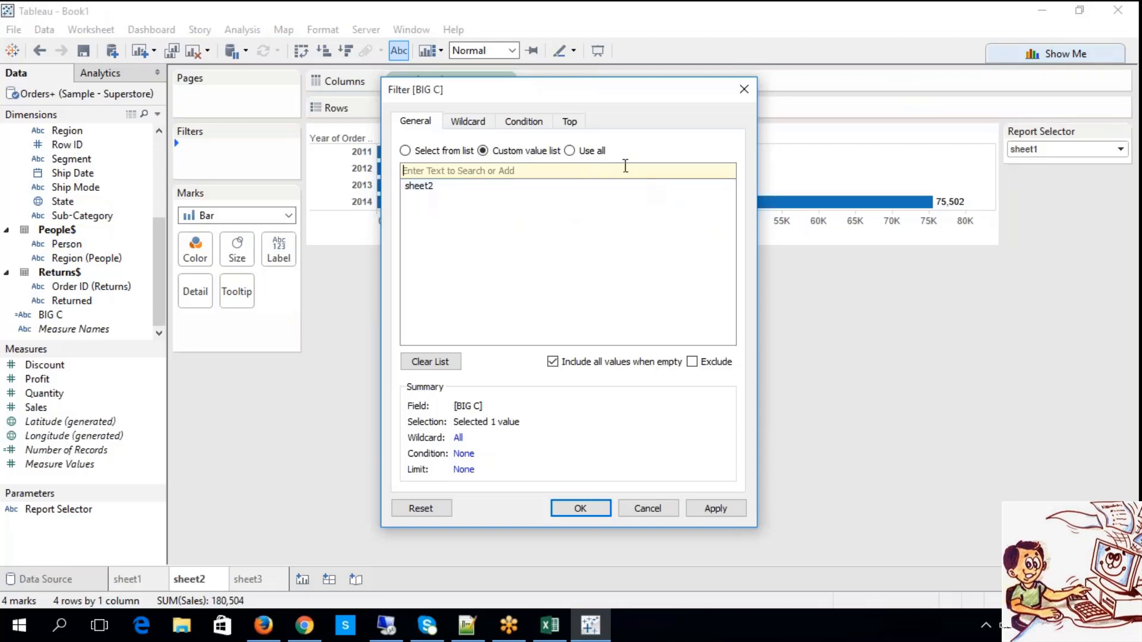
pyautogui.write('all')
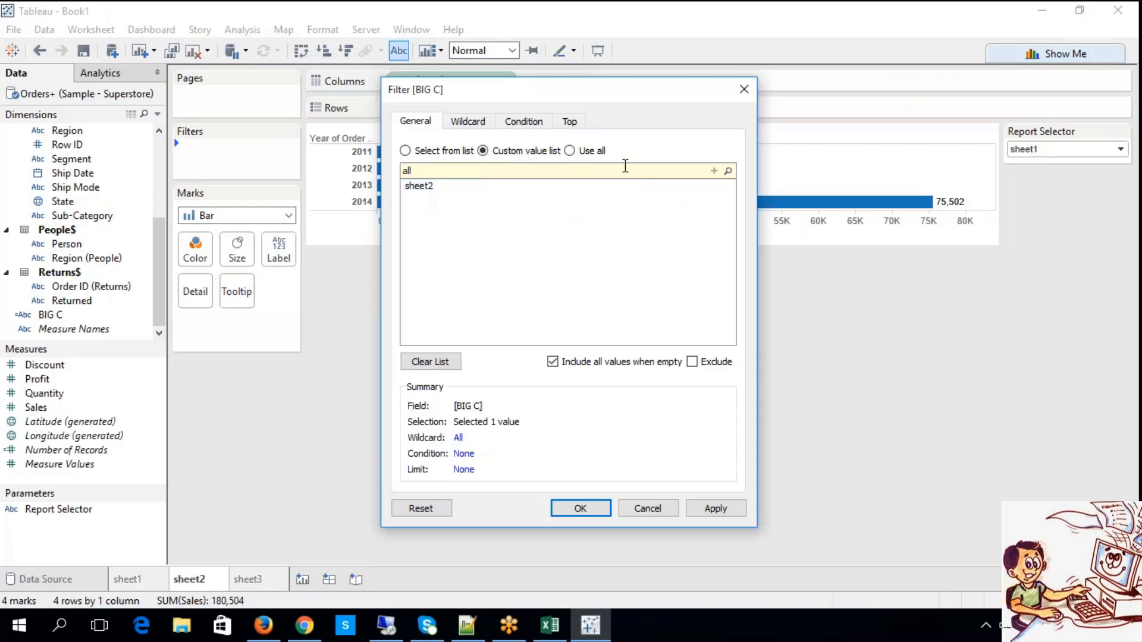
pyautogui.click(714, 171)
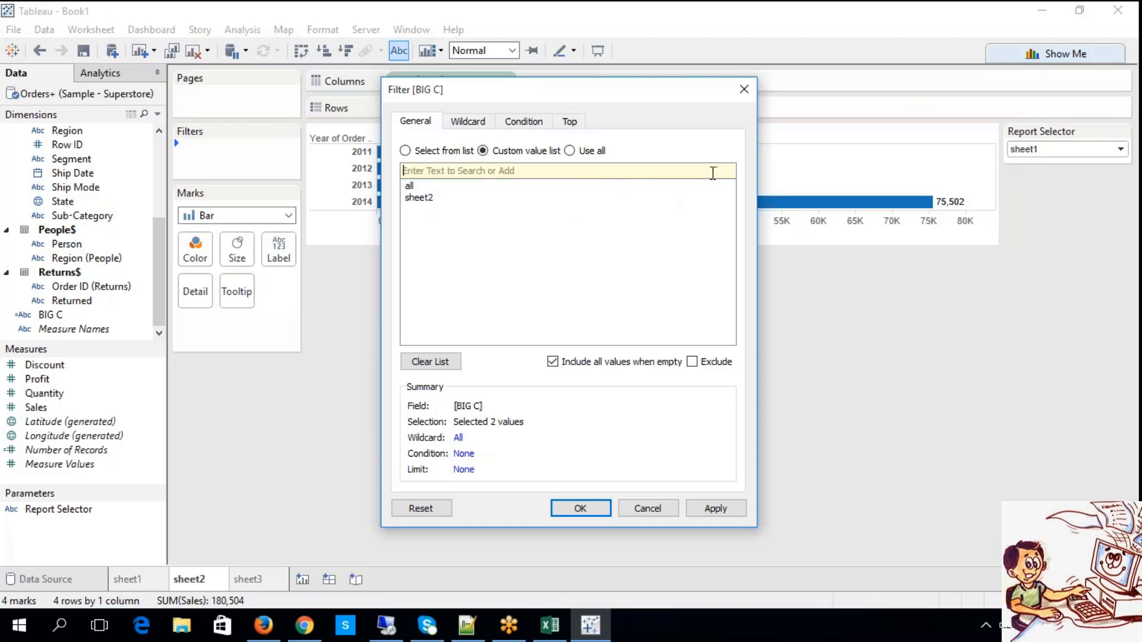
pyautogui.click(717, 511)
pyautogui.click(597, 513)
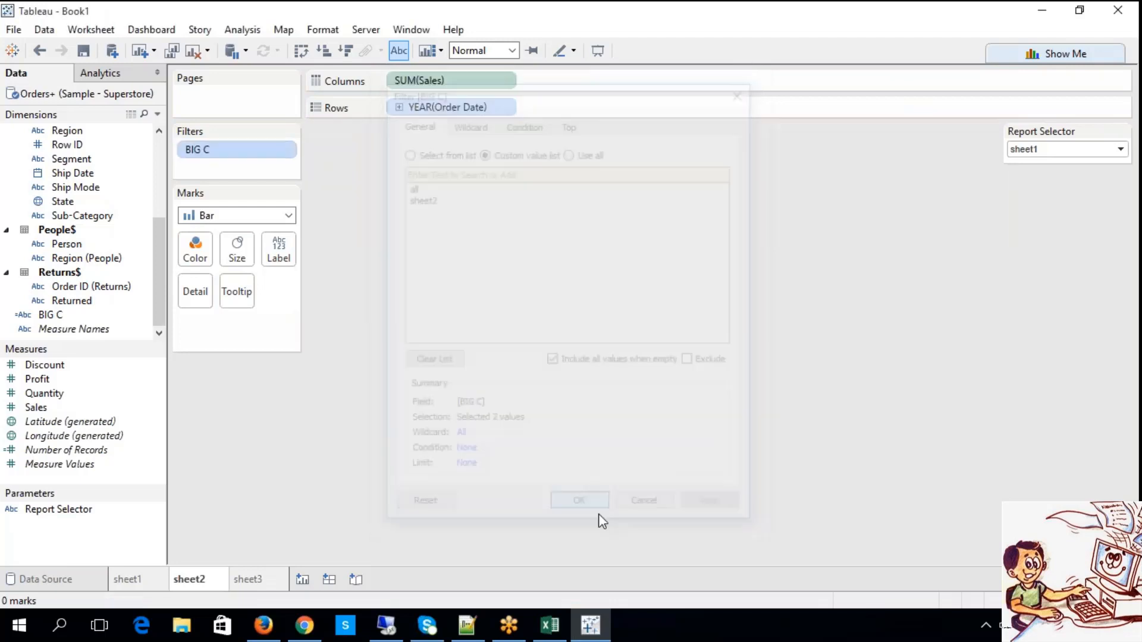
# Filter sheet3 by the BIG C field using a custom value list containing sheet3 and all.
pyautogui.click(247, 581)
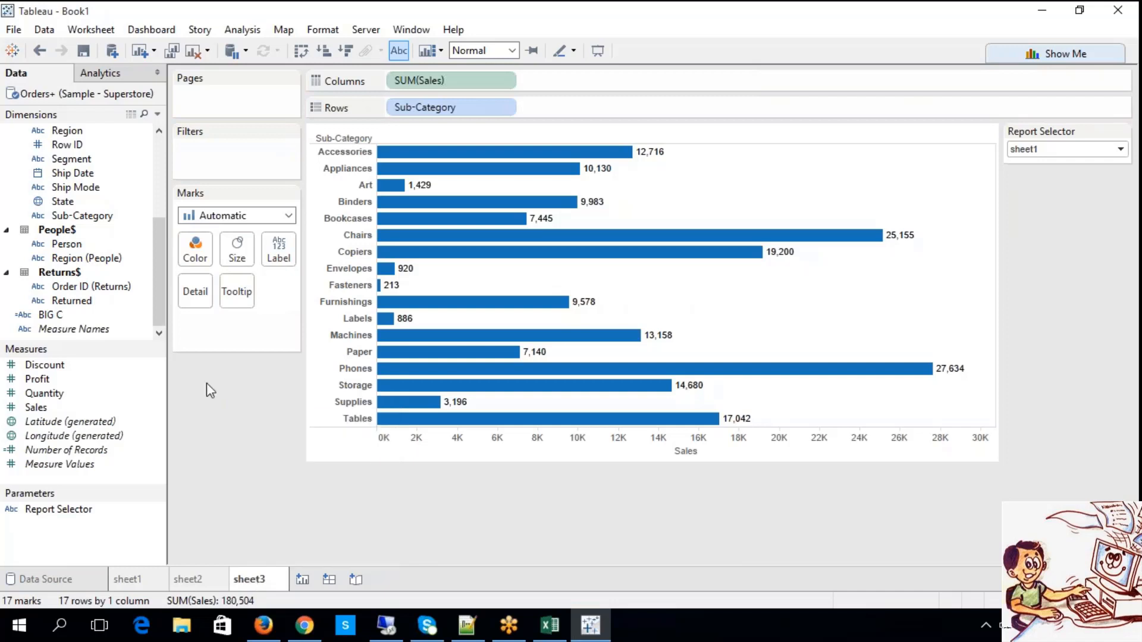
pyautogui.moveTo(51, 314); pyautogui.dragTo(209, 157)
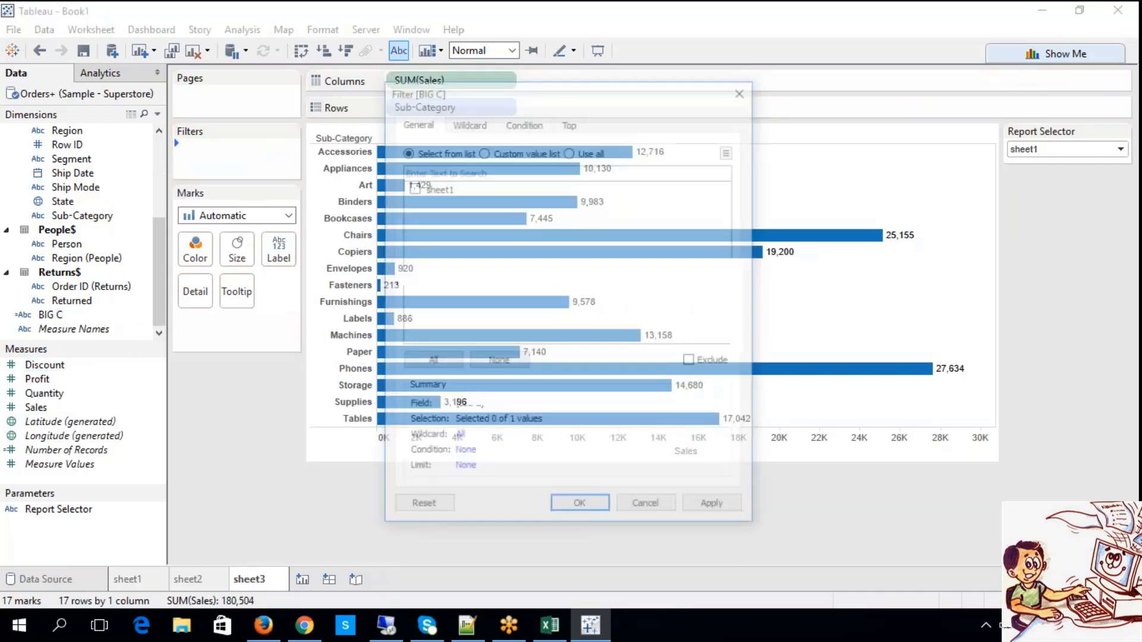
pyautogui.click(483, 150)
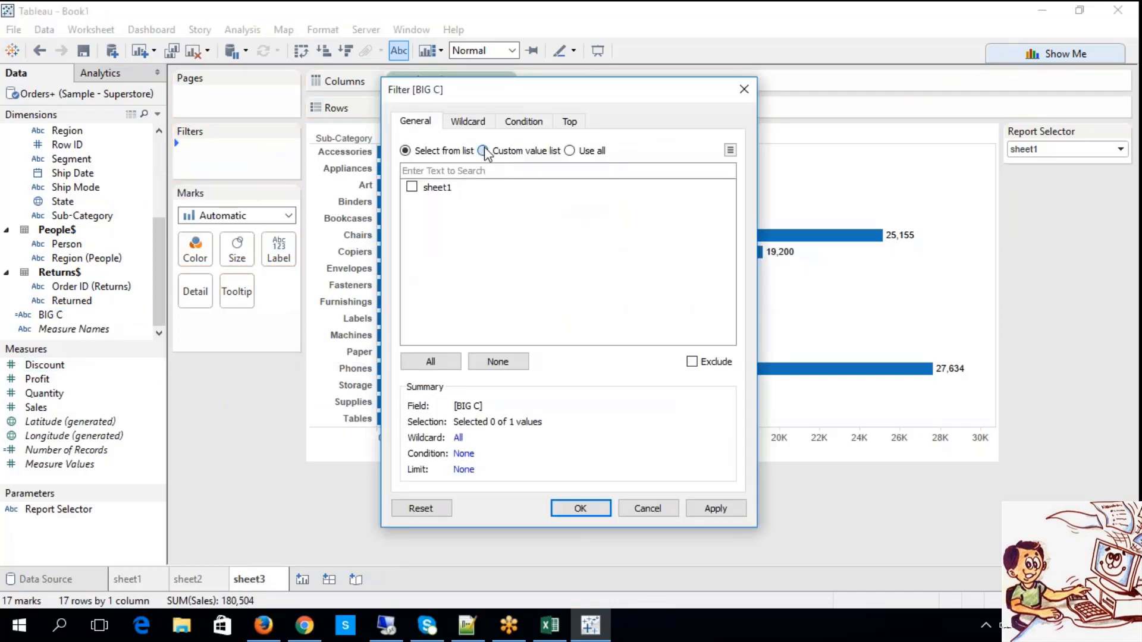
pyautogui.click(485, 170)
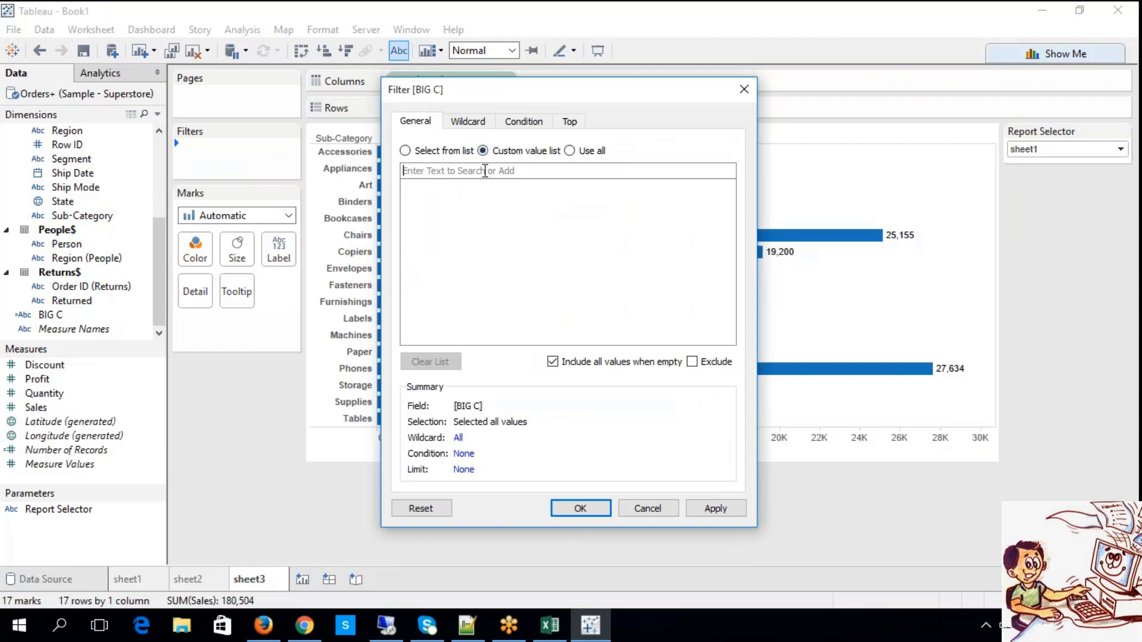
pyautogui.write('sheet')
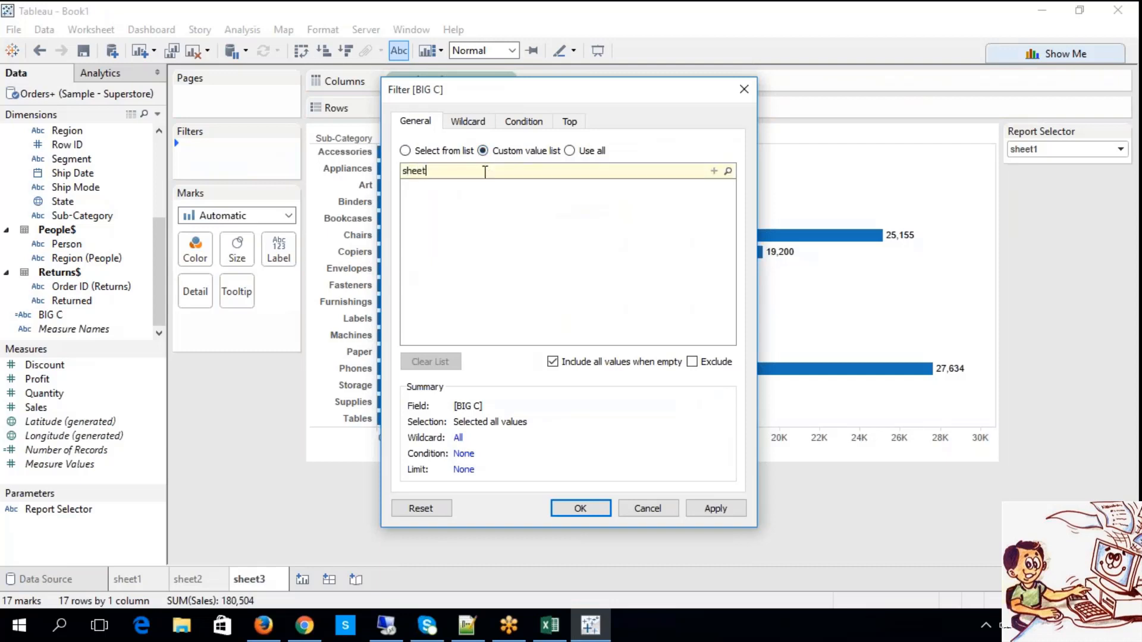
pyautogui.write('3')
pyautogui.click(714, 170)
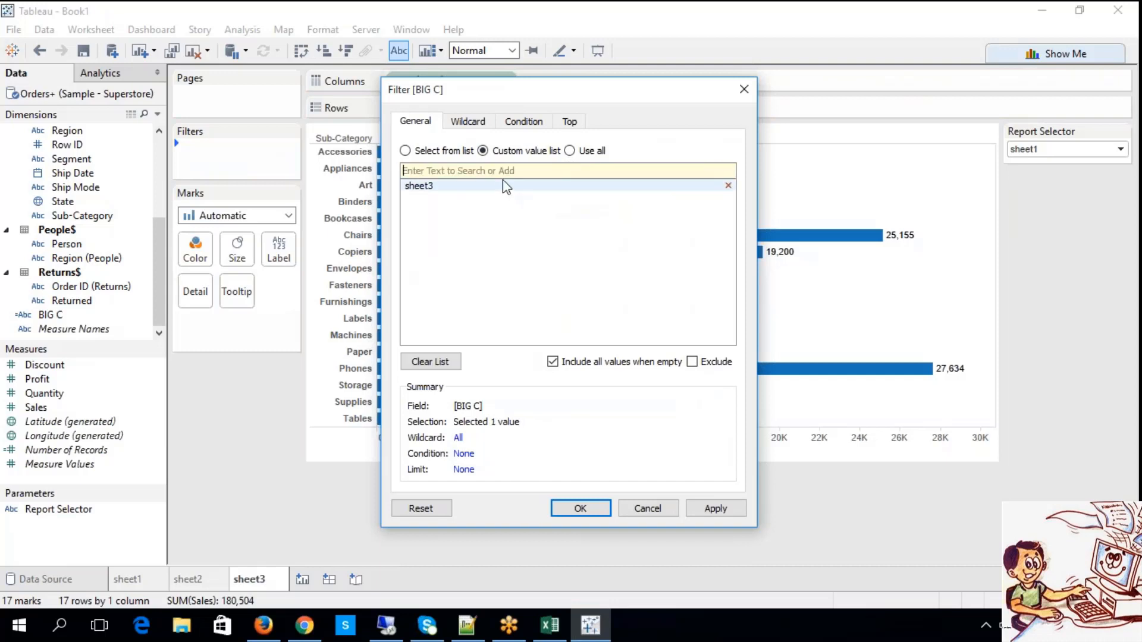
pyautogui.write('all')
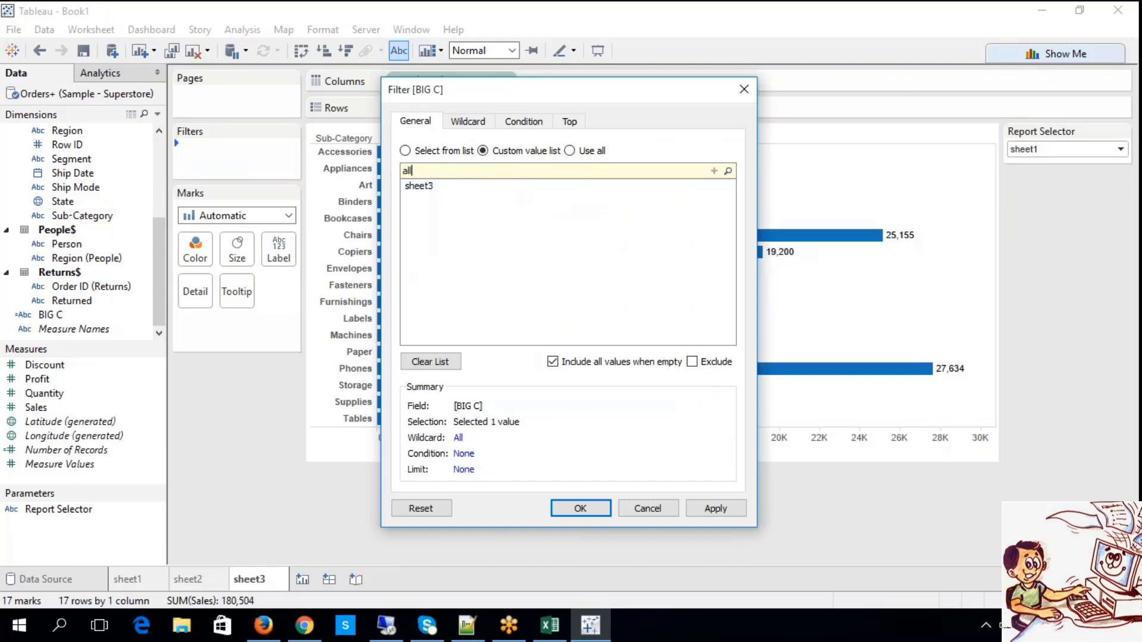
pyautogui.click(714, 171)
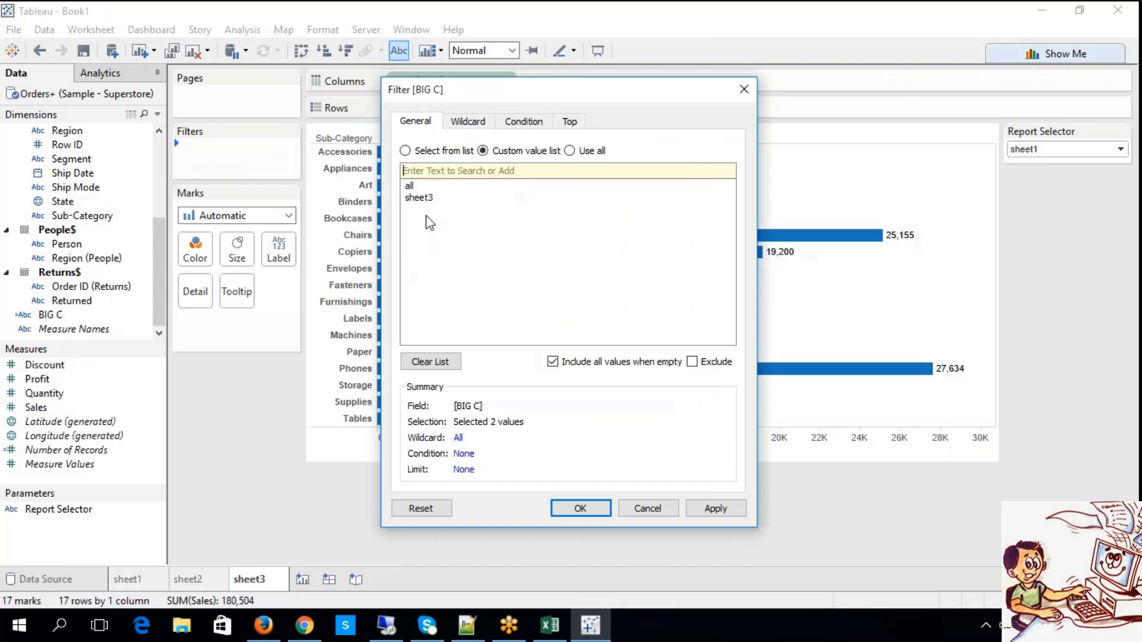
pyautogui.click(729, 511)
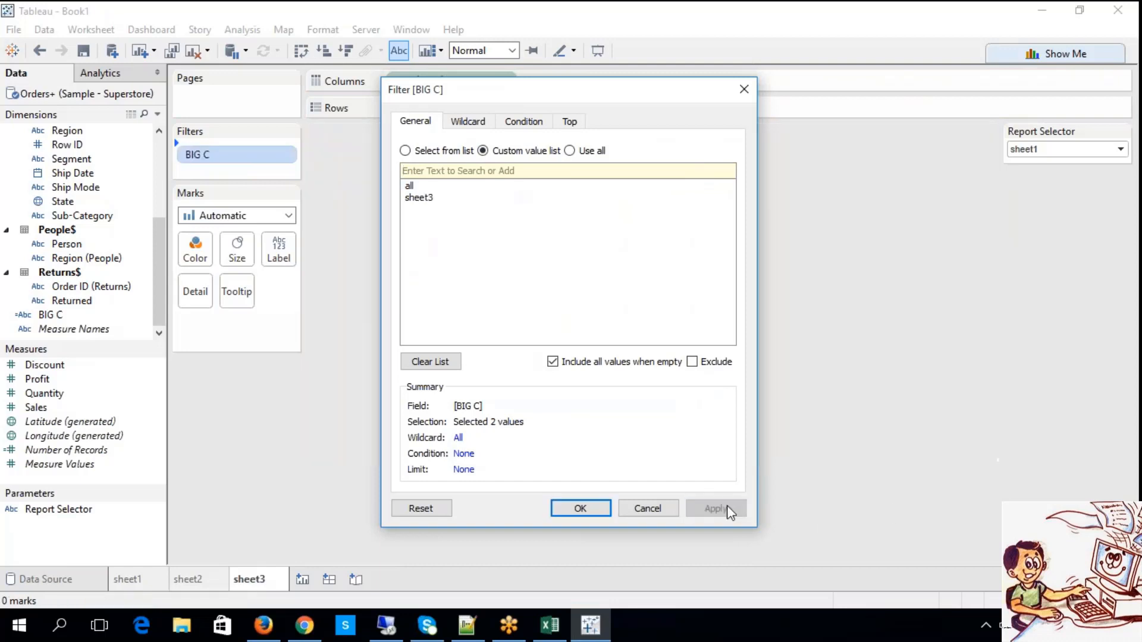
pyautogui.click(601, 509)
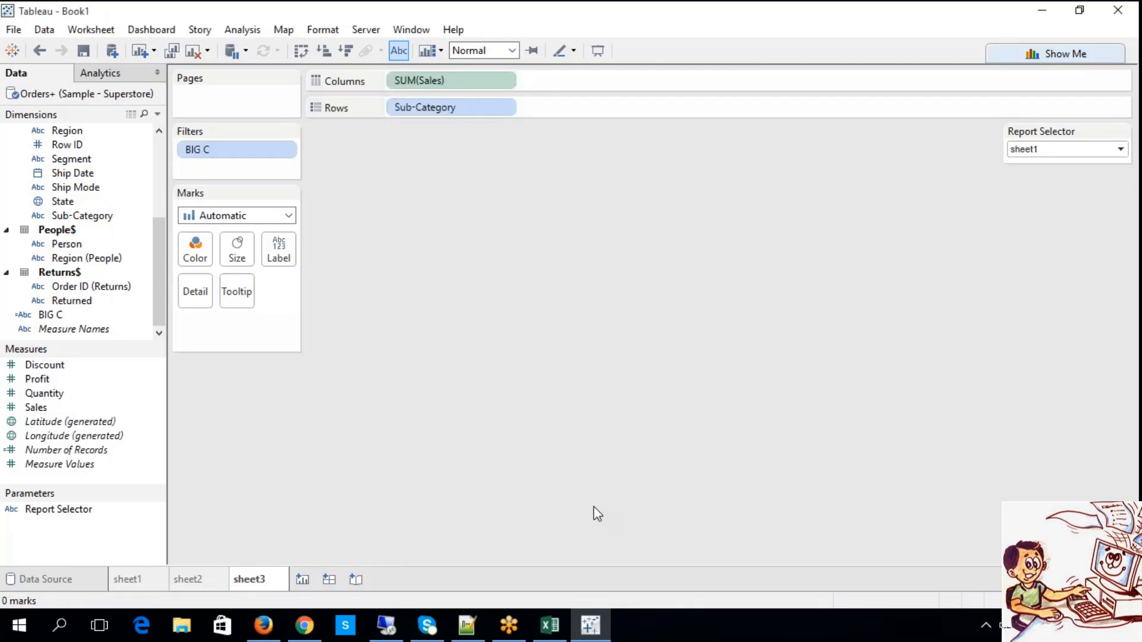
# Test the BIG C filter on sheet1 by switching Report Selector through sheet2, sheet3, sheet1 and all.
pyautogui.click(133, 581)
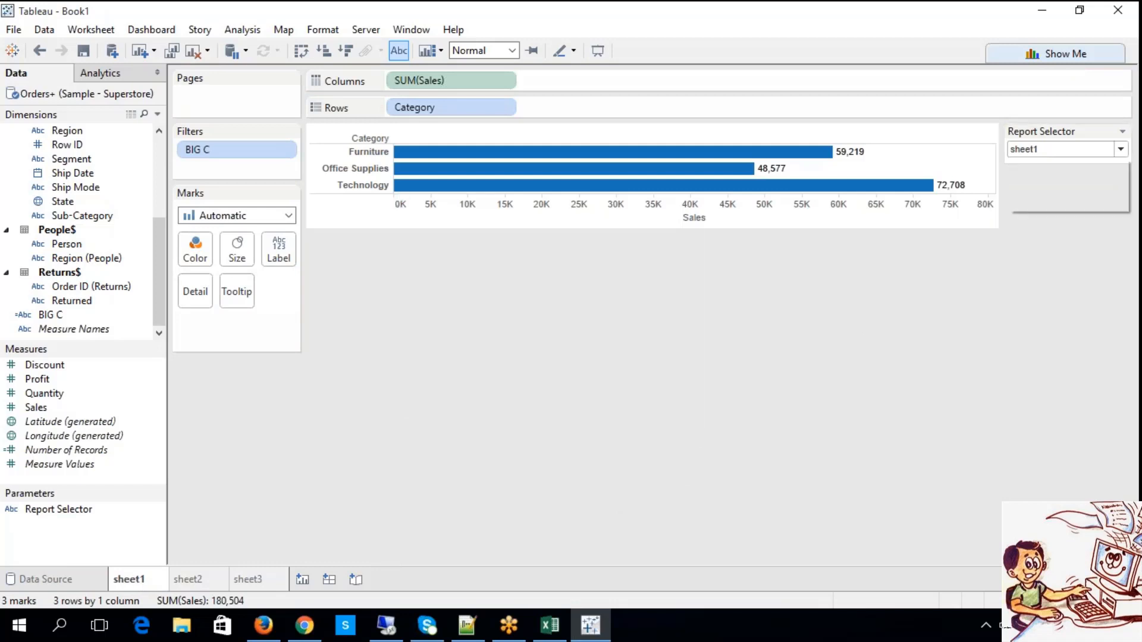
pyautogui.click(1065, 150)
pyautogui.click(1035, 176)
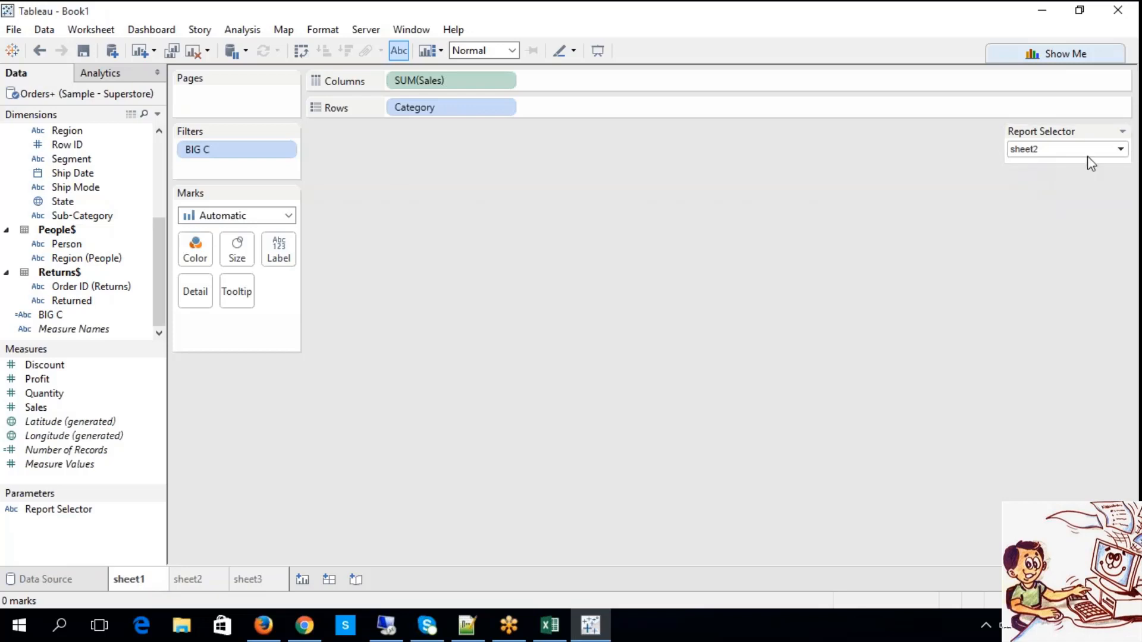
pyautogui.click(1048, 151)
pyautogui.click(1036, 188)
pyautogui.click(1029, 152)
pyautogui.click(1029, 162)
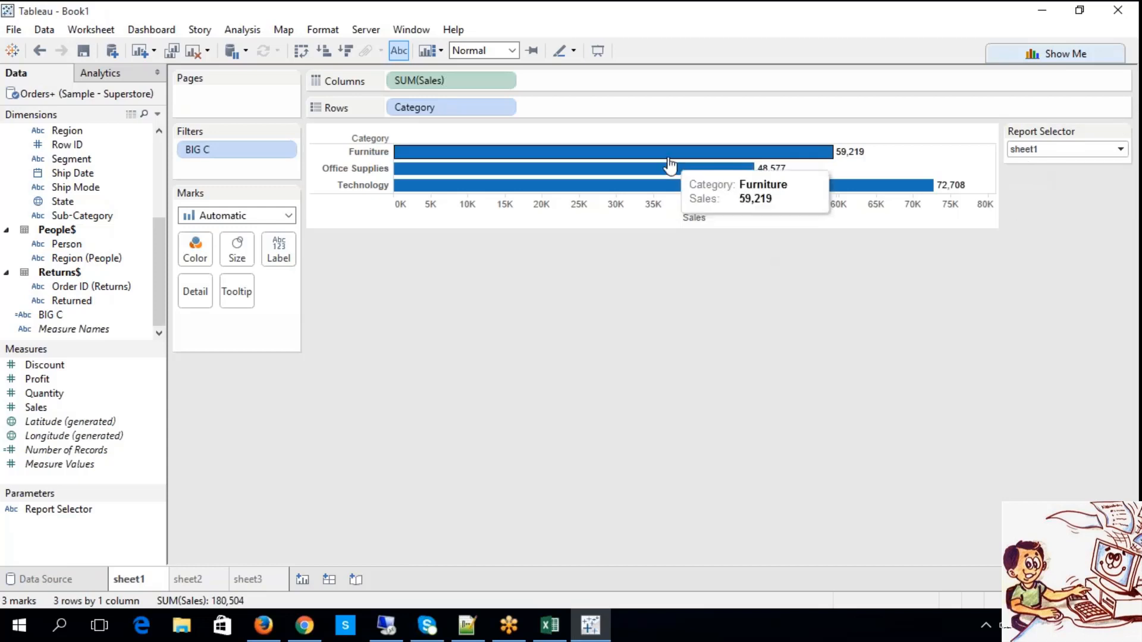
pyautogui.click(1041, 149)
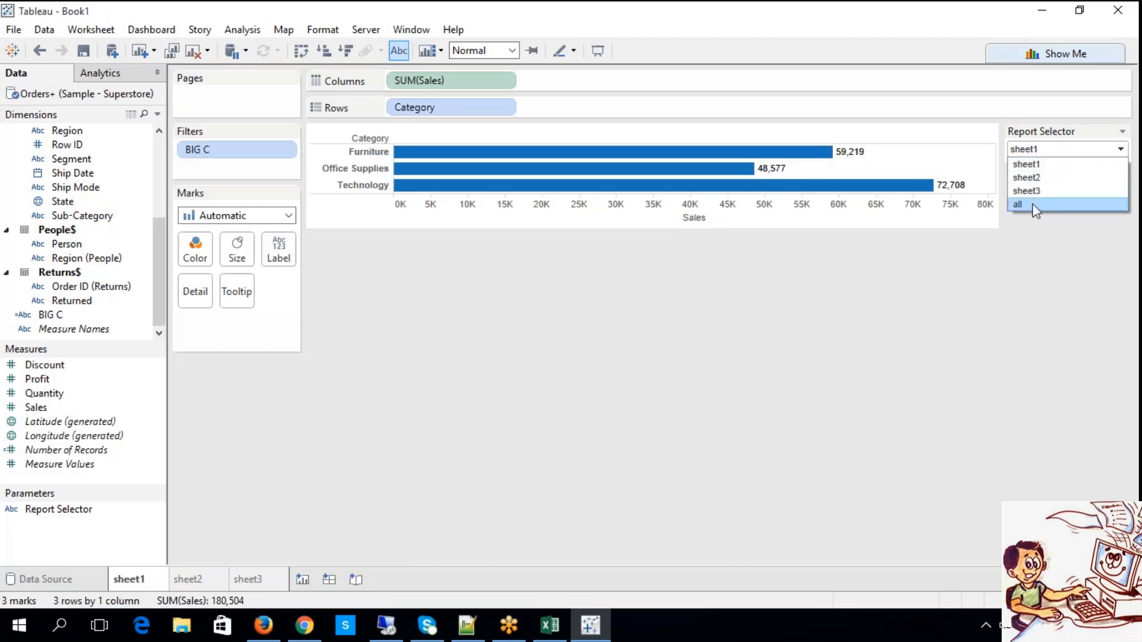
pyautogui.click(1018, 204)
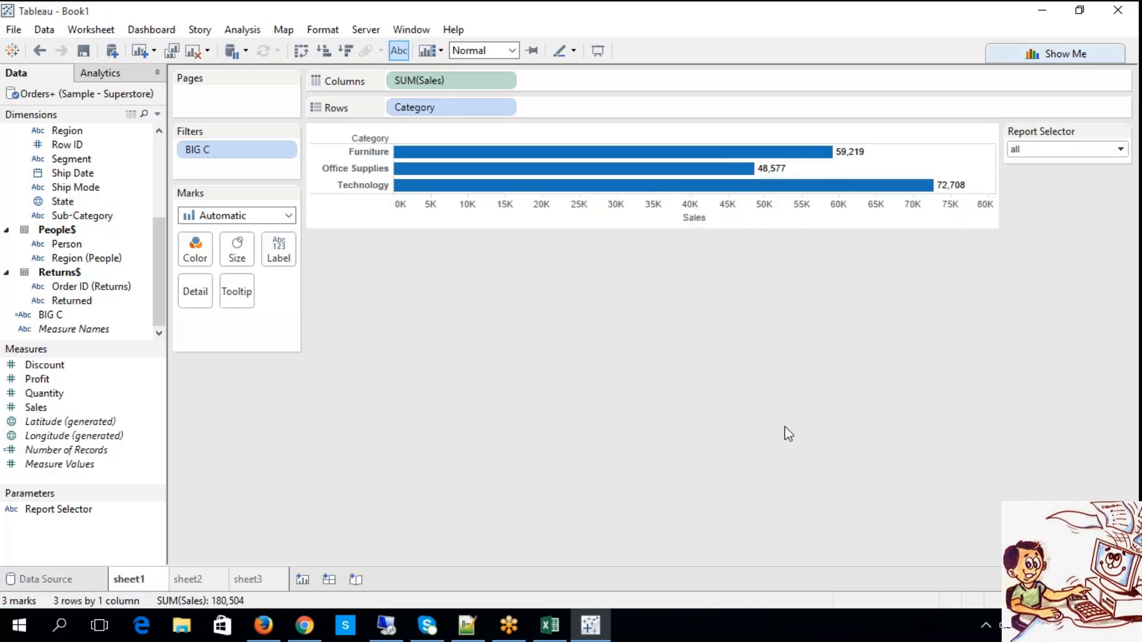
# Set Report Selector to sheet2, check the sheet2 chart, and switch the parameter to sheet1 there.
pyautogui.click(1011, 149)
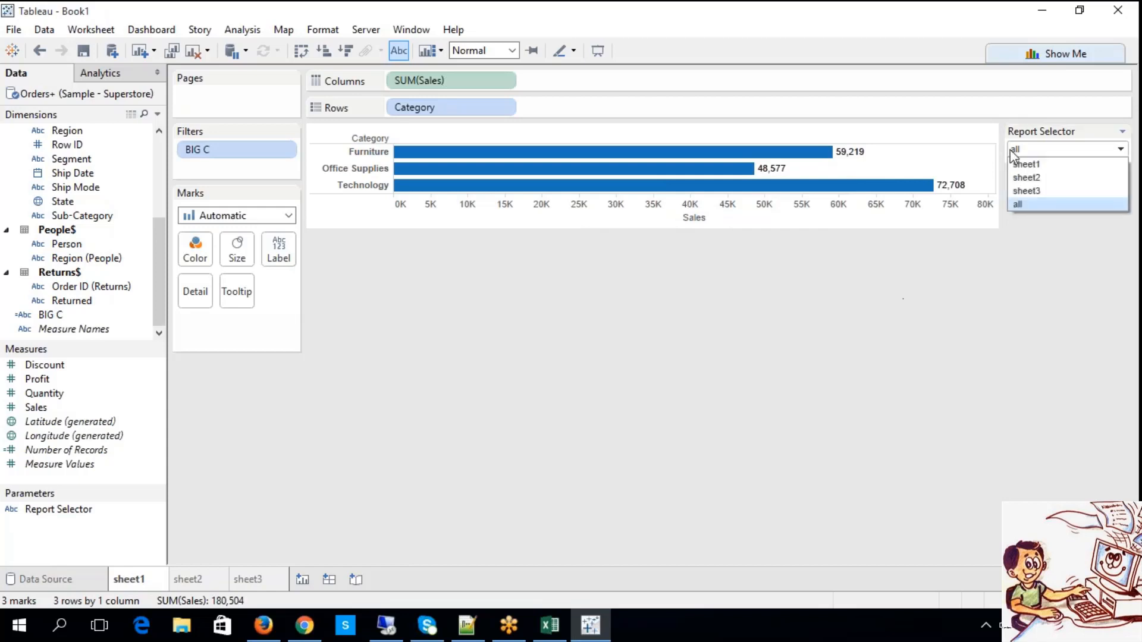
pyautogui.click(1027, 178)
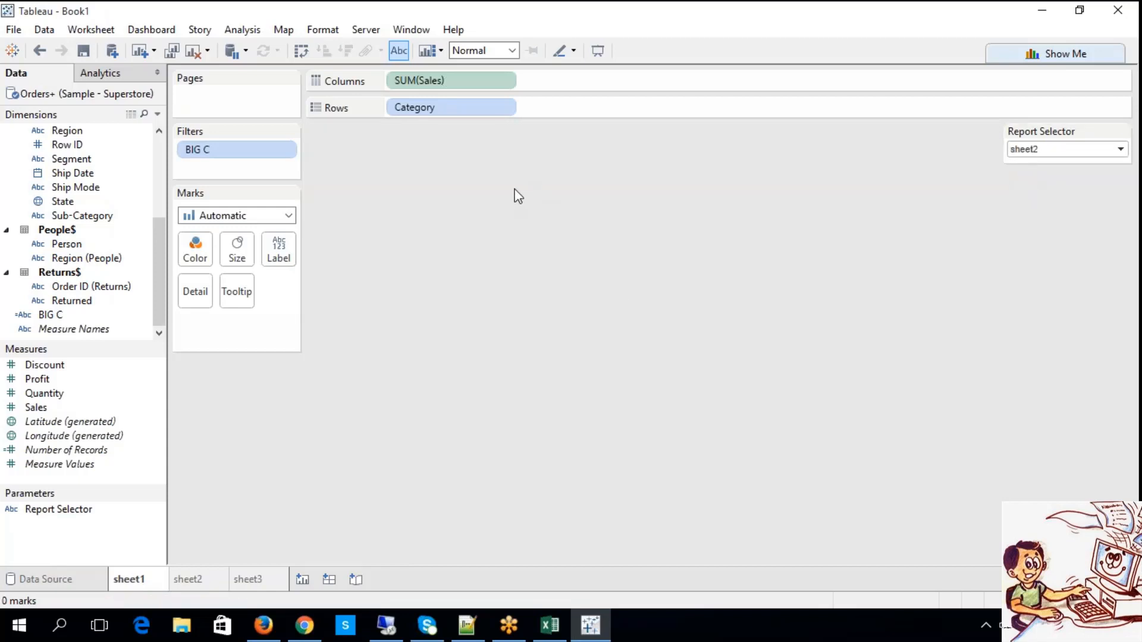
pyautogui.click(190, 581)
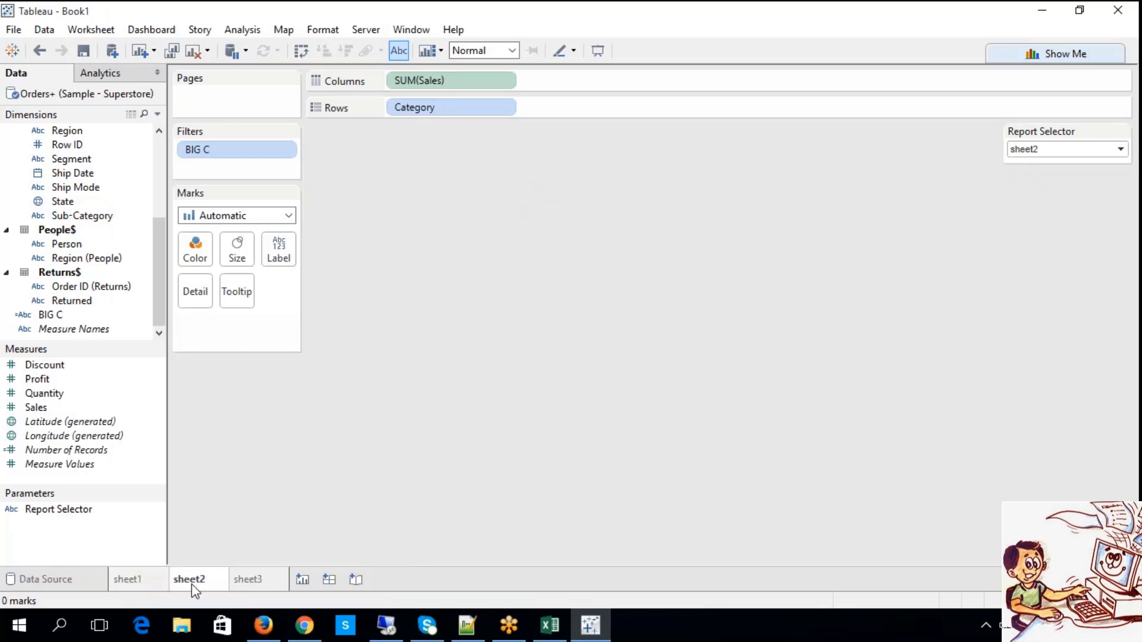
pyautogui.click(1035, 150)
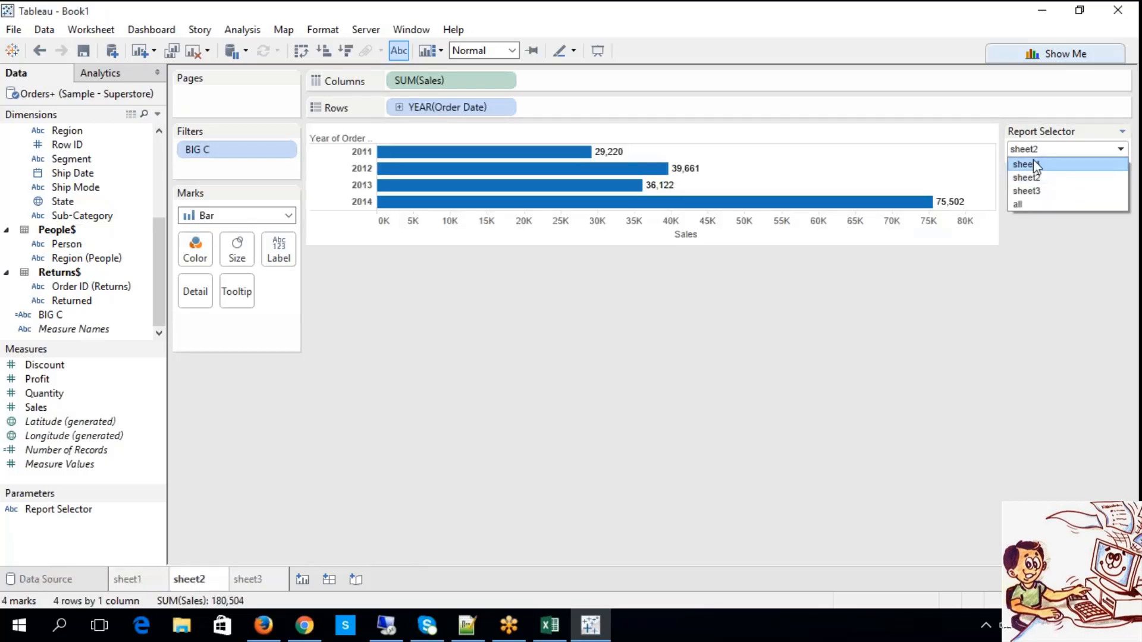
pyautogui.click(1035, 171)
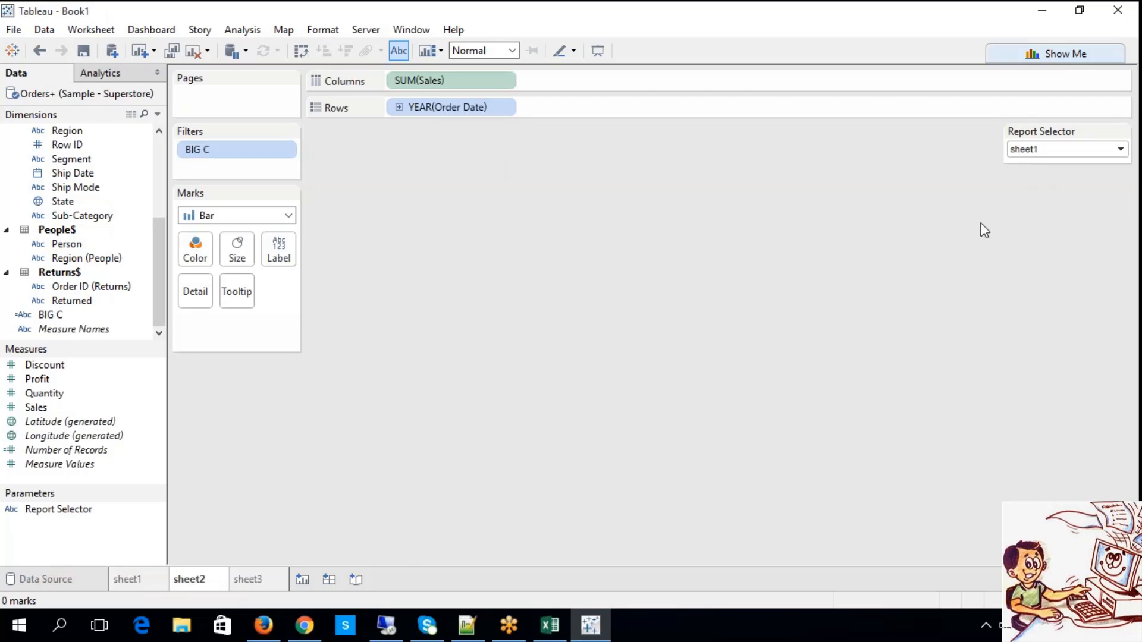
# Test the BIG C filter on sheet2 by switching Report Selector through sheet3, sheet2 and all.
pyautogui.click(1028, 153)
pyautogui.click(1027, 151)
pyautogui.click(1027, 150)
pyautogui.click(1027, 191)
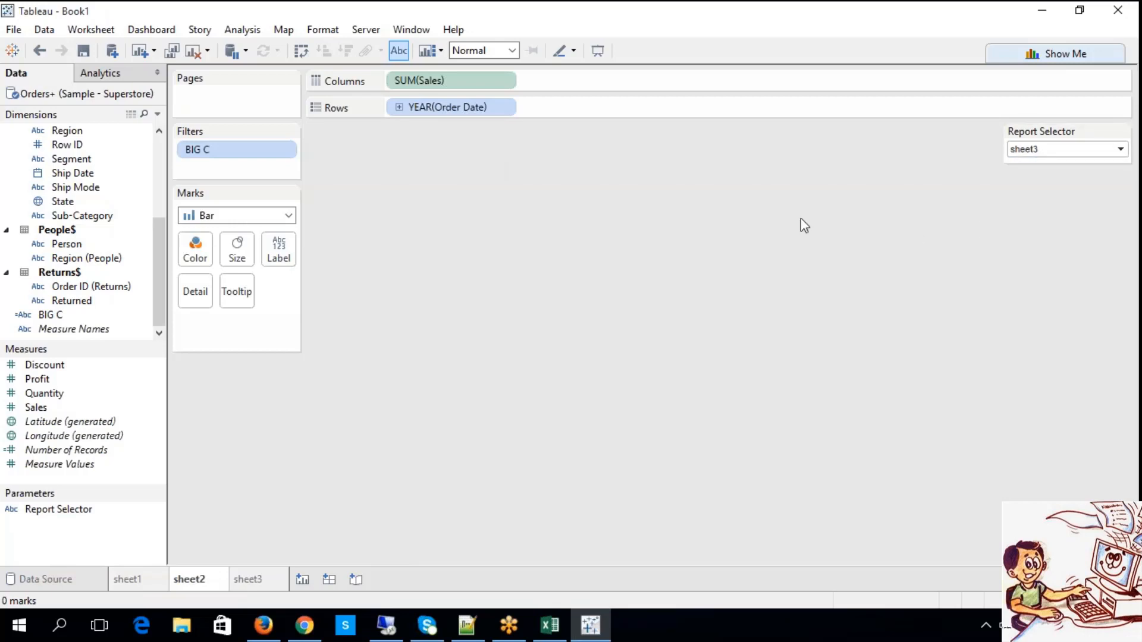
pyautogui.click(1048, 156)
pyautogui.click(1030, 183)
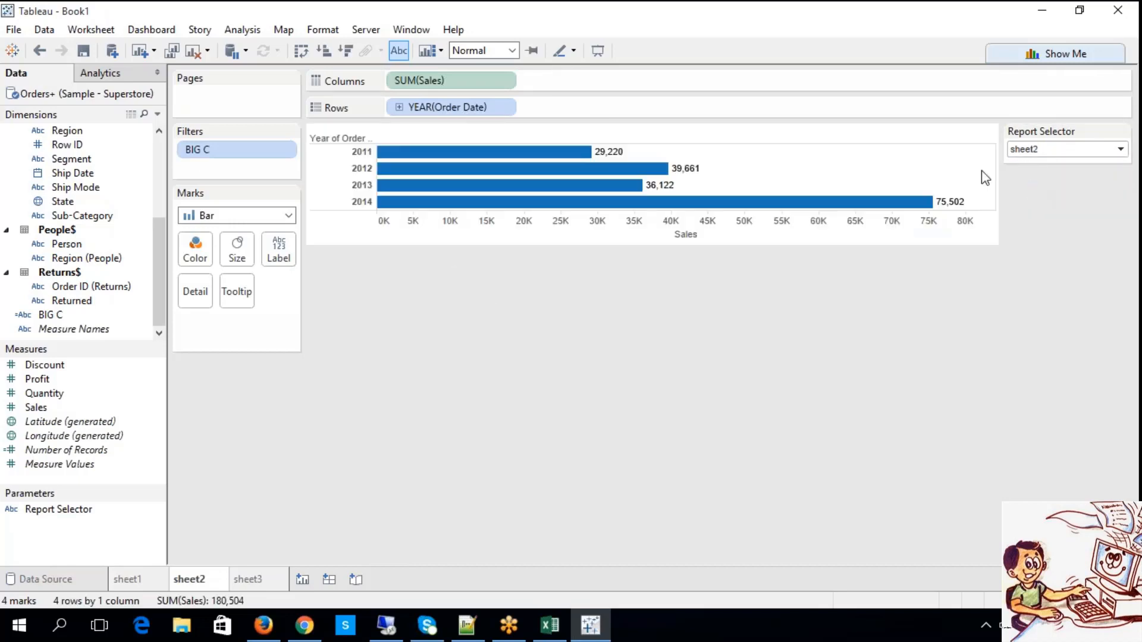
pyautogui.click(1044, 152)
pyautogui.click(1034, 201)
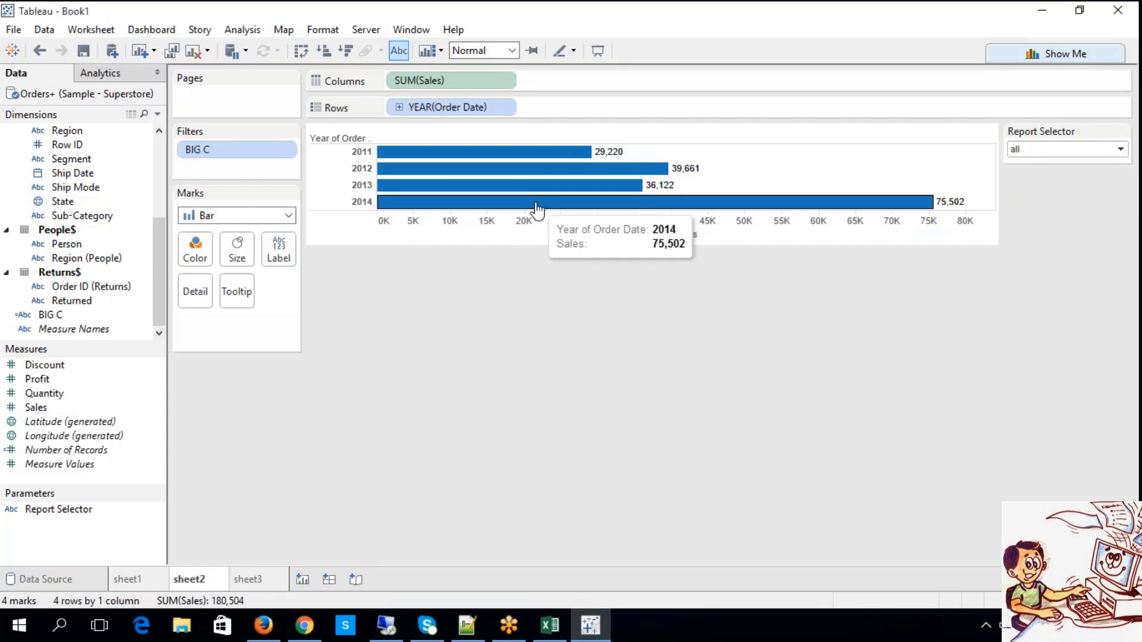
# Test the BIG C filter on sheet3 by switching Report Selector through sheet1, sheet2 and sheet3.
pyautogui.click(258, 584)
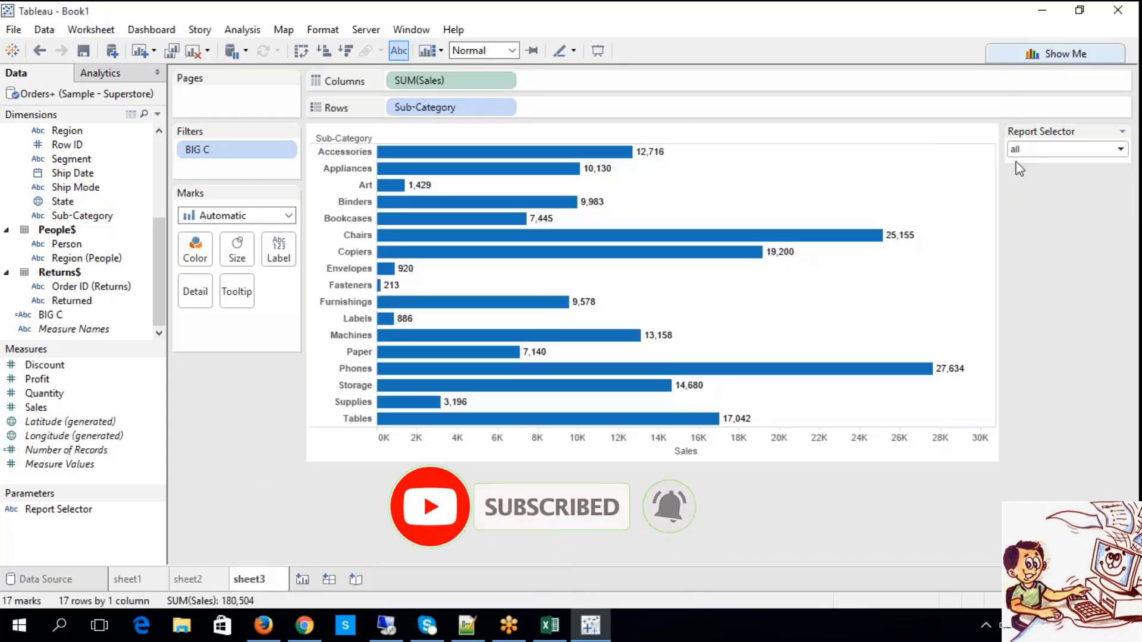
pyautogui.click(1019, 150)
pyautogui.click(1021, 163)
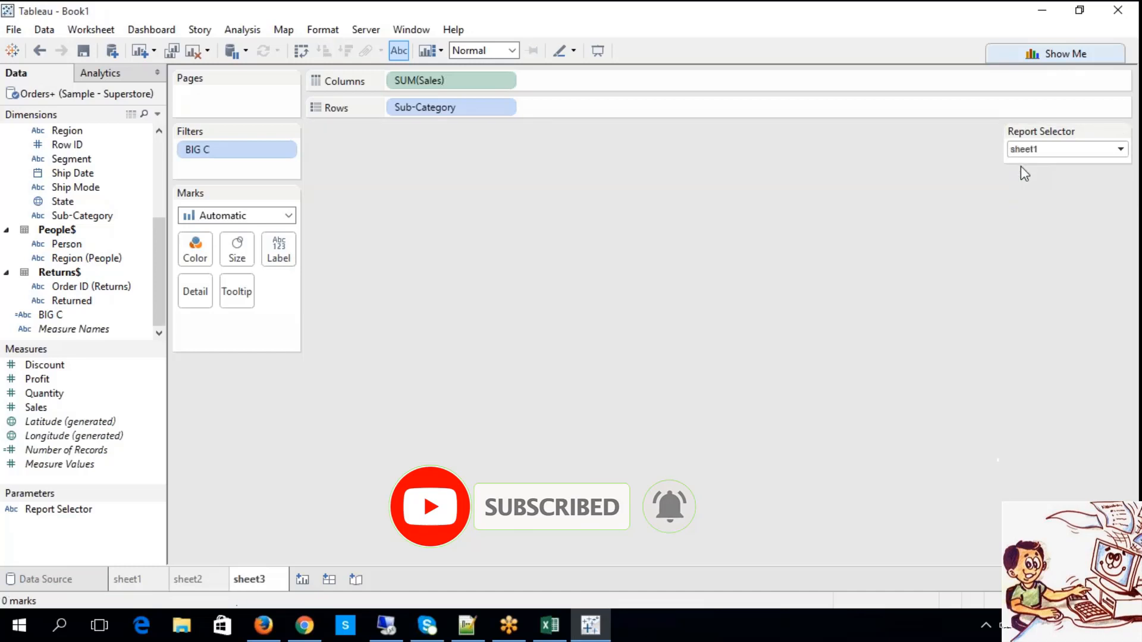
pyautogui.click(1026, 152)
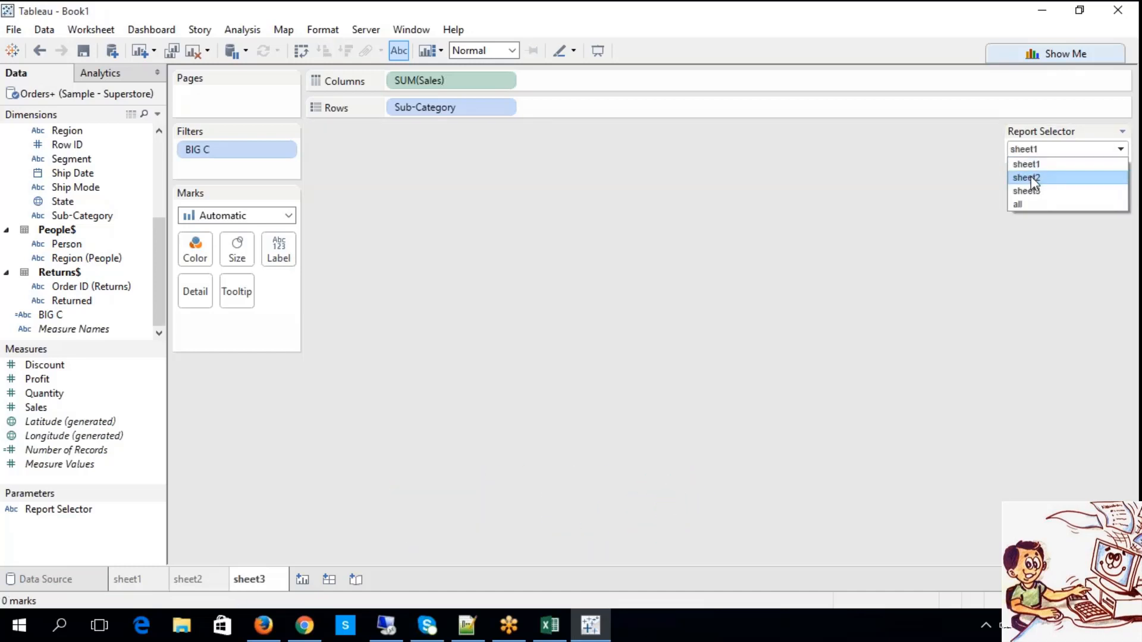
pyautogui.click(1030, 176)
pyautogui.click(1020, 157)
pyautogui.click(1027, 177)
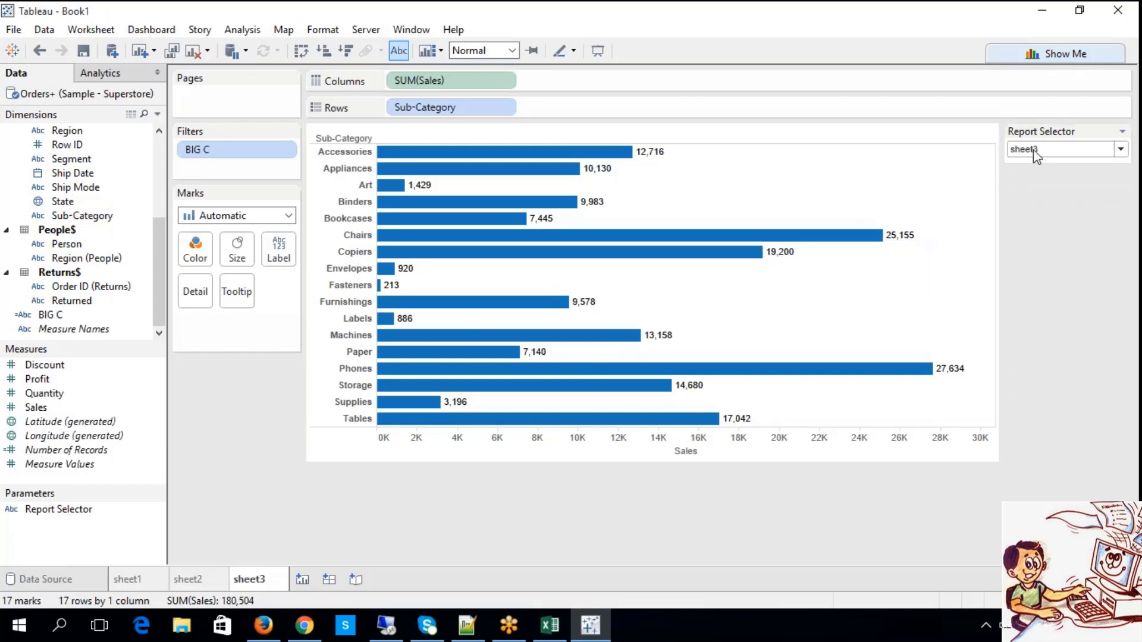
# Compare worksheets sheet2, sheet1 and sheet3 while Report Selector is set to sheet3.
pyautogui.click(190, 580)
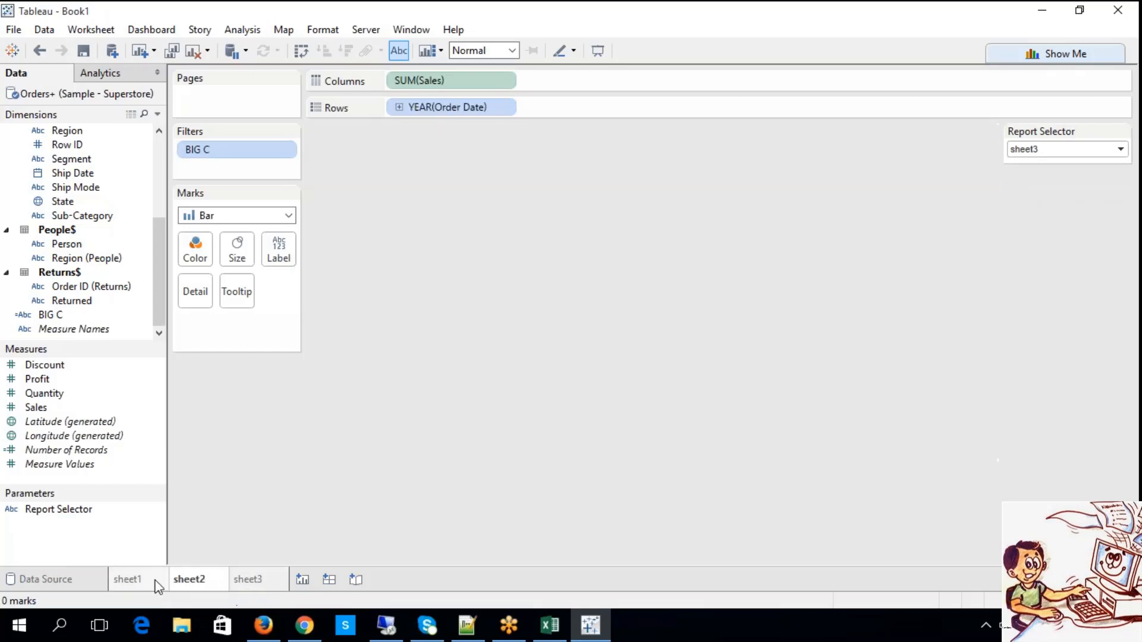
pyautogui.click(154, 582)
pyautogui.click(186, 580)
pyautogui.click(249, 580)
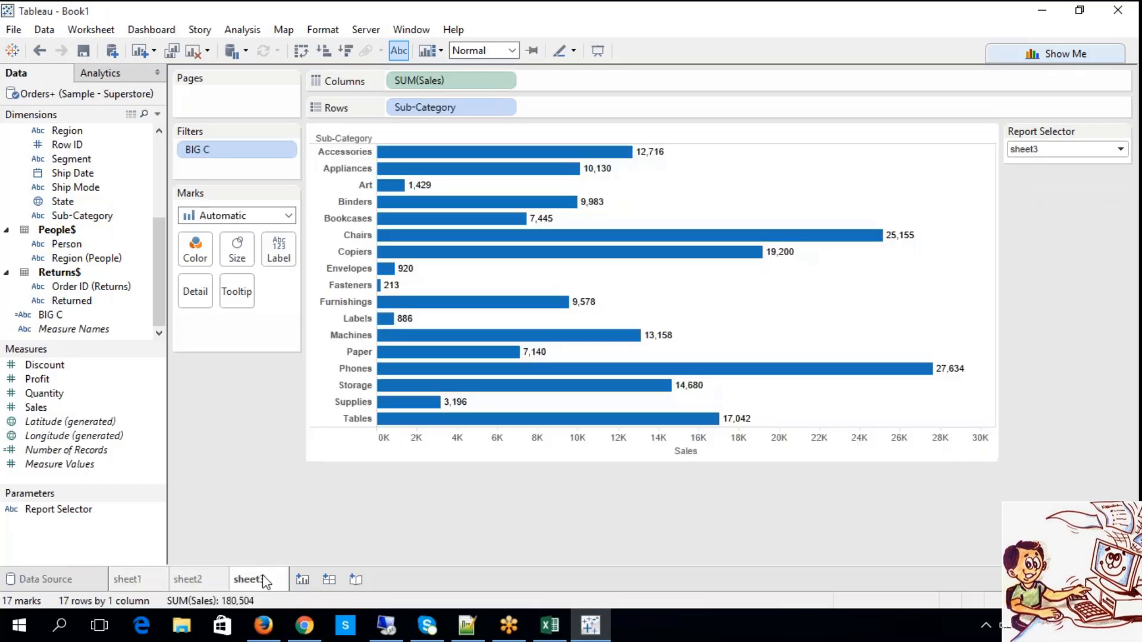
# Create a new dashboard and rename it RS.
pyautogui.click(330, 580)
pyautogui.rightClick(331, 586)
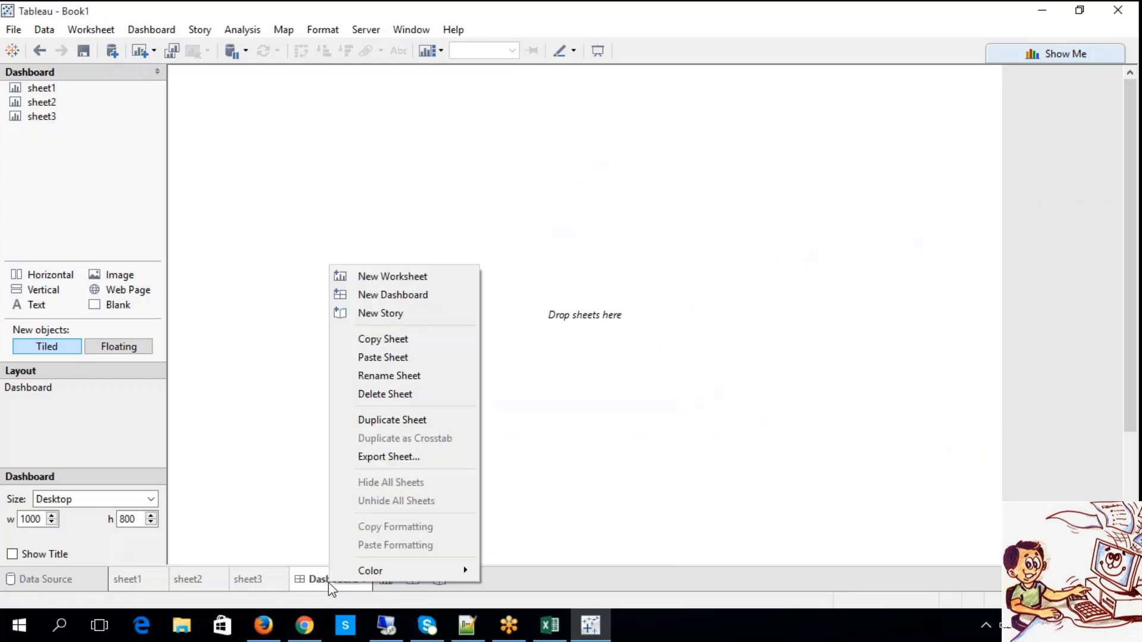
pyautogui.click(373, 376)
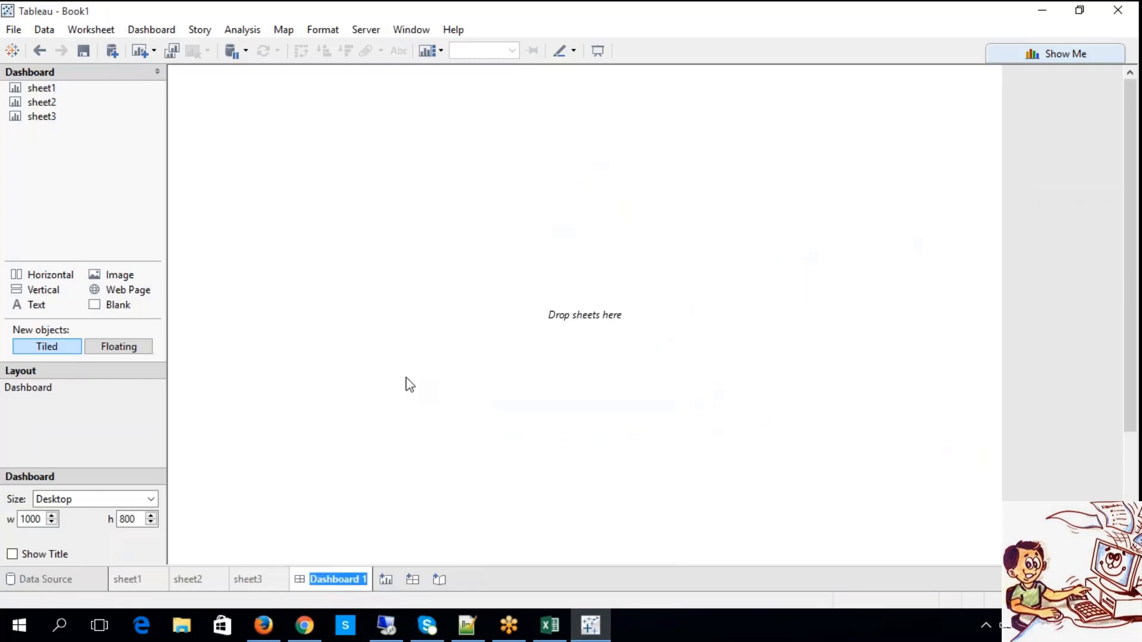
pyautogui.write('RS')
pyautogui.press('Return')
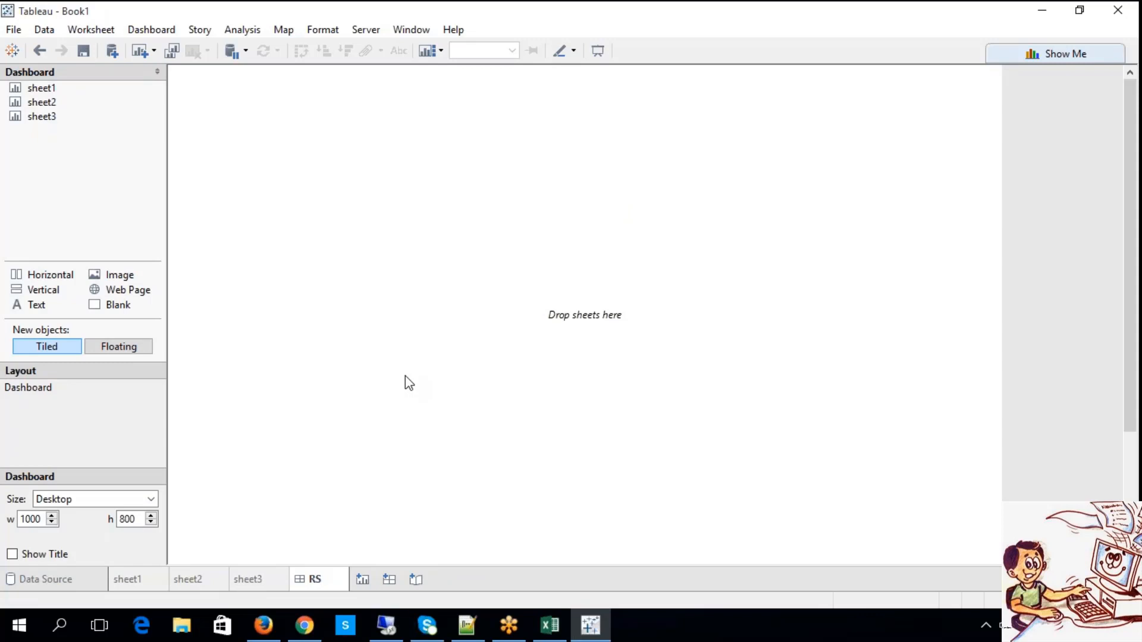
# Add sheet1 to the empty RS dashboard as a tiled sheet and select it.
pyautogui.click(45, 88)
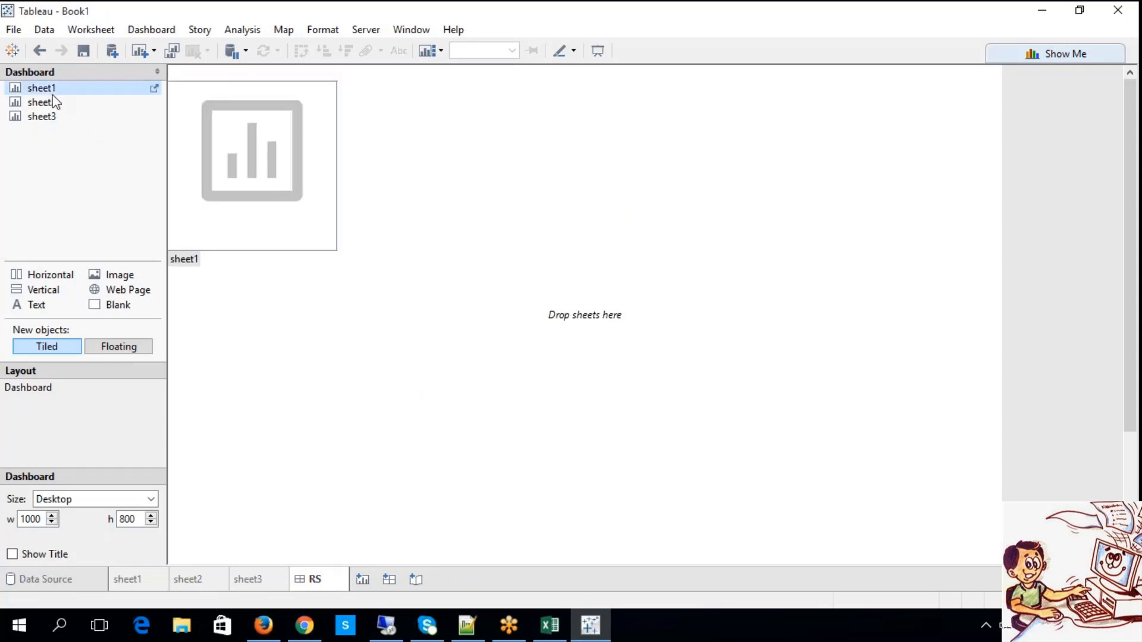
pyautogui.moveTo(55, 100); pyautogui.dragTo(178, 71)
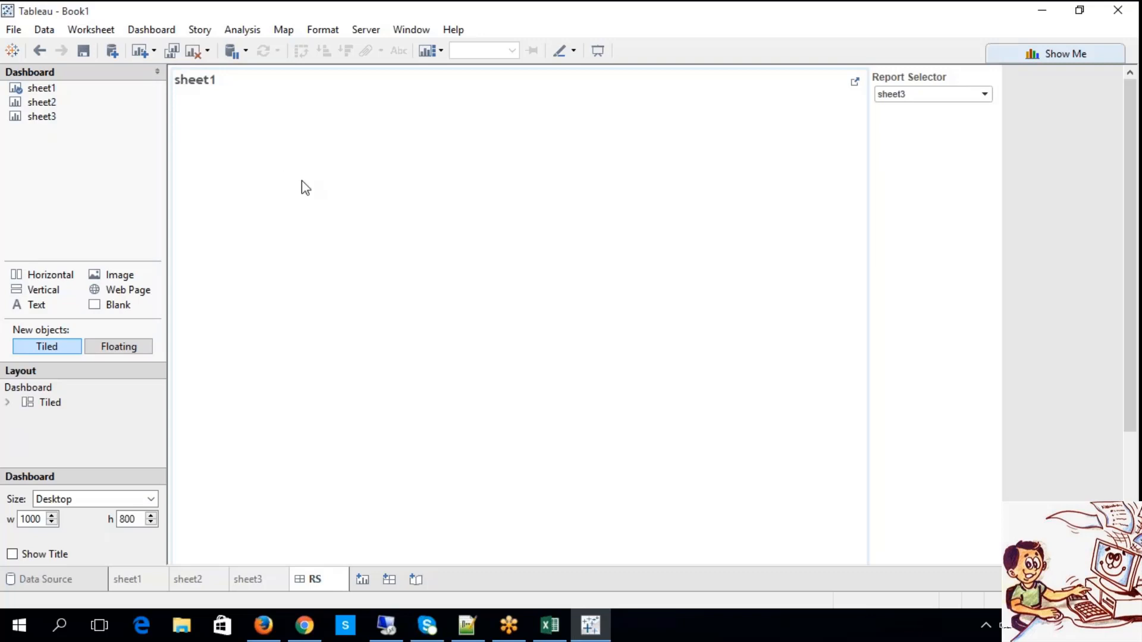
pyautogui.click(240, 179)
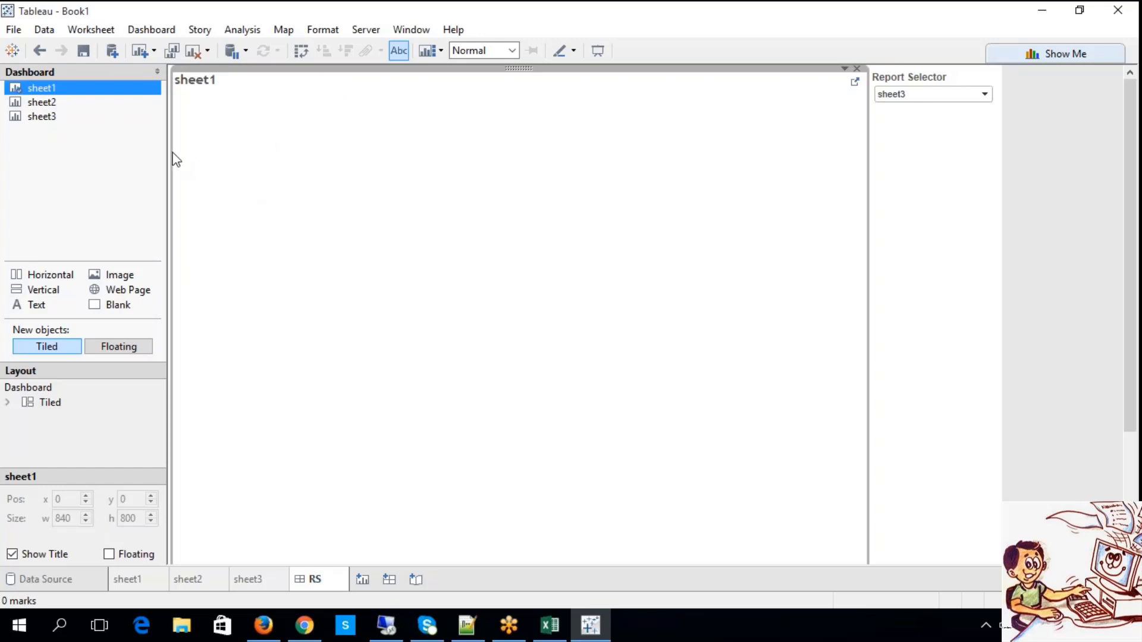
# Set Report Selector to sheet1 on the sheet1 worksheet and check the chart on the RS dashboard.
pyautogui.click(138, 580)
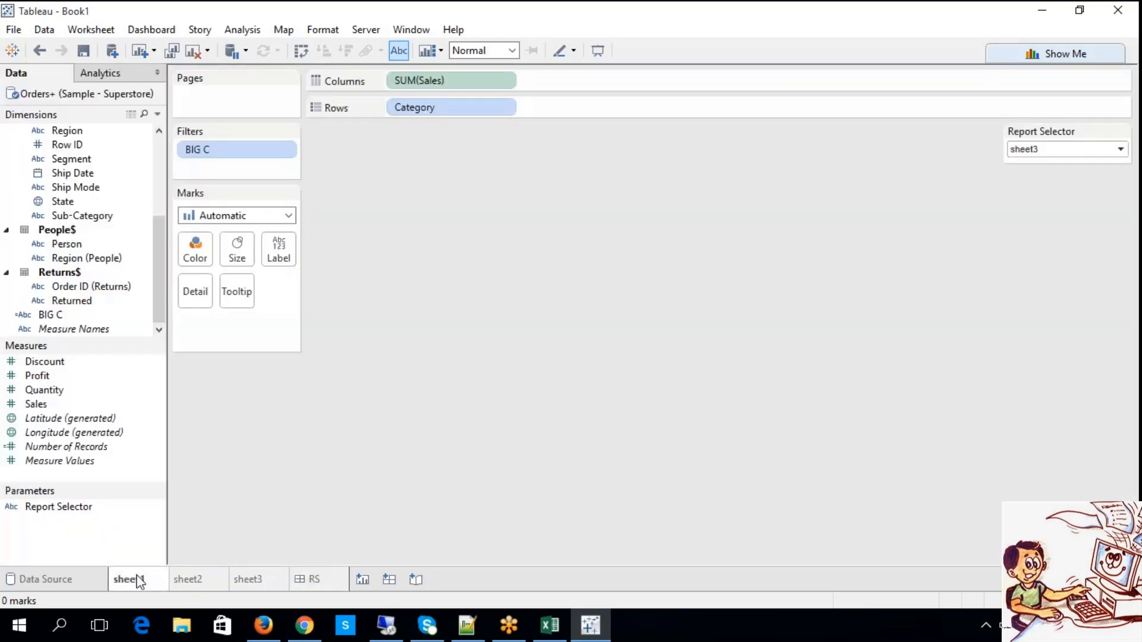
pyautogui.click(1038, 154)
pyautogui.click(1033, 169)
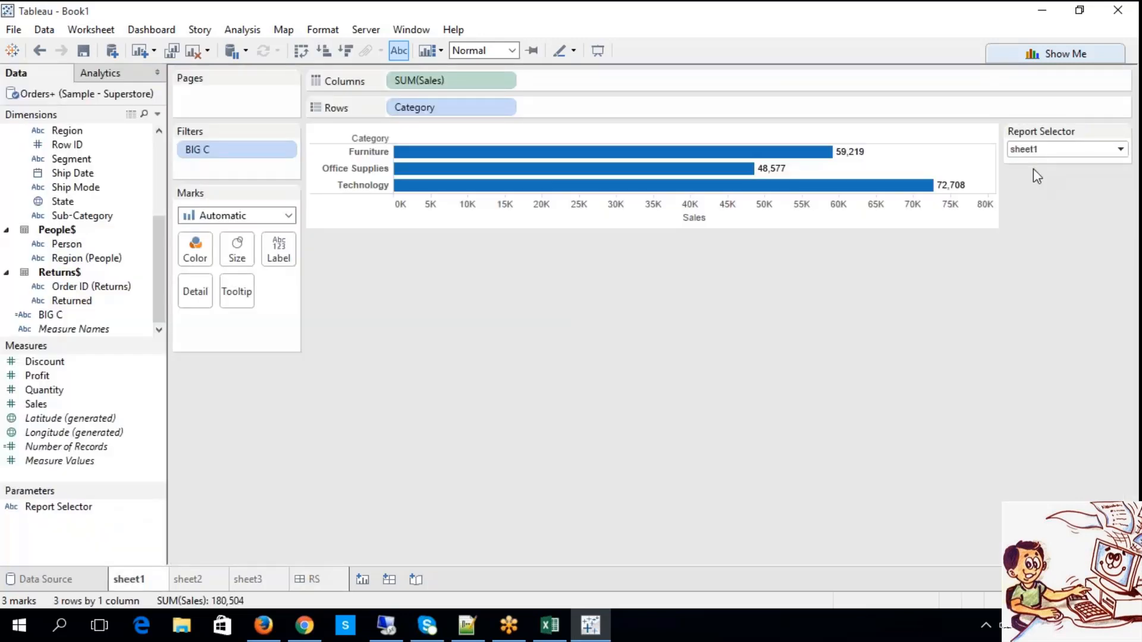
pyautogui.click(321, 579)
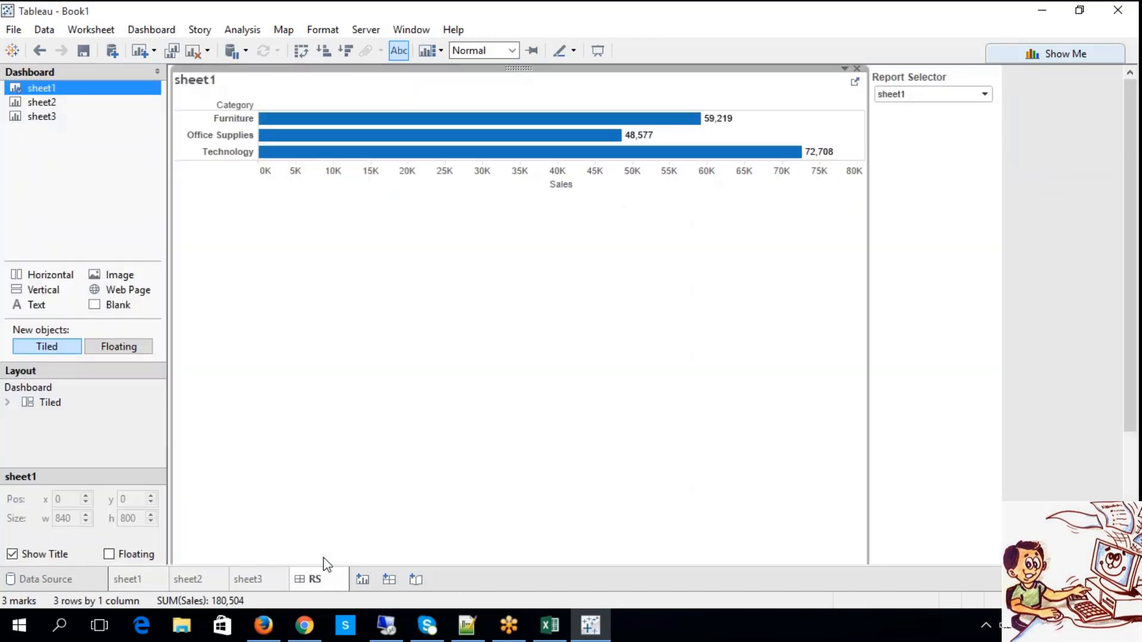
# Make new dashboard objects floating and place sheet2 on the RS dashboard below the sheet1 chart.
pyautogui.moveTo(71, 107)
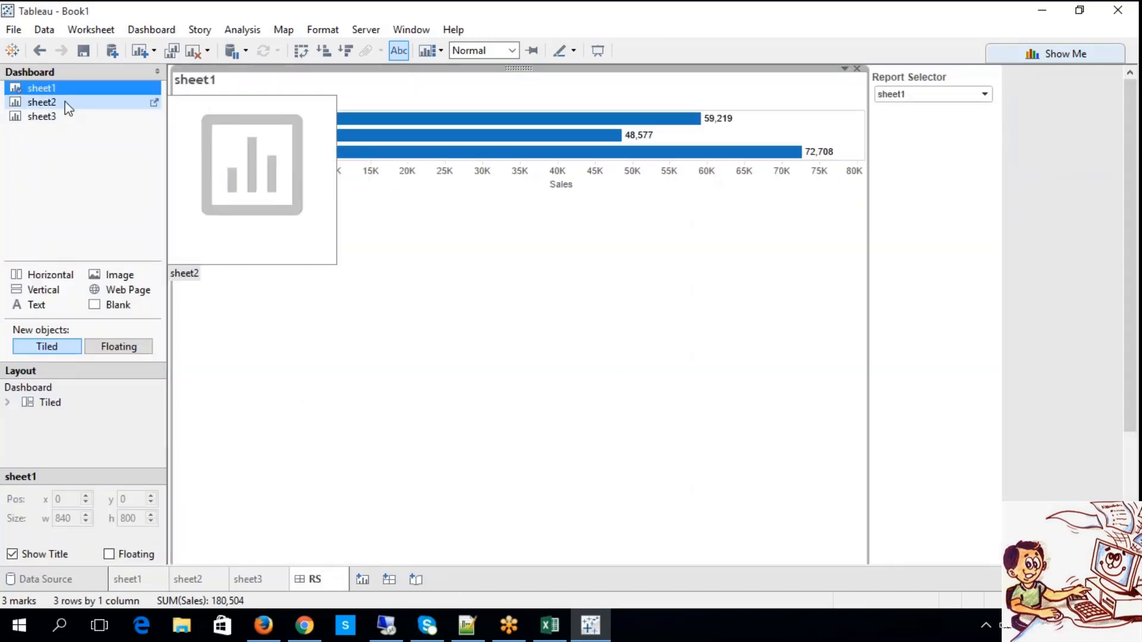
pyautogui.moveTo(69, 109)
pyautogui.mouseDown()
pyautogui.moveTo(223, 211)
pyautogui.moveTo(215, 239)
pyautogui.moveTo(280, 264)
pyautogui.mouseUp()
pyautogui.click(125, 349)
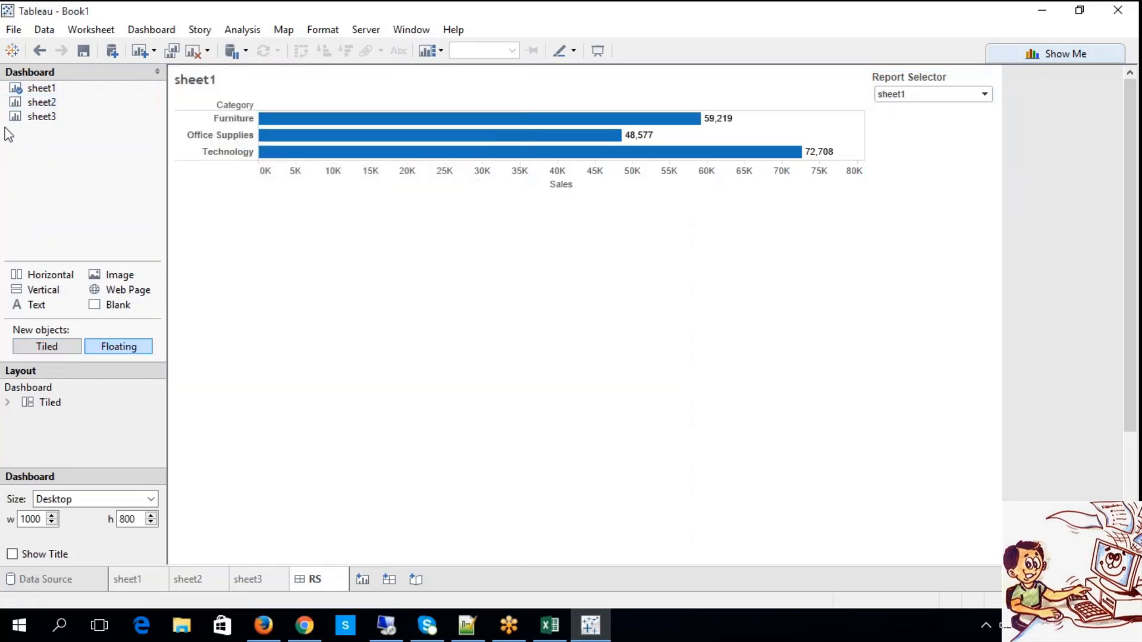
pyautogui.moveTo(42, 102); pyautogui.dragTo(208, 203)
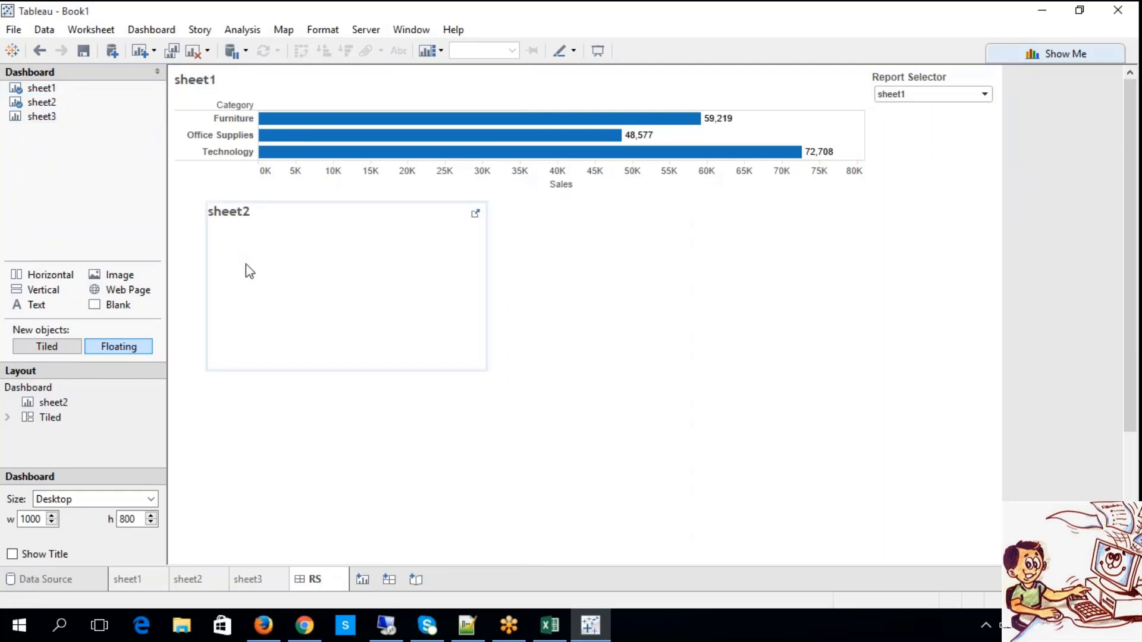
# Check worksheets sheet2 and sheet3 with Report Selector set to their own names, and return to sheet1 on the RS dashboard.
pyautogui.click(190, 579)
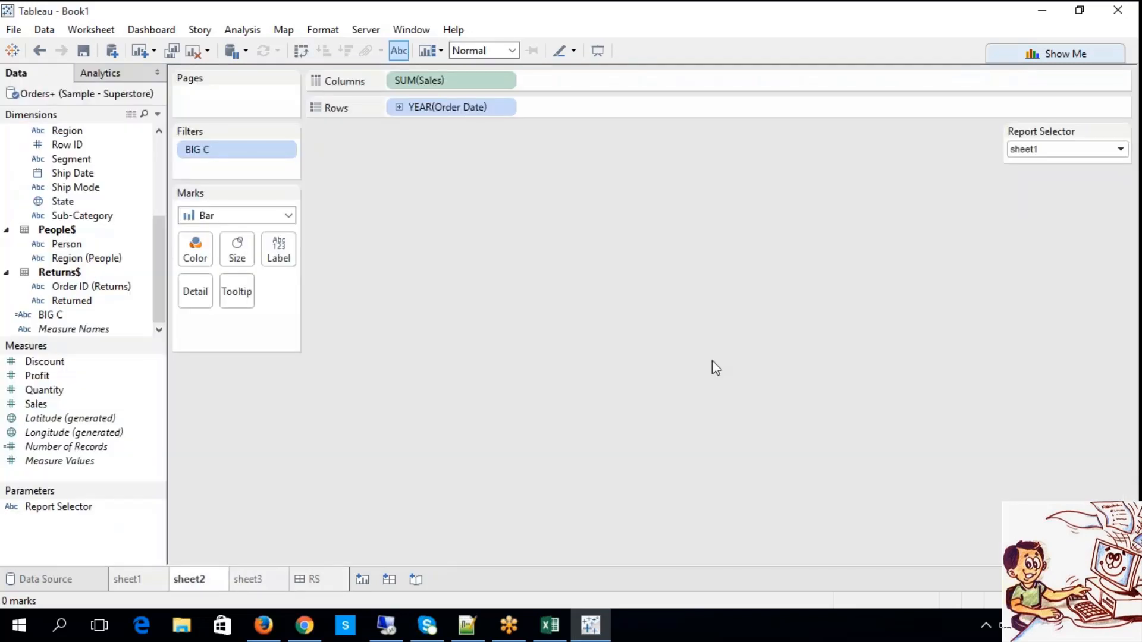
pyautogui.click(1027, 150)
pyautogui.click(1028, 173)
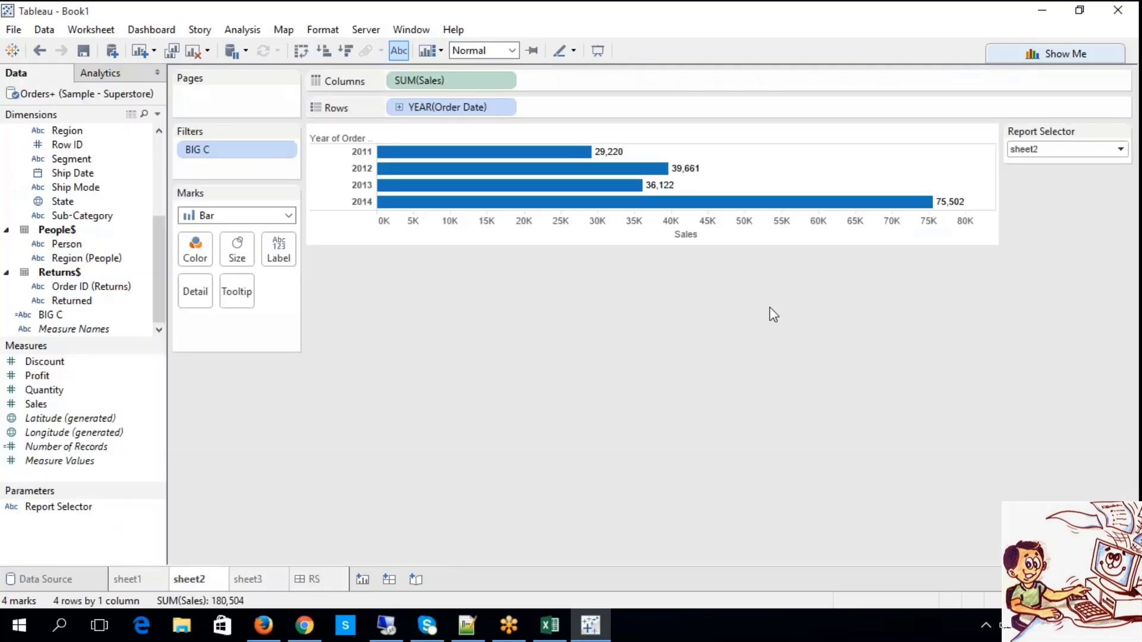
pyautogui.click(248, 579)
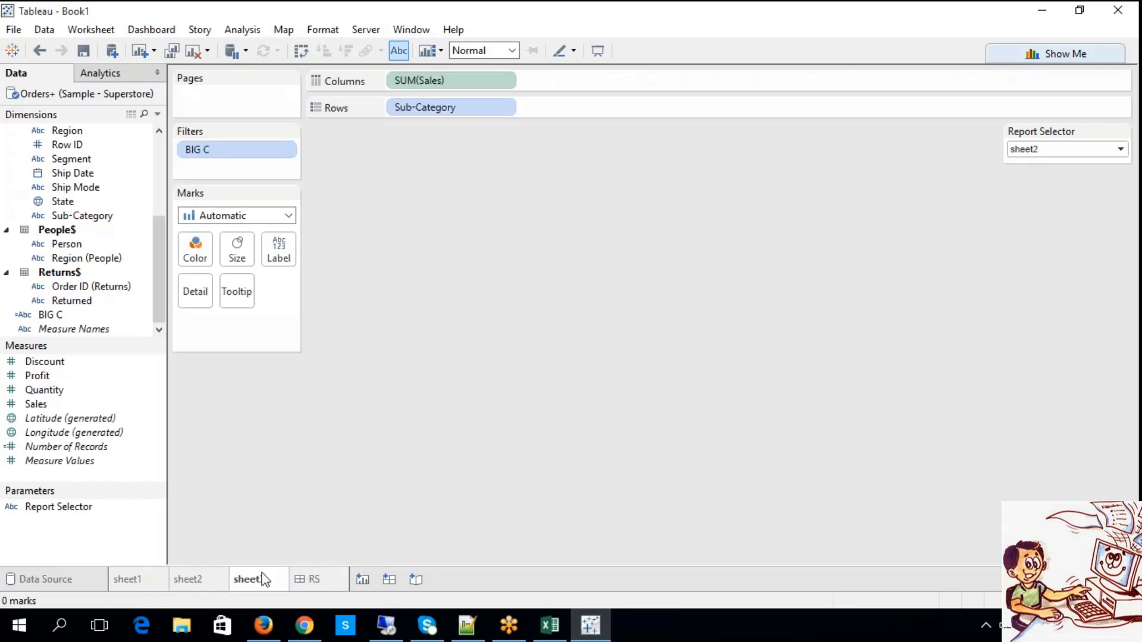
pyautogui.click(1032, 149)
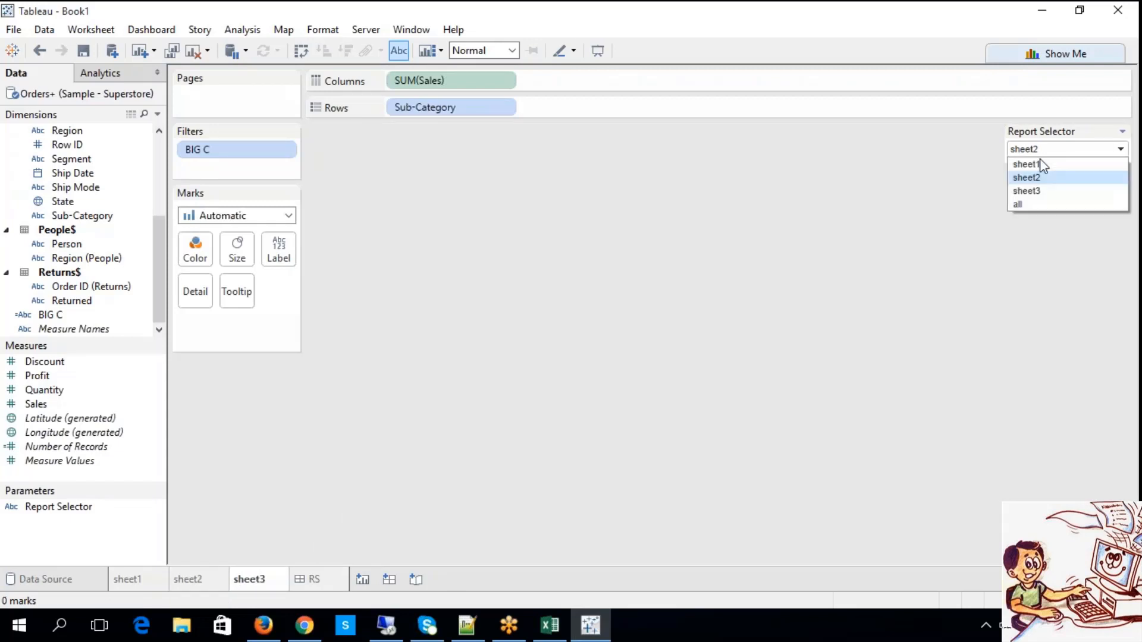
pyautogui.click(1027, 191)
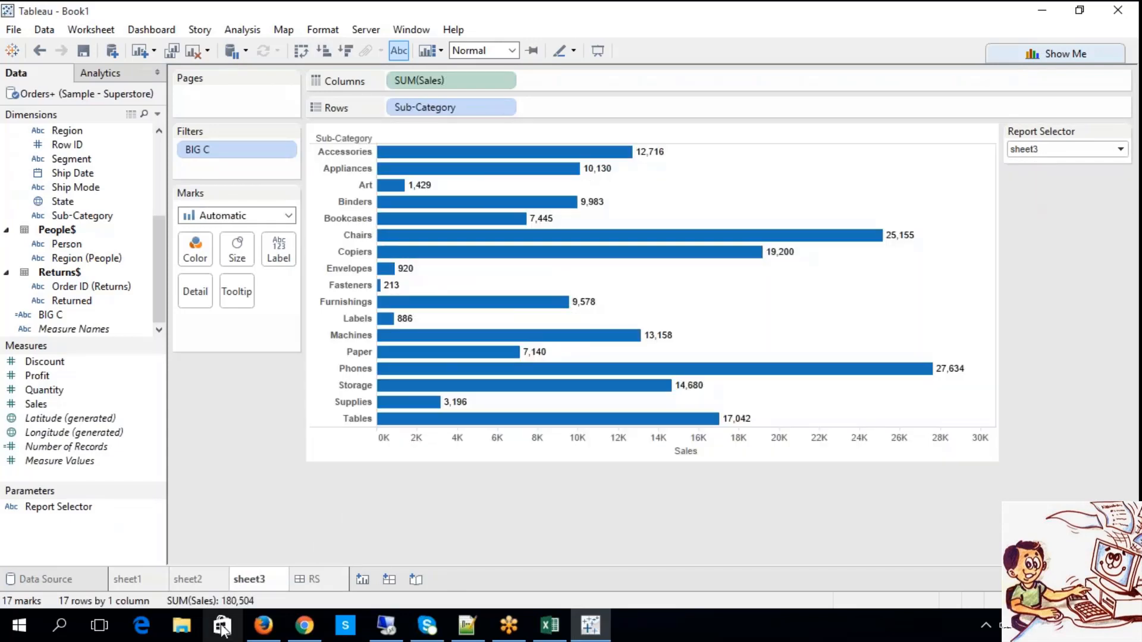
pyautogui.click(308, 588)
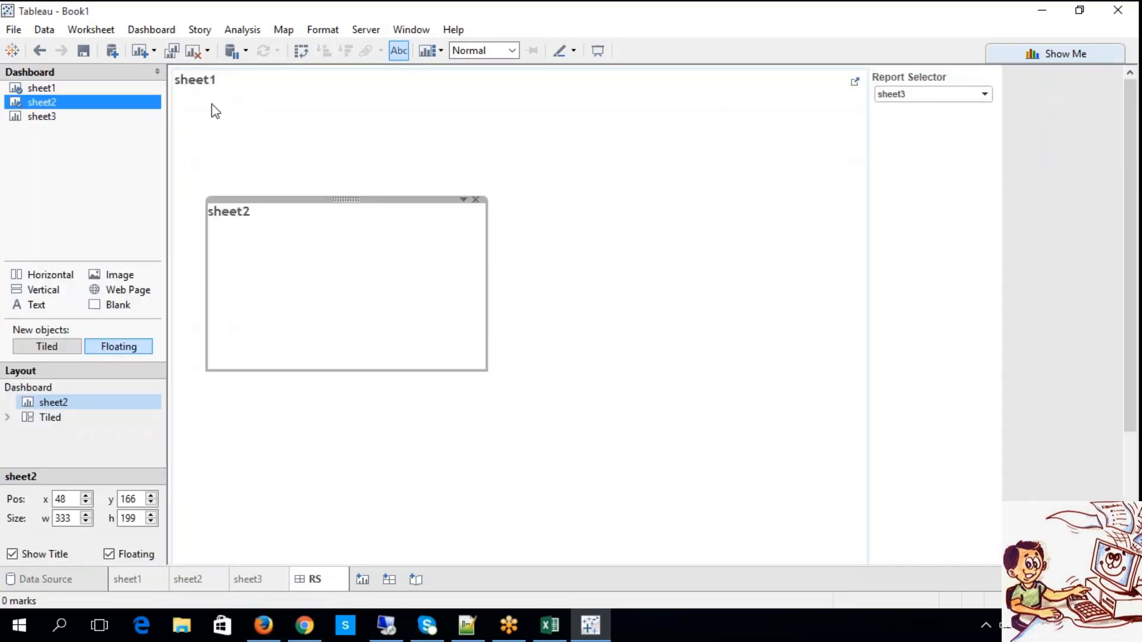
pyautogui.click(217, 112)
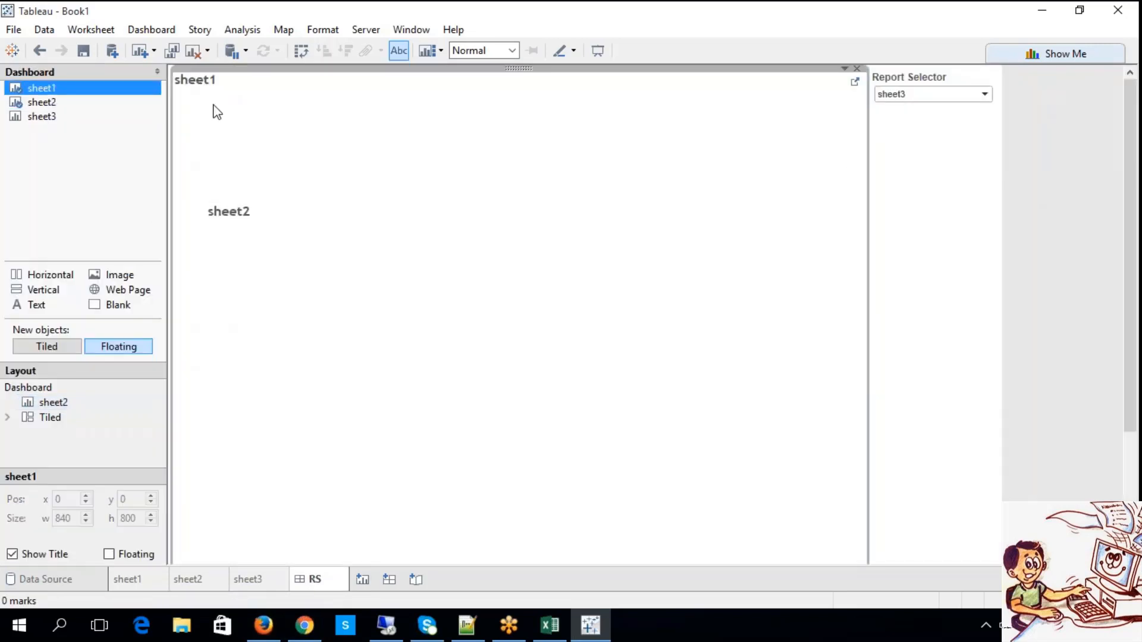
# Test the sheet1 and sheet2 views on the RS dashboard by switching Report Selector to sheet1 and sheet2.
pyautogui.click(909, 97)
pyautogui.click(897, 109)
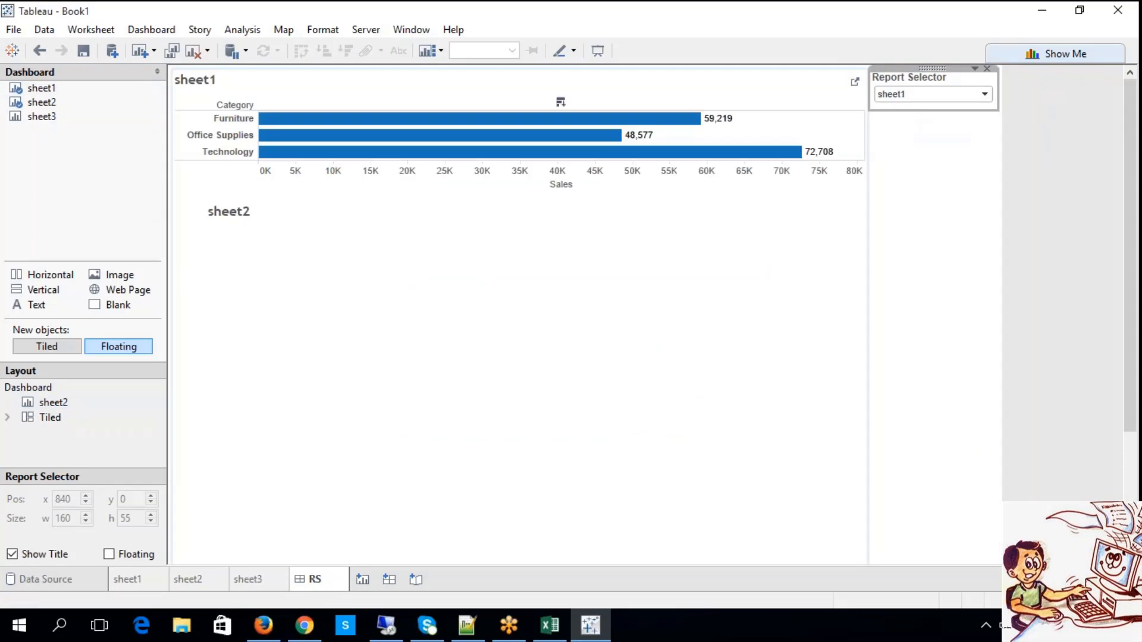
pyautogui.click(909, 95)
pyautogui.click(909, 120)
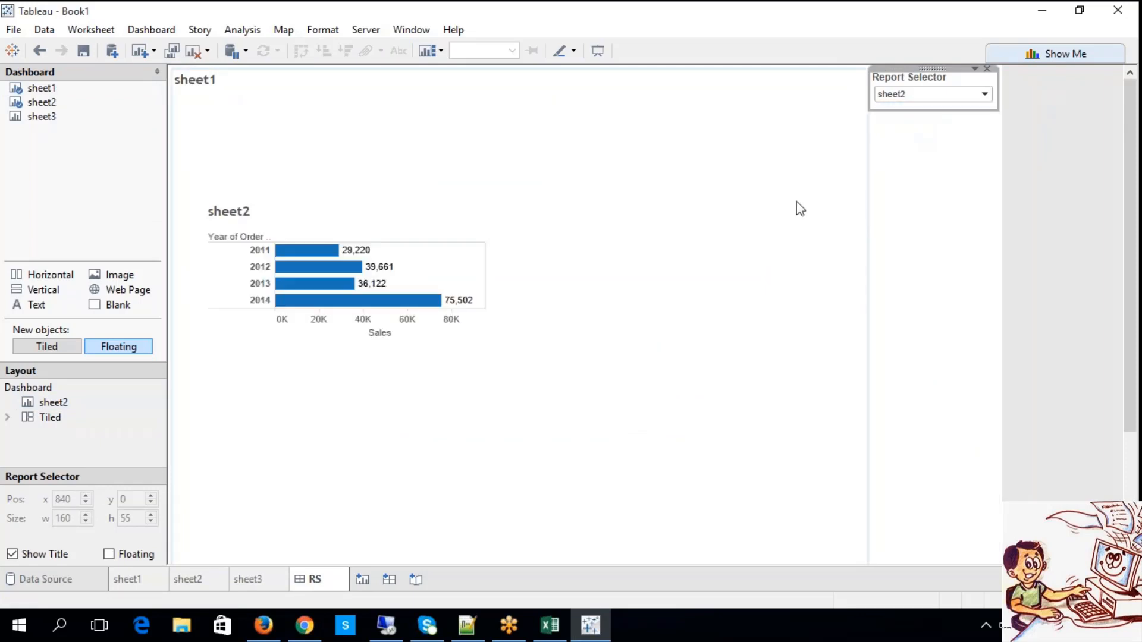
# Place sheet3 as a floating sheet beside sheet2 on the RS dashboard and set Report Selector to sheet3.
pyautogui.moveTo(66, 118); pyautogui.dragTo(616, 234)
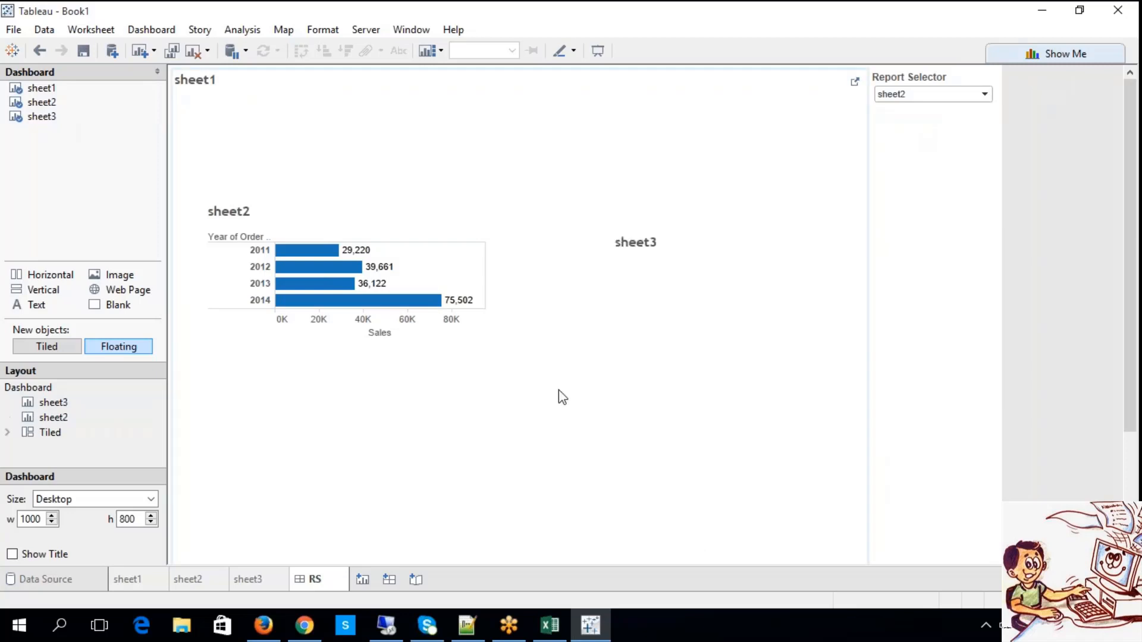
pyautogui.click(922, 94)
pyautogui.click(918, 132)
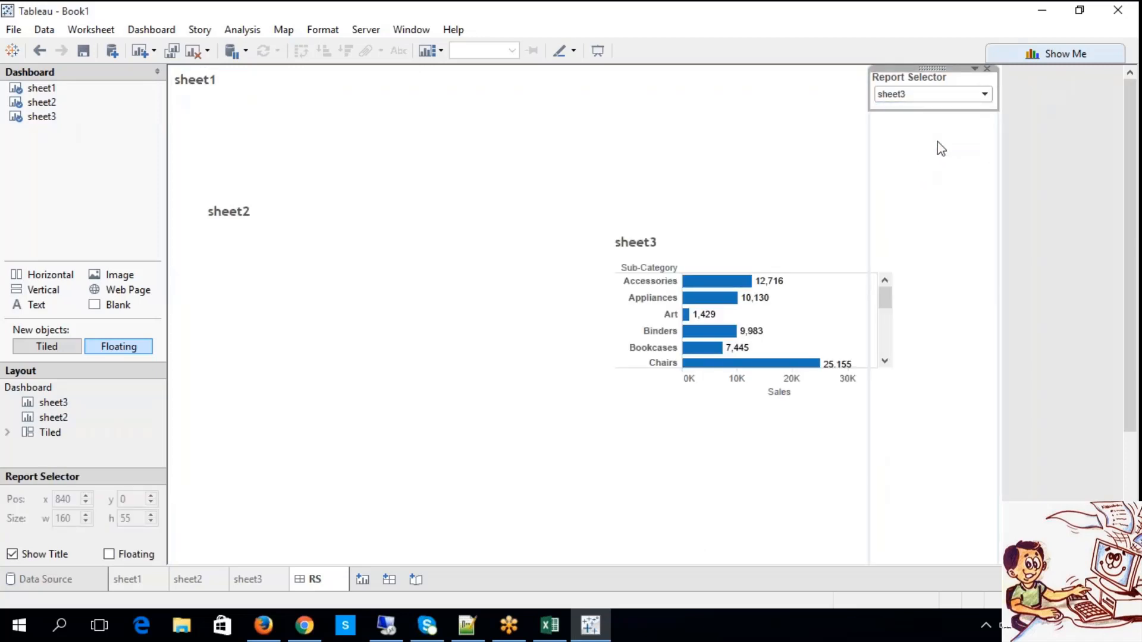
# Test all three sheets on the RS dashboard by switching Report Selector to all and back to sheet1.
pyautogui.click(919, 97)
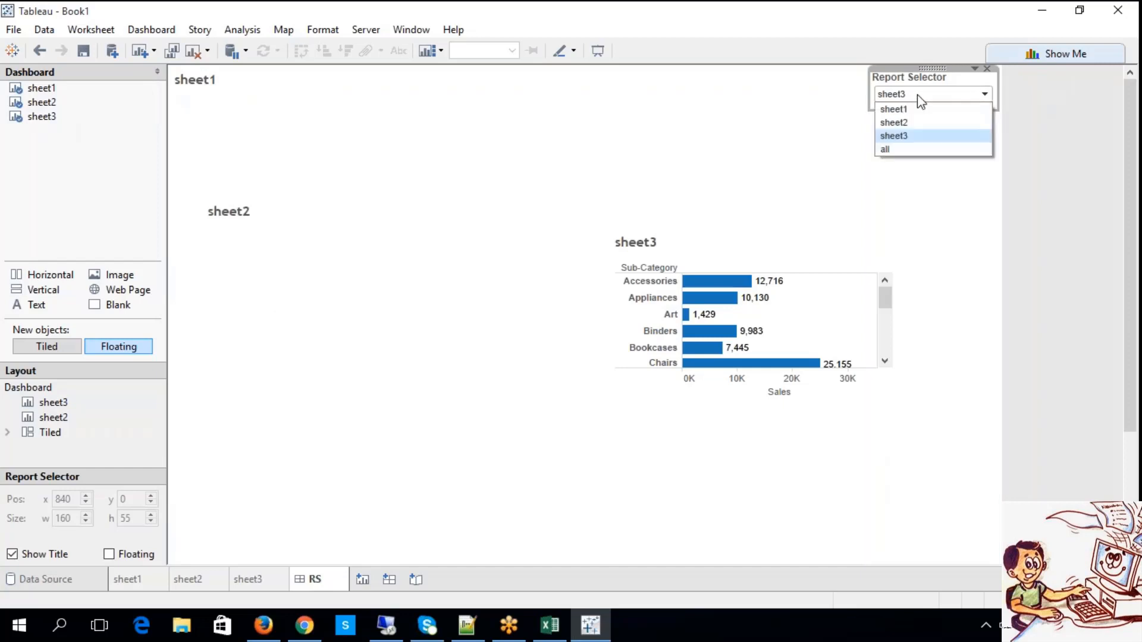
pyautogui.click(905, 148)
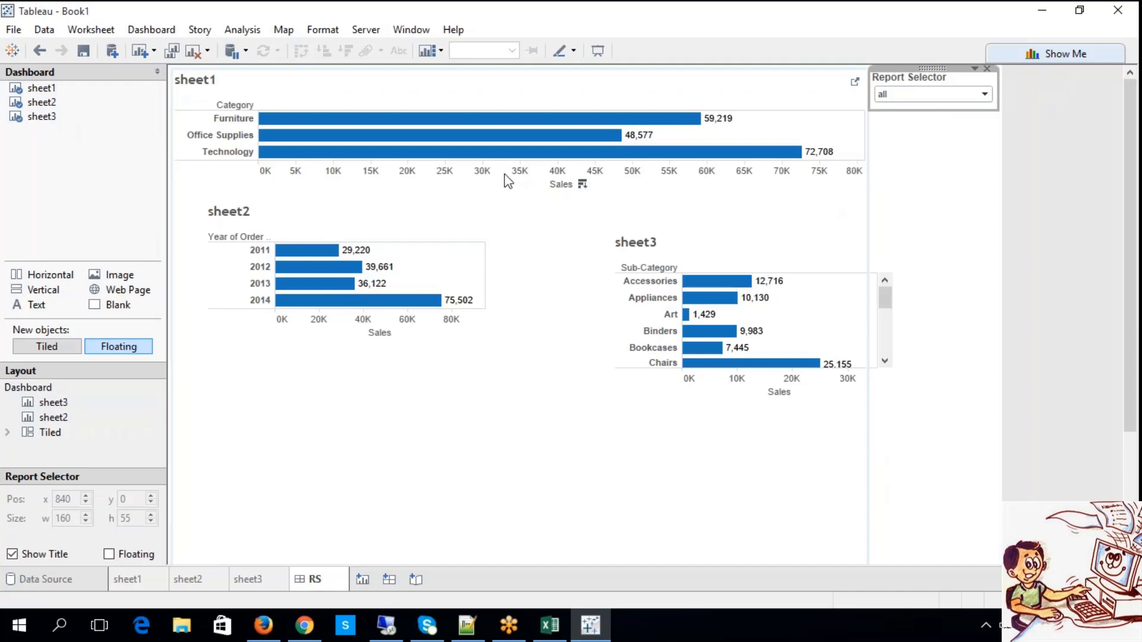
pyautogui.click(887, 95)
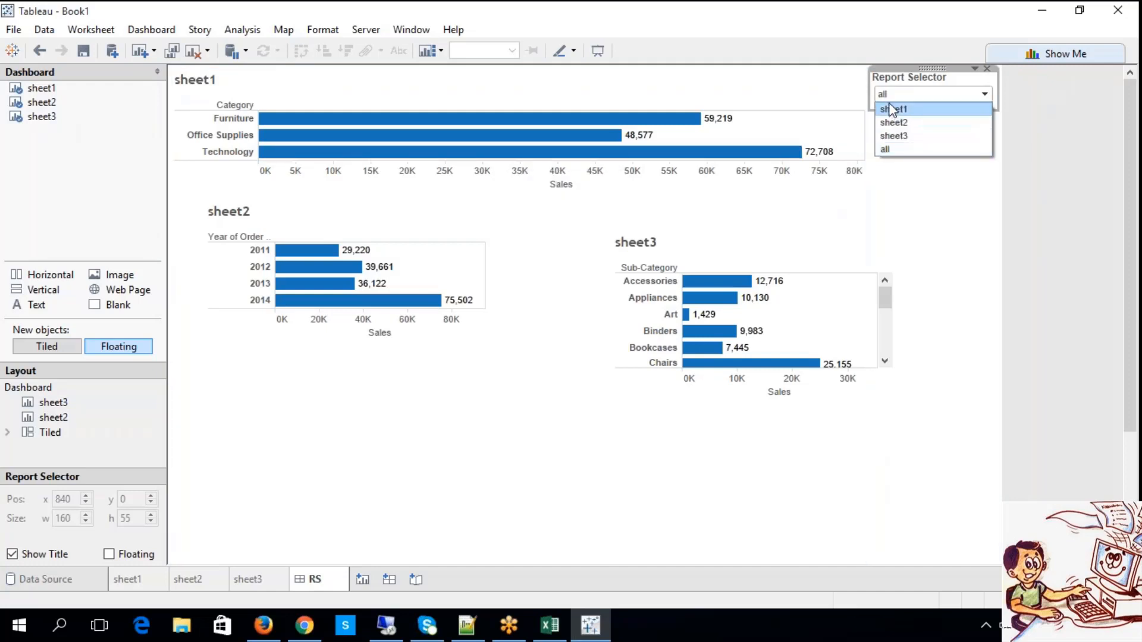
pyautogui.click(892, 109)
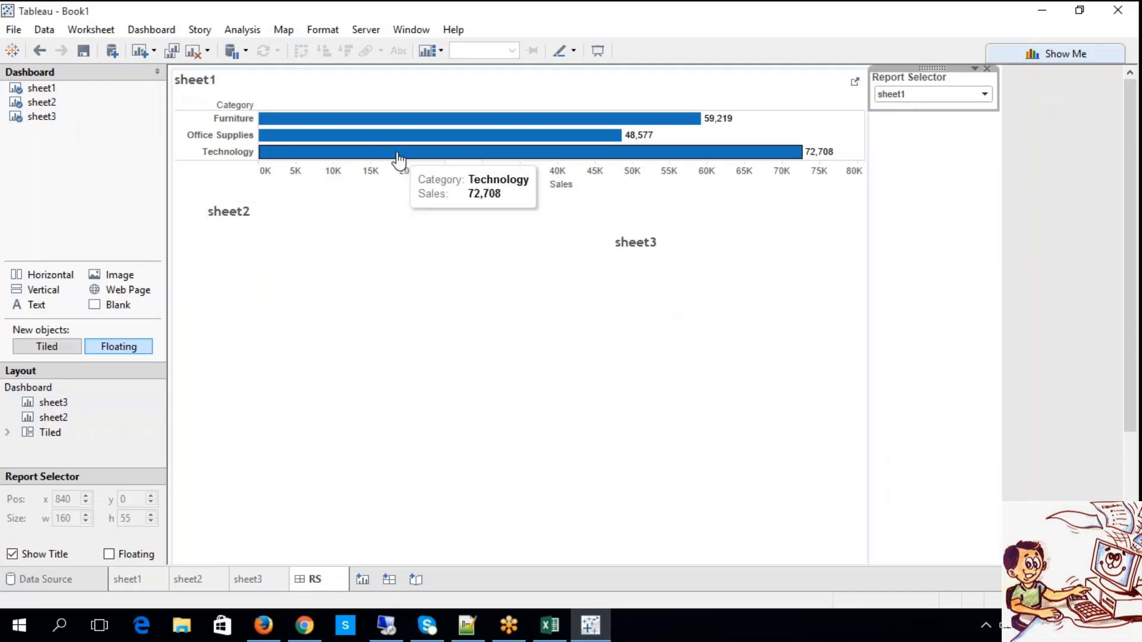
# Hide the title of sheet1 on the RS dashboard.
pyautogui.click(208, 81)
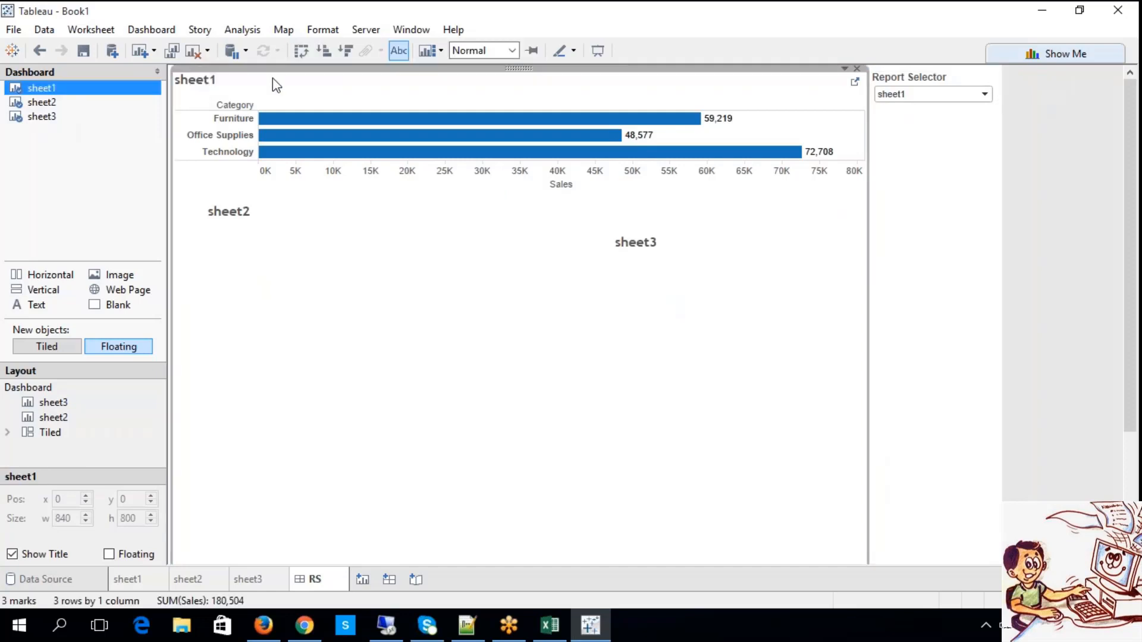
pyautogui.rightClick(273, 77)
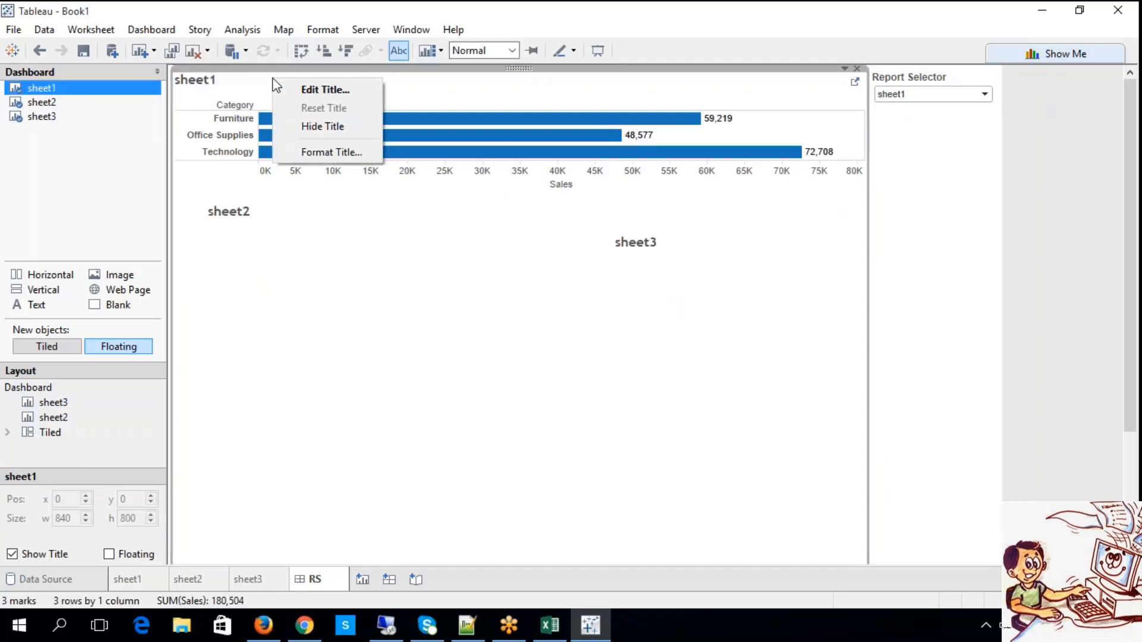
pyautogui.click(845, 69)
pyautogui.click(886, 147)
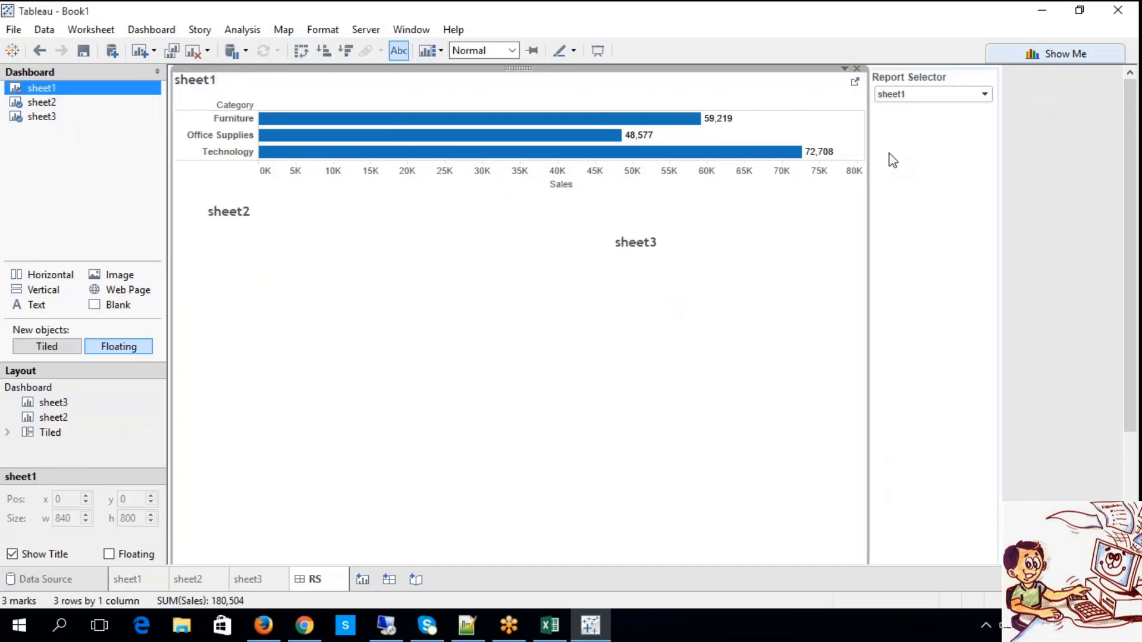
# Hide the titles of the floating sheet2 and sheet3 on the RS dashboard.
pyautogui.click(217, 222)
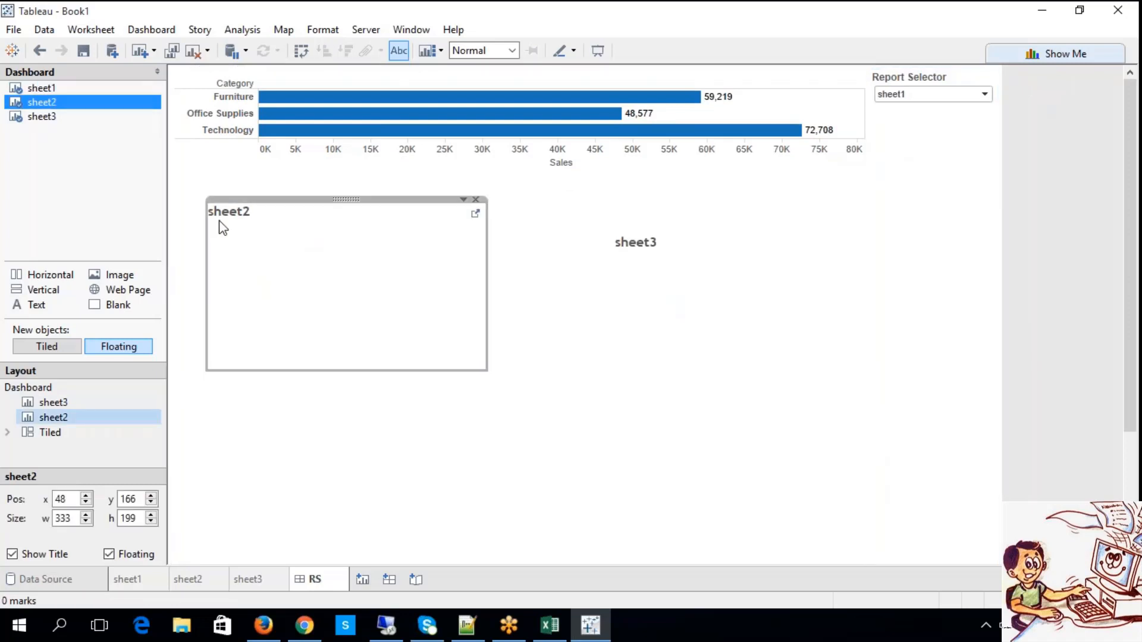
pyautogui.click(463, 201)
pyautogui.click(509, 277)
pyautogui.click(628, 275)
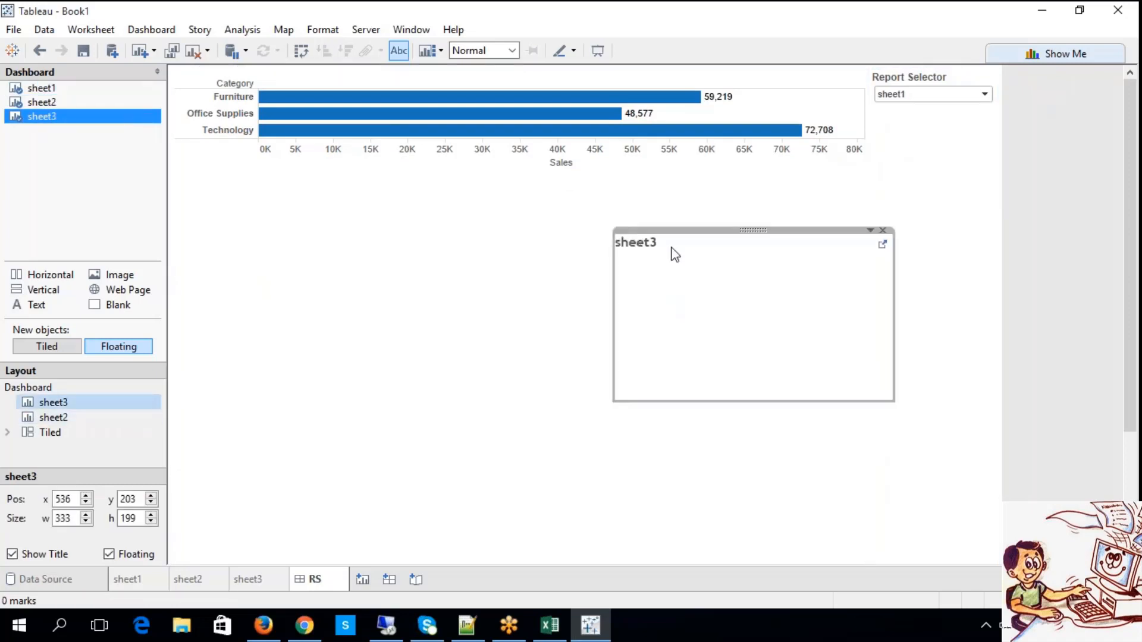
pyautogui.click(870, 230)
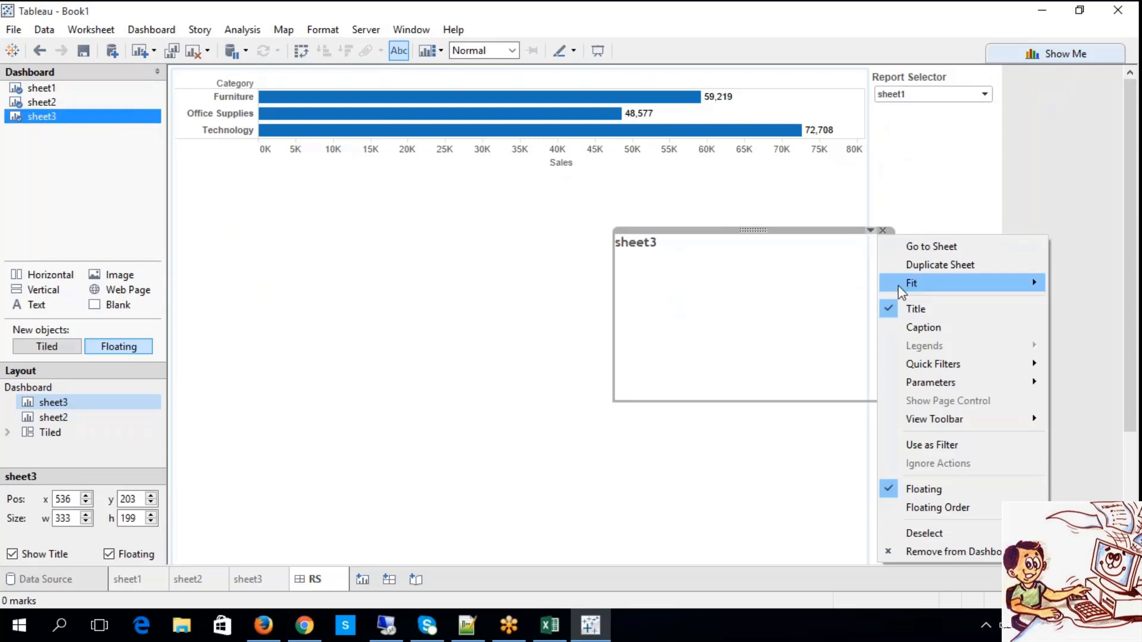
pyautogui.click(924, 309)
pyautogui.click(487, 234)
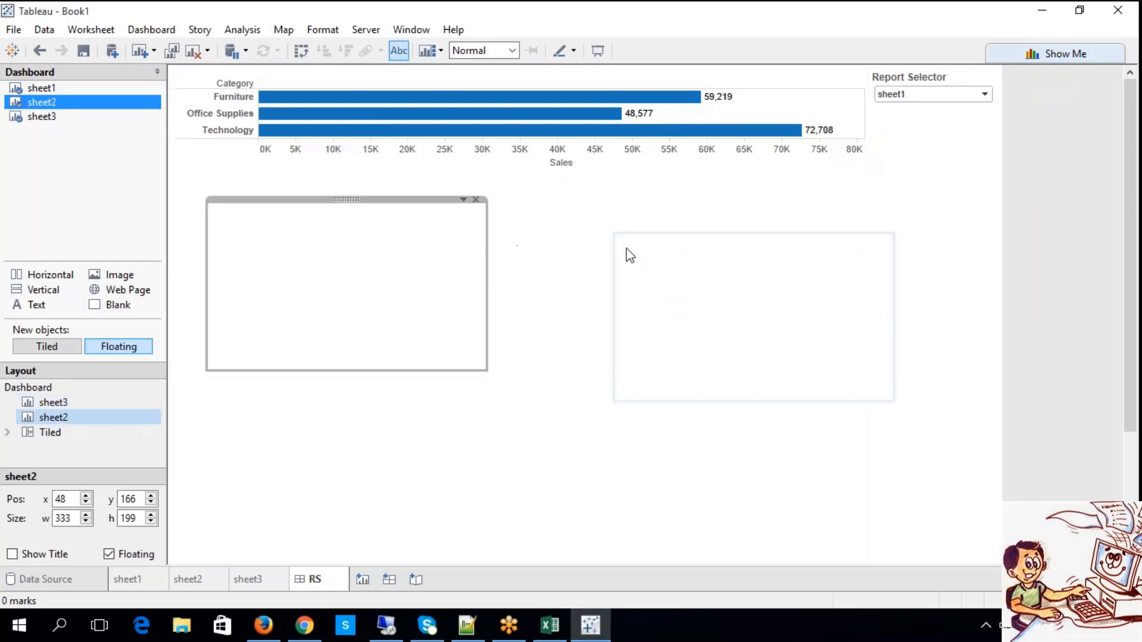
pyautogui.click(621, 283)
# Align the floating sheets below sheet1, placing sheet2 at about x 54, y 181 and sheet3 at about x 528, y 183.
pyautogui.click(326, 248)
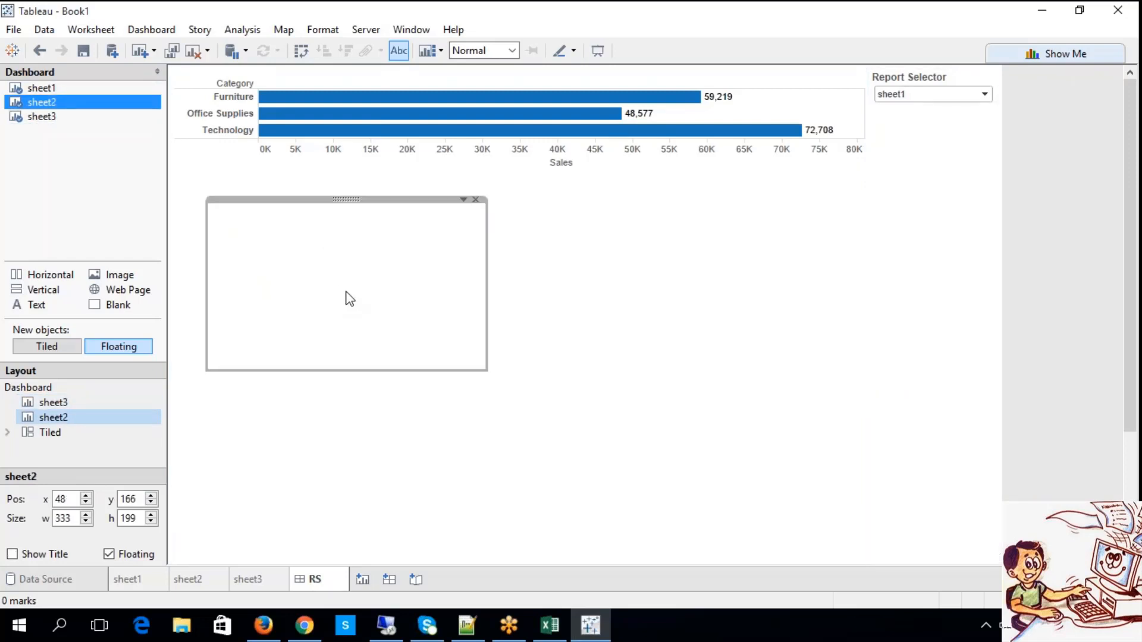
pyautogui.moveTo(344, 198)
pyautogui.mouseDown()
pyautogui.moveTo(364, 255)
pyautogui.moveTo(351, 216)
pyautogui.mouseUp()
pyautogui.click(747, 242)
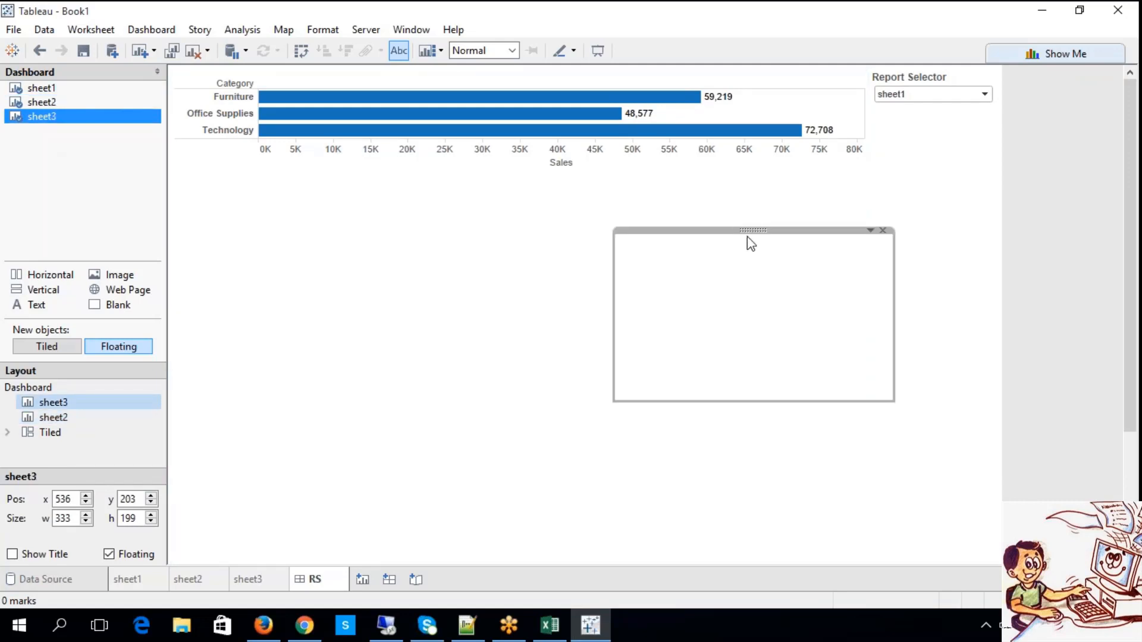
pyautogui.moveTo(753, 230); pyautogui.dragTo(746, 213)
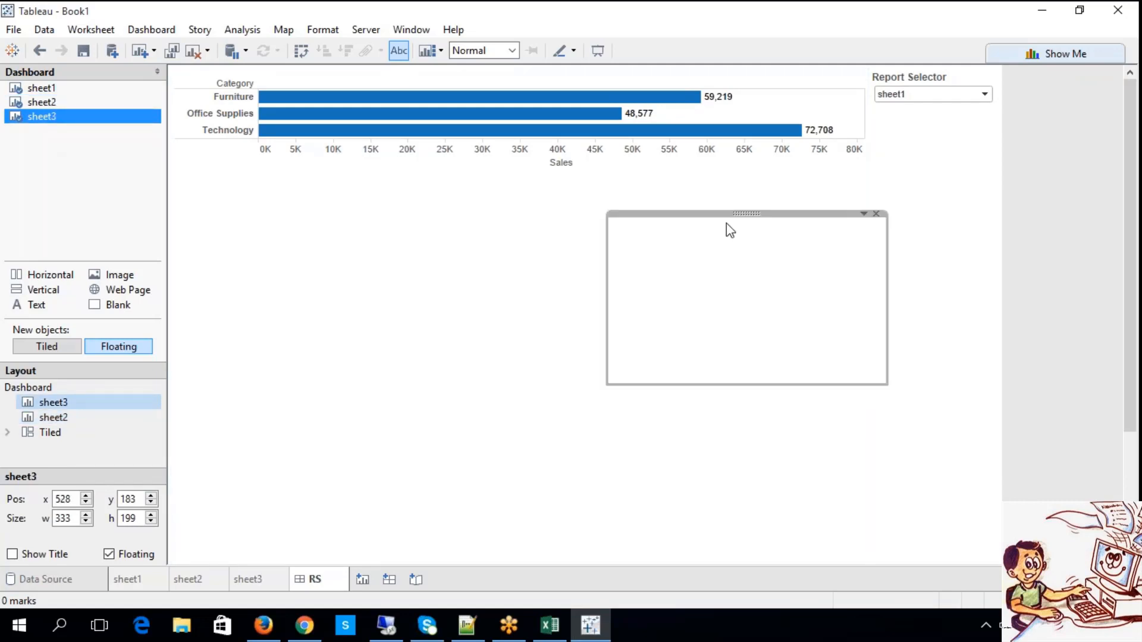
# Test the untitled sheets on the RS dashboard by switching Report Selector through sheet1, sheet2, sheet3 and all.
pyautogui.click(902, 94)
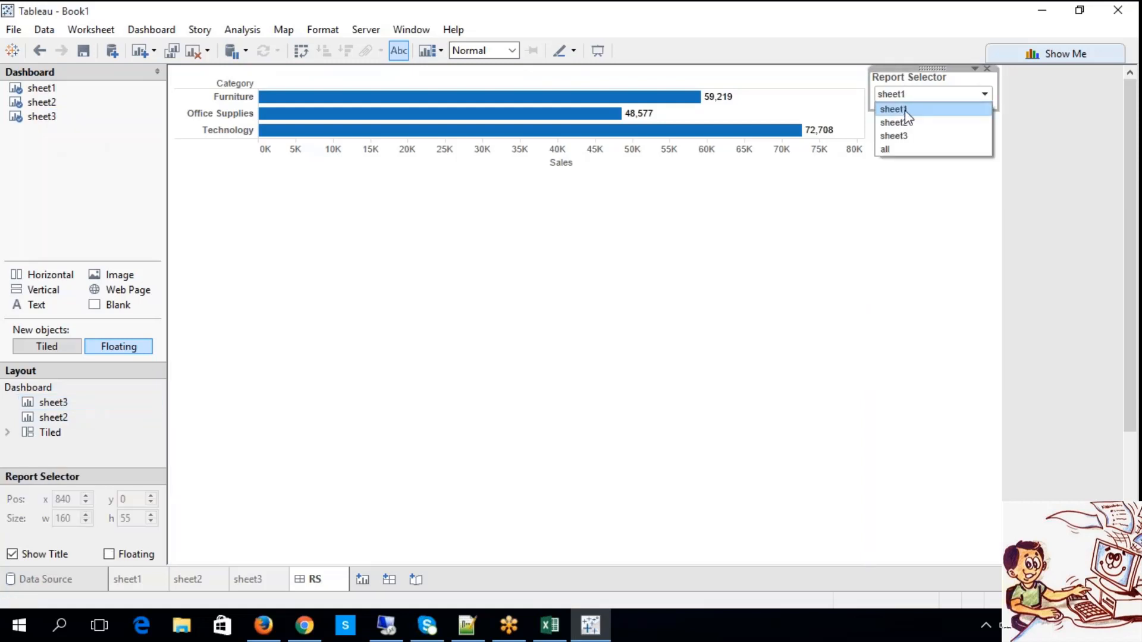
pyautogui.click(904, 110)
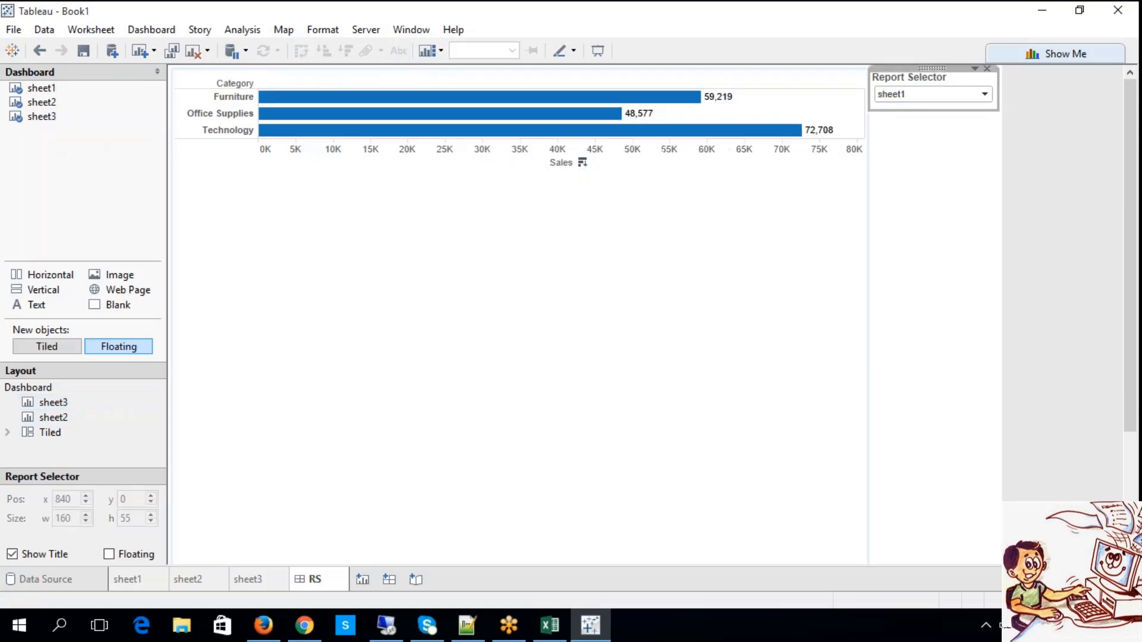
pyautogui.click(948, 98)
pyautogui.click(937, 125)
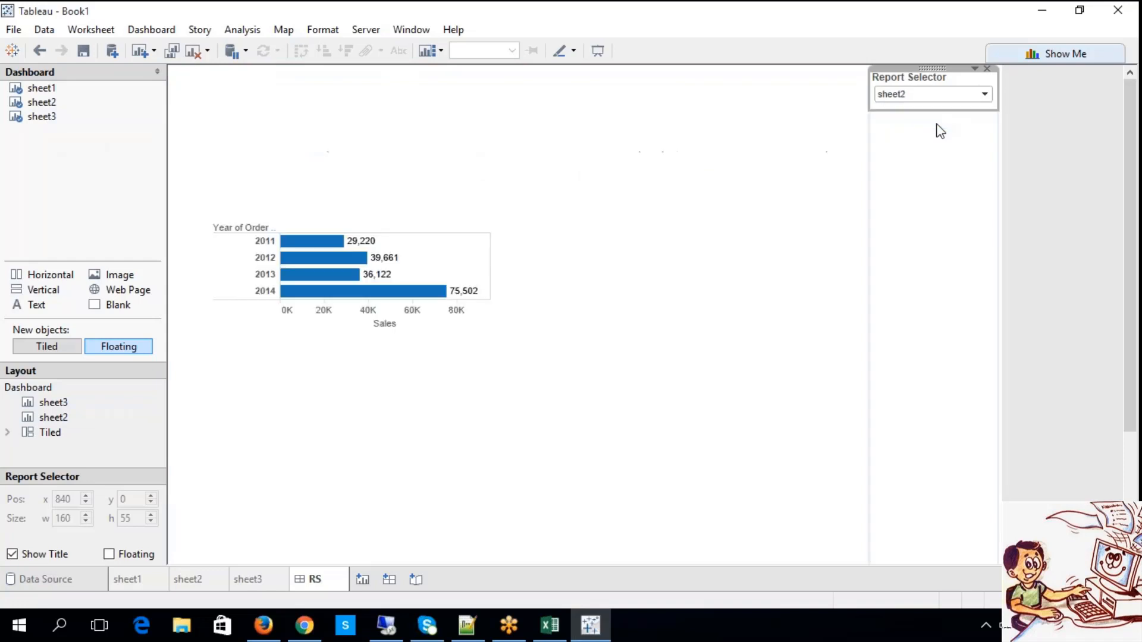
pyautogui.moveTo(354, 278)
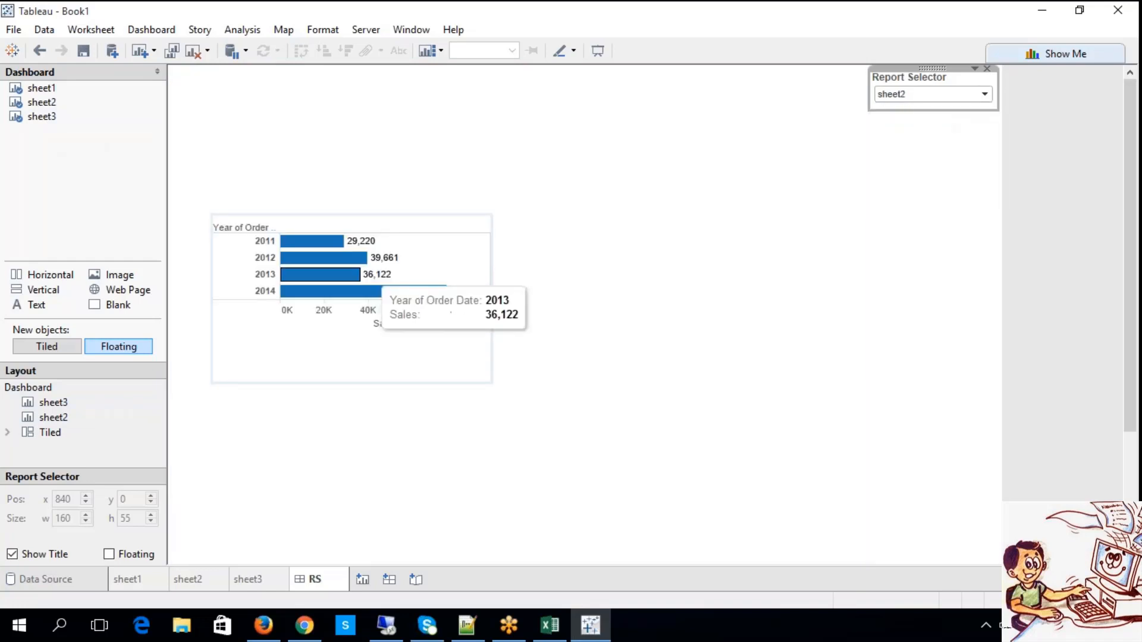
pyautogui.click(932, 94)
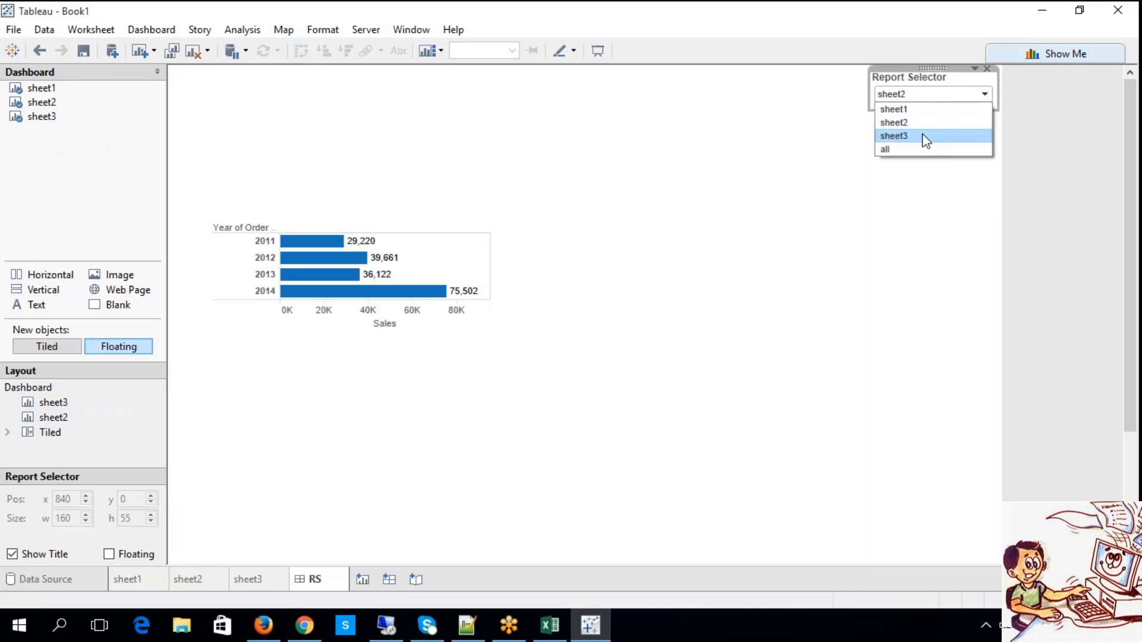
pyautogui.click(926, 138)
pyautogui.moveTo(717, 294)
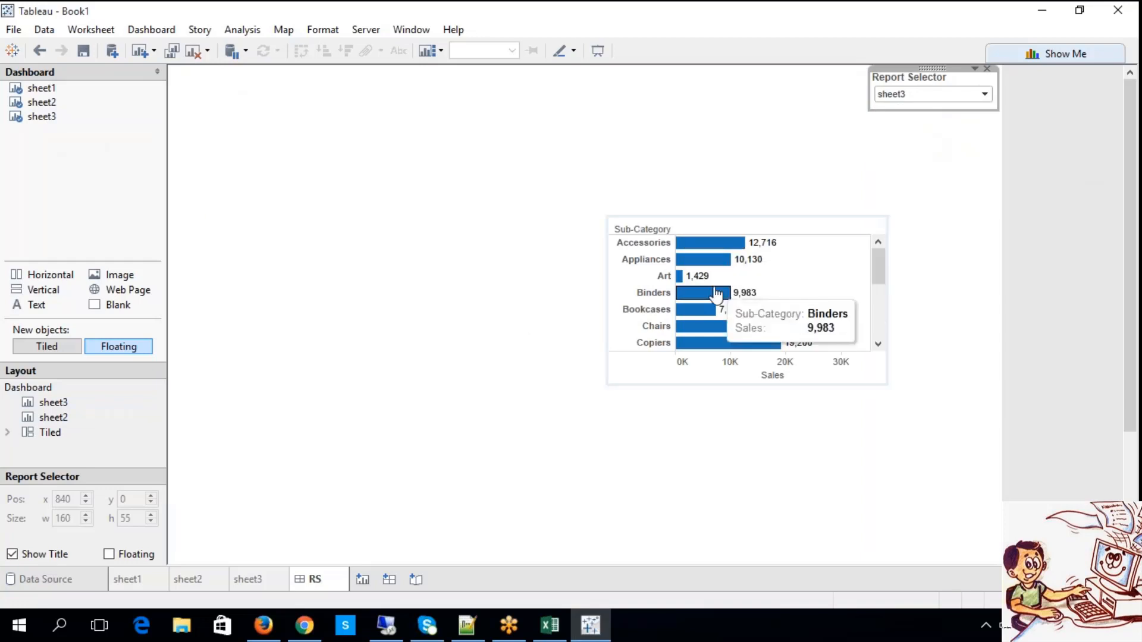
pyautogui.click(916, 94)
pyautogui.click(900, 147)
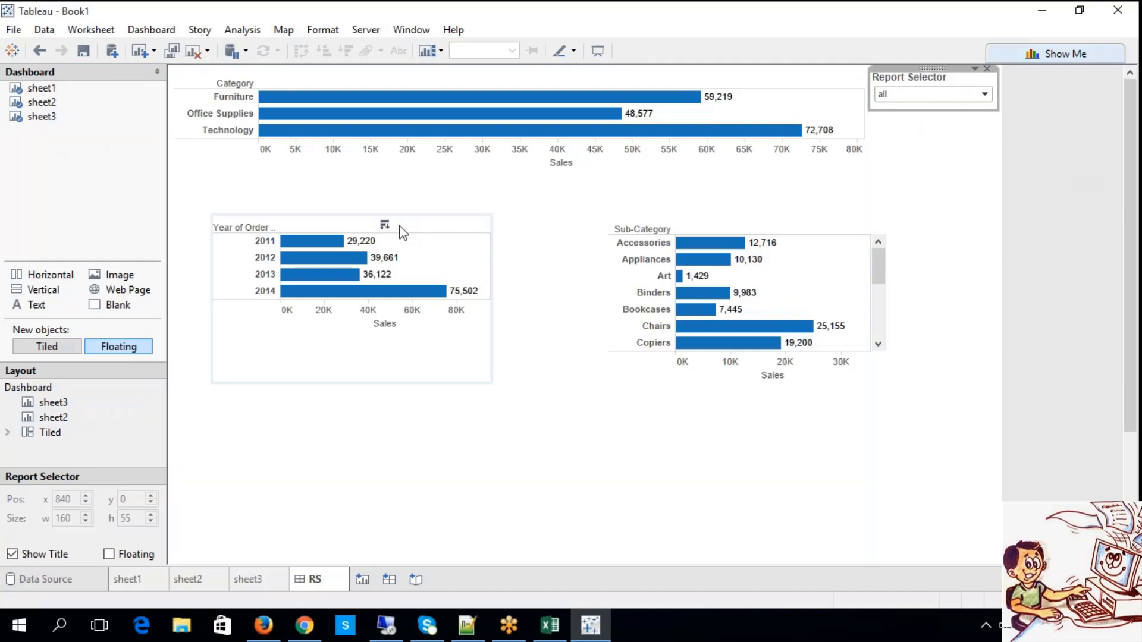
# Stack the floating sheet2 and sheet3 over the upper part of sheet1, placing sheet3 at about x 18, y 22.
pyautogui.click(375, 205)
pyautogui.click(366, 234)
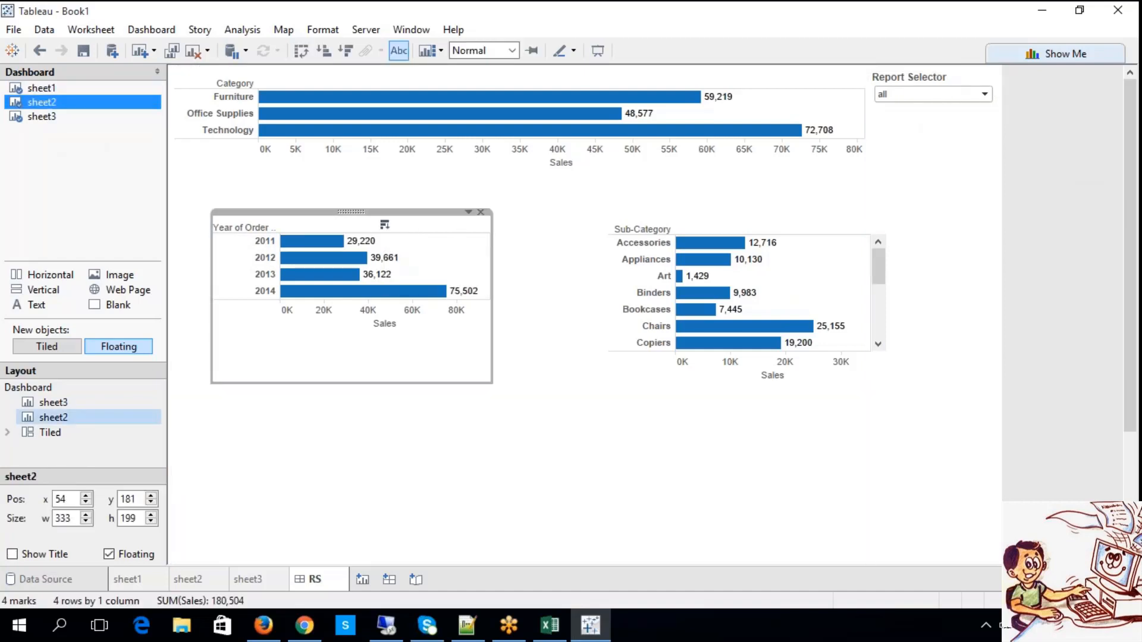
pyautogui.moveTo(352, 216); pyautogui.dragTo(359, 83)
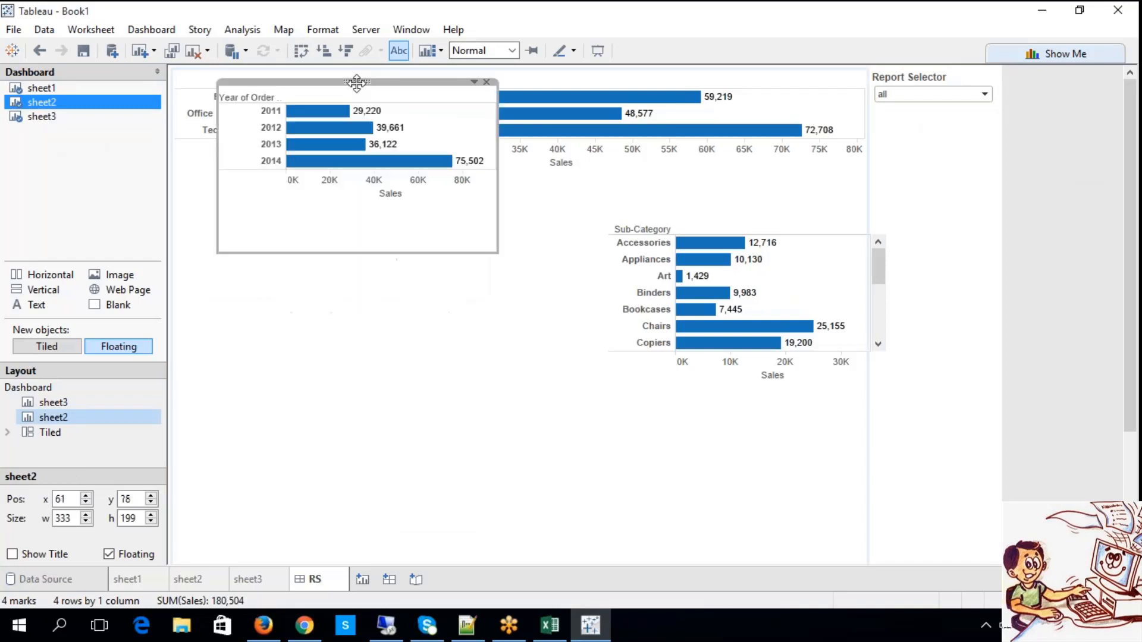
pyautogui.click(633, 217)
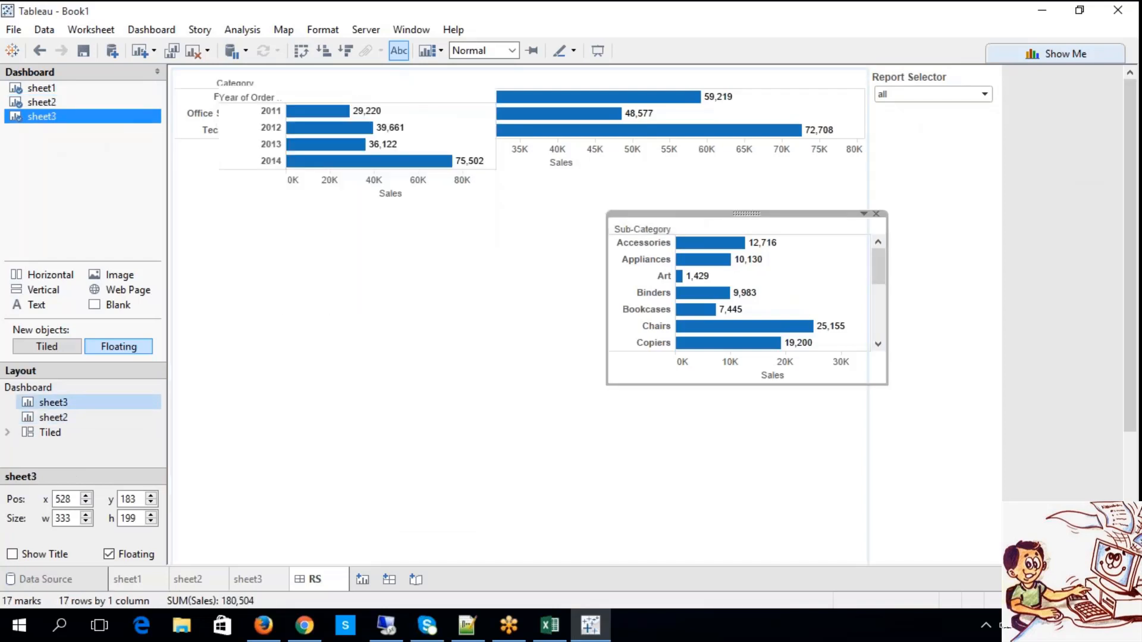
pyautogui.moveTo(745, 214); pyautogui.dragTo(310, 81)
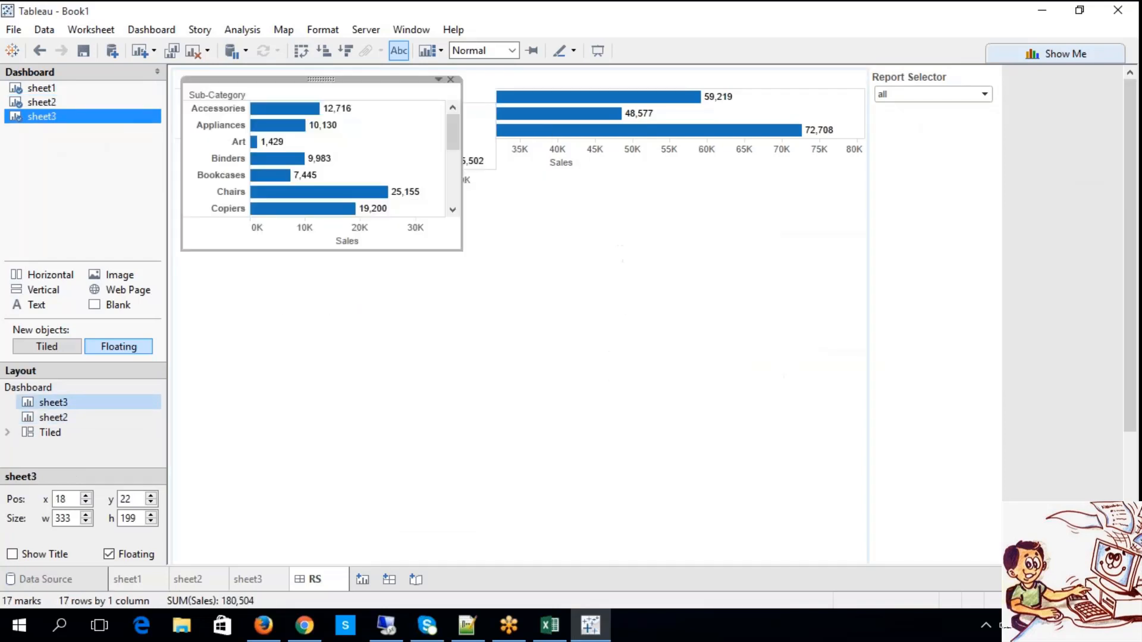
# Move the Report Selector control above sheet1 across the full dashboard width and reduce its height to about 362.
pyautogui.click(895, 79)
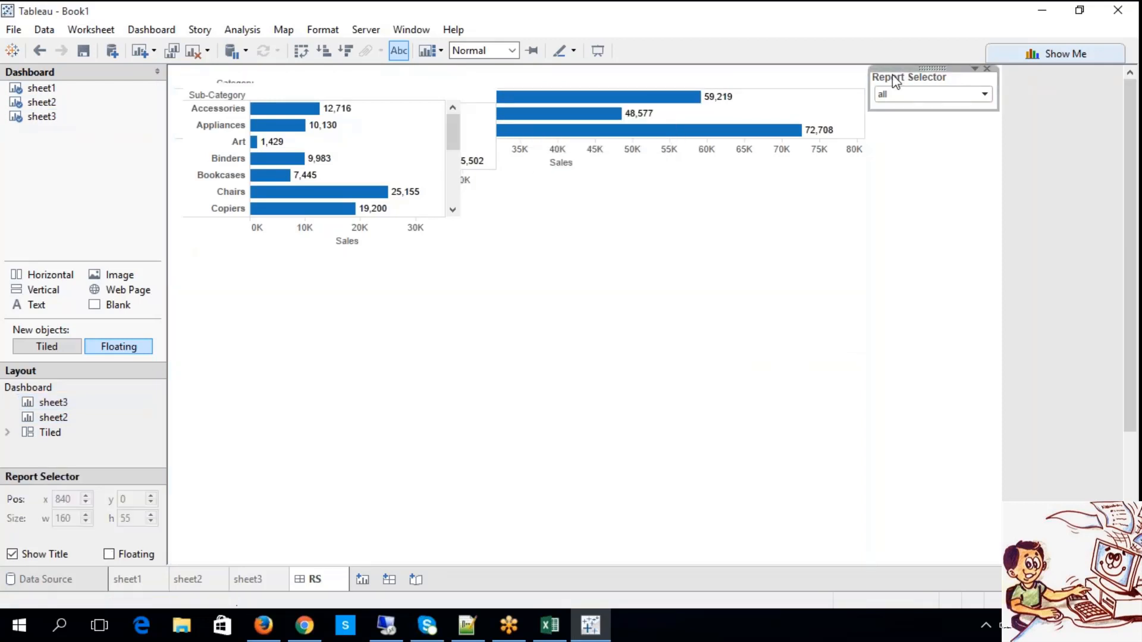
pyautogui.moveTo(928, 71); pyautogui.dragTo(357, 79)
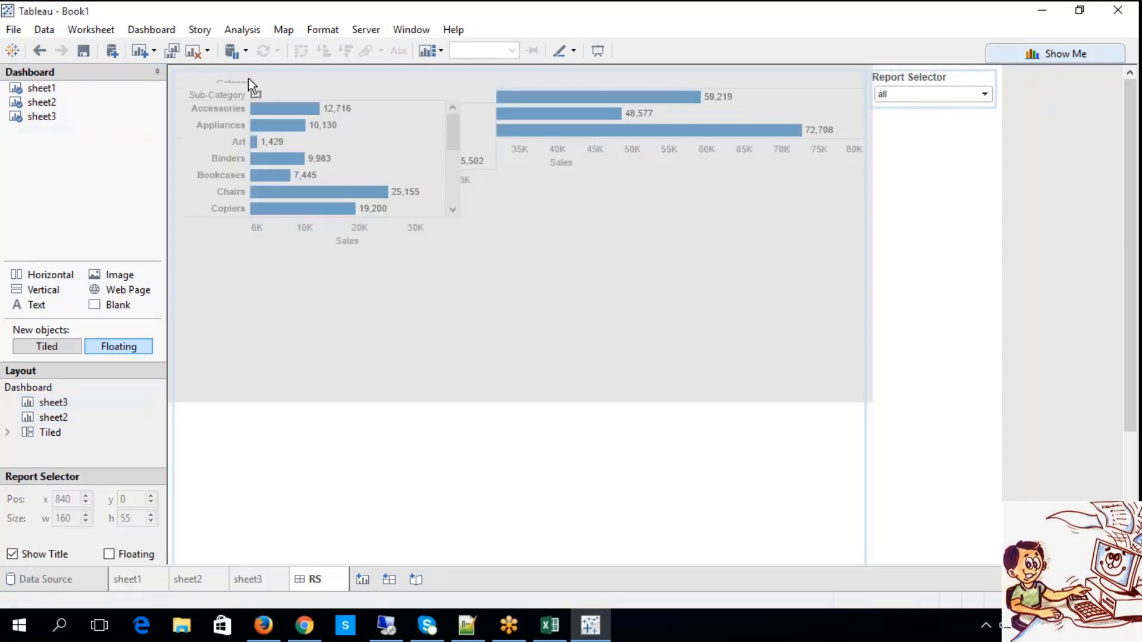
pyautogui.moveTo(222, 75); pyautogui.dragTo(220, 80)
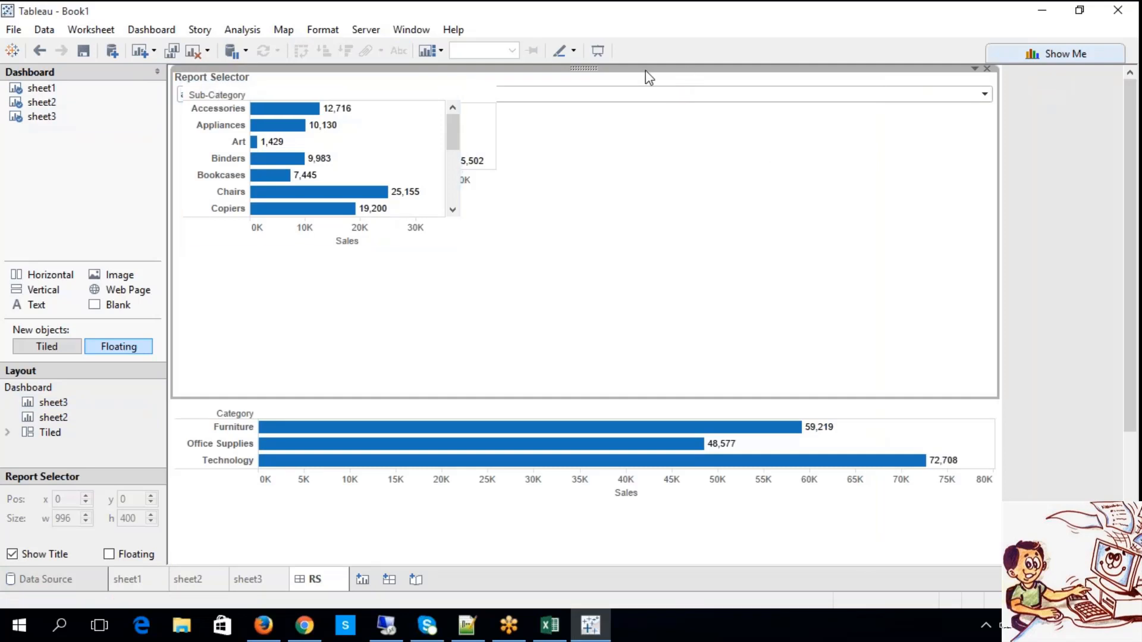
pyautogui.moveTo(597, 396); pyautogui.dragTo(589, 367)
pyautogui.click(582, 67)
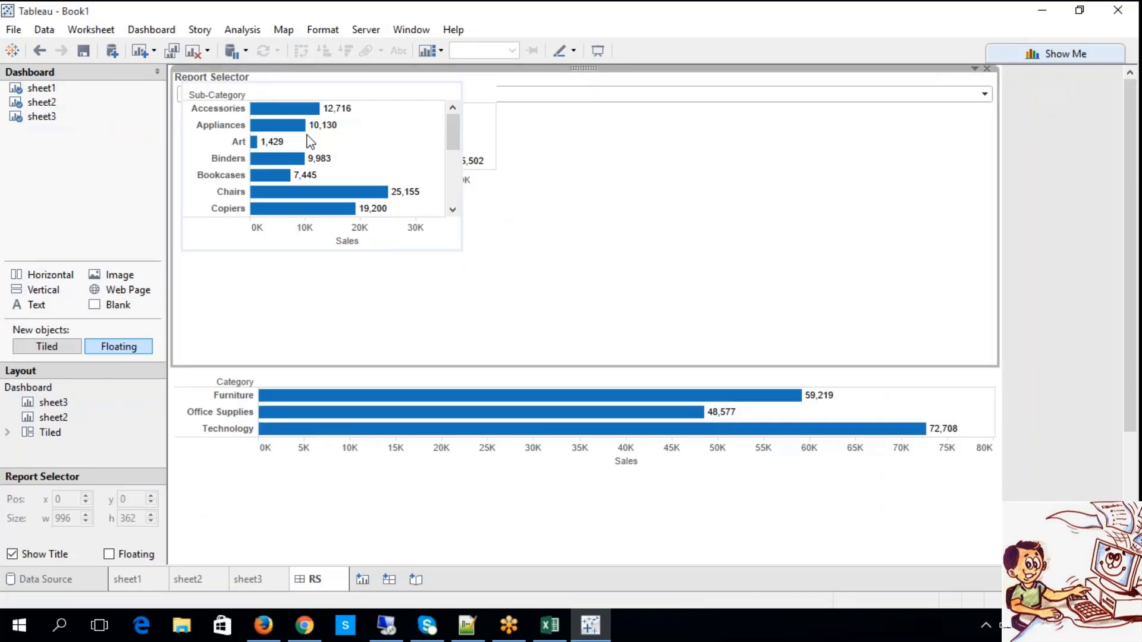
# Move sheet3 to about x 15, y 62 below the Report Selector list and stack sheet2 at the same place.
pyautogui.click(297, 125)
pyautogui.moveTo(321, 82); pyautogui.dragTo(319, 110)
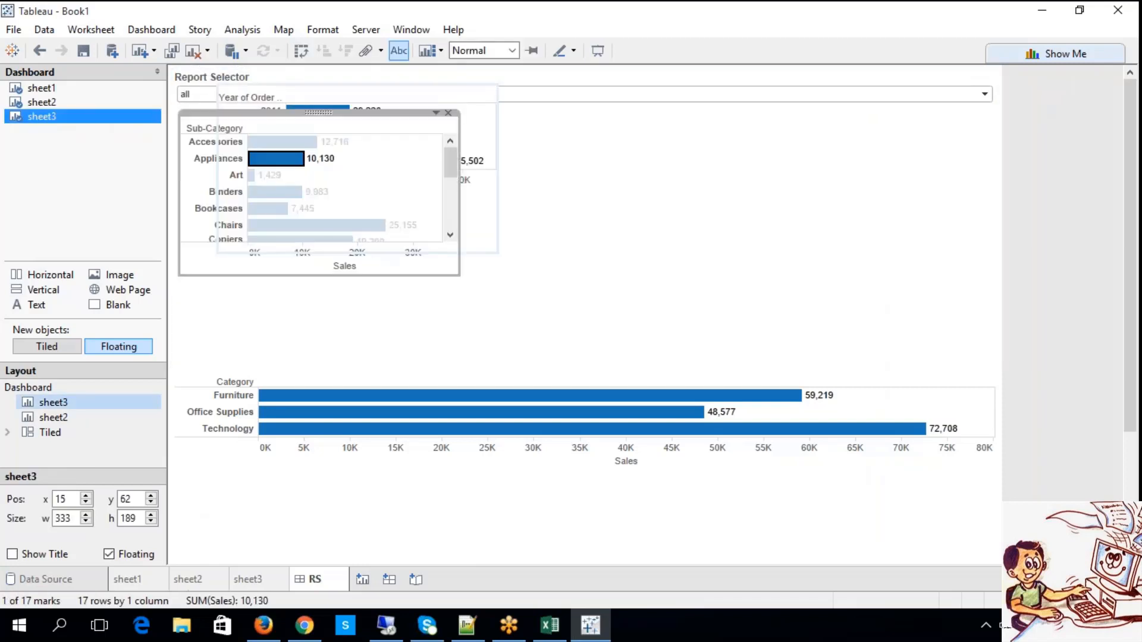
pyautogui.click(357, 97)
pyautogui.moveTo(357, 82); pyautogui.dragTo(307, 125)
# Reduce sheet1's height to about 284 and move it above the Report Selector control, behind the floating sheets.
pyautogui.click(393, 382)
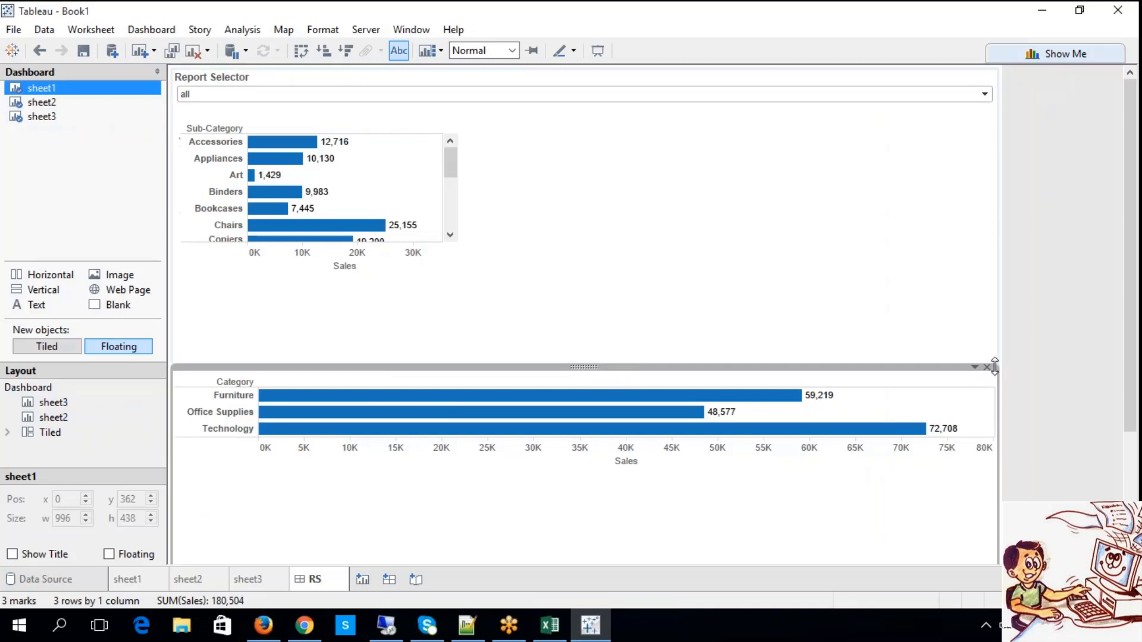
pyautogui.moveTo(994, 366); pyautogui.dragTo(916, 496)
pyautogui.click(580, 526)
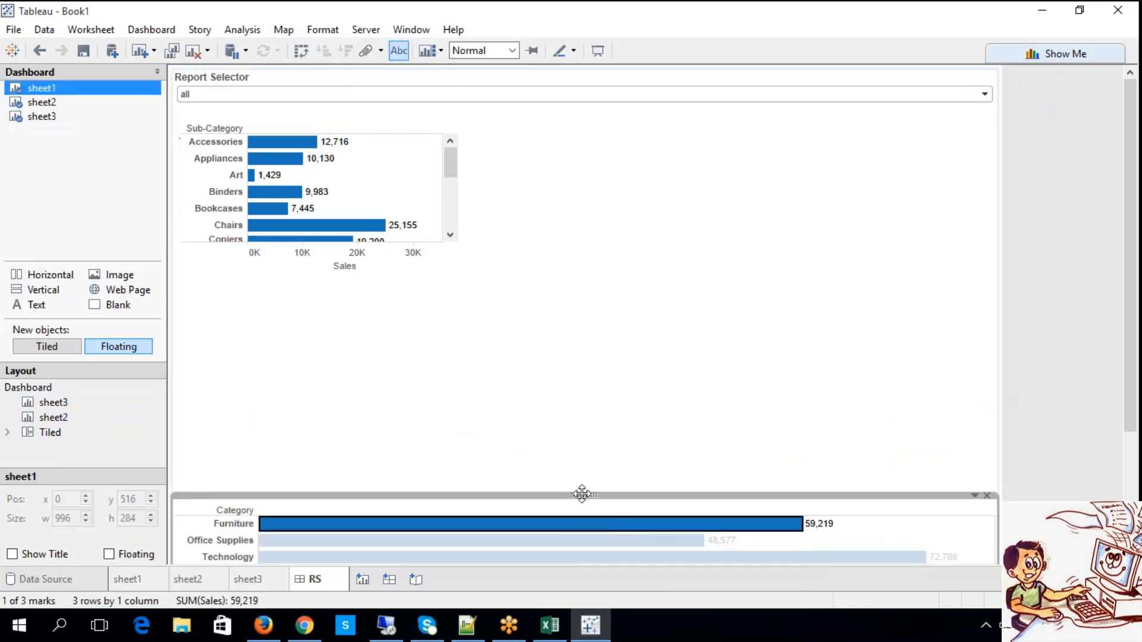
pyautogui.moveTo(582, 495); pyautogui.dragTo(548, 326)
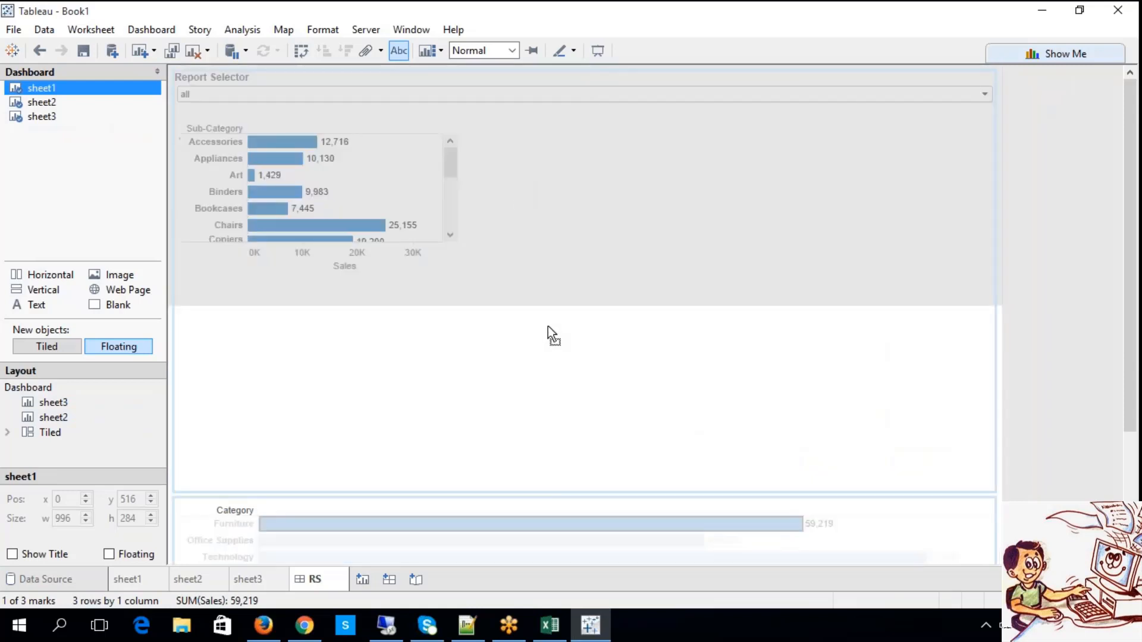
pyautogui.moveTo(556, 423); pyautogui.dragTo(556, 425)
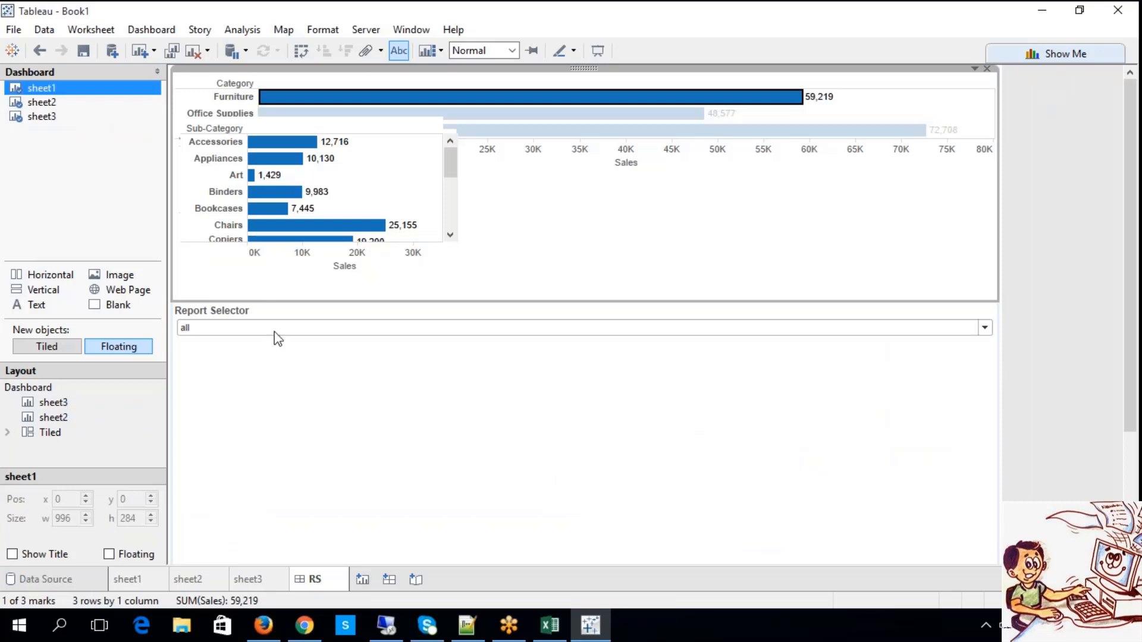
# Test the Report Selector by switching it to sheet2, sheet3 and back to all.
pyautogui.click(232, 332)
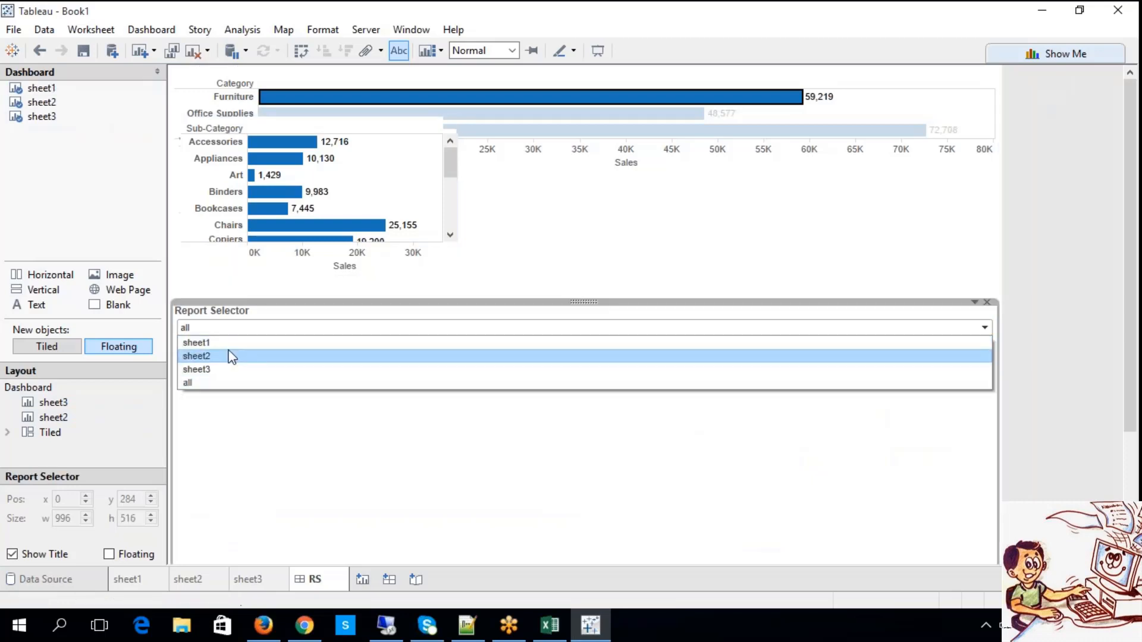
pyautogui.click(229, 356)
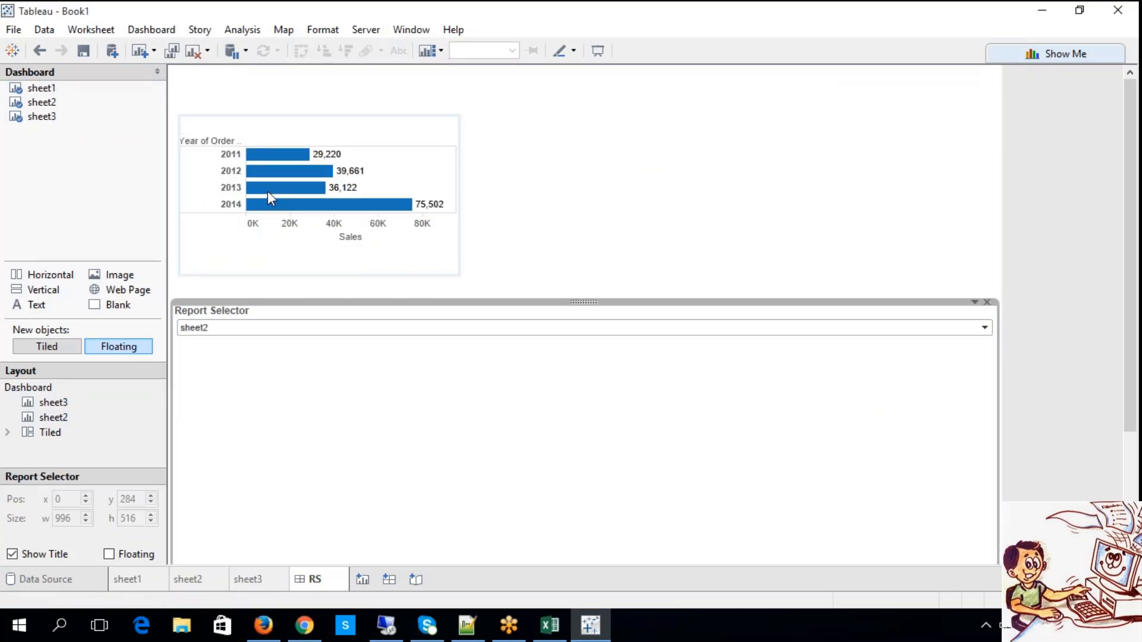
pyautogui.click(243, 329)
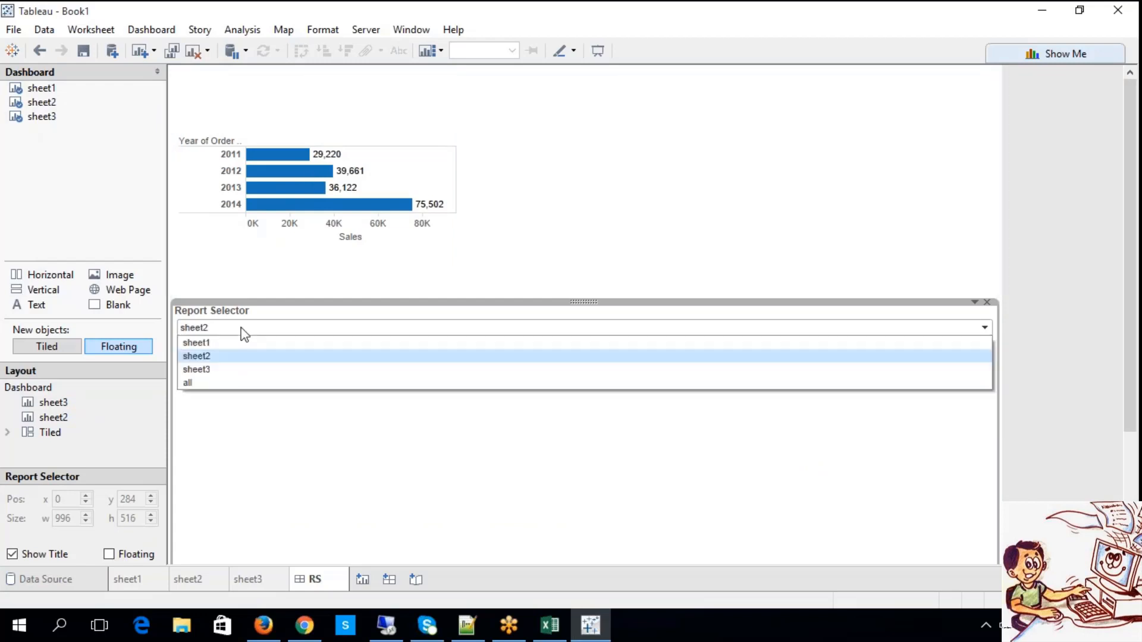
pyautogui.click(237, 358)
pyautogui.click(246, 328)
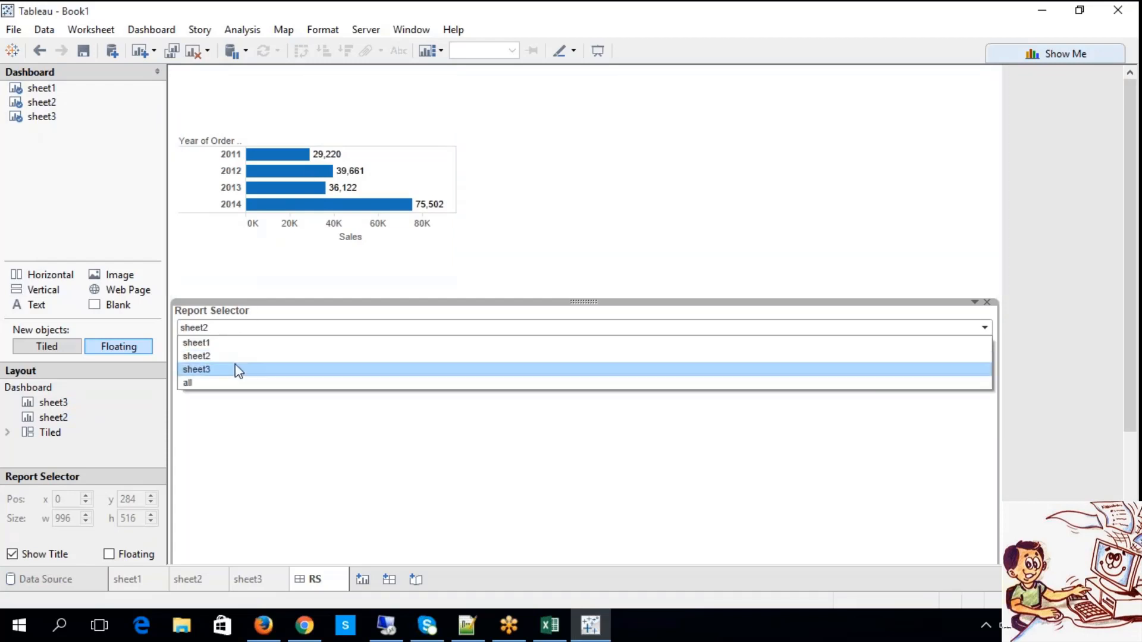
pyautogui.click(239, 370)
pyautogui.click(238, 329)
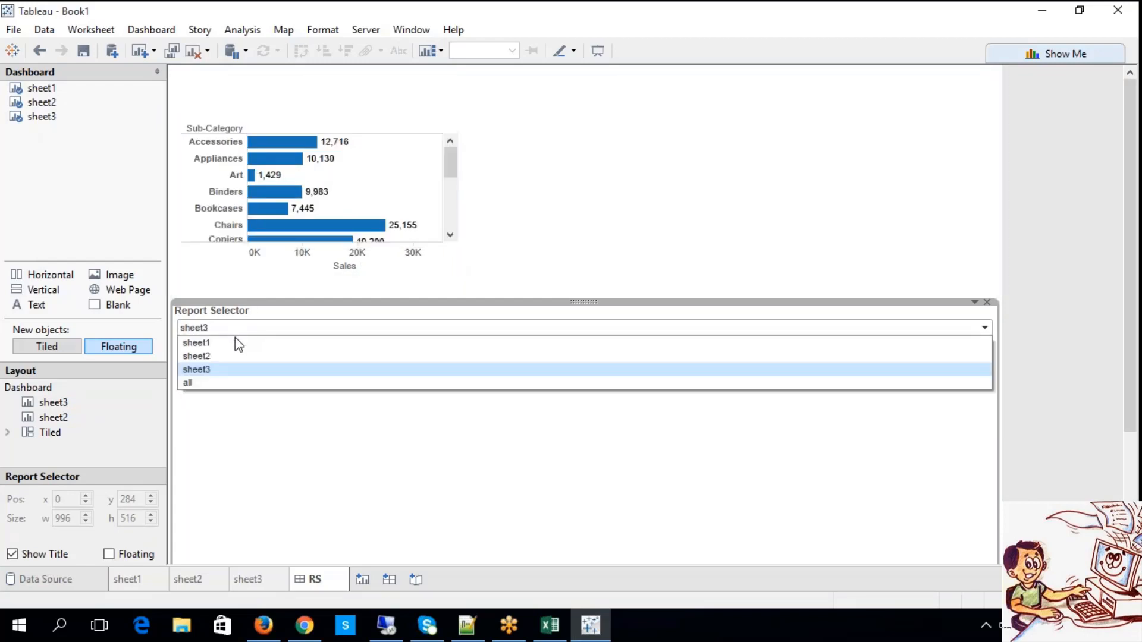
pyautogui.click(227, 381)
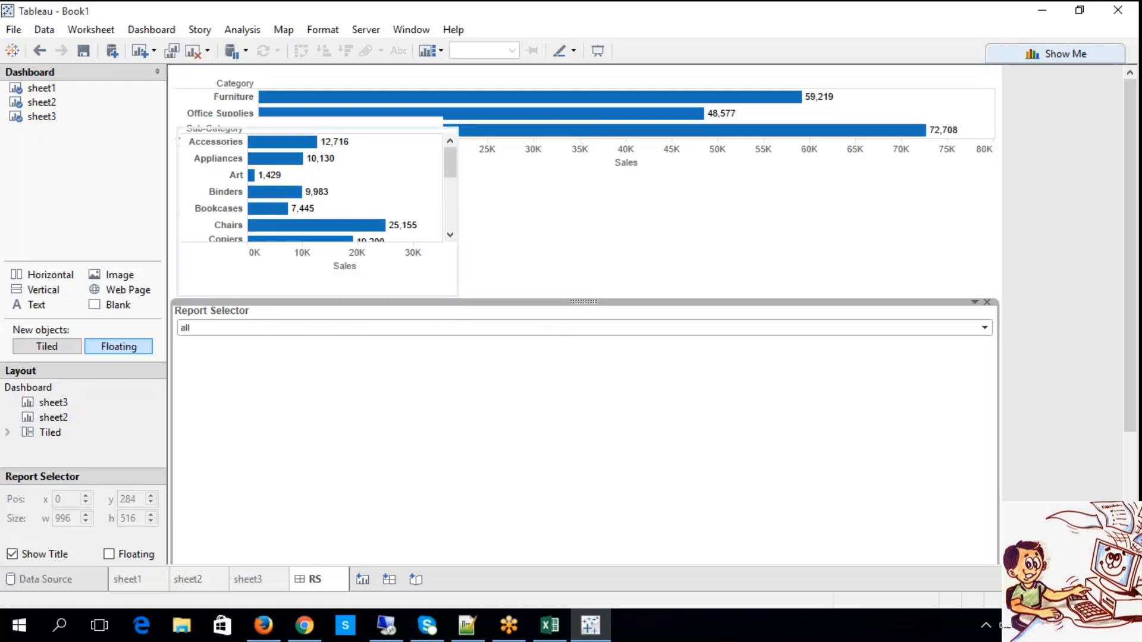
# Check each report in turn by setting the Report Selector to sheet1, sheet2 and sheet3.
pyautogui.click(234, 329)
pyautogui.click(232, 344)
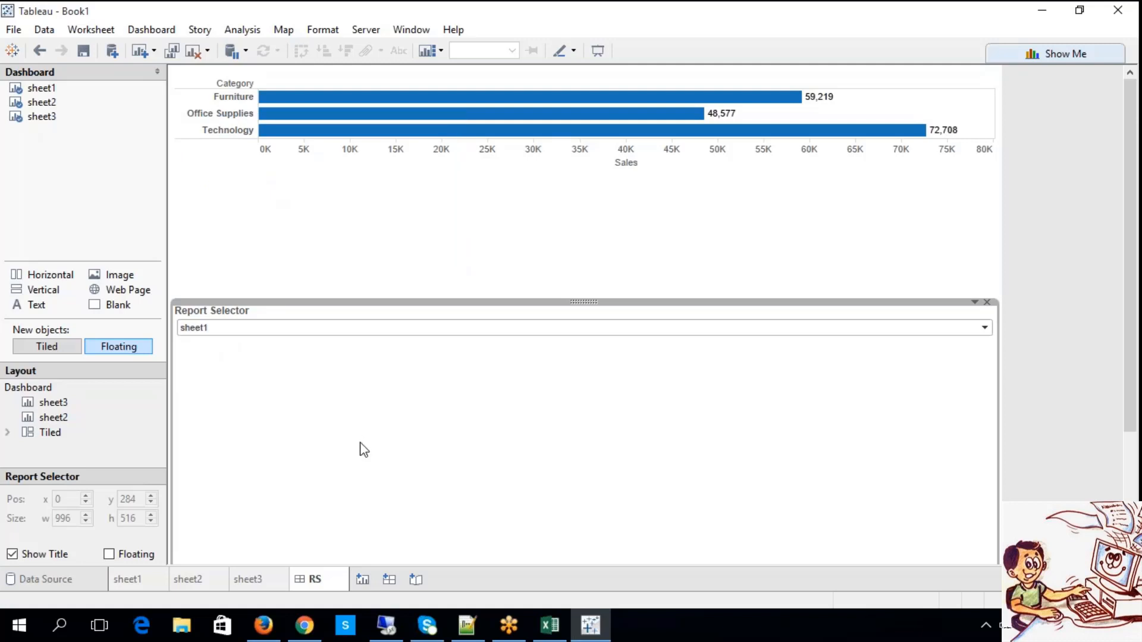
pyautogui.click(222, 331)
pyautogui.click(217, 355)
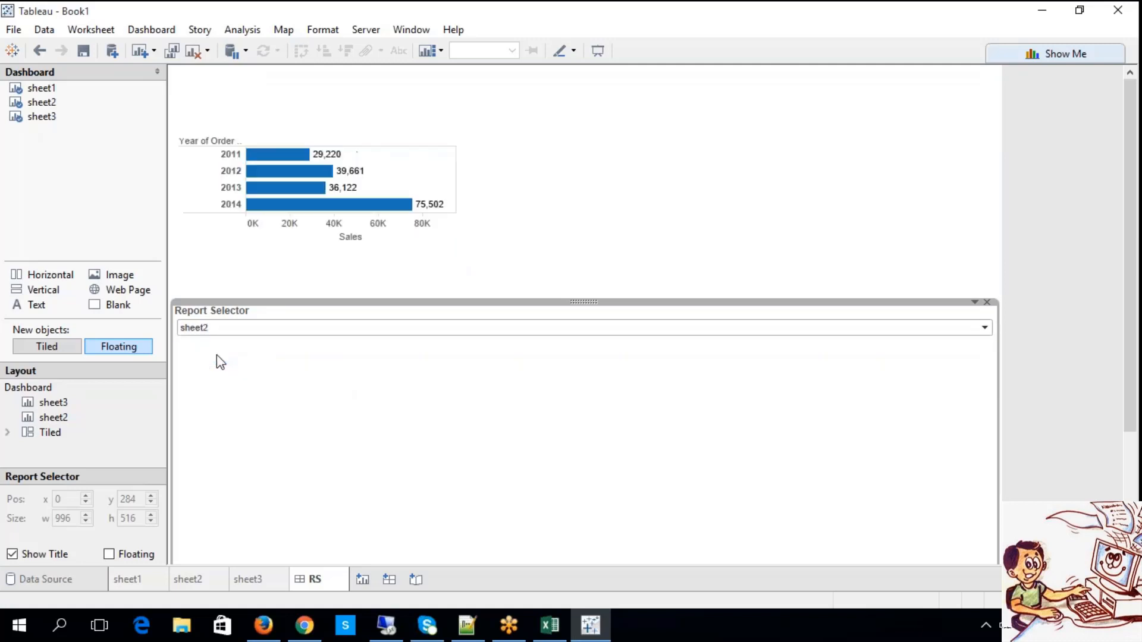
pyautogui.click(222, 333)
pyautogui.click(220, 368)
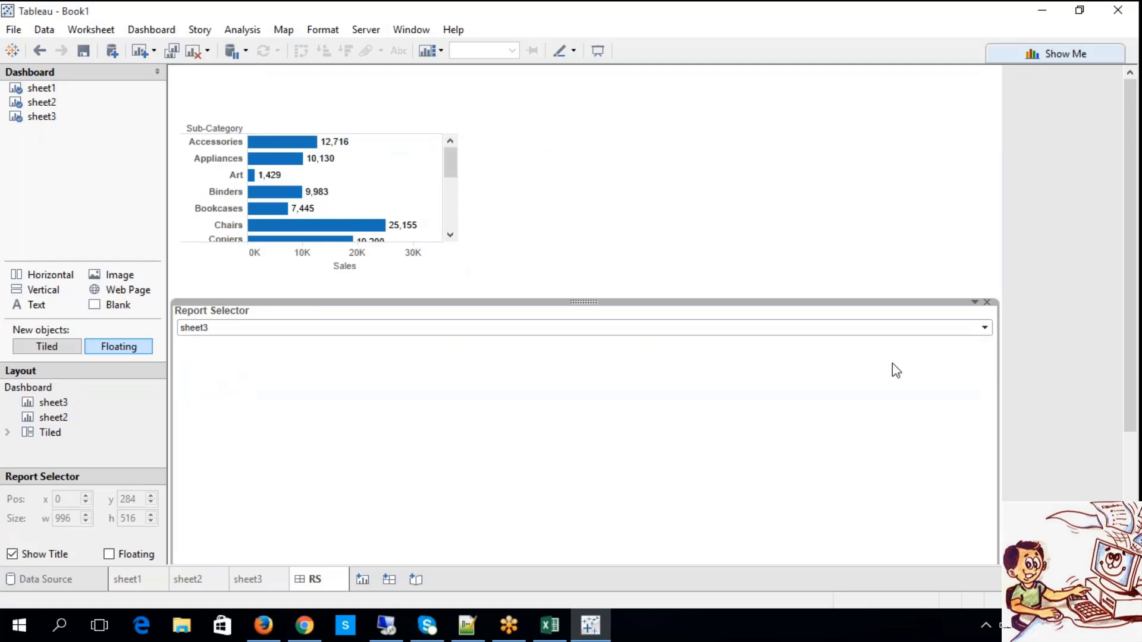
# Try to narrow the Report Selector control on the dashboard, finishing with the sheet1 area selected.
pyautogui.moveTo(1000, 307); pyautogui.dragTo(439, 360)
pyautogui.click(395, 383)
pyautogui.click(587, 174)
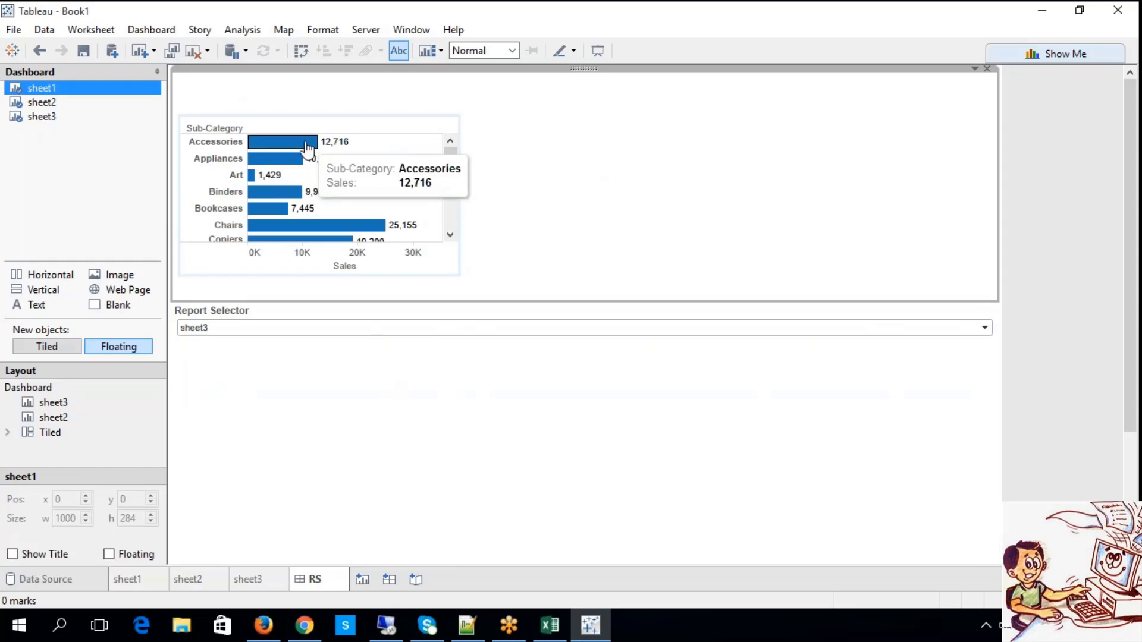
# Cycle the Report Selector through sheet1 and sheet2 again, leaving it on sheet3.
pyautogui.click(248, 323)
pyautogui.click(241, 340)
pyautogui.click(237, 344)
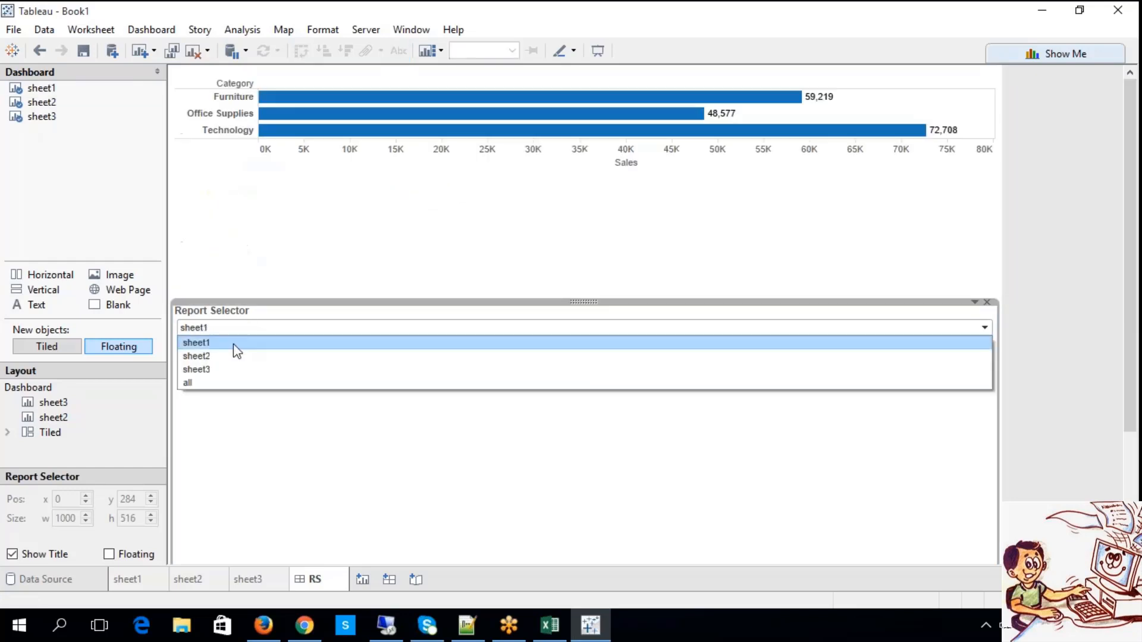
pyautogui.click(228, 356)
pyautogui.click(224, 334)
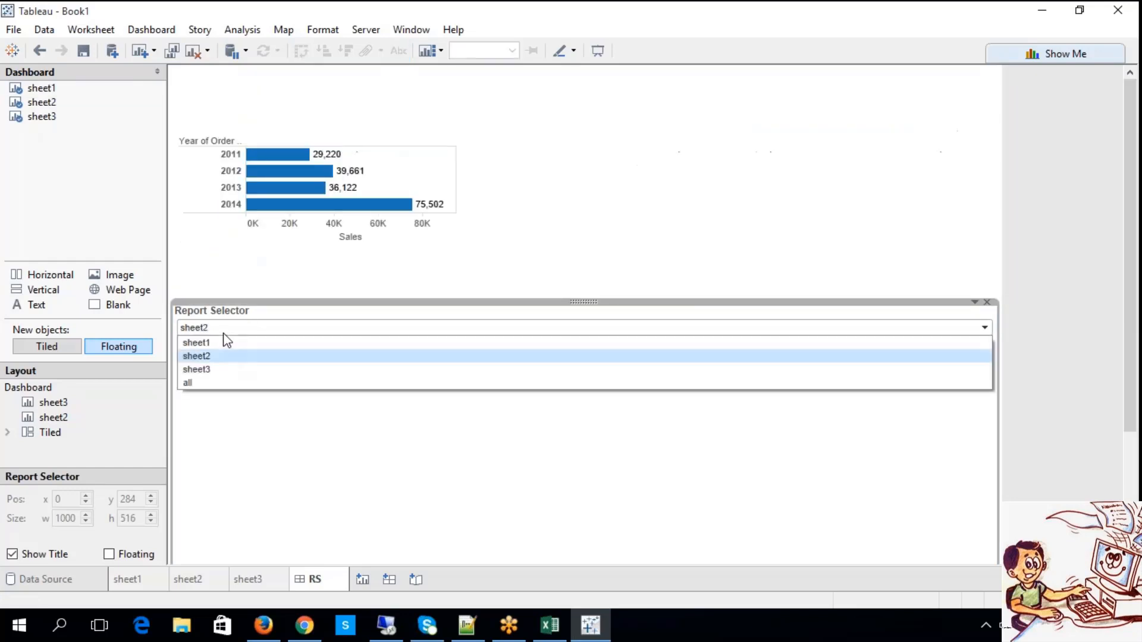
pyautogui.click(228, 370)
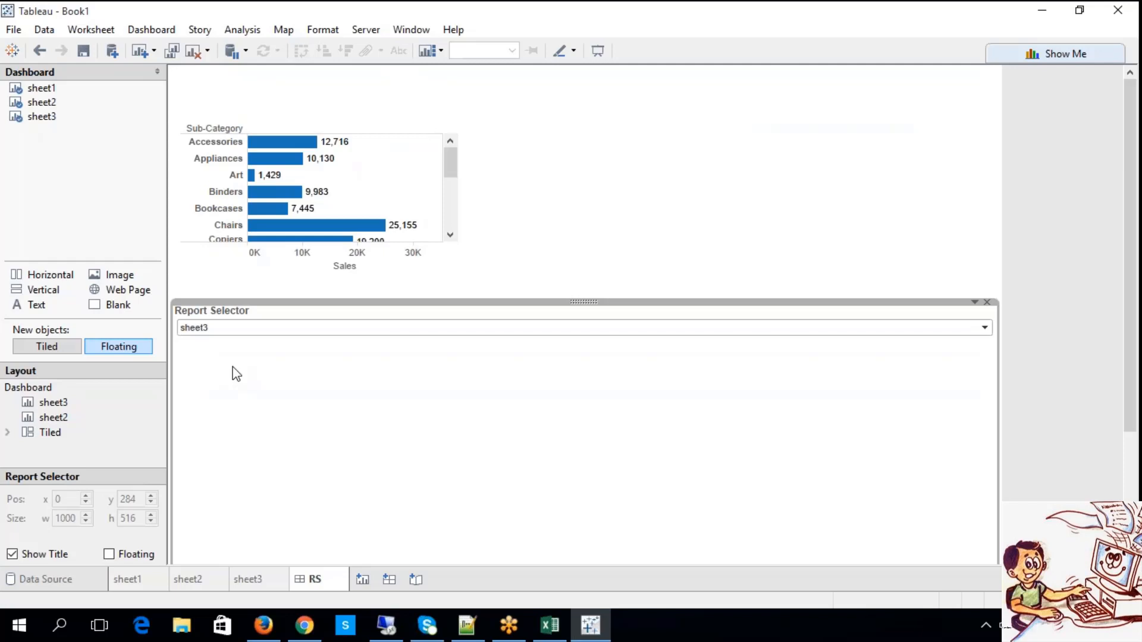
# Test the Report Selector by switching it to sheet2, sheet3, all and back to sheet1.
pyautogui.click(234, 329)
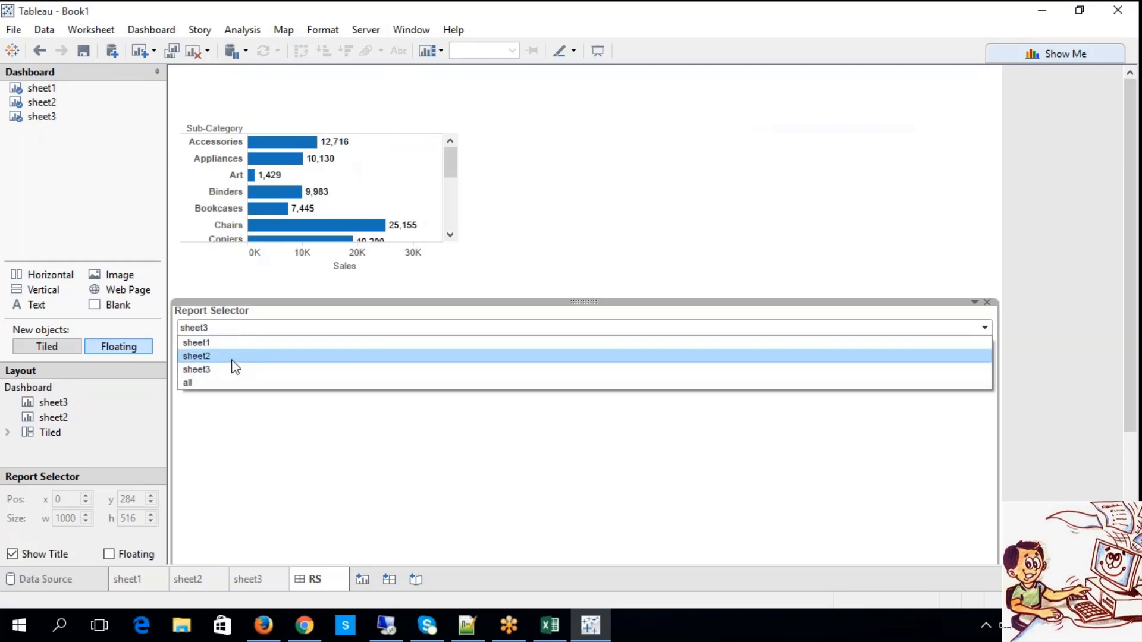
pyautogui.click(232, 357)
pyautogui.click(226, 329)
pyautogui.click(237, 369)
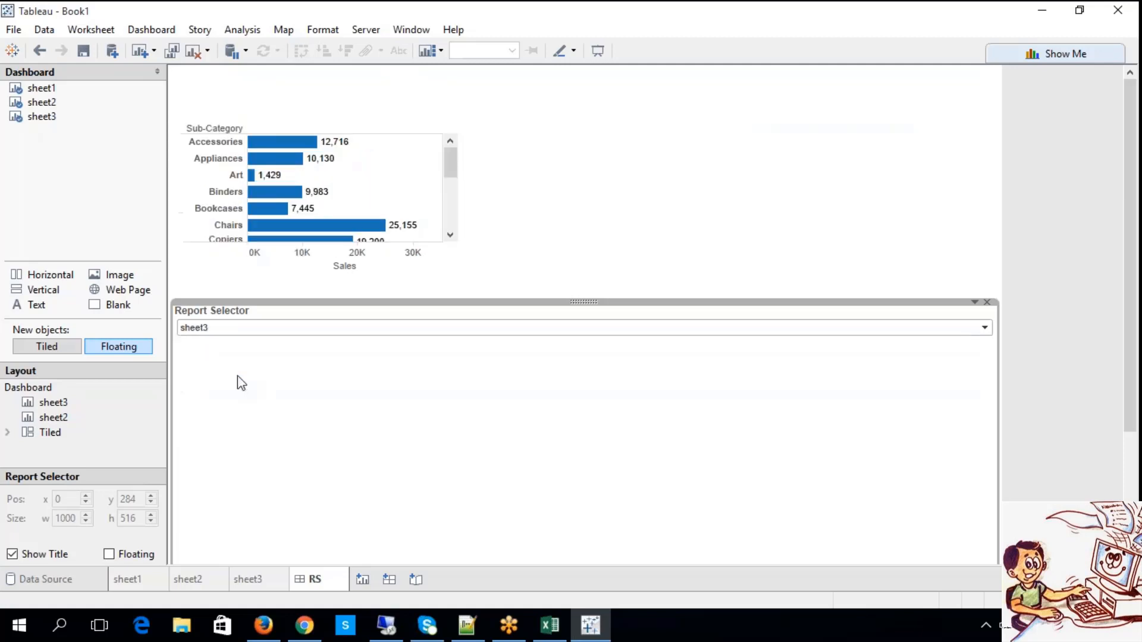
pyautogui.click(222, 329)
pyautogui.click(236, 382)
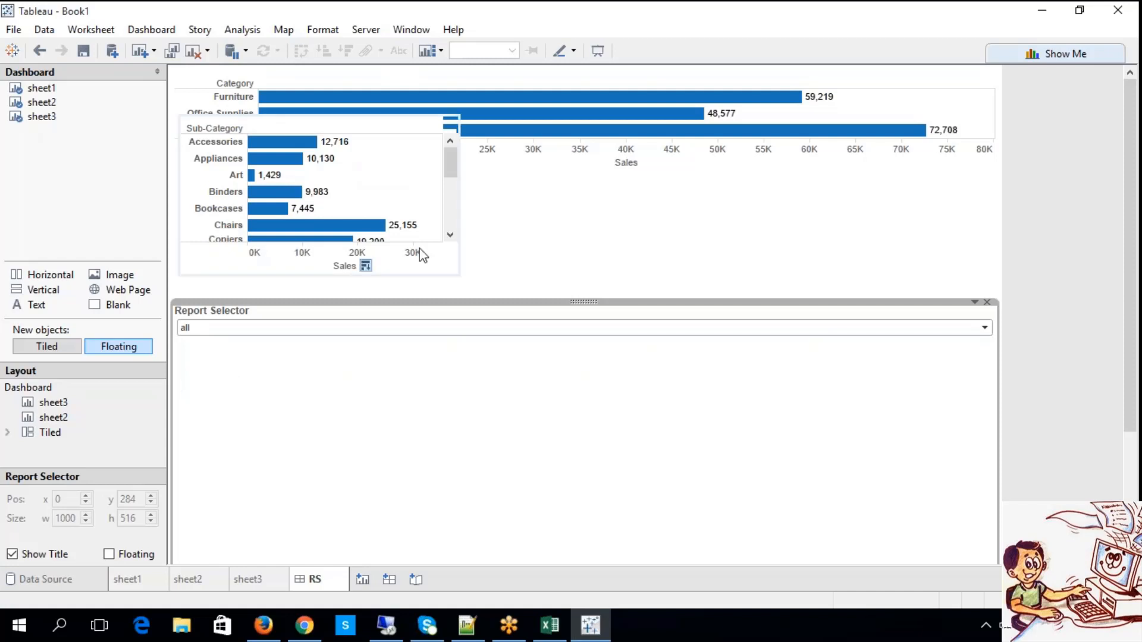
pyautogui.click(267, 329)
pyautogui.click(259, 340)
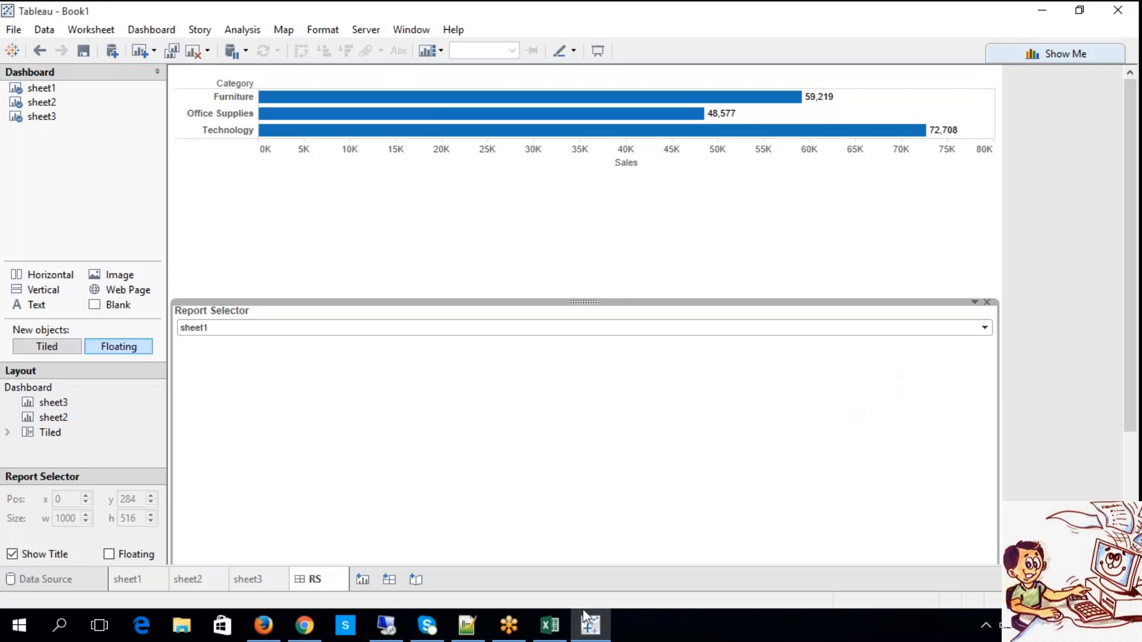
# Switch to the TABLEAU notes workbook in Excel and review the Report Selector entry and the dashboard topics listed below it.
pyautogui.click(550, 626)
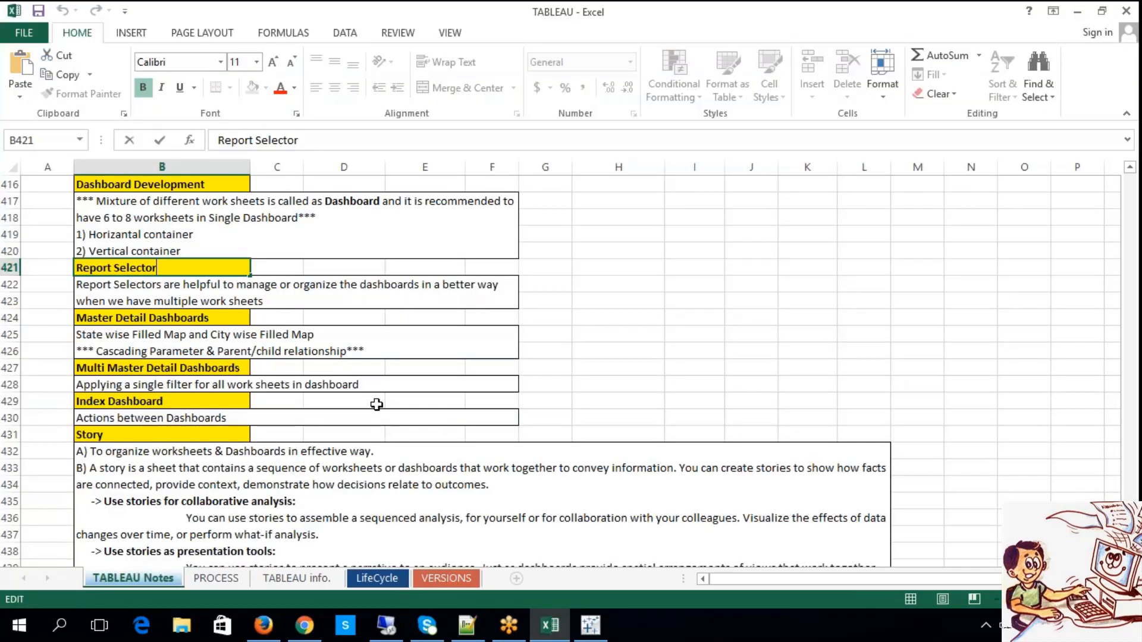
pyautogui.click(289, 297)
pyautogui.scroll(-2, 289, 297)
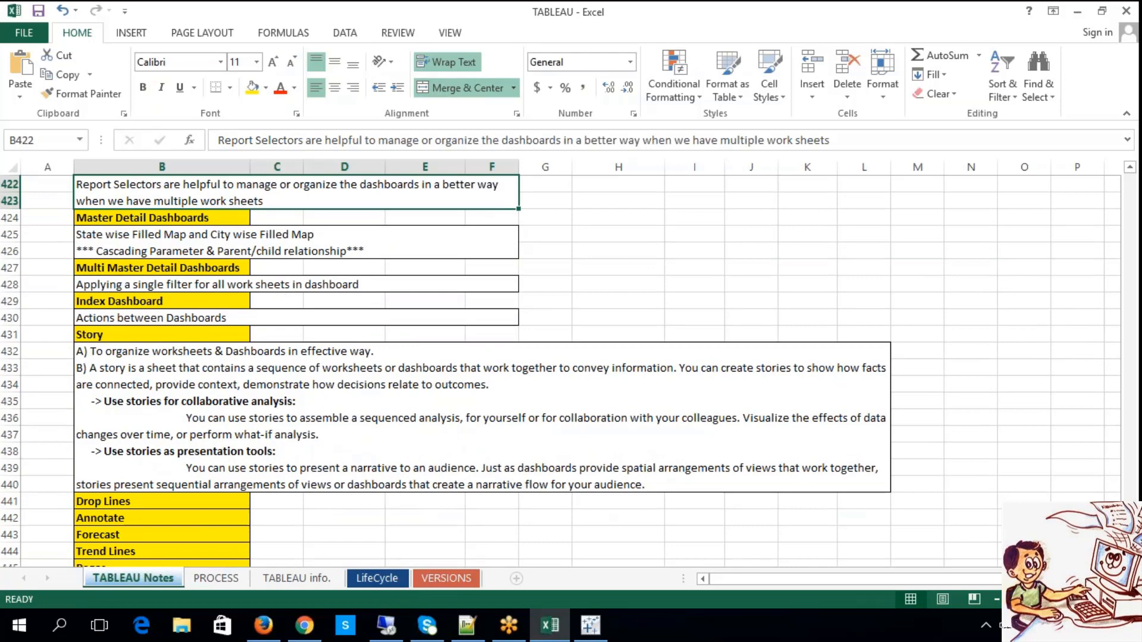
pyautogui.scroll(-2, 560, 370)
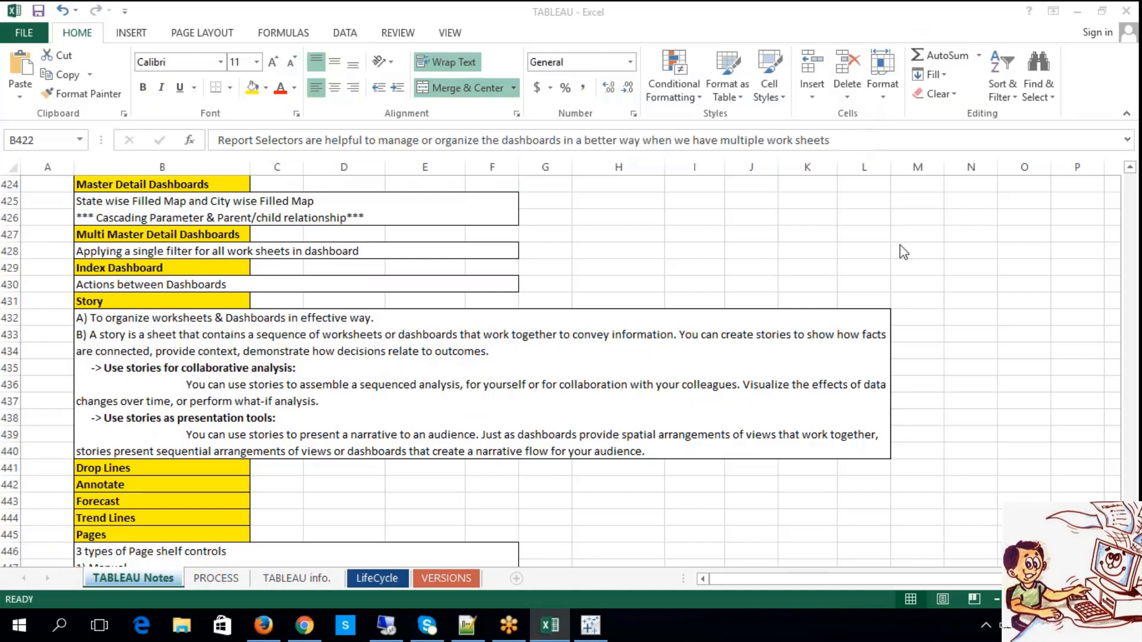
pyautogui.click(930, 246)
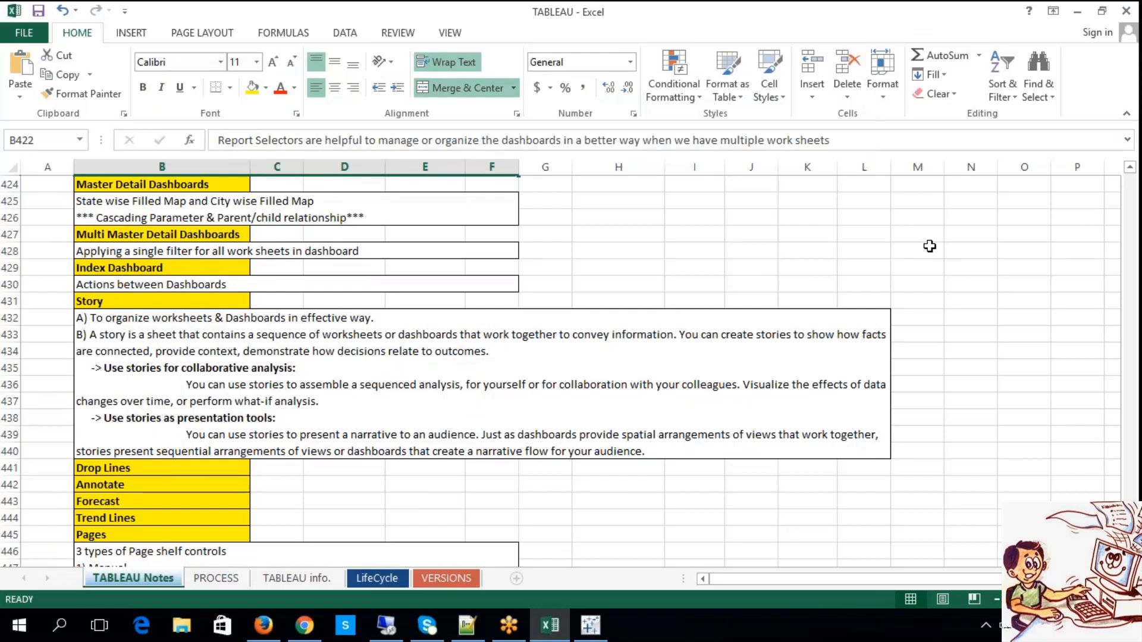
pyautogui.click(915, 24)
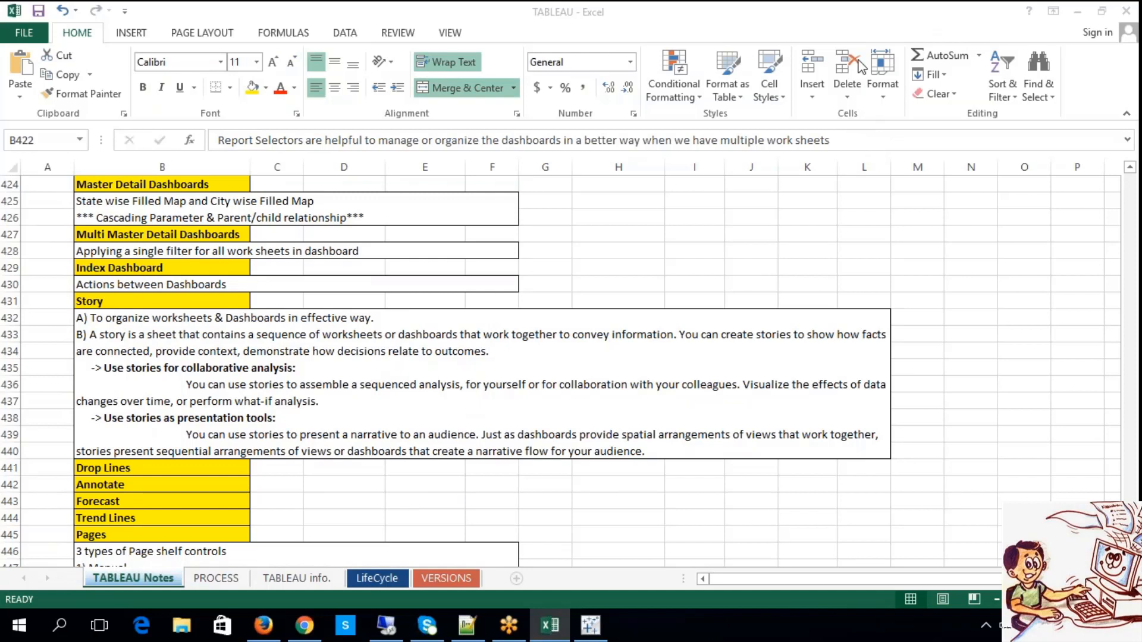
pyautogui.click(875, 257)
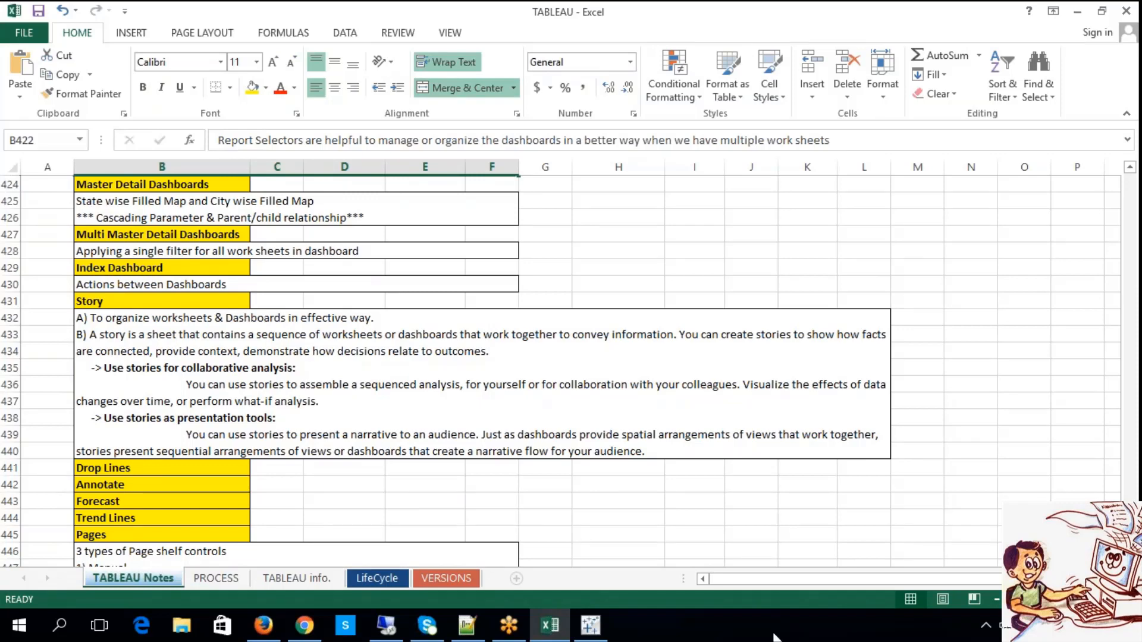
# Return to Tableau and add a new worksheet after the RS dashboard.
pyautogui.click(592, 625)
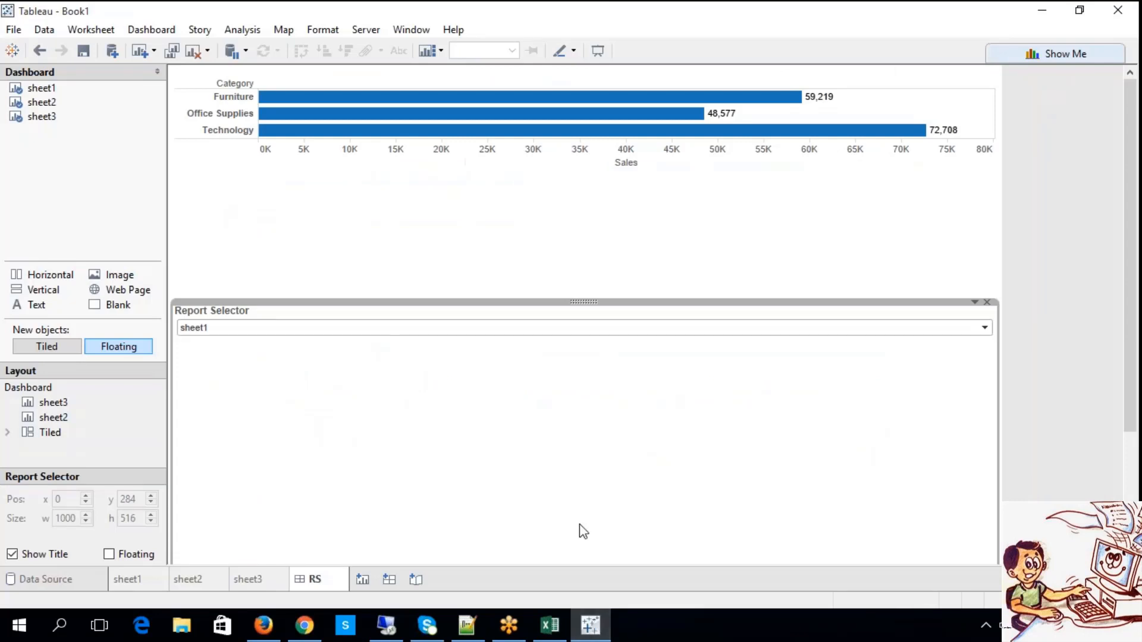
pyautogui.click(364, 580)
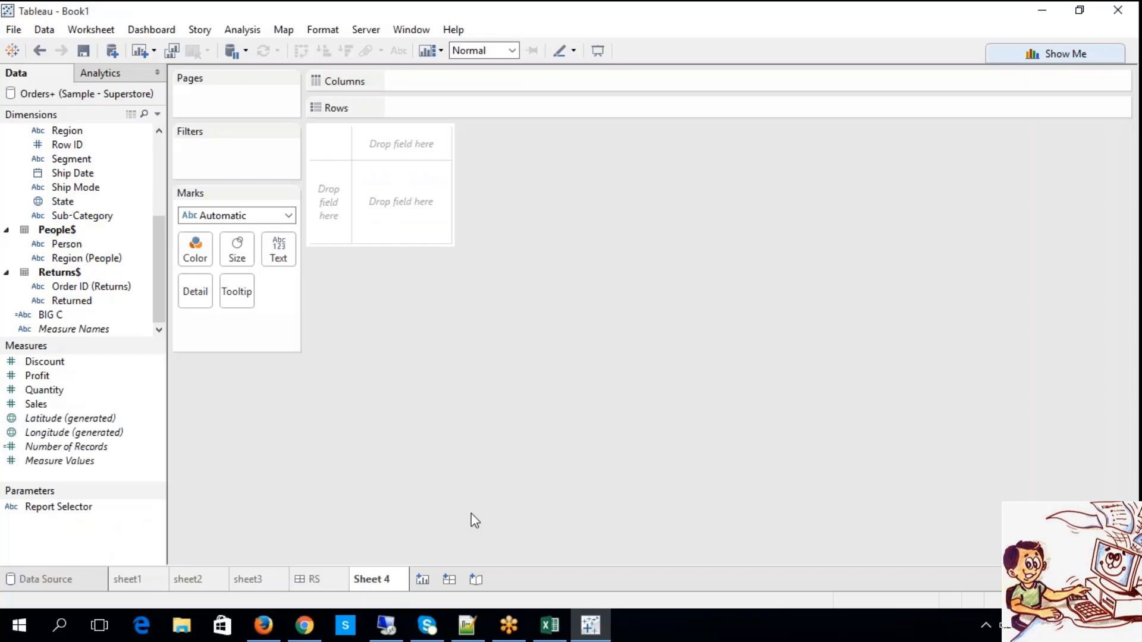
# Switch to the Excel notes and read the Master Detail Dashboards entry on the state-wise and city-wise filled maps.
pyautogui.click(550, 625)
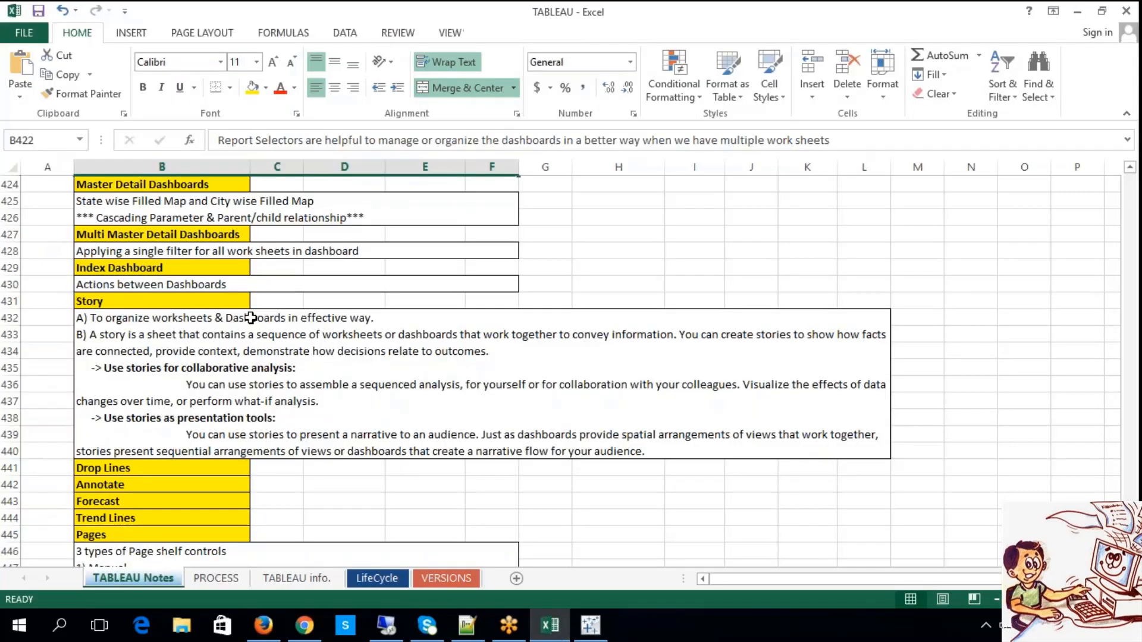
pyautogui.doubleClick(137, 201)
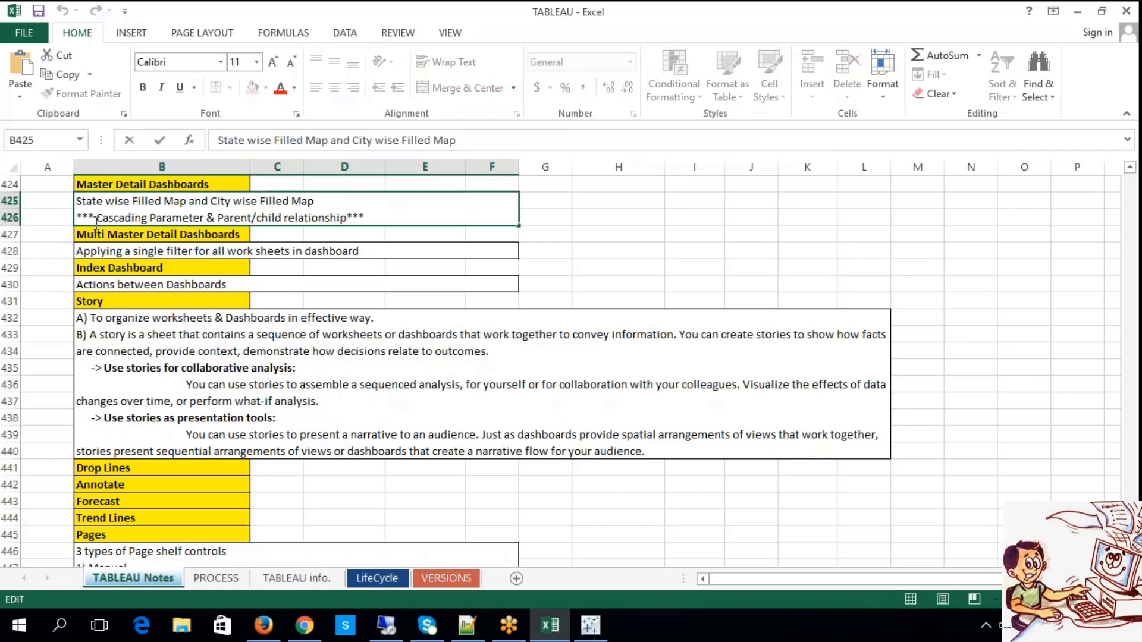
pyautogui.moveTo(130, 203); pyautogui.dragTo(181, 204)
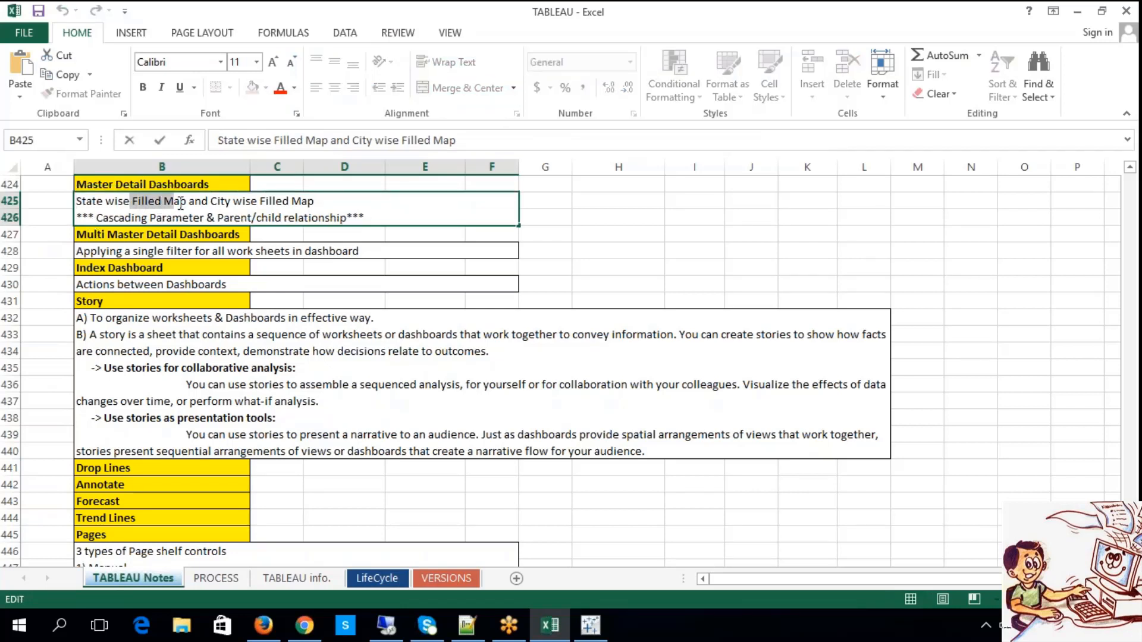
pyautogui.click(106, 205)
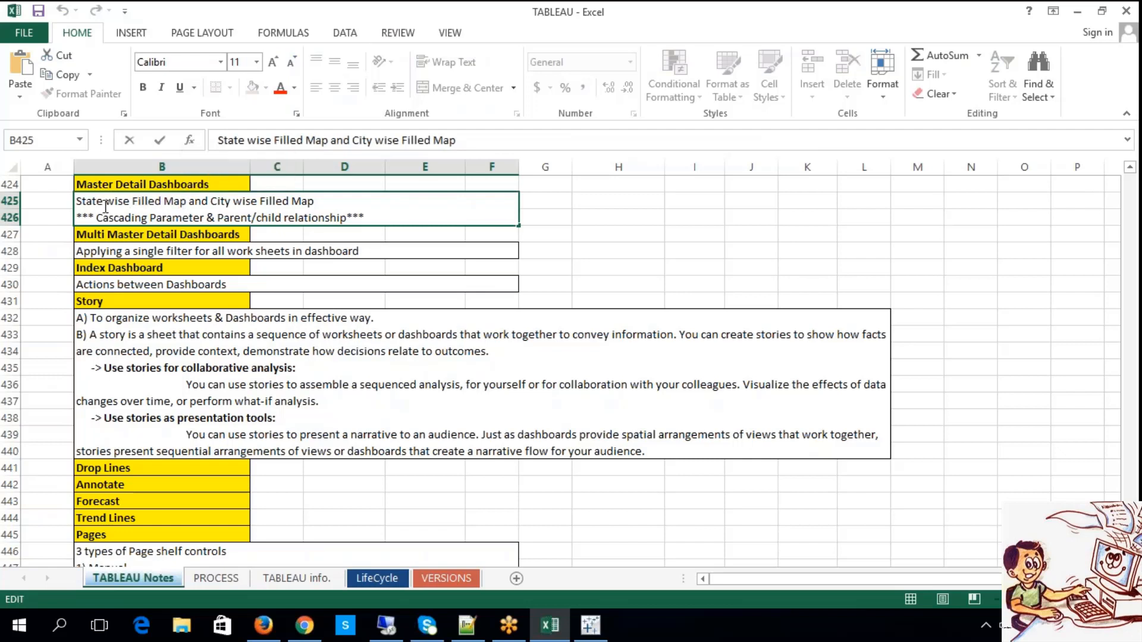
pyautogui.moveTo(106, 206); pyautogui.dragTo(75, 204)
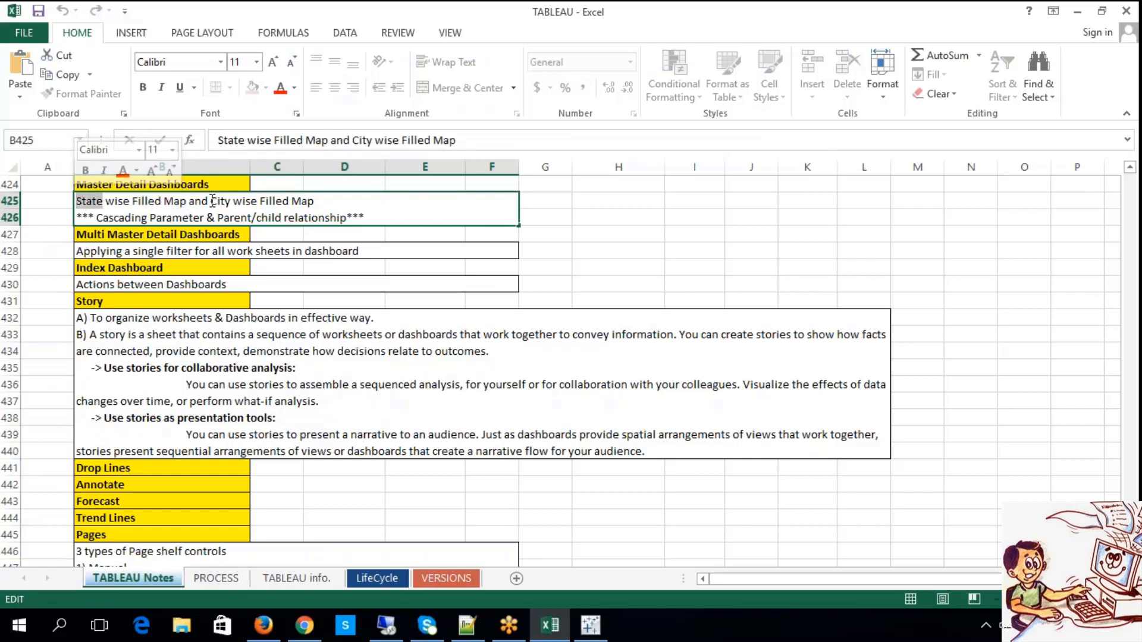
pyautogui.moveTo(212, 202); pyautogui.dragTo(231, 205)
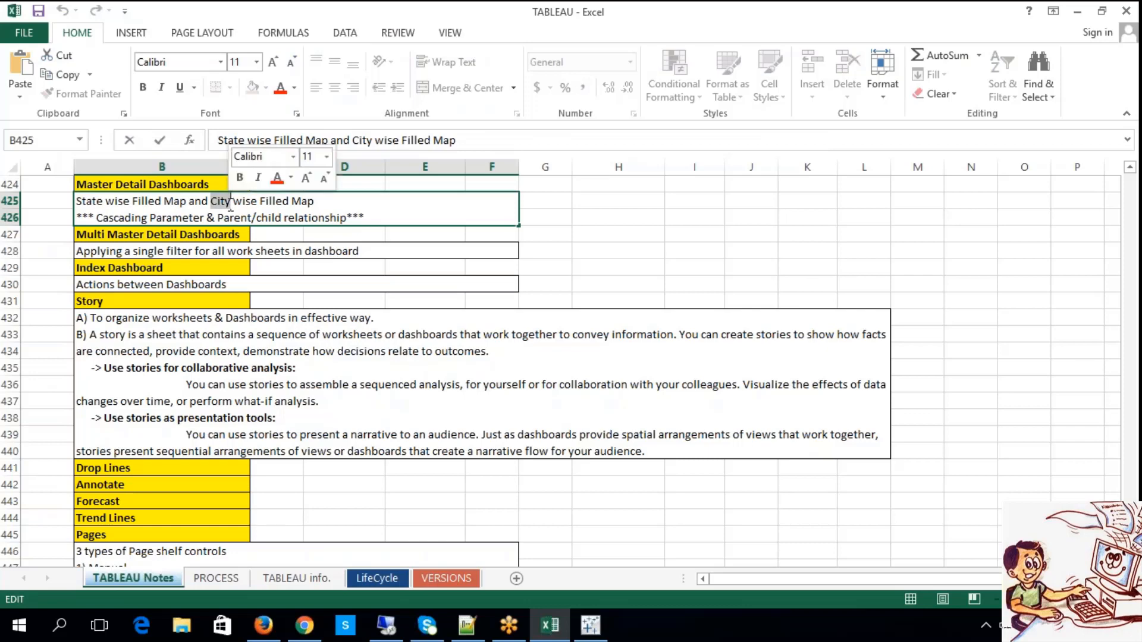
pyautogui.scroll(1, 231, 205)
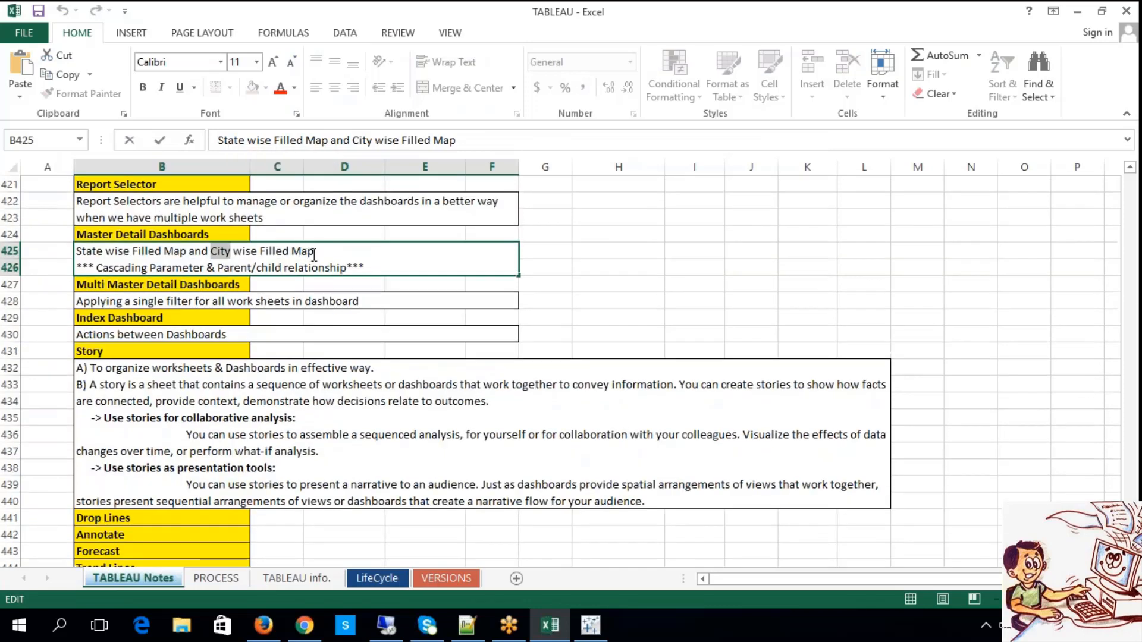
pyautogui.moveTo(314, 253); pyautogui.dragTo(260, 251)
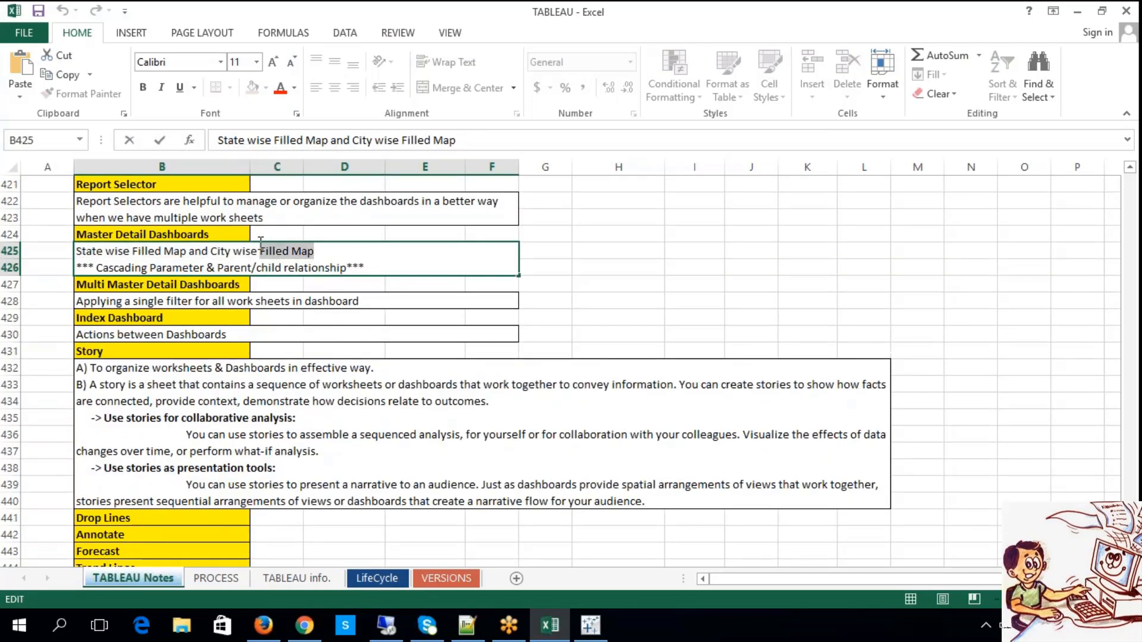
pyautogui.click(644, 284)
pyautogui.scroll(-1, 582, 255)
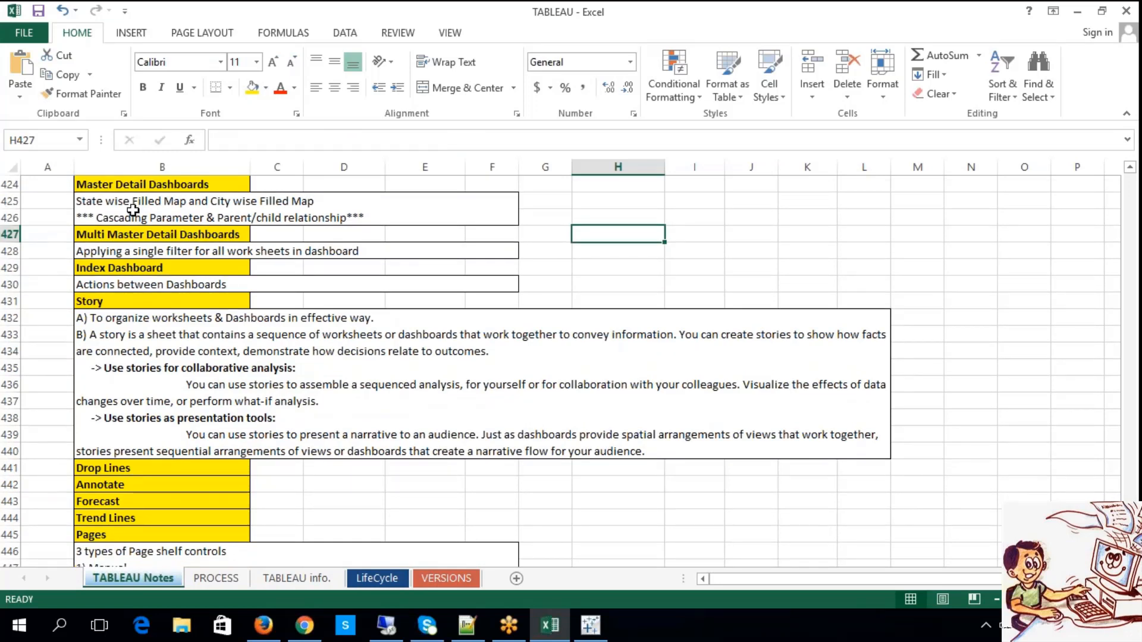
pyautogui.click(470, 205)
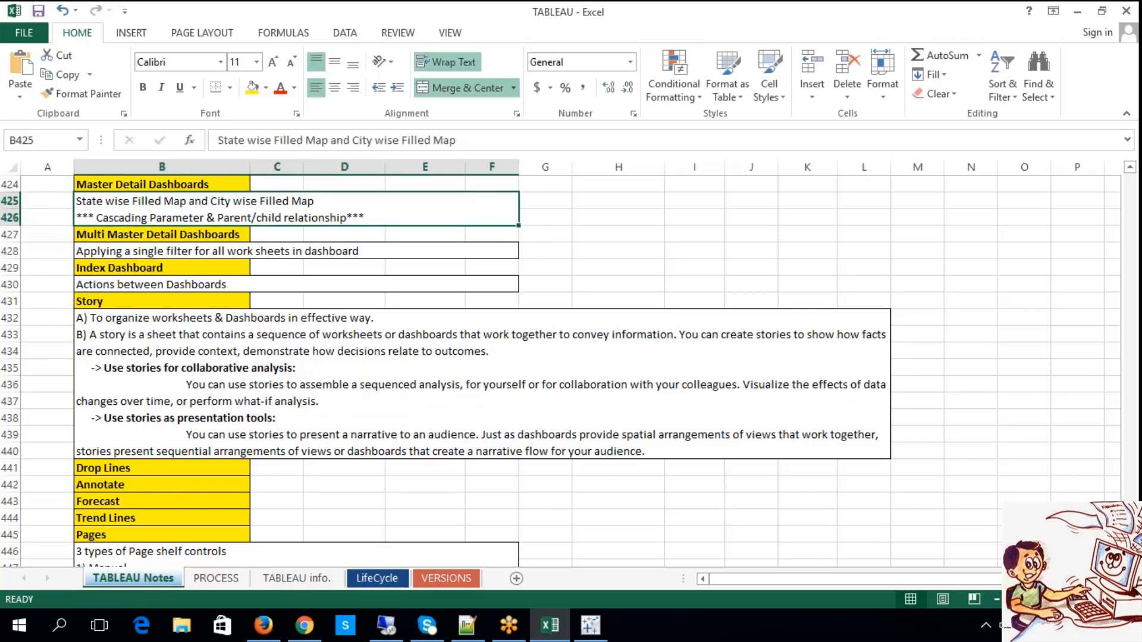
# Return to Tableau and chart sales by state, with State on Rows and Sales on Columns.
pyautogui.click(602, 618)
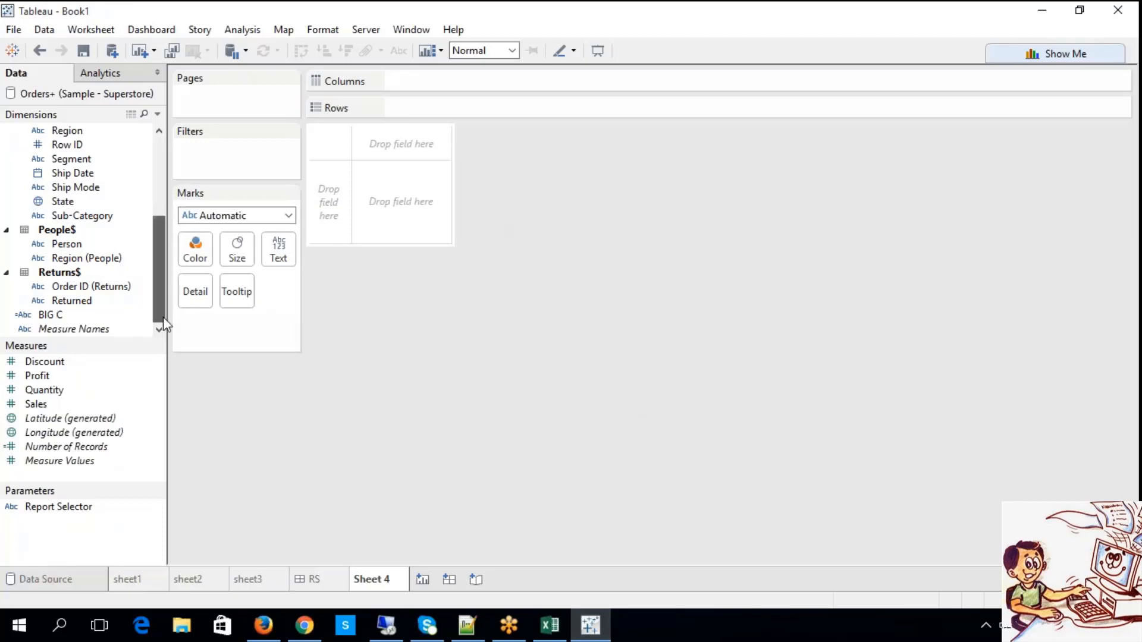
pyautogui.moveTo(164, 323); pyautogui.dragTo(164, 205)
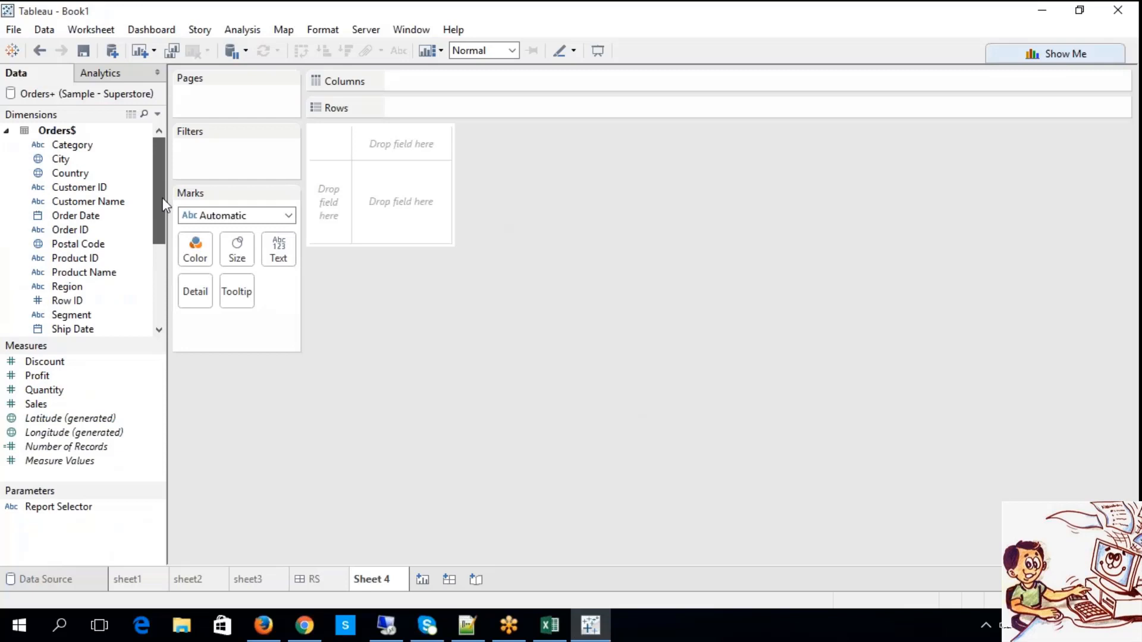
pyautogui.scroll(-1, 154, 235)
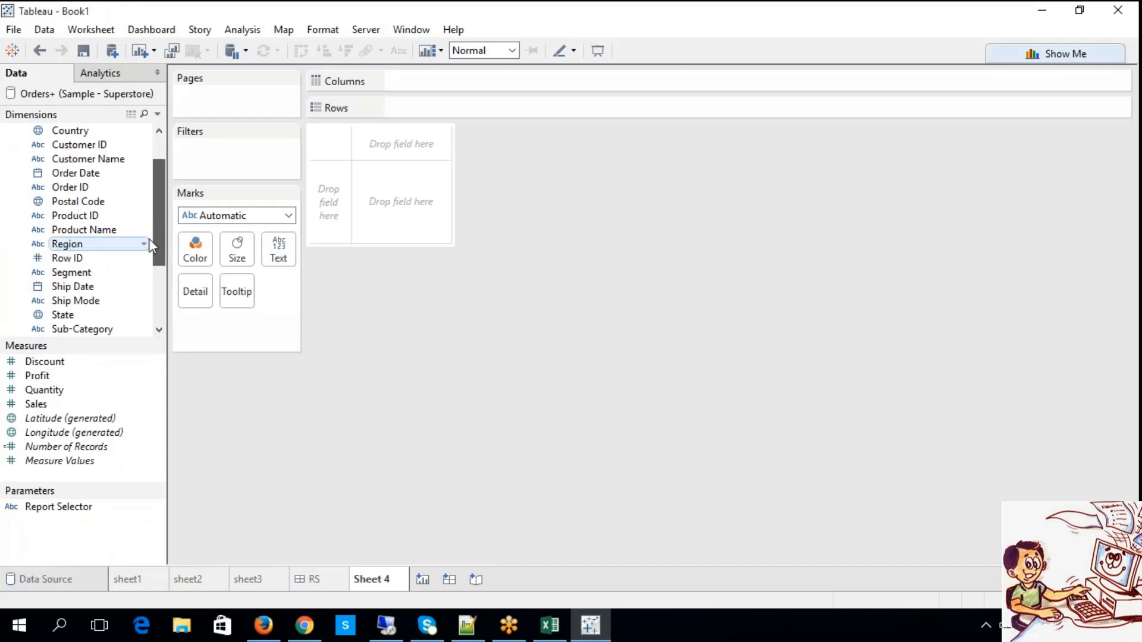
pyautogui.scroll(1, 152, 220)
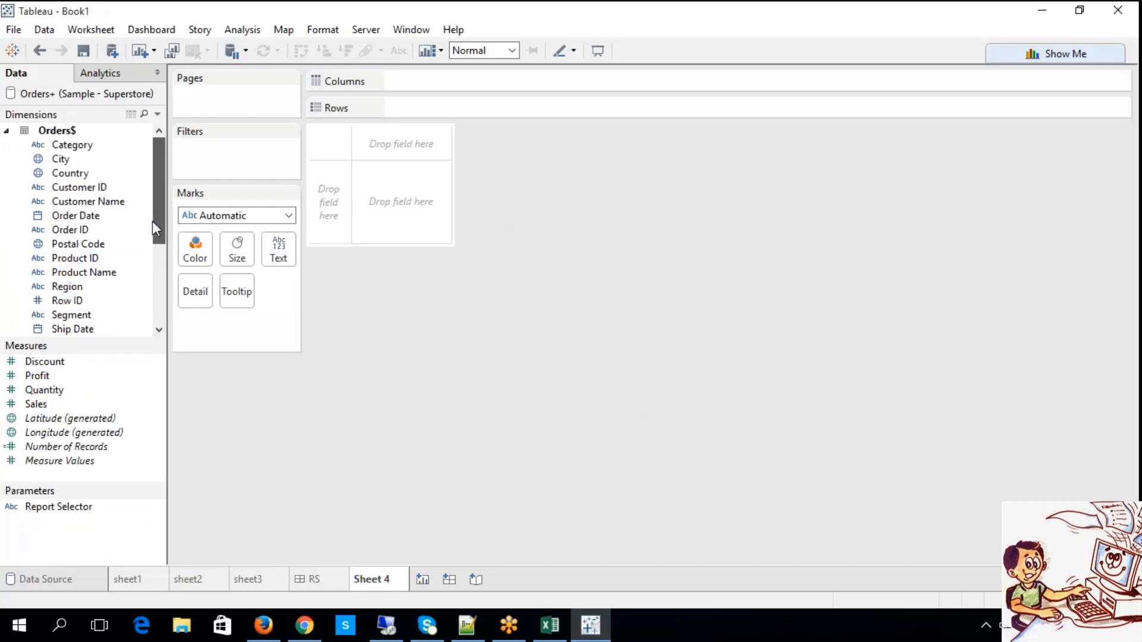
pyautogui.scroll(-1, 155, 242)
pyautogui.scroll(-1, 155, 242)
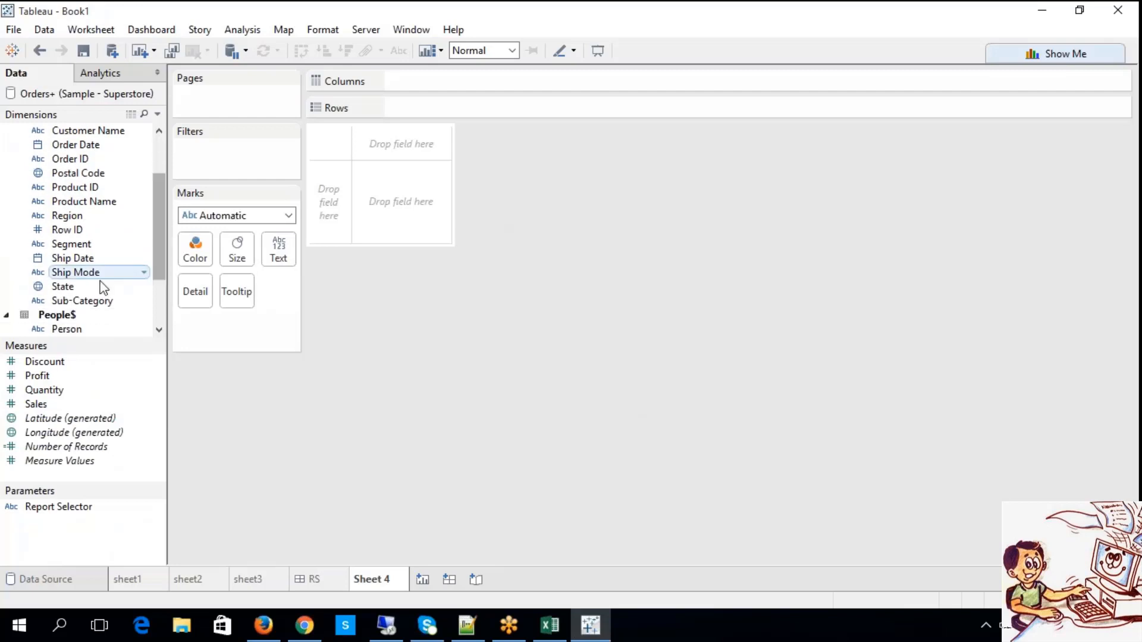
pyautogui.moveTo(102, 286); pyautogui.dragTo(396, 108)
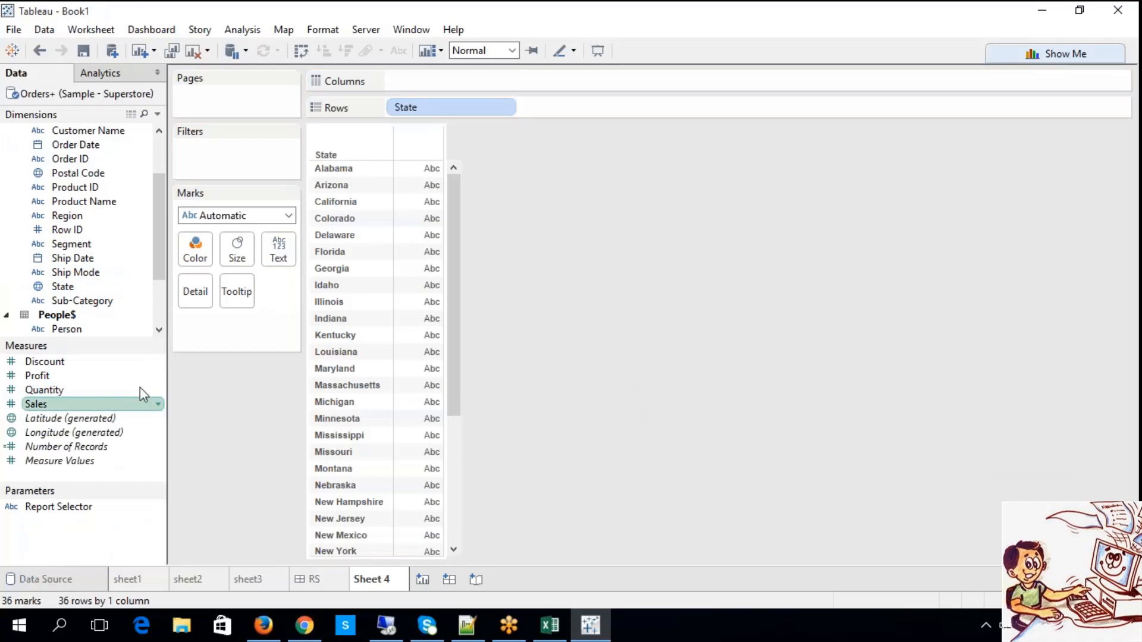
pyautogui.moveTo(141, 399); pyautogui.dragTo(420, 81)
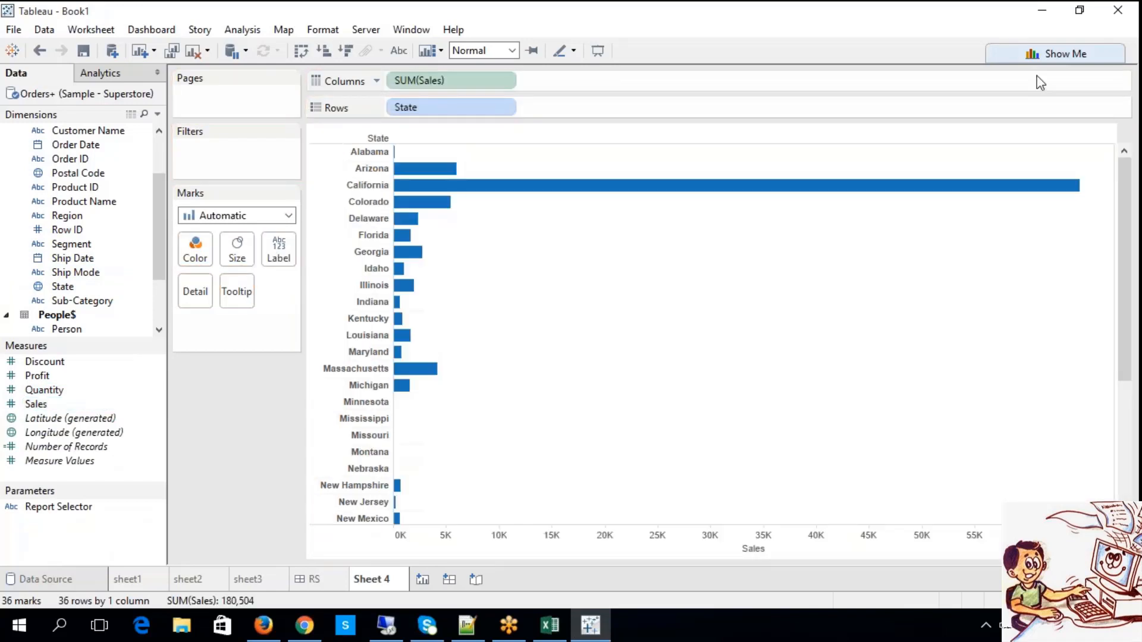
# Convert the state sales chart to a filled map with Show Me and place Country on Rows before Latitude (generated).
pyautogui.click(1050, 55)
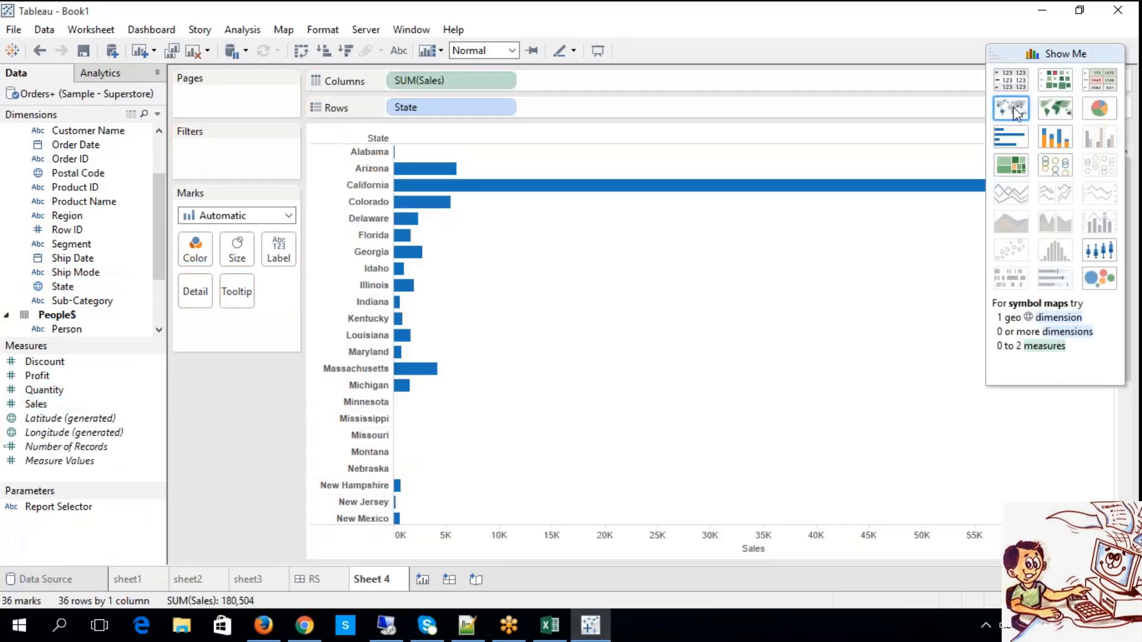
pyautogui.click(1053, 116)
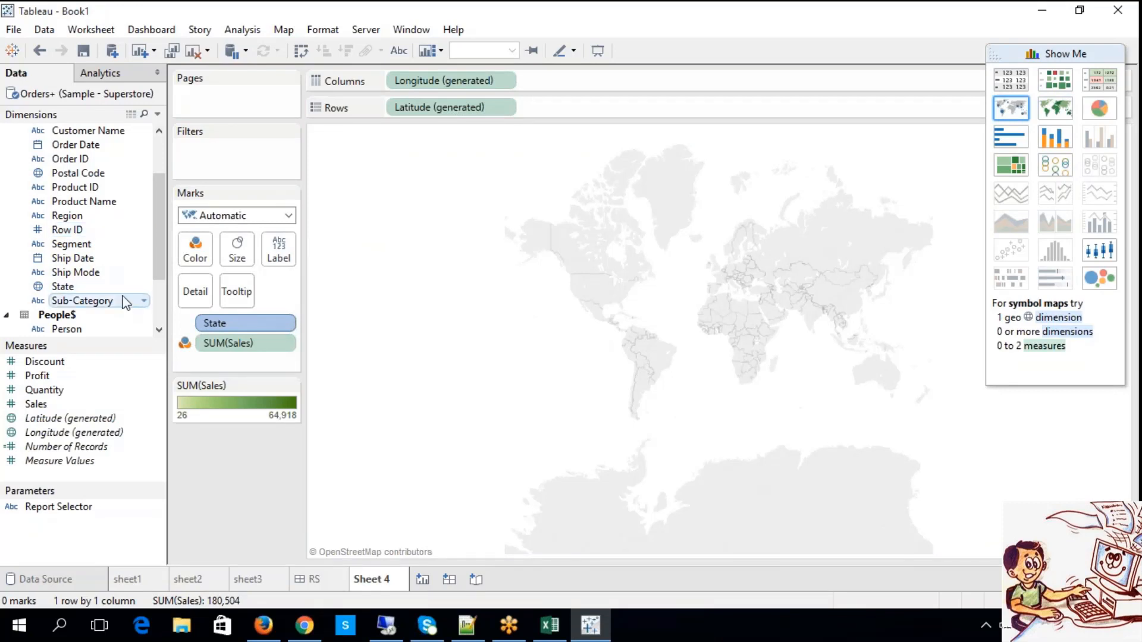
pyautogui.moveTo(155, 238); pyautogui.dragTo(167, 198)
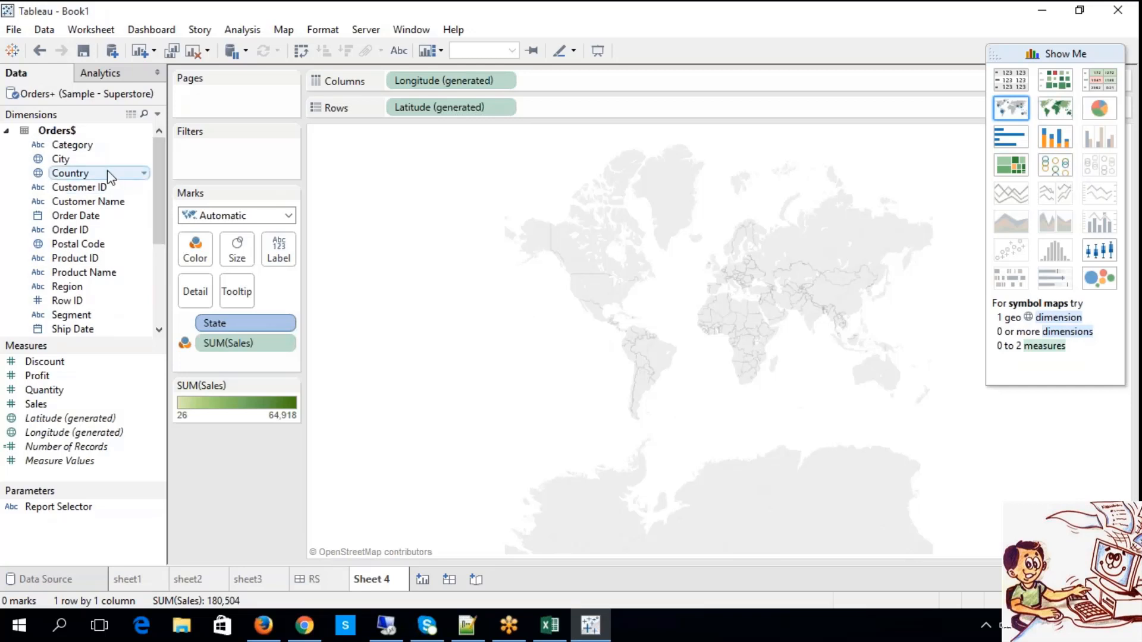
pyautogui.moveTo(107, 173); pyautogui.dragTo(563, 118)
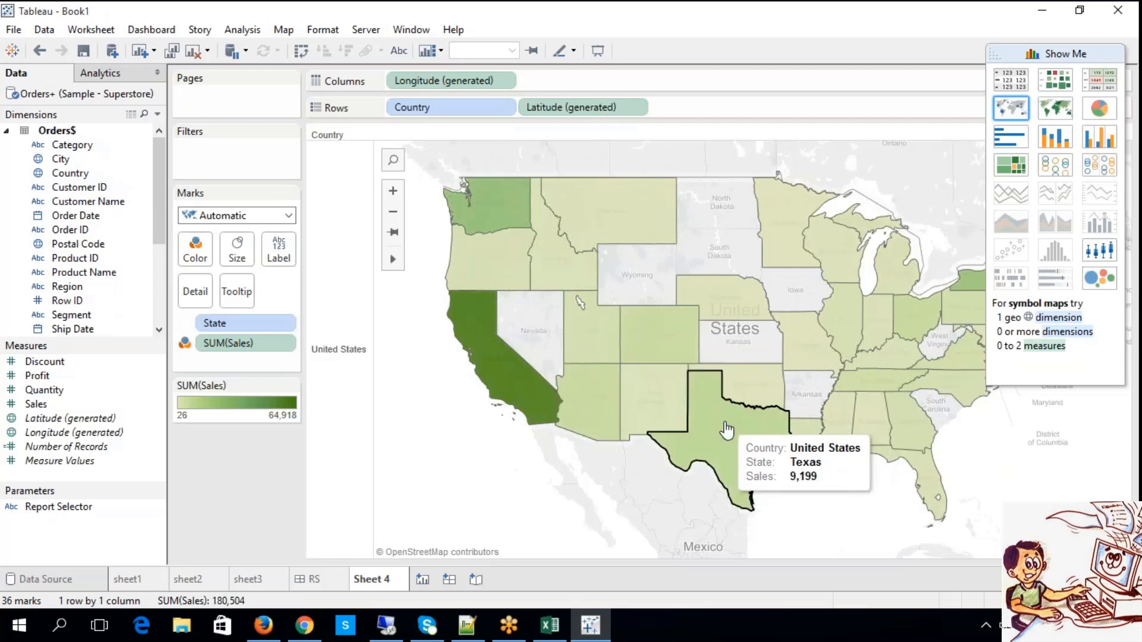
# Inspect individual states on the filled sales map by selecting them one at a time, ending on California.
pyautogui.click(726, 429)
pyautogui.click(599, 402)
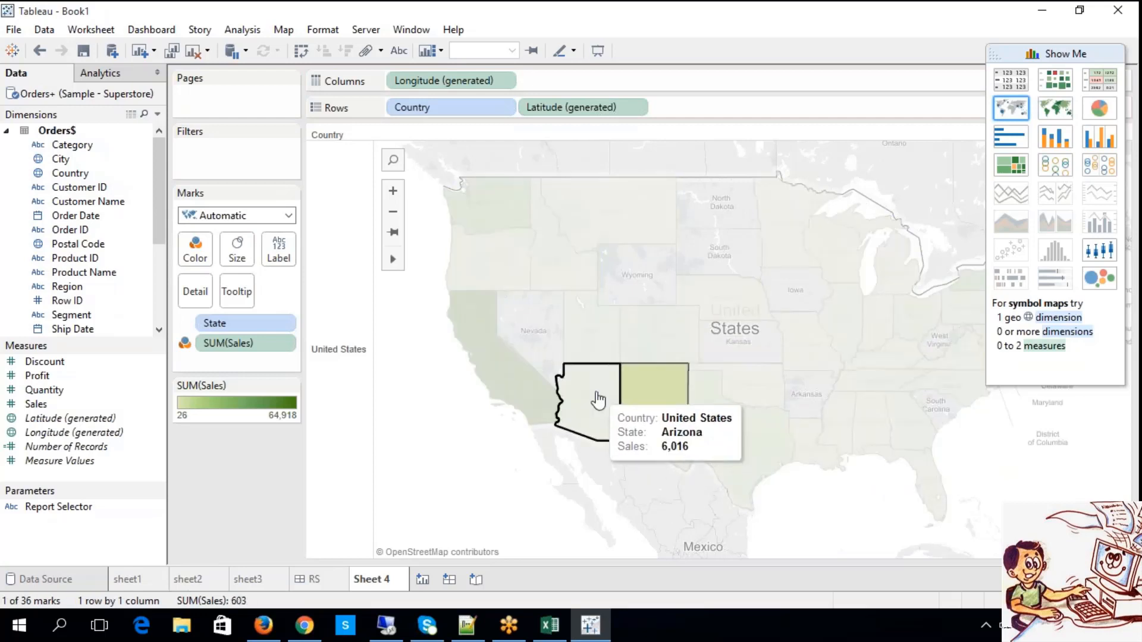
pyautogui.click(538, 378)
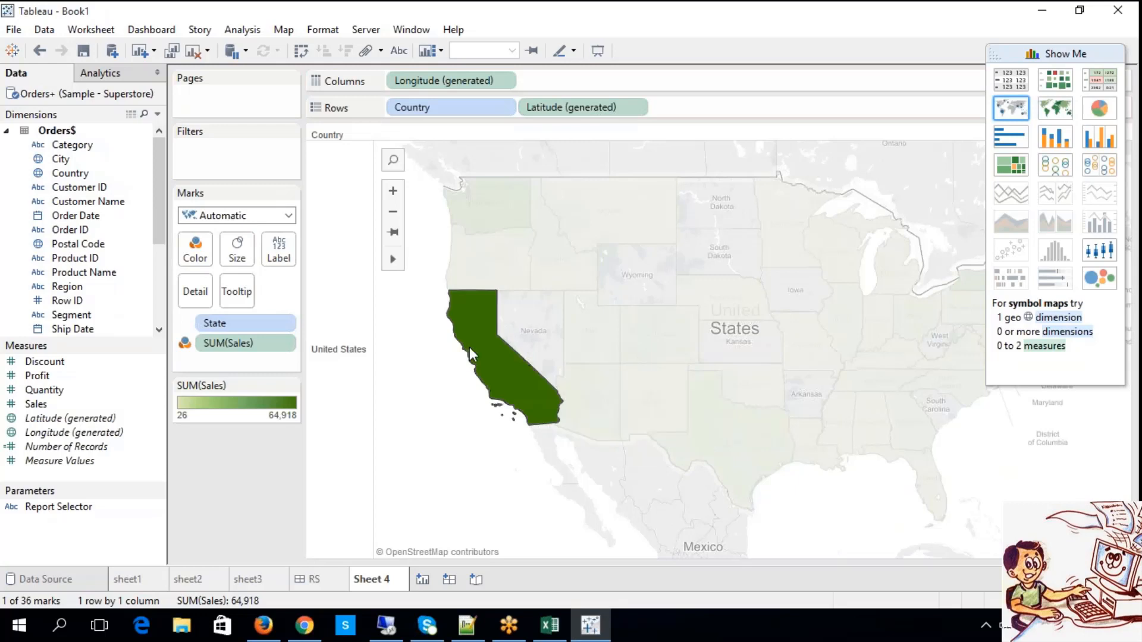
# Rename the filled sales map's worksheet, Sheet 4, to Country.
pyautogui.rightClick(373, 579)
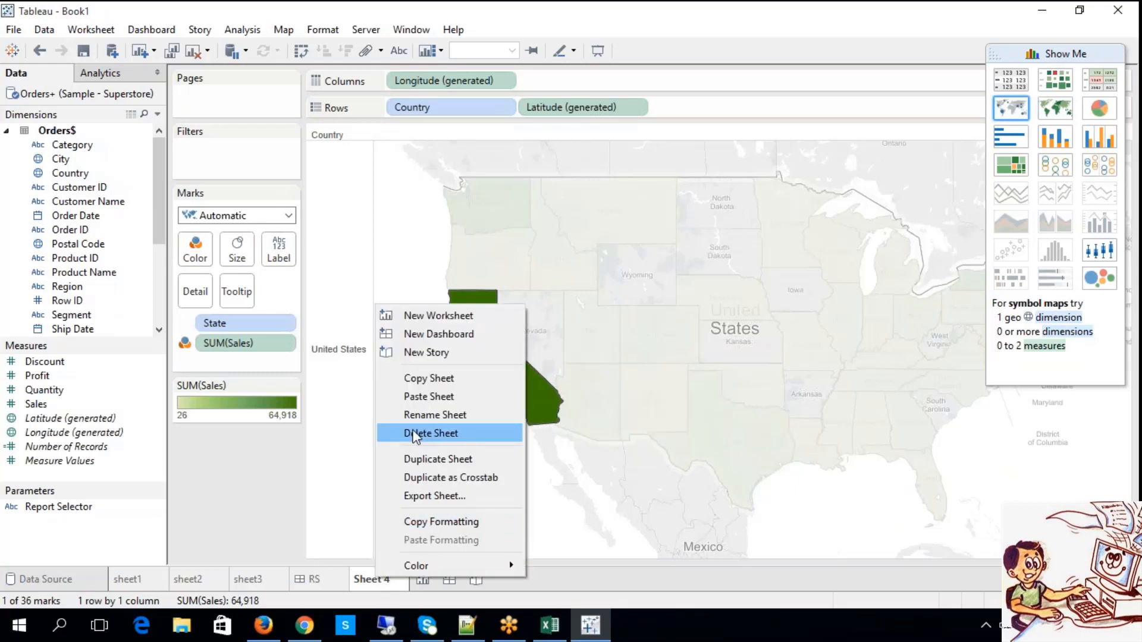
pyautogui.click(427, 415)
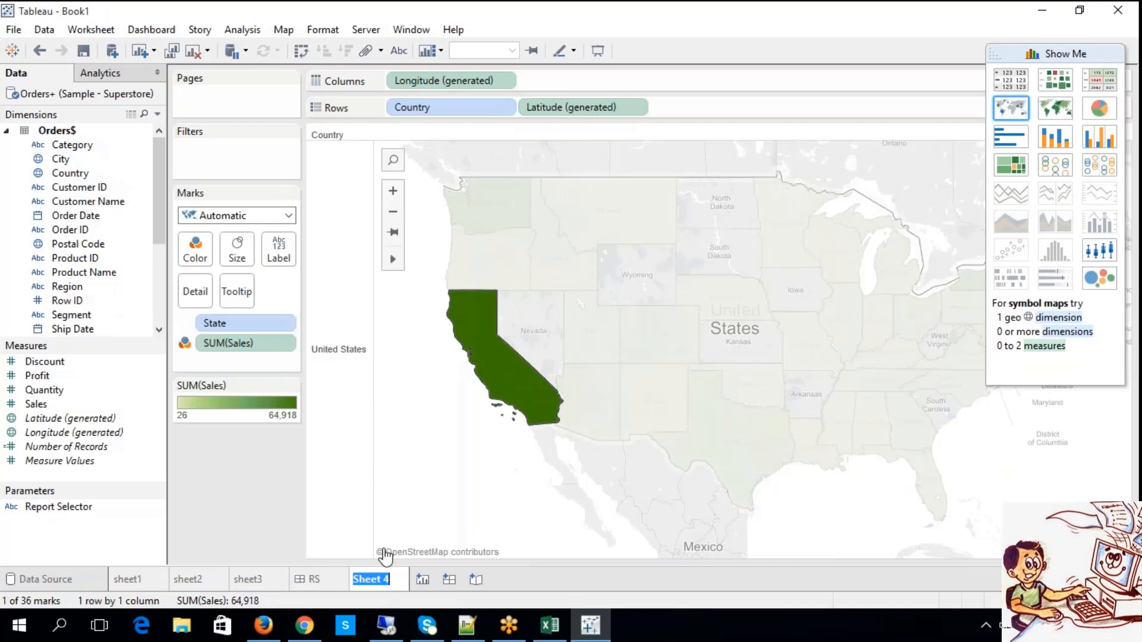
pyautogui.write('Country')
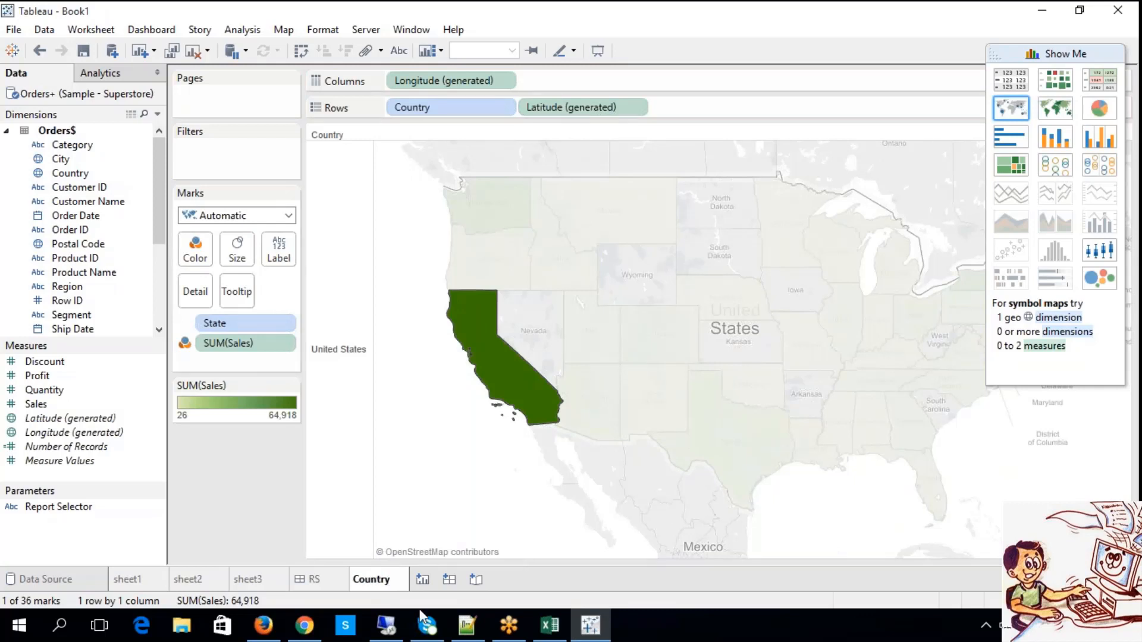
# Add a new worksheet and name it "states & cities".
pyautogui.click(422, 580)
pyautogui.rightClick(430, 582)
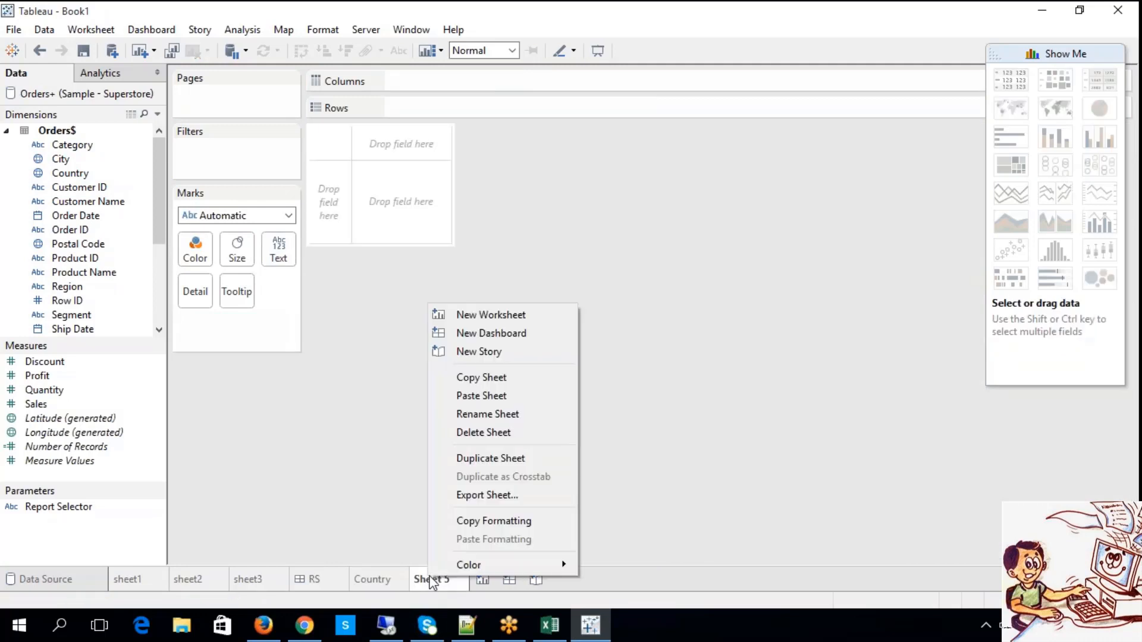
pyautogui.click(491, 416)
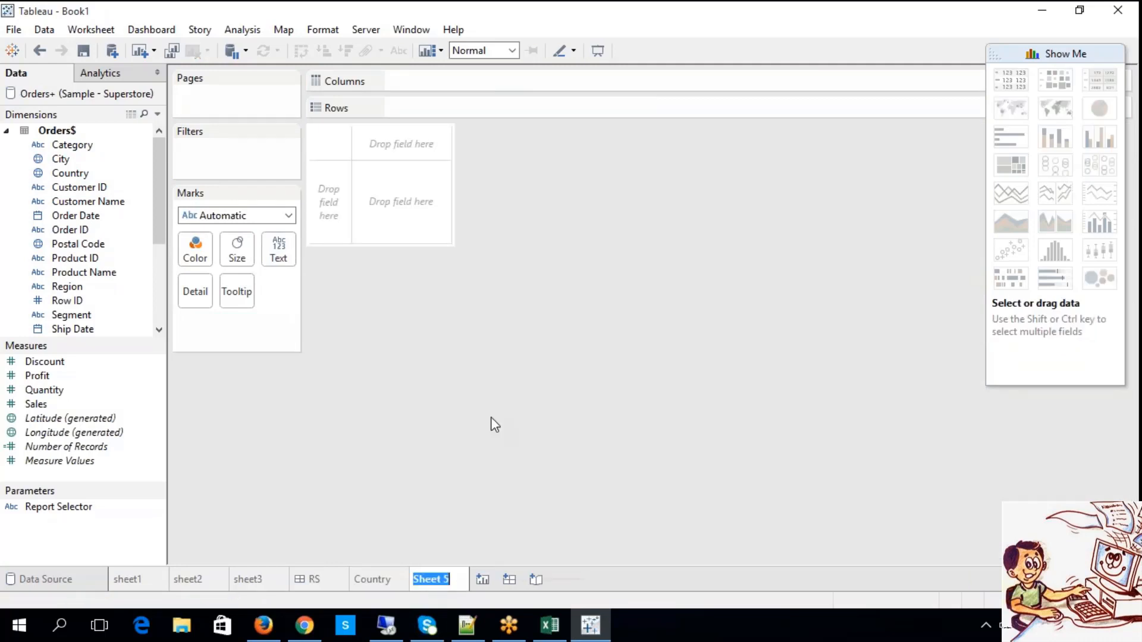
pyautogui.write('states & cities')
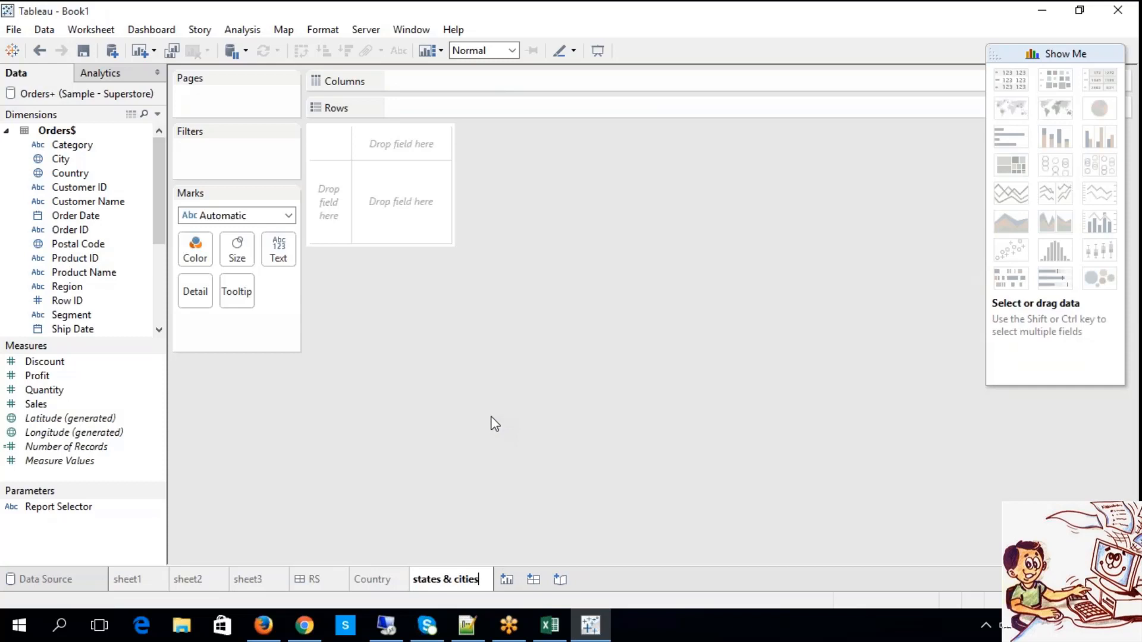
pyautogui.press('Return')
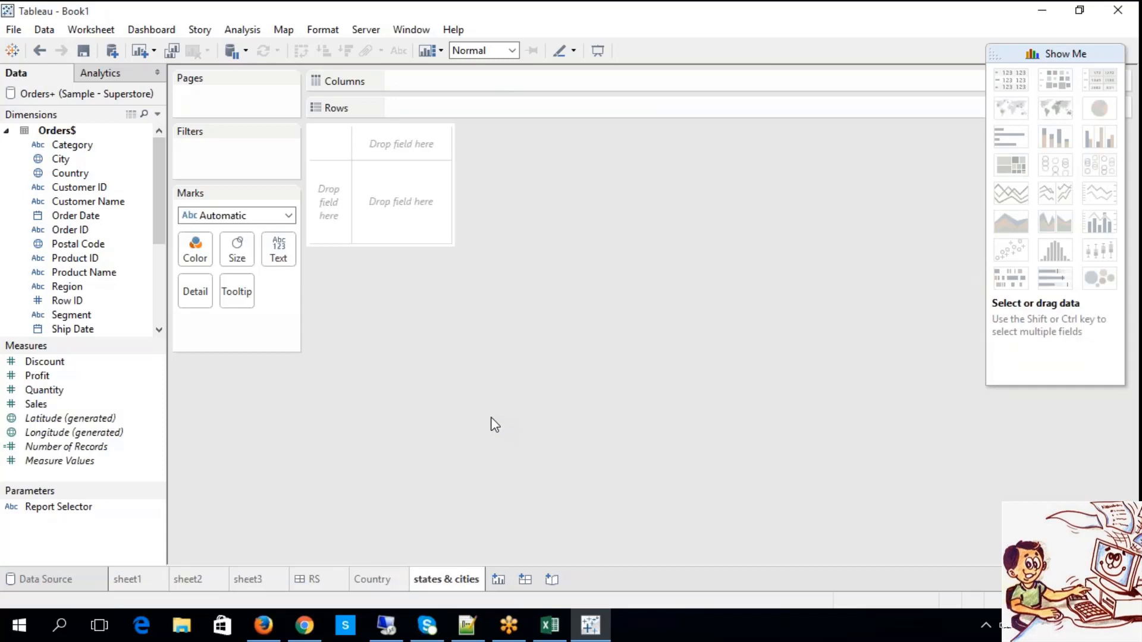
# Chart Sales by City and convert it with Show Me, trying the filled map and ending on the symbol map.
pyautogui.moveTo(89, 159); pyautogui.dragTo(440, 169)
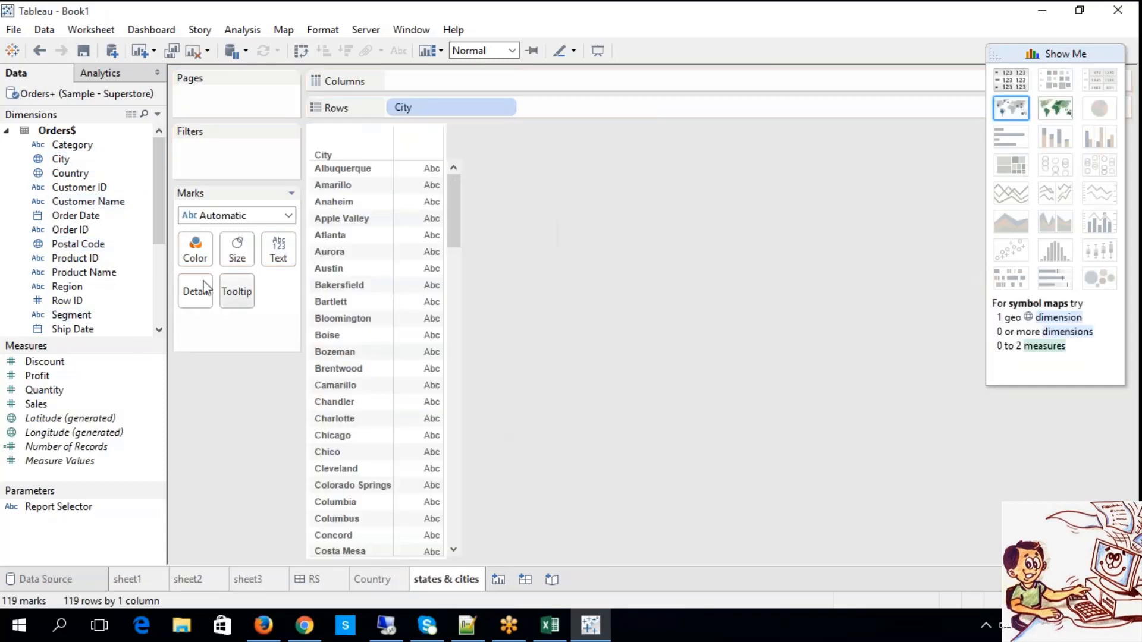
pyautogui.moveTo(84, 404)
pyautogui.mouseDown()
pyautogui.moveTo(408, 107)
pyautogui.moveTo(394, 83)
pyautogui.mouseUp()
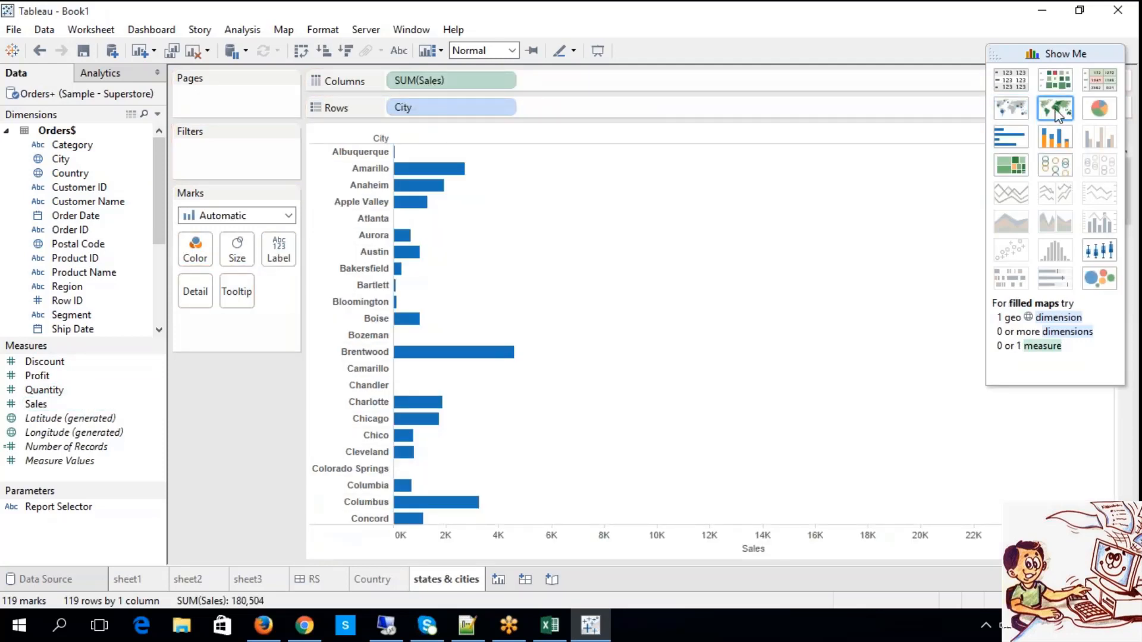
pyautogui.click(1021, 109)
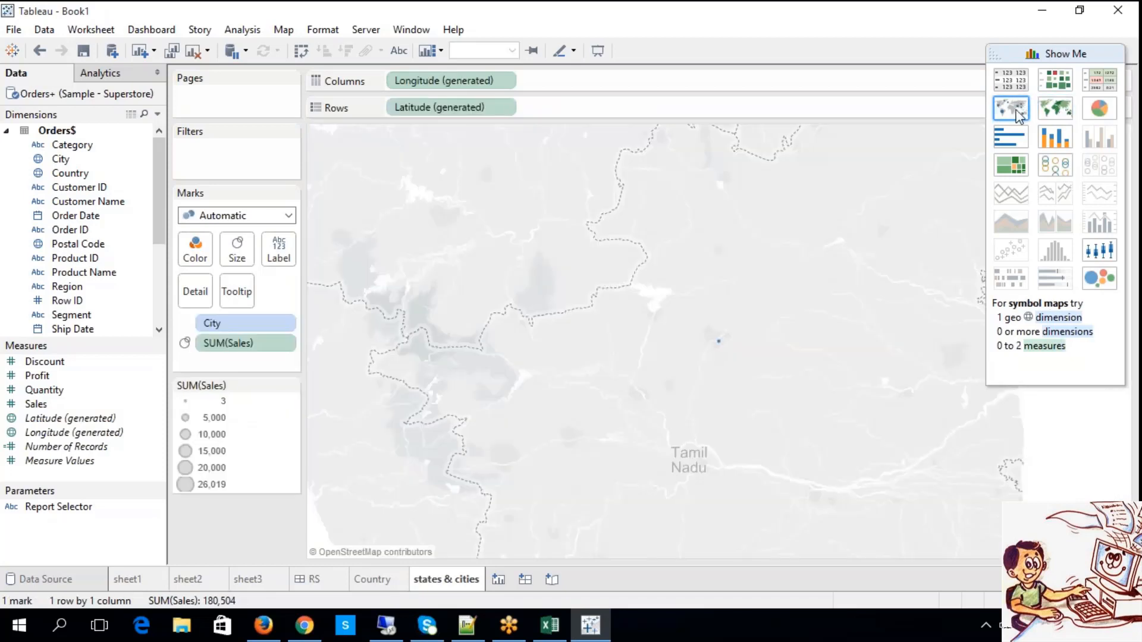
pyautogui.click(1048, 113)
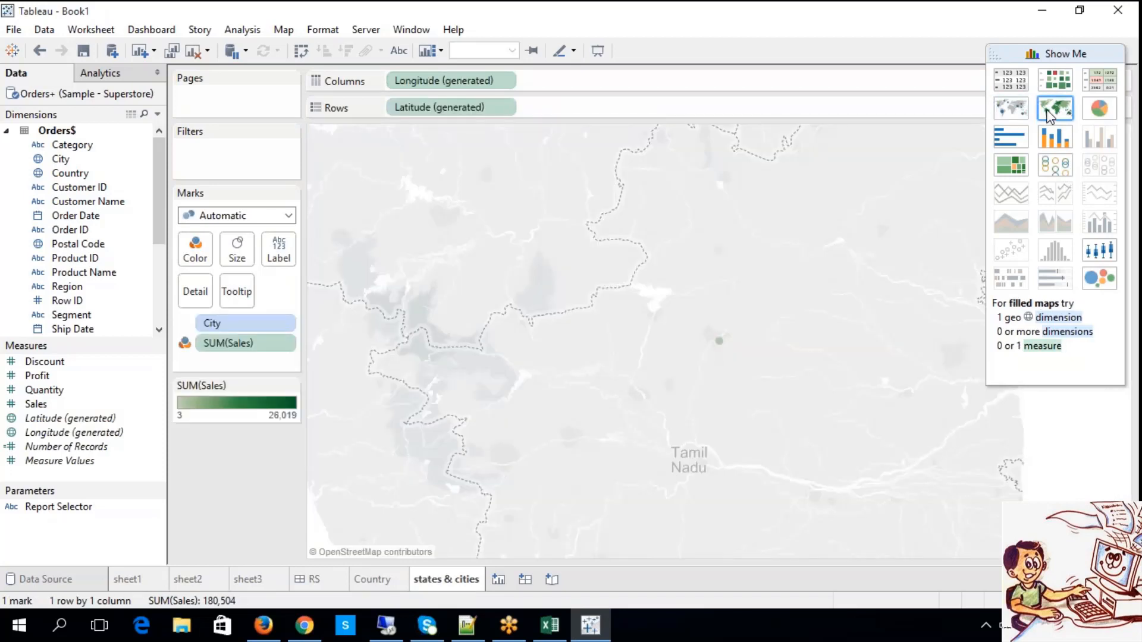
pyautogui.click(1011, 105)
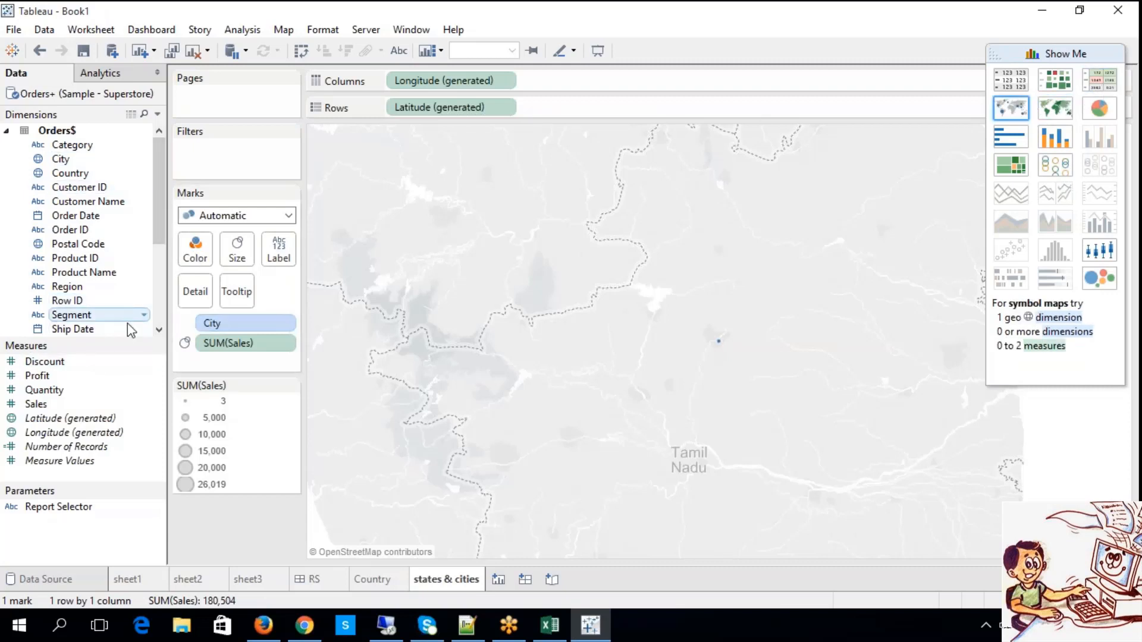
# Try State on Rows before Latitude (generated), convert the view to a filled map, and remove State again.
pyautogui.click(159, 321)
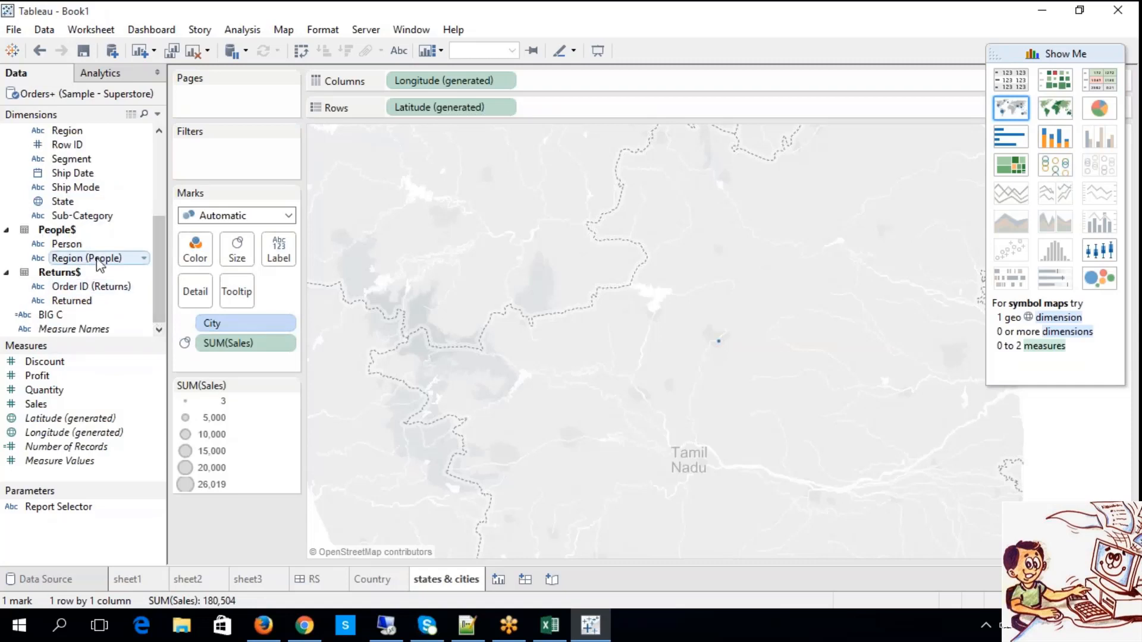
pyautogui.moveTo(83, 203); pyautogui.dragTo(390, 107)
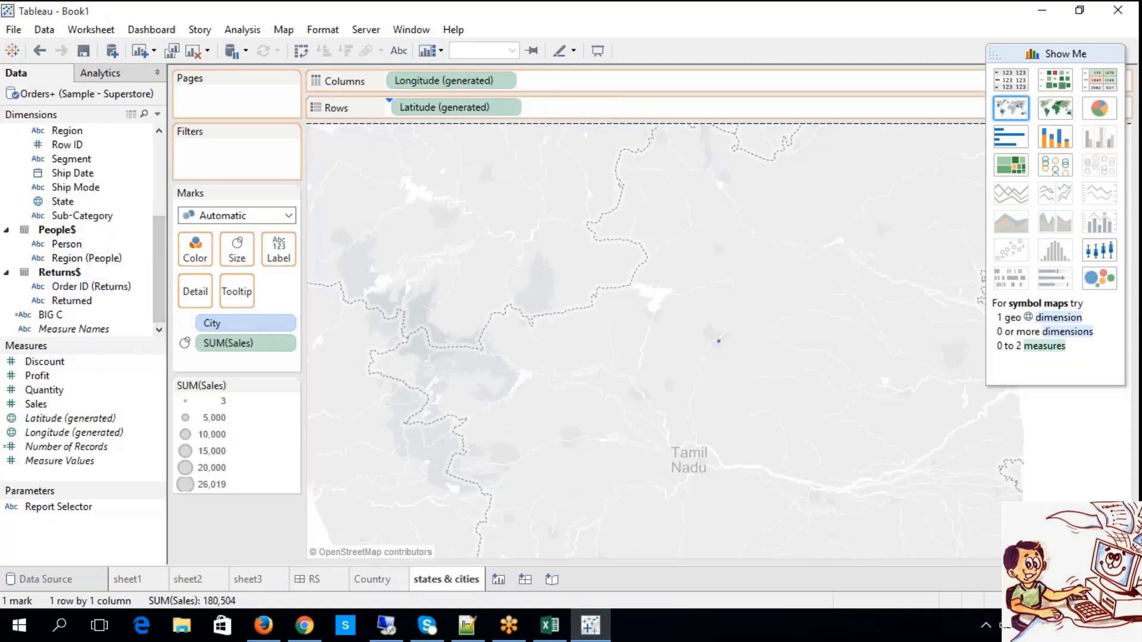
pyautogui.moveTo(550, 114); pyautogui.dragTo(550, 113)
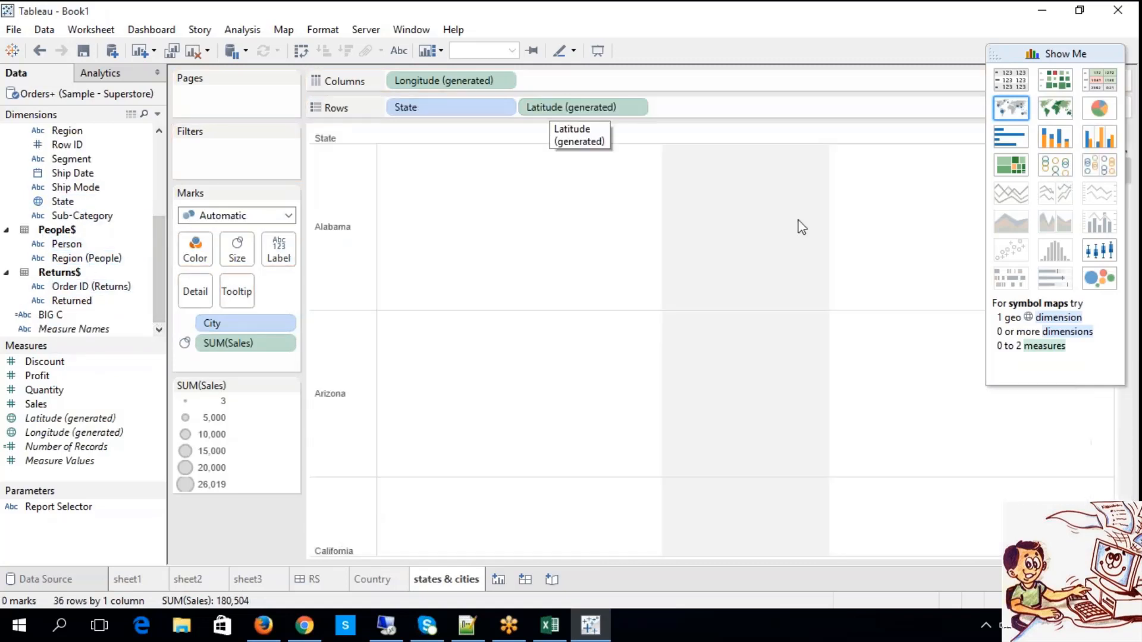
pyautogui.click(1063, 122)
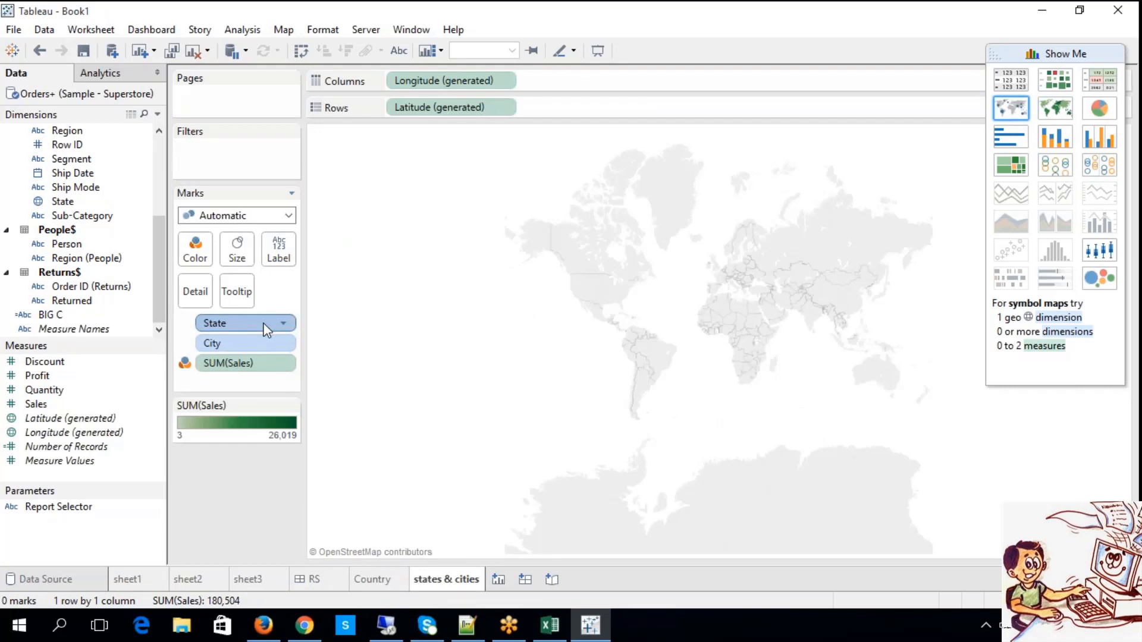
pyautogui.press('Delete')
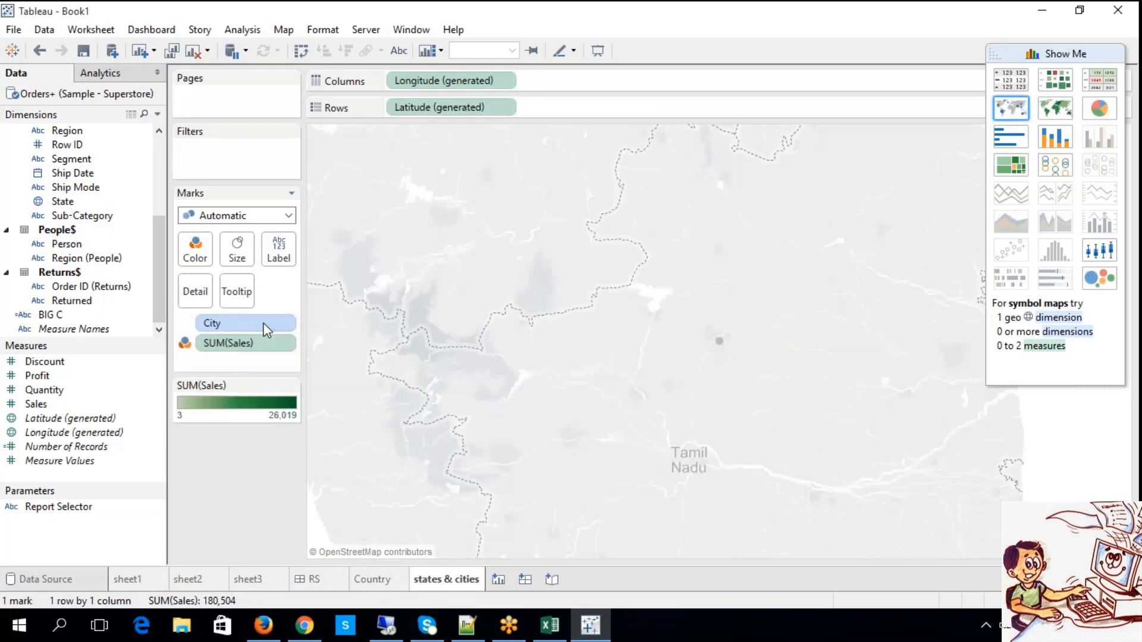
# Select the single city mark and examine where it lies on the world map.
pyautogui.click(723, 343)
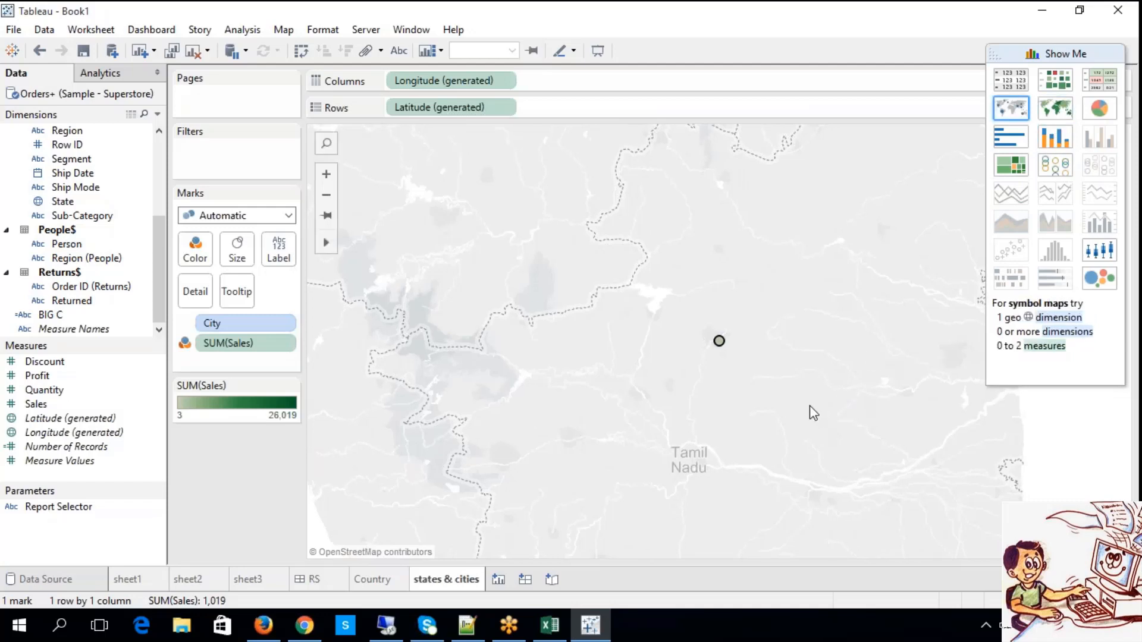
pyautogui.click(326, 195)
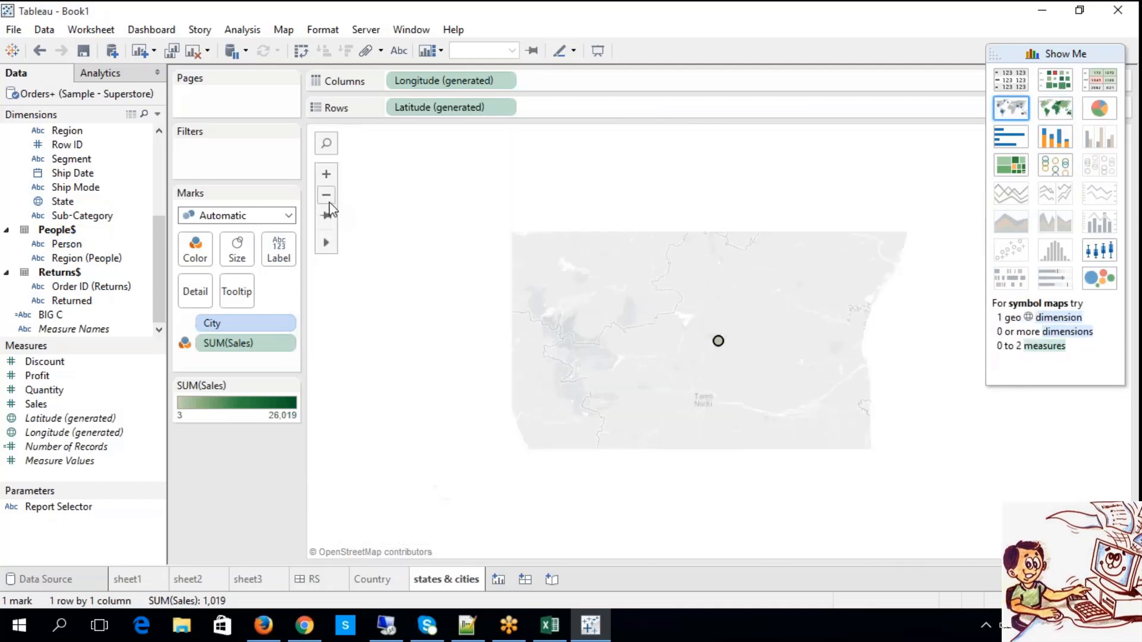
pyautogui.click(327, 201)
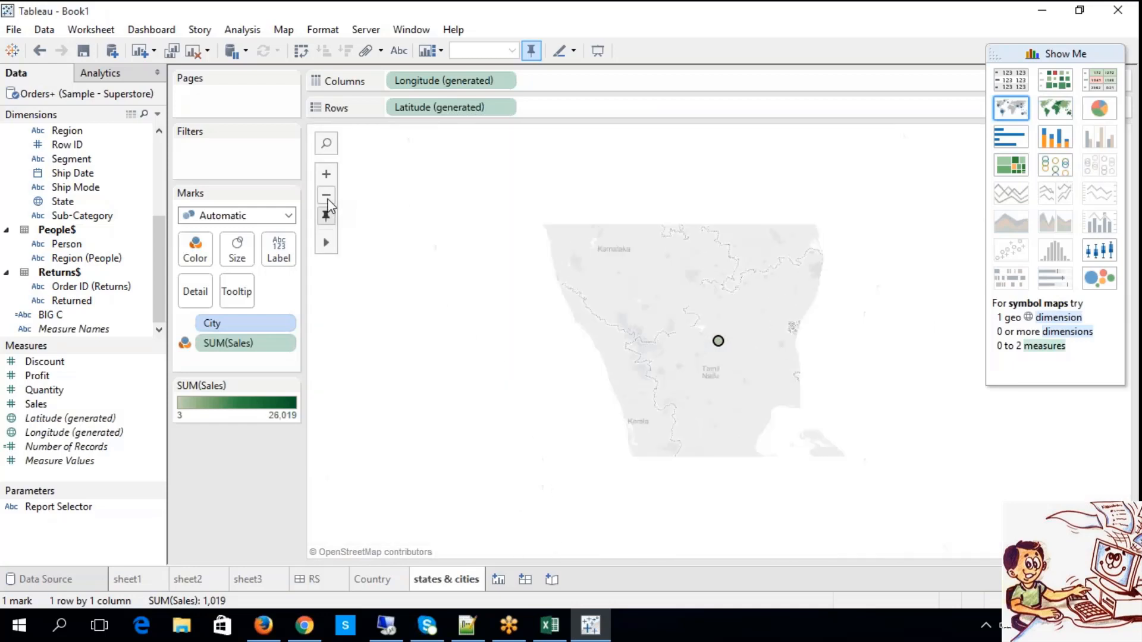
pyautogui.click(327, 201)
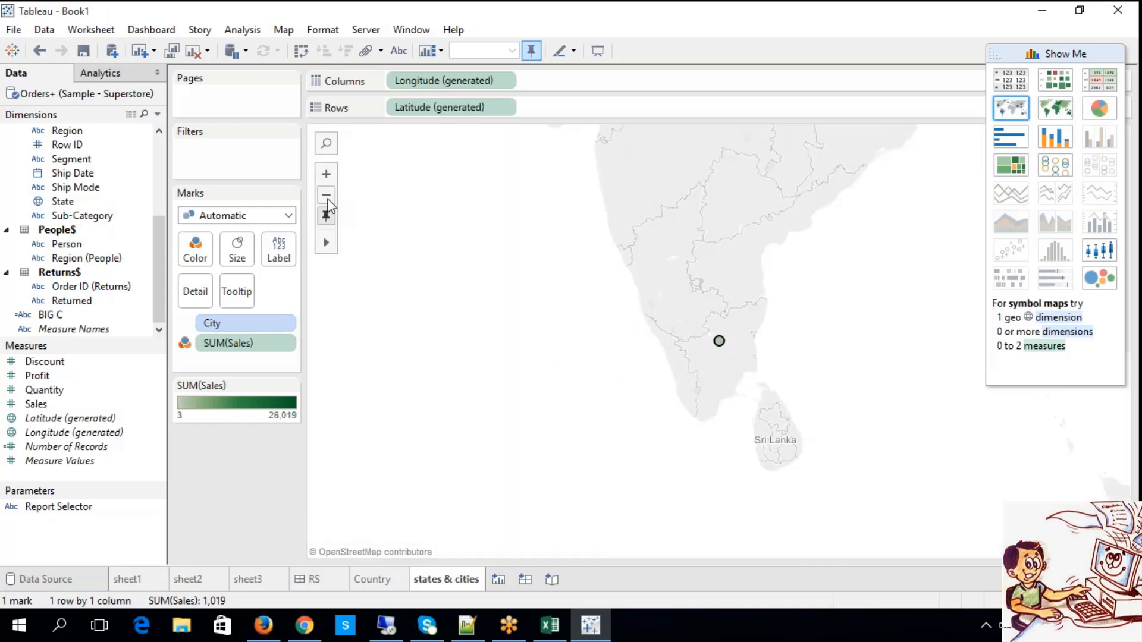
pyautogui.click(328, 201)
pyautogui.click(327, 202)
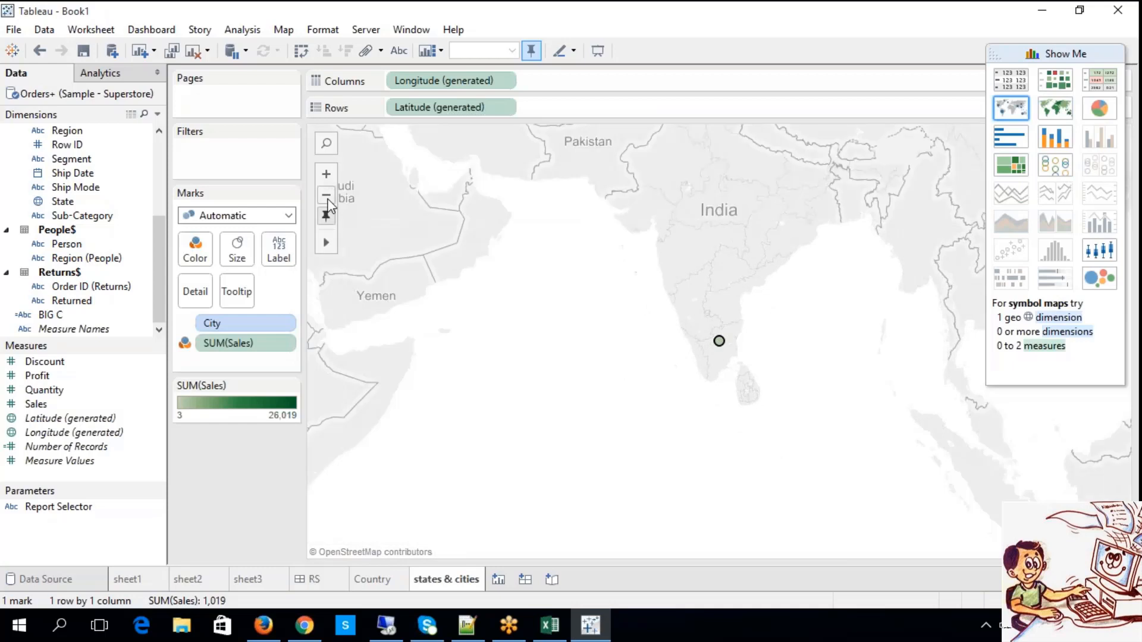
pyautogui.click(327, 201)
pyautogui.click(328, 201)
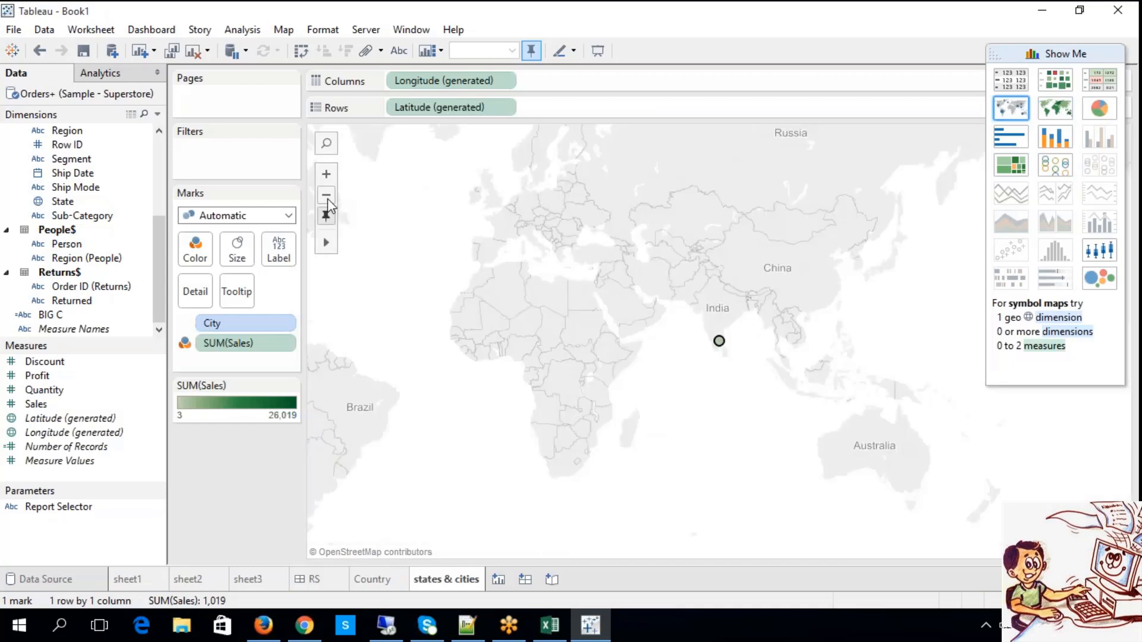
pyautogui.click(327, 201)
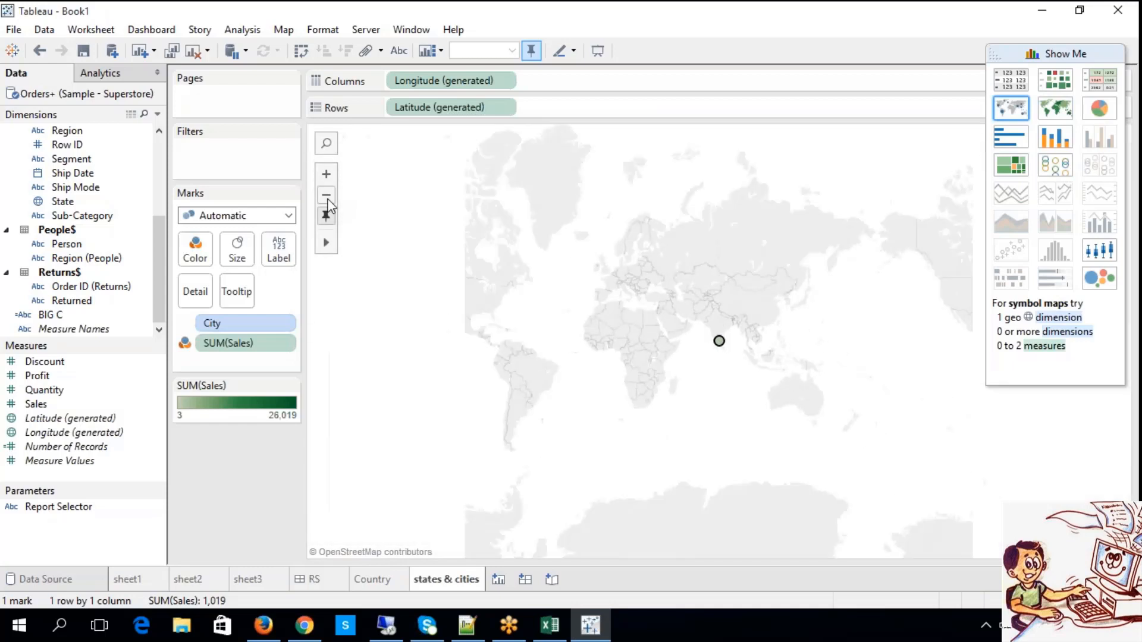
pyautogui.click(327, 201)
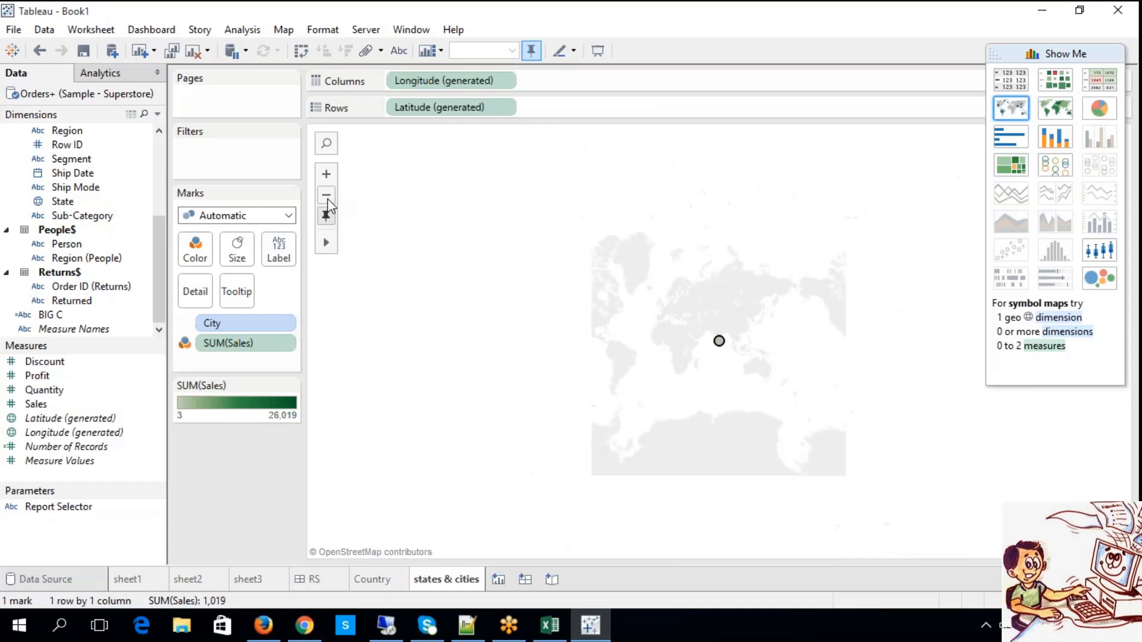
pyautogui.click(325, 178)
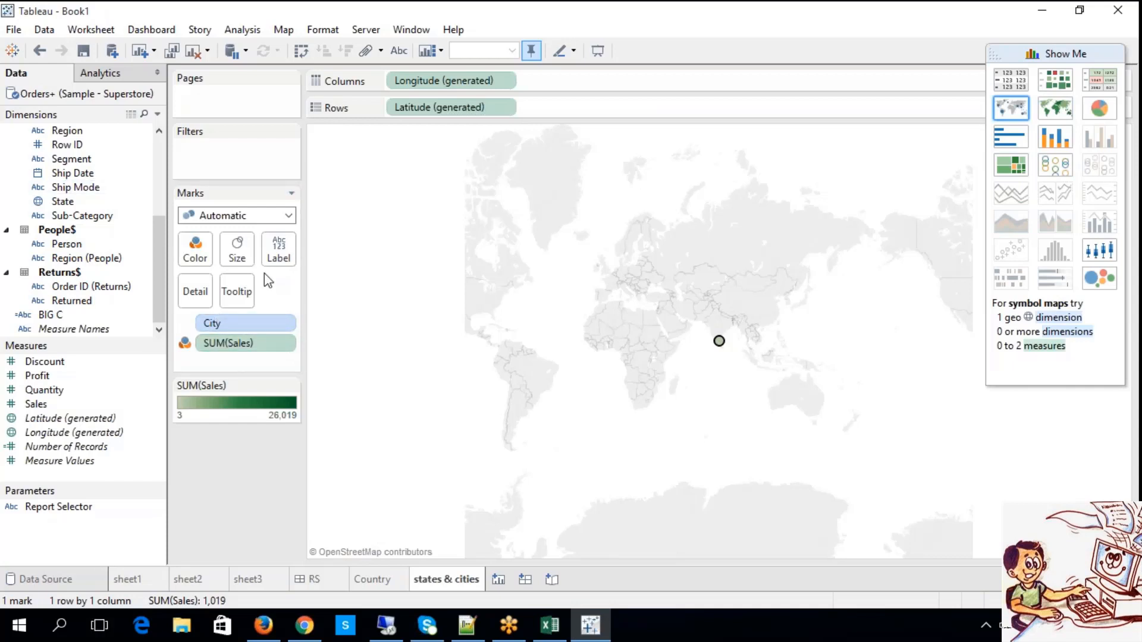
# Go back to the Country worksheet and remove Country from Rows.
pyautogui.click(371, 580)
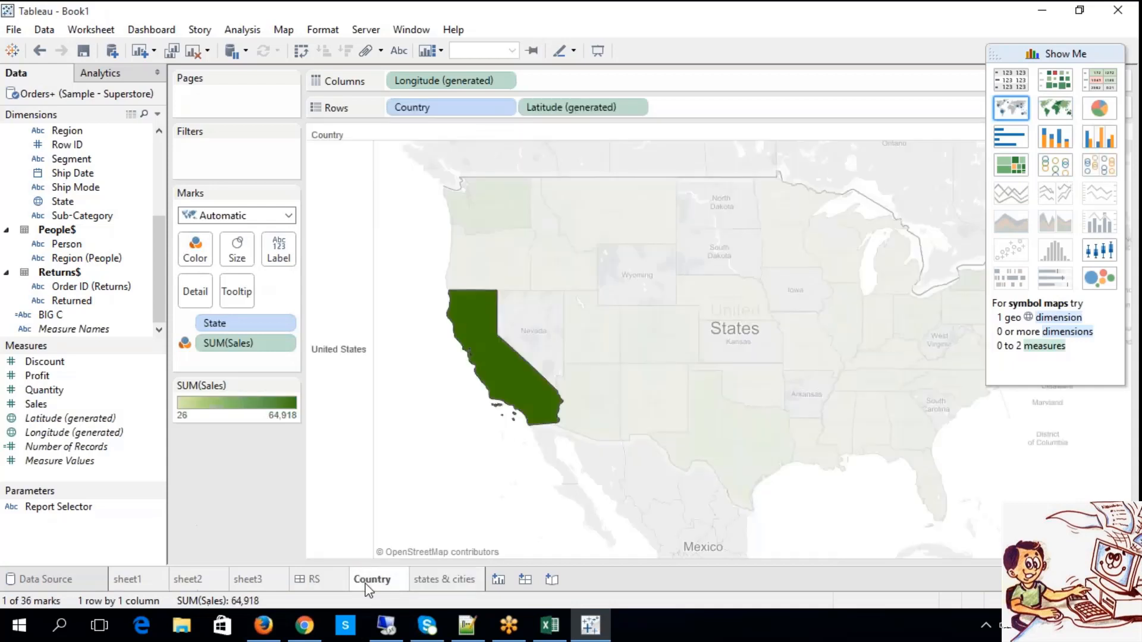
pyautogui.click(480, 110)
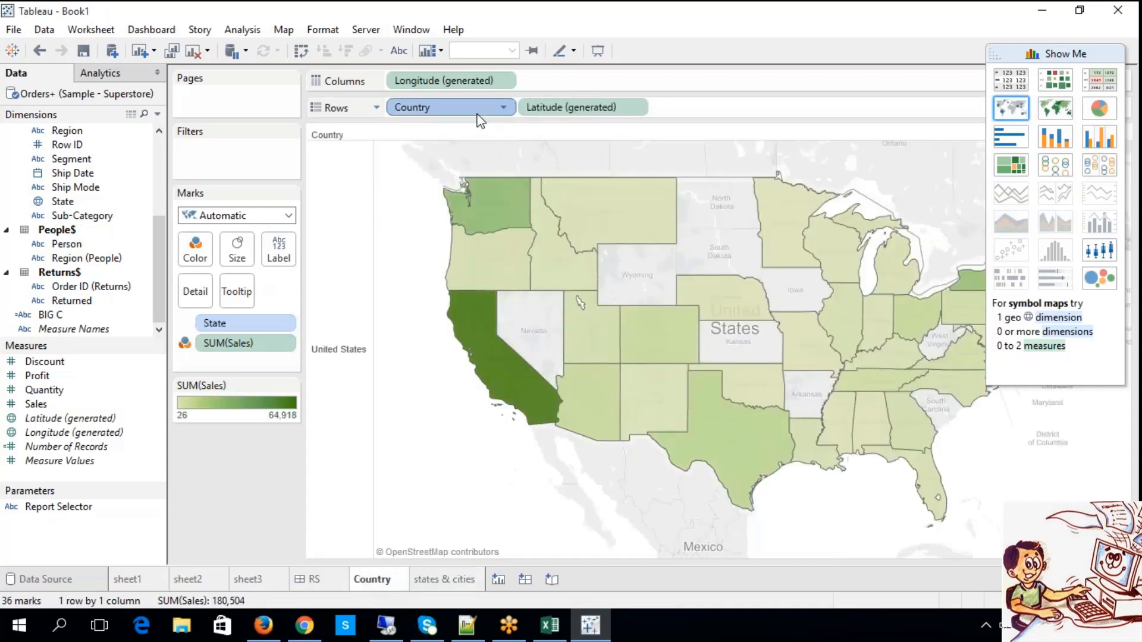
pyautogui.press('Delete')
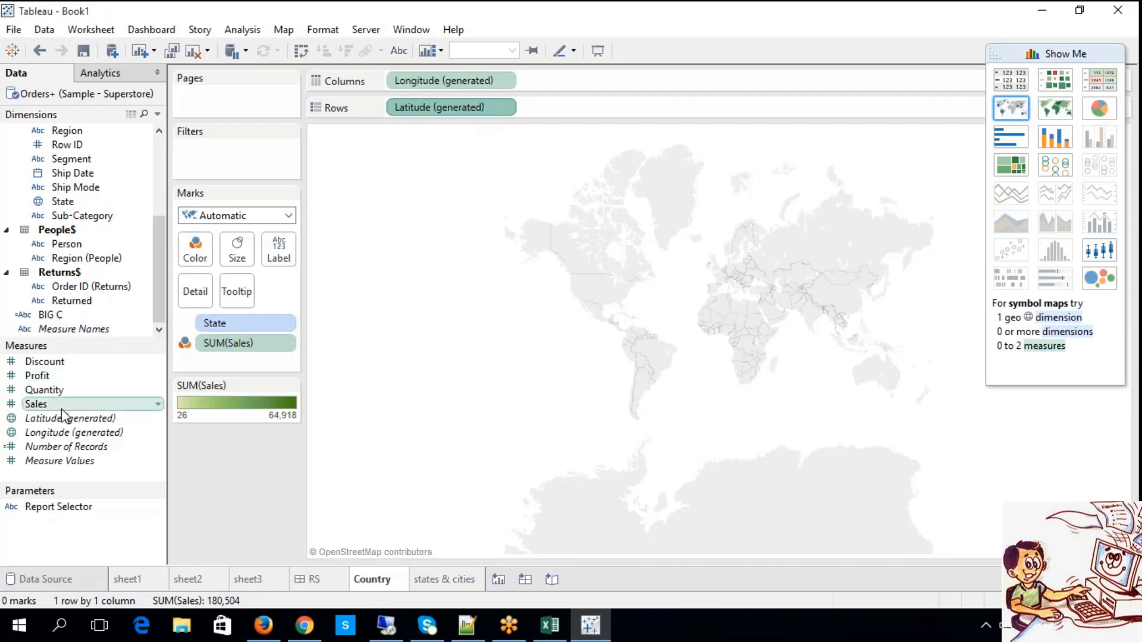
# Try State on Rows before Latitude (generated) in the Country sheet and reapply the filled and symbol map types.
pyautogui.moveTo(63, 202); pyautogui.dragTo(534, 108)
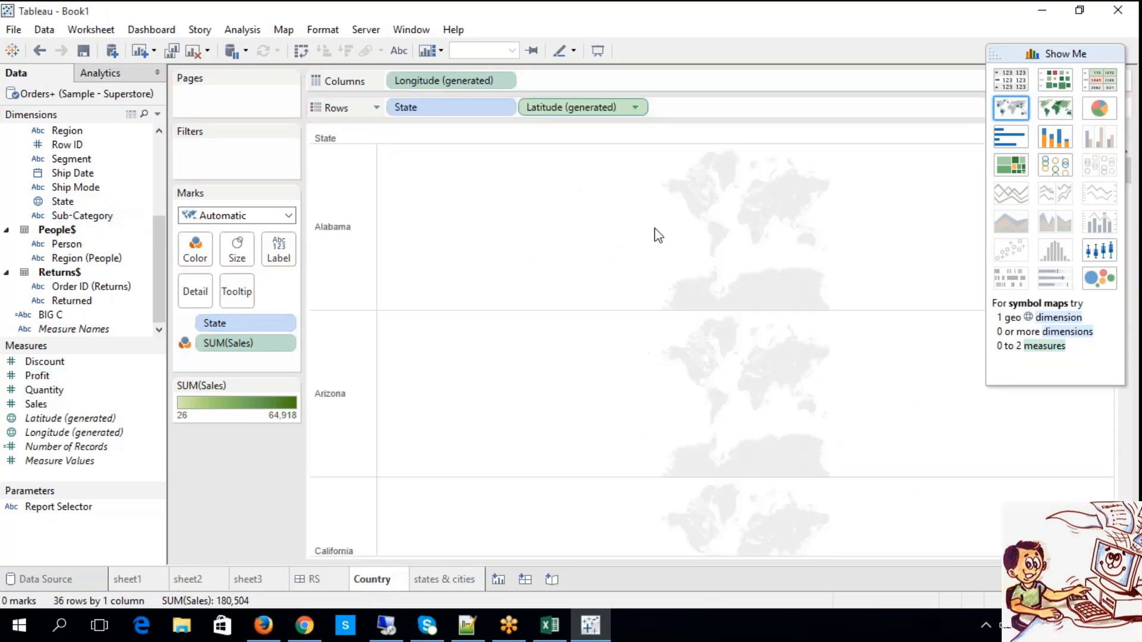
pyautogui.click(1056, 110)
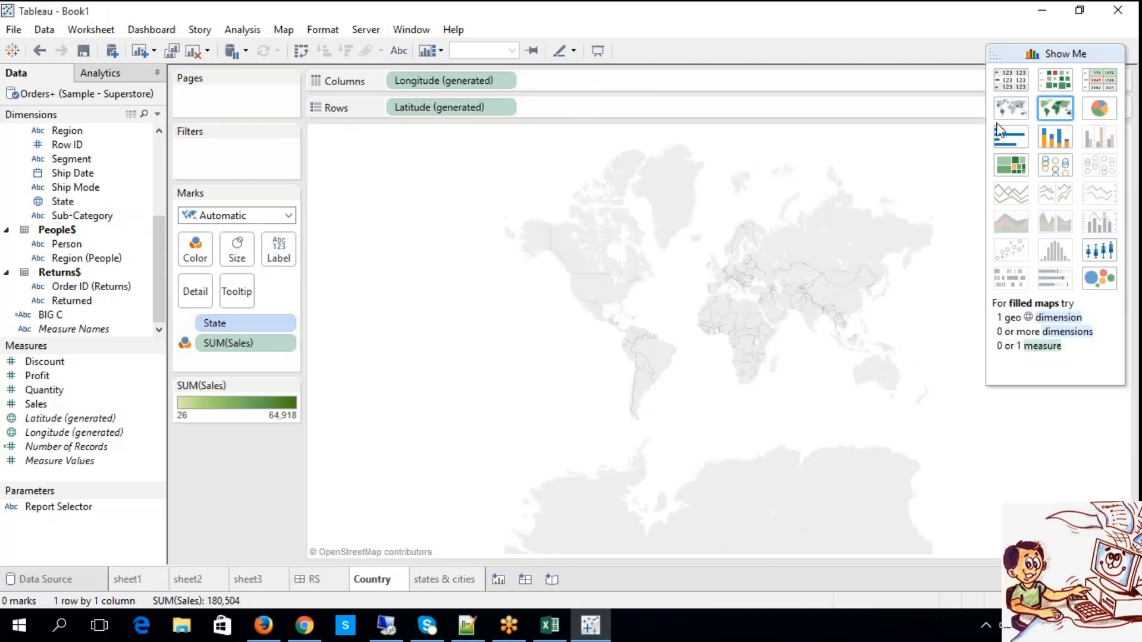
pyautogui.click(1012, 109)
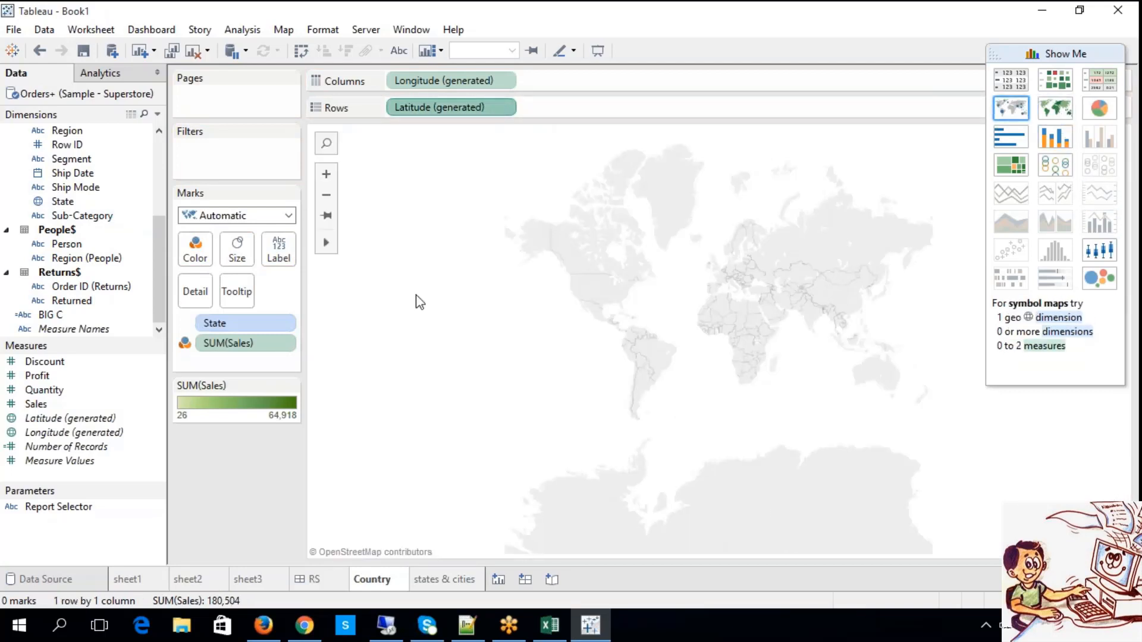
# Clear the Country worksheet by removing State, SUM(Sales), Latitude (generated) and Longitude (generated) from the view.
pyautogui.press('Delete')
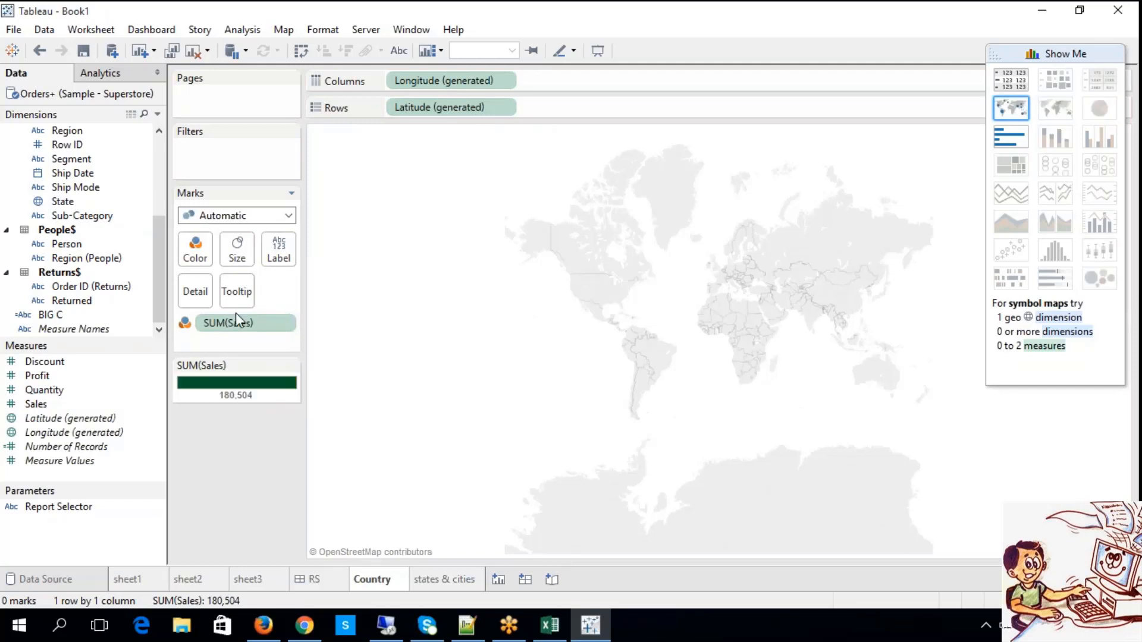
pyautogui.click(235, 321)
pyautogui.press('Delete')
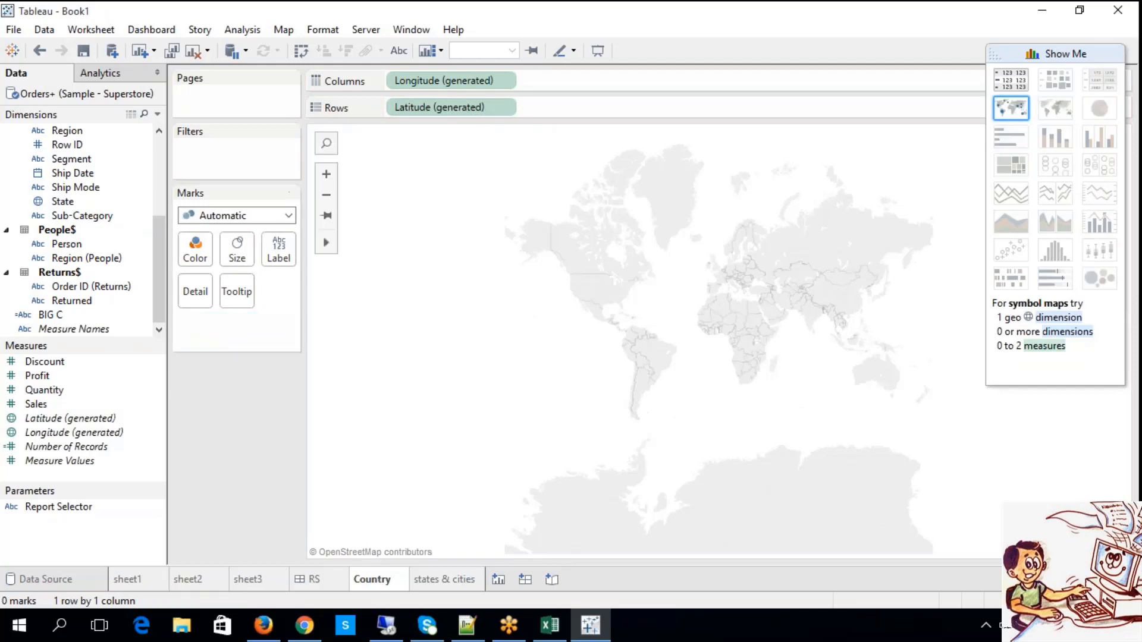
pyautogui.click(423, 113)
pyautogui.press('Delete')
pyautogui.click(424, 87)
pyautogui.press('Delete')
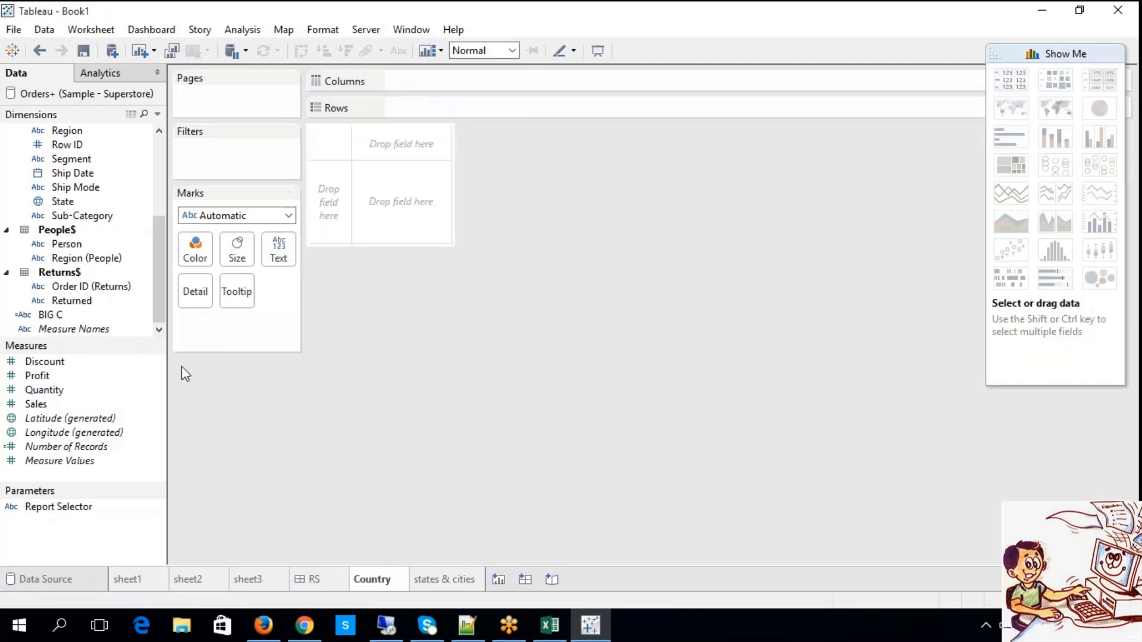
# Try a filled map of sales by state in the Country worksheet, with State on Rows and Sales as text.
pyautogui.moveTo(78, 206); pyautogui.dragTo(415, 112)
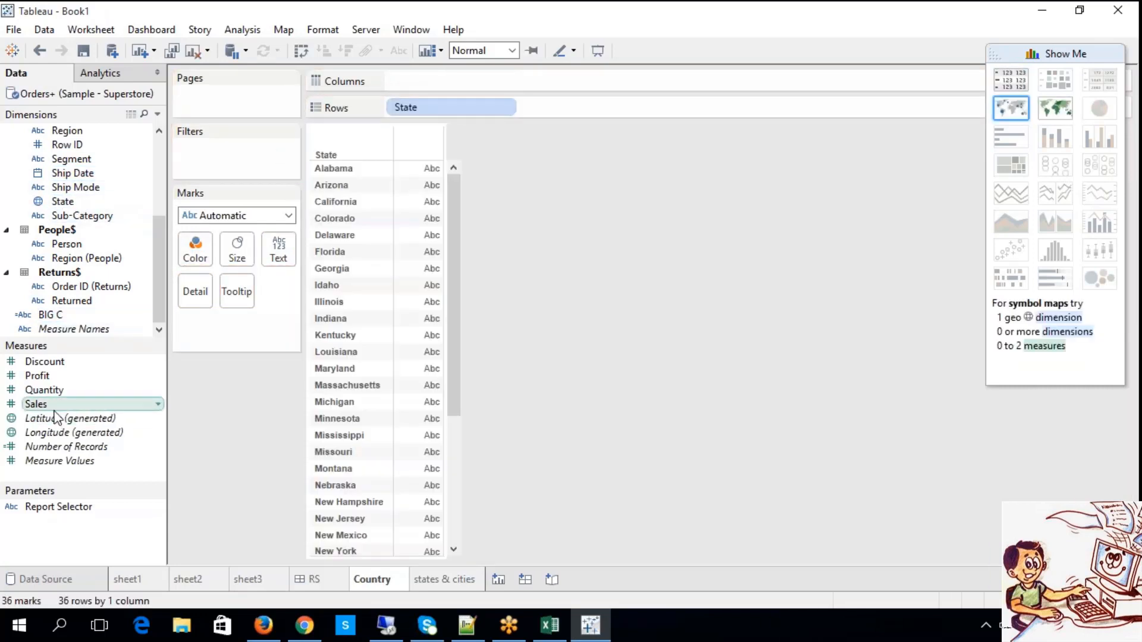
pyautogui.click(110, 403)
pyautogui.moveTo(112, 402); pyautogui.dragTo(271, 250)
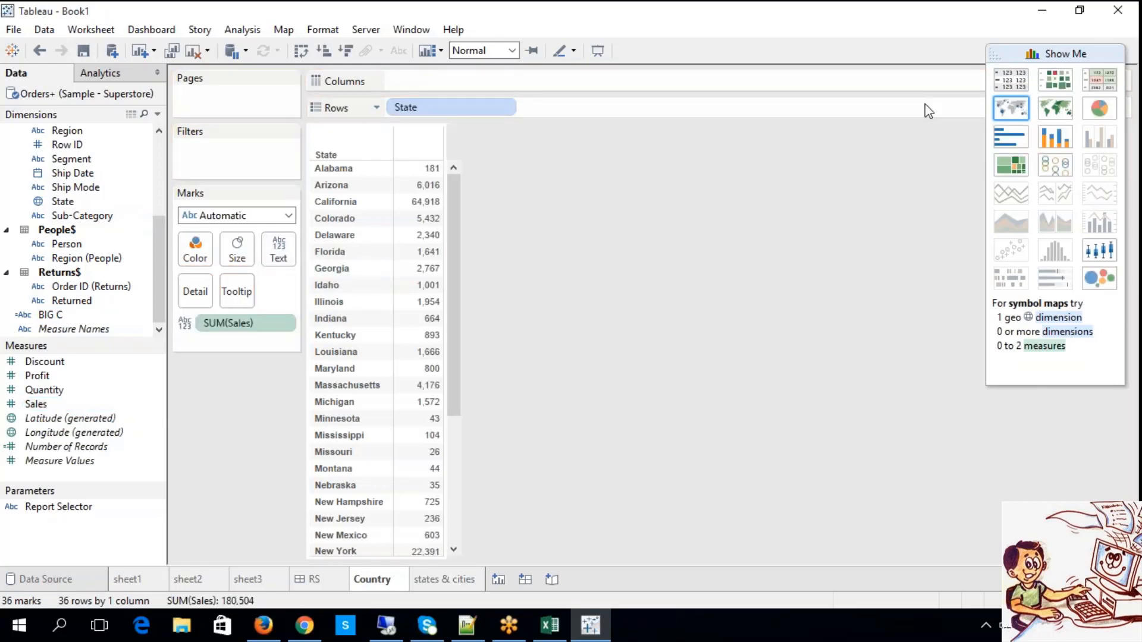
pyautogui.click(1050, 116)
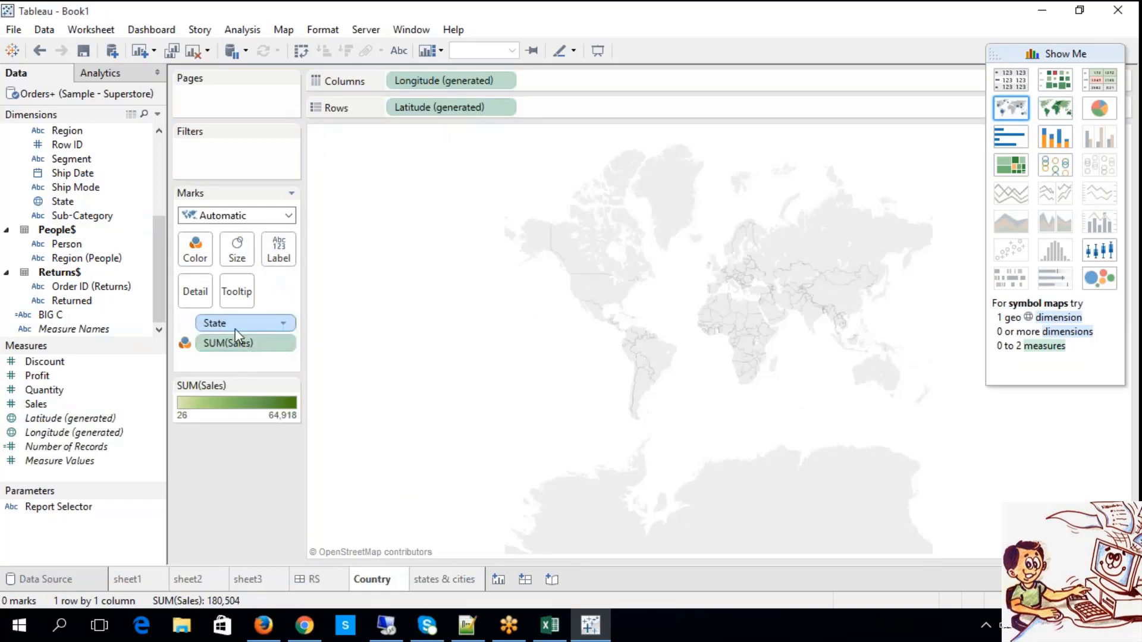
# Try SUM(Sales) on Columns with a filled map, undo moving State to Rows, and try a symbol map.
pyautogui.moveTo(230, 345); pyautogui.dragTo(535, 80)
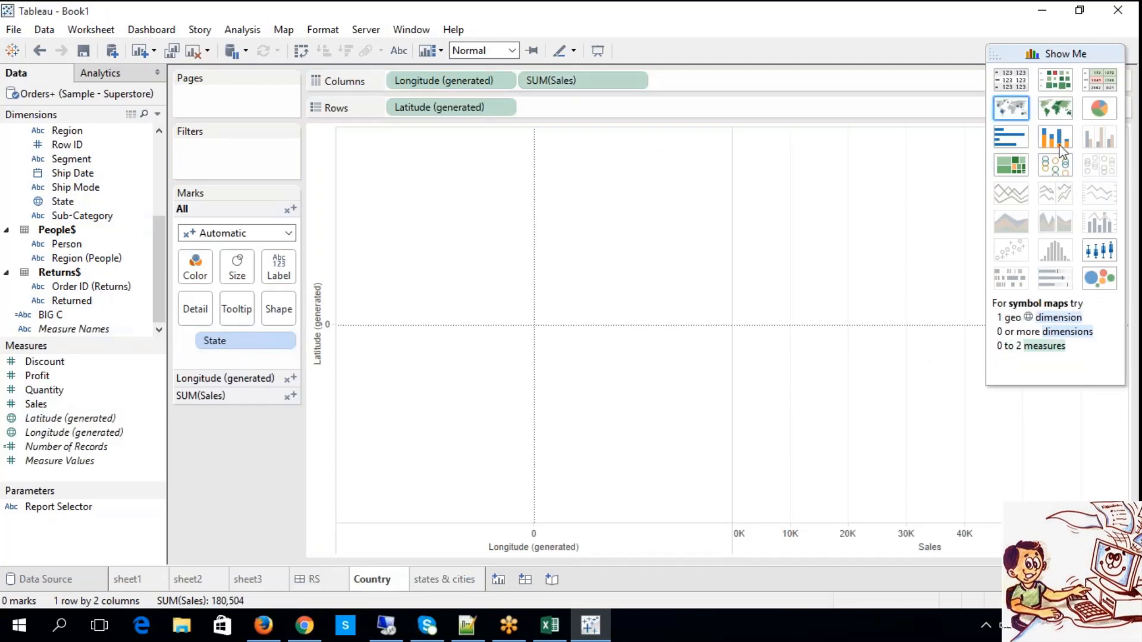
pyautogui.click(1056, 109)
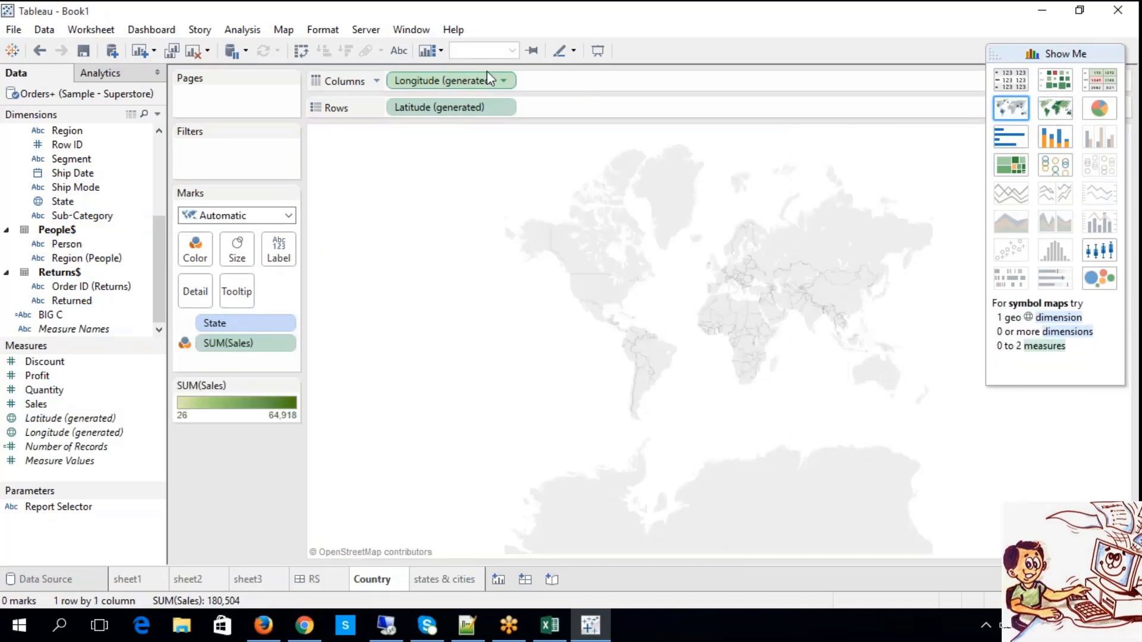
pyautogui.moveTo(216, 327); pyautogui.dragTo(612, 107)
pyautogui.hotkey('ctrl', 'z')
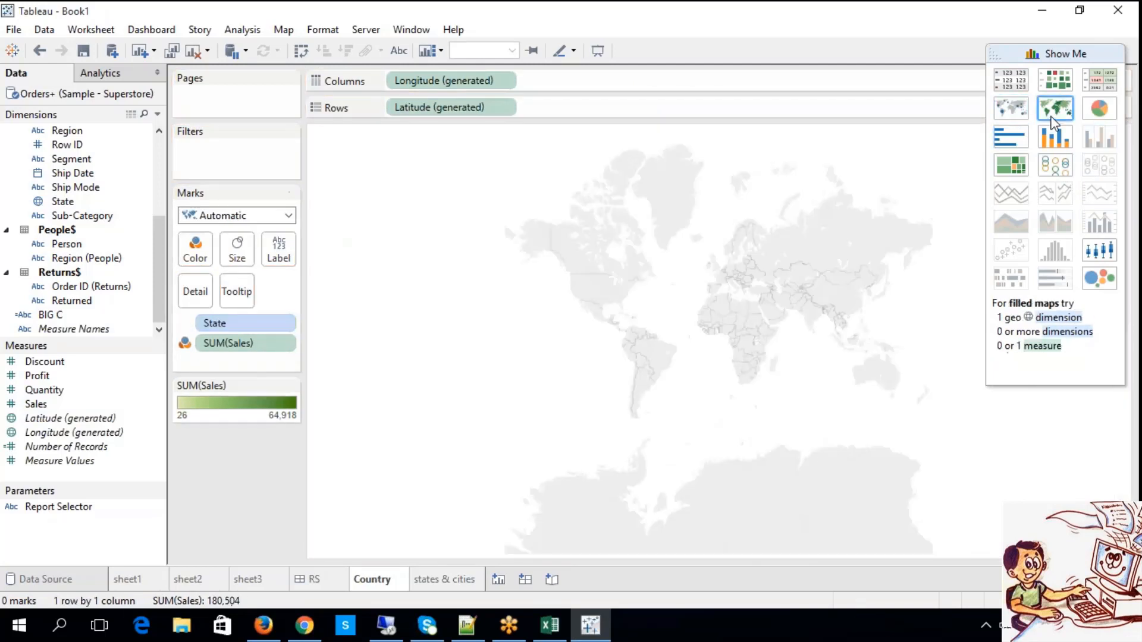
pyautogui.click(1014, 109)
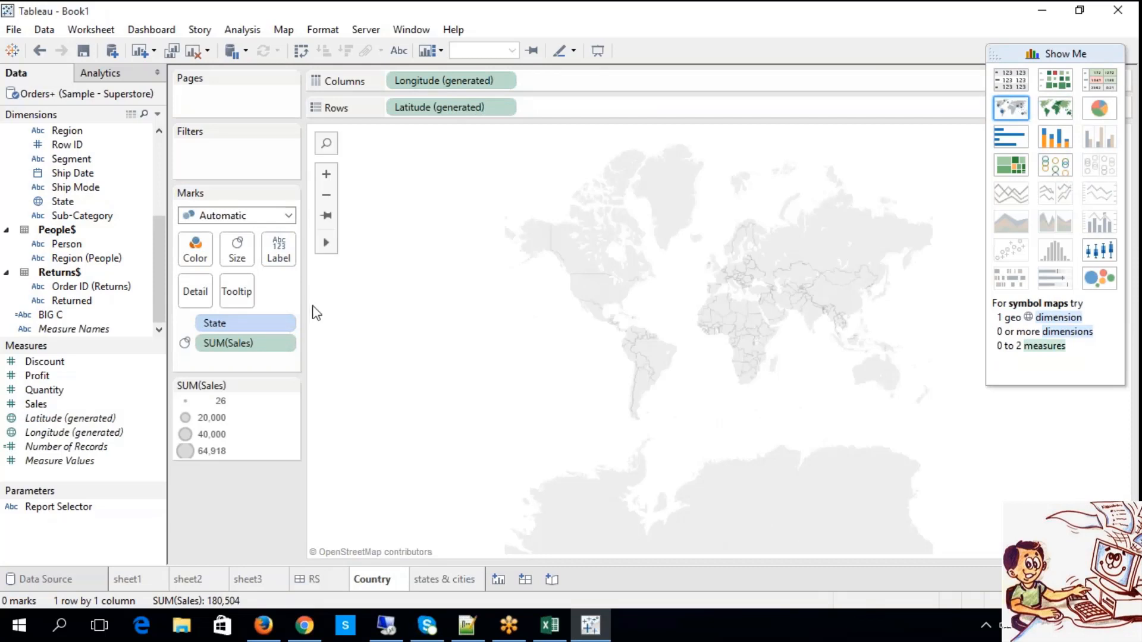
# Remove Longitude (generated) and Latitude (generated) from the Country worksheet.
pyautogui.moveTo(456, 80); pyautogui.dragTo(454, 540)
pyautogui.click(420, 78)
pyautogui.press('Delete')
# Clear the states & cities worksheet by removing the generated longitude and latitude, City and SUM(Sales).
pyautogui.click(441, 580)
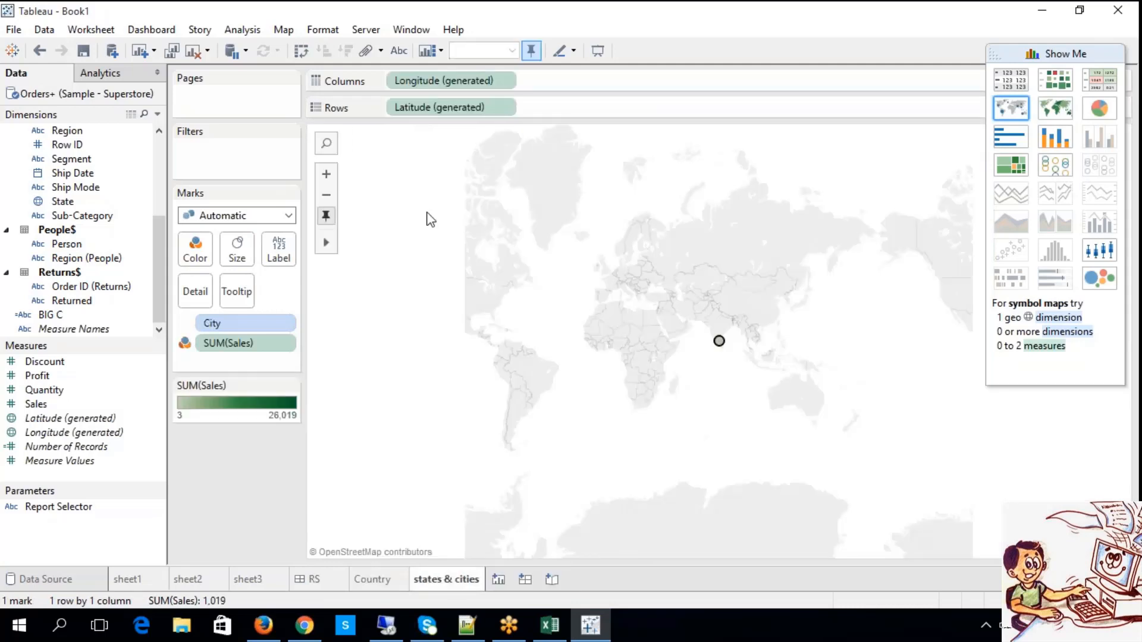
pyautogui.moveTo(445, 81); pyautogui.dragTo(437, 226)
pyautogui.moveTo(440, 107); pyautogui.dragTo(369, 250)
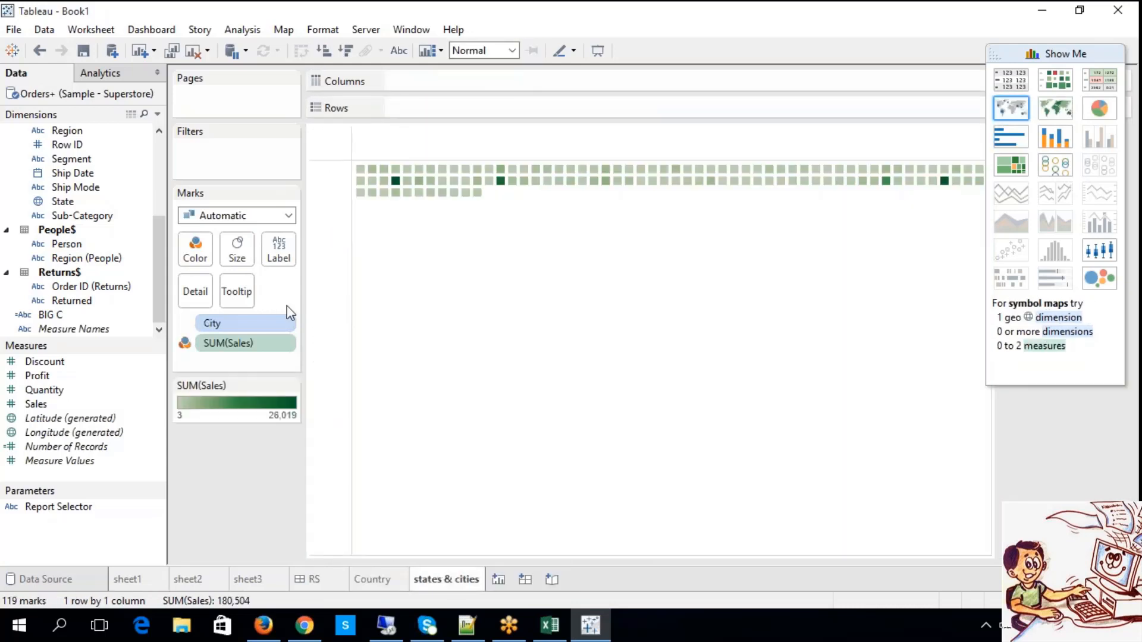
pyautogui.click(210, 324)
pyautogui.press('Delete')
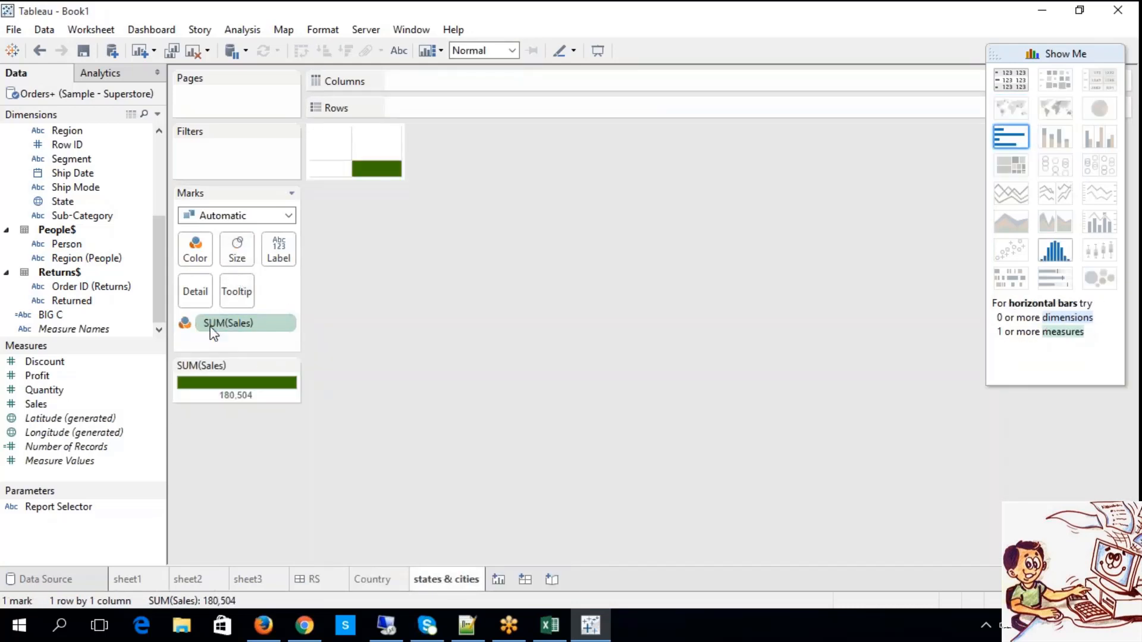
pyautogui.click(213, 330)
pyautogui.press('Delete')
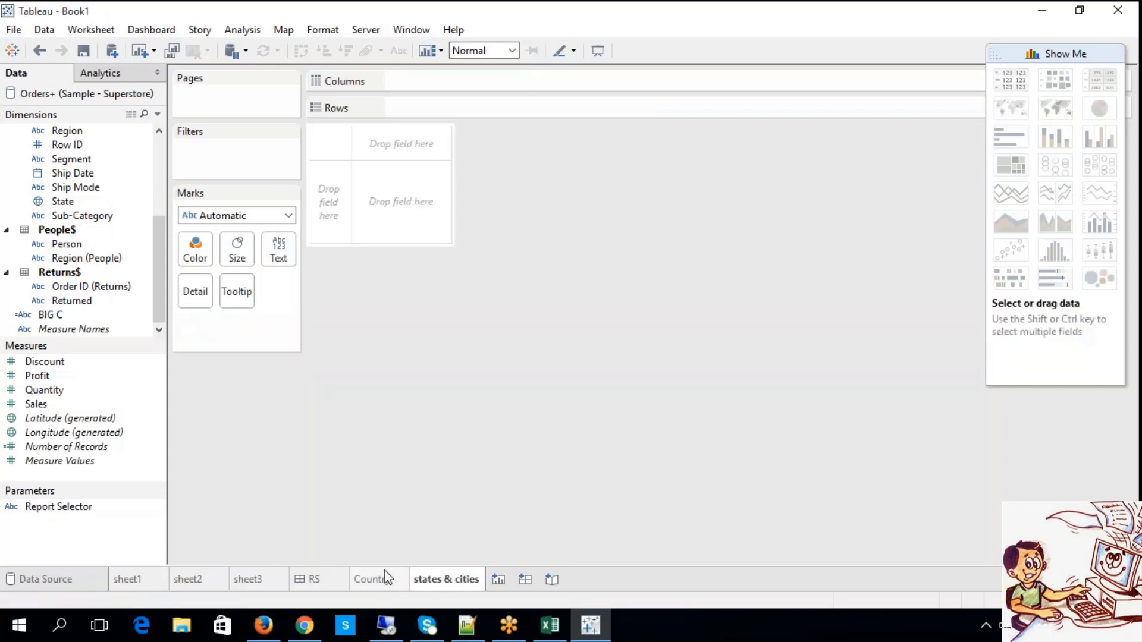
# Remove the remaining State and SUM(Sales) marks from the Country worksheet.
pyautogui.click(372, 579)
pyautogui.click(232, 325)
pyautogui.press('Delete')
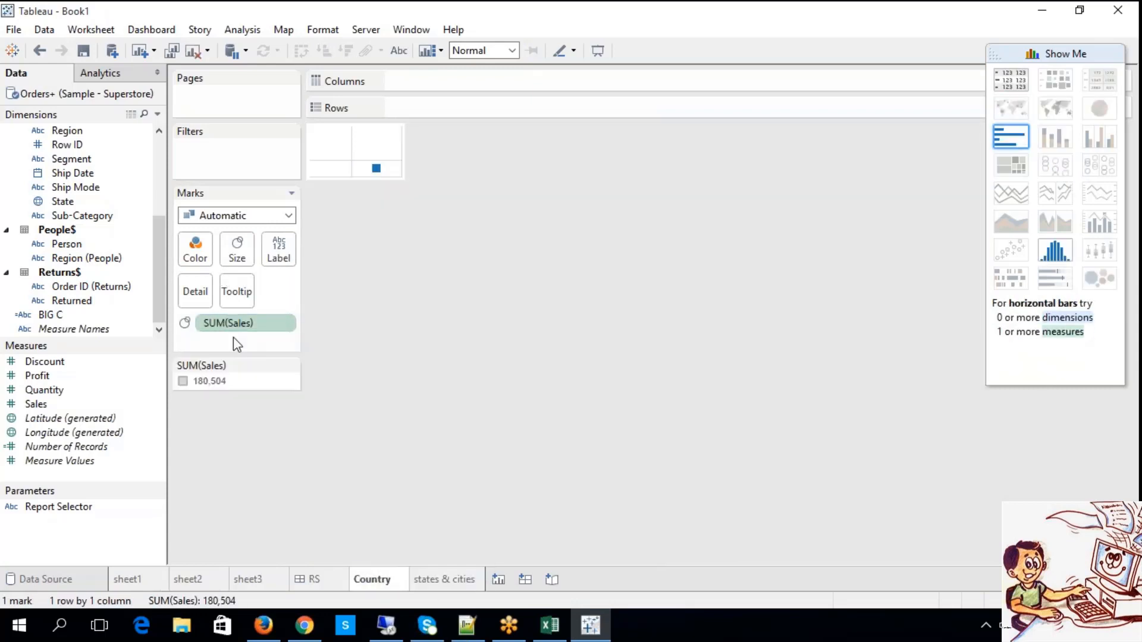
pyautogui.click(230, 324)
pyautogui.press('Delete')
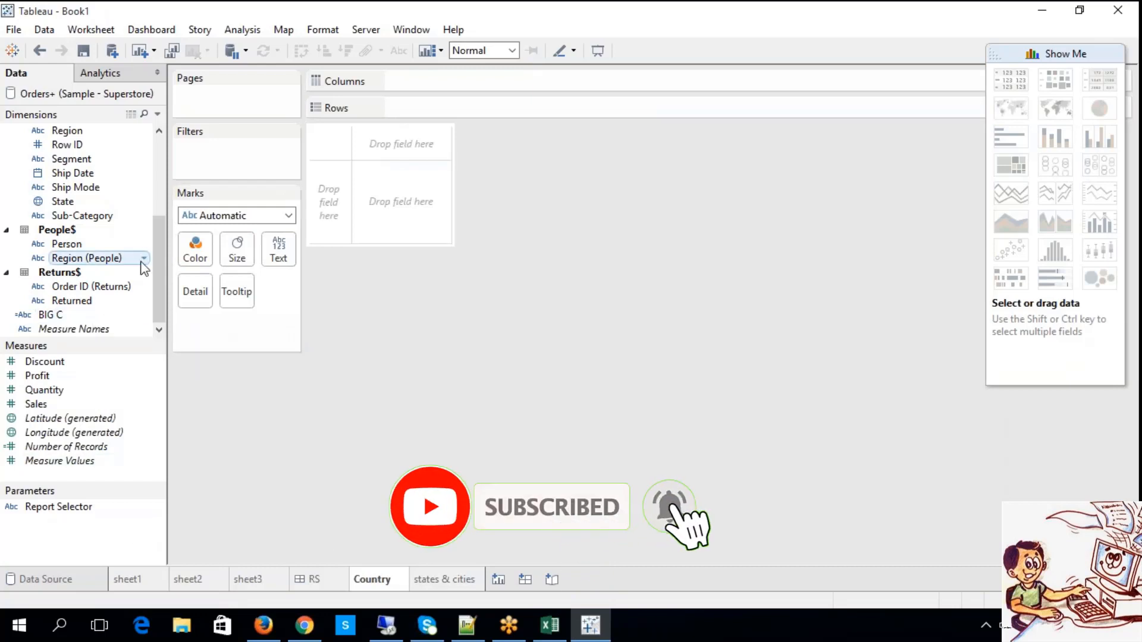
# Duplicate the Country, City and State dimensions in the data source.
pyautogui.moveTo(161, 244); pyautogui.dragTo(172, 174)
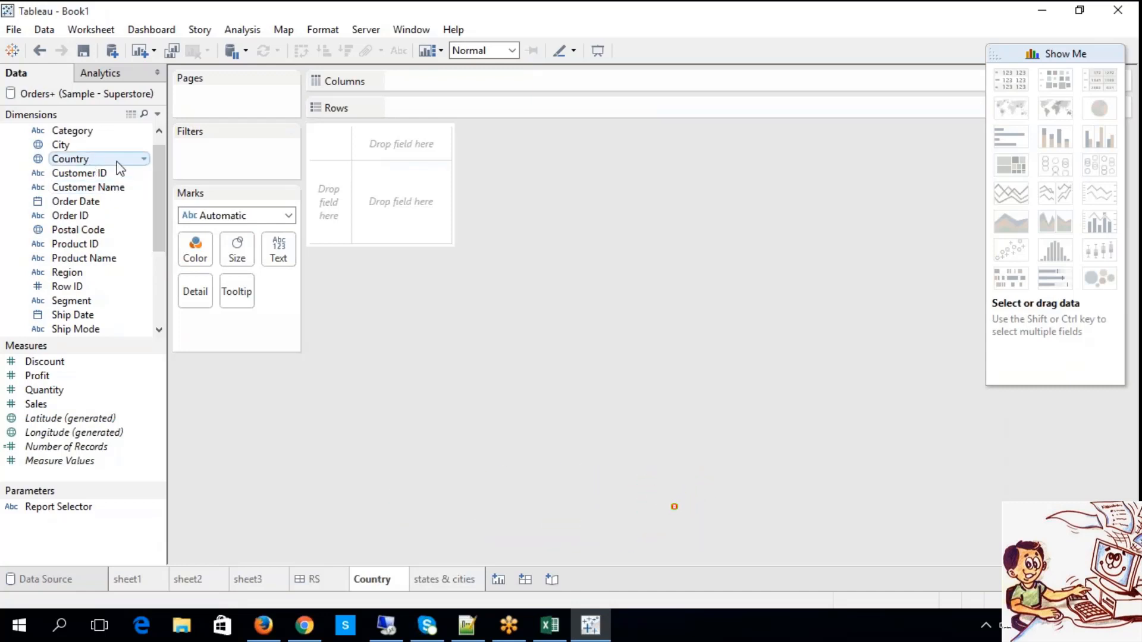
pyautogui.rightClick(101, 165)
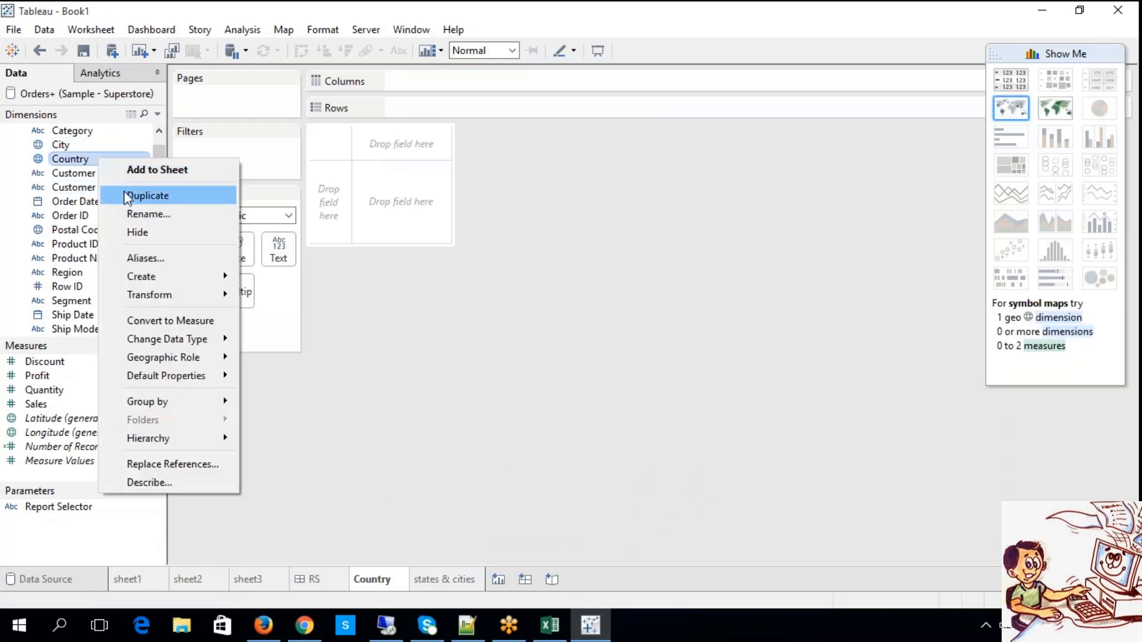
pyautogui.click(124, 191)
pyautogui.click(81, 152)
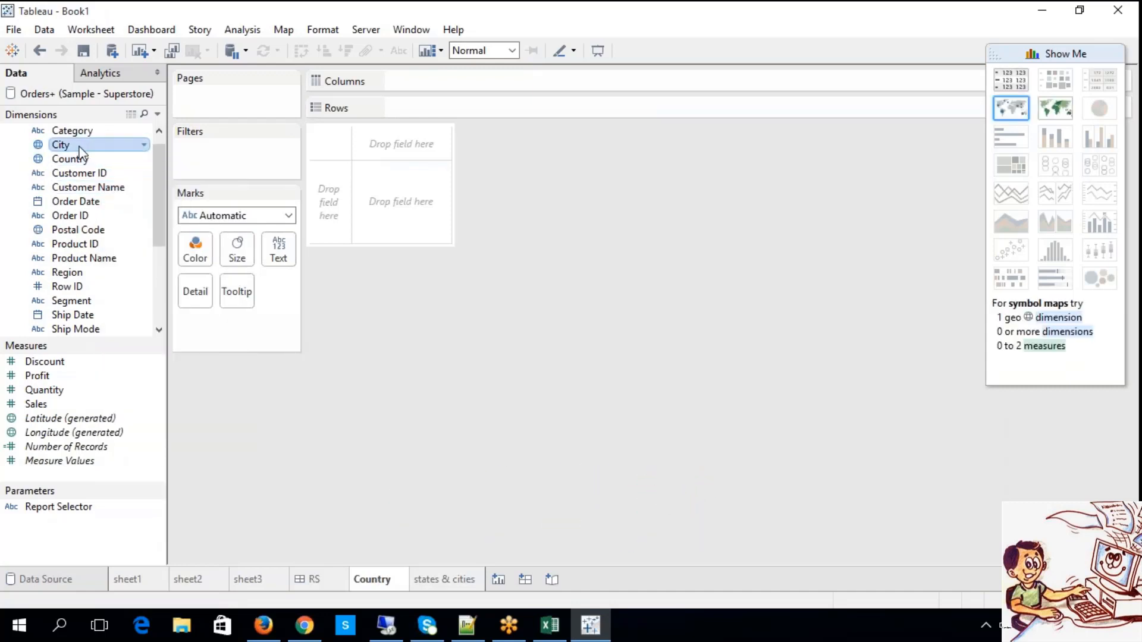
pyautogui.rightClick(83, 153)
pyautogui.click(116, 184)
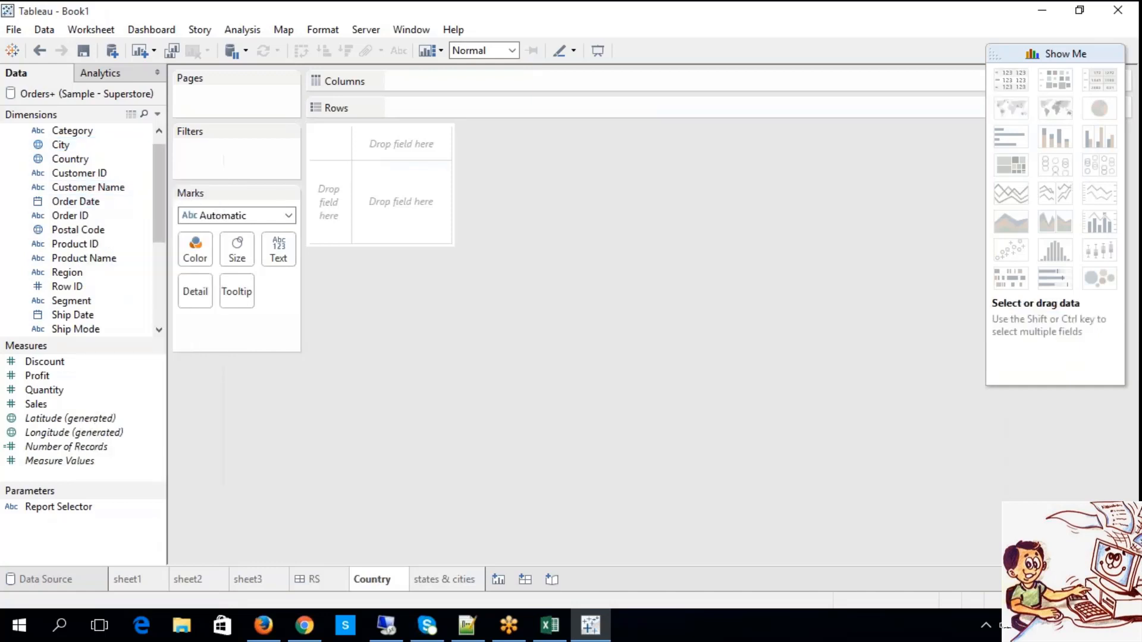
pyautogui.scroll(-3, 136, 202)
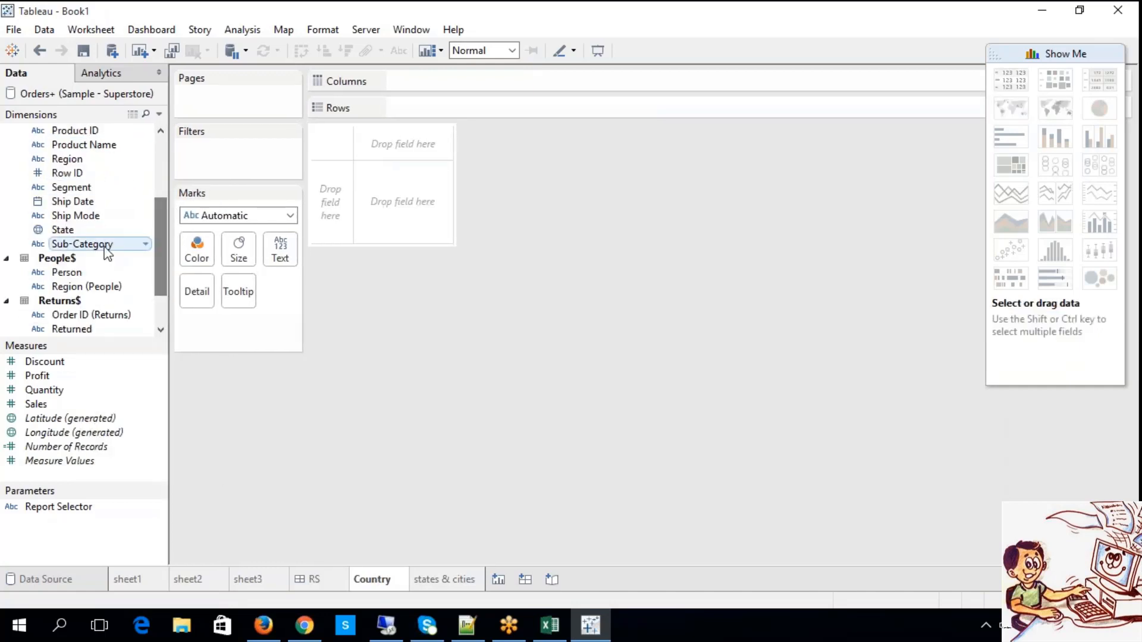
pyautogui.click(89, 230)
pyautogui.rightClick(88, 232)
pyautogui.click(122, 268)
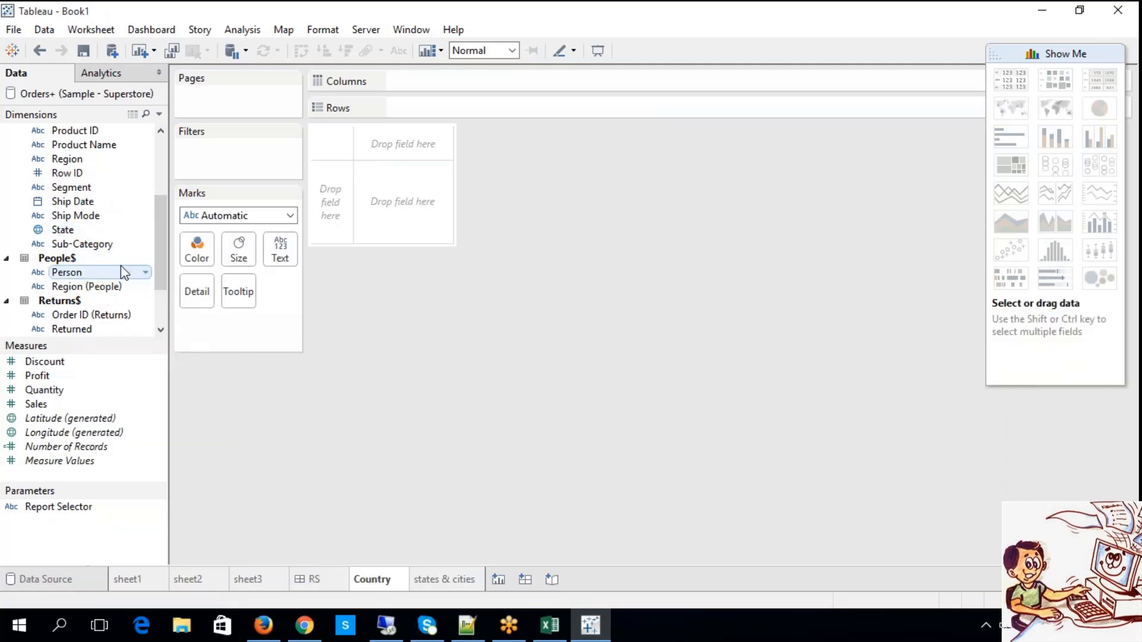
# Create a hierarchy named CONT HIE from Country (copy) and State (copy).
pyautogui.scroll(-3, 141, 294)
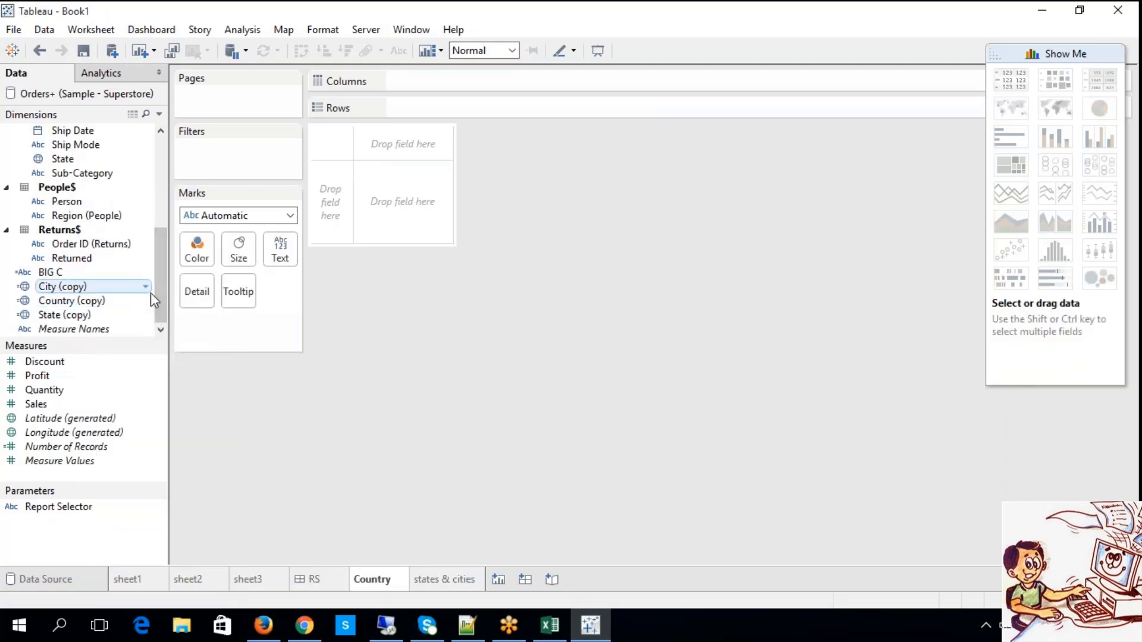
pyautogui.click(82, 320)
pyautogui.moveTo(85, 322); pyautogui.dragTo(87, 304)
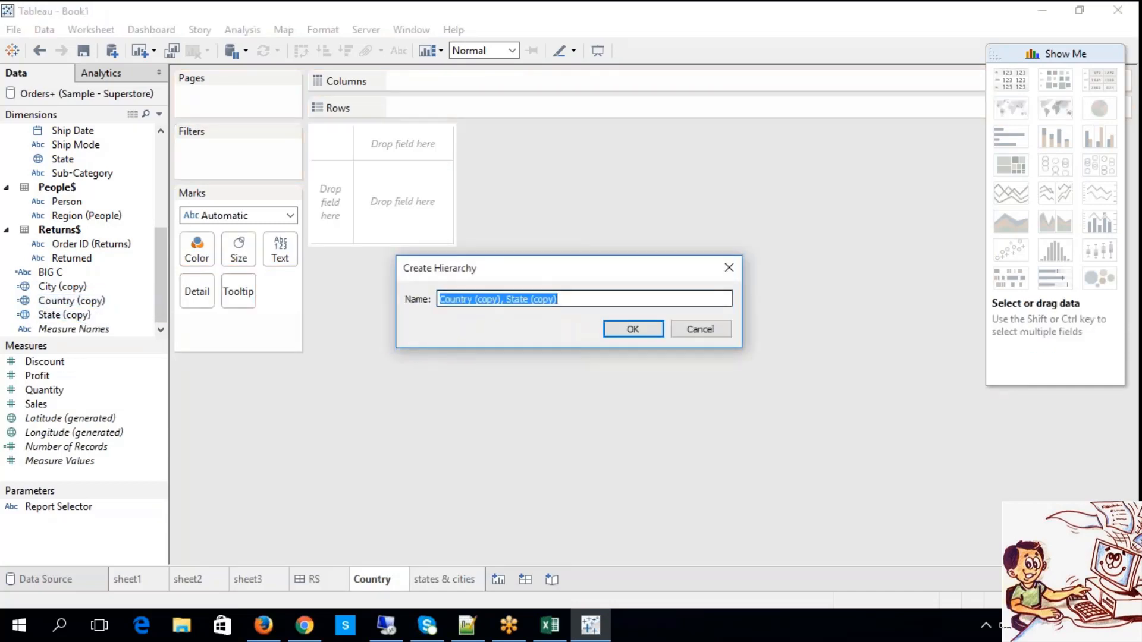
pyautogui.write('CONT HIE')
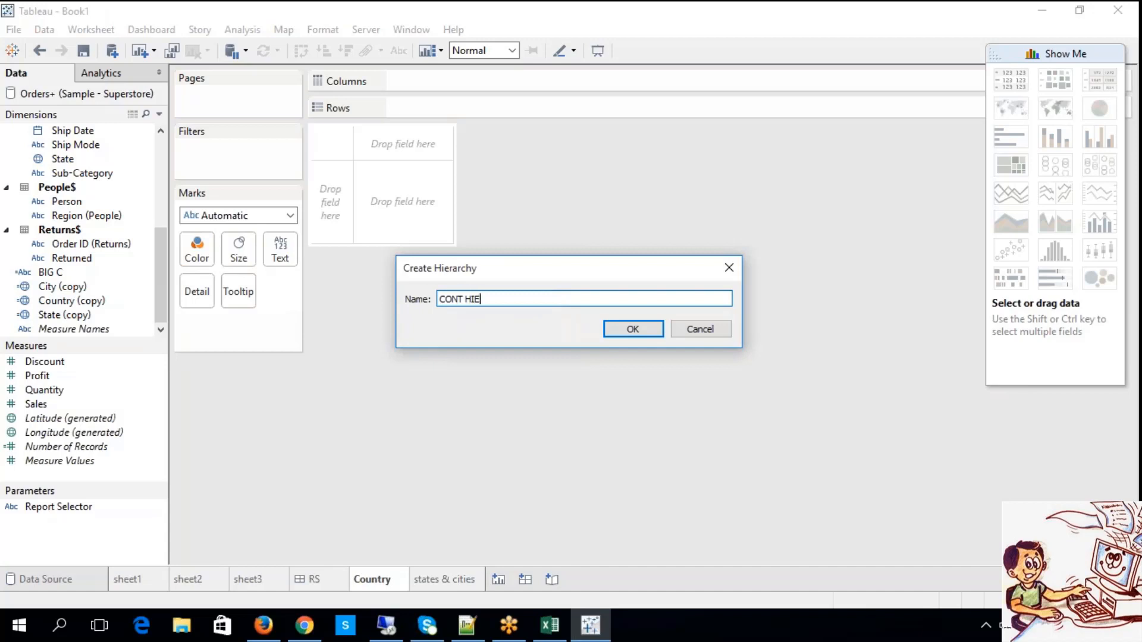
pyautogui.click(644, 331)
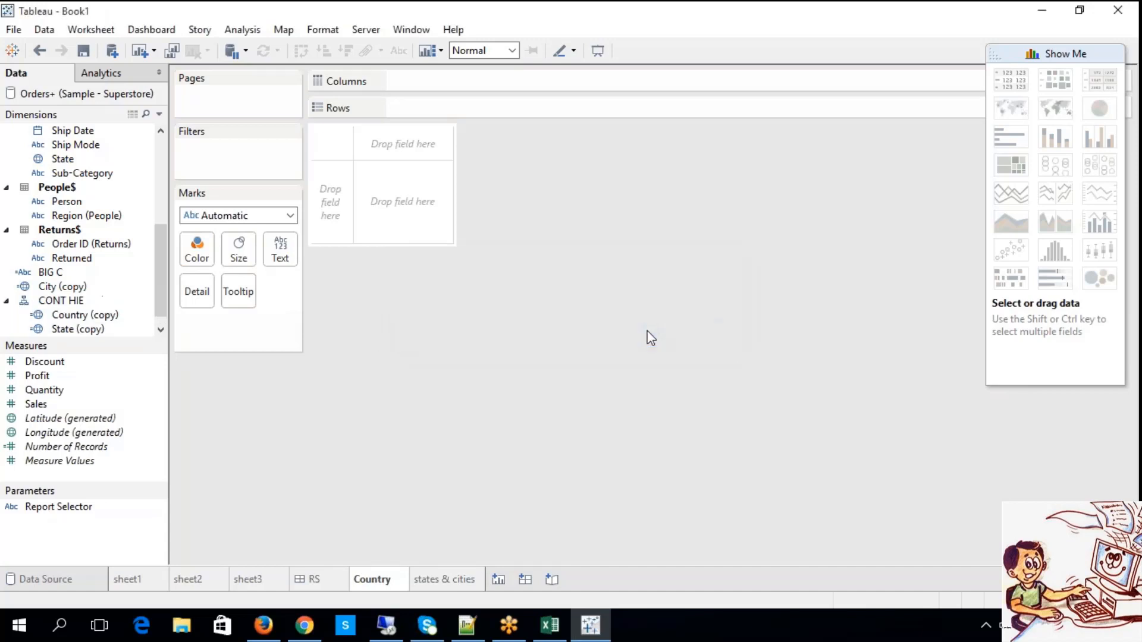
# Add City (copy) to the CONT HIE hierarchy below State (copy).
pyautogui.click(159, 332)
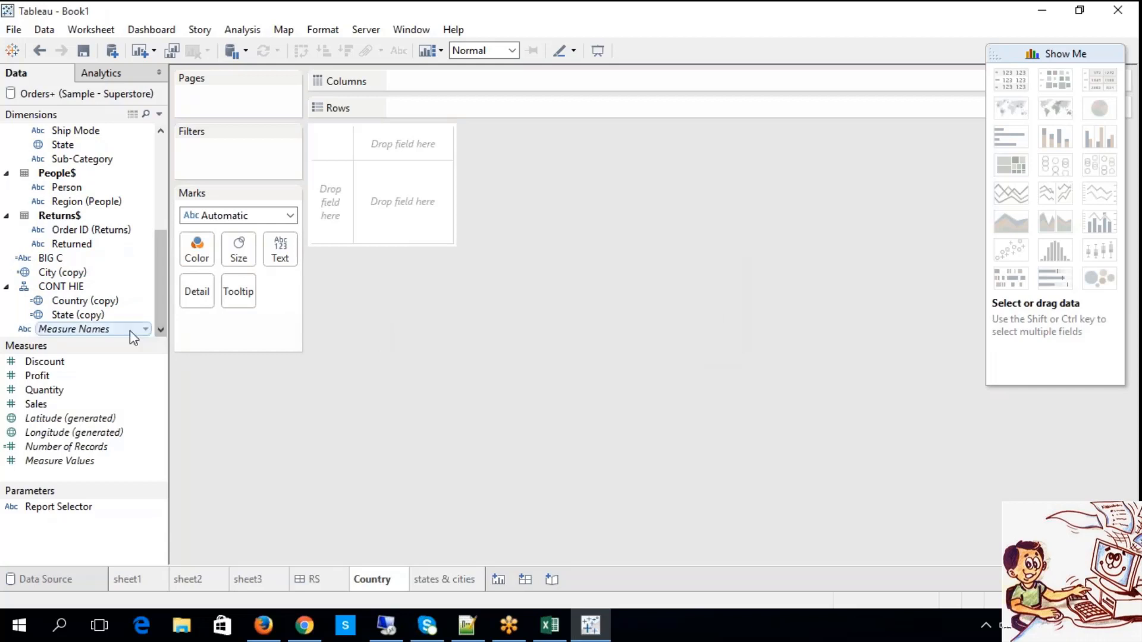
pyautogui.click(68, 273)
pyautogui.moveTo(69, 273); pyautogui.dragTo(76, 326)
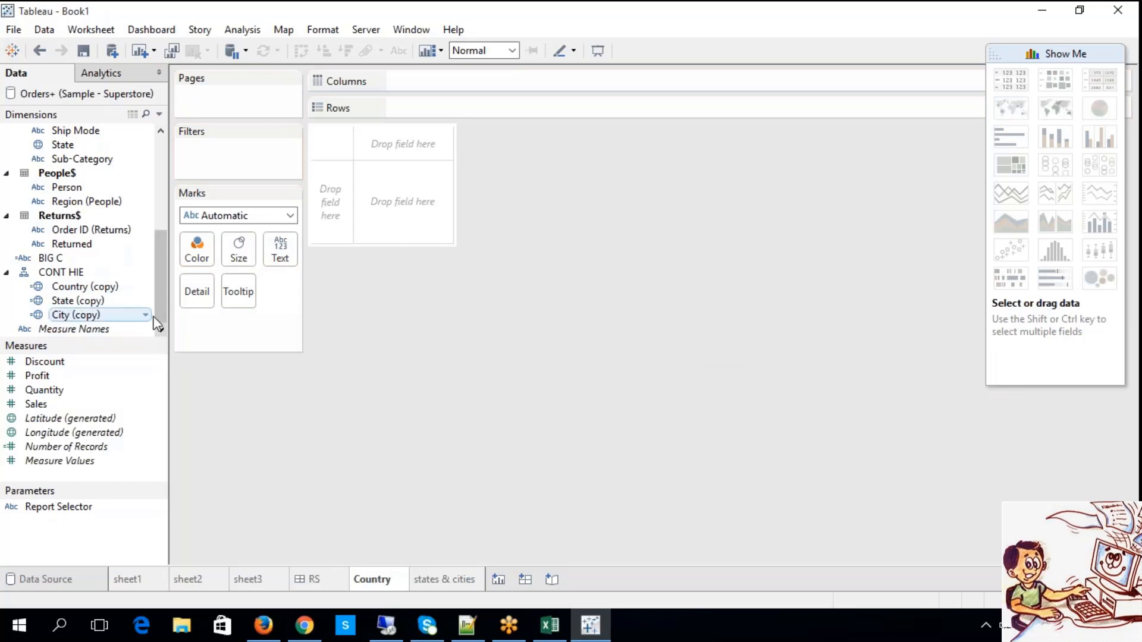
pyautogui.click(87, 313)
# Build a filled map in the Country worksheet from State (copy) on Rows and Sales on Columns.
pyautogui.click(88, 304)
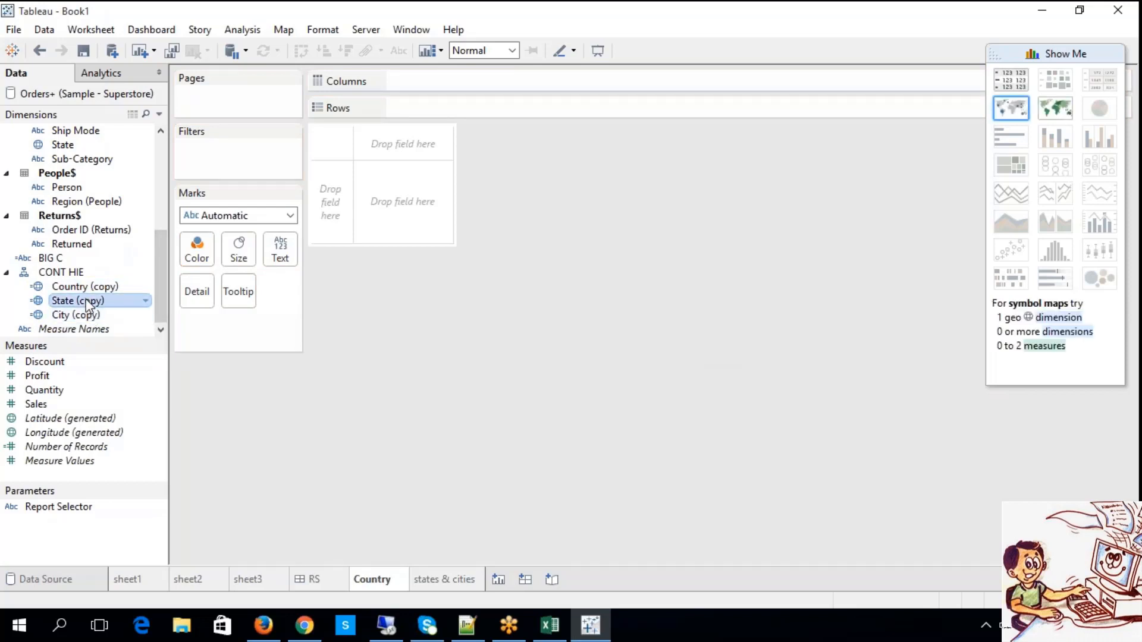
pyautogui.moveTo(100, 308); pyautogui.dragTo(405, 108)
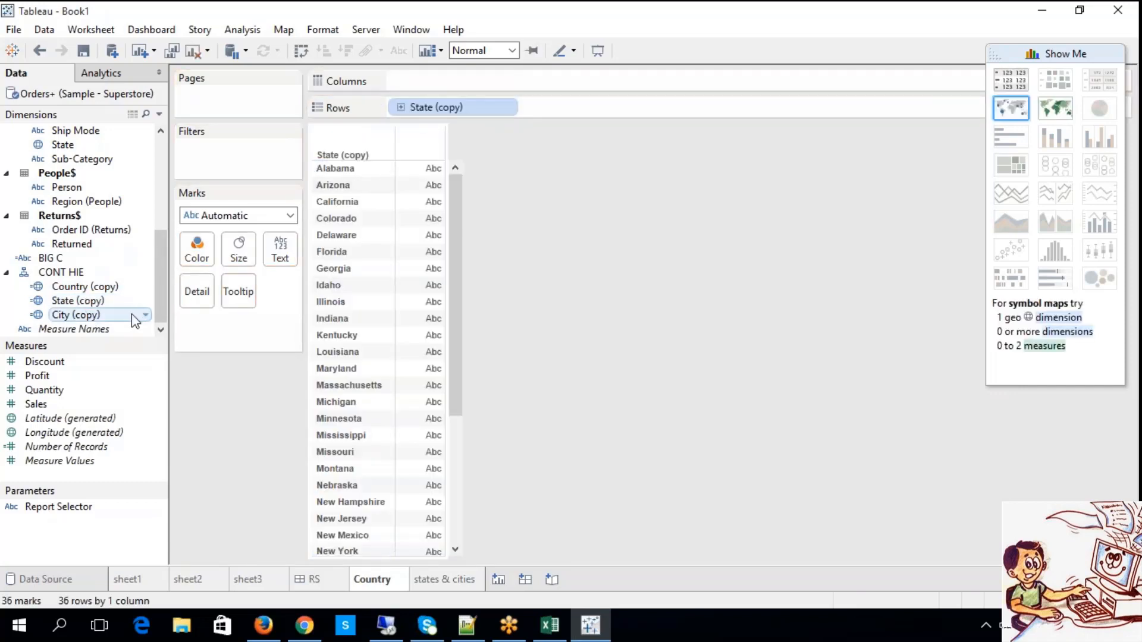
pyautogui.moveTo(66, 407); pyautogui.dragTo(483, 91)
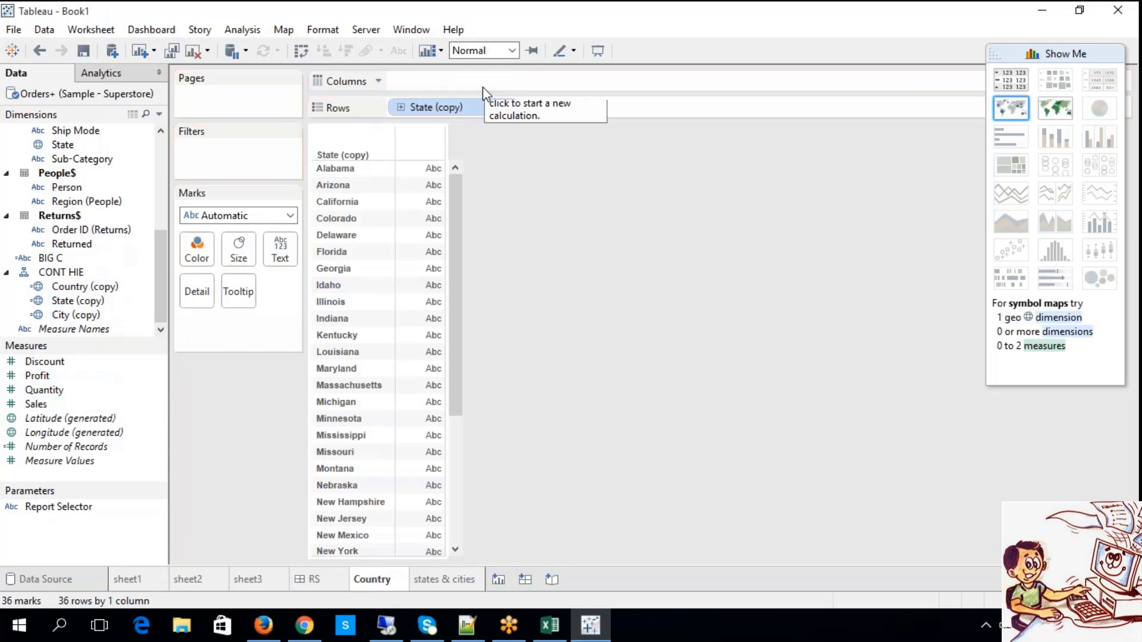
pyautogui.moveTo(36, 404); pyautogui.dragTo(449, 89)
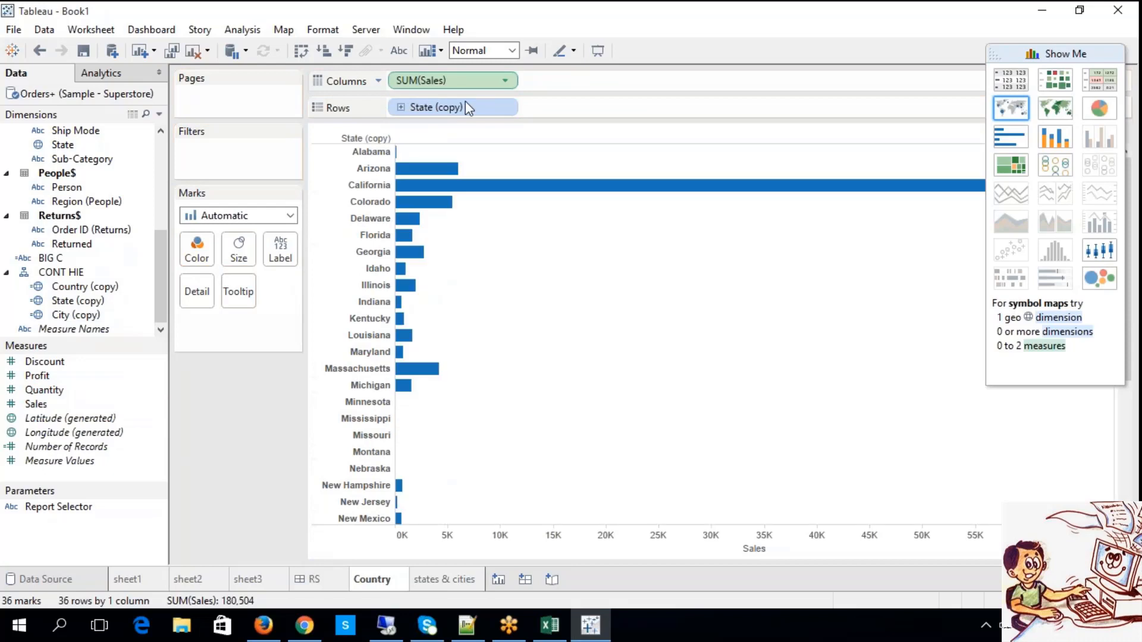
pyautogui.click(1060, 113)
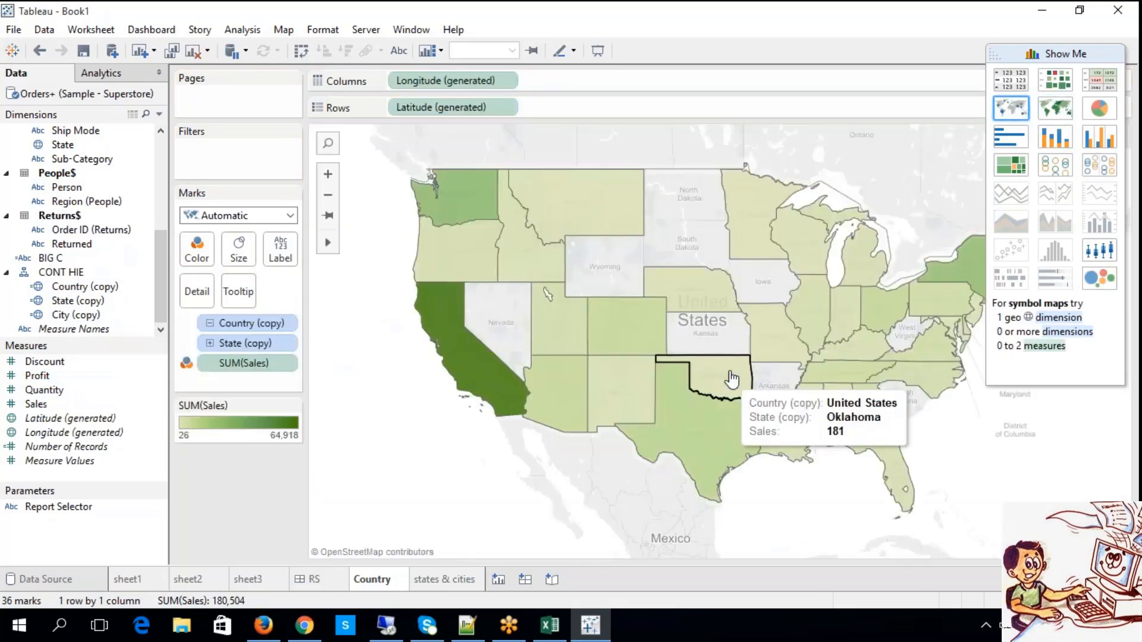
pyautogui.moveTo(709, 410)
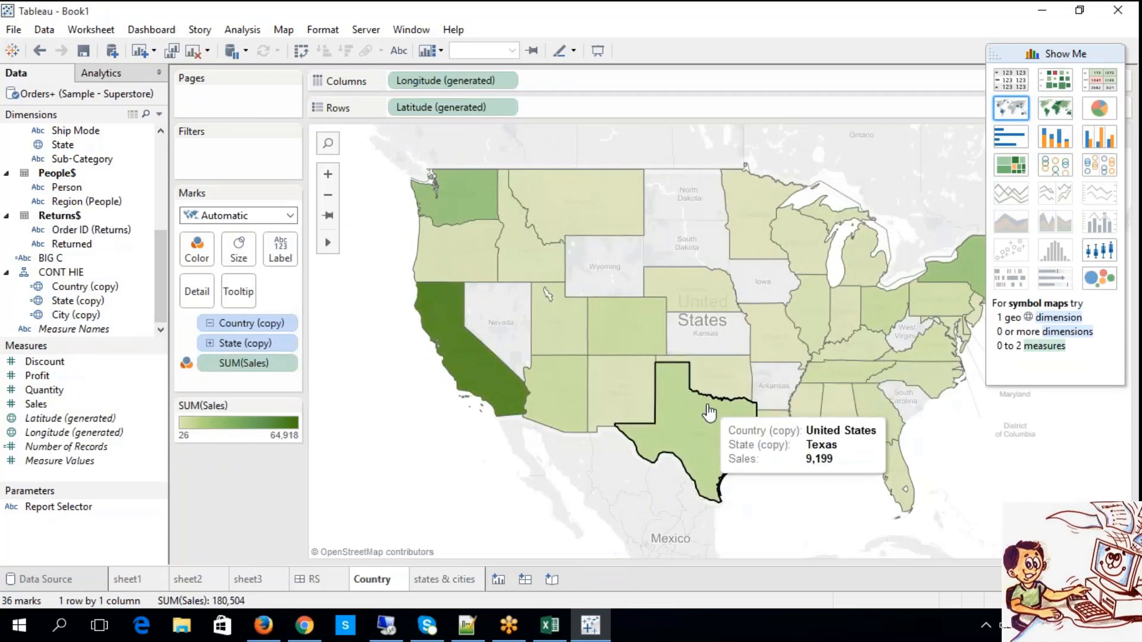
# In the states & cities worksheet, place City (copy) on Rows and Sales on Columns, and apply the filled map type.
pyautogui.click(443, 578)
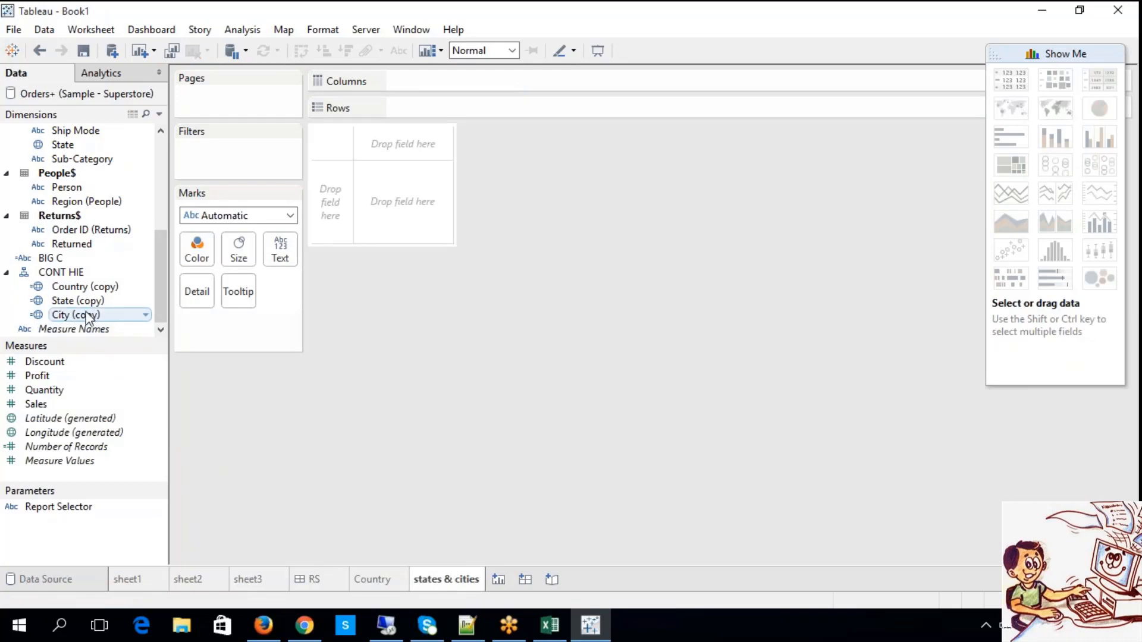
pyautogui.moveTo(89, 315); pyautogui.dragTo(416, 117)
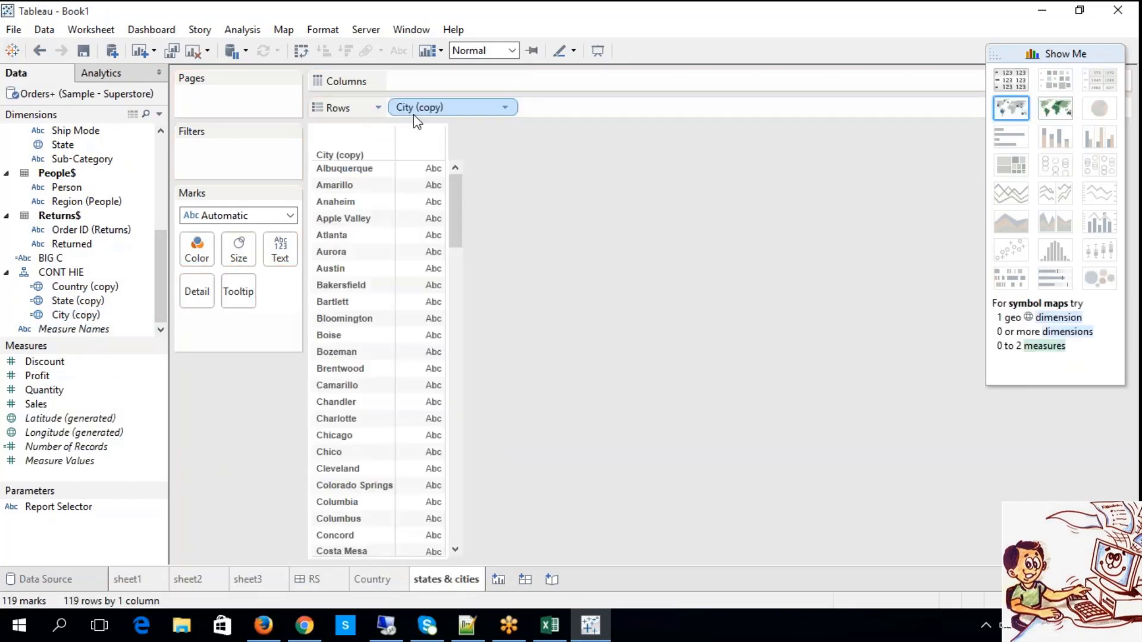
pyautogui.moveTo(52, 404); pyautogui.dragTo(448, 72)
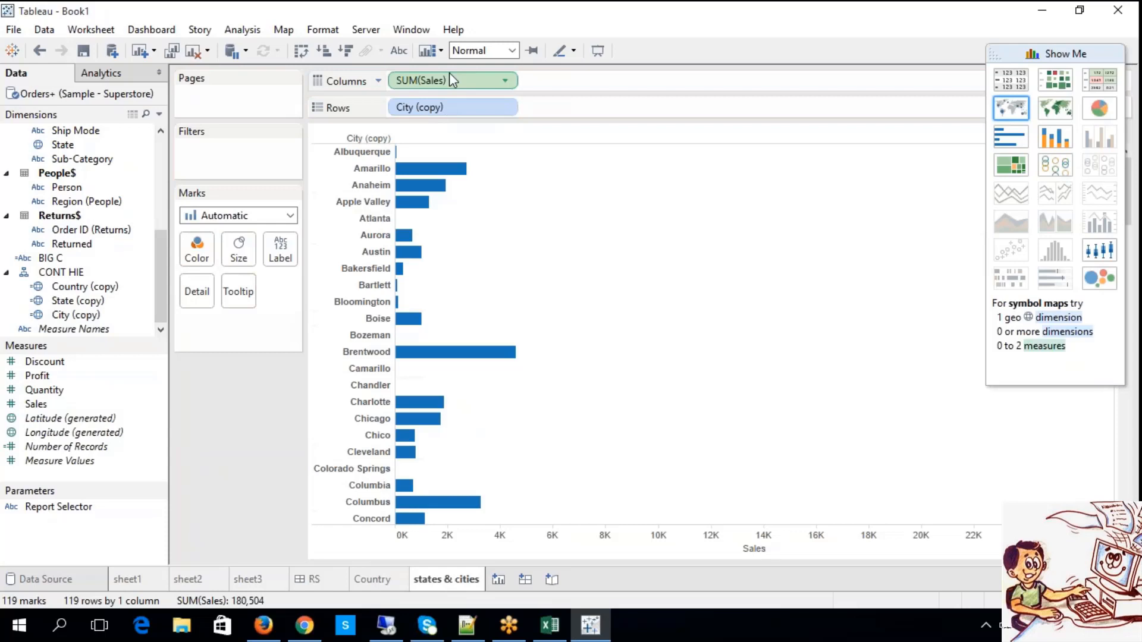
pyautogui.click(1070, 116)
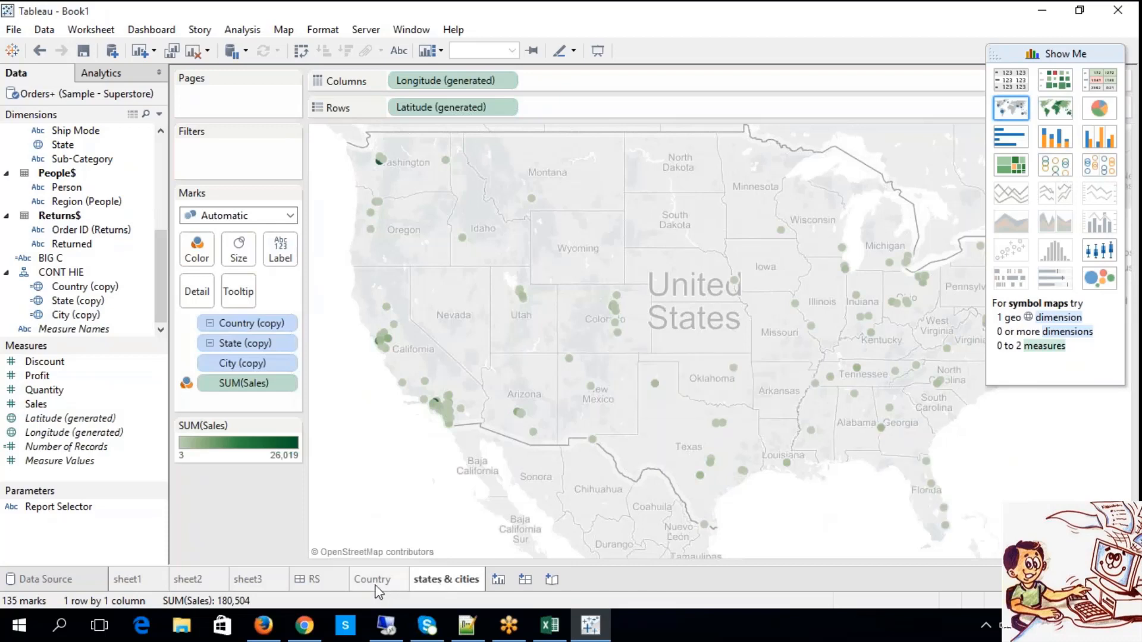
pyautogui.click(378, 583)
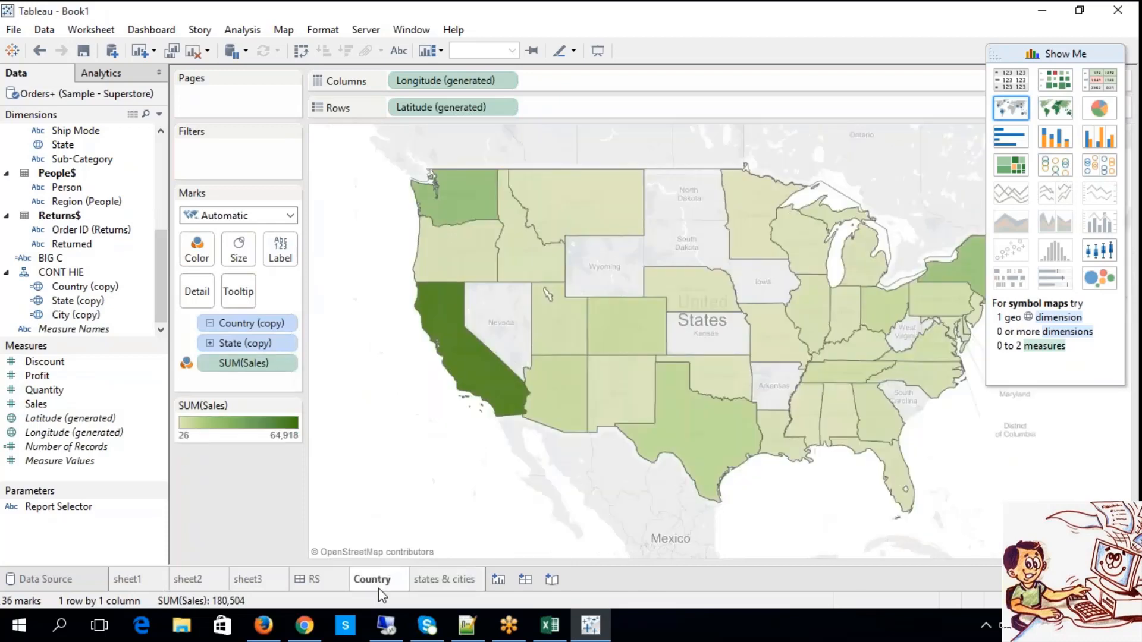
pyautogui.click(640, 386)
pyautogui.click(461, 507)
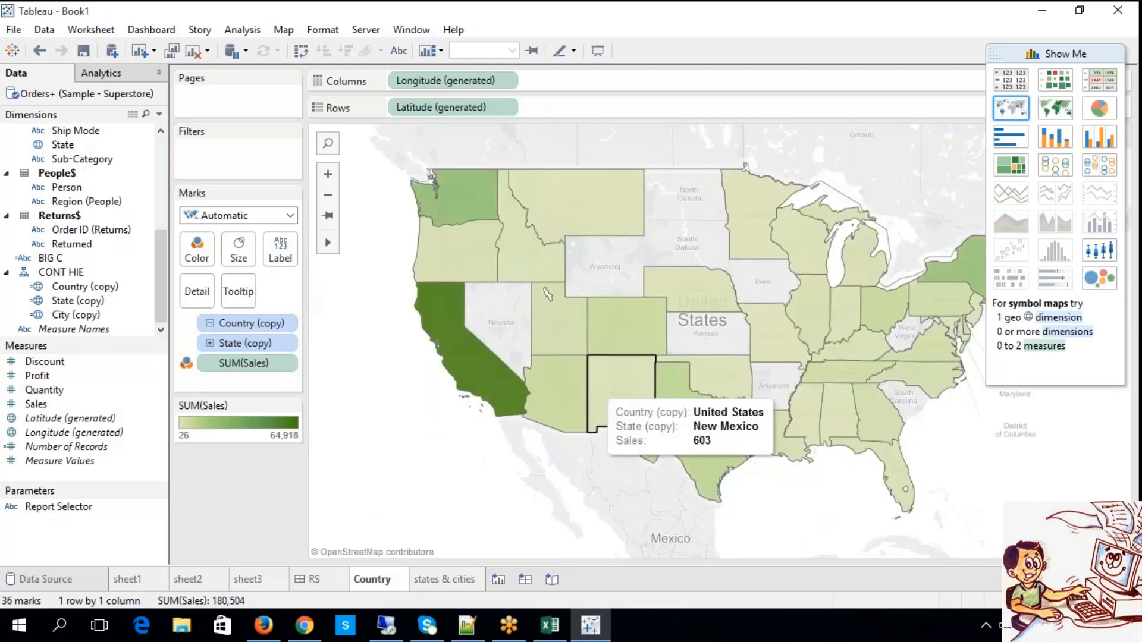
# Create a new dashboard and rename it STATE & CITY.
pyautogui.moveTo(529, 631)
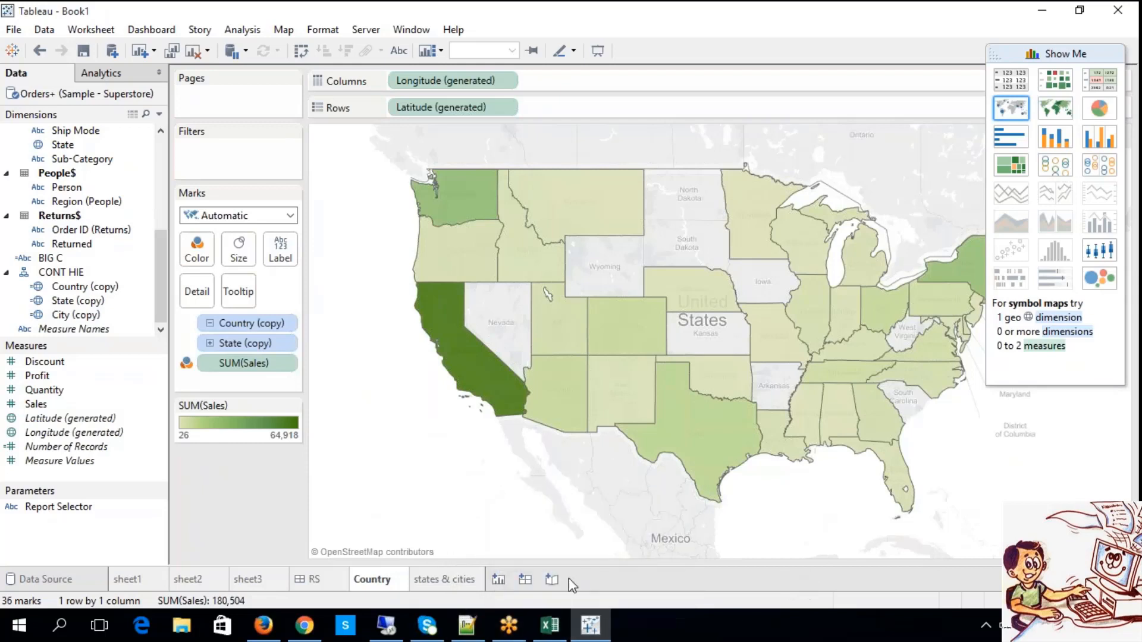
pyautogui.click(524, 581)
pyautogui.rightClick(524, 583)
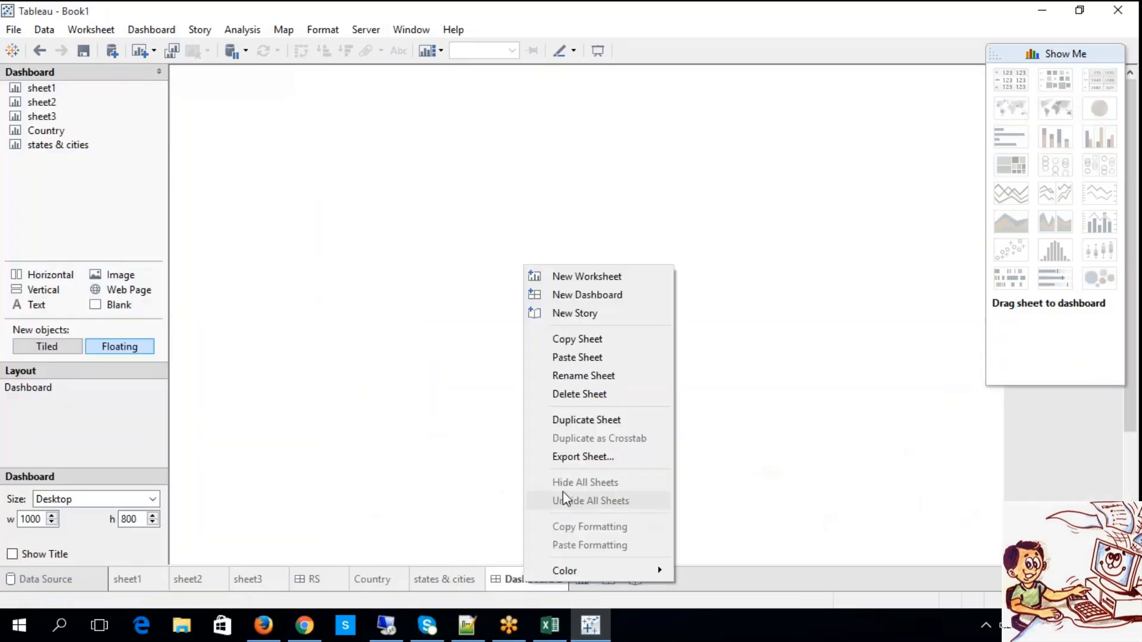
pyautogui.click(565, 380)
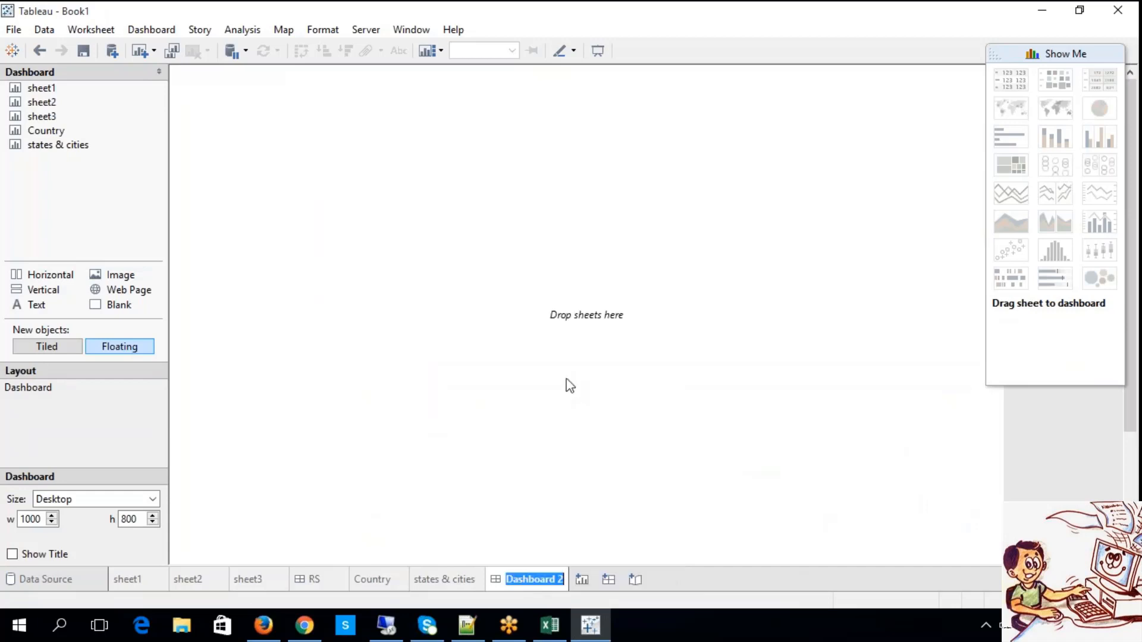
pyautogui.write('STATE')
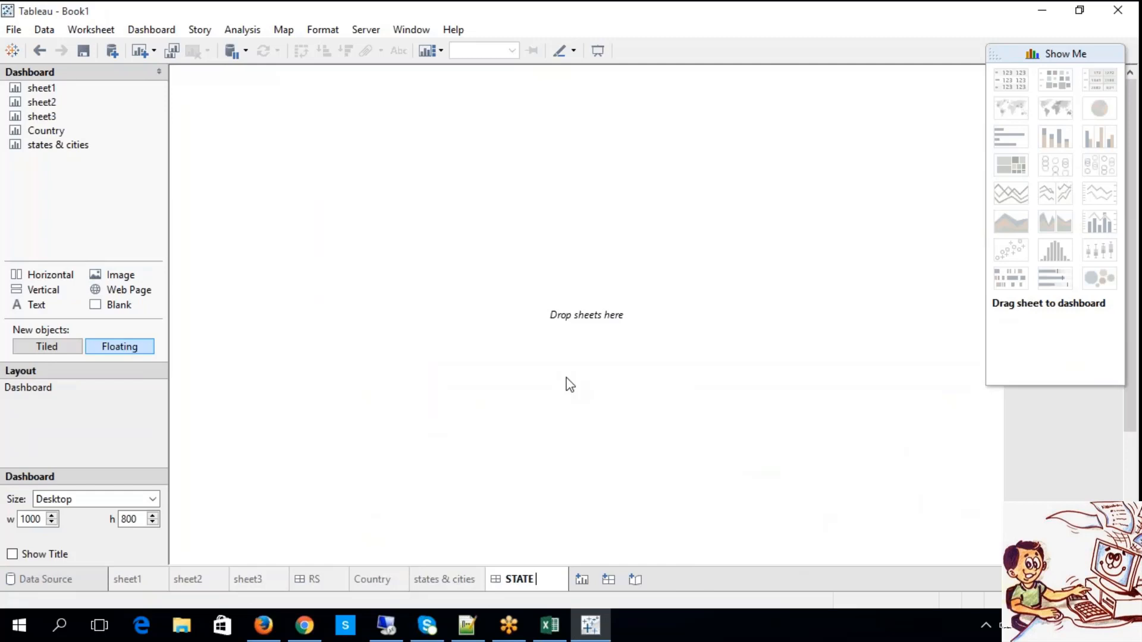
pyautogui.write(' & CITY')
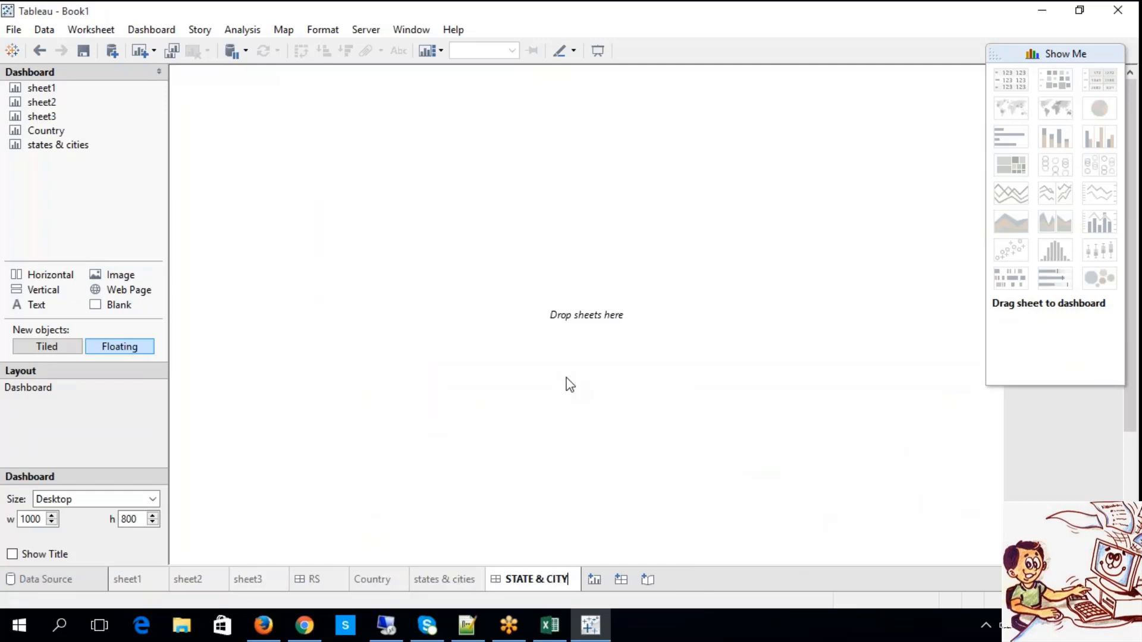
pyautogui.press('Return')
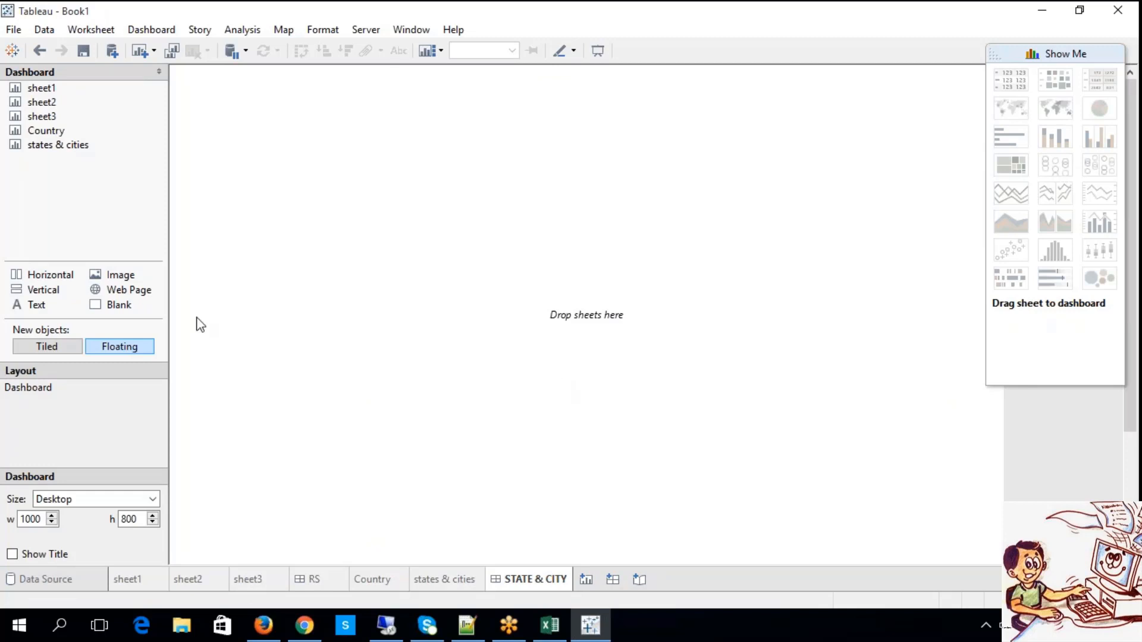
# Place the Country sheet on the dashboard as a floating map sized about 363 by 310, at about x 269, y 12.
pyautogui.moveTo(46, 130); pyautogui.dragTo(210, 80)
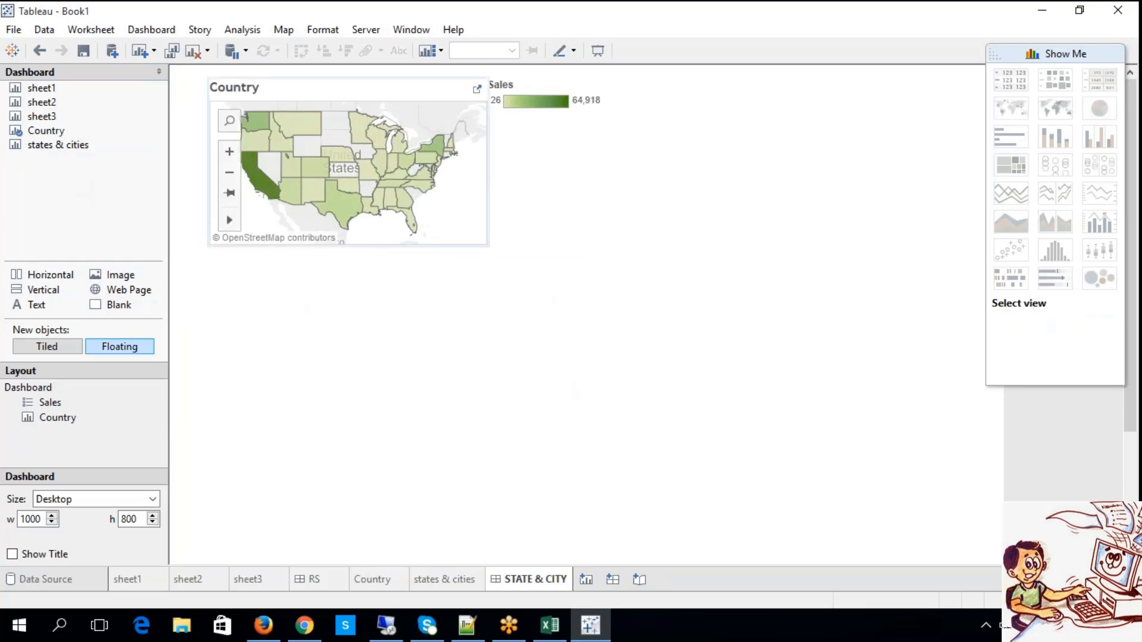
pyautogui.click(318, 88)
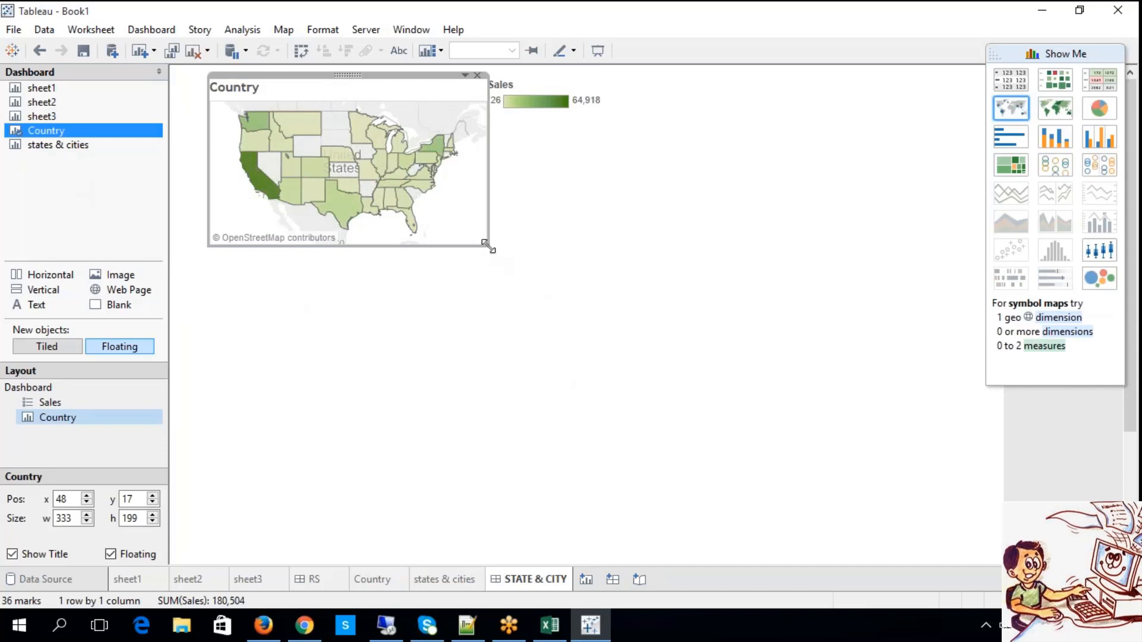
pyautogui.moveTo(488, 244); pyautogui.dragTo(514, 339)
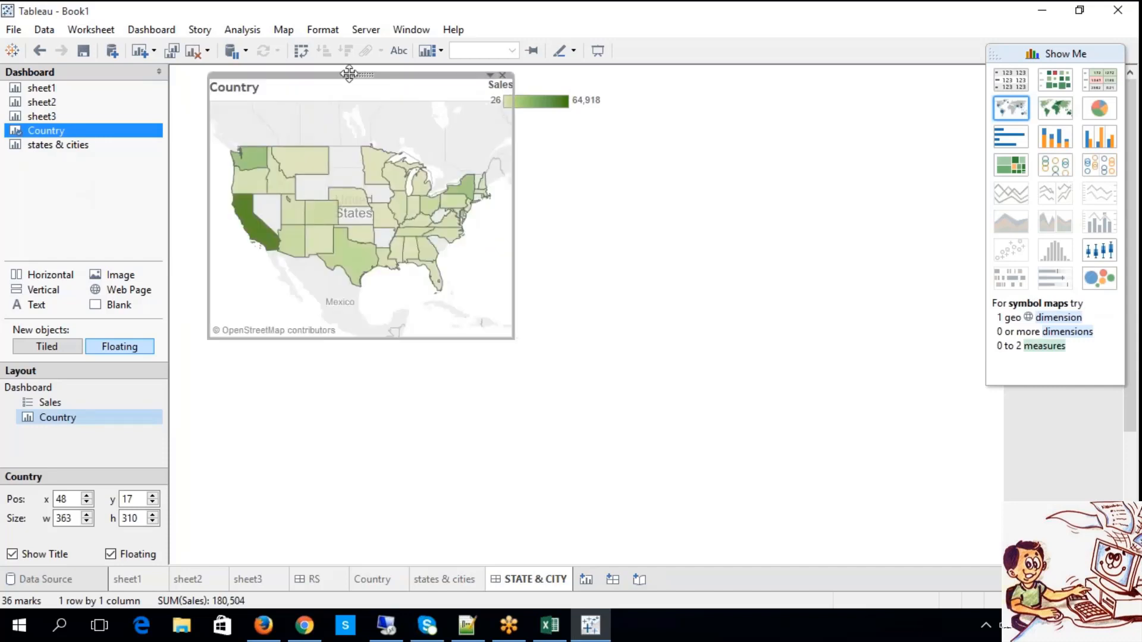
pyautogui.moveTo(349, 73); pyautogui.dragTo(536, 73)
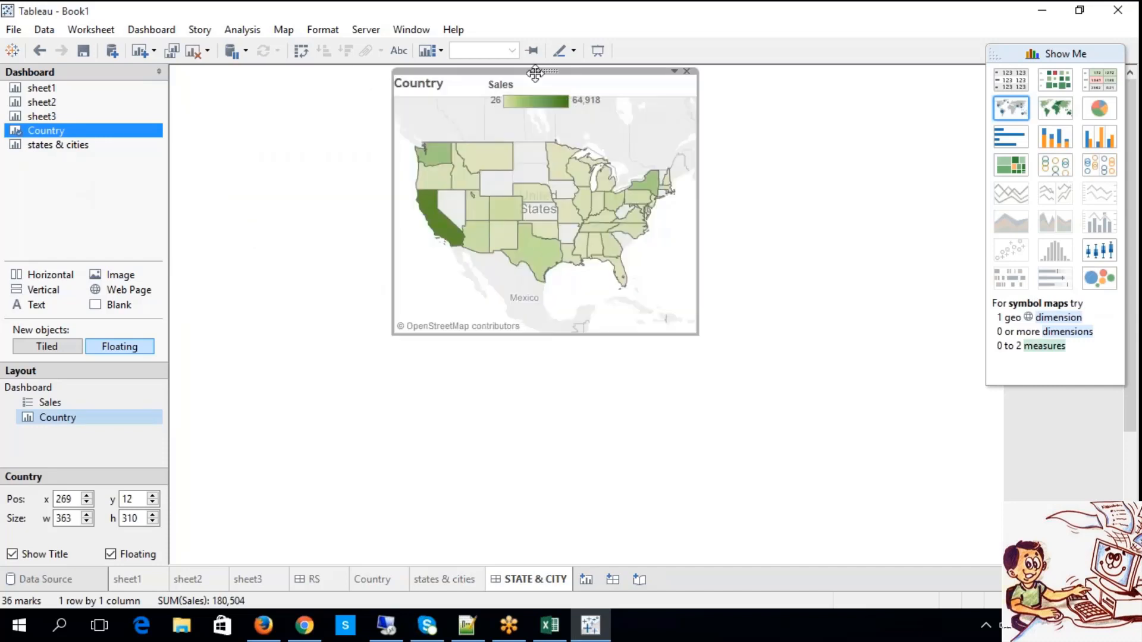
# Remove the Country map's Sales color legend from the dashboard.
pyautogui.click(530, 91)
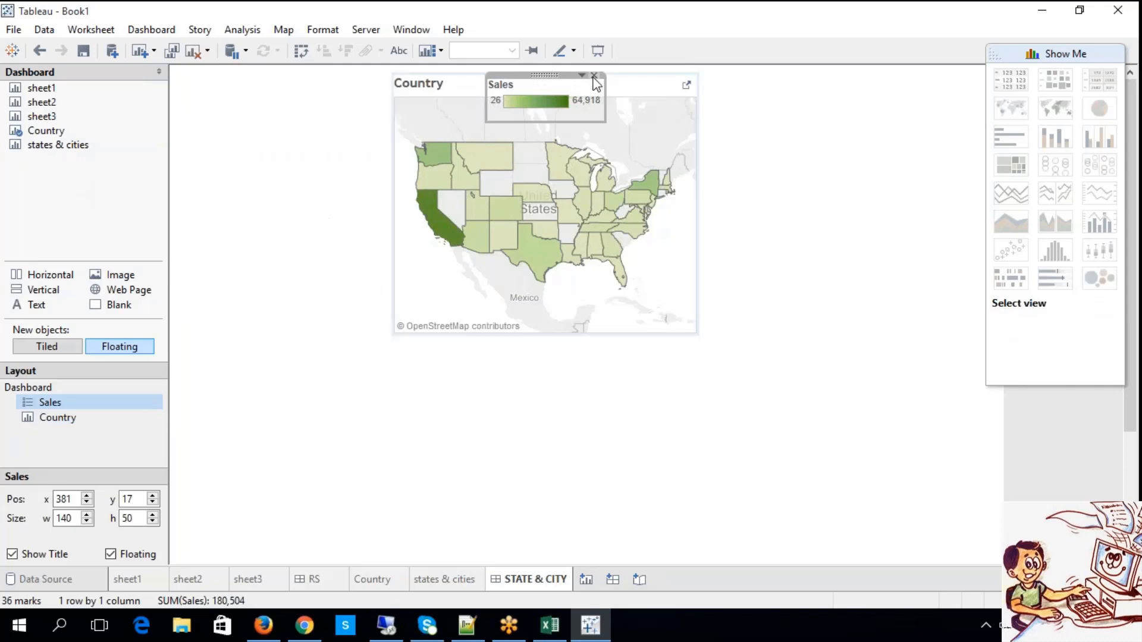
pyautogui.click(594, 76)
pyautogui.click(553, 78)
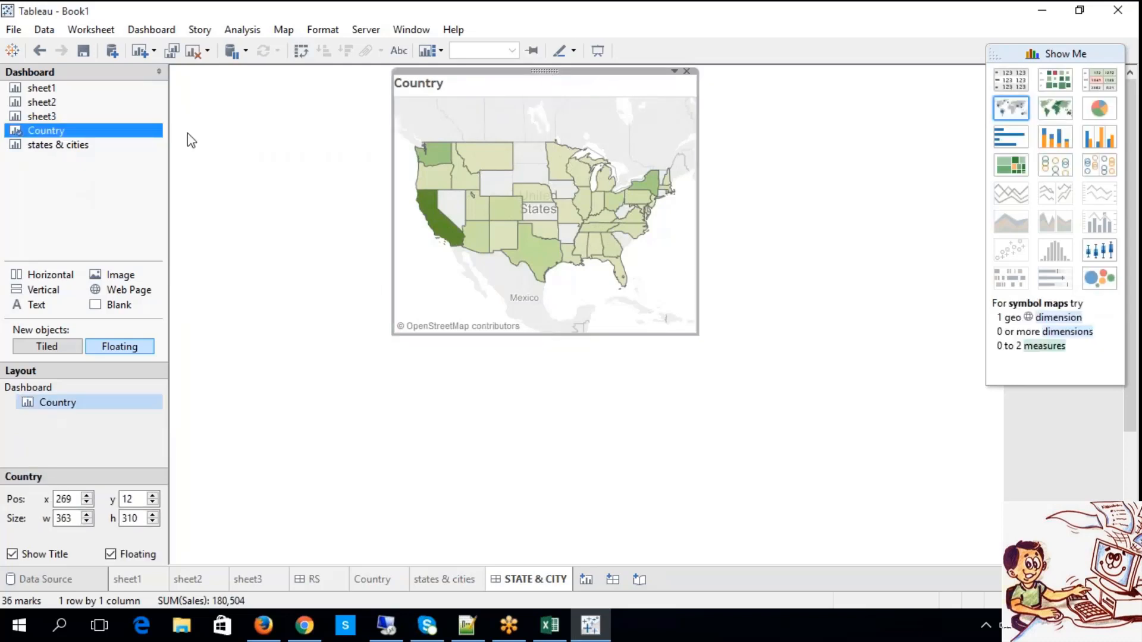
# Add the states & cities sheet as a floating map below the Country map and enlarge it to about 397 by 238.
pyautogui.moveTo(46, 146); pyautogui.dragTo(390, 371)
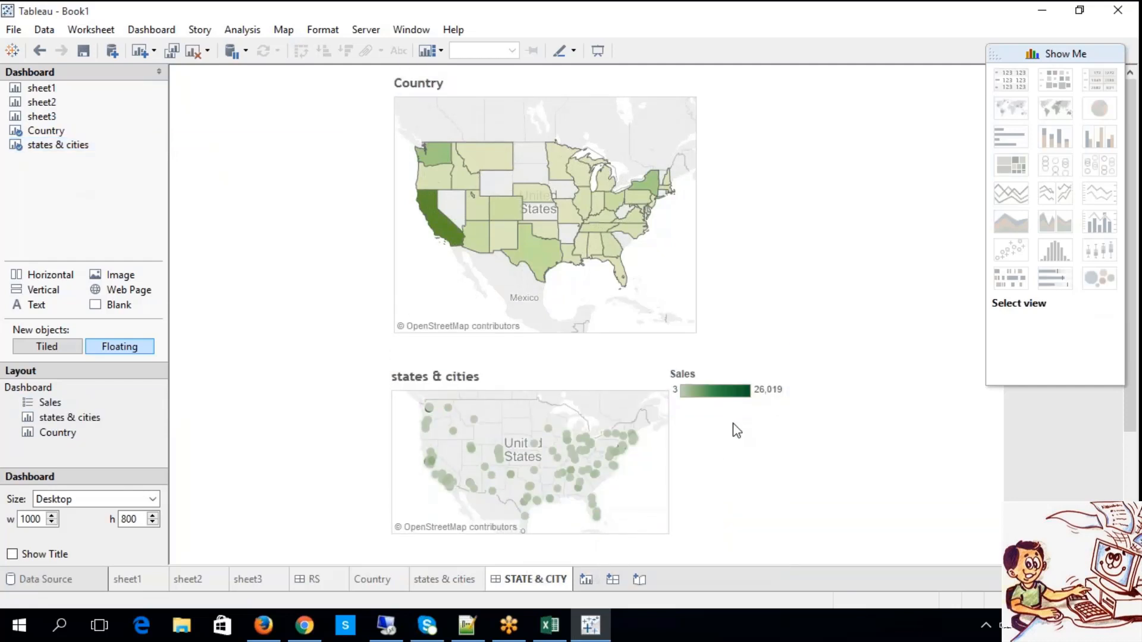
pyautogui.click(602, 379)
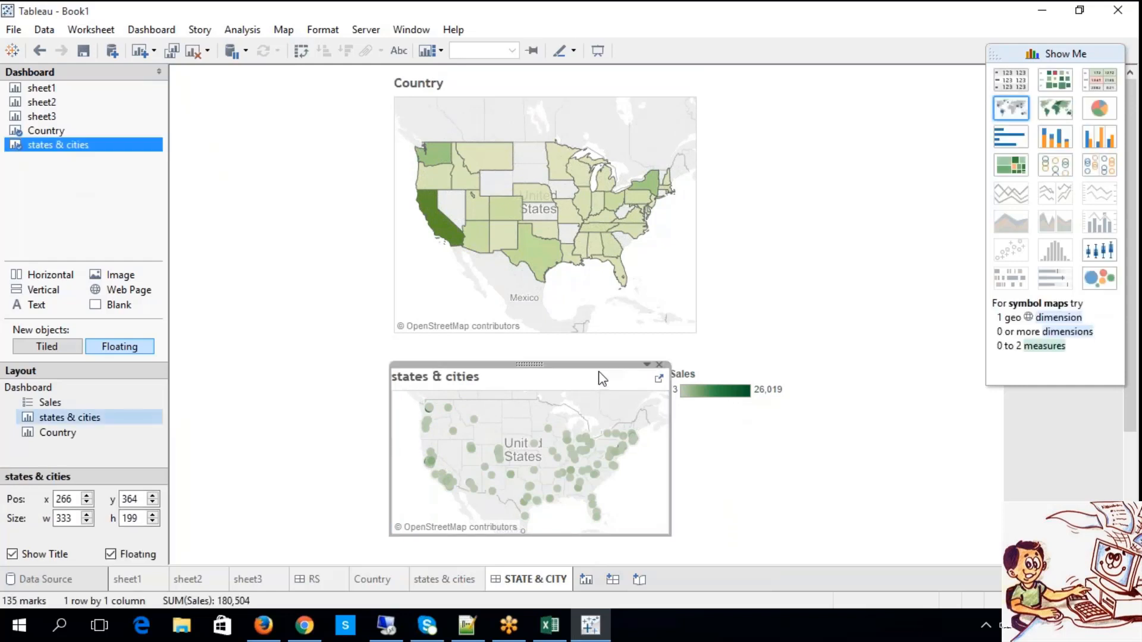
pyautogui.moveTo(671, 362); pyautogui.dragTo(723, 340)
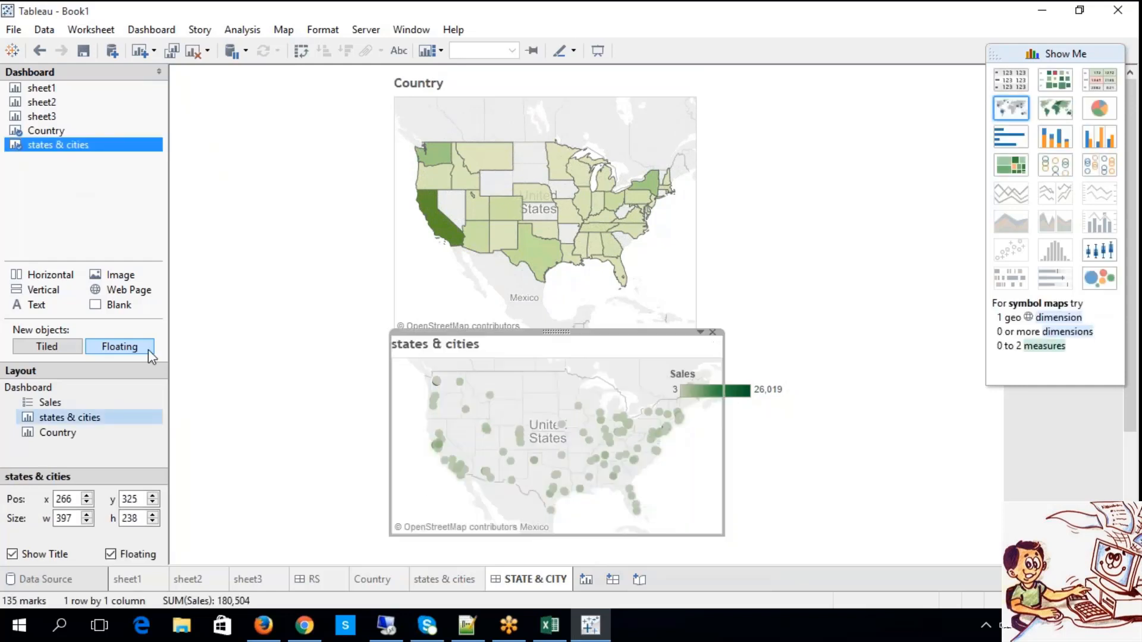
# Set new dashboard objects to Tiled and enlarge the states & cities map to about 698 by 289.
pyautogui.click(47, 350)
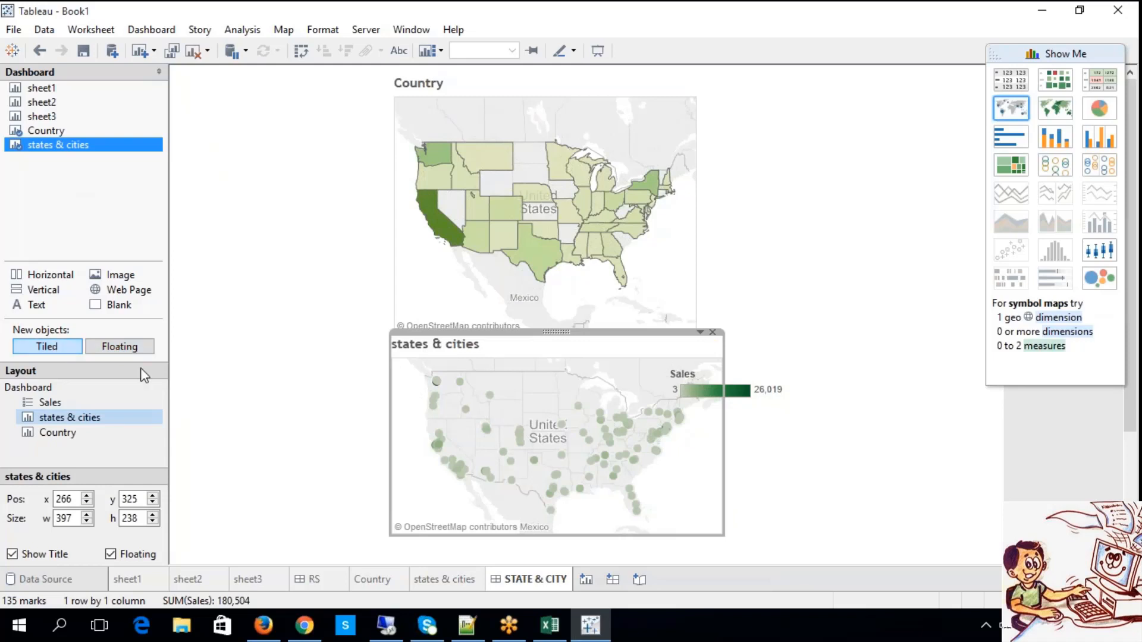
pyautogui.click(388, 457)
pyautogui.click(392, 457)
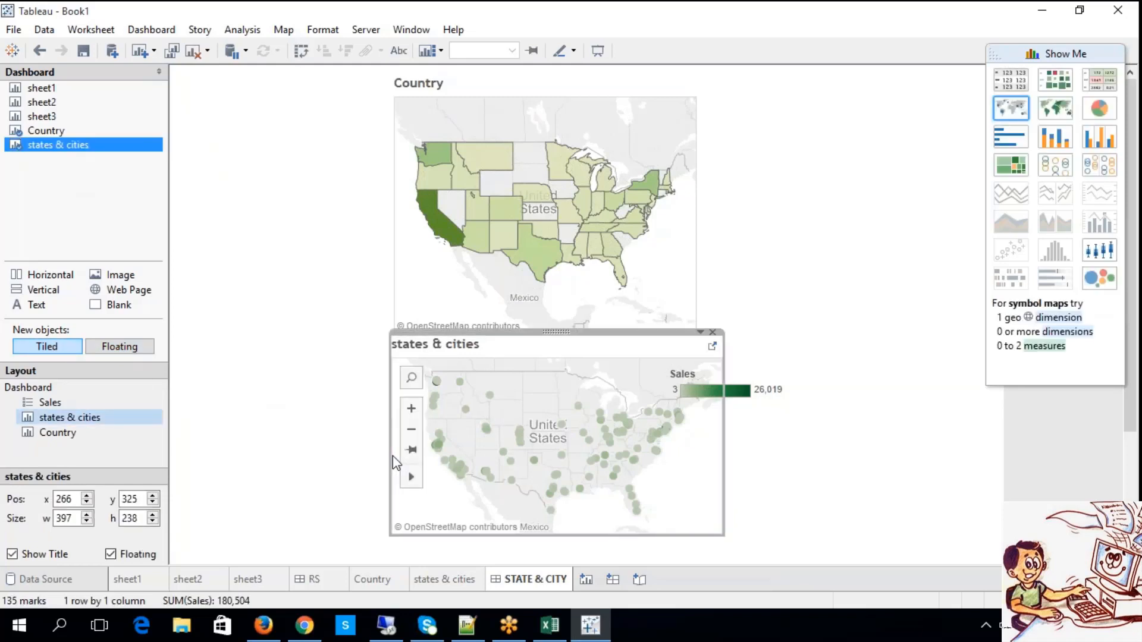
pyautogui.moveTo(391, 439); pyautogui.dragTo(226, 434)
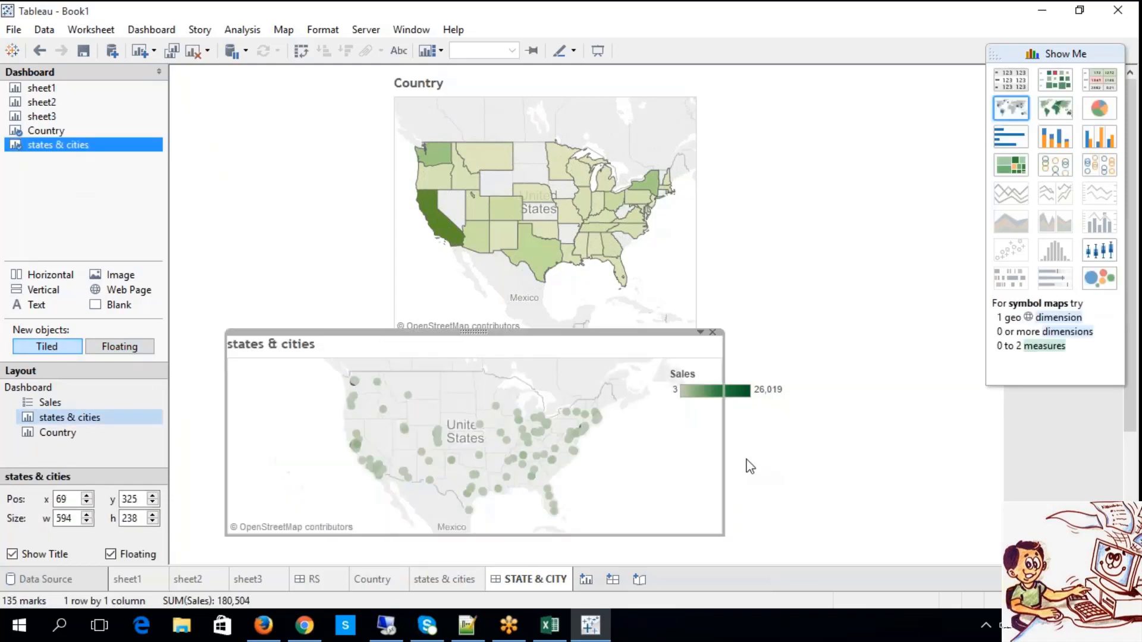
pyautogui.moveTo(727, 452); pyautogui.dragTo(810, 471)
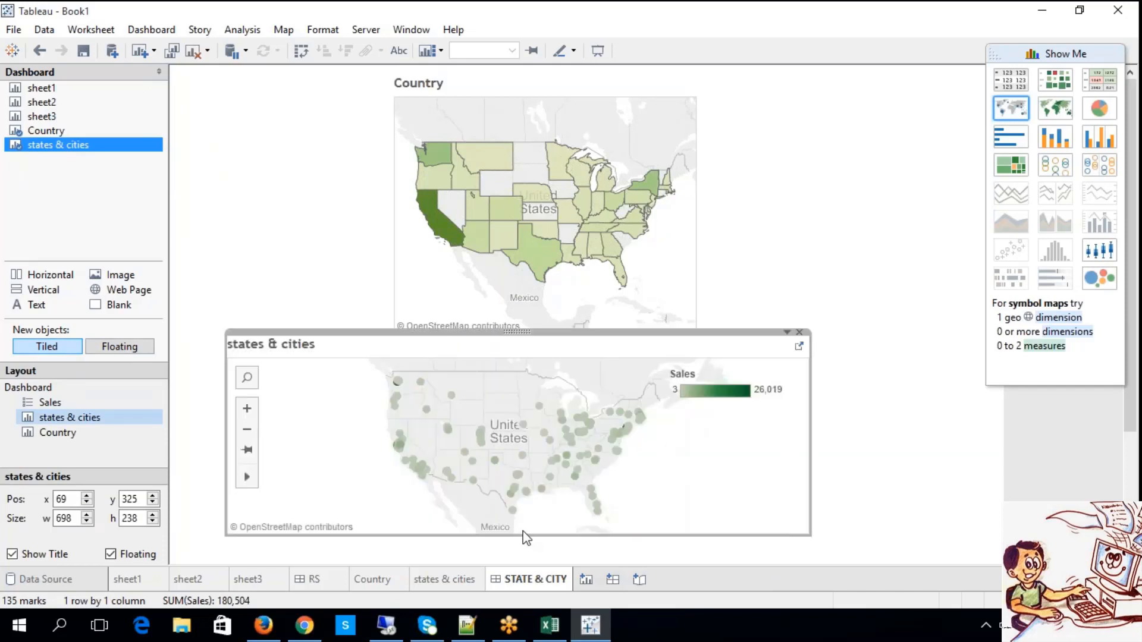
pyautogui.moveTo(533, 579); pyautogui.dragTo(534, 580)
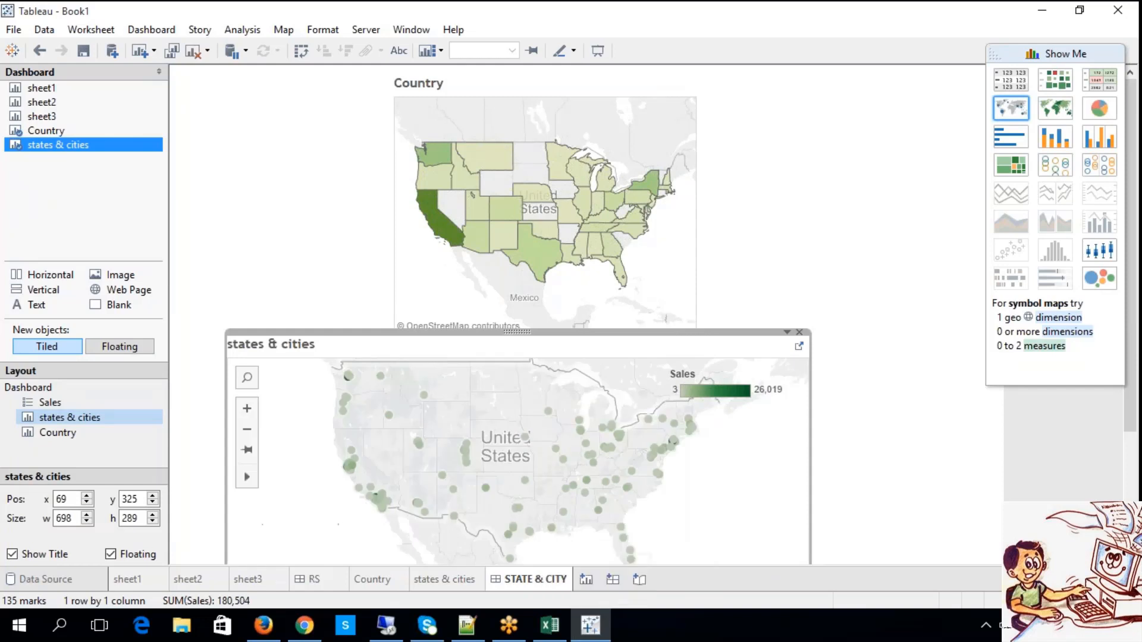
# Arrange the maps side by side, with Country at about x 24, y 66 and states & cities at about x 369, y 64.
pyautogui.click(430, 76)
pyautogui.click(434, 77)
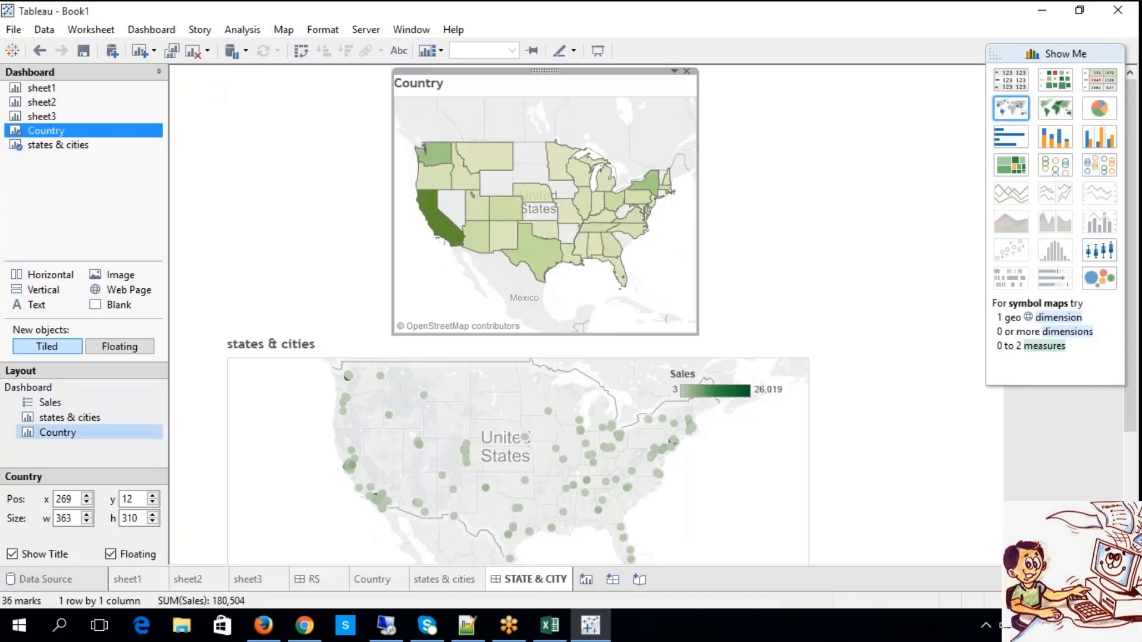
pyautogui.moveTo(544, 71); pyautogui.dragTo(341, 116)
pyautogui.click(594, 345)
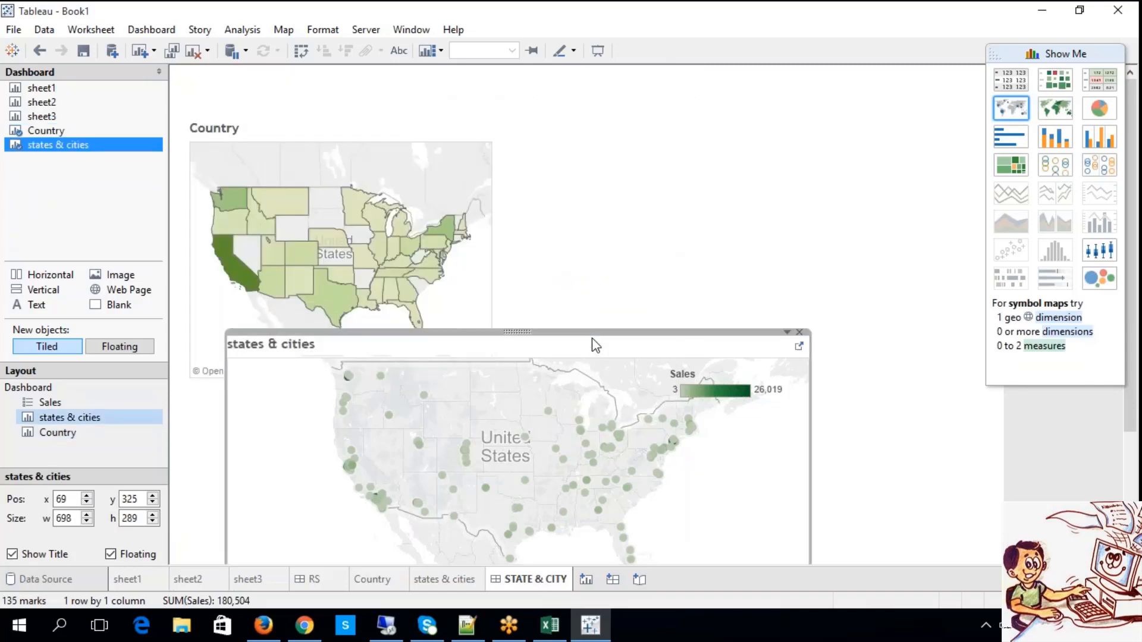
pyautogui.moveTo(516, 332); pyautogui.dragTo(770, 124)
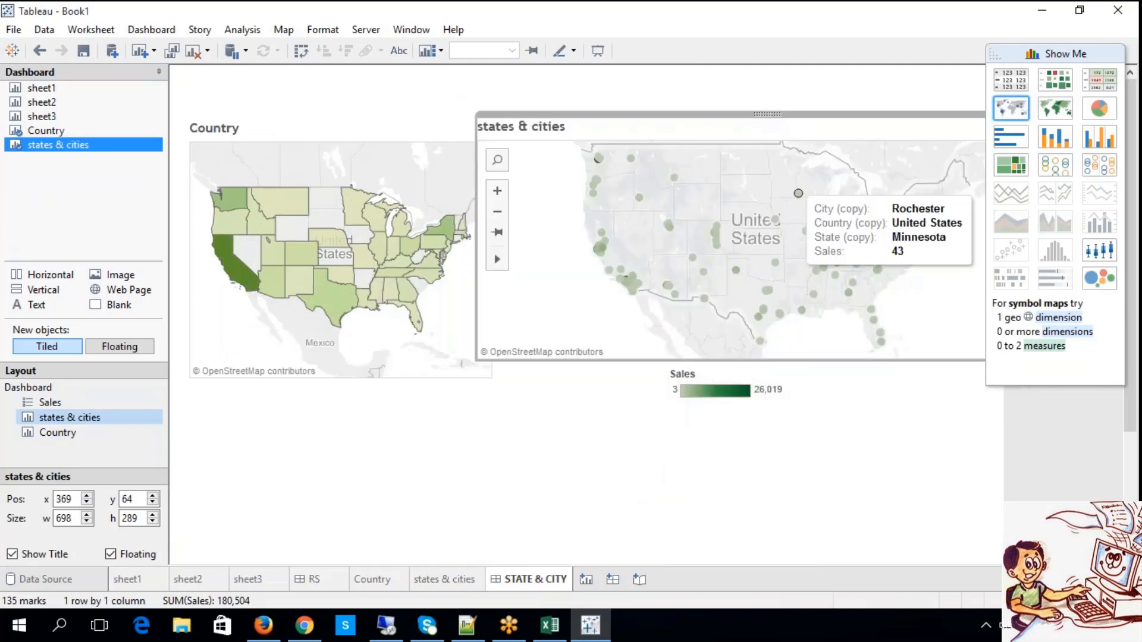
# Remove the remaining Sales legend and extend the states & cities map upward to a height of about 352.
pyautogui.click(759, 316)
pyautogui.click(717, 398)
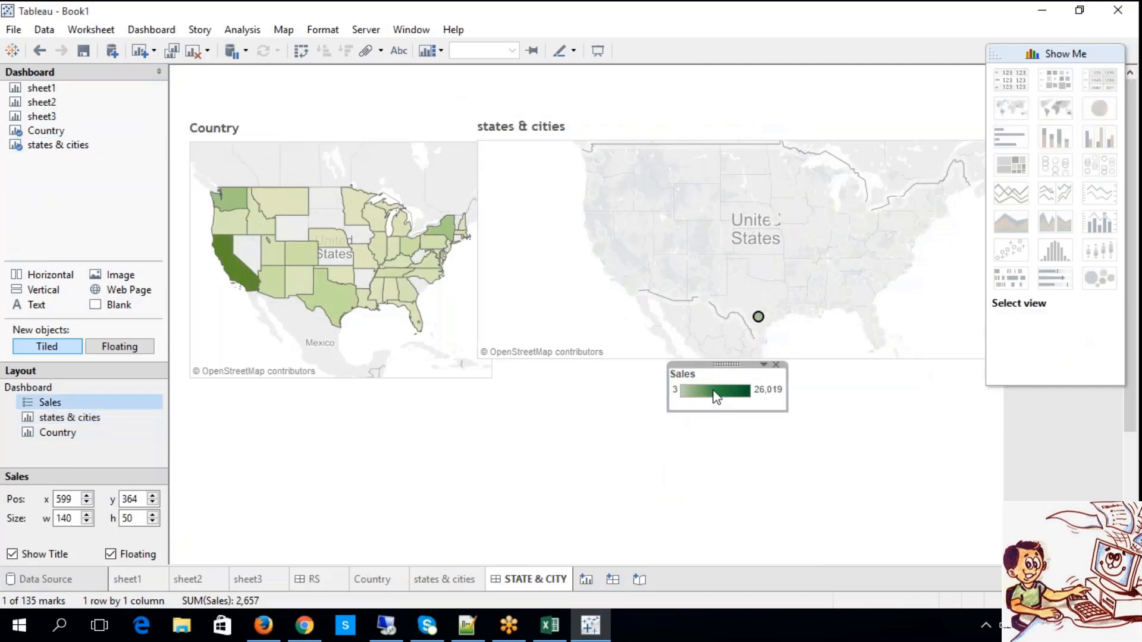
pyautogui.click(777, 366)
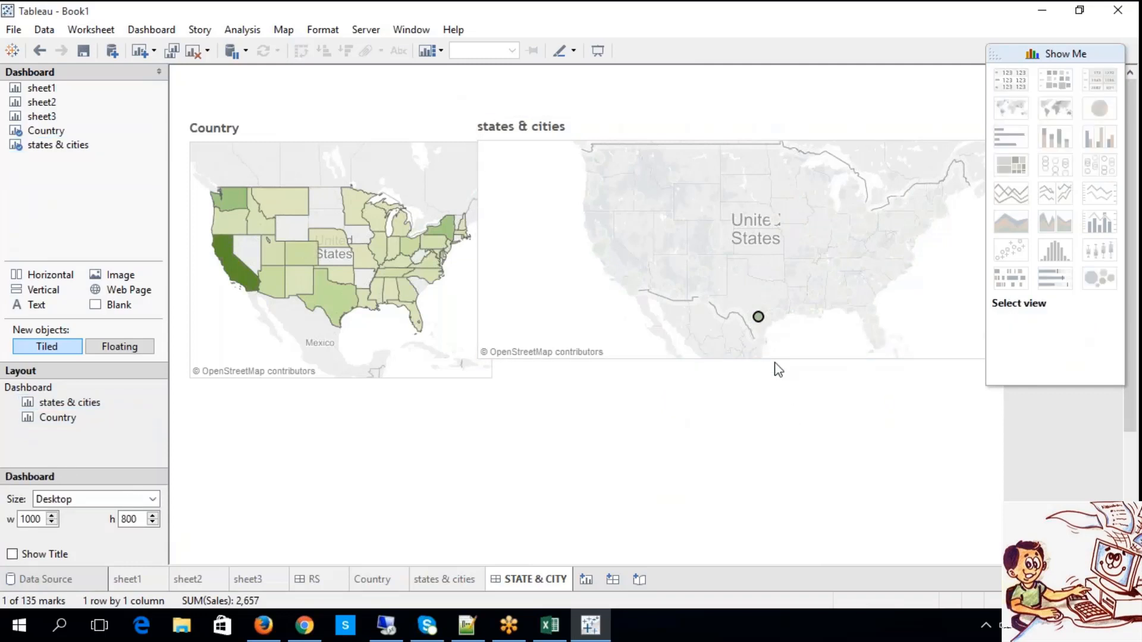
pyautogui.click(719, 127)
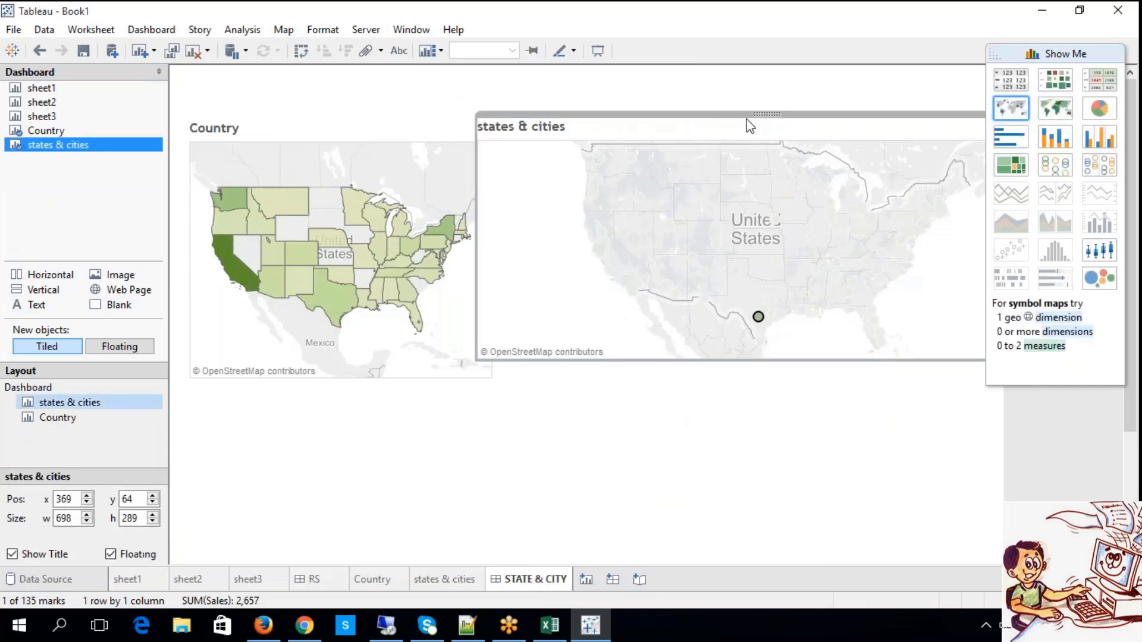
pyautogui.moveTo(723, 108); pyautogui.dragTo(714, 66)
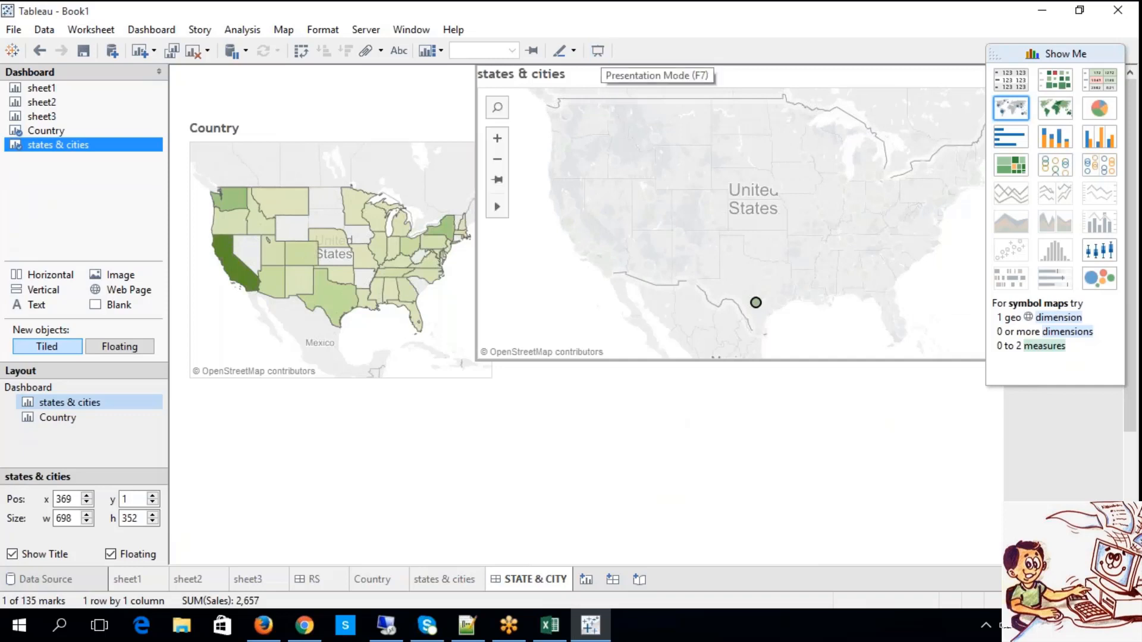
# Select Illinois in the Country map on the dashboard.
pyautogui.click(395, 129)
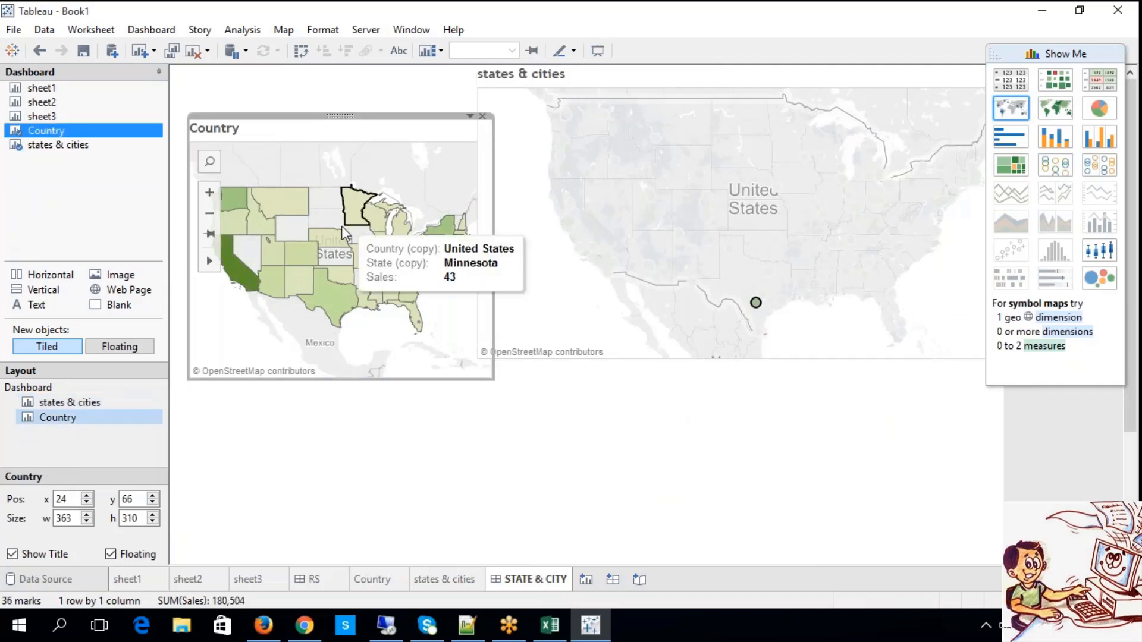
pyautogui.moveTo(337, 292); pyautogui.dragTo(337, 296)
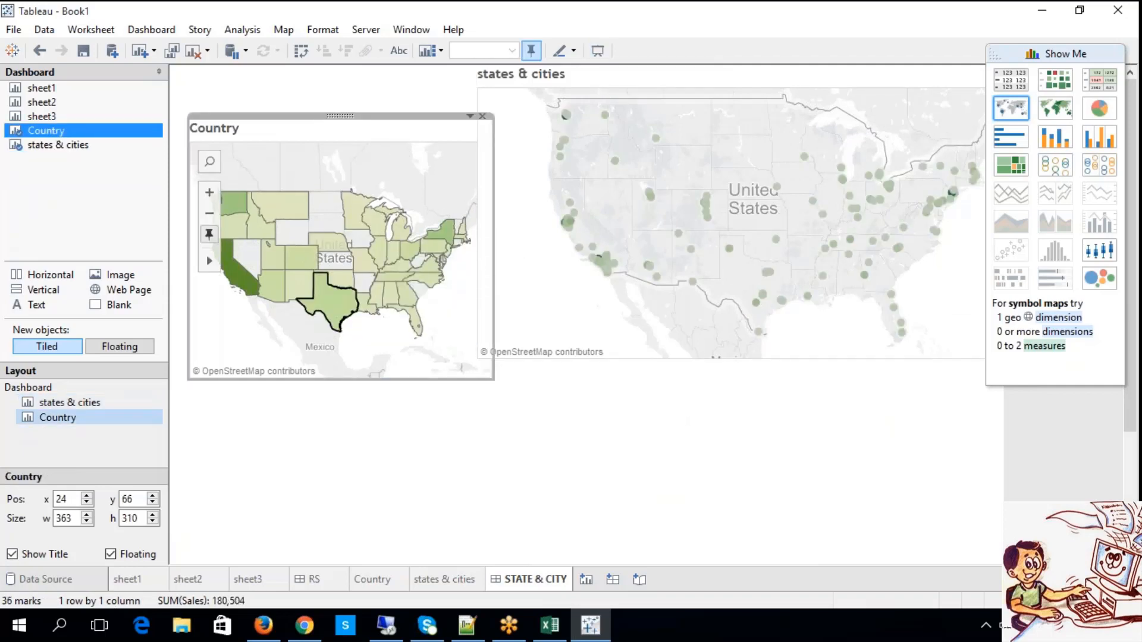
pyautogui.click(378, 249)
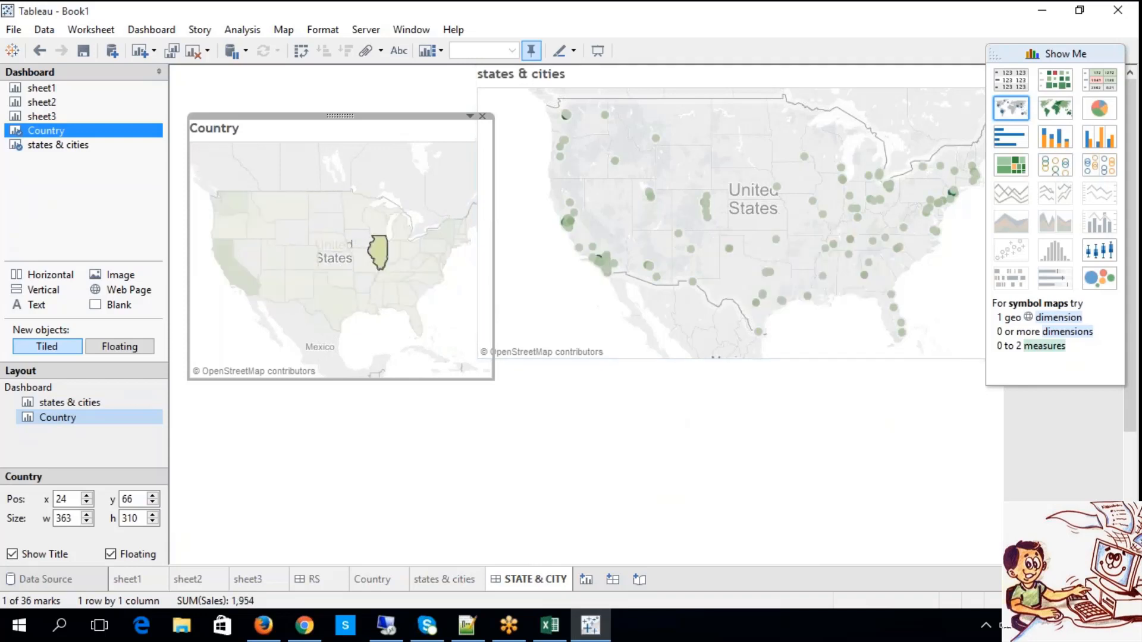
pyautogui.click(484, 462)
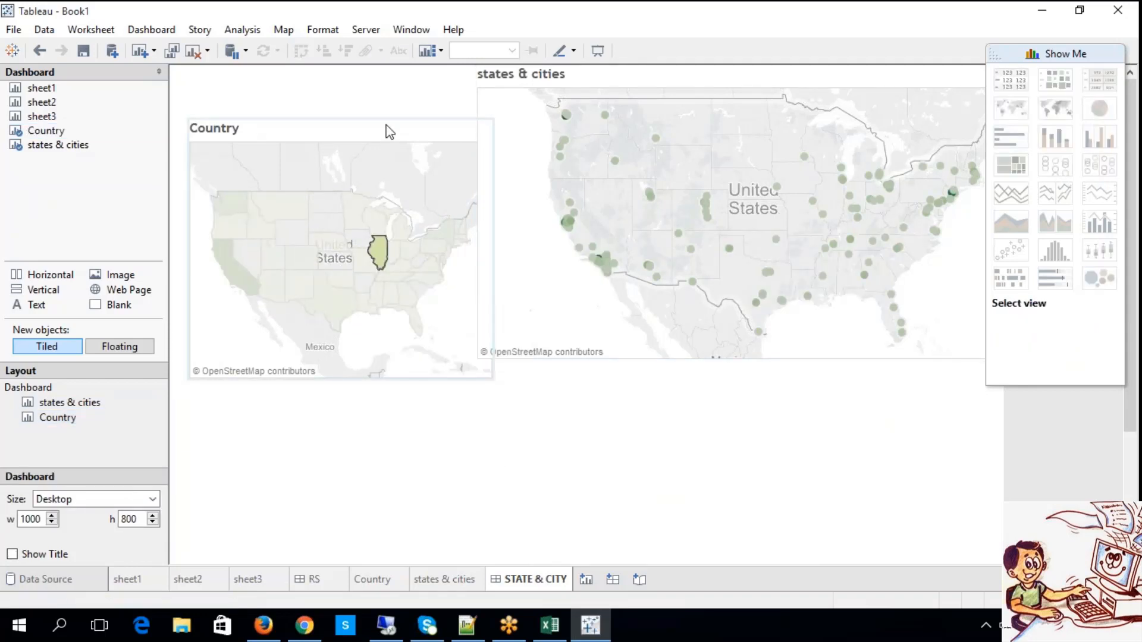
# Set the Country map to be used as a filter for the states & cities map.
pyautogui.click(418, 136)
pyautogui.click(470, 117)
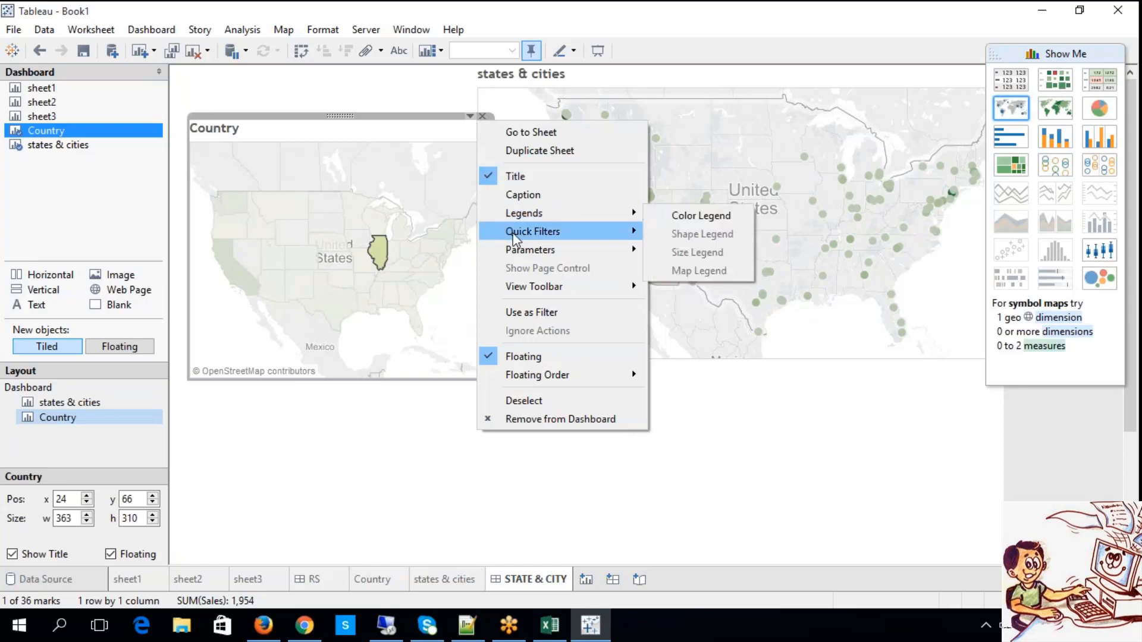
pyautogui.click(543, 313)
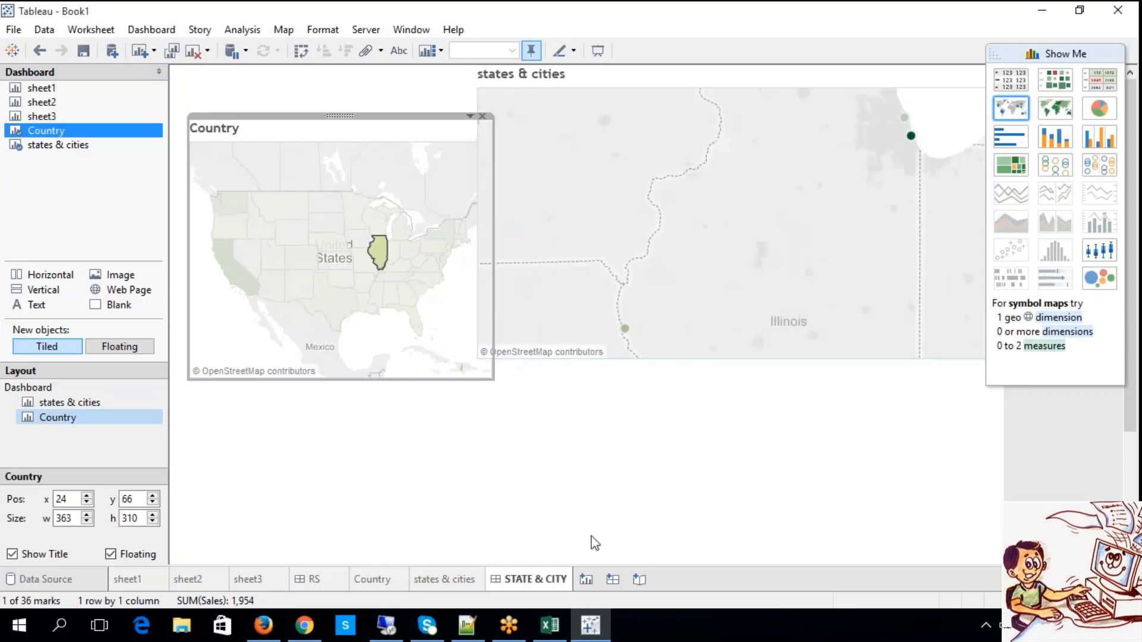
pyautogui.moveTo(538, 145)
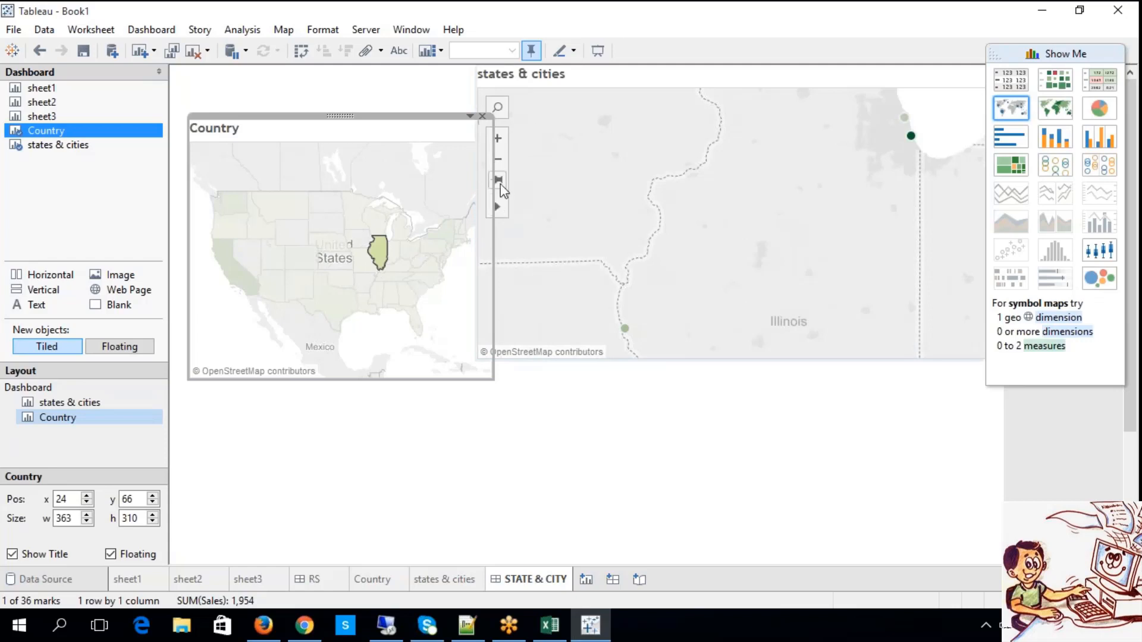
# Zoom the states & cities map out until it shows all of North America.
pyautogui.click(499, 162)
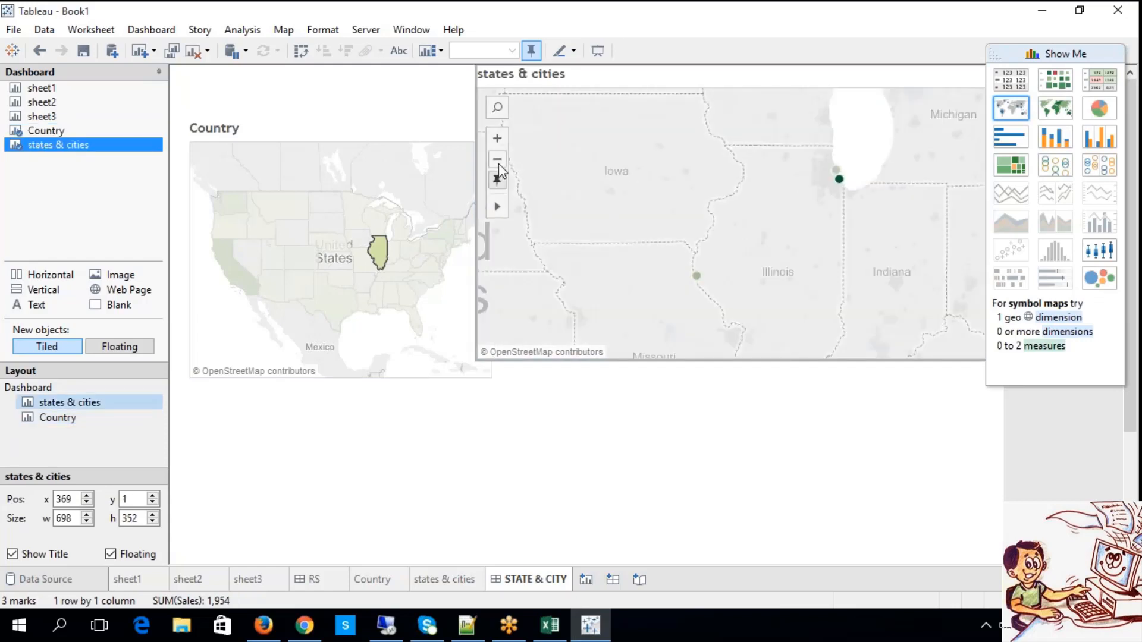
pyautogui.click(498, 159)
pyautogui.click(498, 160)
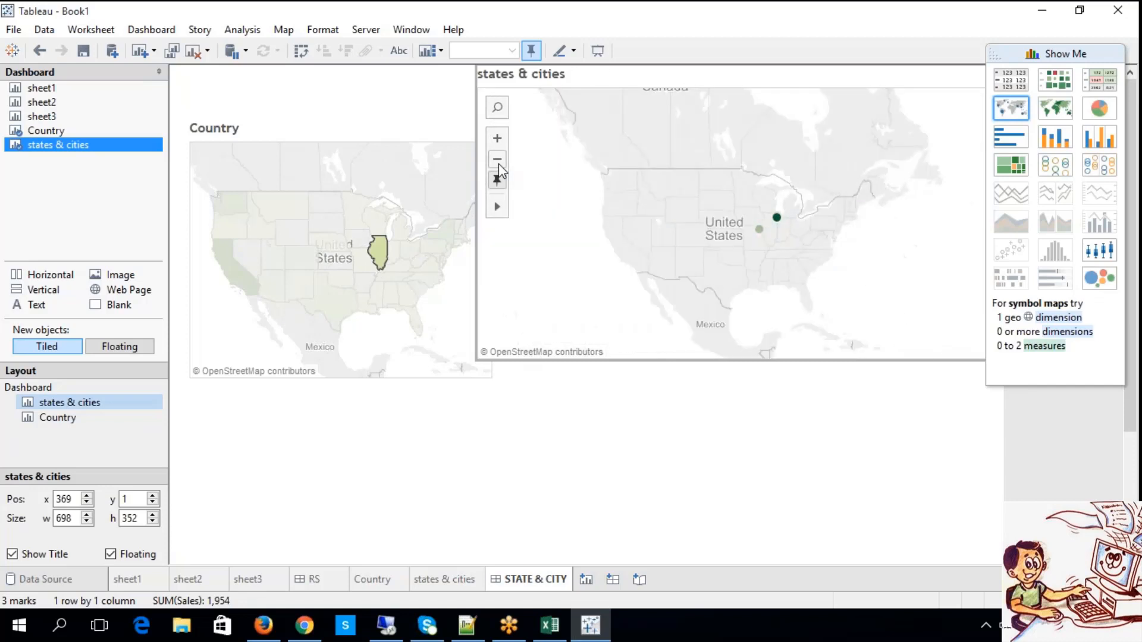
pyautogui.click(497, 159)
pyautogui.click(382, 436)
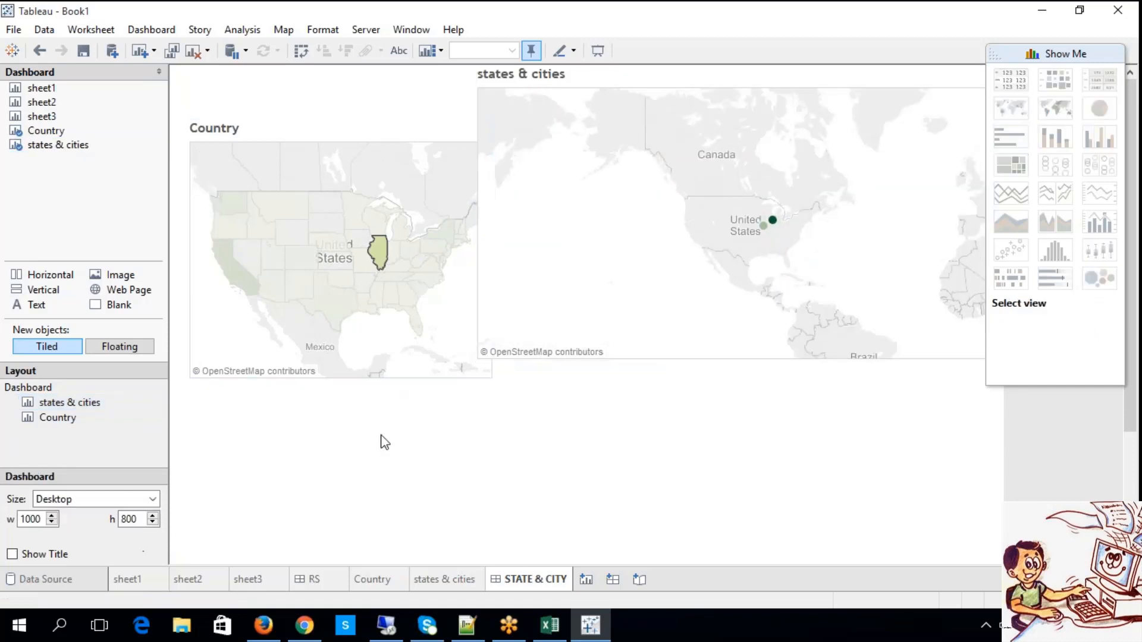
# Clear the Illinois selection and test the filter with Colorado, New Mexico and California in the Country map.
pyautogui.click(342, 136)
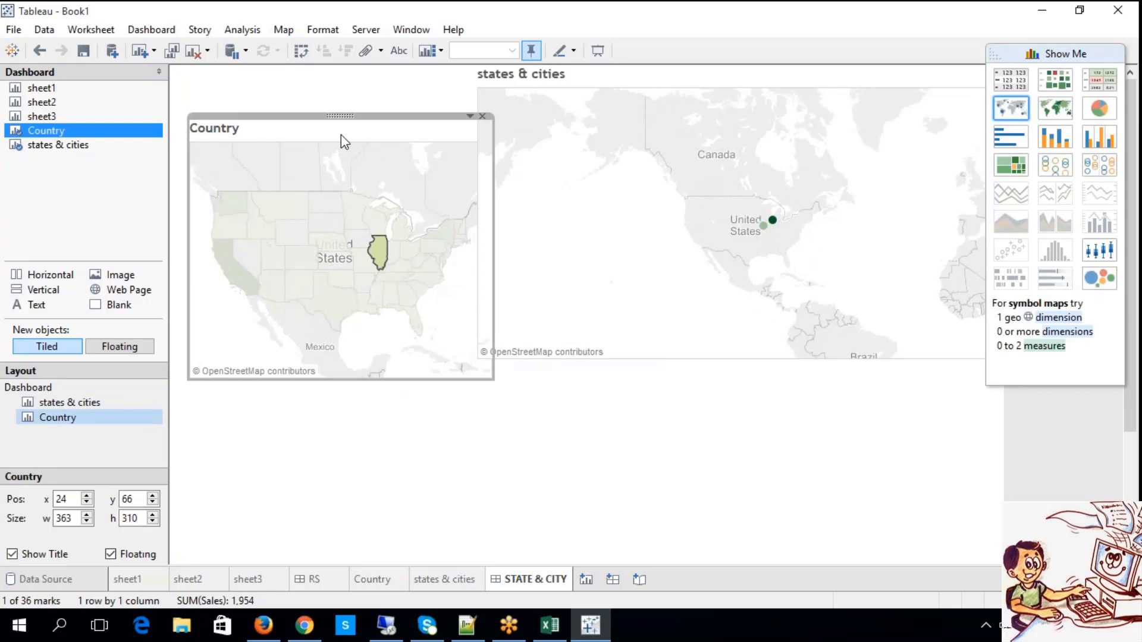
pyautogui.click(297, 233)
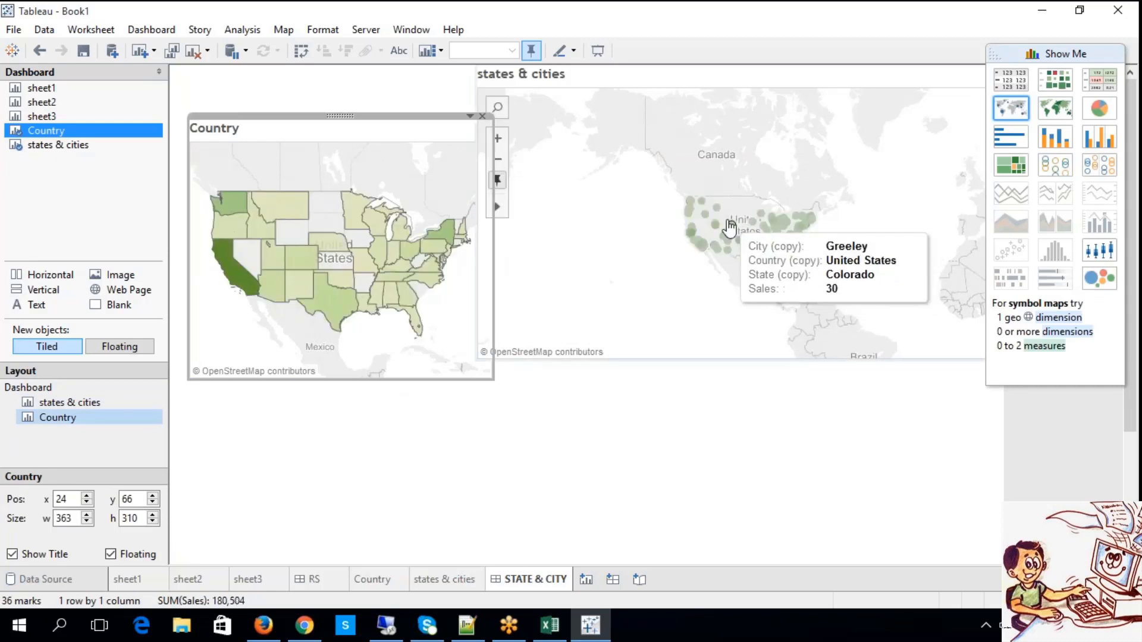
pyautogui.click(301, 267)
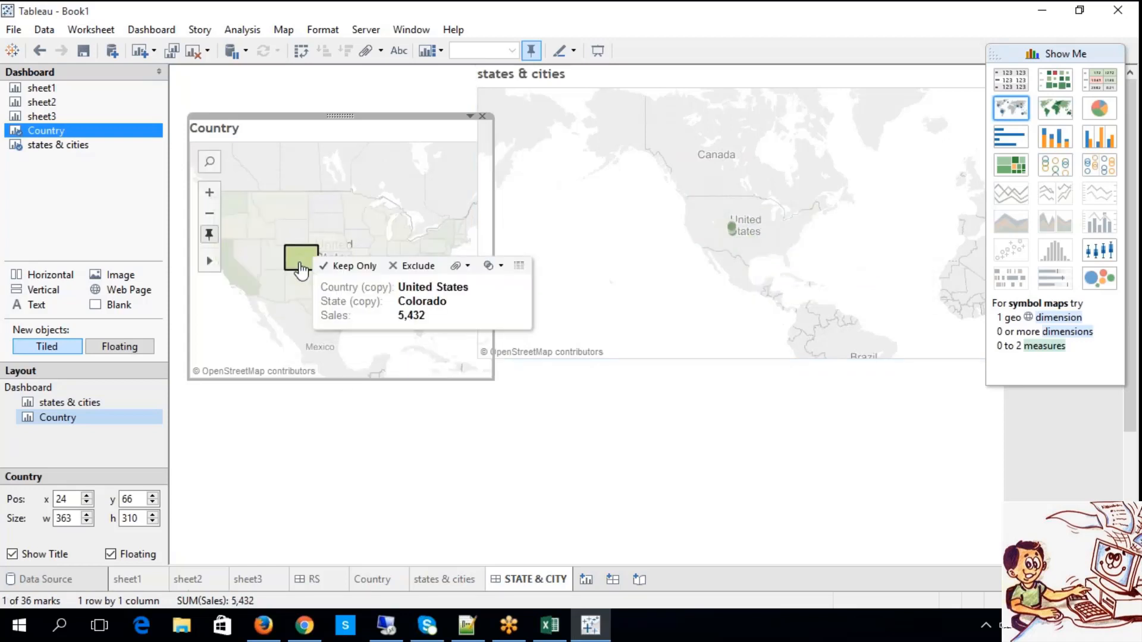
pyautogui.click(292, 293)
pyautogui.click(252, 290)
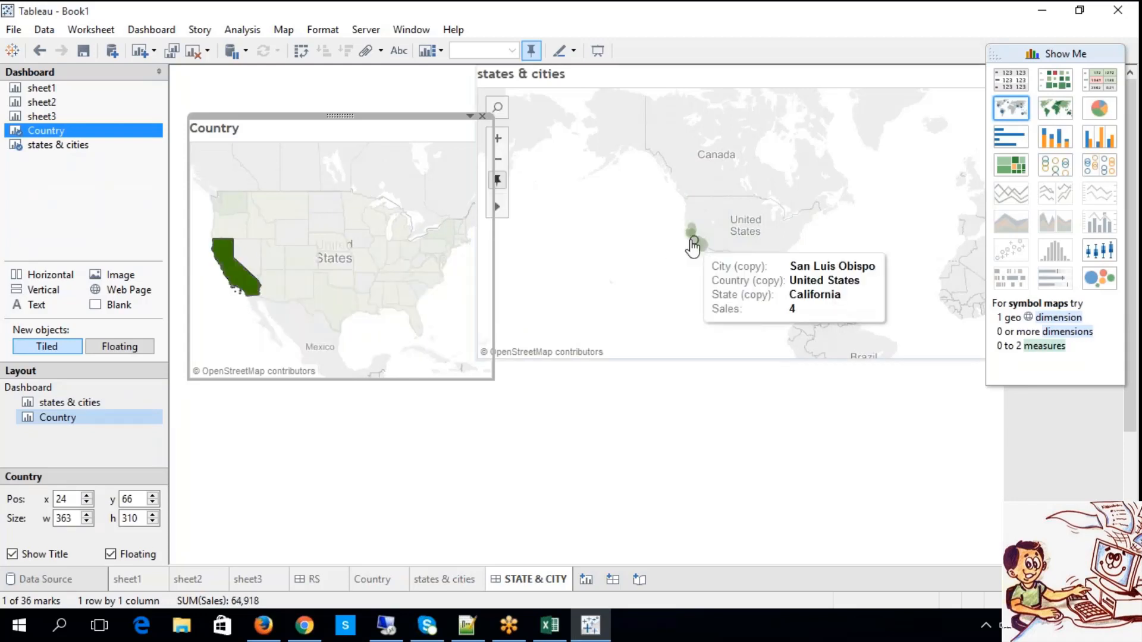
# Zoom the states & cities map in one level and test the filter with Texas, clearing the selection at the end.
pyautogui.click(498, 140)
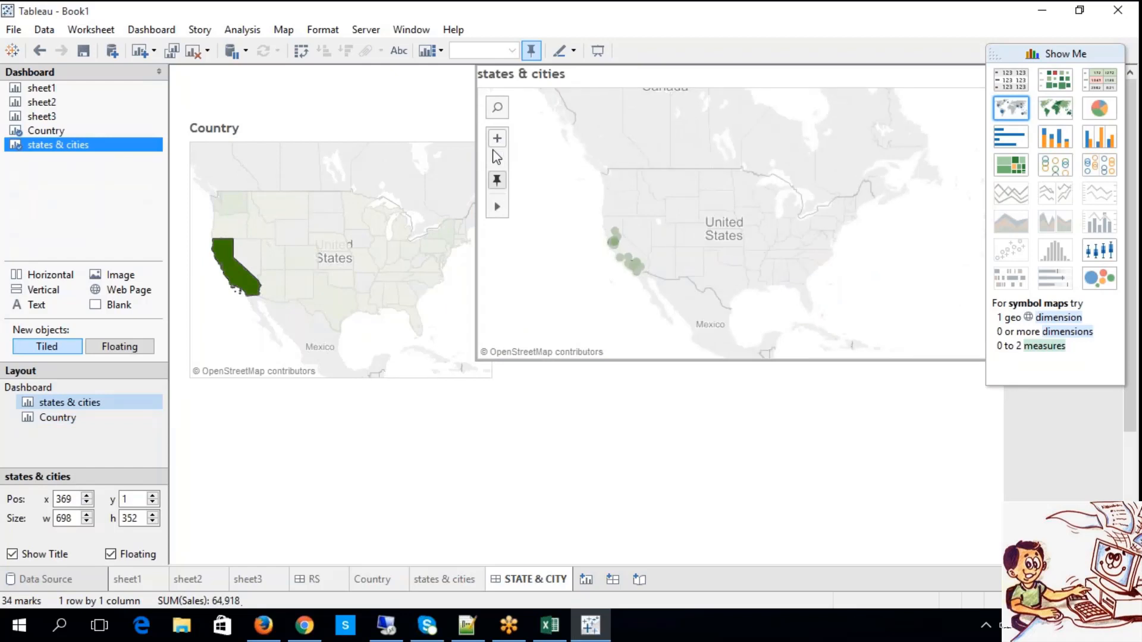
pyautogui.click(342, 310)
pyautogui.click(342, 311)
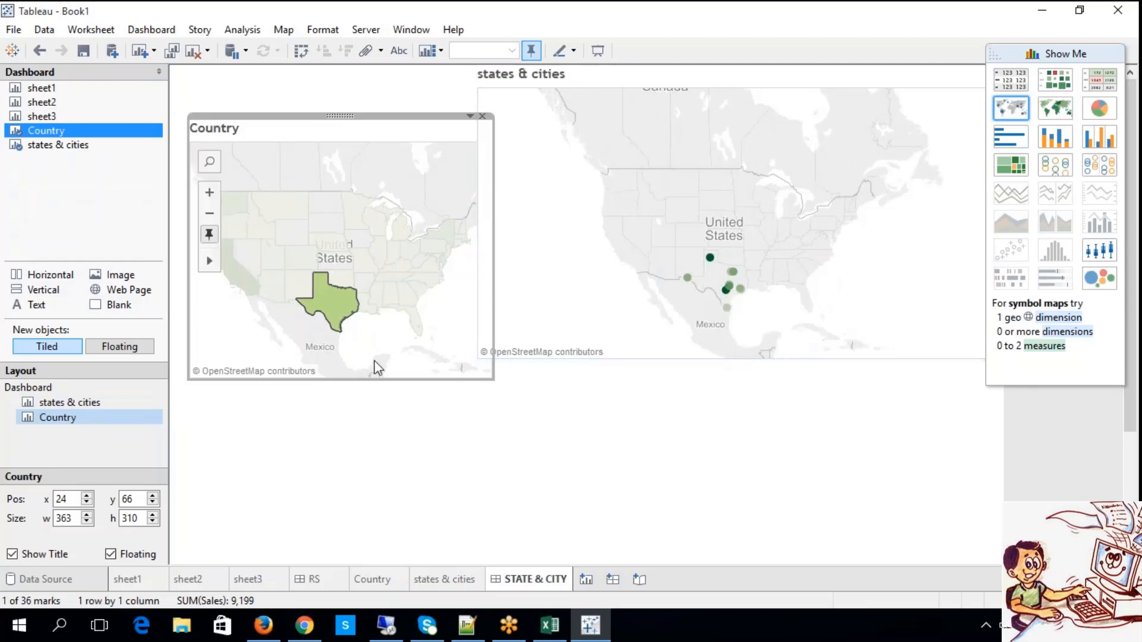
pyautogui.click(318, 345)
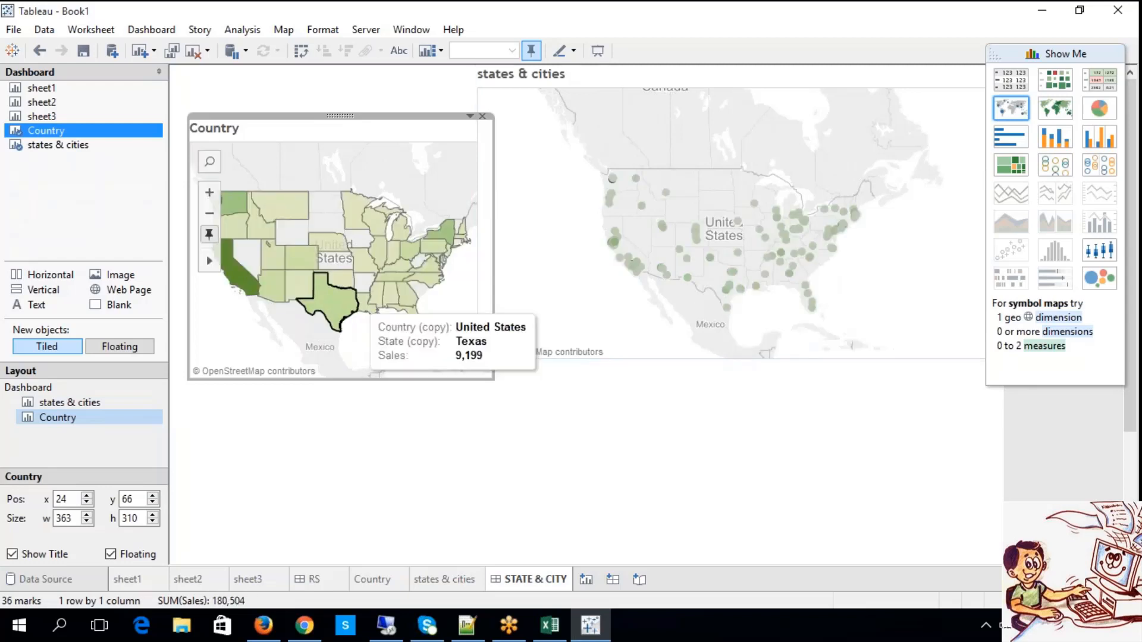
# Filter the cities by Illinois, Montana and Pennsylvania one at a time from the Country map, and clear the selection.
pyautogui.click(379, 255)
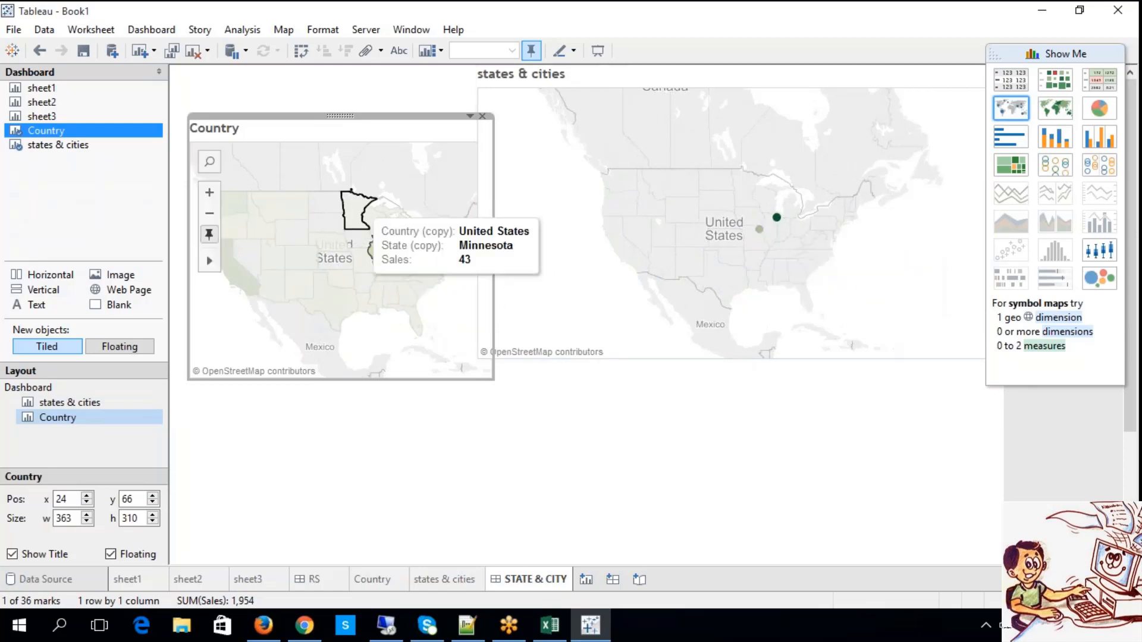
pyautogui.click(298, 212)
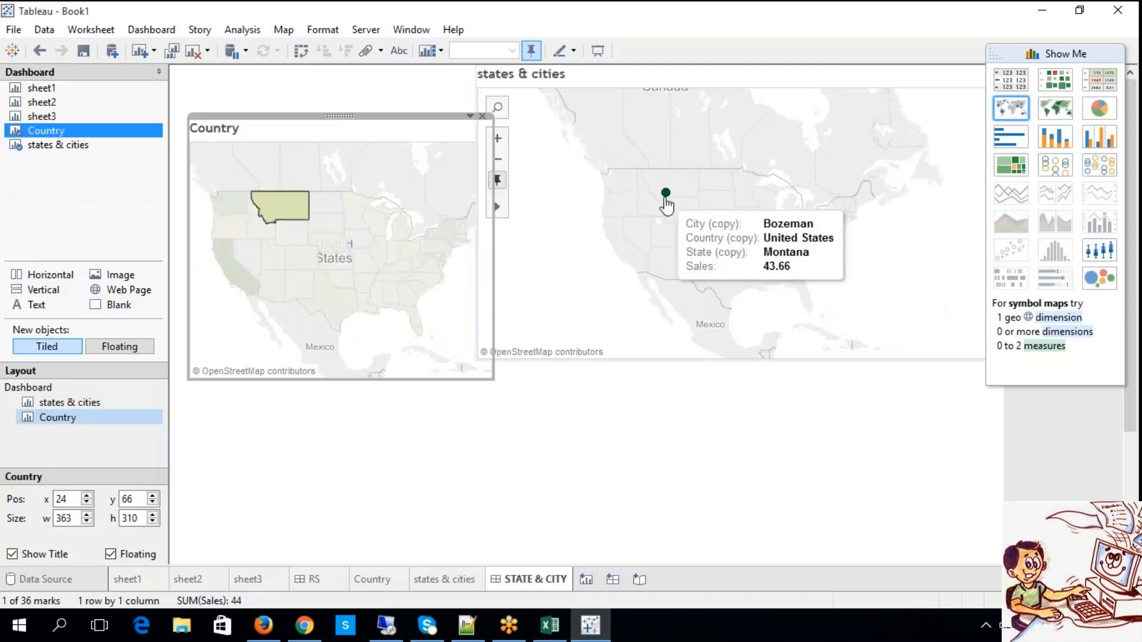
pyautogui.click(440, 253)
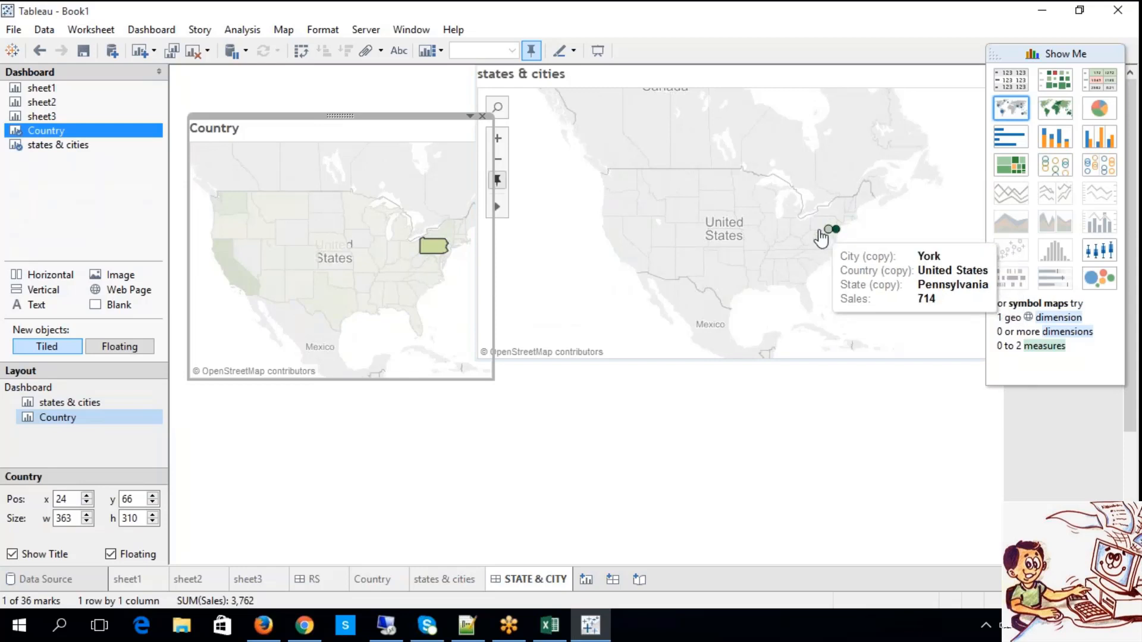
pyautogui.click(304, 322)
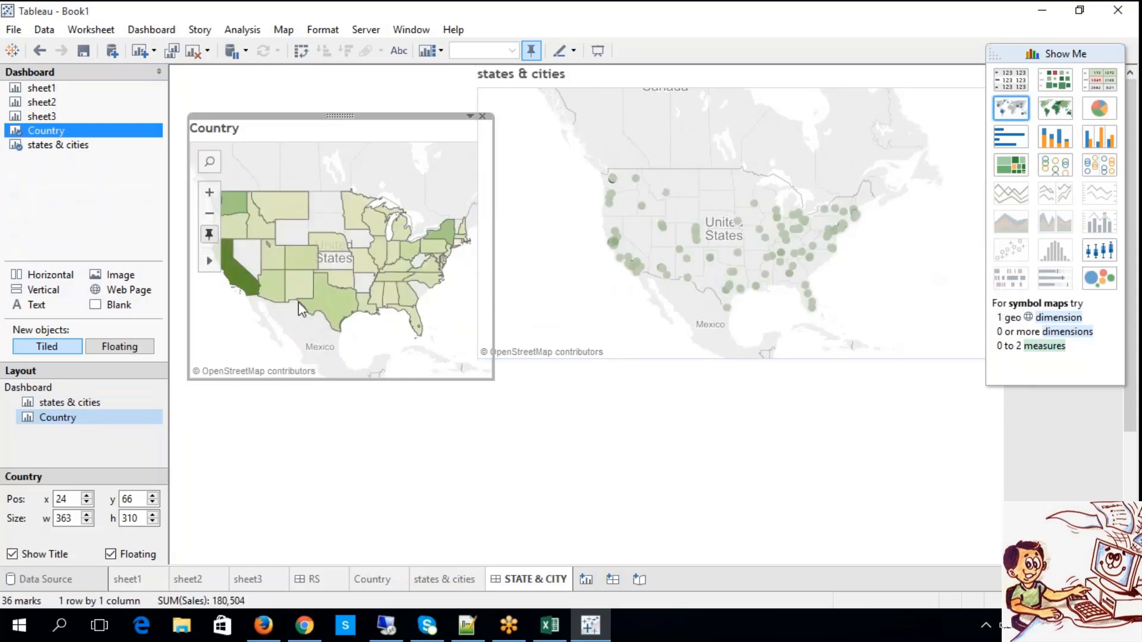
# Filter the cities by California, Idaho, Minnesota and Colorado in turn, inspecting the details of Idaho's city mark.
pyautogui.click(247, 285)
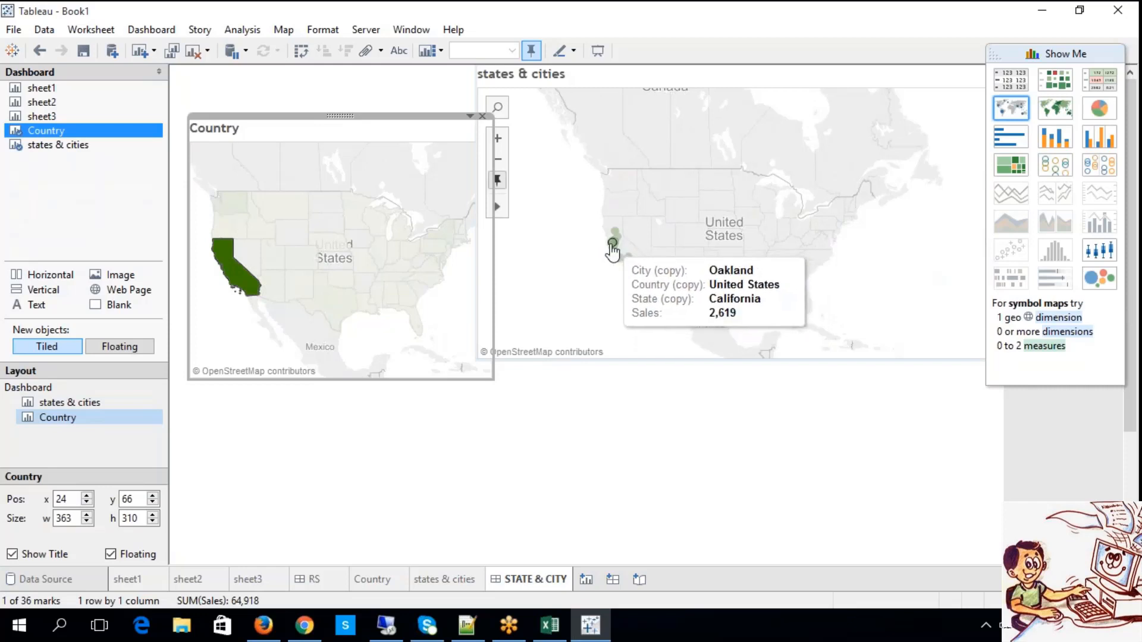
pyautogui.click(283, 233)
pyautogui.click(257, 215)
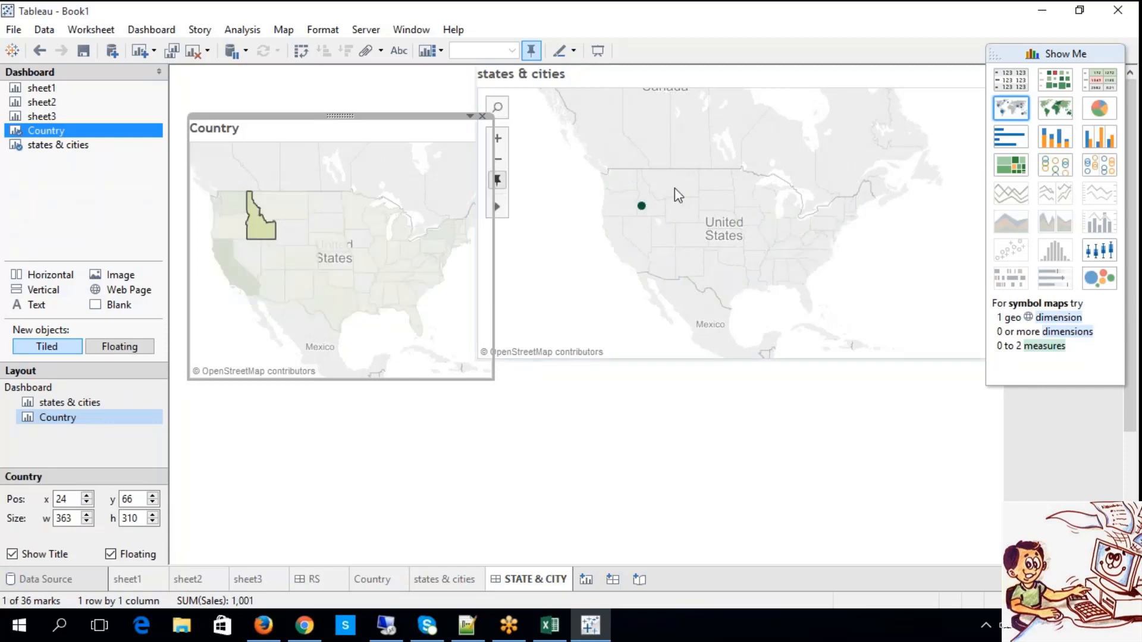
pyautogui.moveTo(643, 209)
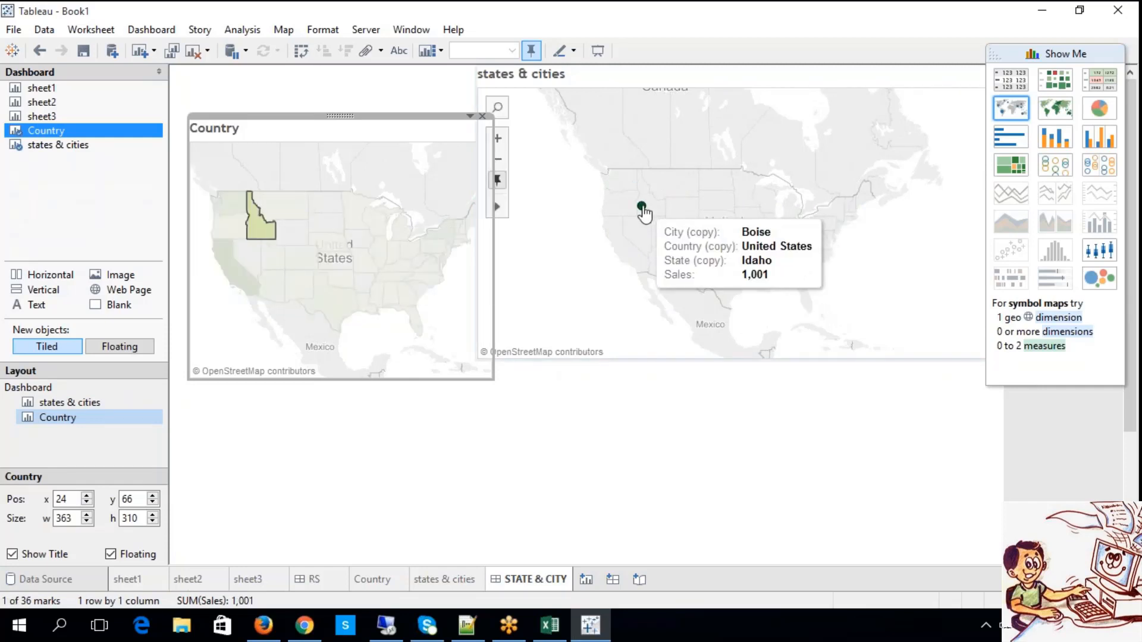
pyautogui.moveTo(262, 229)
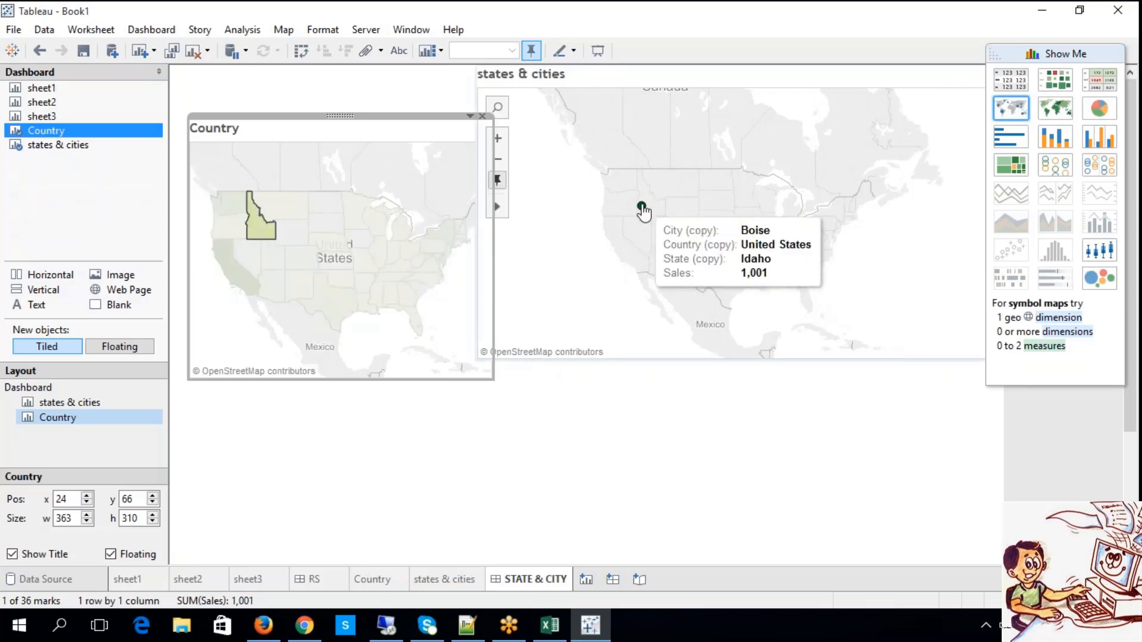
pyautogui.click(336, 234)
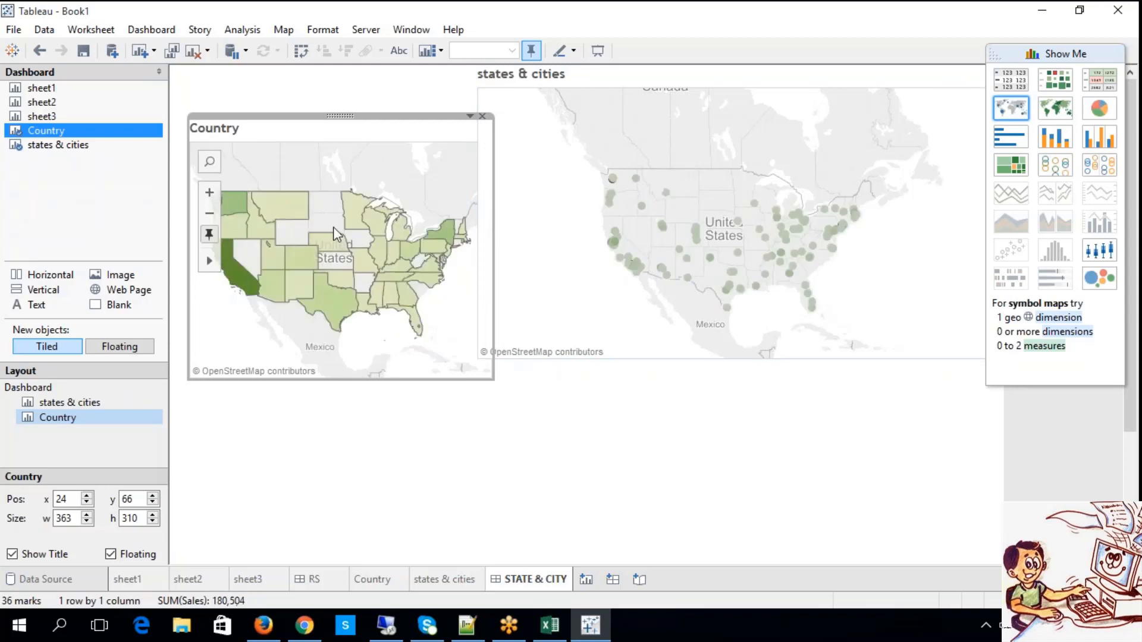
pyautogui.click(356, 214)
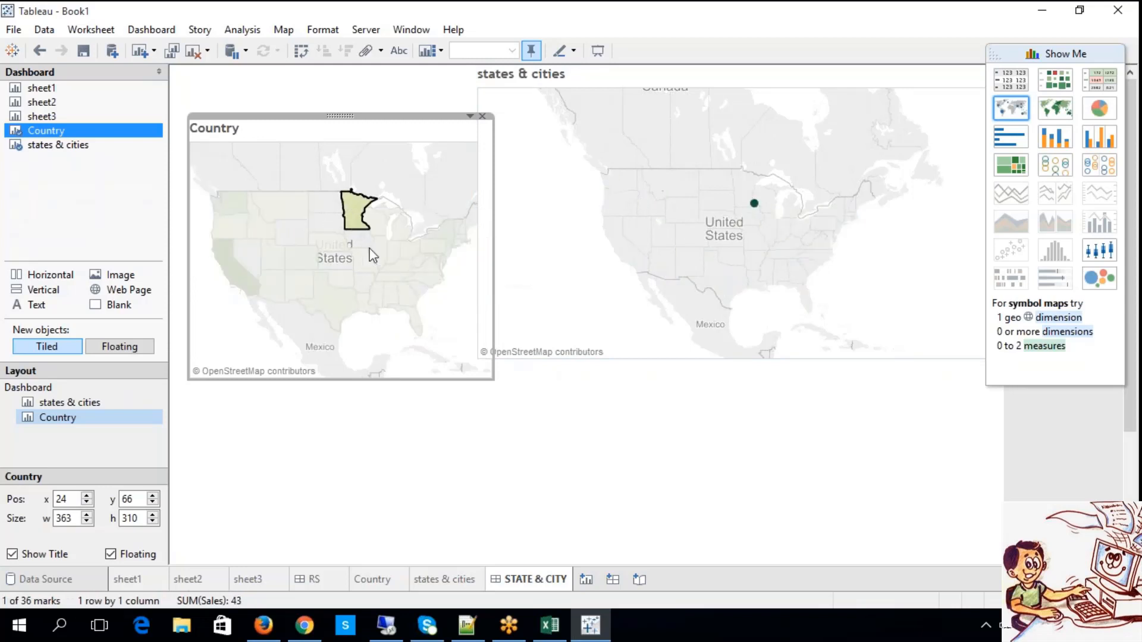
pyautogui.click(301, 257)
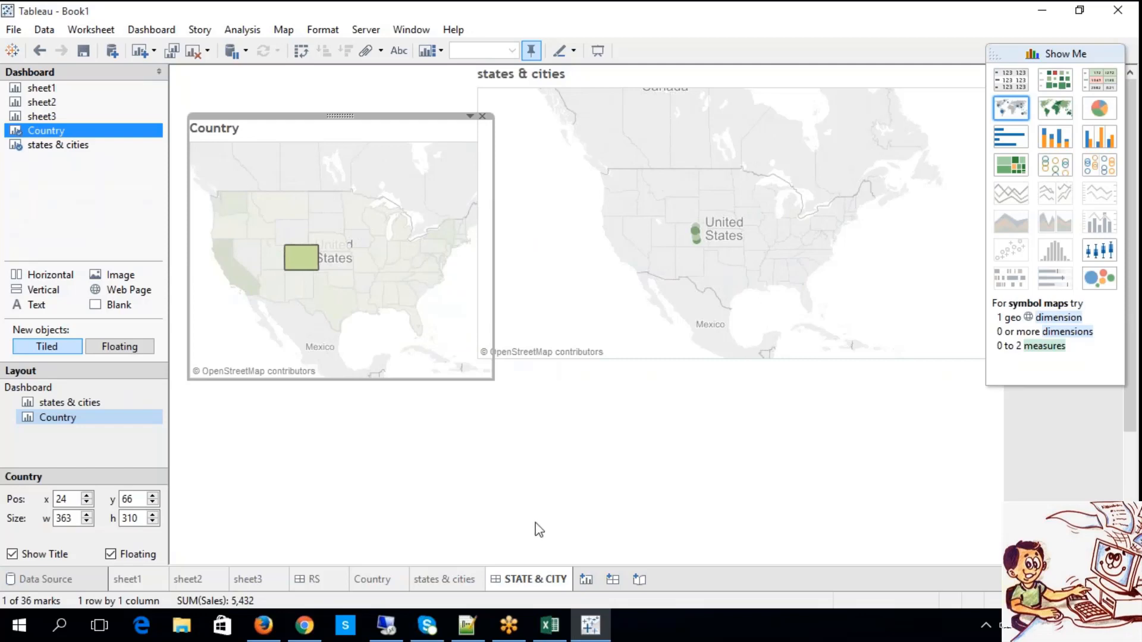
# Check the Master Detail Dashboards notes in Excel and return to Tableau to filter the cities by Idaho and Texas.
pyautogui.click(550, 624)
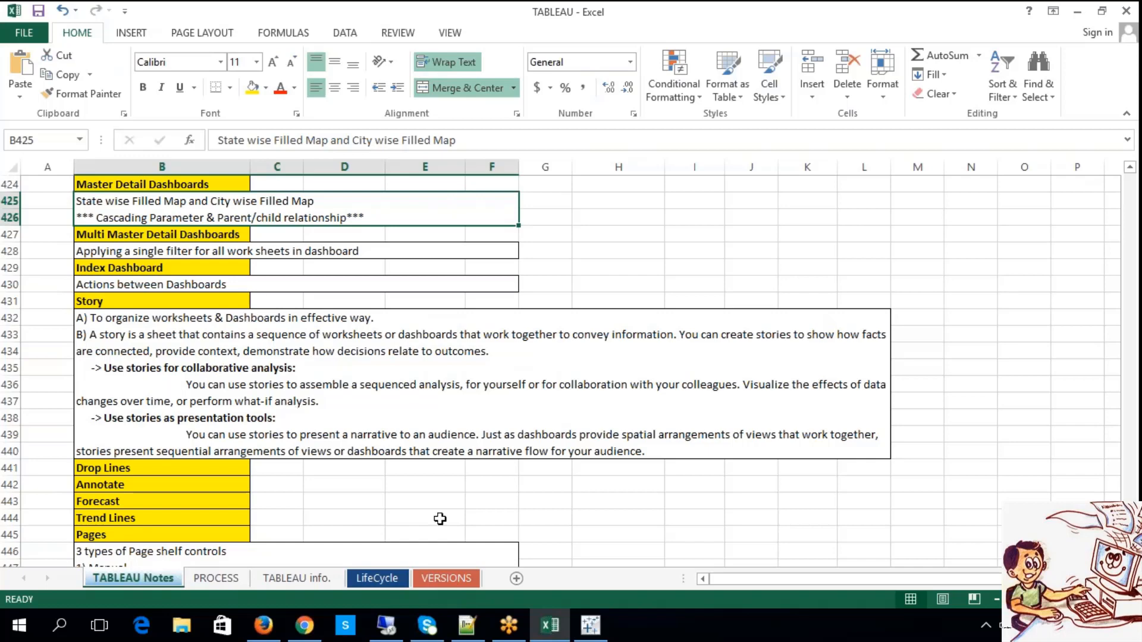
pyautogui.click(590, 623)
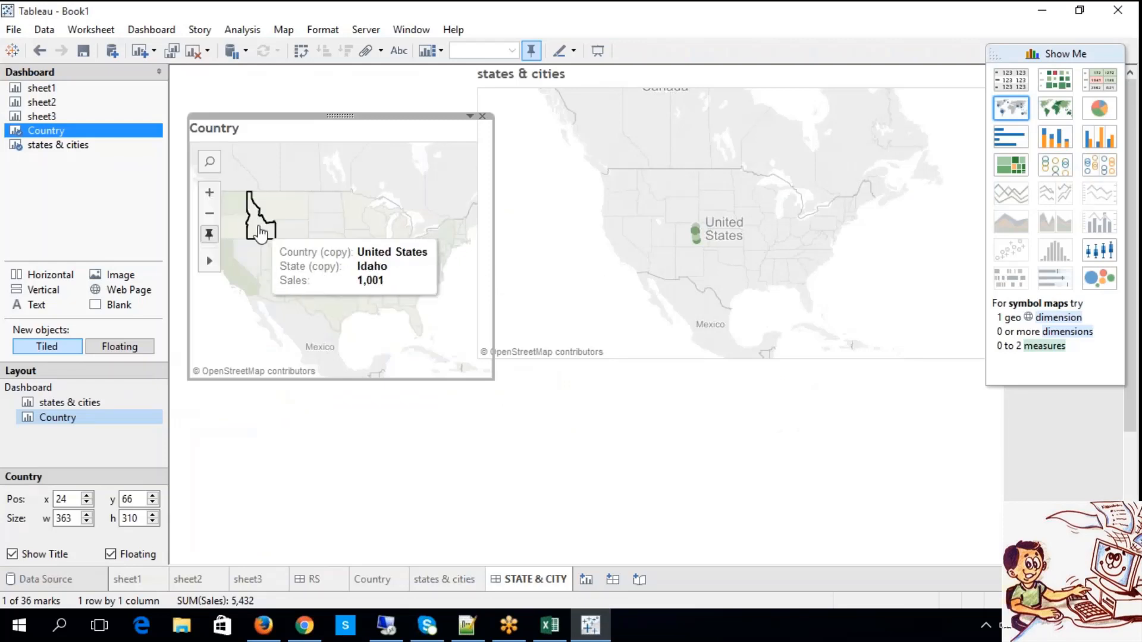
pyautogui.click(271, 241)
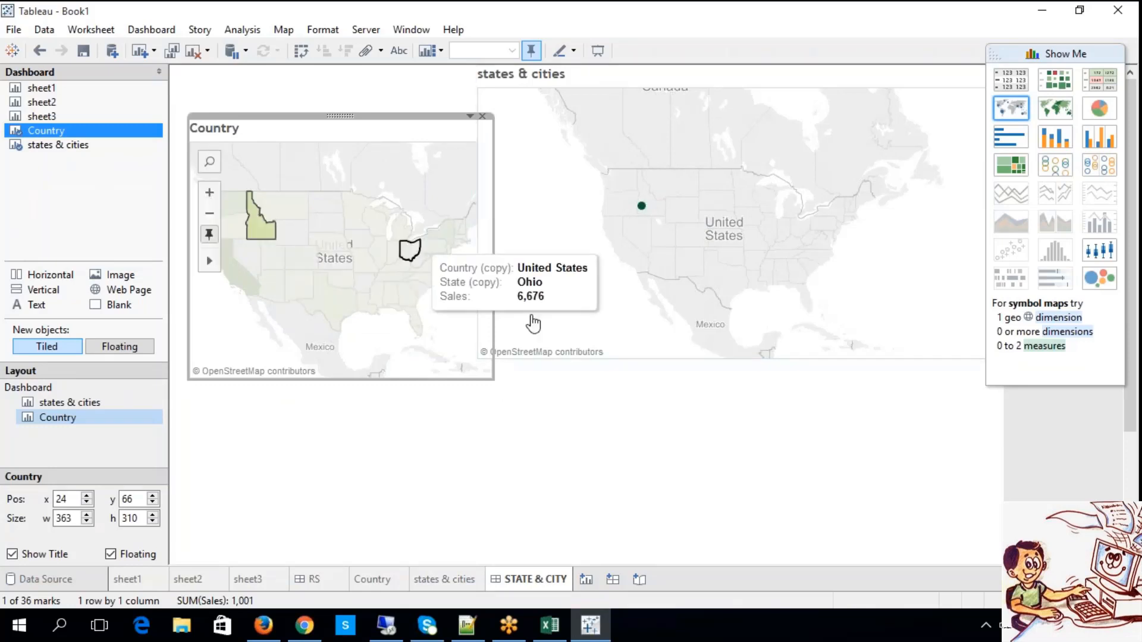
pyautogui.click(307, 298)
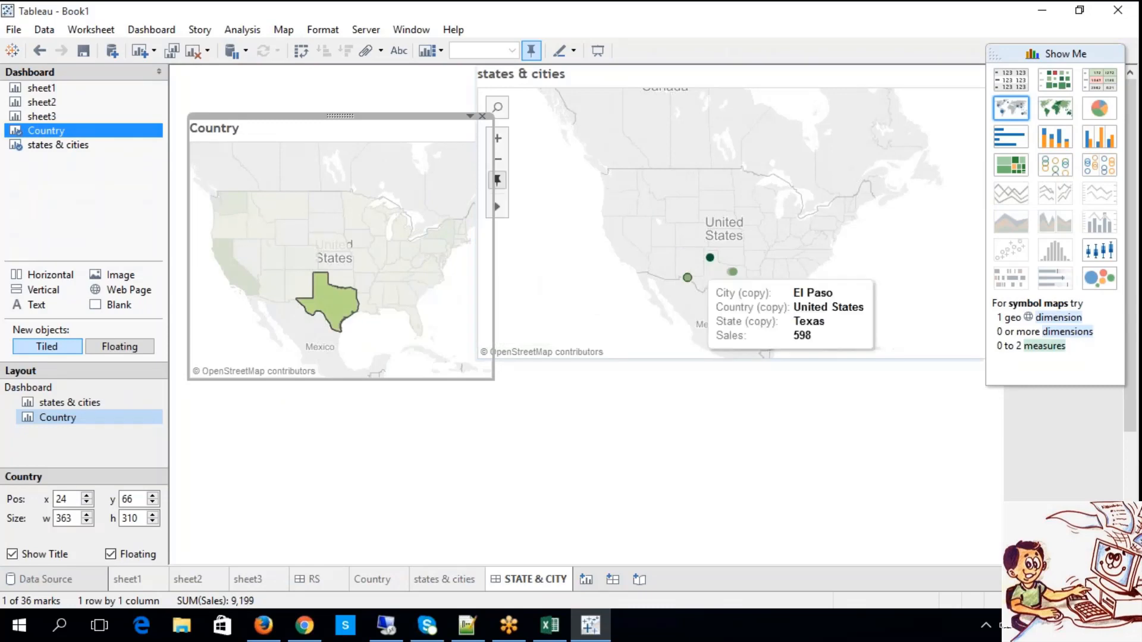
# Preview the dashboard in presentation mode, return to editing and select Missouri in the Country map.
pyautogui.click(598, 51)
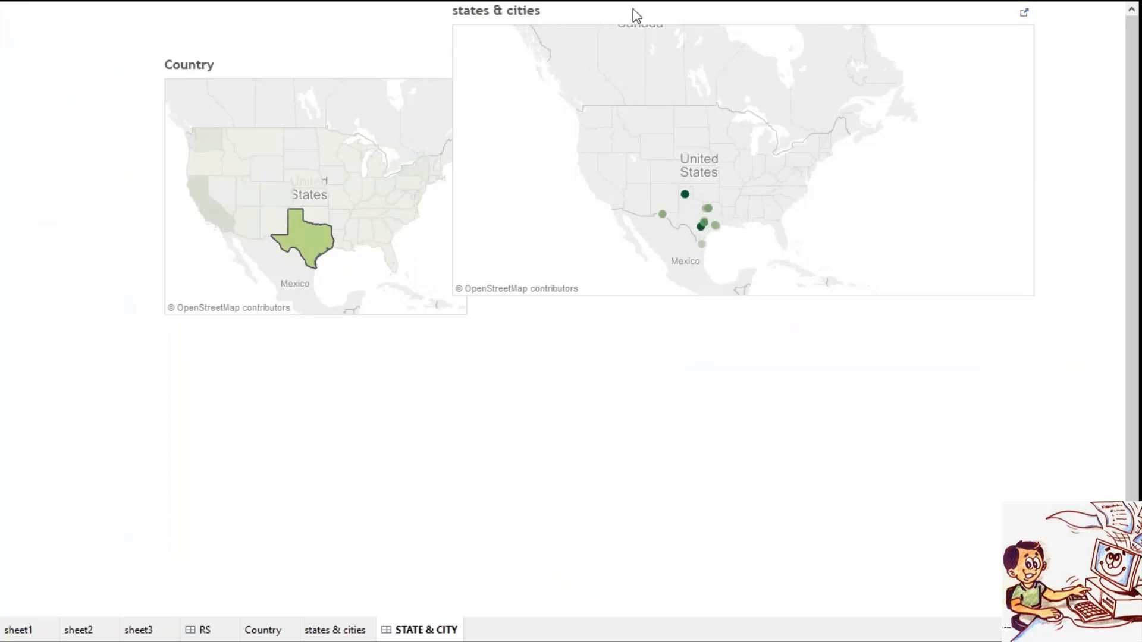
pyautogui.press('Escape')
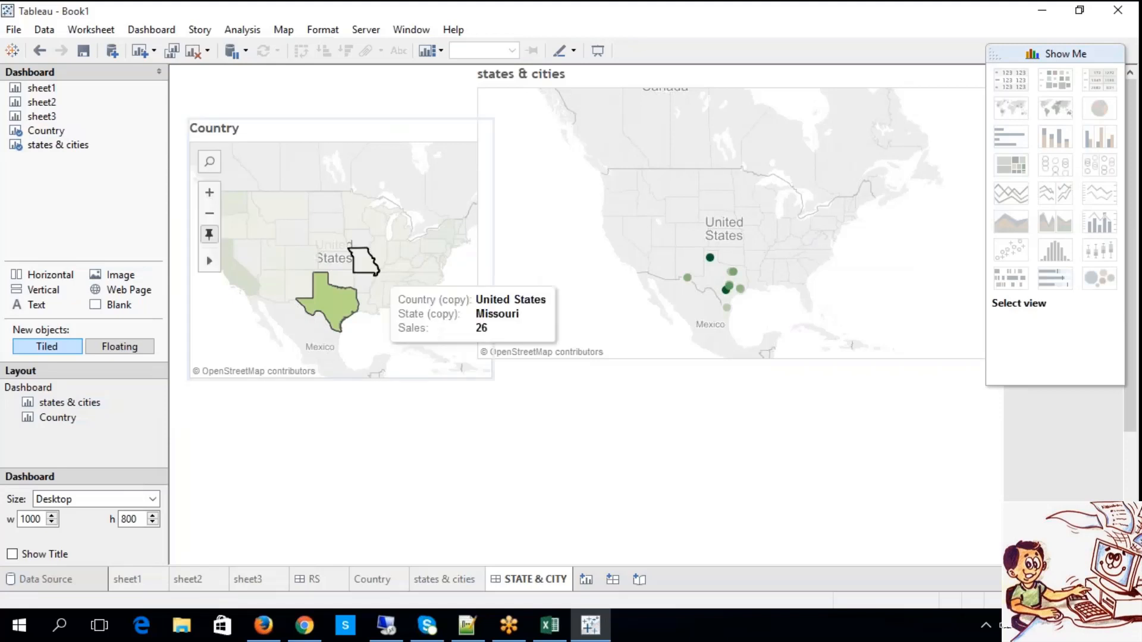
pyautogui.click(364, 260)
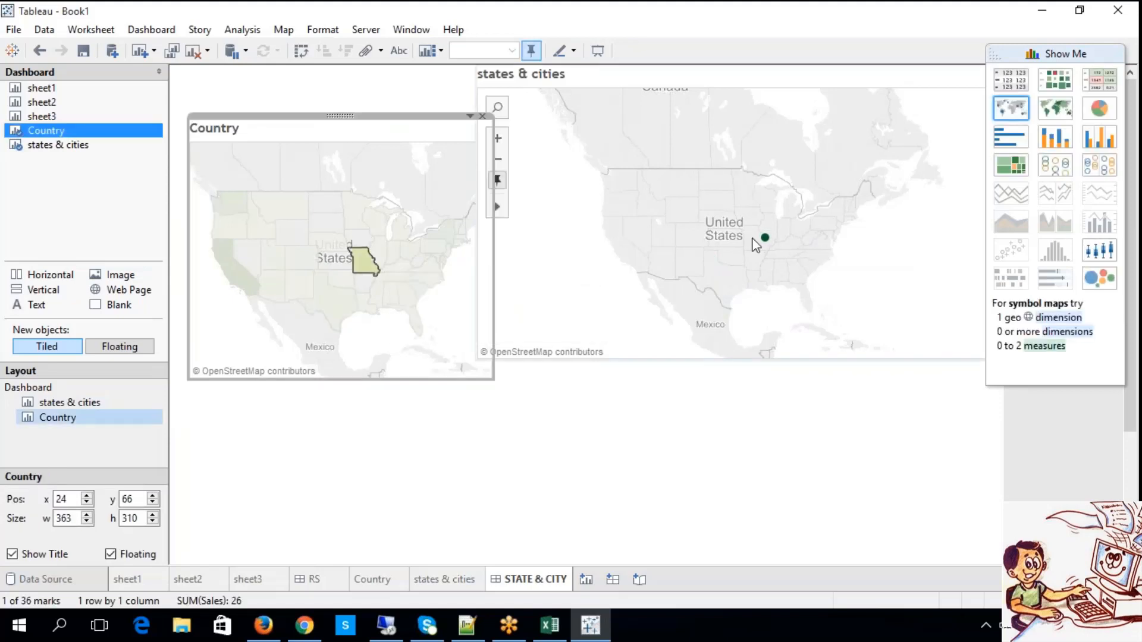
# Change the Country map from a filled map to a symbol map.
pyautogui.click(1047, 113)
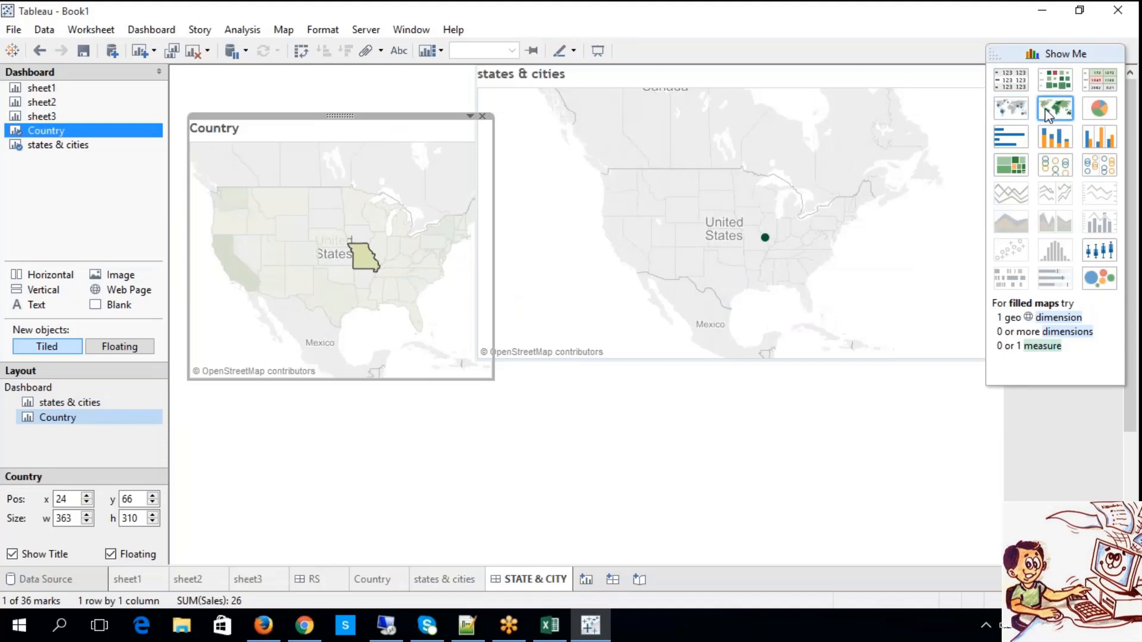
pyautogui.click(1019, 110)
# Switch the states & cities map to a symbol map and back to a filled map, zooming out to show the surrounding states.
pyautogui.click(770, 223)
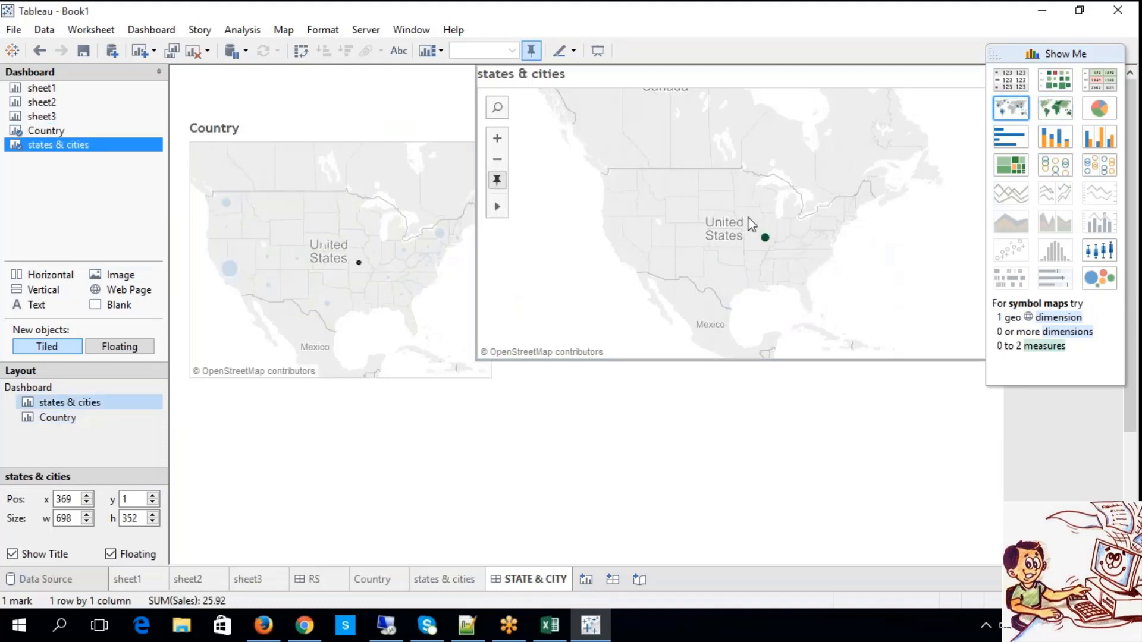
pyautogui.click(1015, 108)
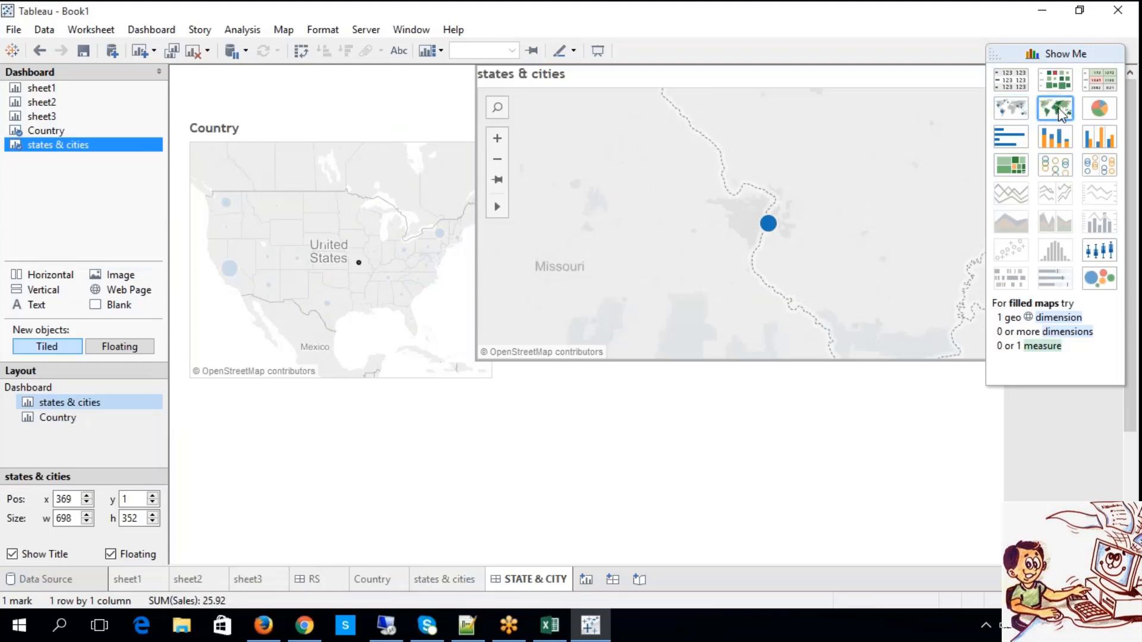
pyautogui.click(496, 161)
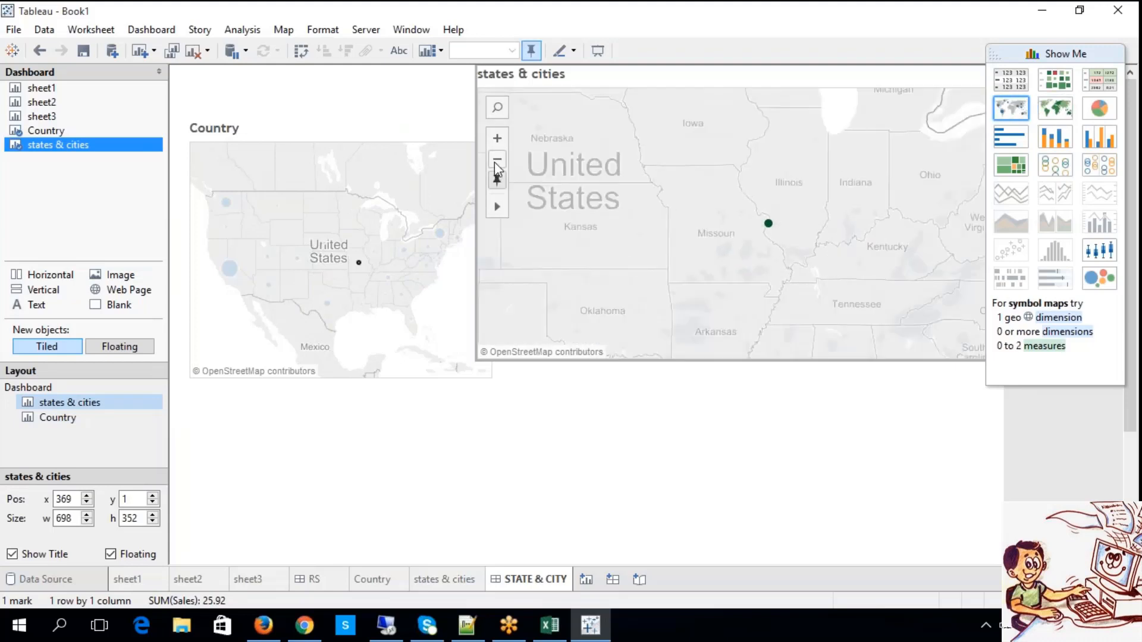
pyautogui.click(494, 162)
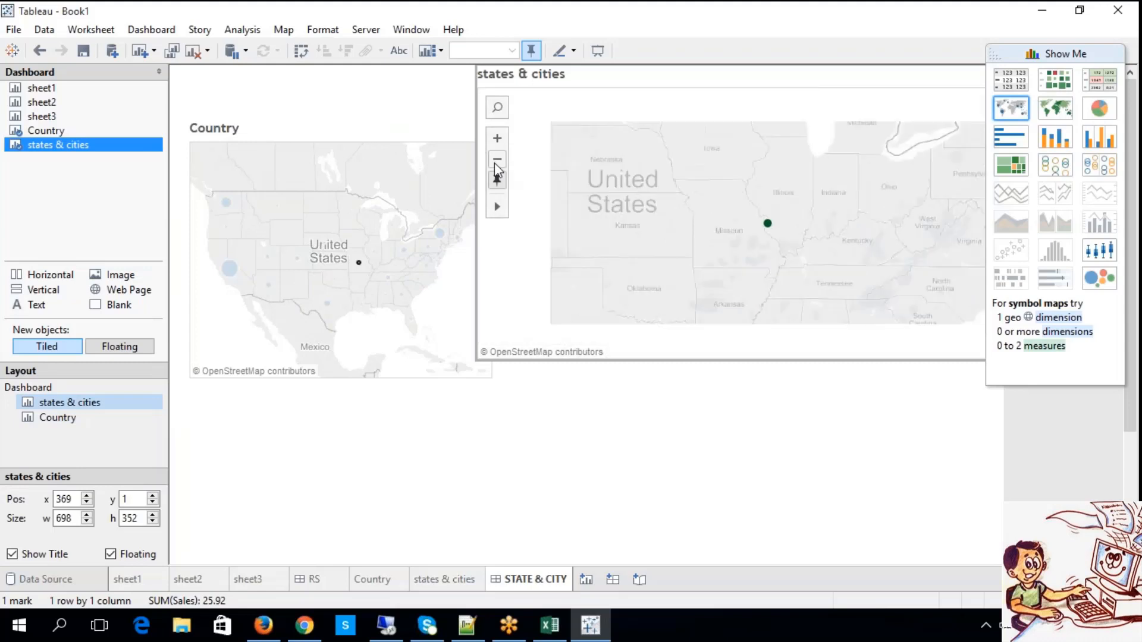
# Test the filter with Utah in the Country symbol map and clear the selection.
pyautogui.click(357, 261)
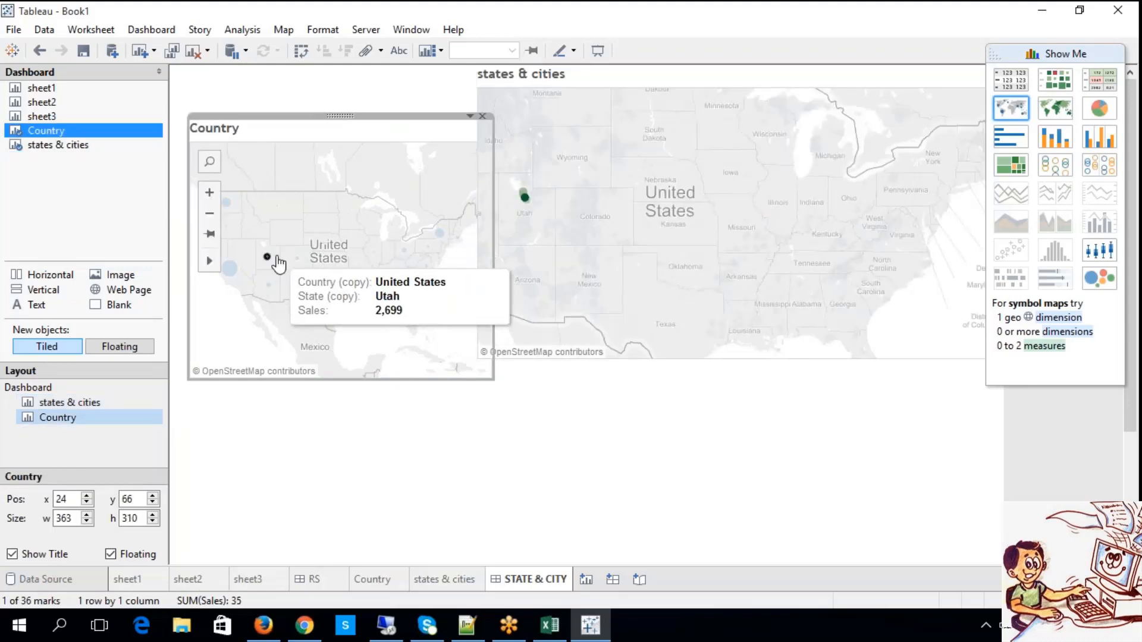
pyautogui.click(261, 286)
pyautogui.click(261, 286)
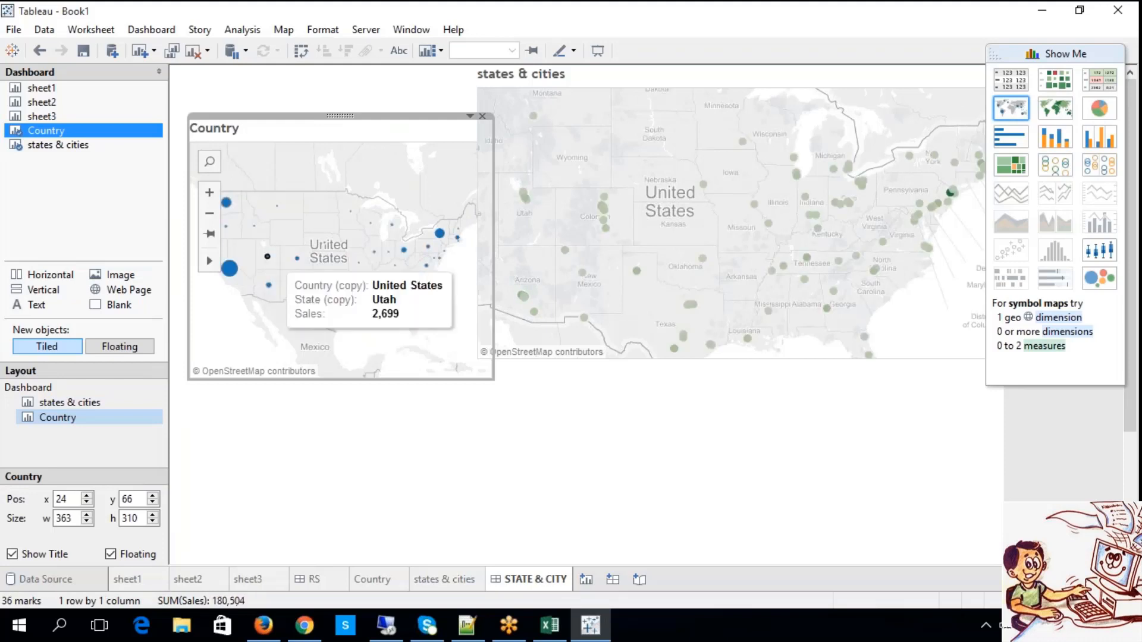
# Test the filter with Arizona in the Country symbol map and clear the selection.
pyautogui.click(267, 256)
pyautogui.click(269, 285)
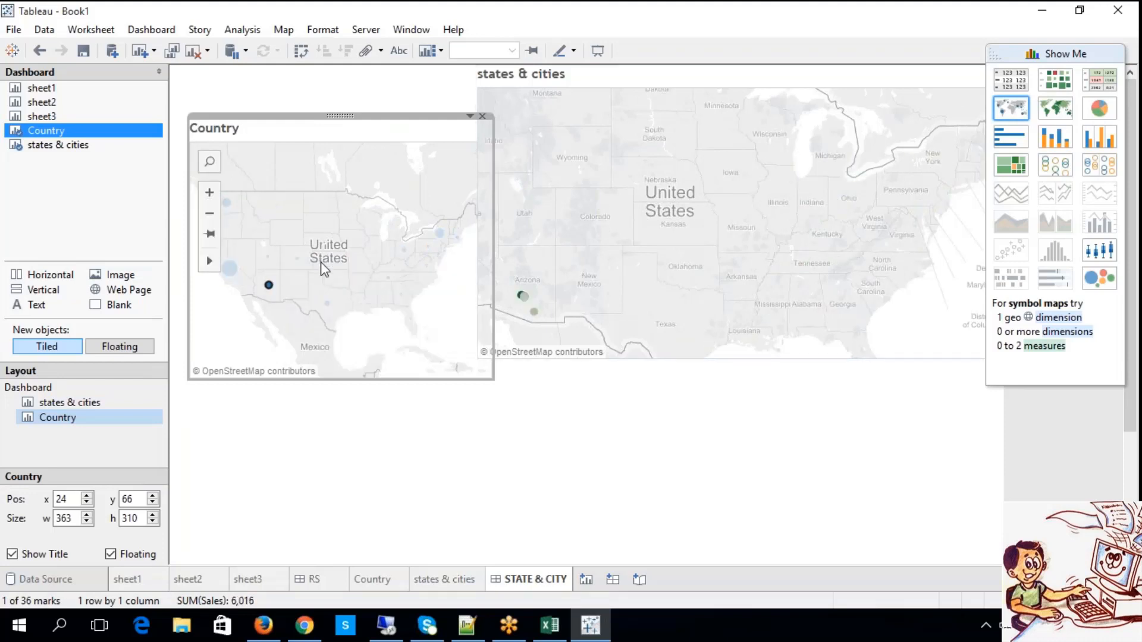
pyautogui.click(320, 261)
pyautogui.click(335, 280)
pyautogui.click(358, 281)
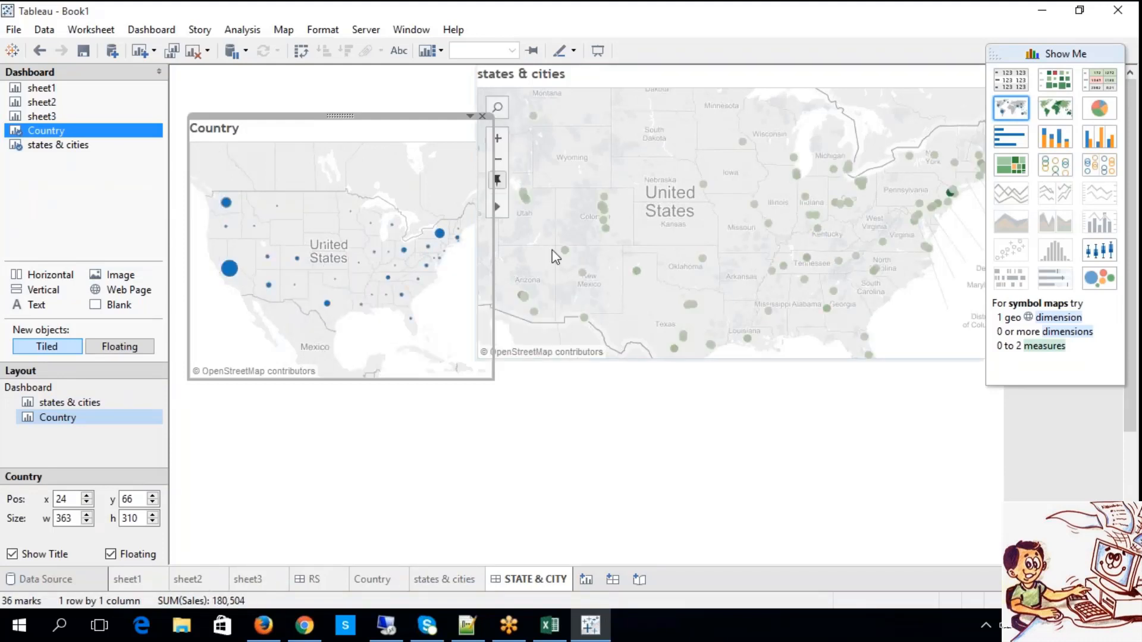
pyautogui.moveTo(693, 304)
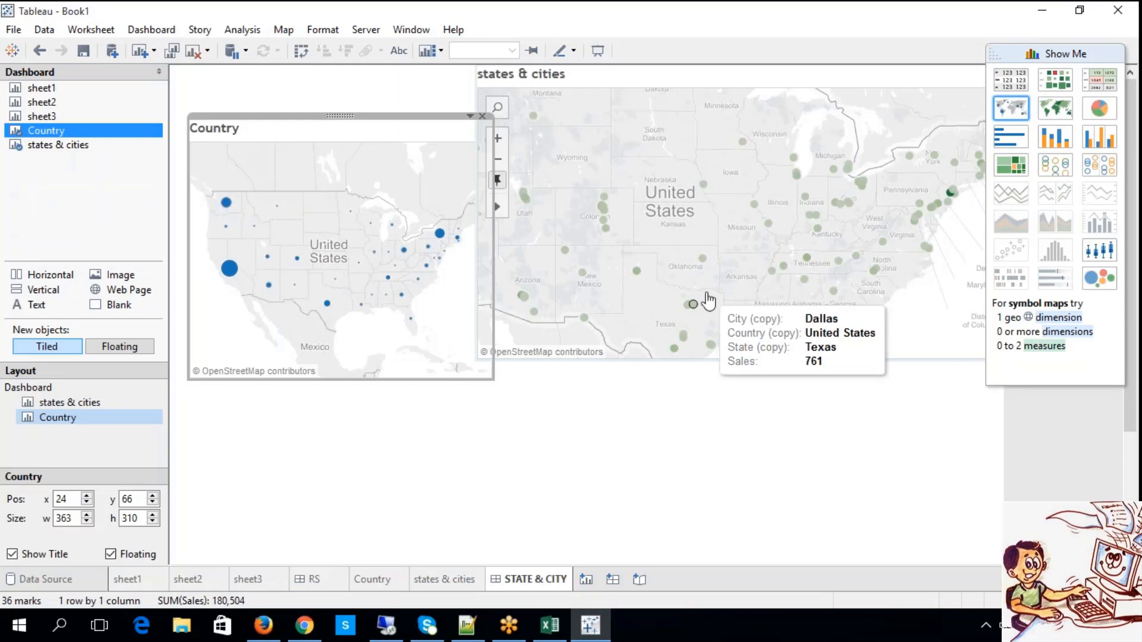
# Switch to Excel to review the Master Detail Dashboards heading in the TABLEAU Notes sheet, and return to Tableau.
pyautogui.click(568, 418)
pyautogui.click(550, 625)
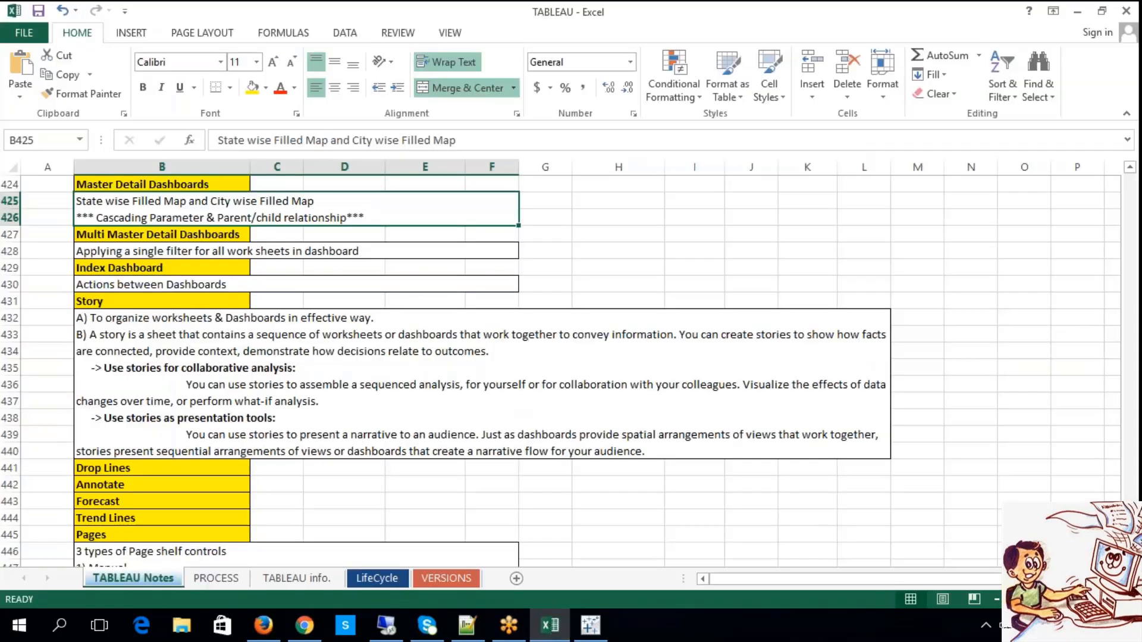
pyautogui.click(105, 186)
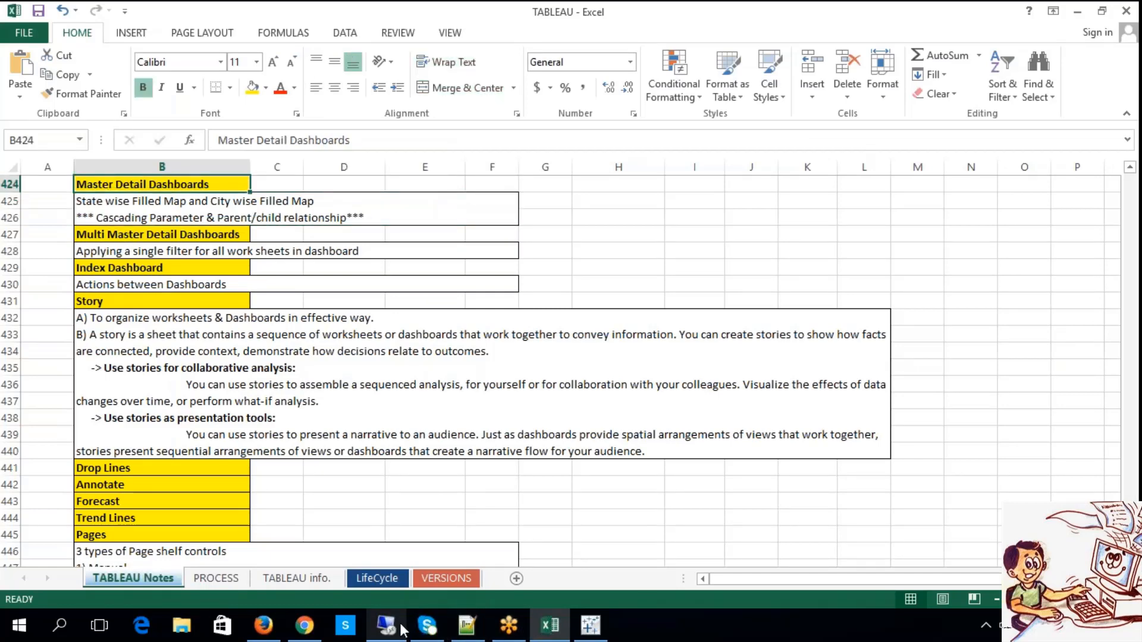
pyautogui.moveTo(403, 630)
pyautogui.click(590, 624)
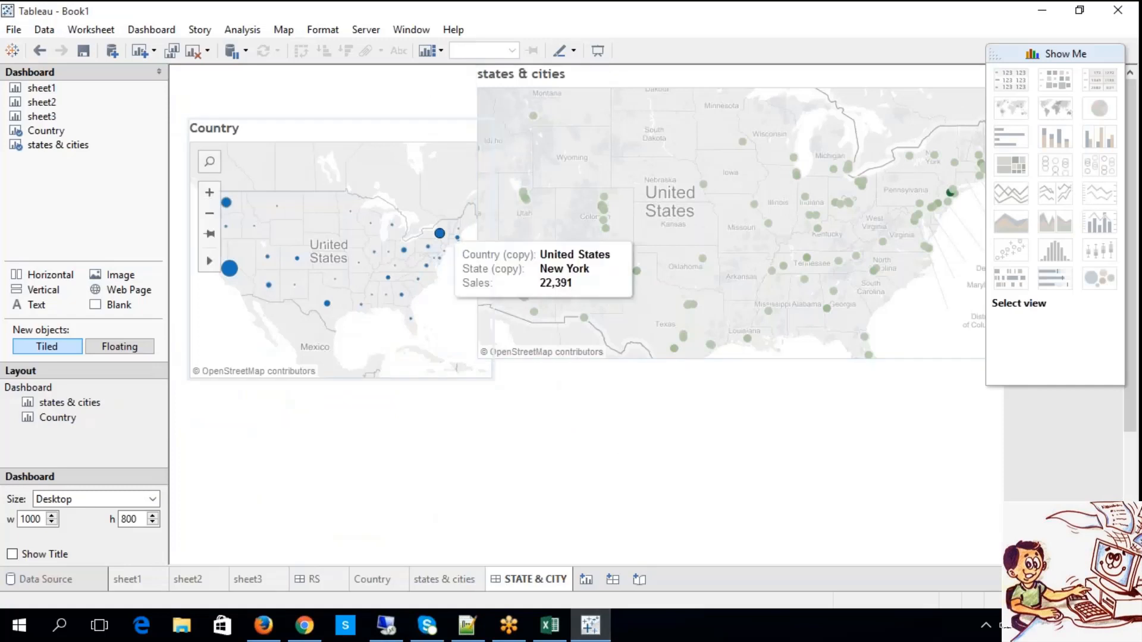
# Check the Use as Filter setting among the Country view's options, leaving it unchanged.
pyautogui.click(393, 141)
pyautogui.click(470, 117)
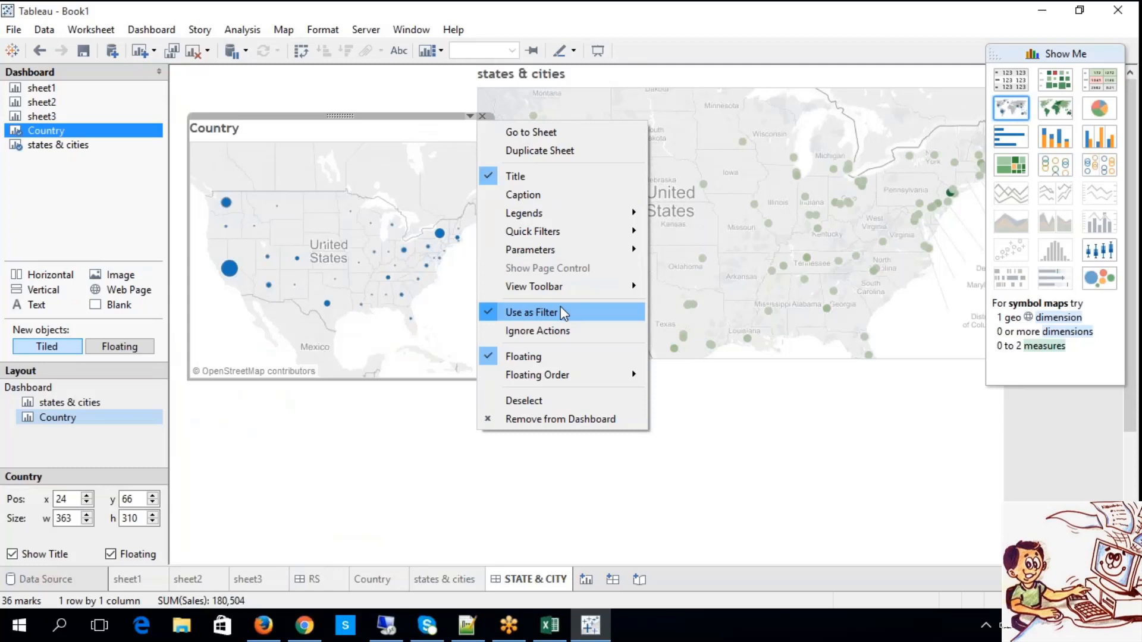
pyautogui.click(329, 411)
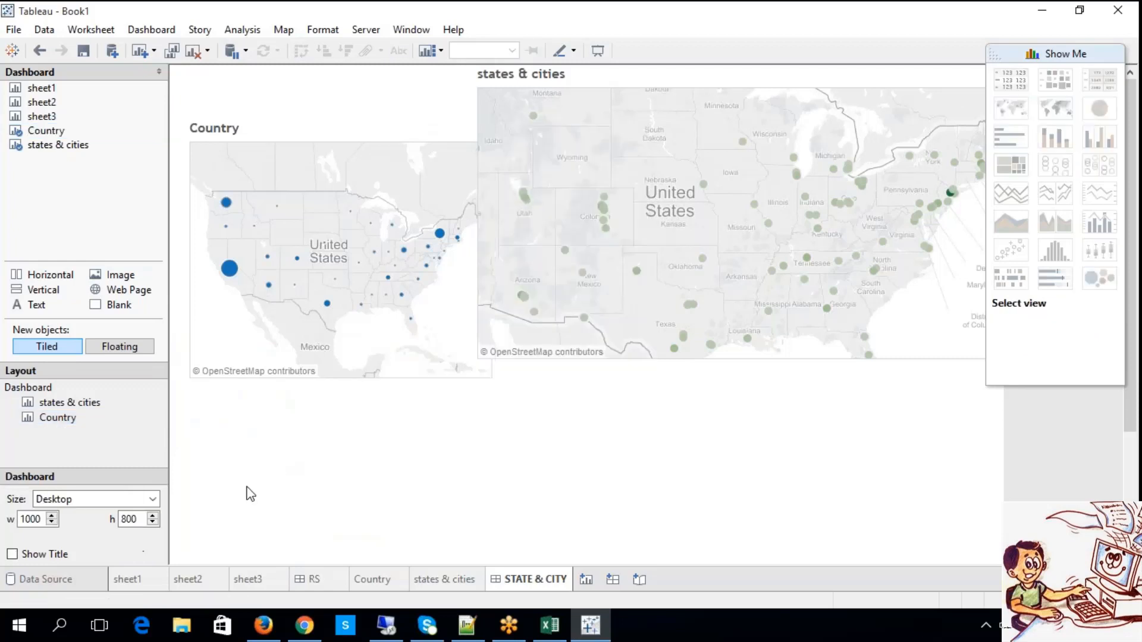
# Select Arizona in the Country map and change both the Country and states & cities maps from floating to tiled.
pyautogui.click(268, 285)
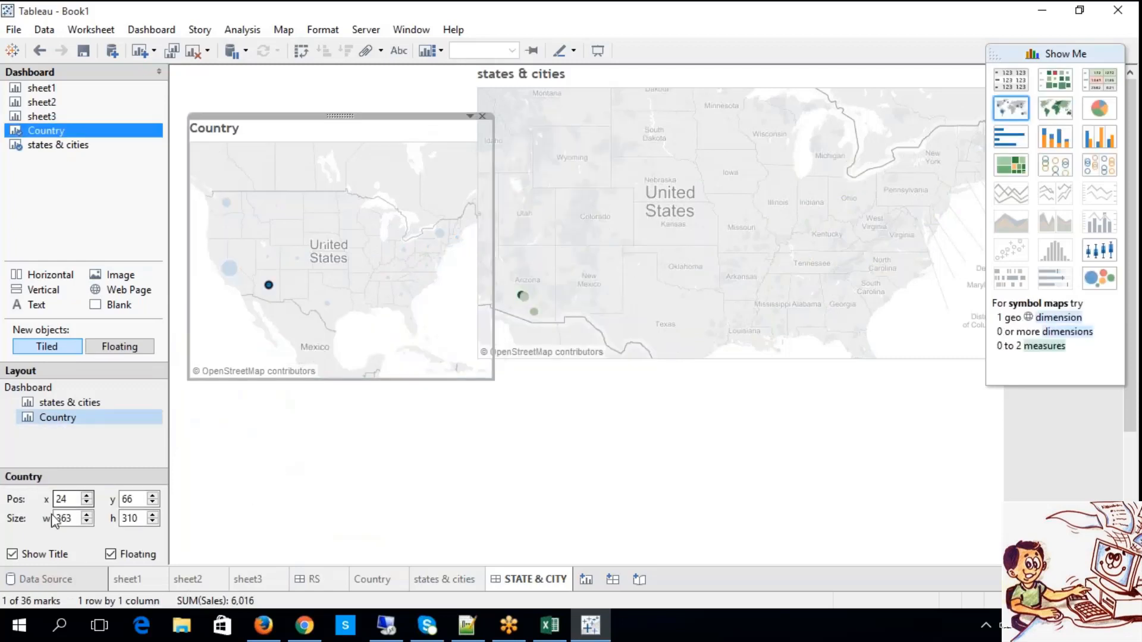
pyautogui.click(111, 555)
pyautogui.click(111, 555)
pyautogui.click(111, 555)
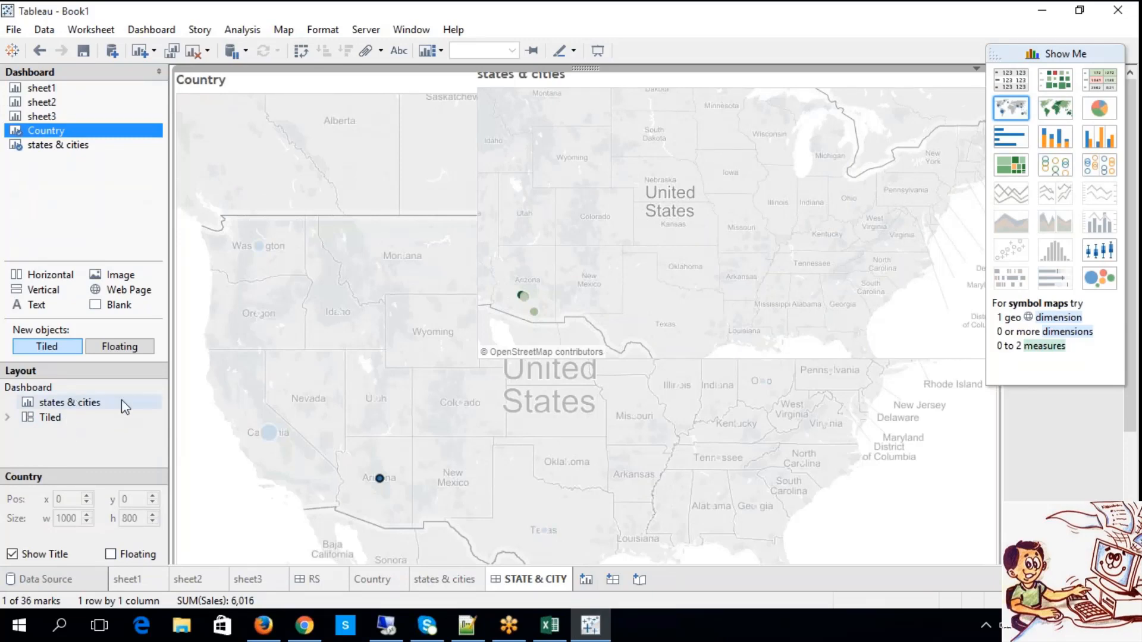
pyautogui.click(695, 284)
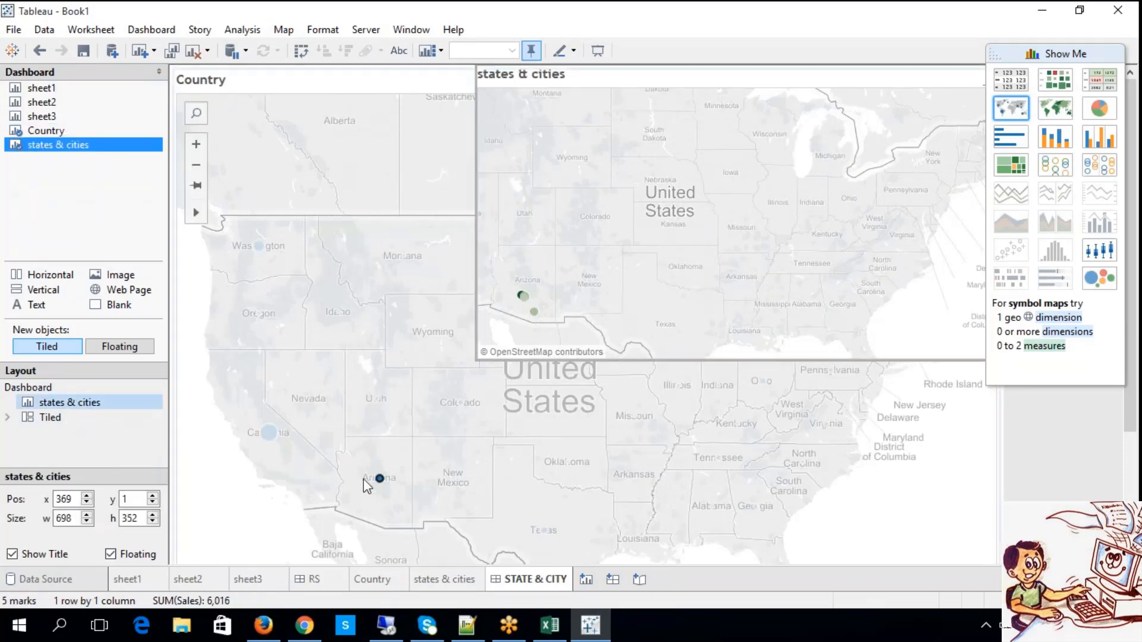
pyautogui.click(113, 556)
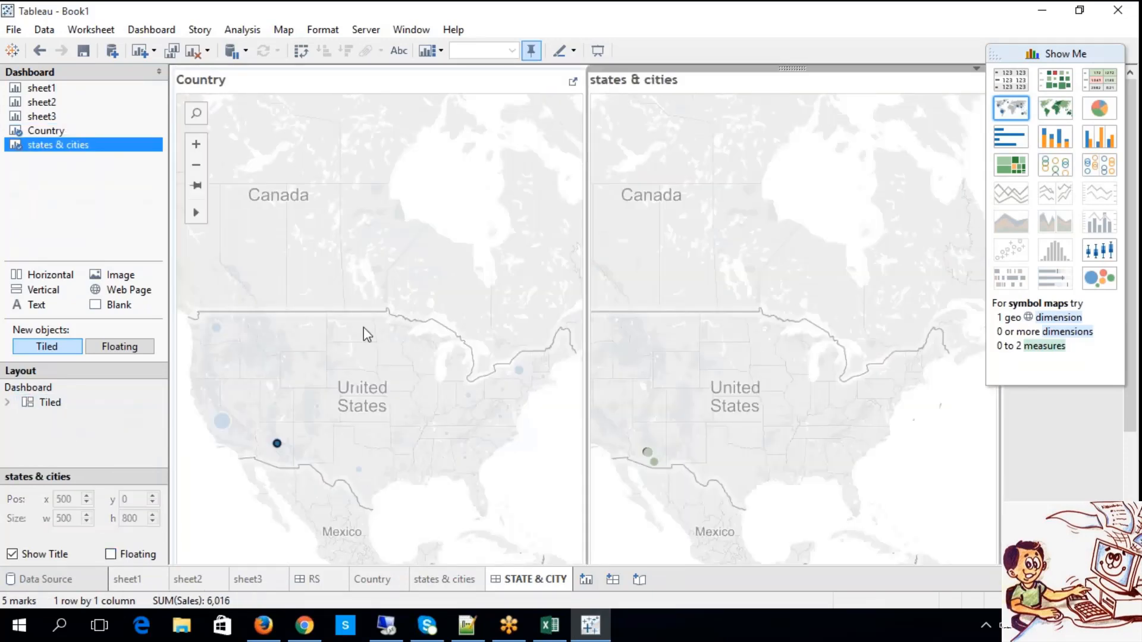
# Clear the Arizona selection and test the filter with California and Texas in the tiled Country map.
pyautogui.click(335, 310)
pyautogui.click(327, 360)
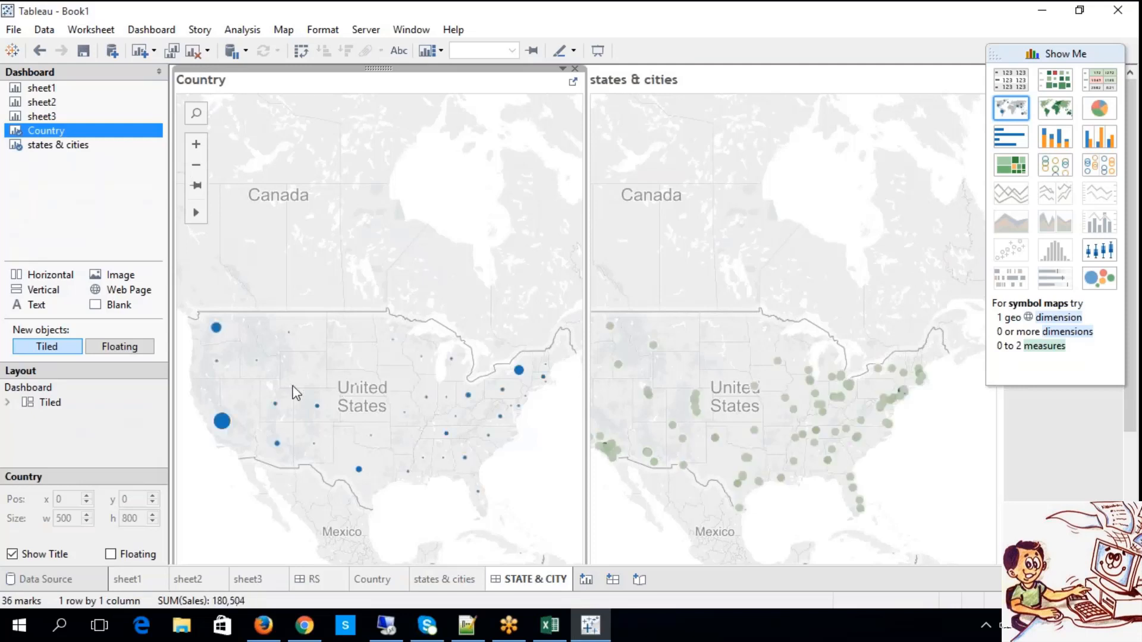
pyautogui.click(222, 421)
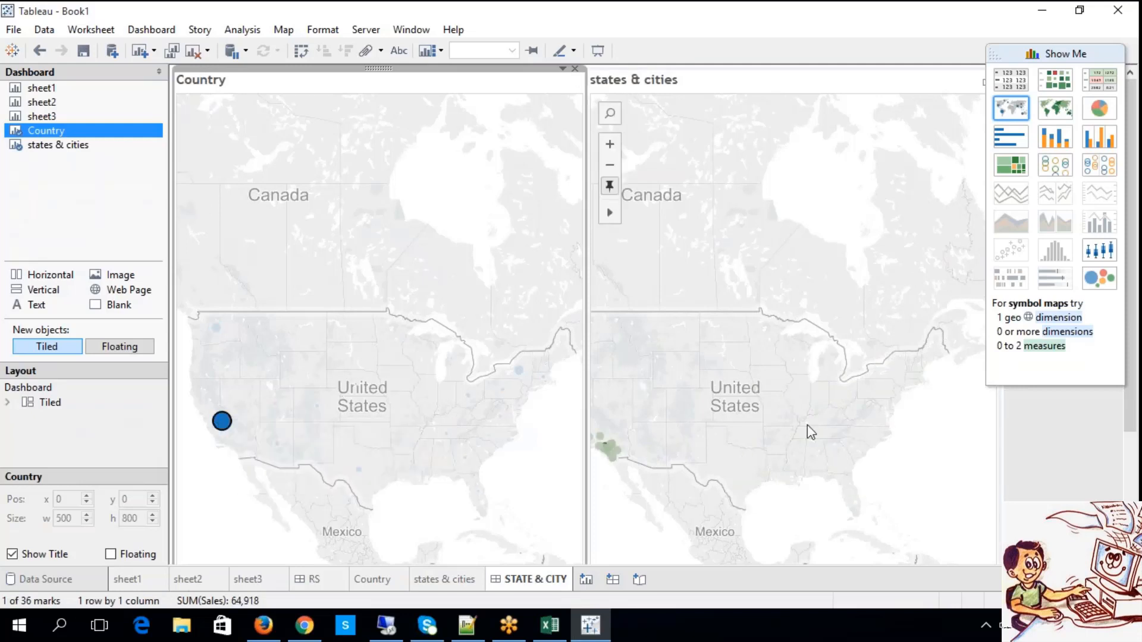
pyautogui.click(281, 467)
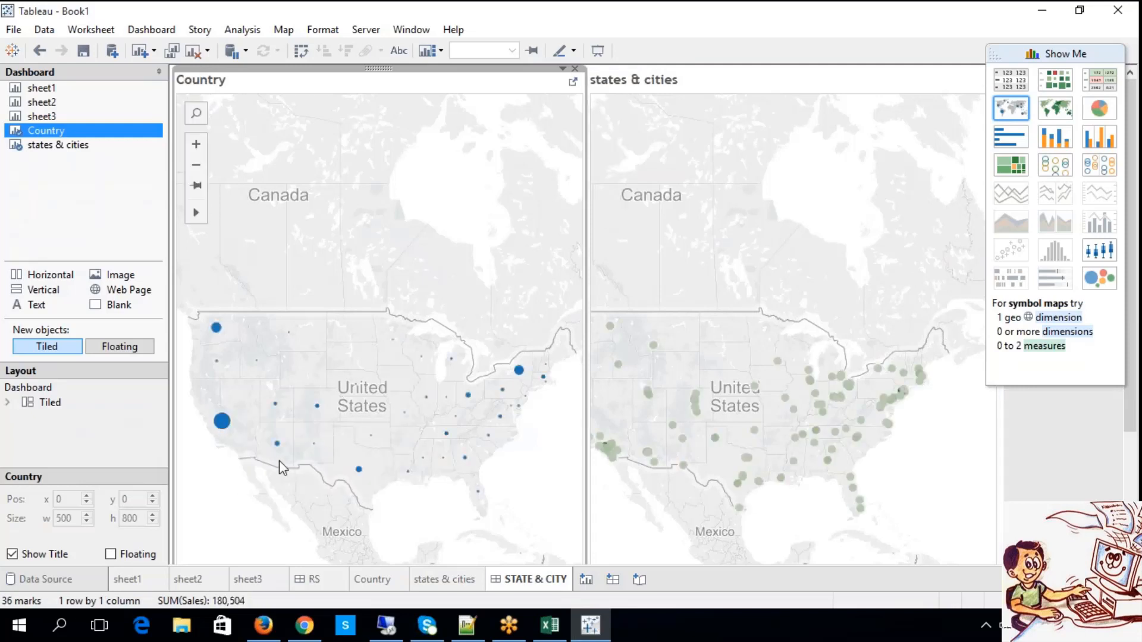
pyautogui.click(359, 470)
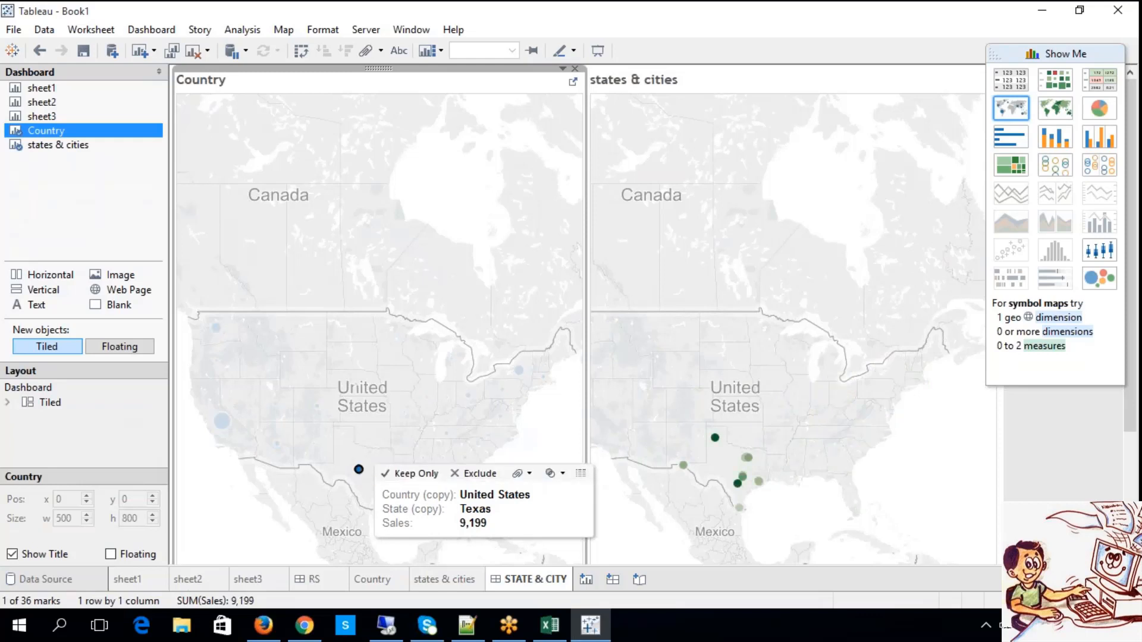
# Apply the filled map type to the Country map and test the filter with Missouri, Colorado, Texas and Nebraska.
pyautogui.click(1051, 117)
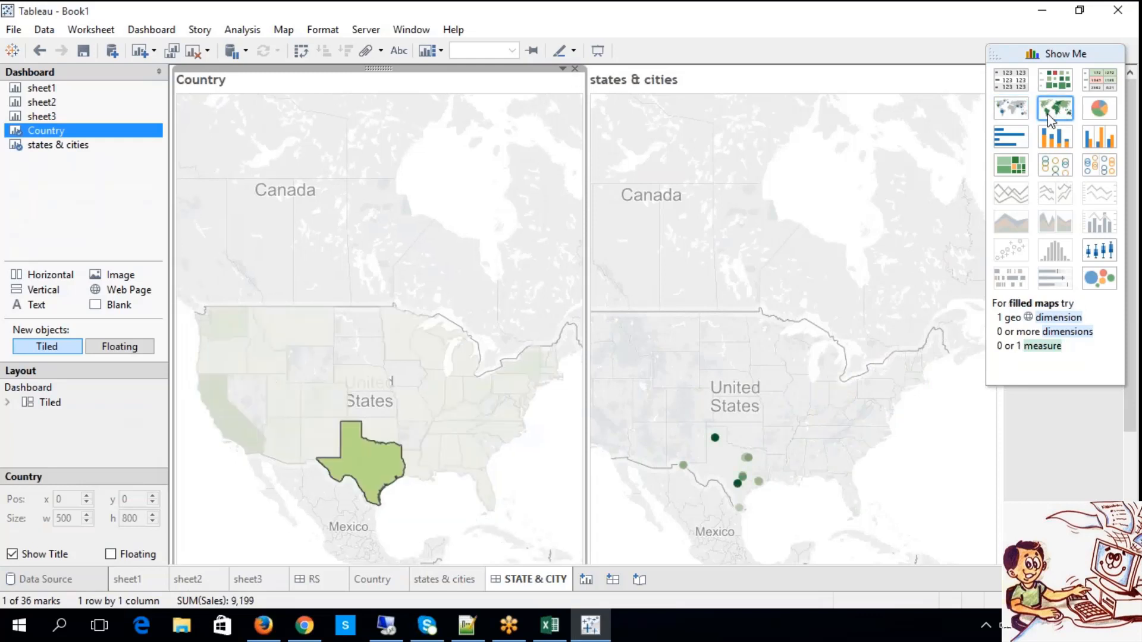
pyautogui.click(865, 323)
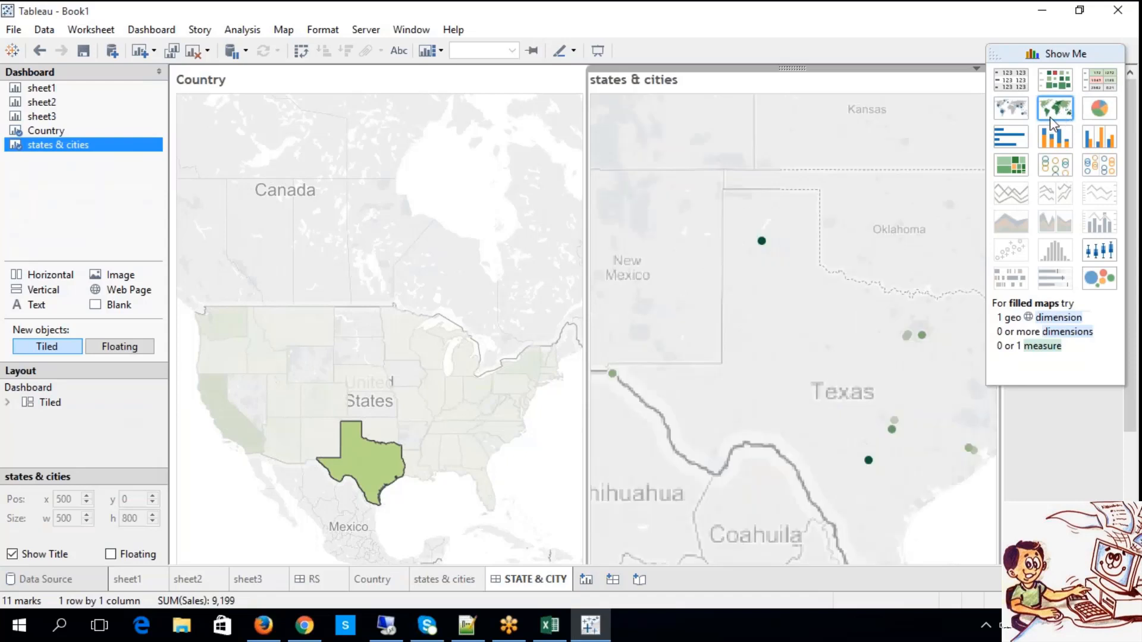
pyautogui.click(419, 411)
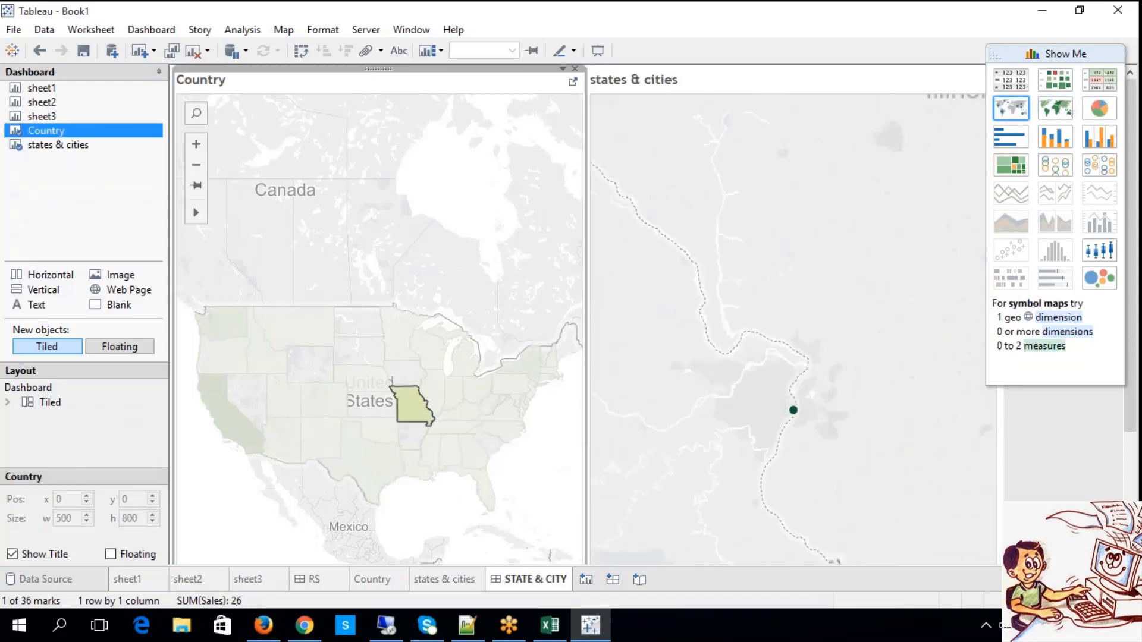
pyautogui.click(324, 400)
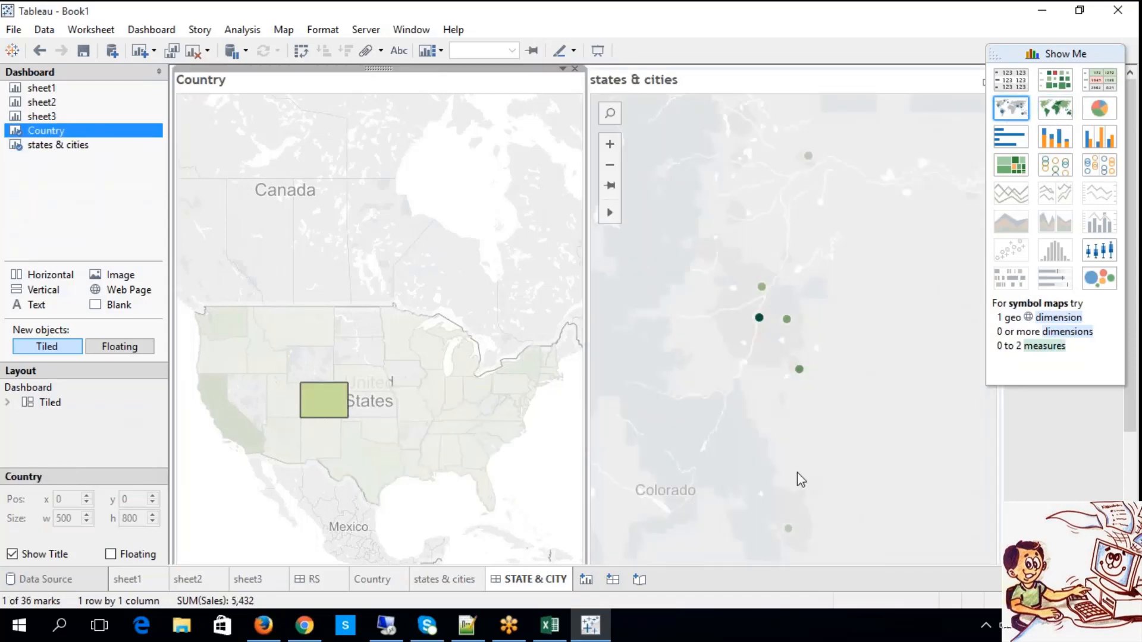
pyautogui.click(366, 470)
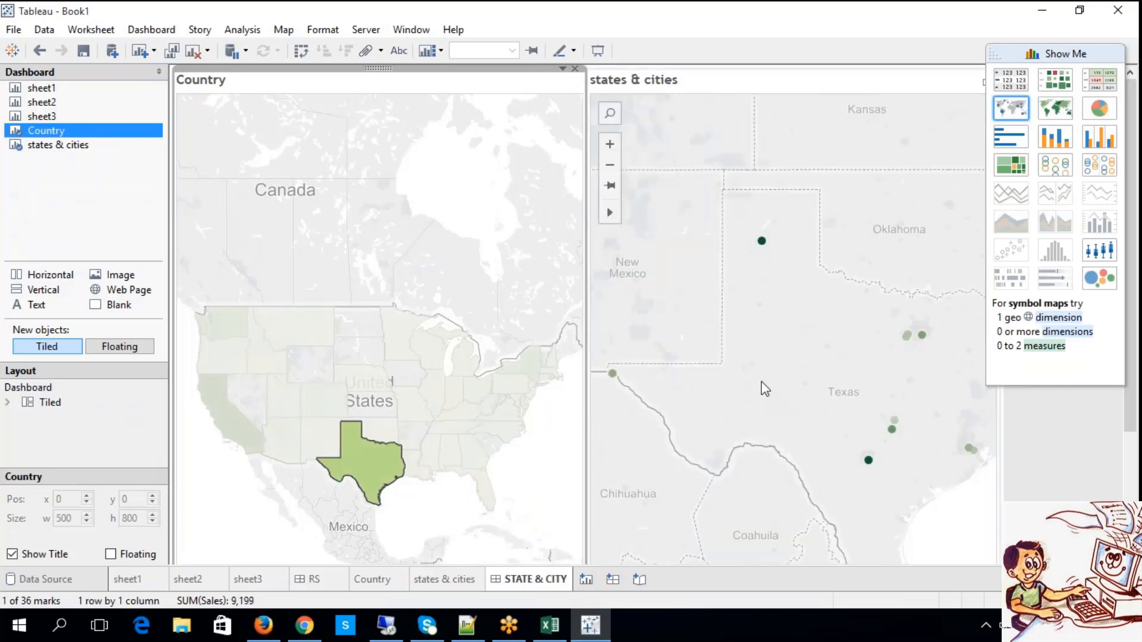
pyautogui.click(364, 378)
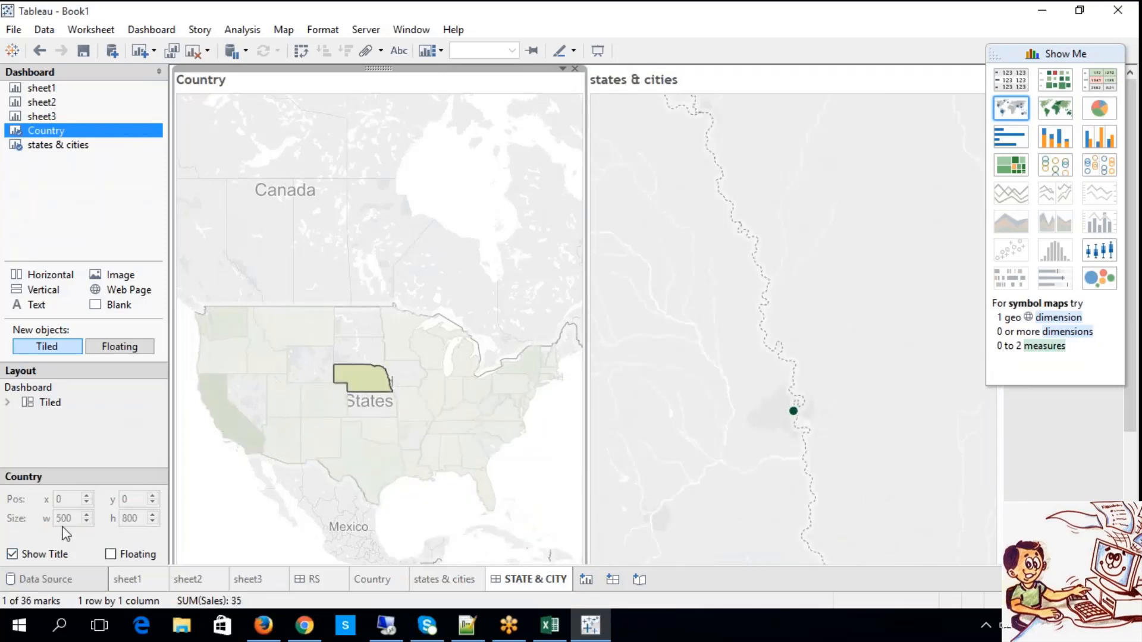
# Expand the Tiled container in the dashboard layout and examine the options available for the states & cities sheet.
pyautogui.click(47, 403)
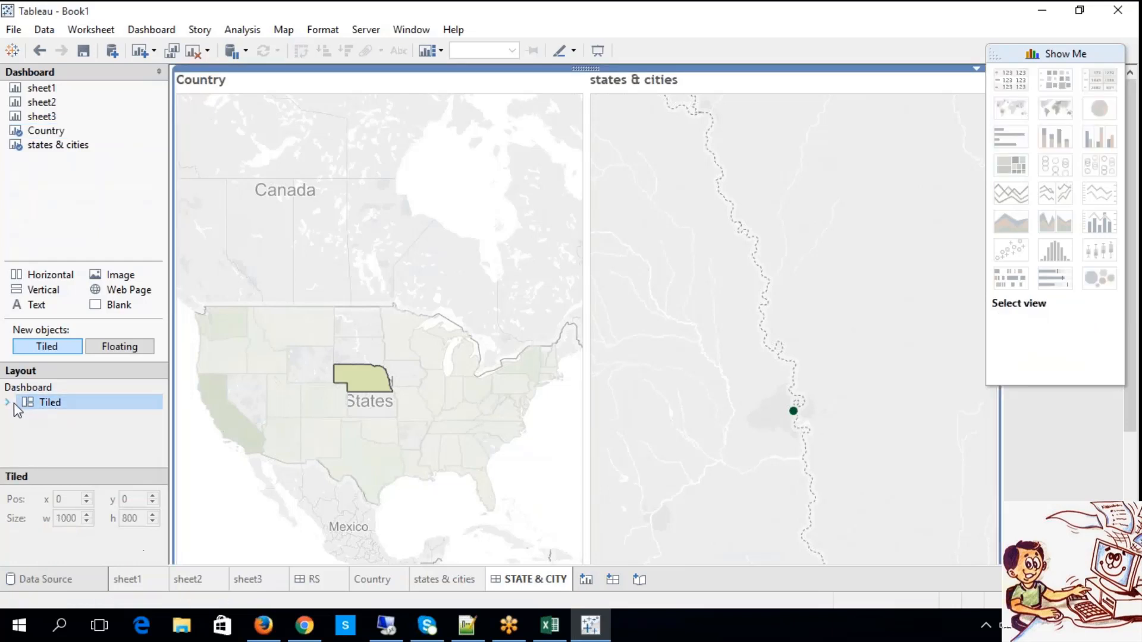
pyautogui.click(7, 403)
pyautogui.click(69, 416)
pyautogui.click(80, 433)
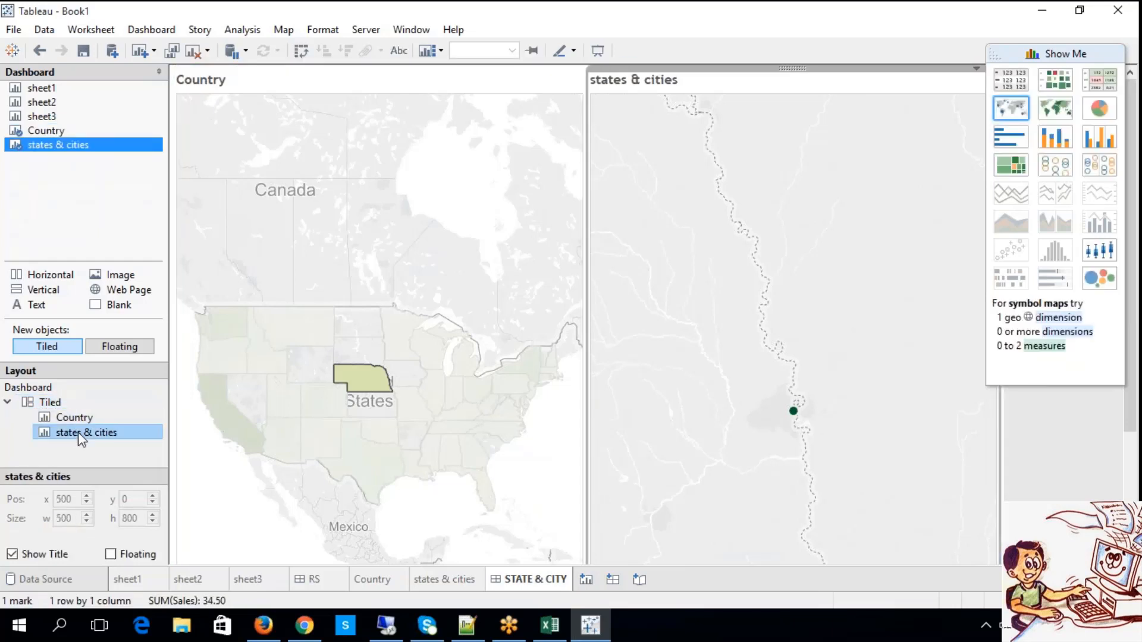
pyautogui.rightClick(78, 434)
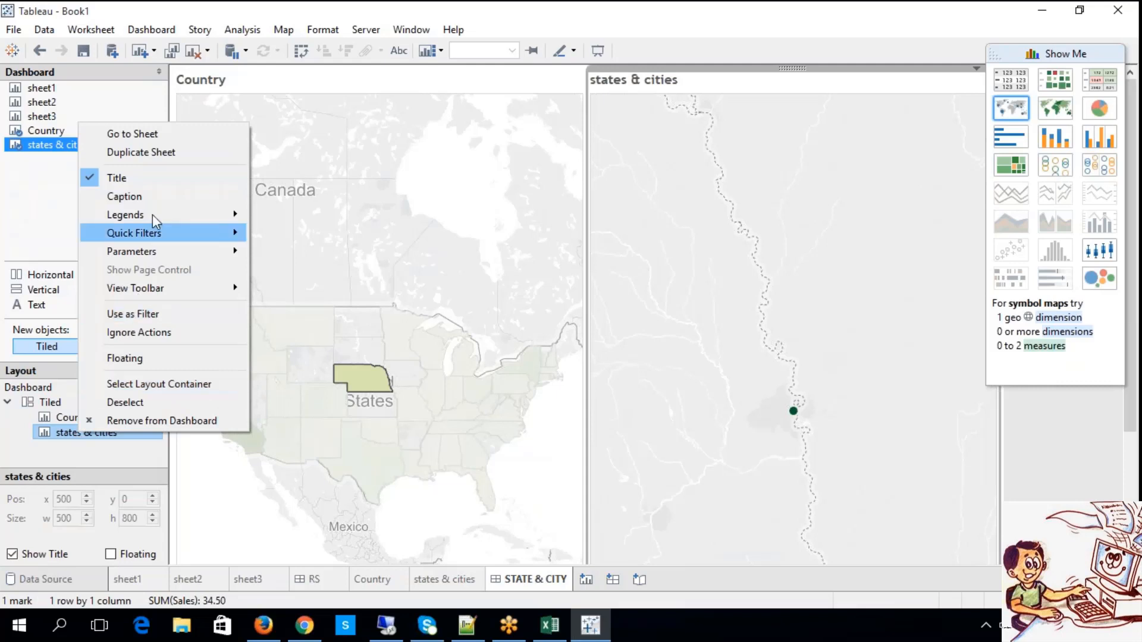
pyautogui.moveTo(155, 239)
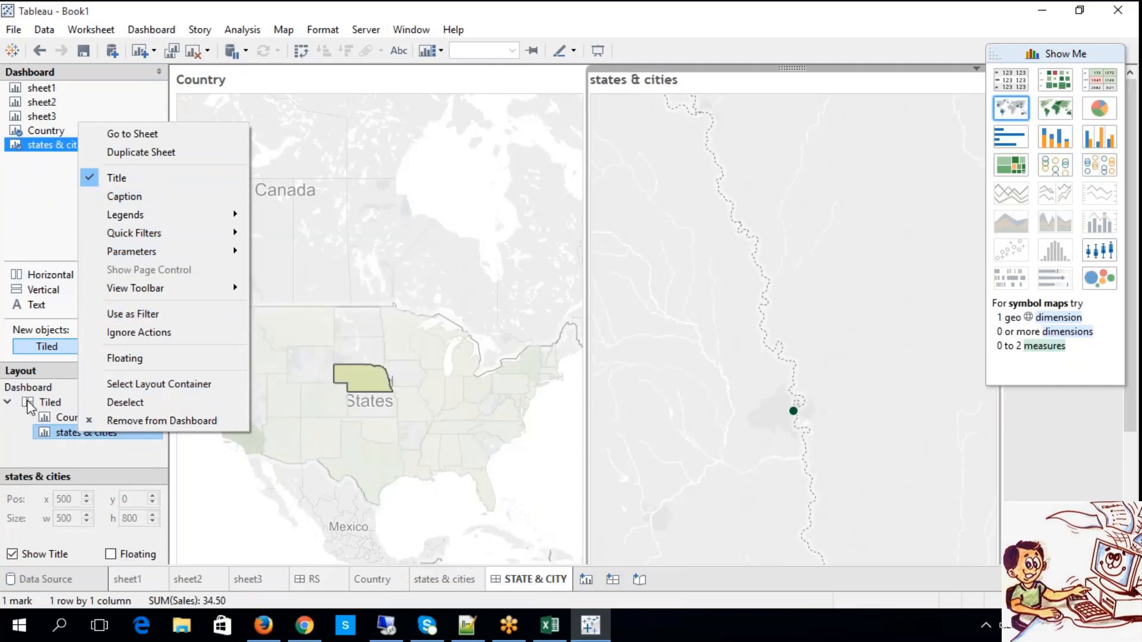
# Add the Country (copy) quick filter of the Country sheet to the dashboard.
pyautogui.click(59, 420)
pyautogui.rightClick(67, 420)
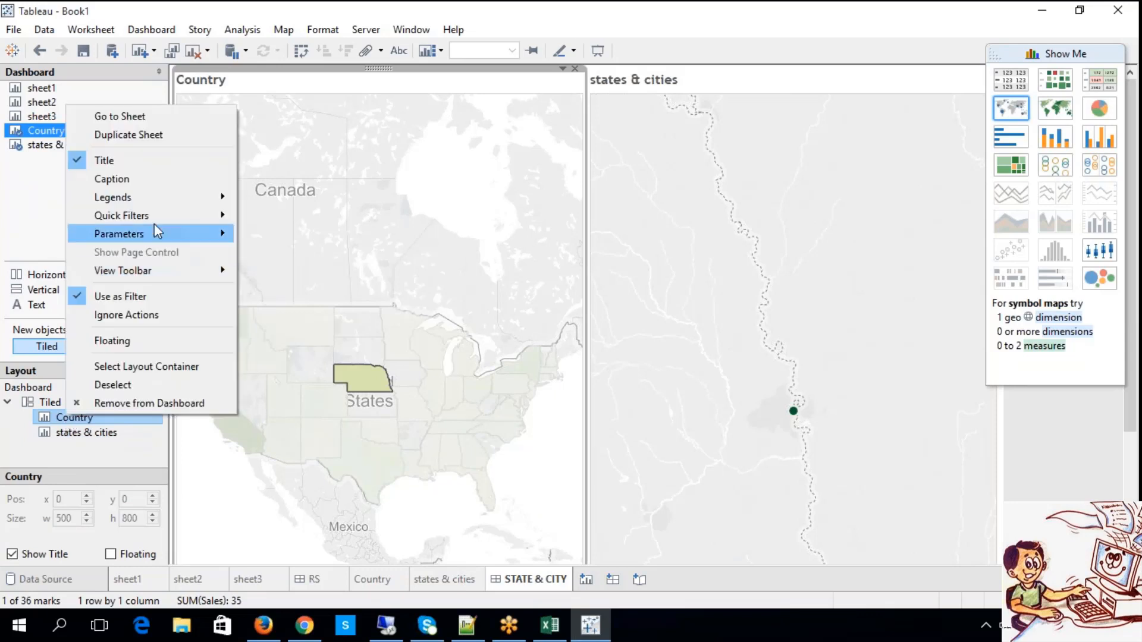
pyautogui.moveTo(157, 217)
pyautogui.click(266, 245)
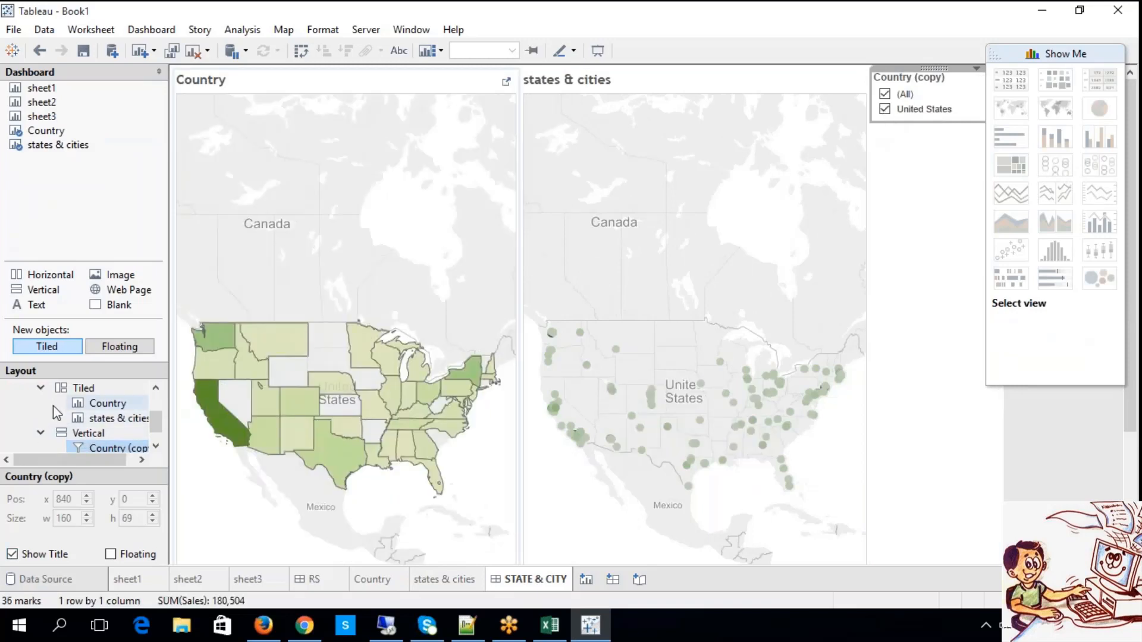
# Remove the Country (copy) quick filter from the dashboard and collapse the Horizontal container in the layout.
pyautogui.click(155, 447)
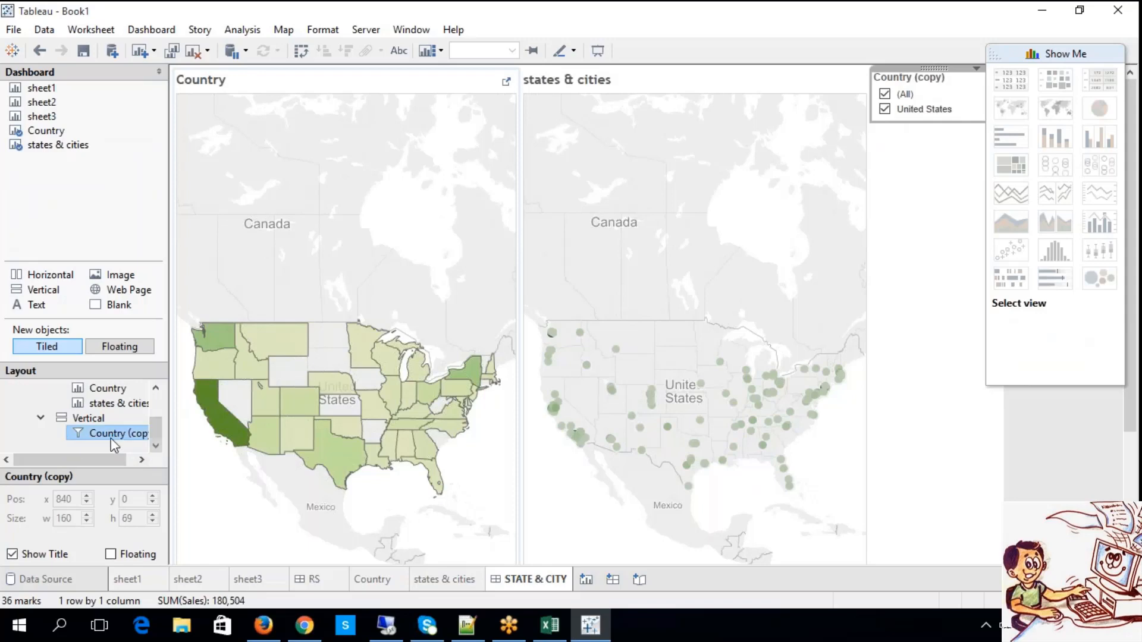
pyautogui.rightClick(110, 438)
pyautogui.click(162, 463)
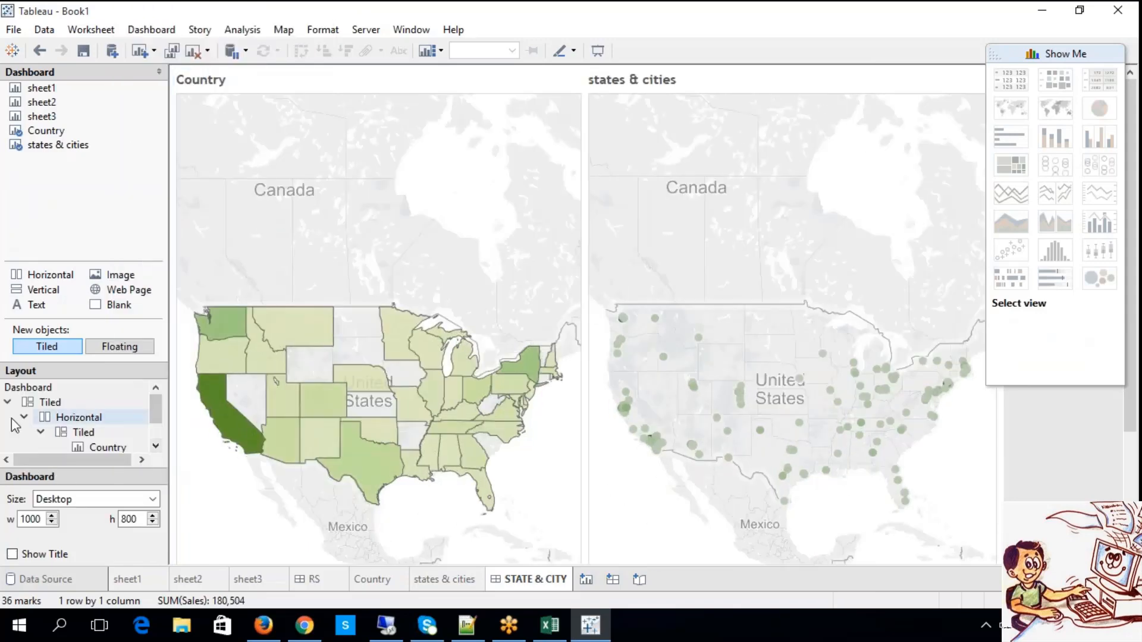
pyautogui.click(7, 402)
pyautogui.click(7, 402)
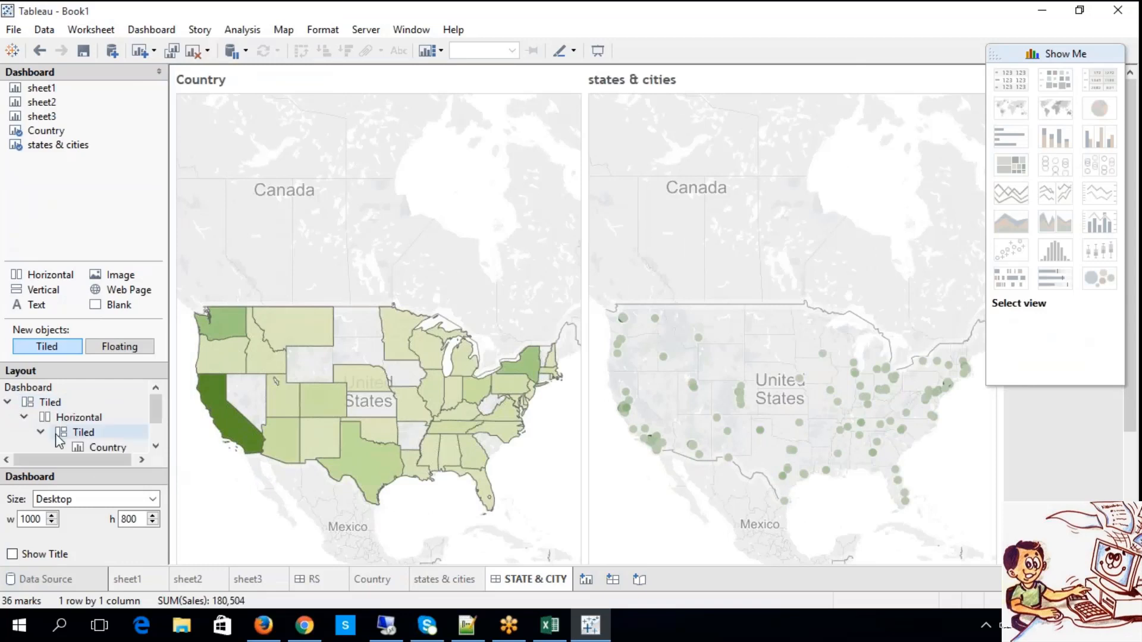
pyautogui.click(24, 417)
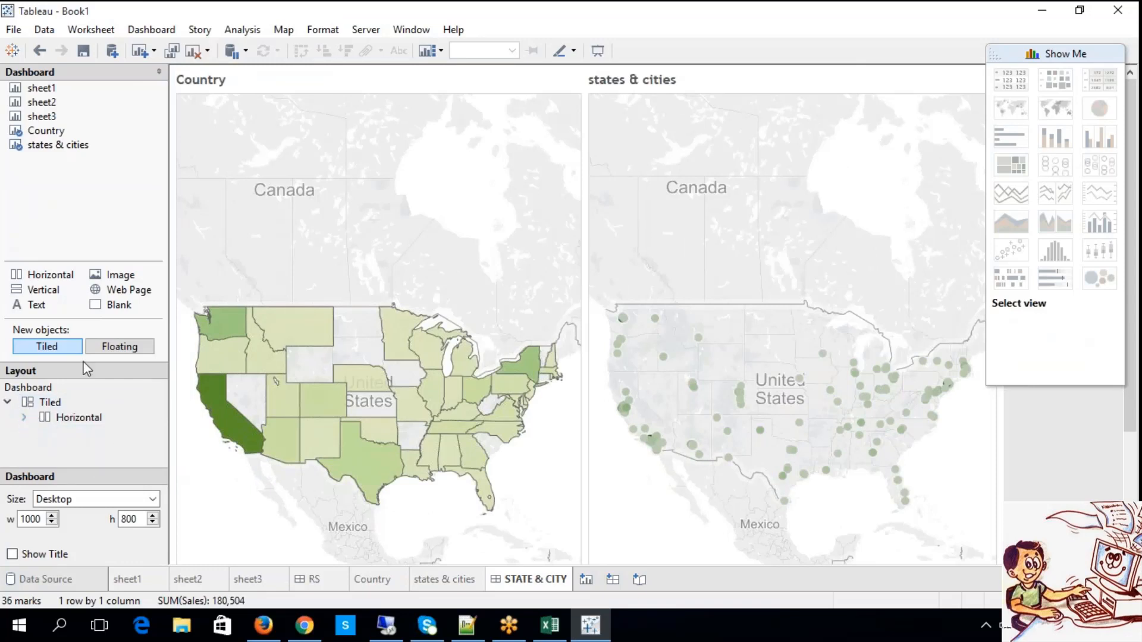
# Add a point annotation reading USA over northern Canada on the states & cities map.
pyautogui.click(717, 160)
pyautogui.rightClick(717, 160)
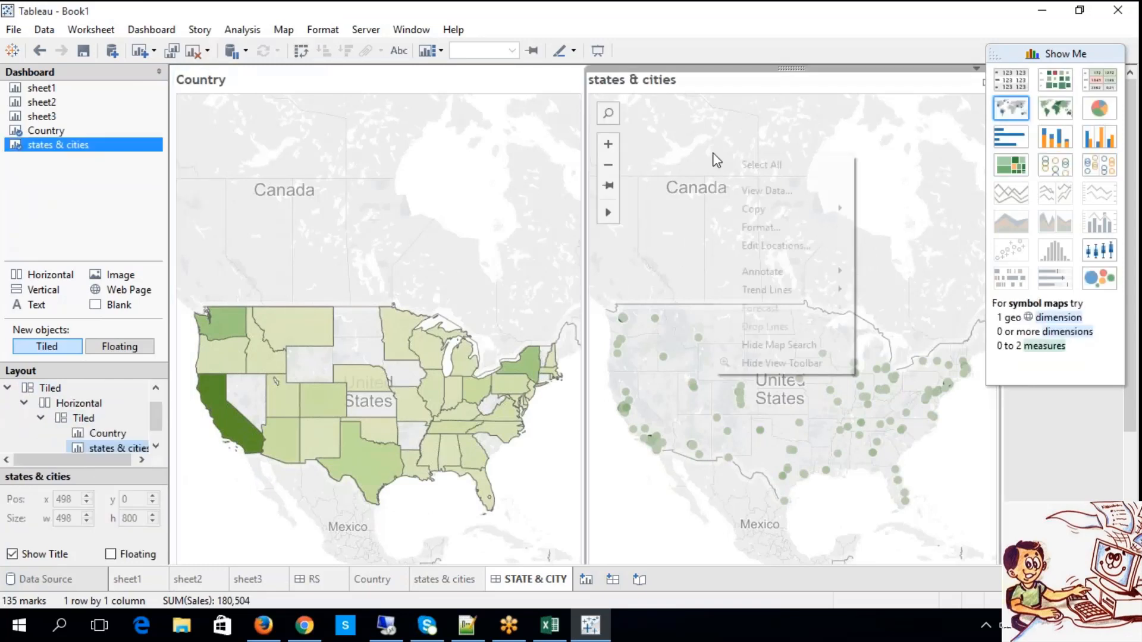
pyautogui.moveTo(797, 288)
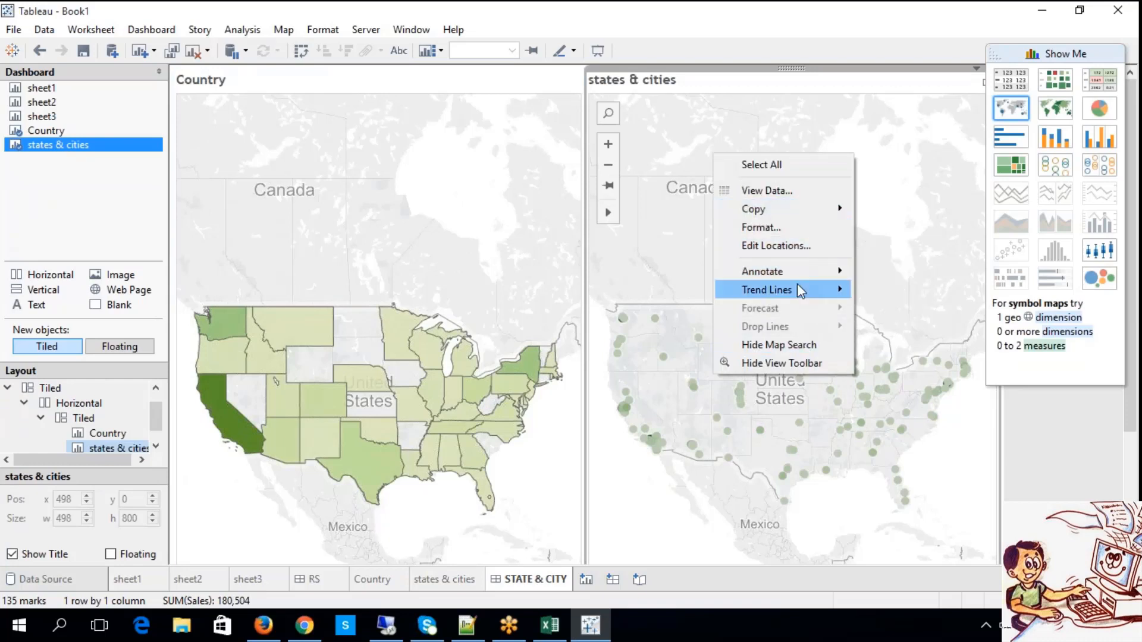
pyautogui.click(867, 291)
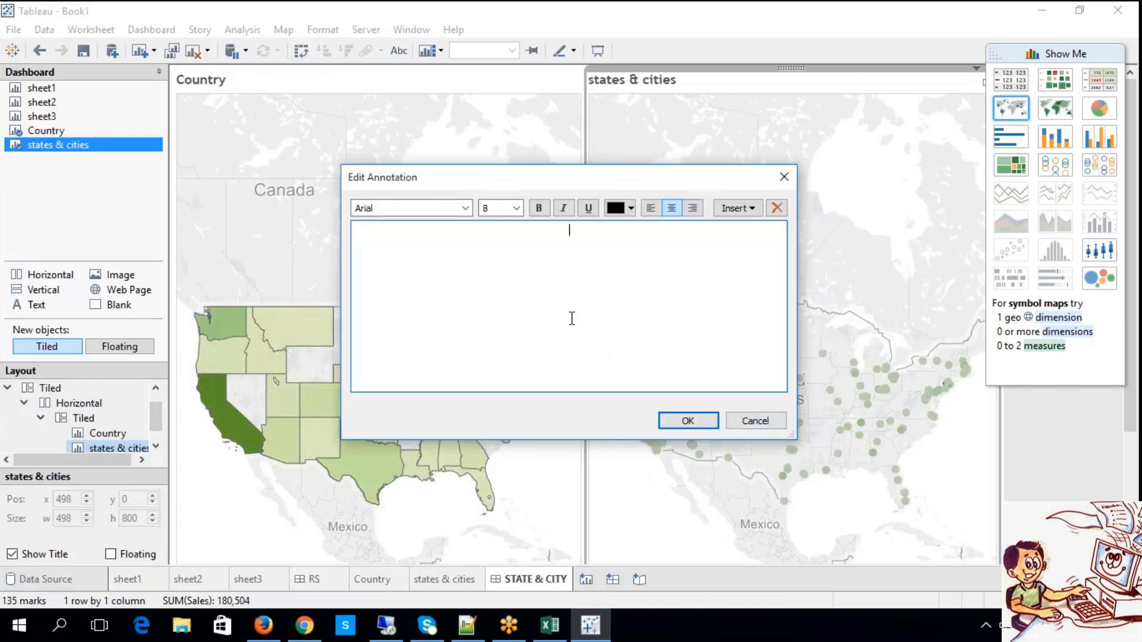
pyautogui.write('USA')
pyautogui.click(696, 426)
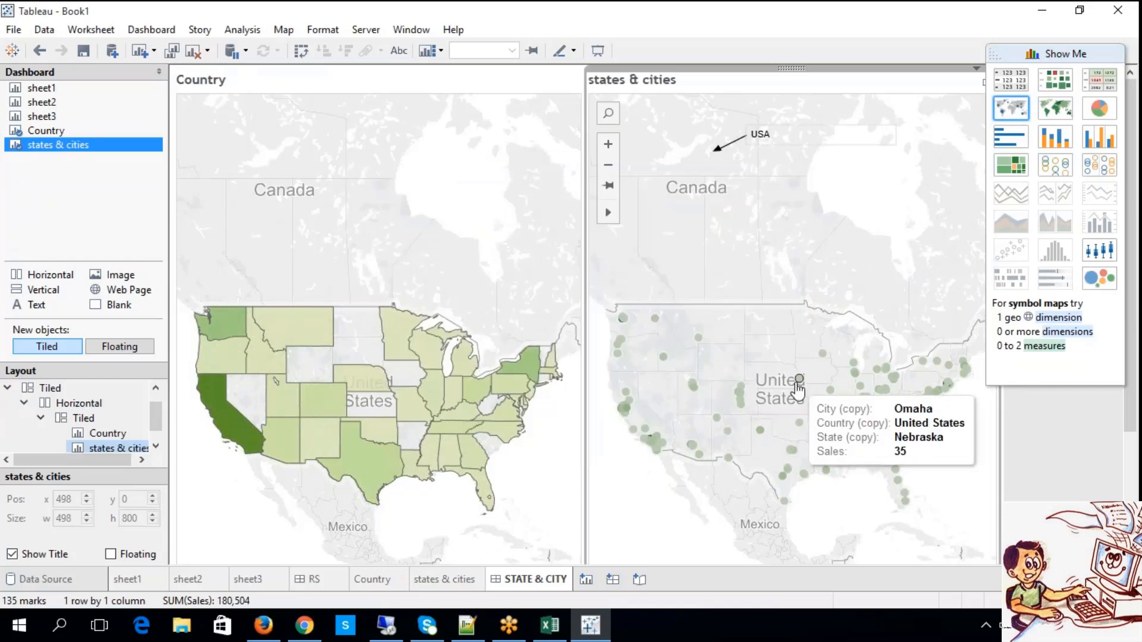
# Select and deselect the Omaha mark, and remove the USA annotation from the states & cities map.
pyautogui.click(798, 384)
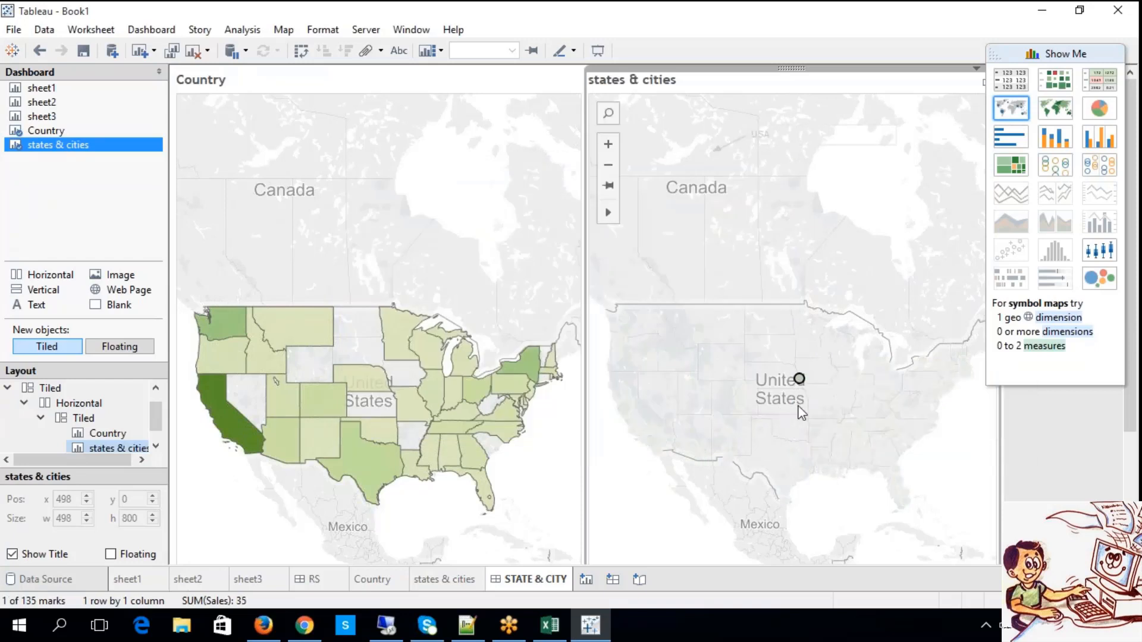
pyautogui.click(802, 414)
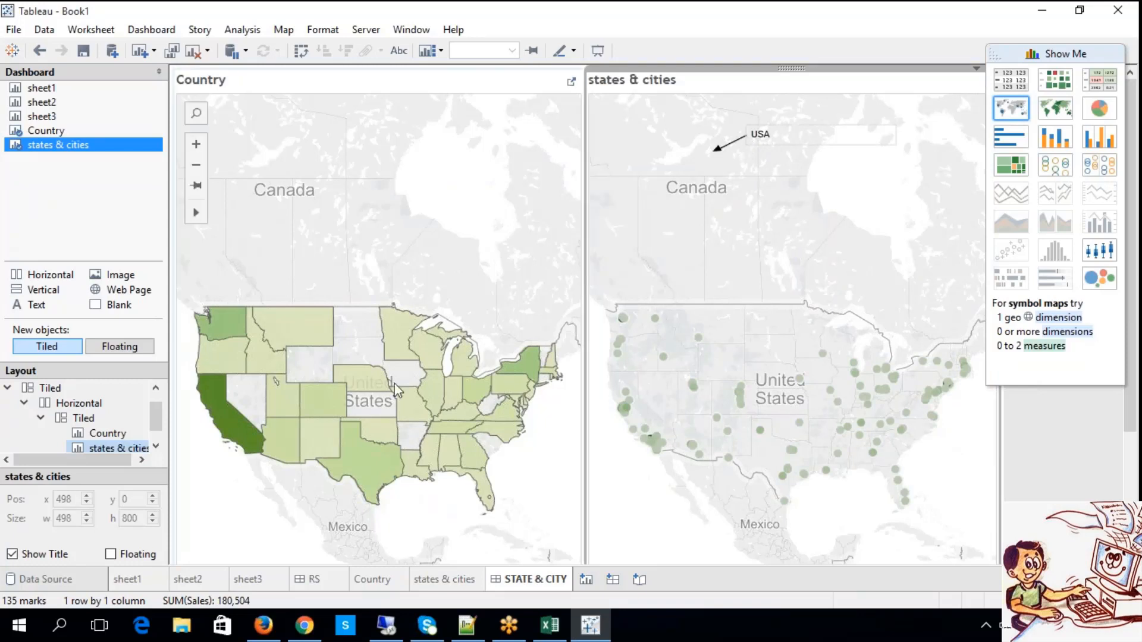
pyautogui.rightClick(775, 141)
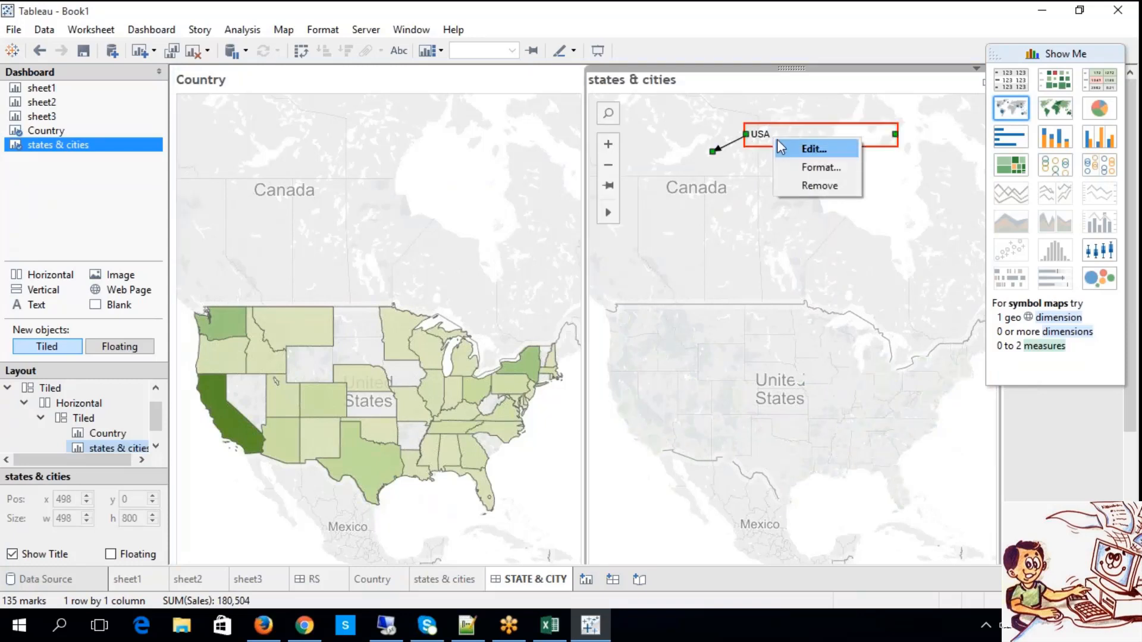
pyautogui.click(803, 187)
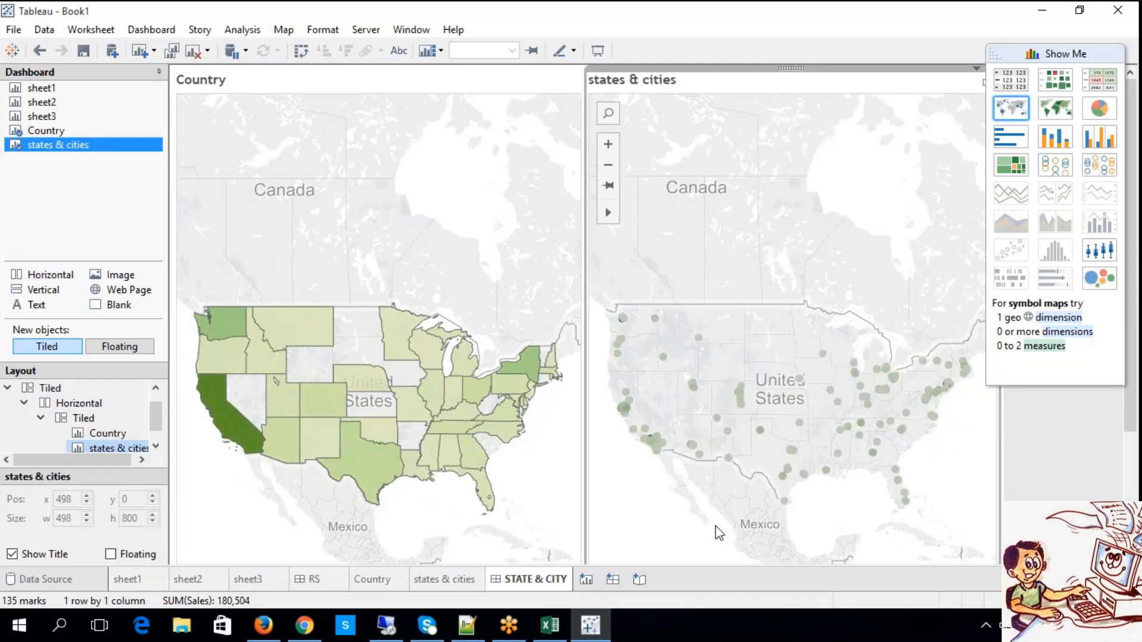
# Add the State (copy) quick filter of the states & cities sheet to the dashboard.
pyautogui.rightClick(112, 450)
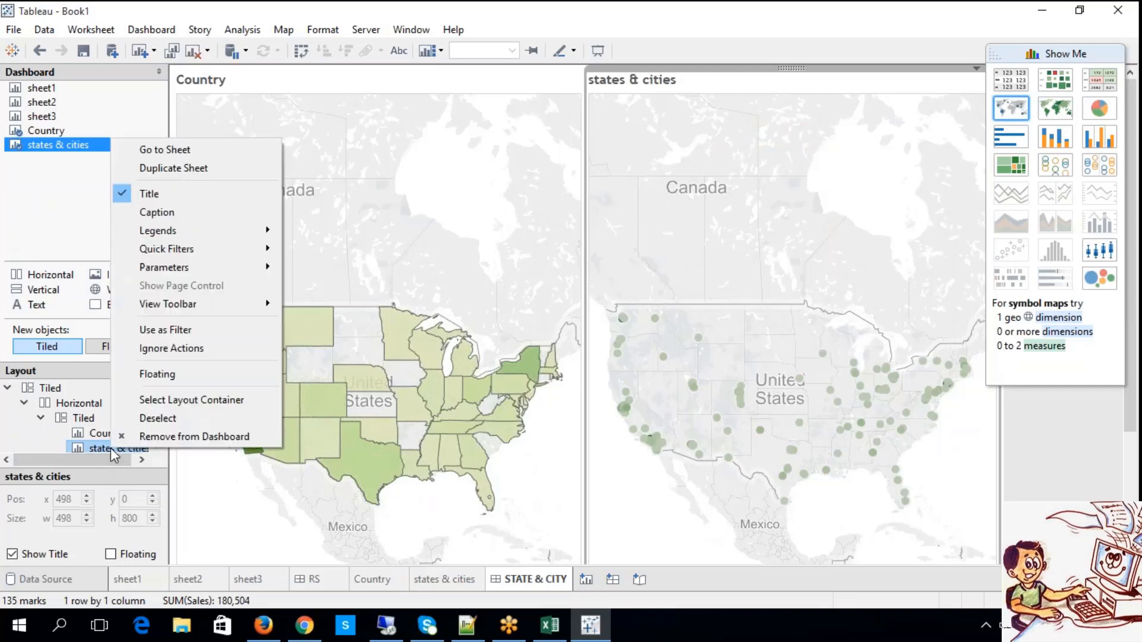
pyautogui.moveTo(203, 250)
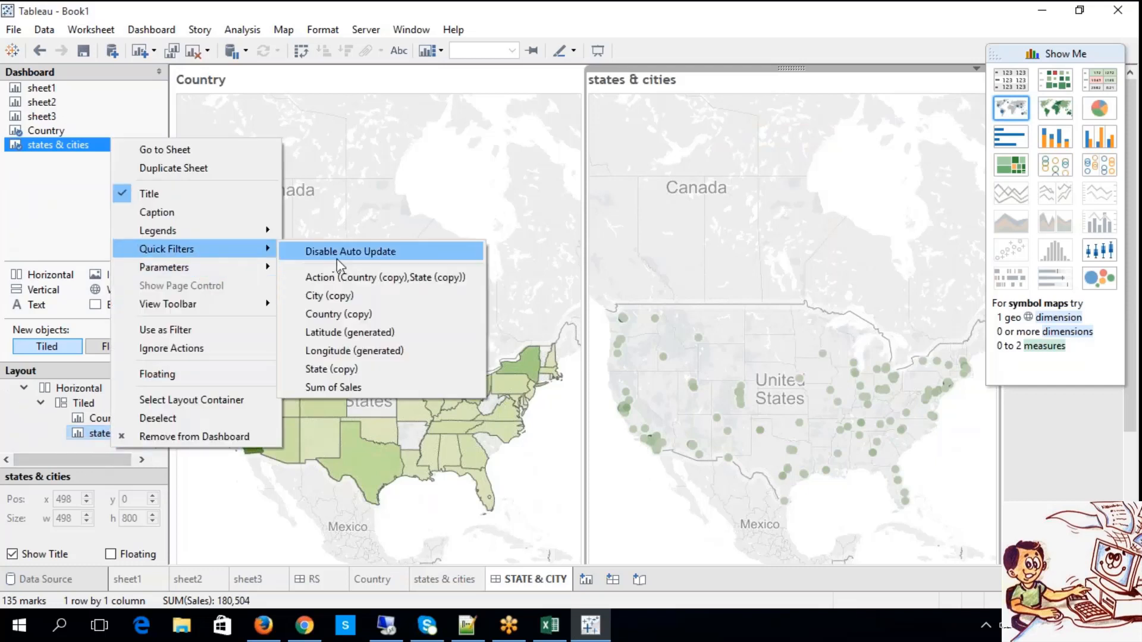
pyautogui.click(333, 369)
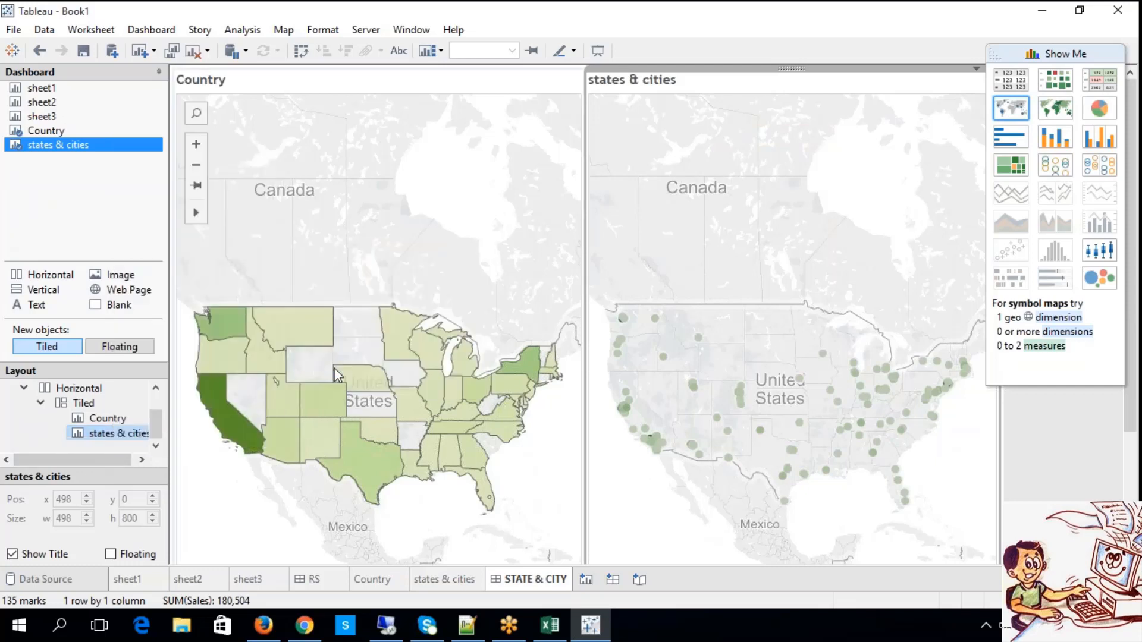
# Limit the State (copy) quick filter to Arizona, Colorado, Georgia, Kentucky, Massachusetts, Nebraska, North Carolina and Oregon.
pyautogui.click(885, 94)
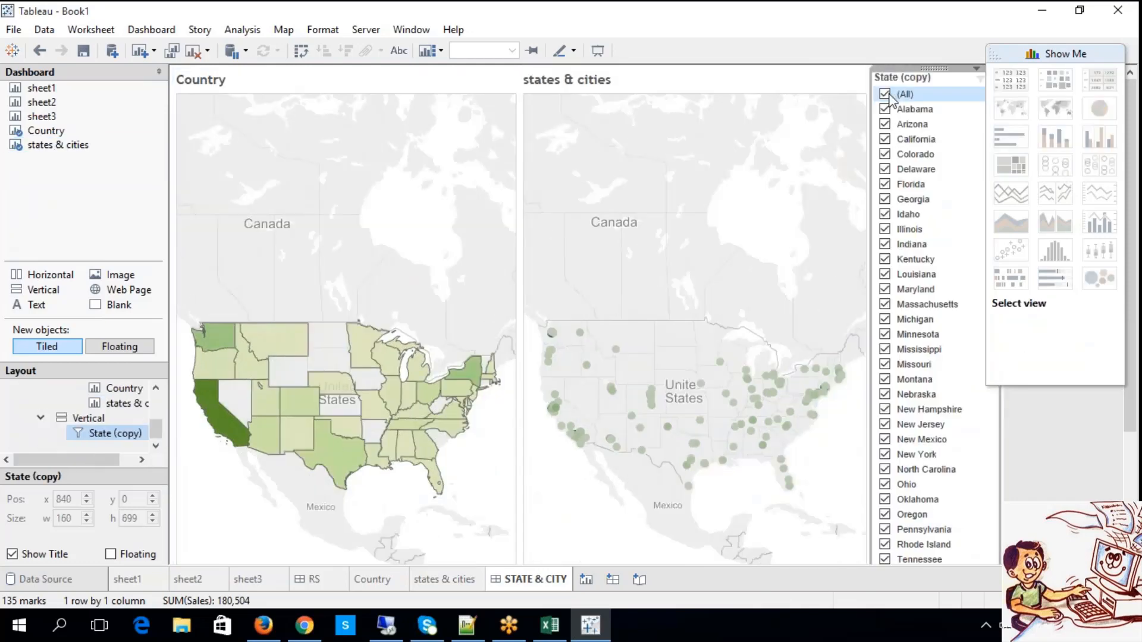
pyautogui.click(885, 124)
pyautogui.click(885, 154)
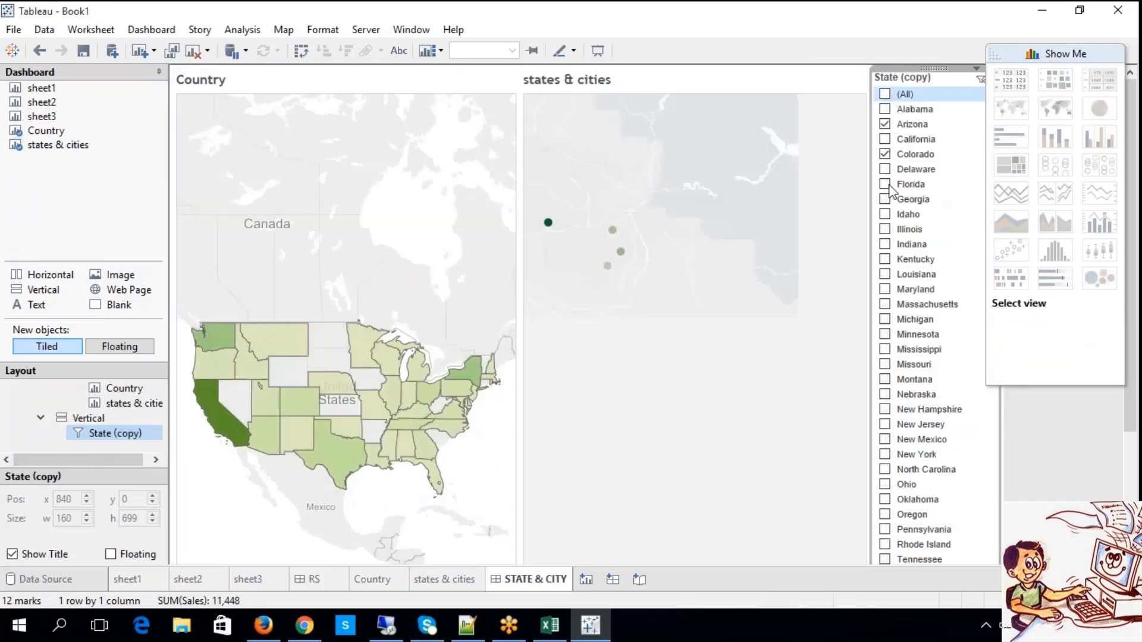
pyautogui.click(885, 199)
pyautogui.click(885, 260)
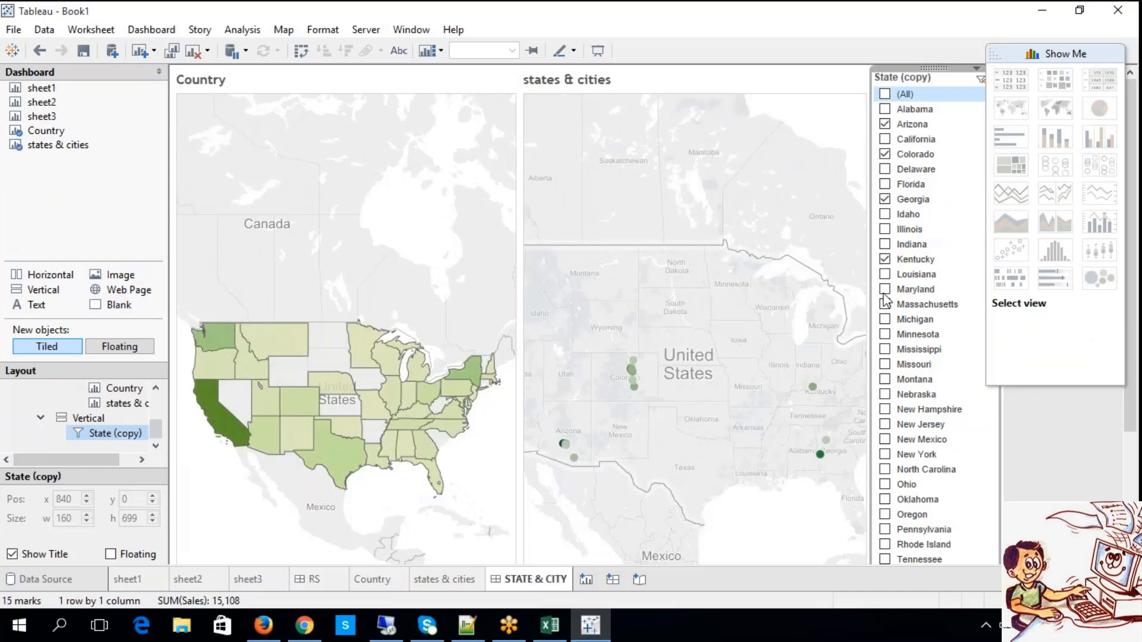
pyautogui.click(886, 305)
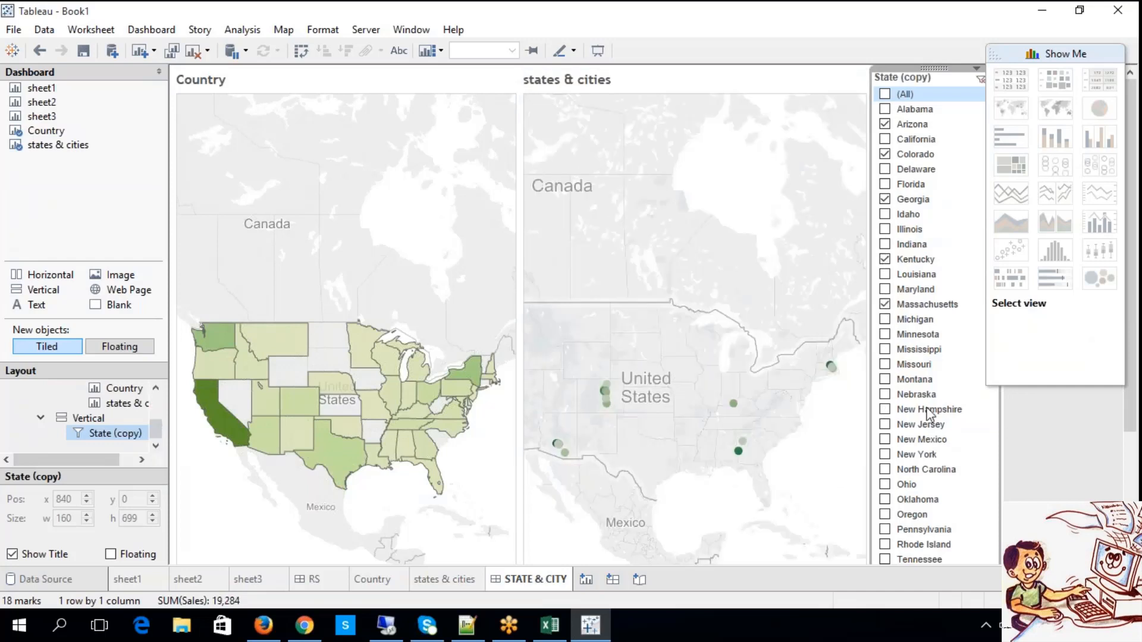
pyautogui.click(885, 395)
pyautogui.click(885, 470)
pyautogui.click(885, 515)
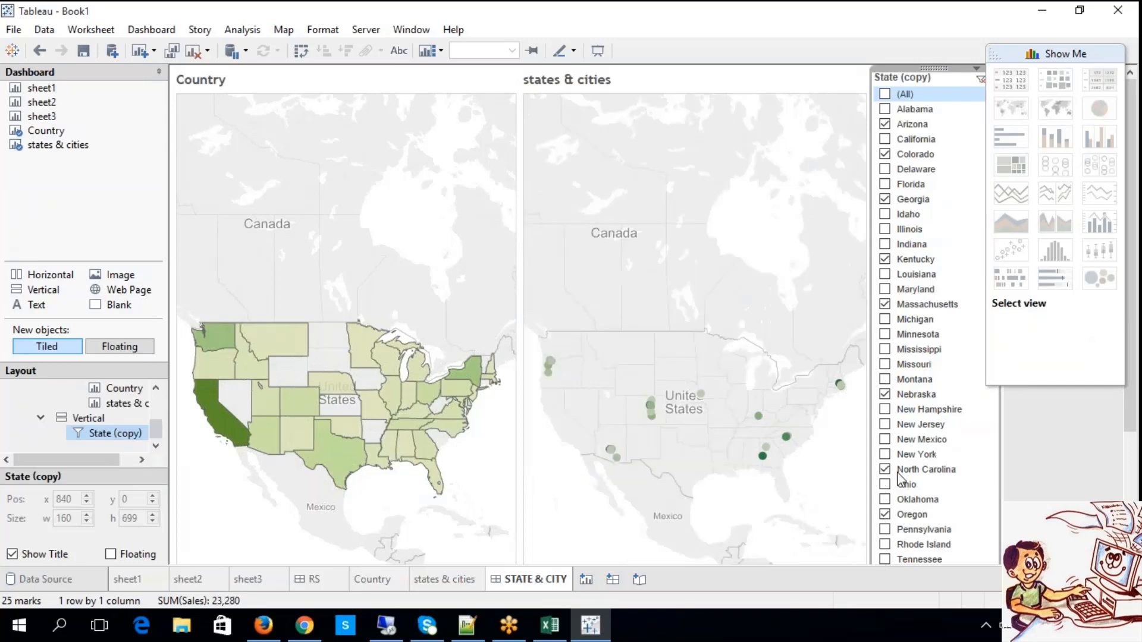
# Test the Country map's filter on the states & cities map by selecting Texas, Oklahoma, California and Utah in turn.
pyautogui.scroll(-5, 922, 517)
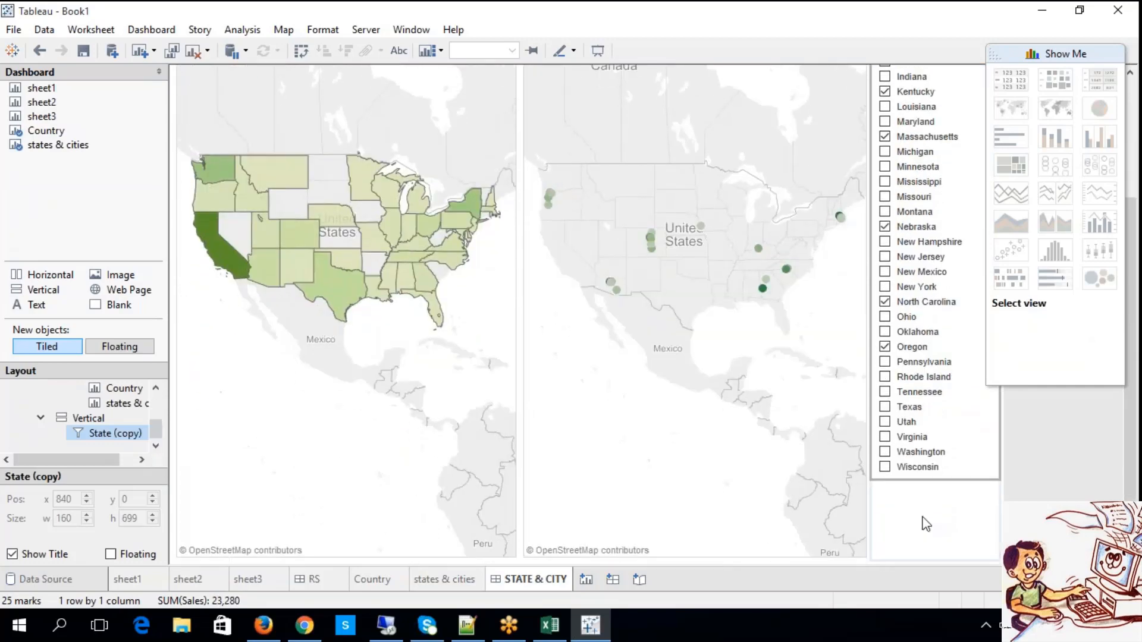
pyautogui.scroll(2, 926, 524)
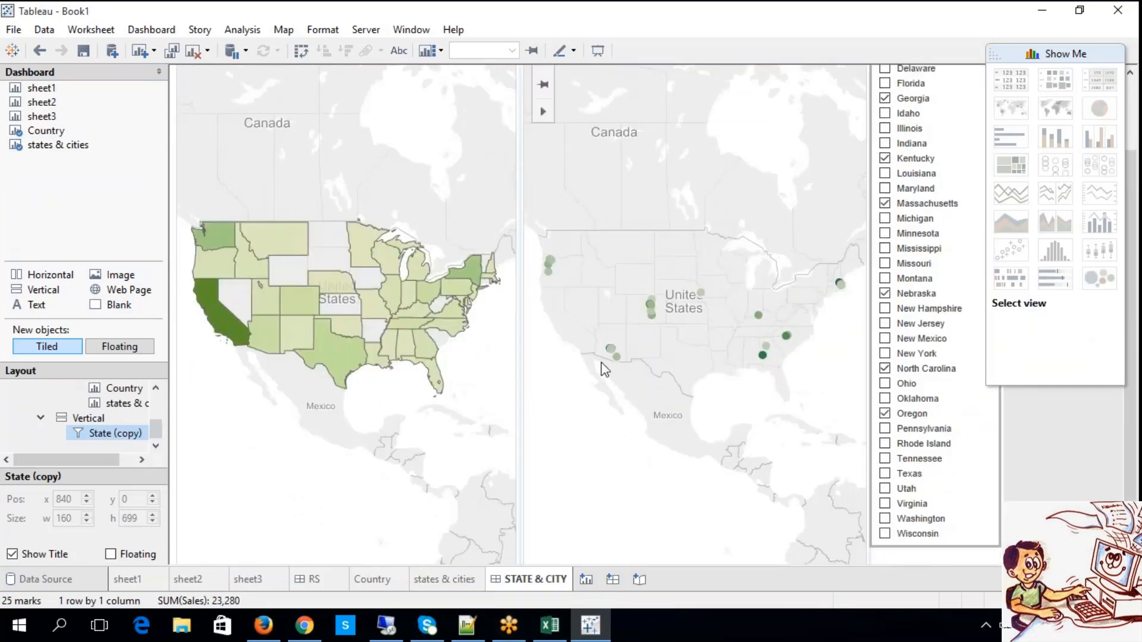
pyautogui.click(333, 351)
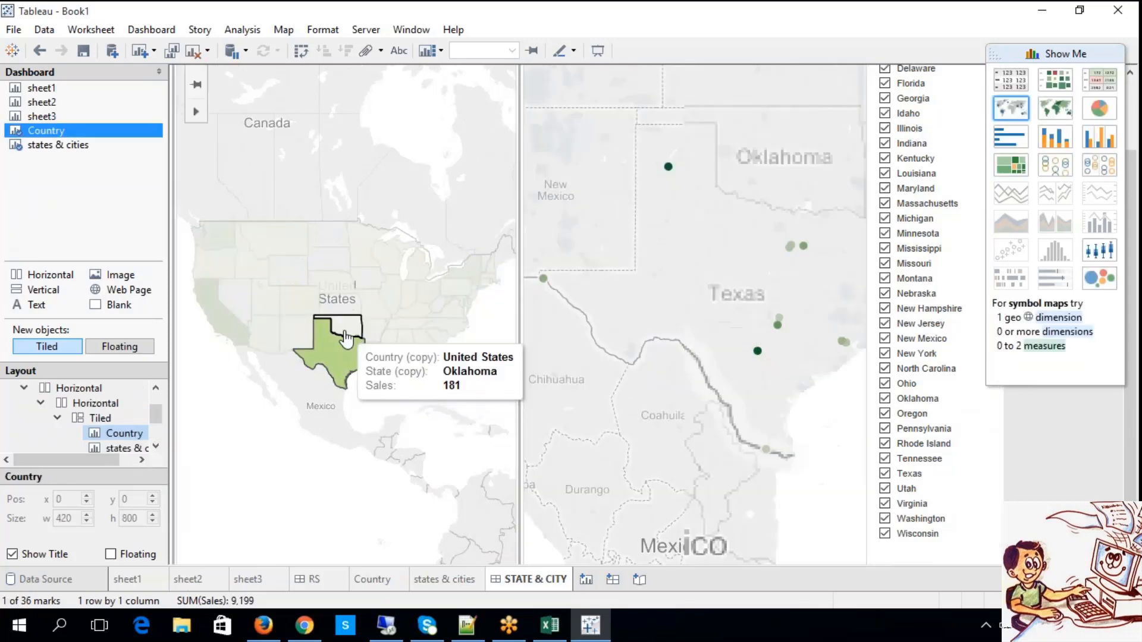
pyautogui.click(345, 334)
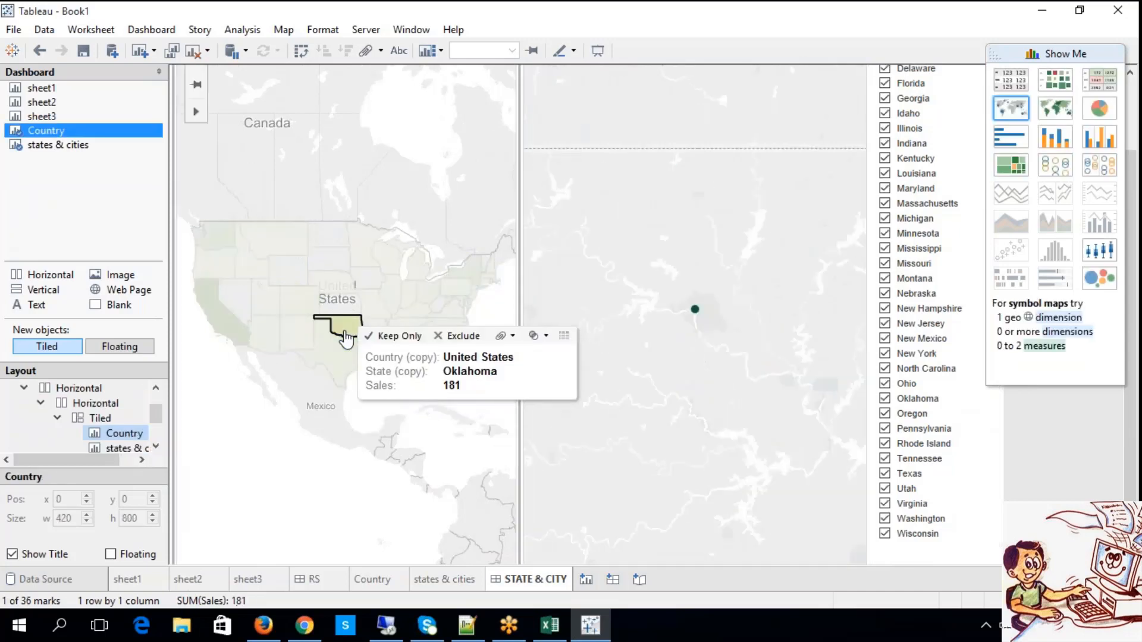
pyautogui.click(241, 334)
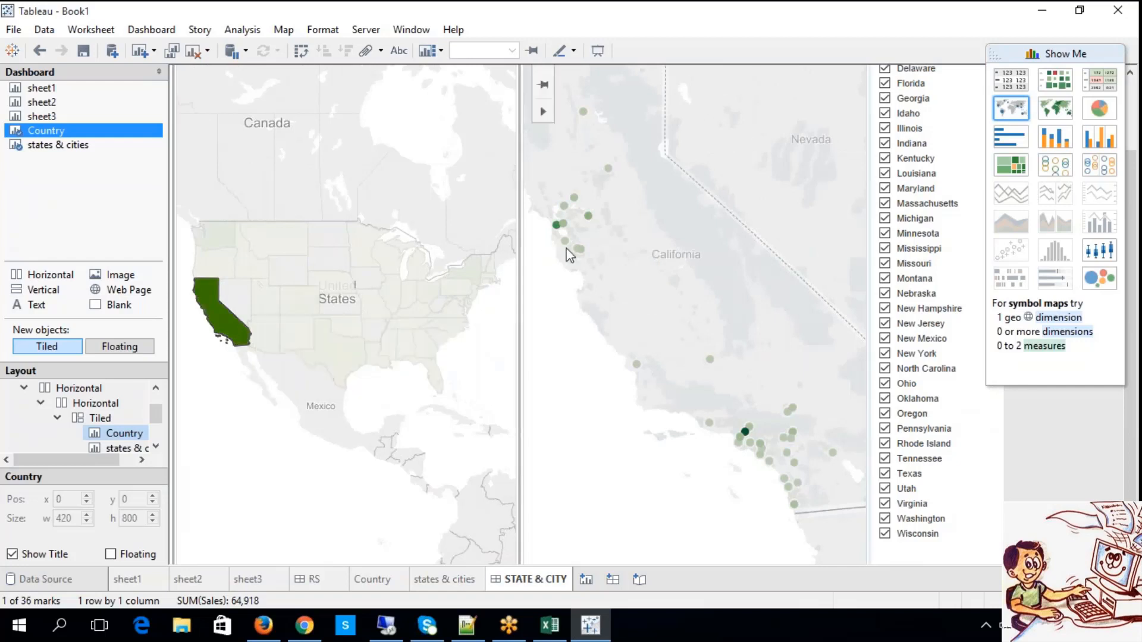
pyautogui.click(265, 303)
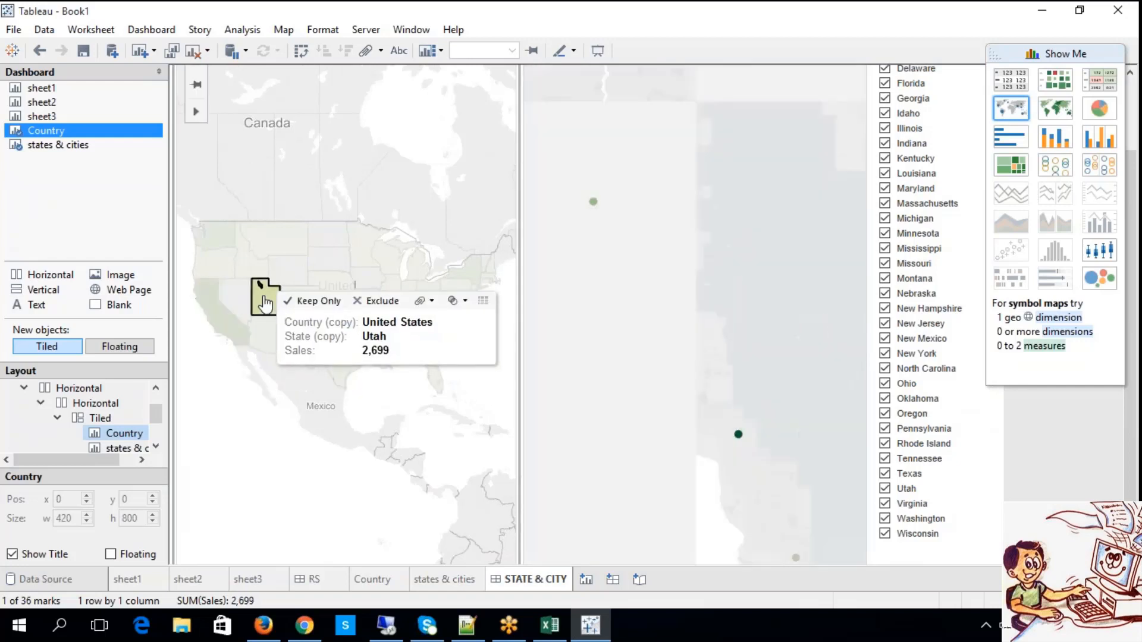
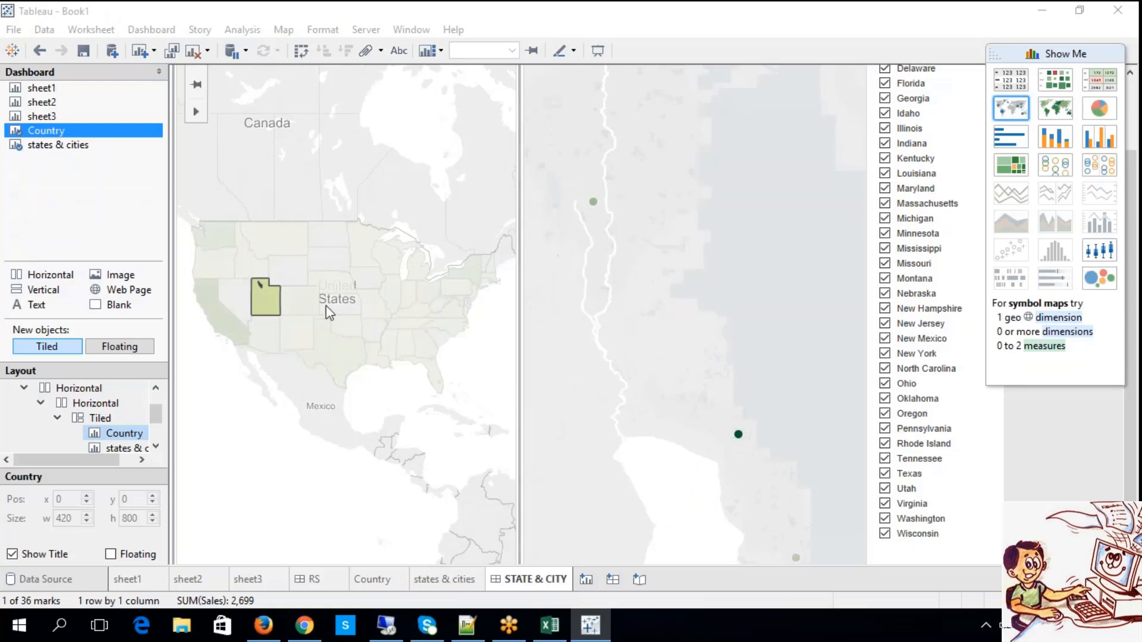
# Test the Country map's filter on the states & cities map by selecting Oklahoma and Texas.
pyautogui.click(336, 330)
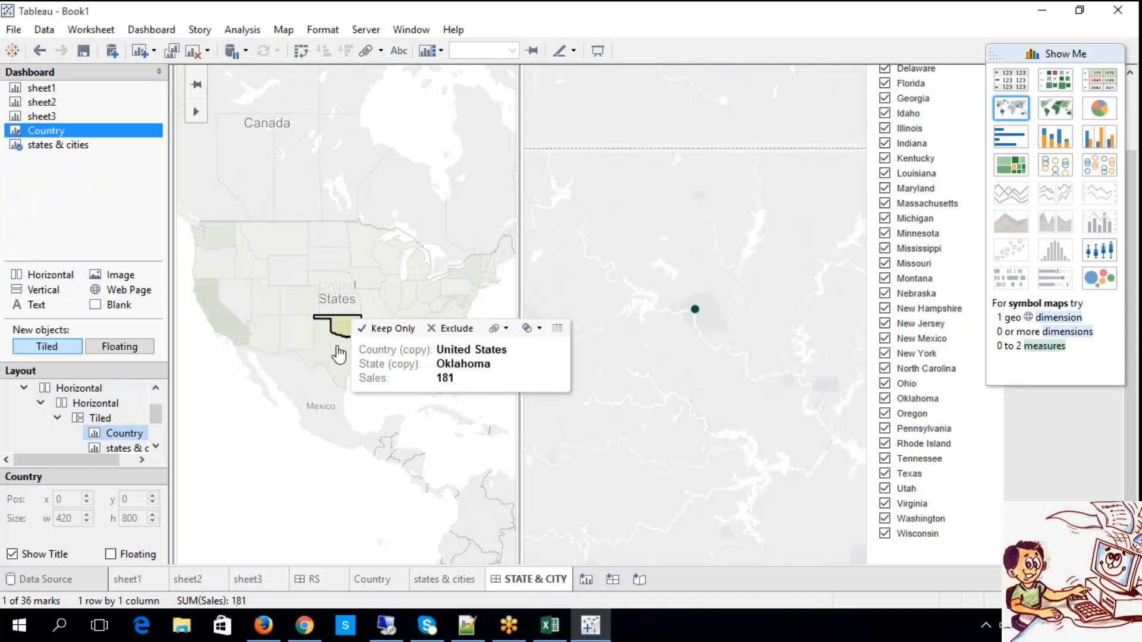
pyautogui.click(339, 353)
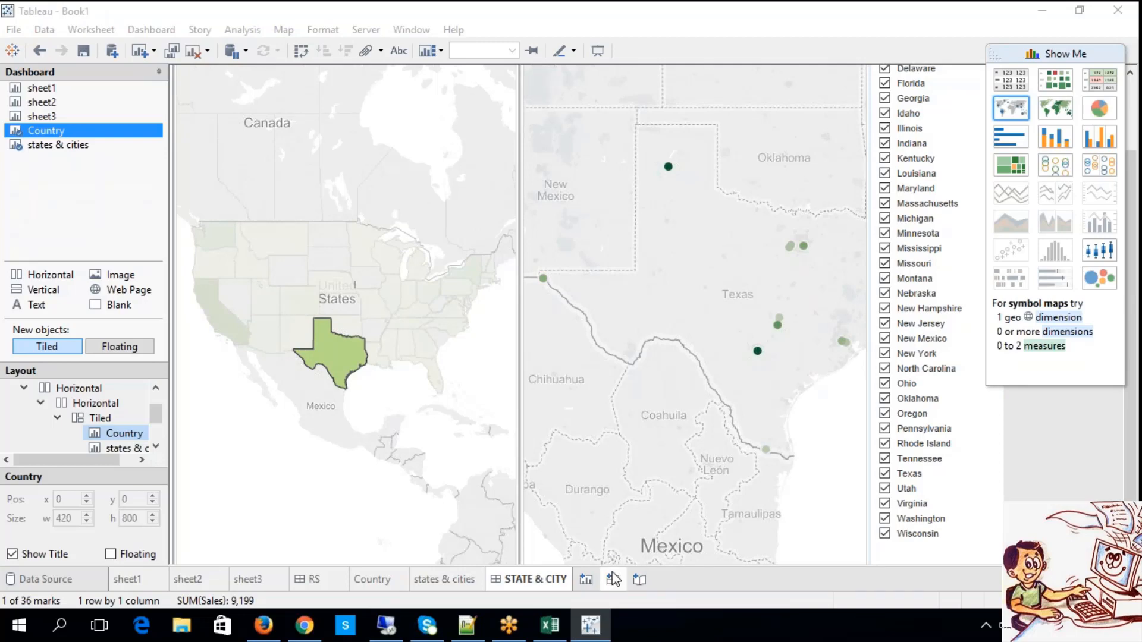
# Switch to the TABLEAU notes in Excel, select the Multi Master Detail Dashboards heading, and return to Tableau.
pyautogui.click(550, 625)
pyautogui.click(200, 238)
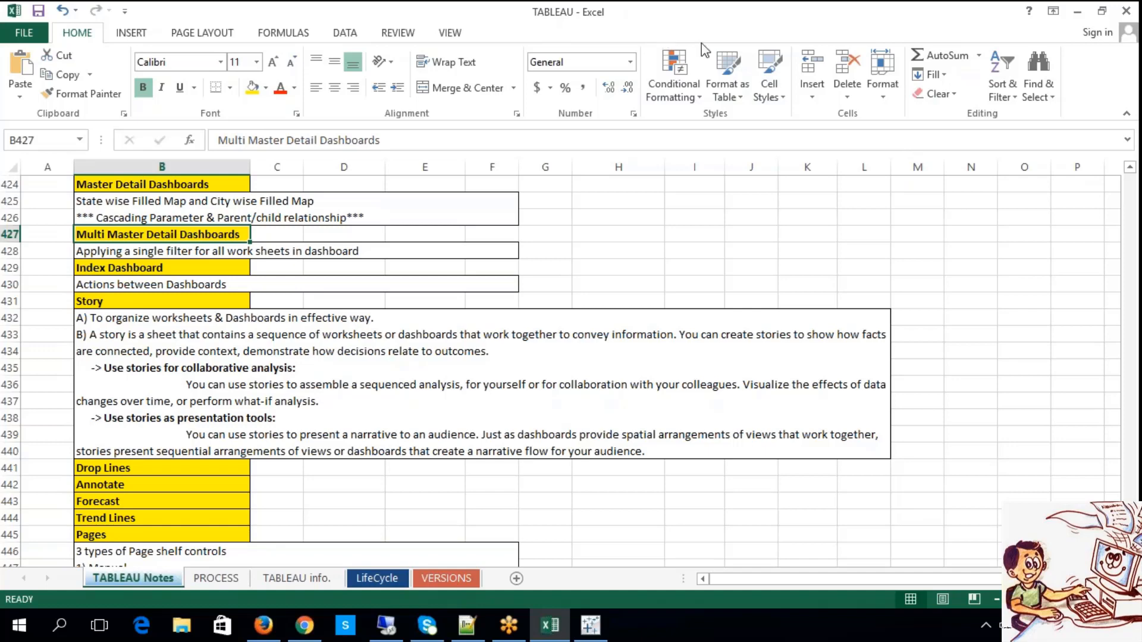
pyautogui.click(607, 628)
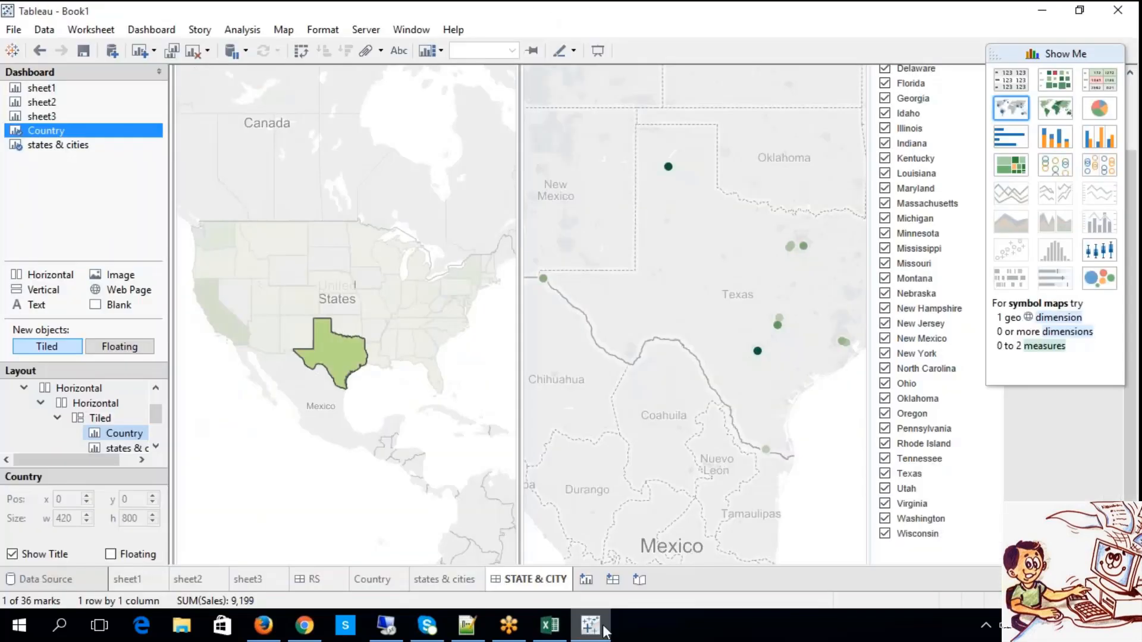
# Add a new worksheet to the workbook and name it a.
pyautogui.click(587, 580)
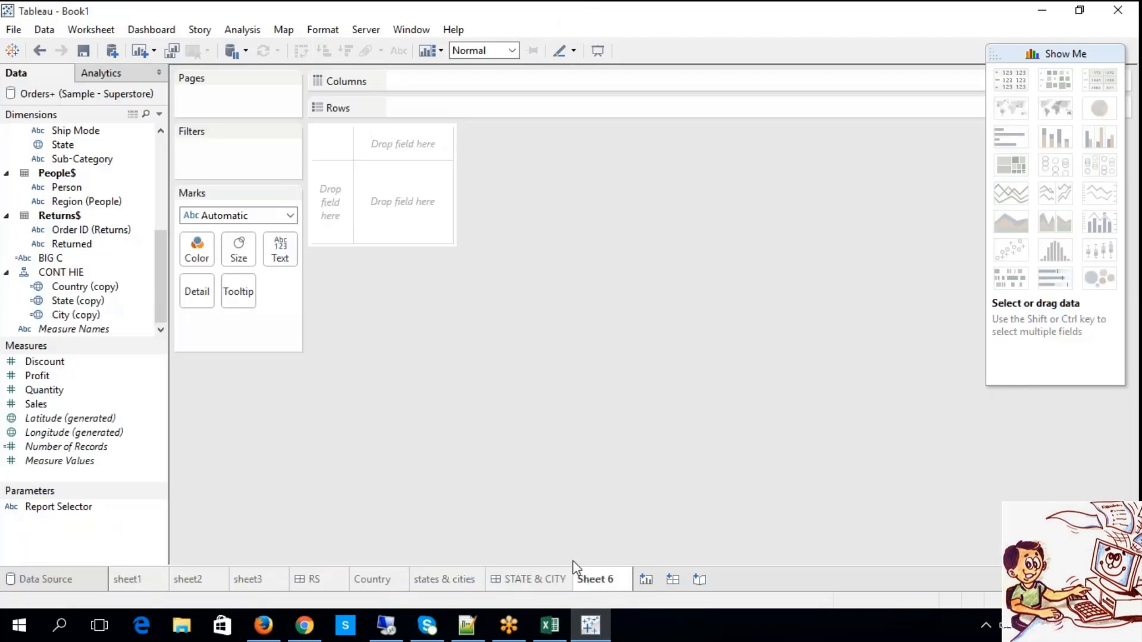
pyautogui.rightClick(614, 589)
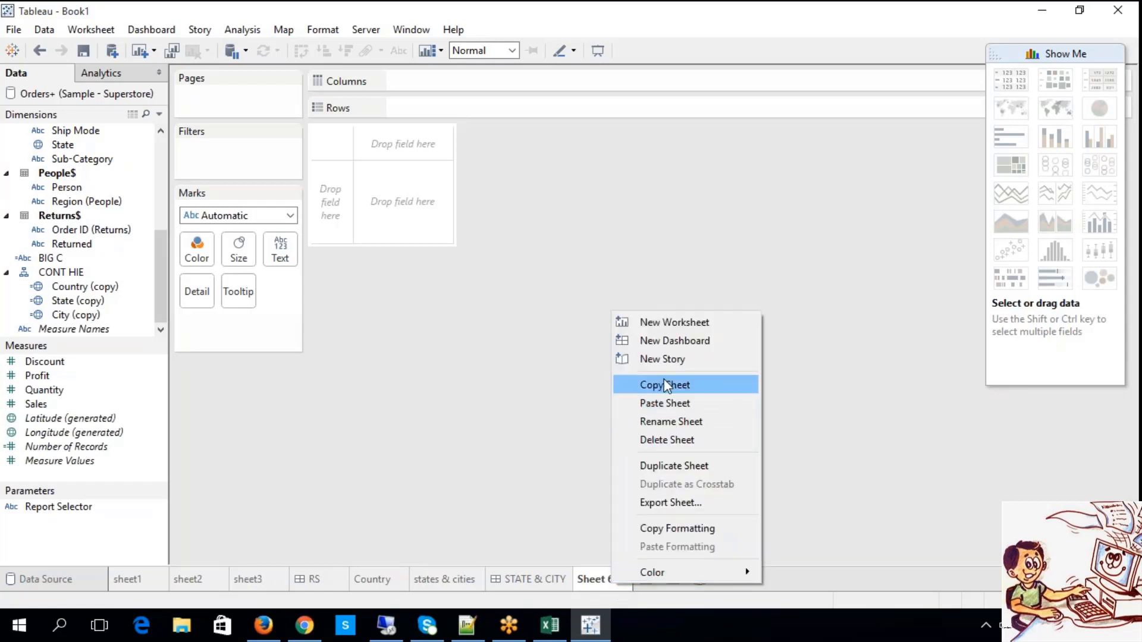
pyautogui.click(669, 421)
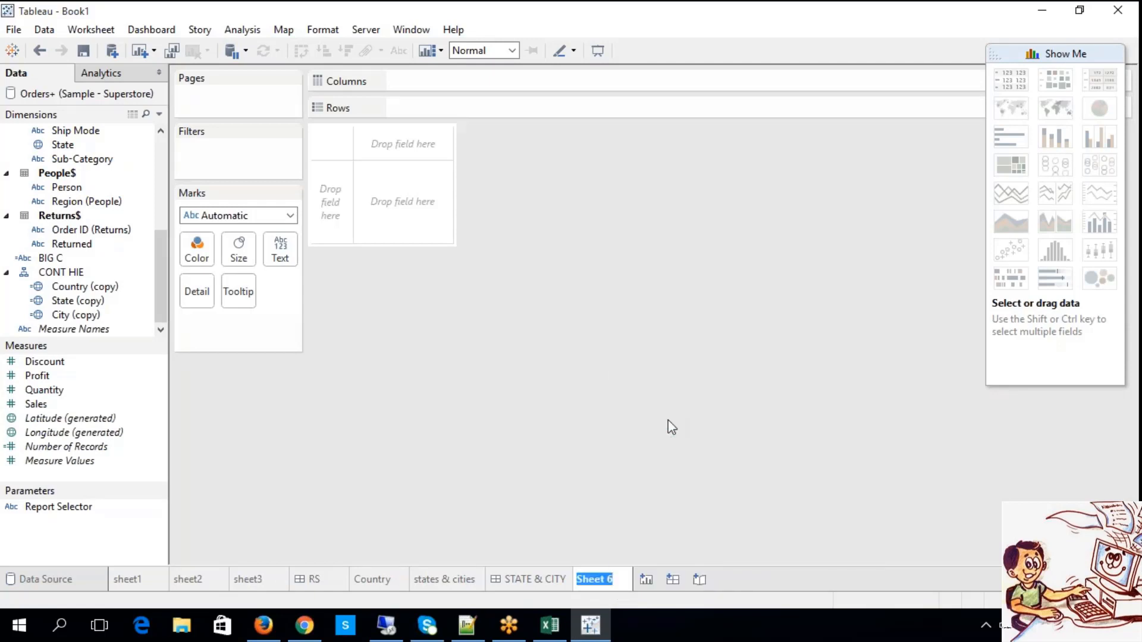
pyautogui.write('a')
# Build a bar chart of Sales by Category, with Category on rows and Sales on columns, and show mark labels.
pyautogui.click(160, 151)
pyautogui.moveTo(72, 146); pyautogui.dragTo(416, 108)
pyautogui.click(163, 302)
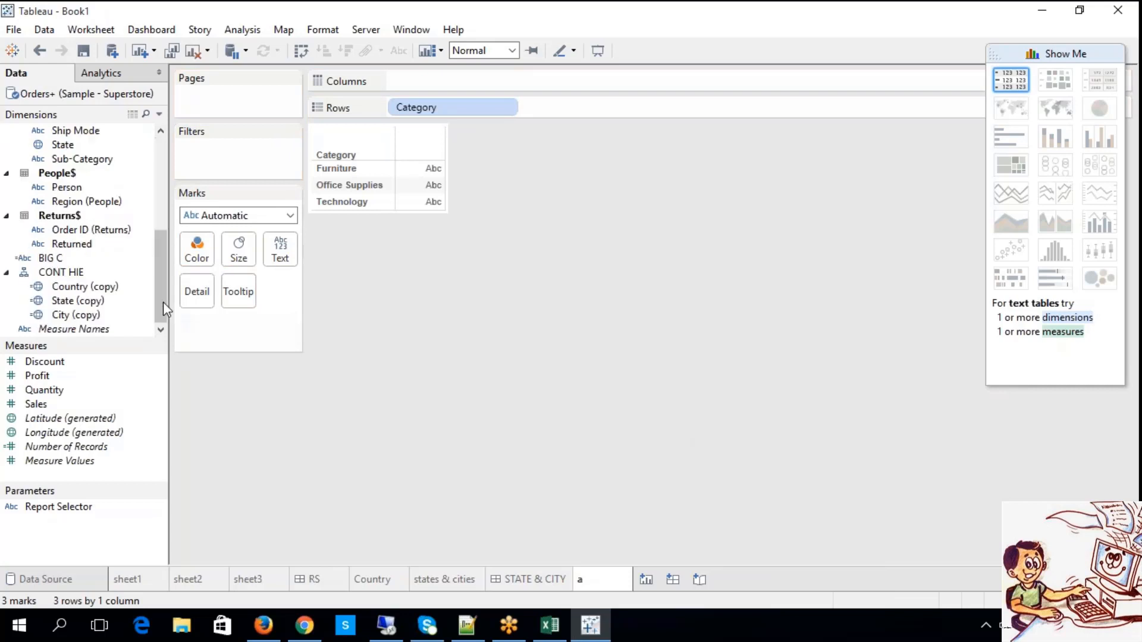
pyautogui.moveTo(77, 402)
pyautogui.mouseDown()
pyautogui.moveTo(395, 338)
pyautogui.moveTo(467, 94)
pyautogui.moveTo(391, 80)
pyautogui.mouseUp()
pyautogui.click(399, 50)
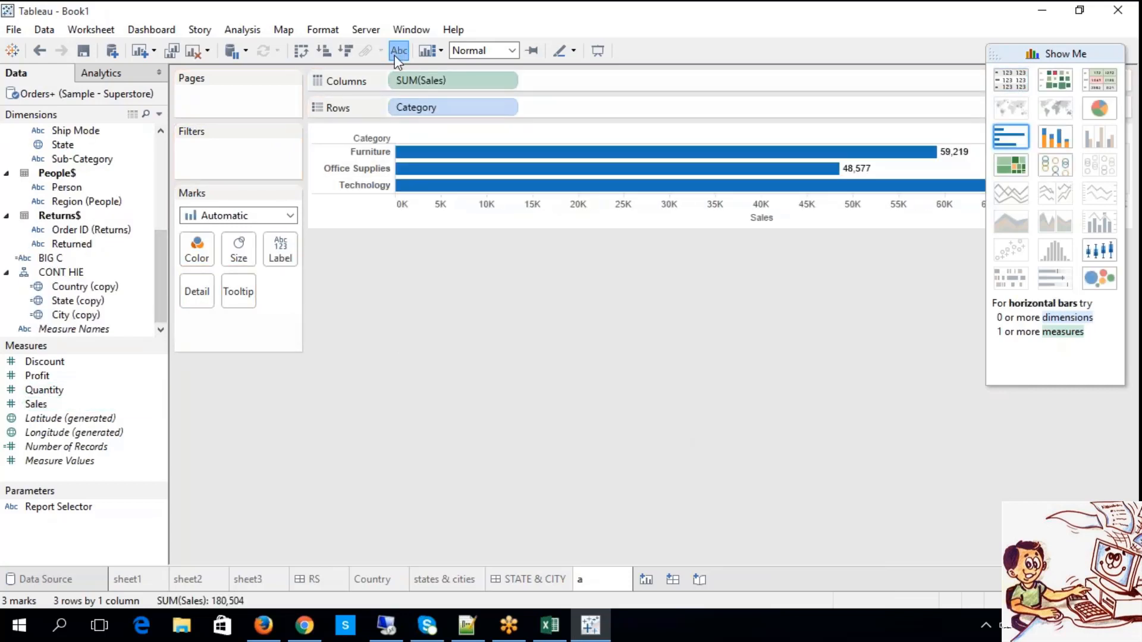
# Try the category sales as stacked bars and as a treemap, and return to labelled horizontal bars.
pyautogui.click(1059, 138)
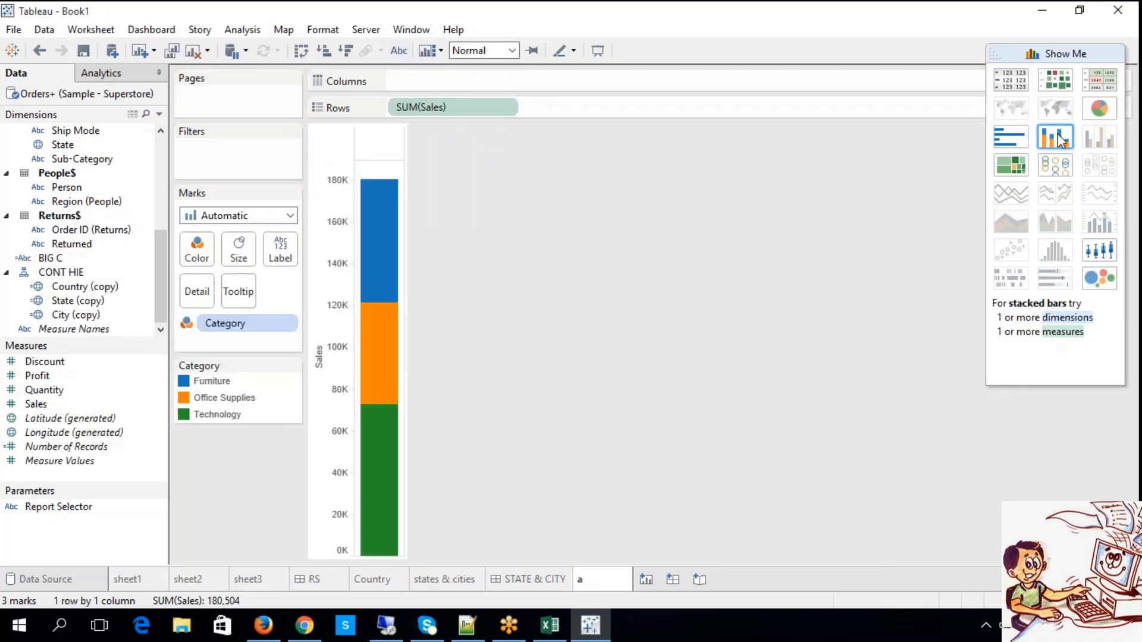
pyautogui.click(1012, 167)
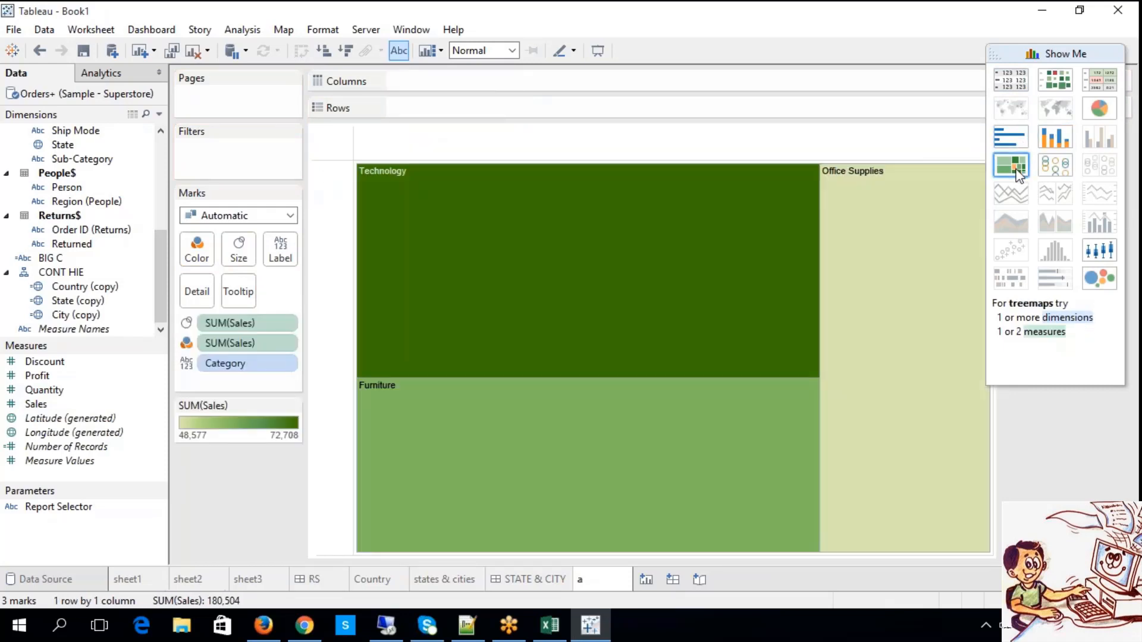
pyautogui.click(1012, 137)
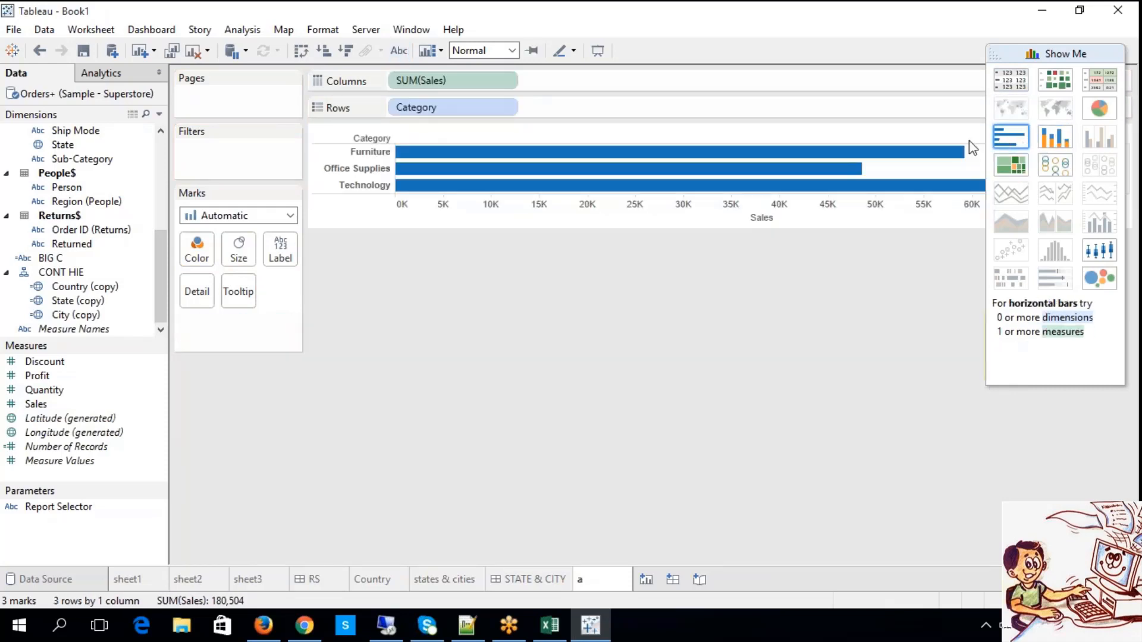
pyautogui.click(398, 51)
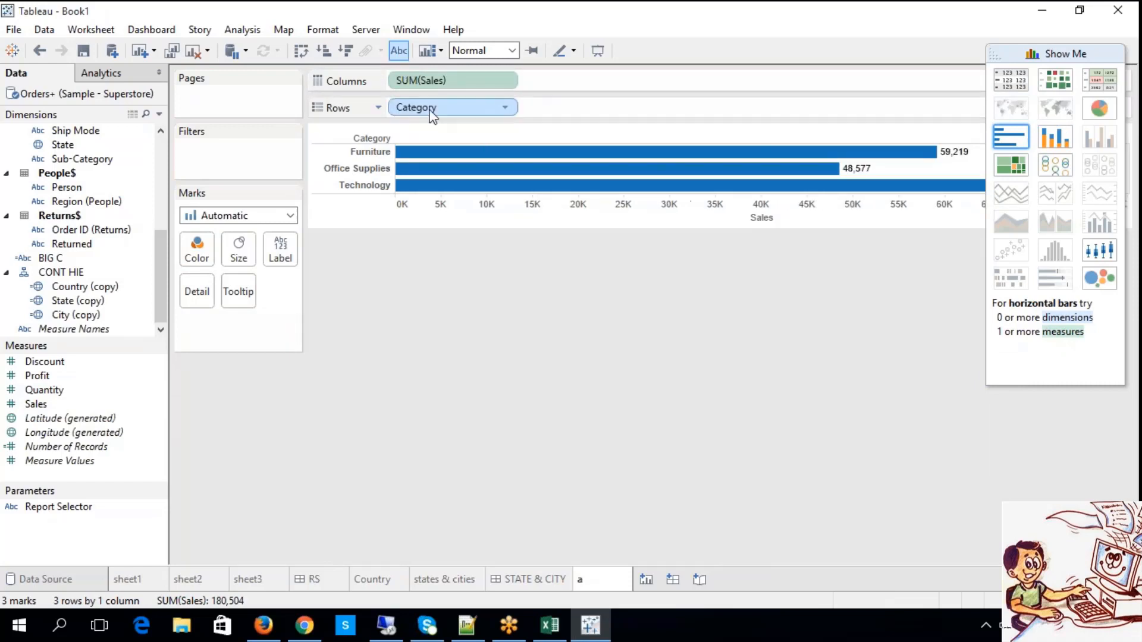
# Add another worksheet after sheet a and name it b.
pyautogui.rightClick(605, 579)
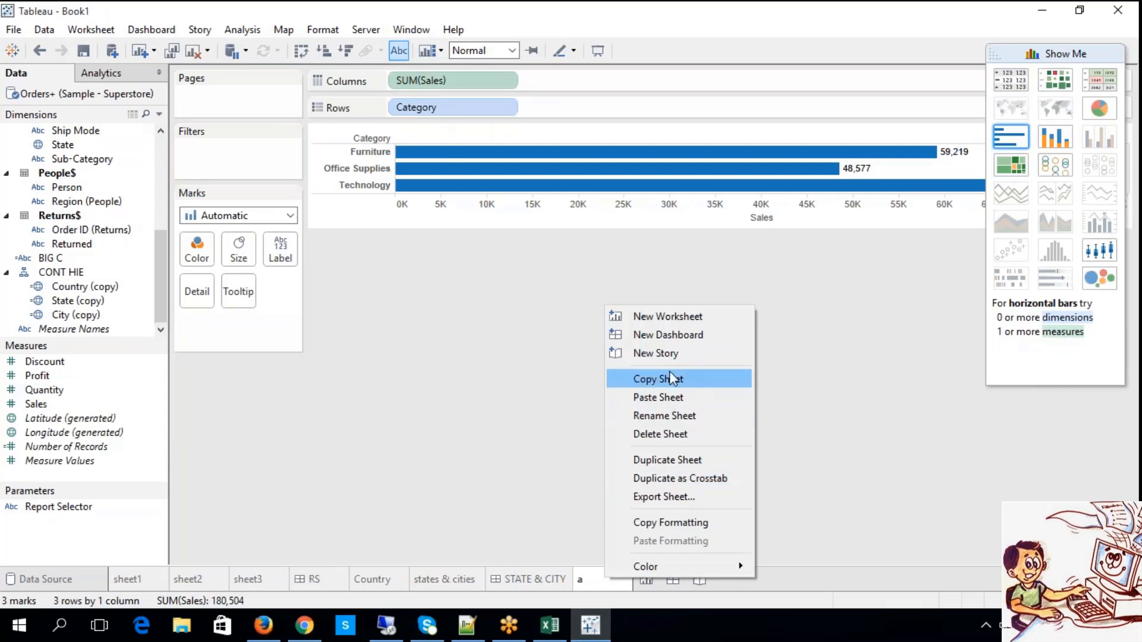
pyautogui.click(670, 325)
pyautogui.rightClick(666, 579)
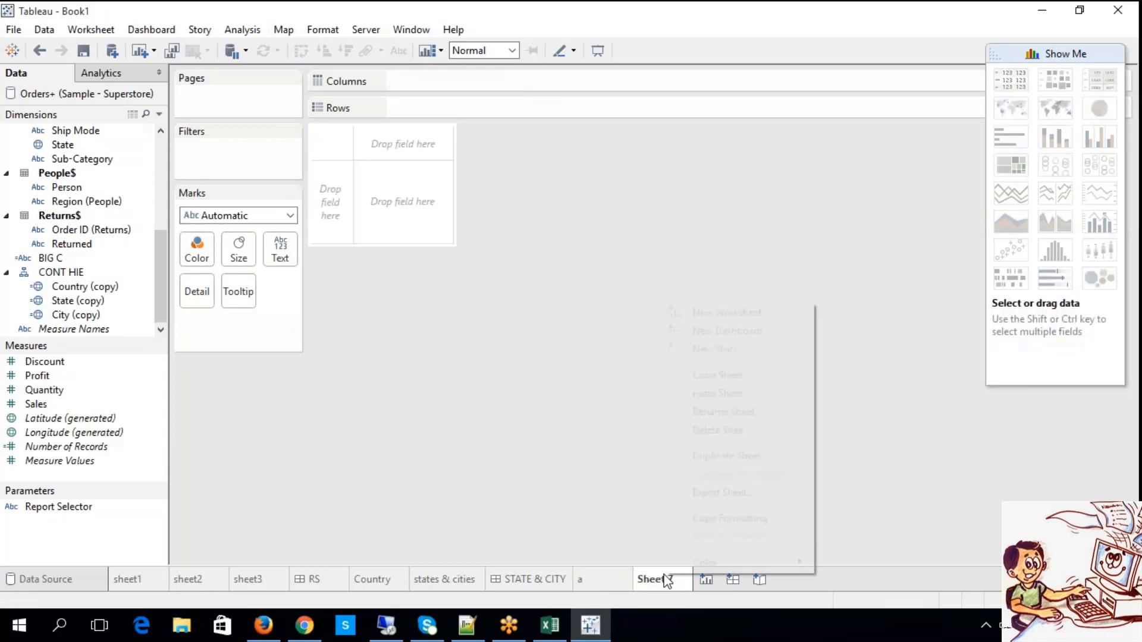
pyautogui.click(721, 411)
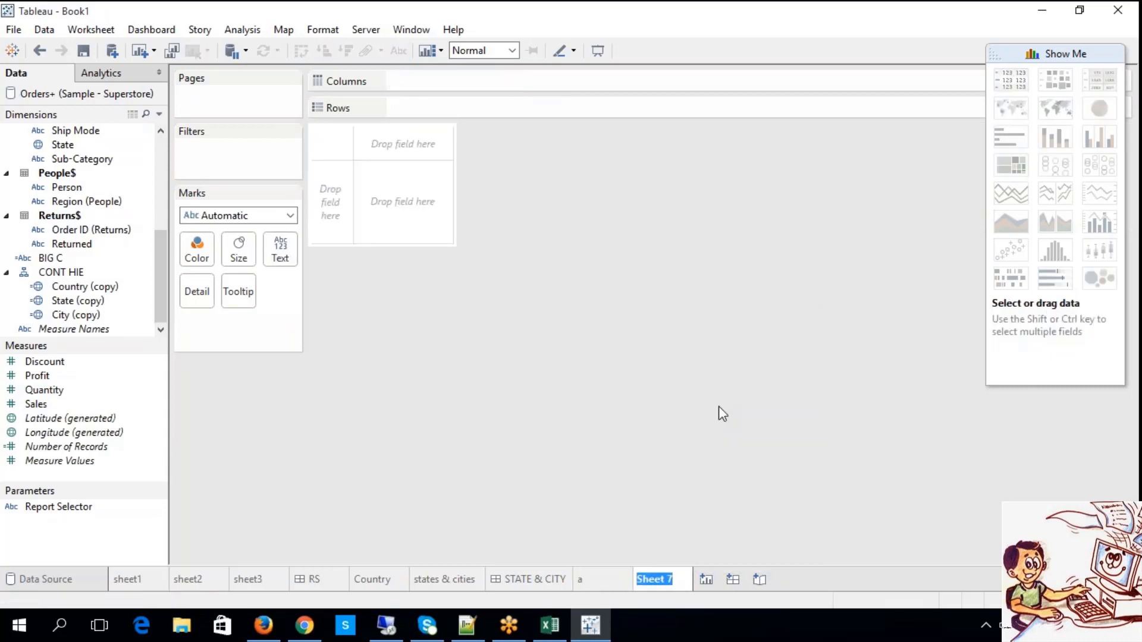
pyautogui.write('b')
# Build a bar chart of Sales by Sub-Category, with Sub-Category on rows and Sales on columns.
pyautogui.moveTo(162, 252); pyautogui.dragTo(165, 227)
pyautogui.click(88, 216)
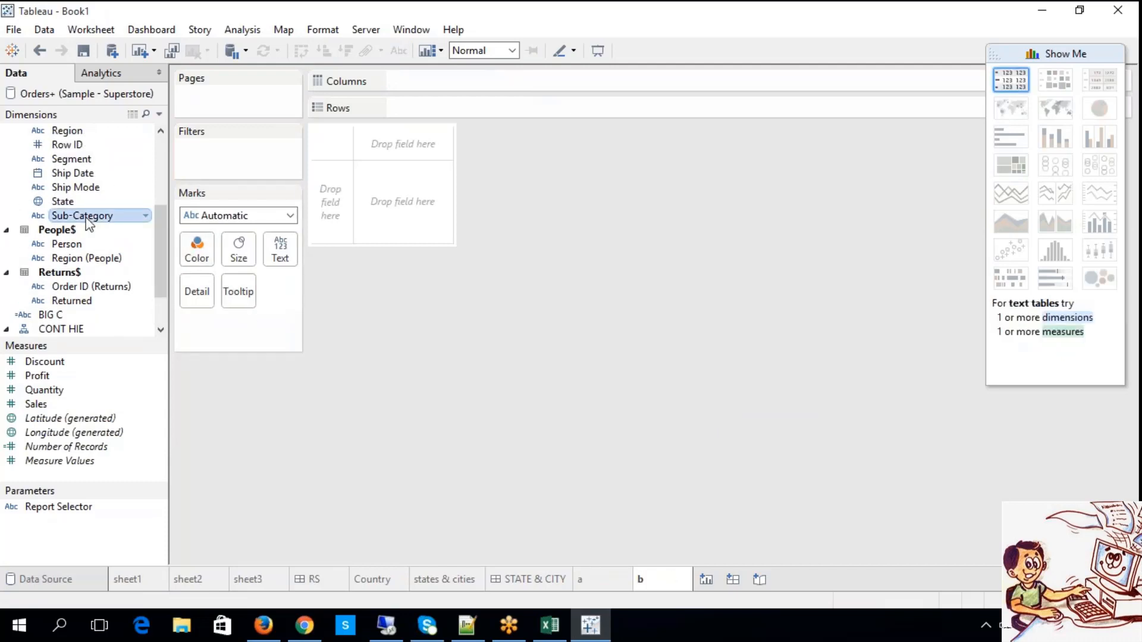
pyautogui.moveTo(86, 216); pyautogui.dragTo(406, 113)
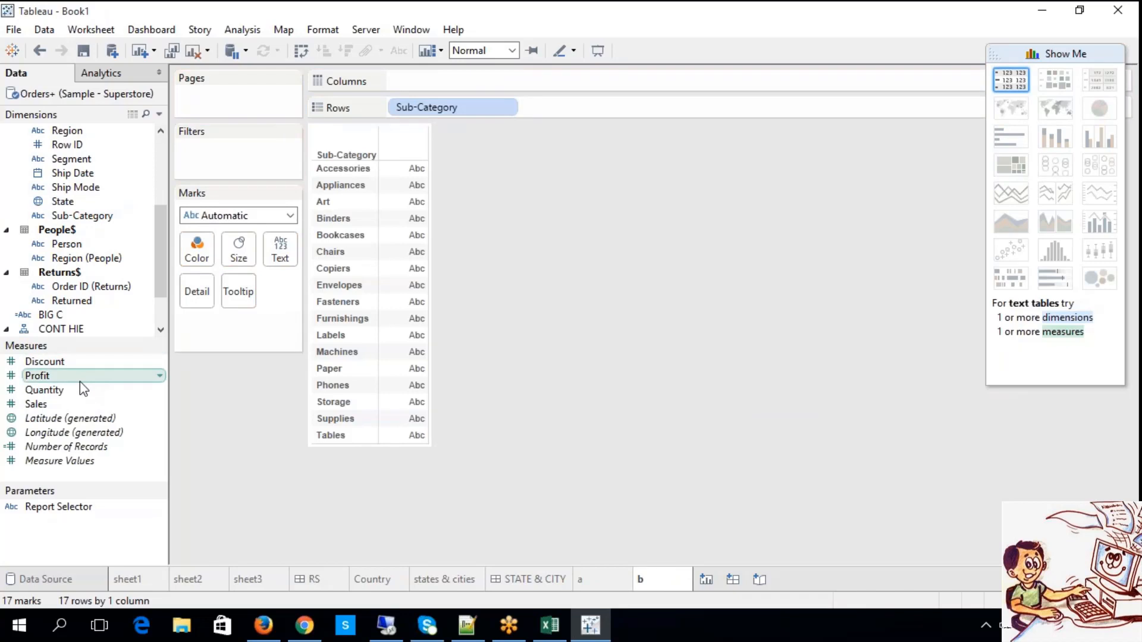
pyautogui.moveTo(83, 404); pyautogui.dragTo(416, 83)
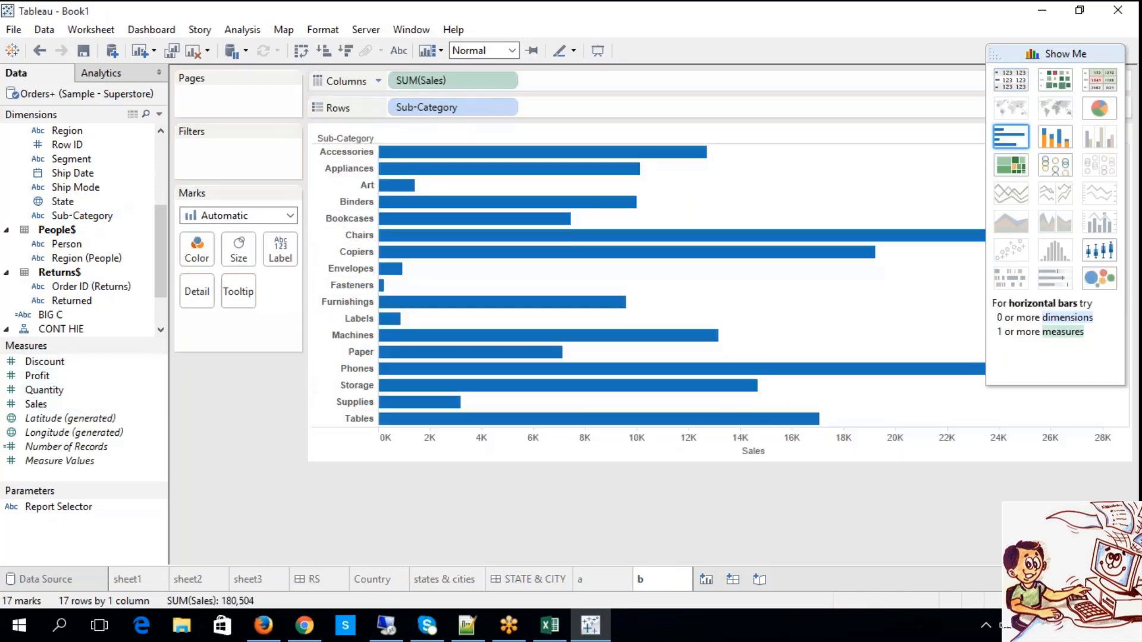
# Try mark labels and a stacked bar version of the sub-category chart, and return to horizontal bars.
pyautogui.click(399, 52)
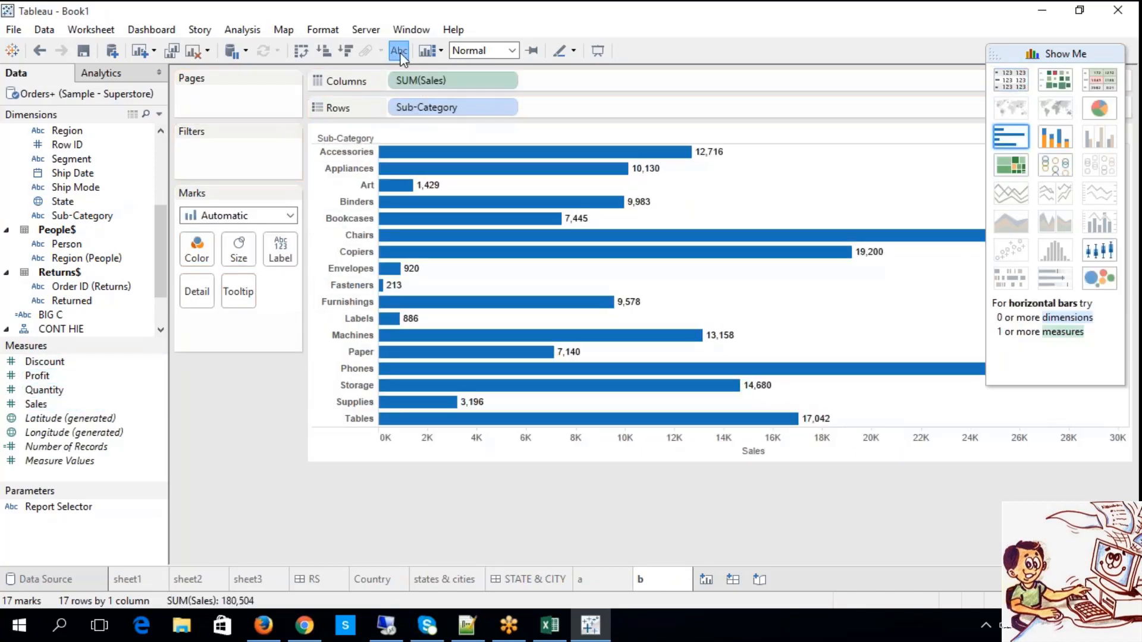
pyautogui.click(1057, 142)
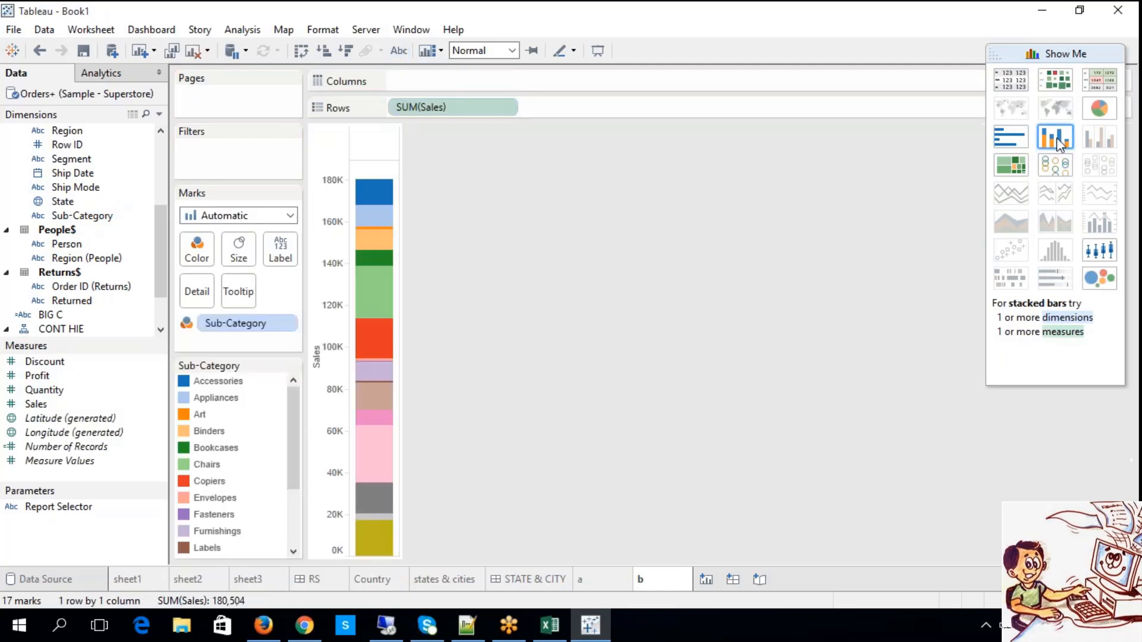
pyautogui.click(1017, 140)
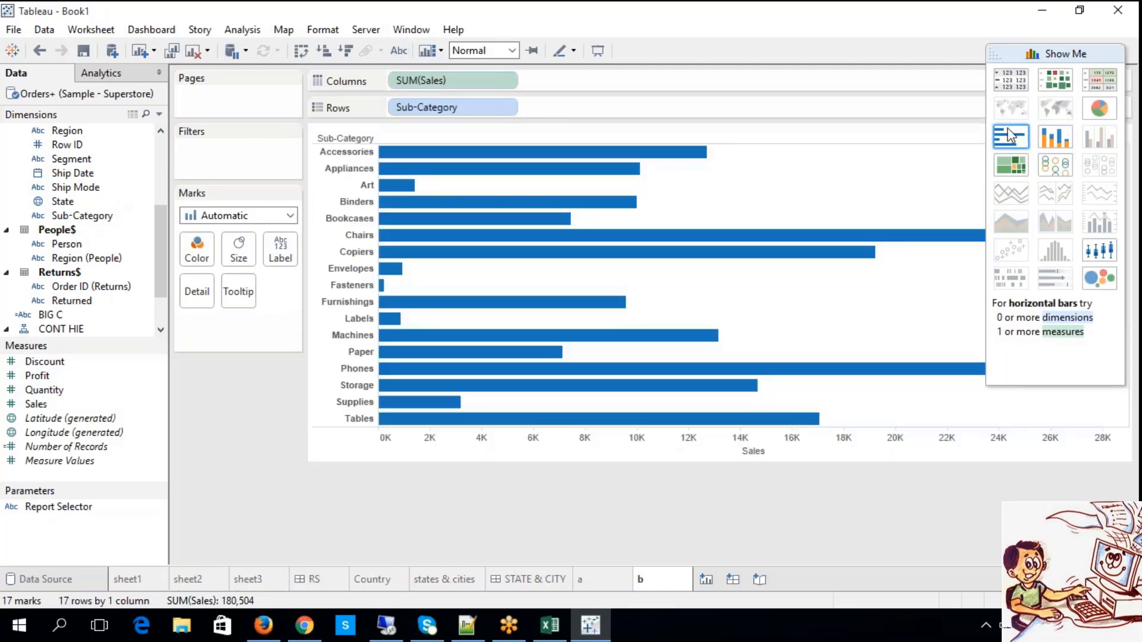
# Add another worksheet after sheet b and name it c.
pyautogui.click(708, 581)
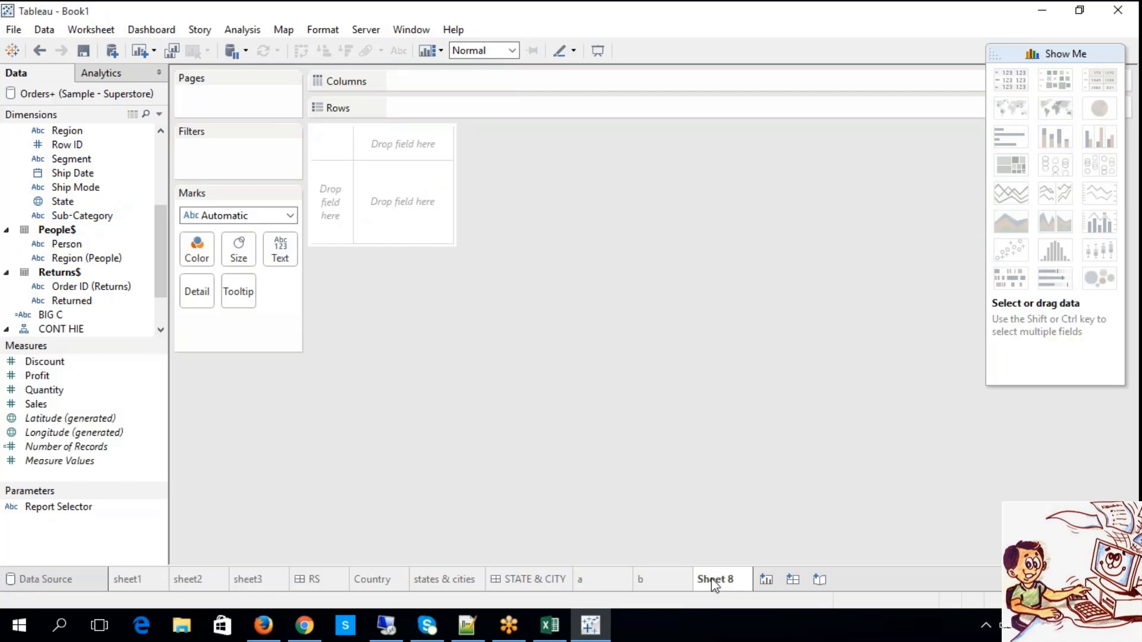
pyautogui.rightClick(714, 583)
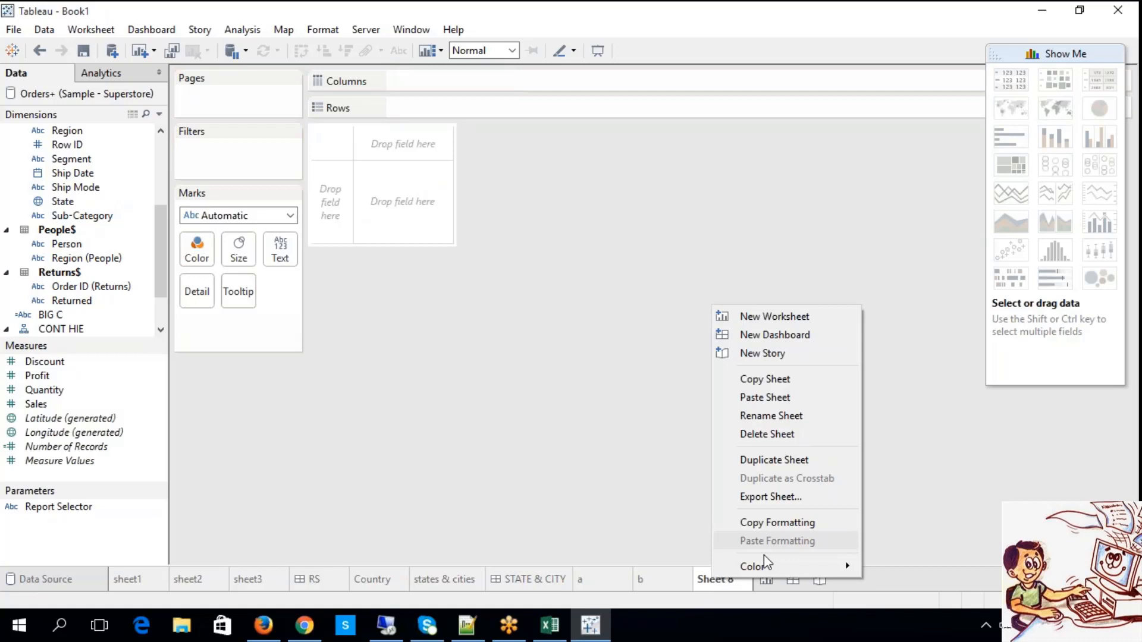
pyautogui.click(772, 417)
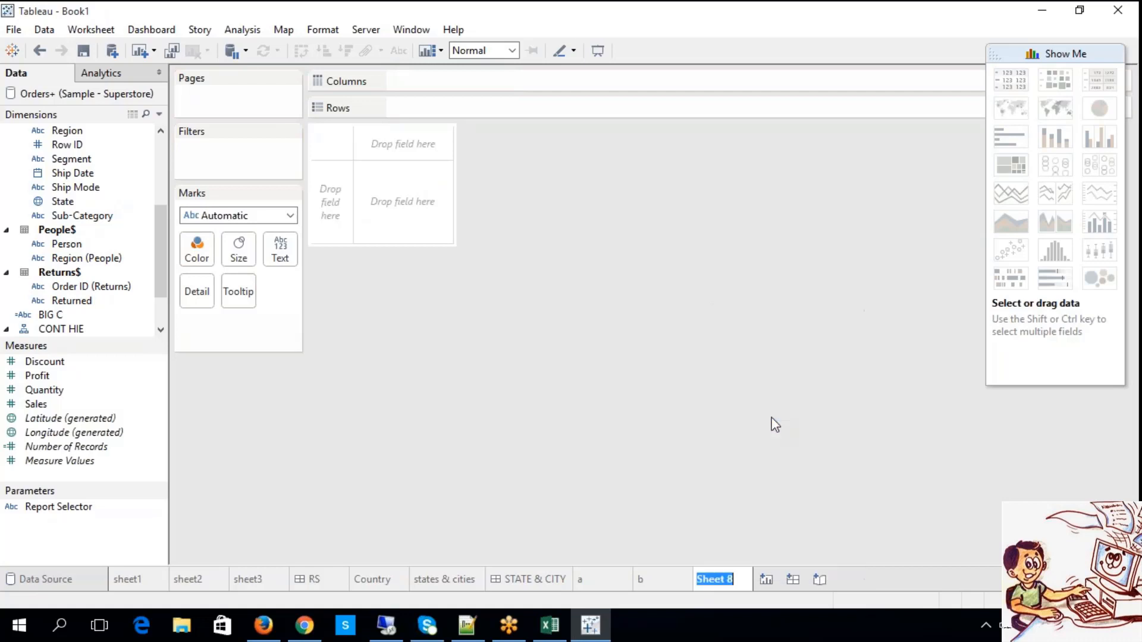
pyautogui.write('c')
pyautogui.click(600, 401)
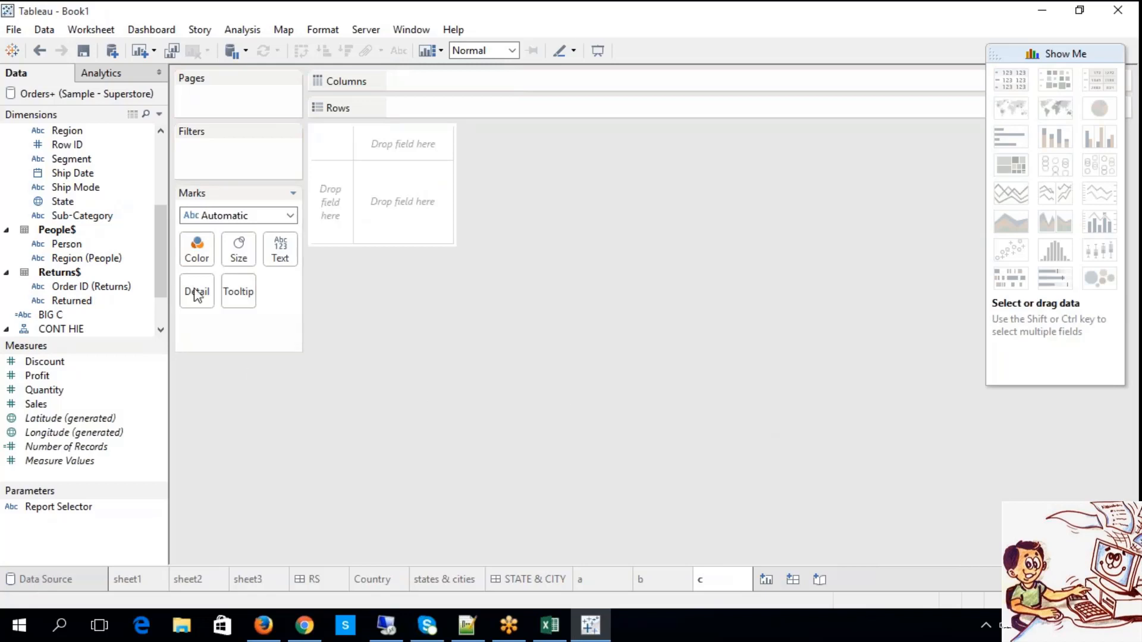
# Chart Sales by year of Order Date as horizontal bars, with Order Date on rows and Sales on columns.
pyautogui.moveTo(163, 275); pyautogui.dragTo(164, 269)
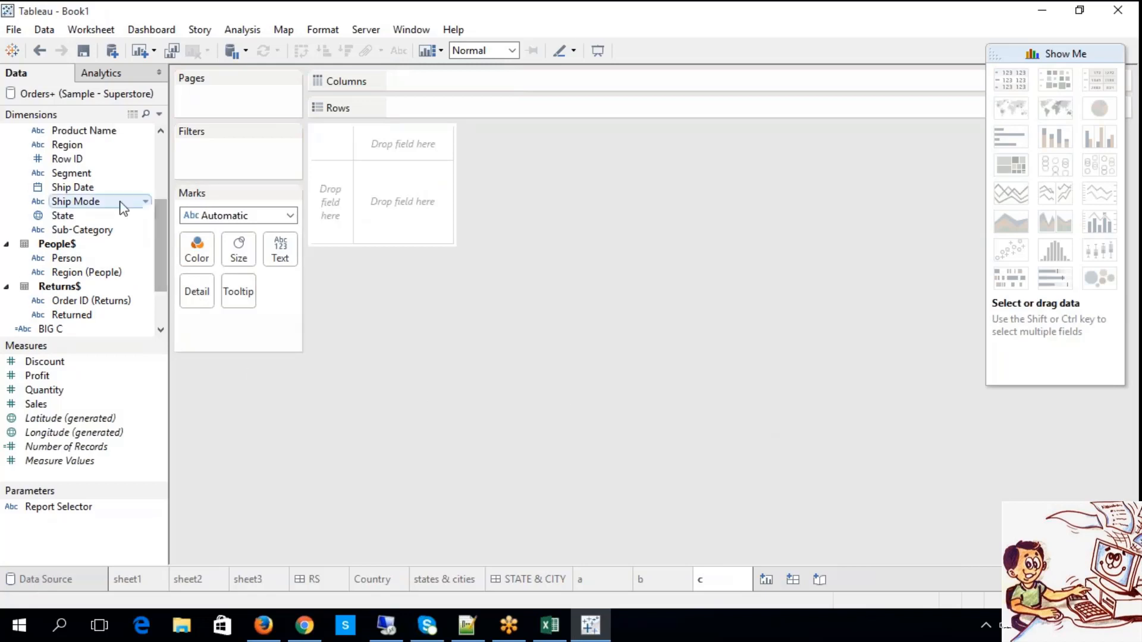
pyautogui.moveTo(165, 227); pyautogui.dragTo(164, 200)
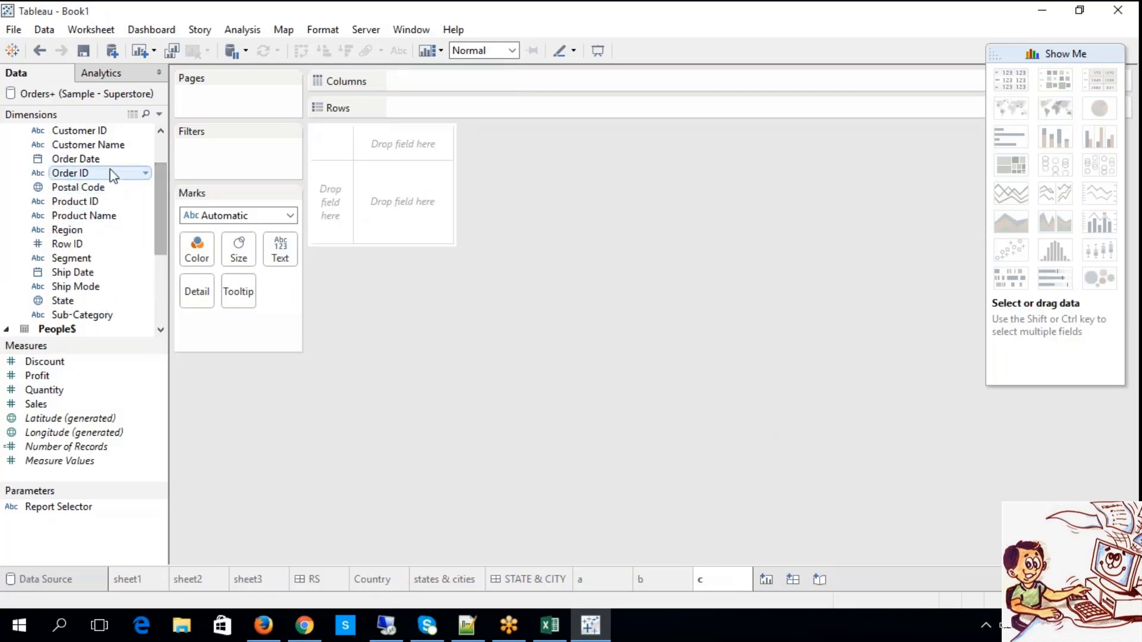
pyautogui.moveTo(104, 160); pyautogui.dragTo(394, 107)
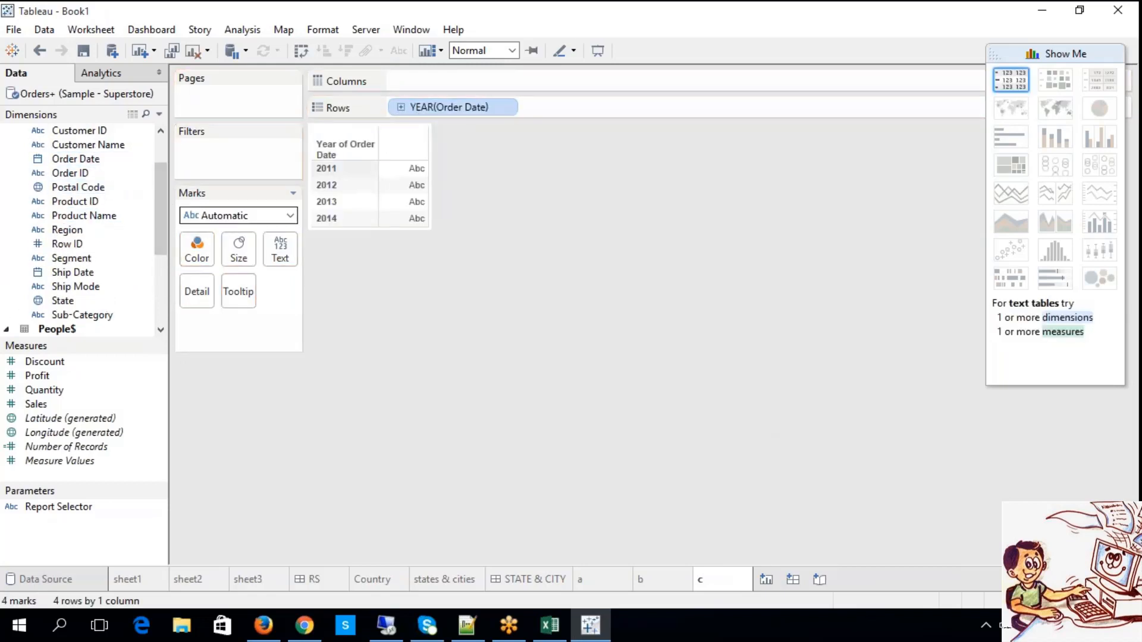
pyautogui.click(82, 403)
pyautogui.moveTo(82, 404); pyautogui.dragTo(444, 81)
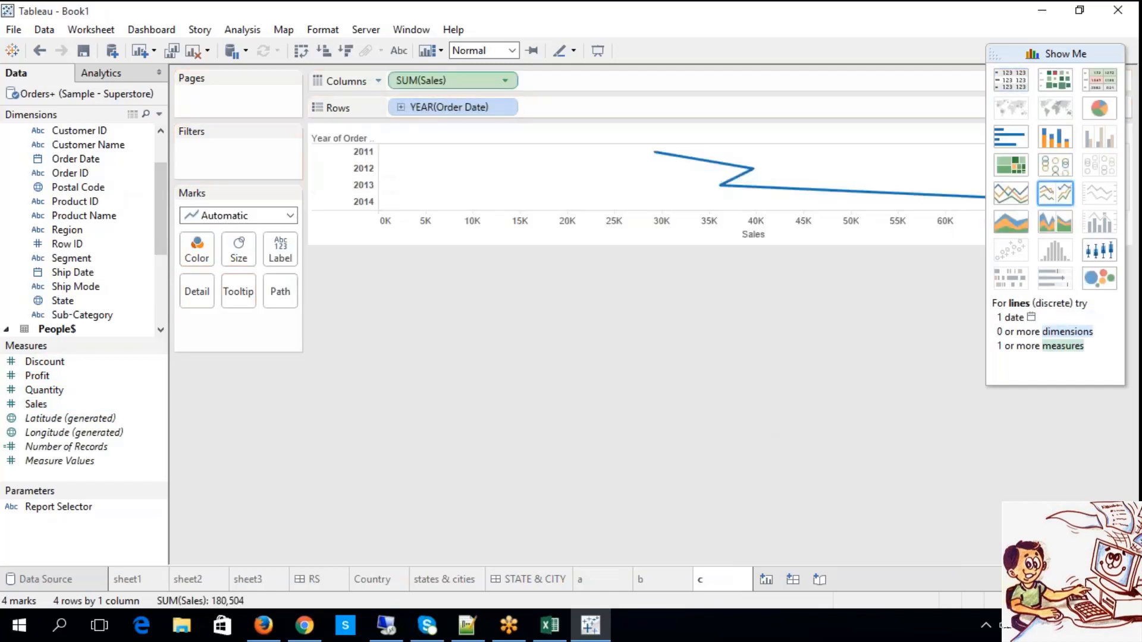
pyautogui.click(1011, 138)
pyautogui.click(1052, 145)
pyautogui.click(1019, 140)
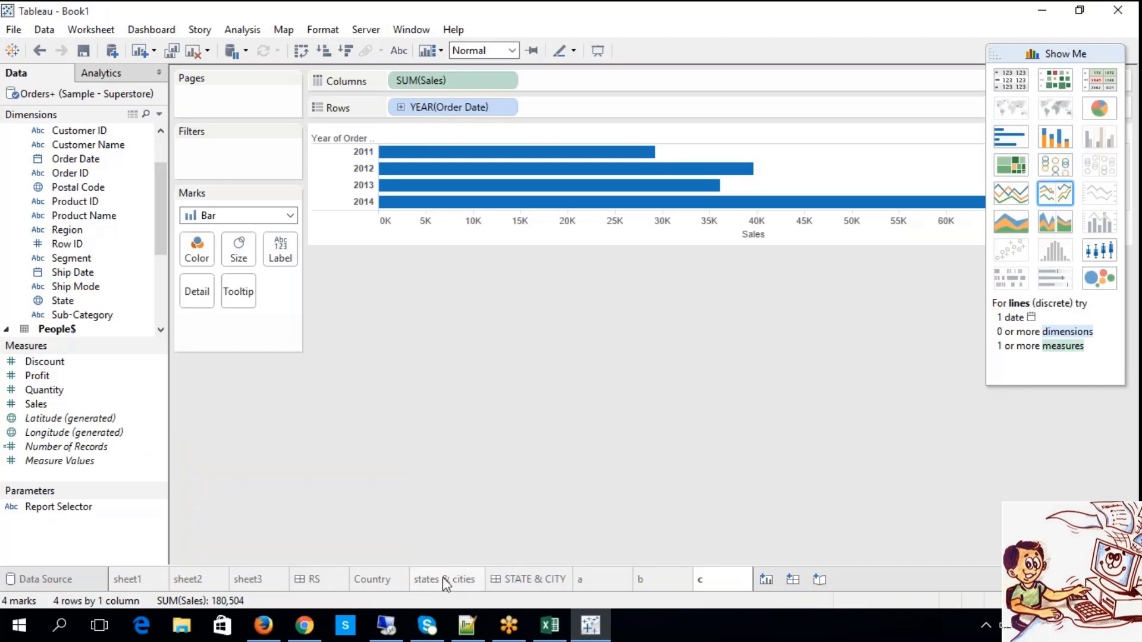
# Review the charts on sheets a and b, and show mark labels on sheet c's yearly sales bars.
pyautogui.click(599, 576)
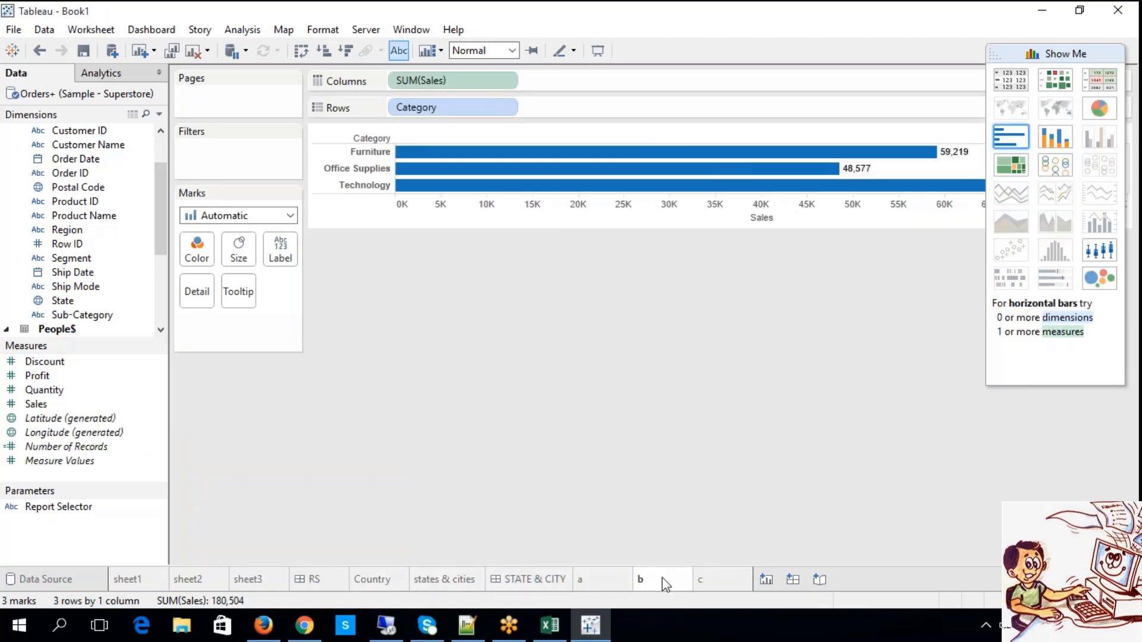
pyautogui.click(662, 577)
pyautogui.click(725, 582)
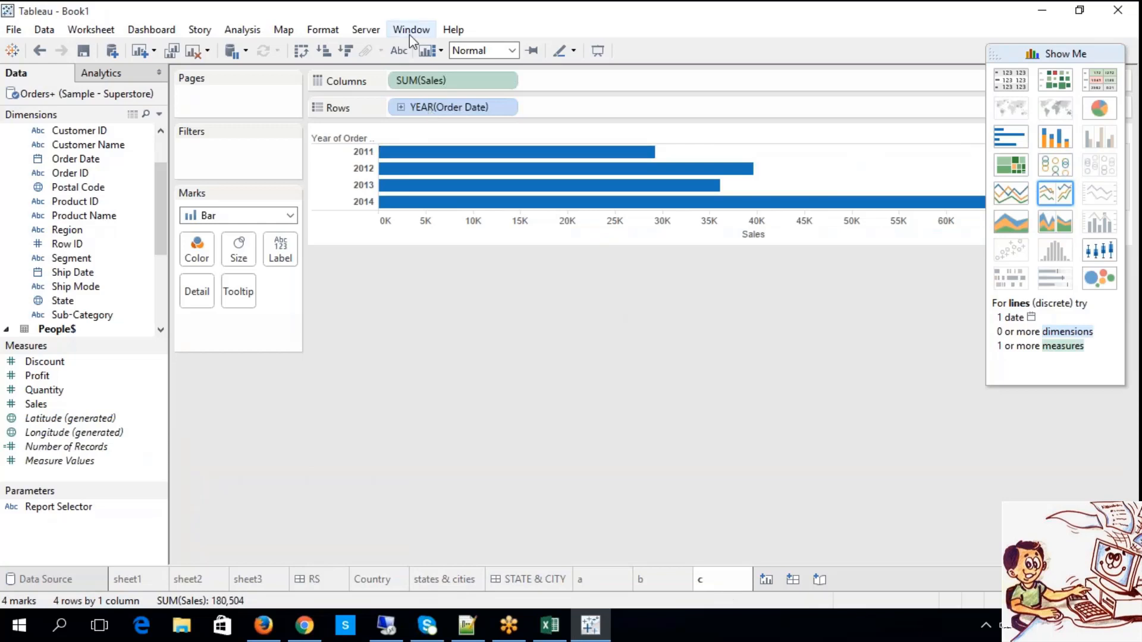
pyautogui.click(399, 50)
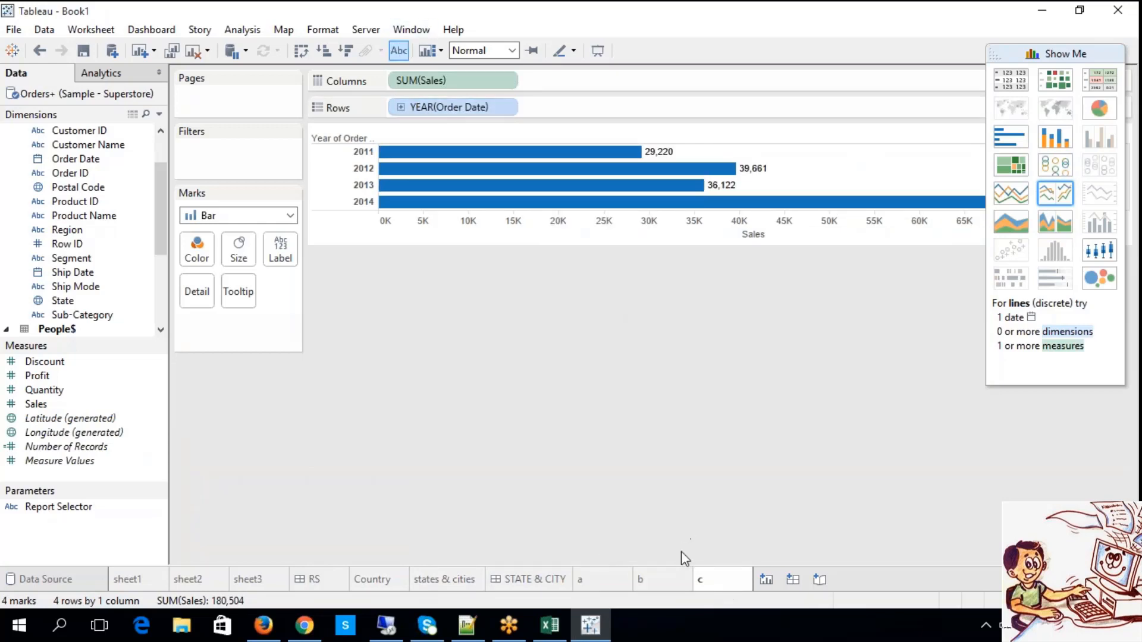
pyautogui.click(658, 580)
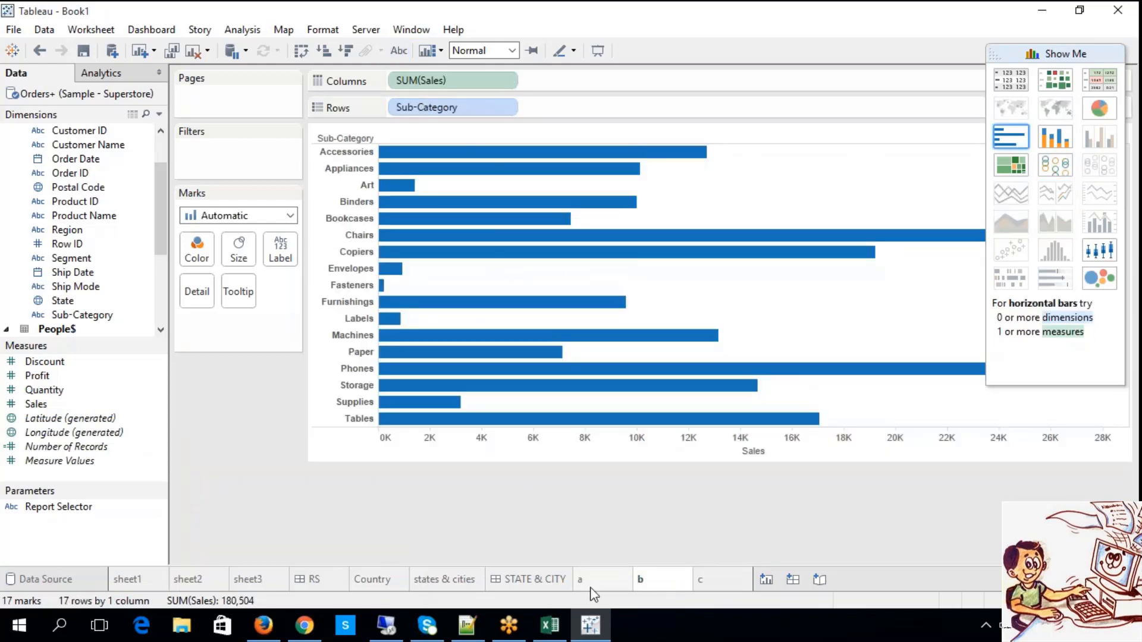
# Review worksheets a, b and c, checking the Multi Master Detail Dashboards notes in Excel in between.
pyautogui.click(606, 580)
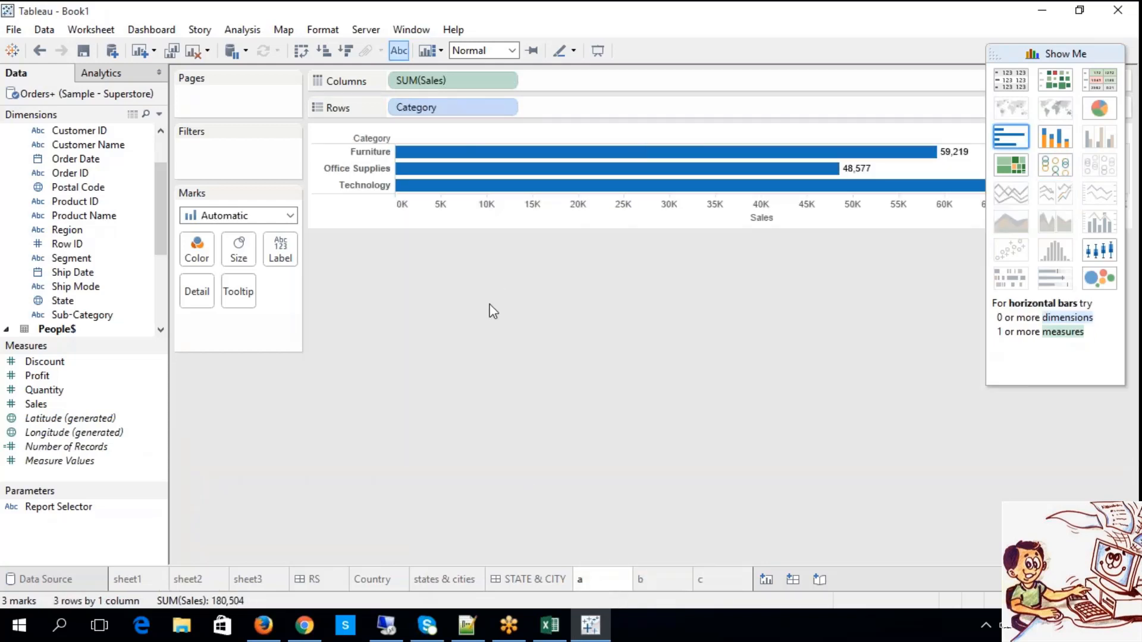
pyautogui.click(550, 626)
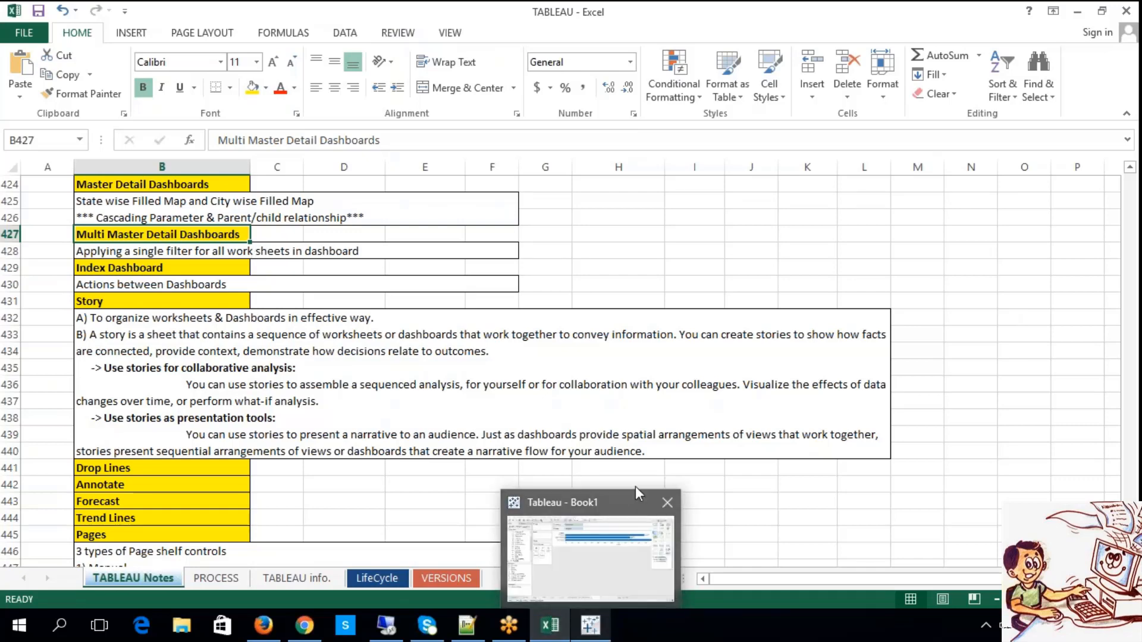
pyautogui.click(590, 625)
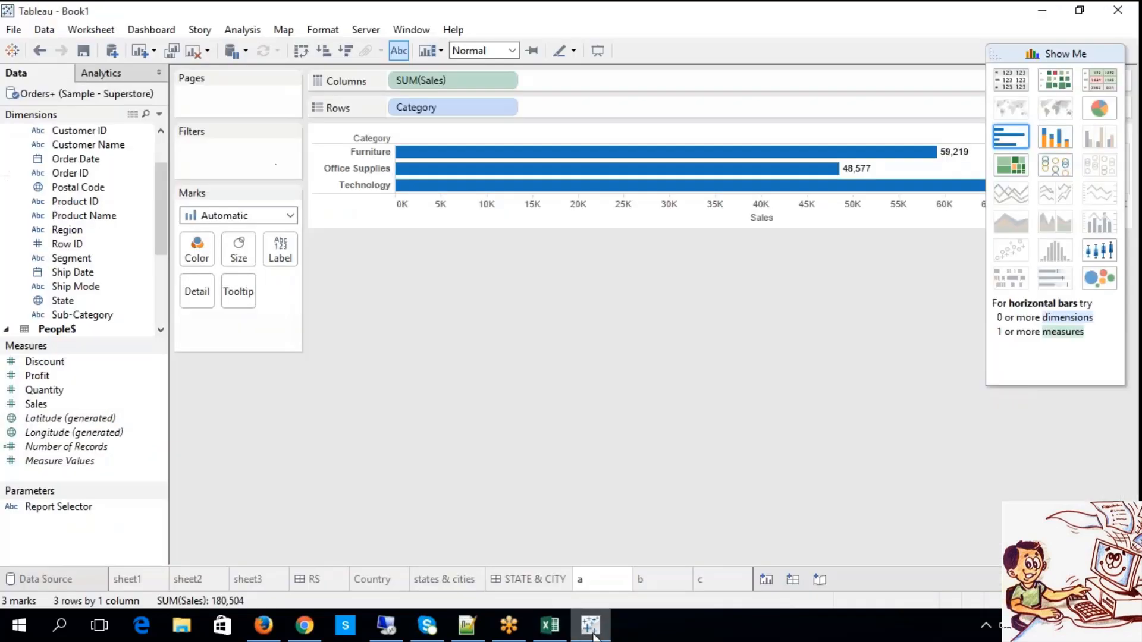
pyautogui.click(660, 588)
pyautogui.click(716, 588)
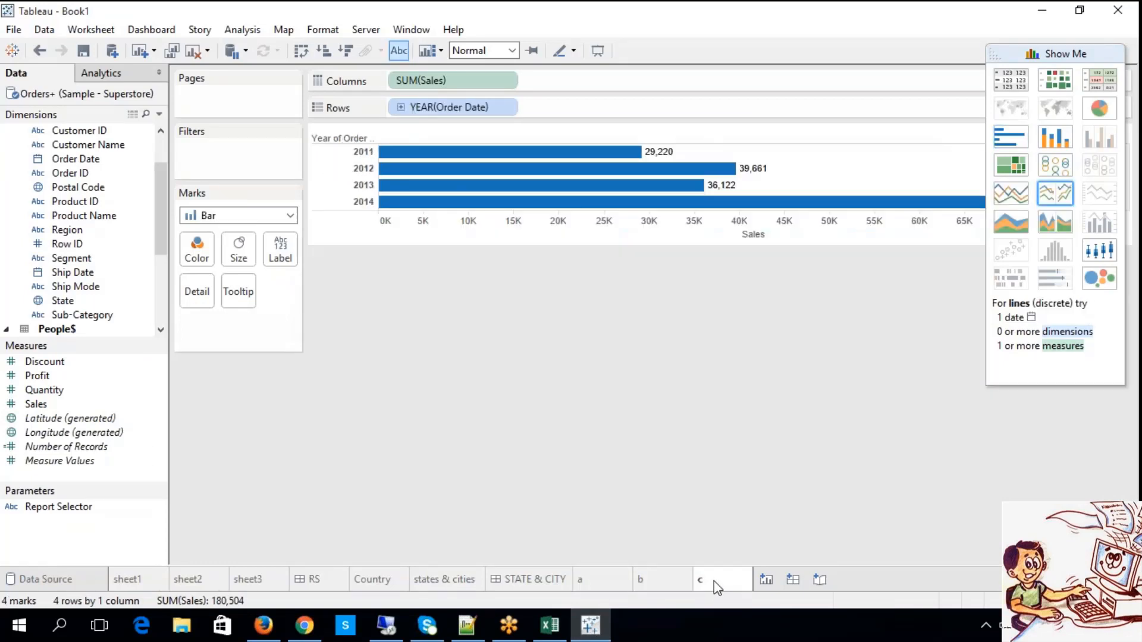
# Add a new dashboard after sheet c and name it MDD.
pyautogui.click(793, 580)
pyautogui.rightClick(797, 586)
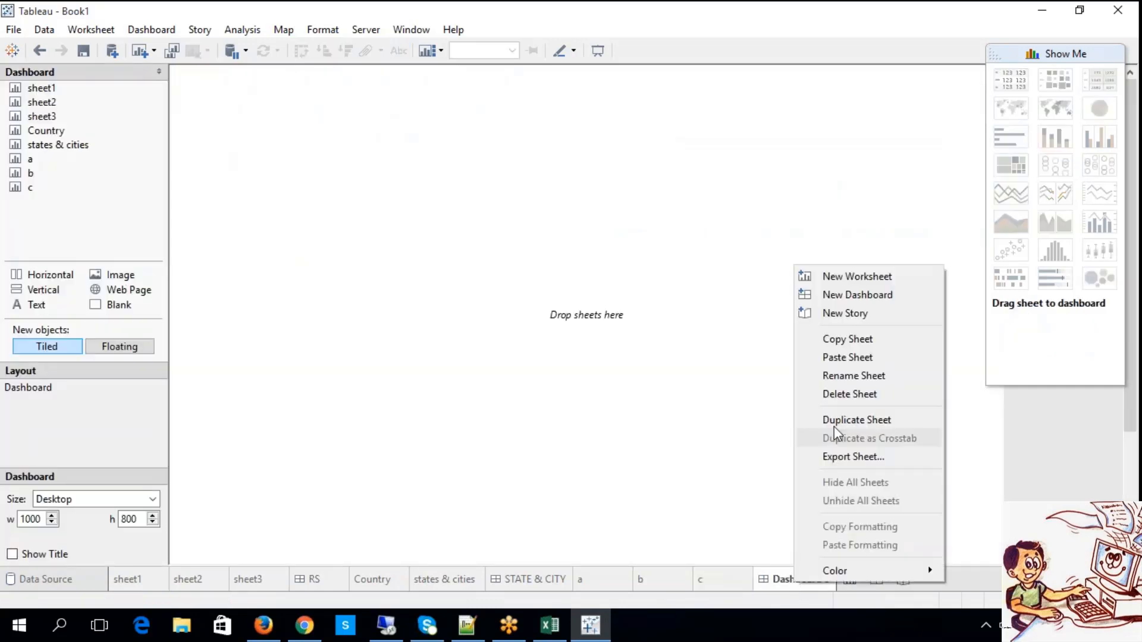
pyautogui.click(854, 375)
pyautogui.write('M')
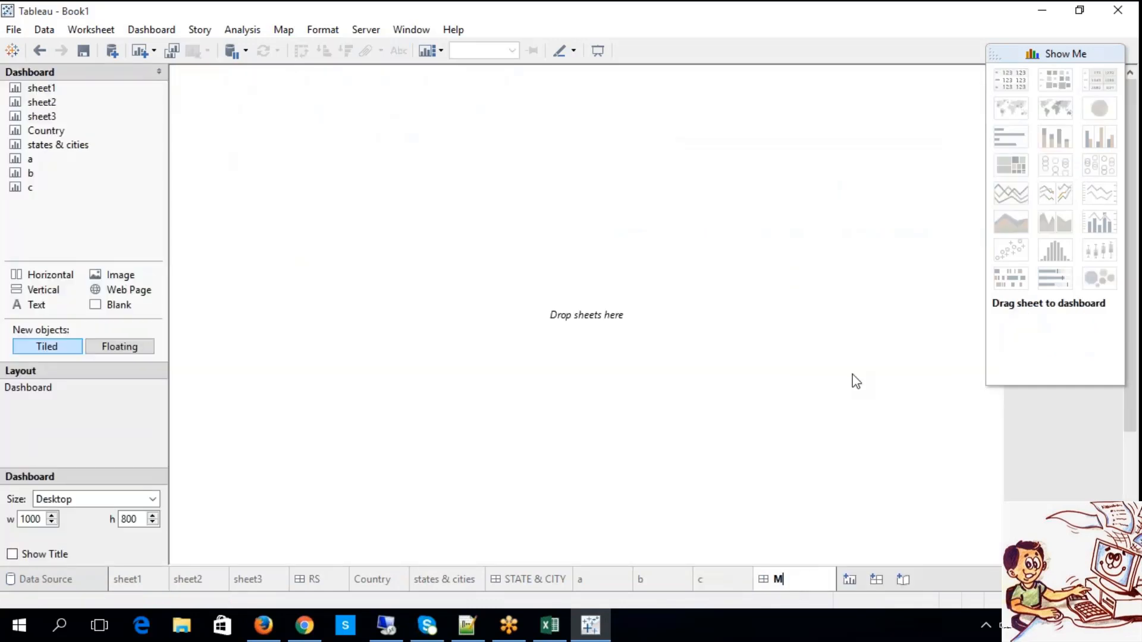
pyautogui.write('DD')
pyautogui.press('Return')
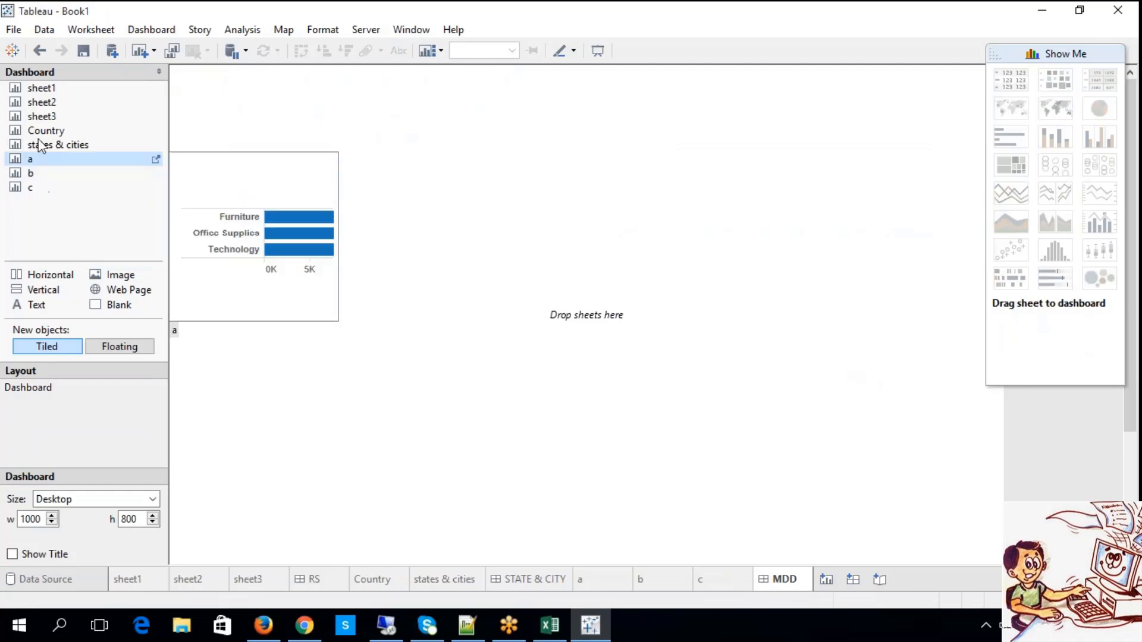
# Place sheet a on the MDD dashboard as a tiled view, with sheet b tiled to its left.
pyautogui.moveTo(37, 162)
pyautogui.moveTo(37, 163); pyautogui.dragTo(191, 89)
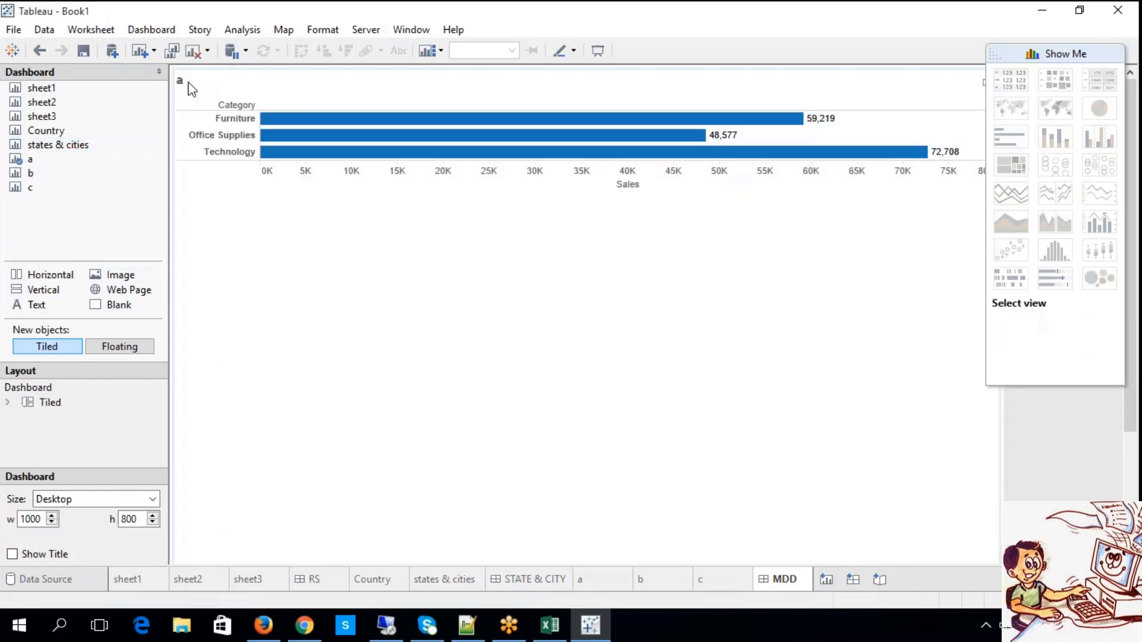
pyautogui.moveTo(30, 173)
pyautogui.mouseDown()
pyautogui.moveTo(159, 202)
pyautogui.moveTo(203, 241)
pyautogui.moveTo(197, 258)
pyautogui.moveTo(709, 337)
pyautogui.moveTo(466, 283)
pyautogui.moveTo(455, 291)
pyautogui.moveTo(137, 244)
pyautogui.mouseUp()
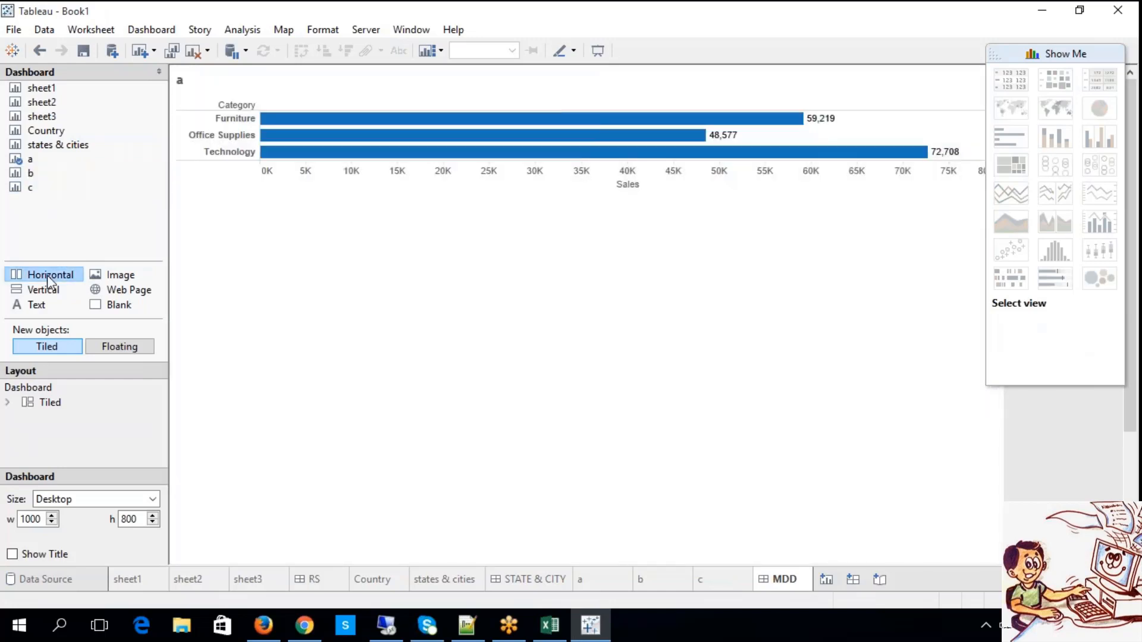
pyautogui.moveTo(33, 173); pyautogui.dragTo(258, 226)
# Add sheet c to the dashboard as a floating object below sheet a's category bars.
pyautogui.click(141, 347)
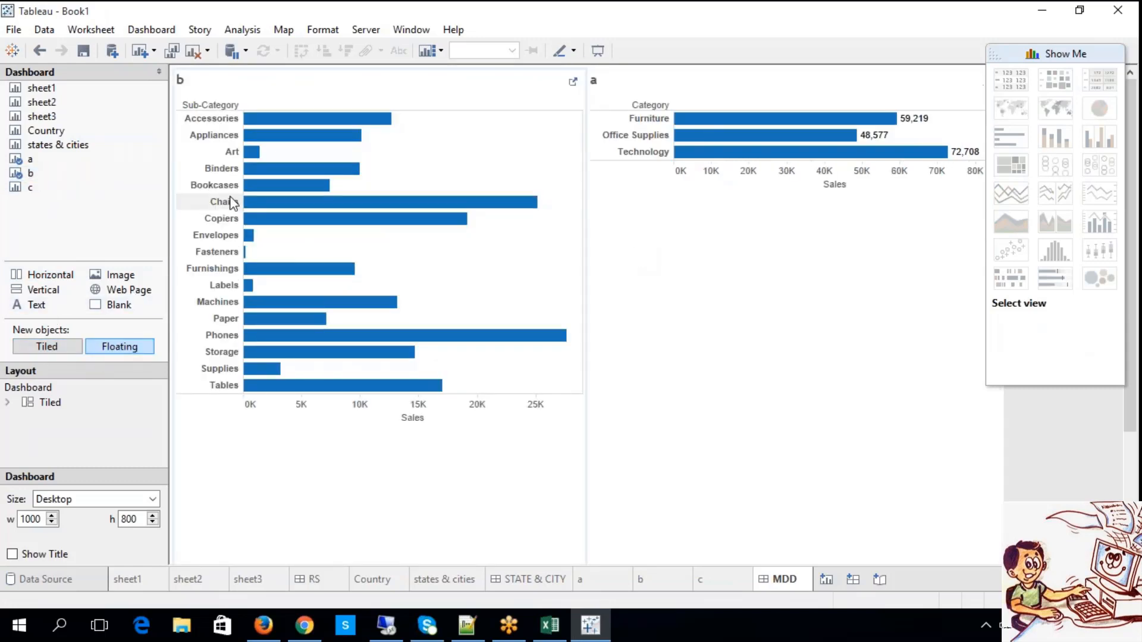
pyautogui.moveTo(31, 188); pyautogui.dragTo(641, 205)
pyautogui.click(738, 434)
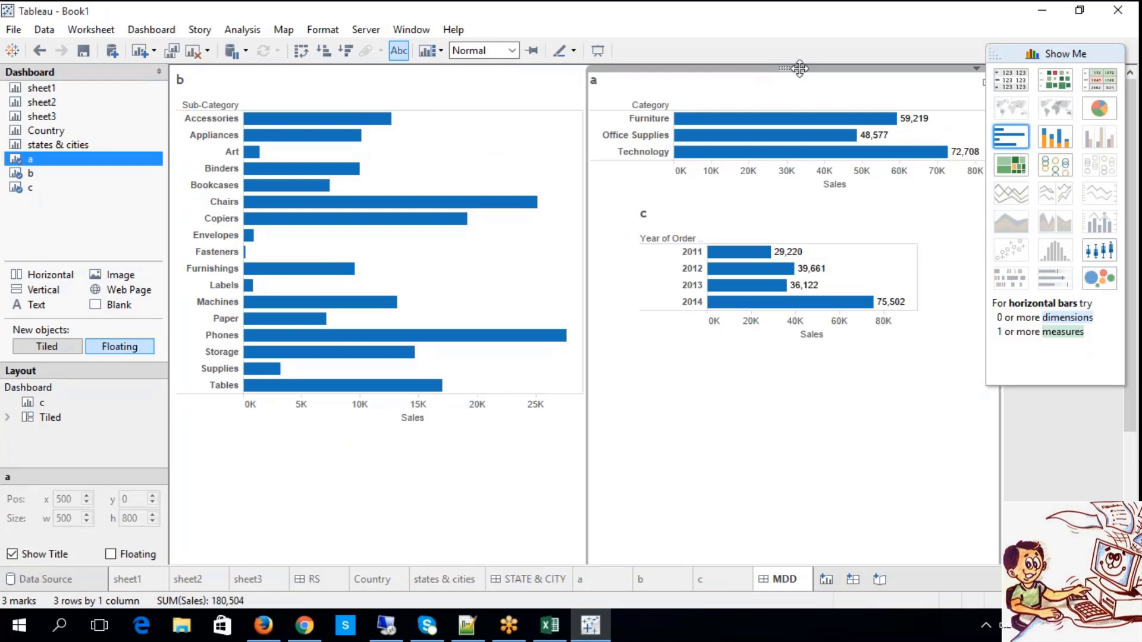
# Try to swap the two right-hand charts by moving floating sheet c up over sheet a and tiled sheet a down.
pyautogui.moveTo(800, 69); pyautogui.dragTo(800, 77)
pyautogui.moveTo(820, 394); pyautogui.dragTo(820, 394)
pyautogui.click(772, 221)
pyautogui.moveTo(772, 221); pyautogui.dragTo(755, 87)
pyautogui.click(951, 88)
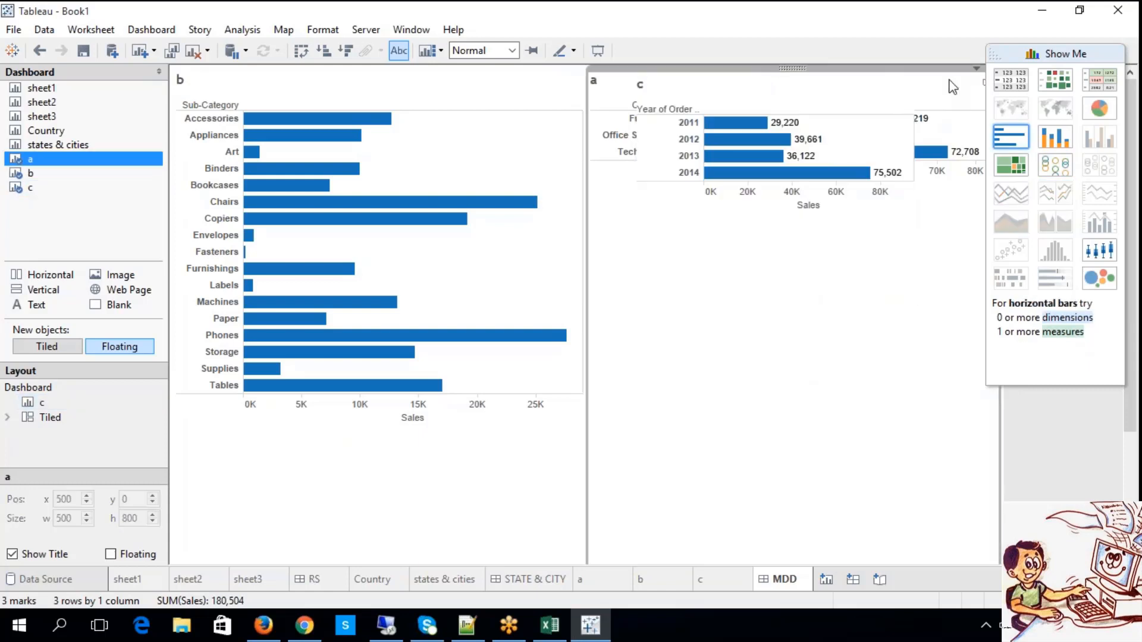
pyautogui.moveTo(788, 69); pyautogui.dragTo(772, 302)
pyautogui.click(67, 349)
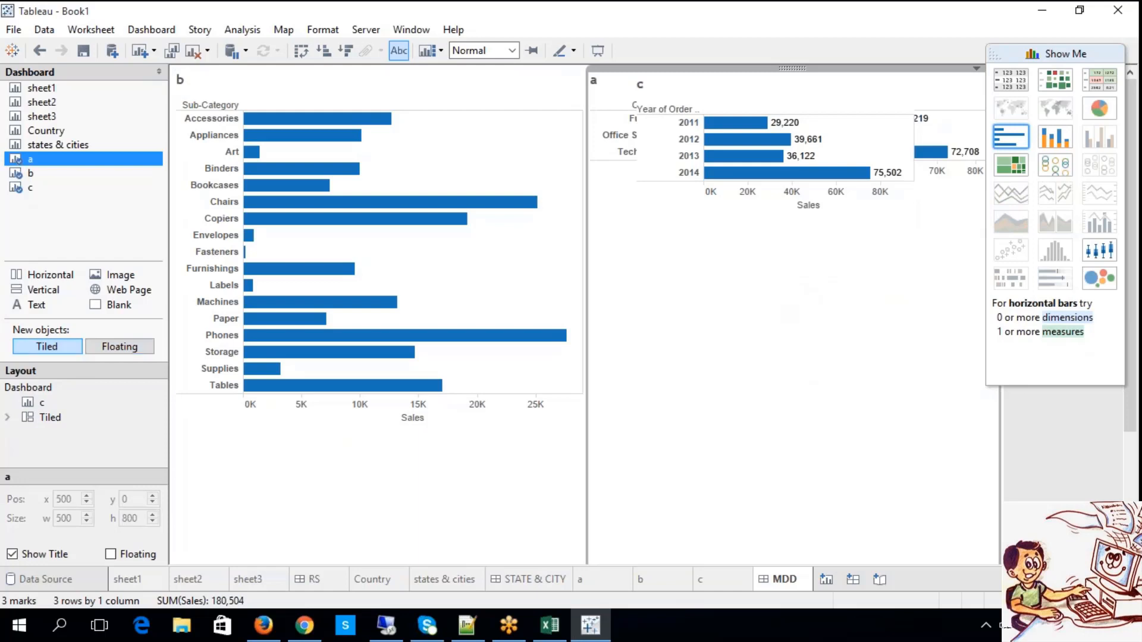
pyautogui.moveTo(794, 70); pyautogui.dragTo(782, 270)
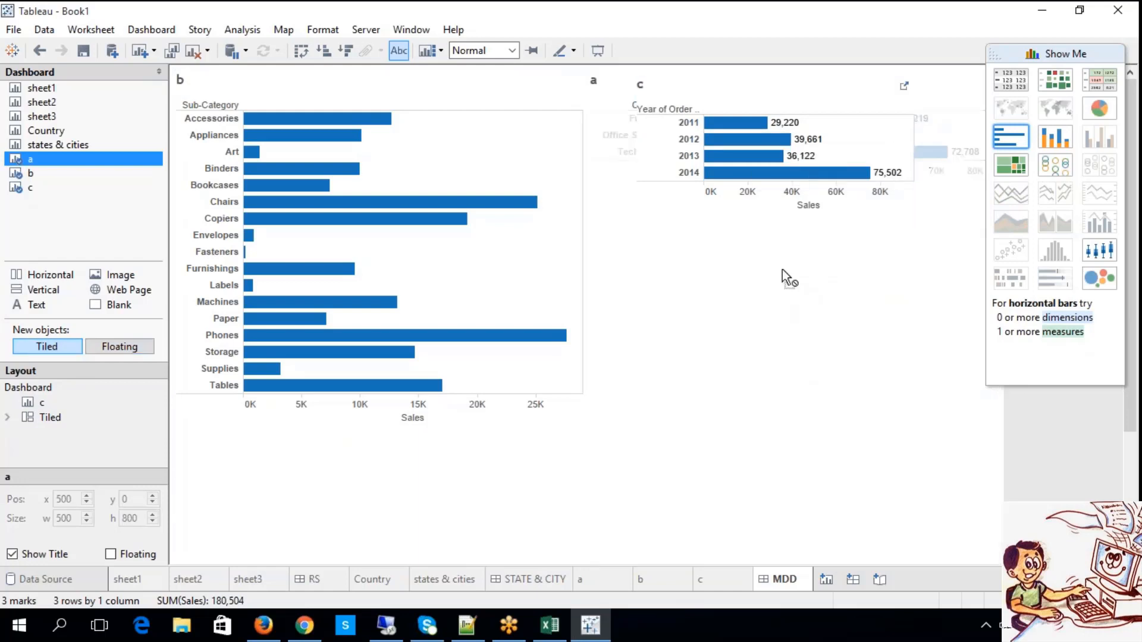
pyautogui.moveTo(794, 310); pyautogui.dragTo(791, 306)
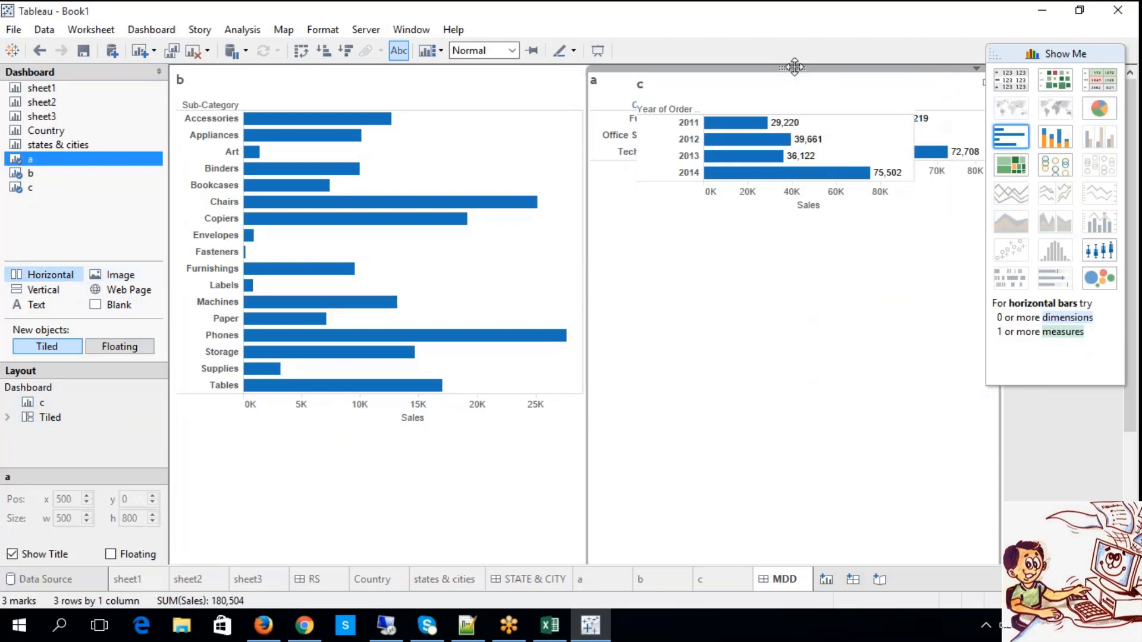
pyautogui.moveTo(795, 69); pyautogui.dragTo(820, 341)
# Move floating sheet c below sheet a's bars, to about x 579, y 243.
pyautogui.click(747, 96)
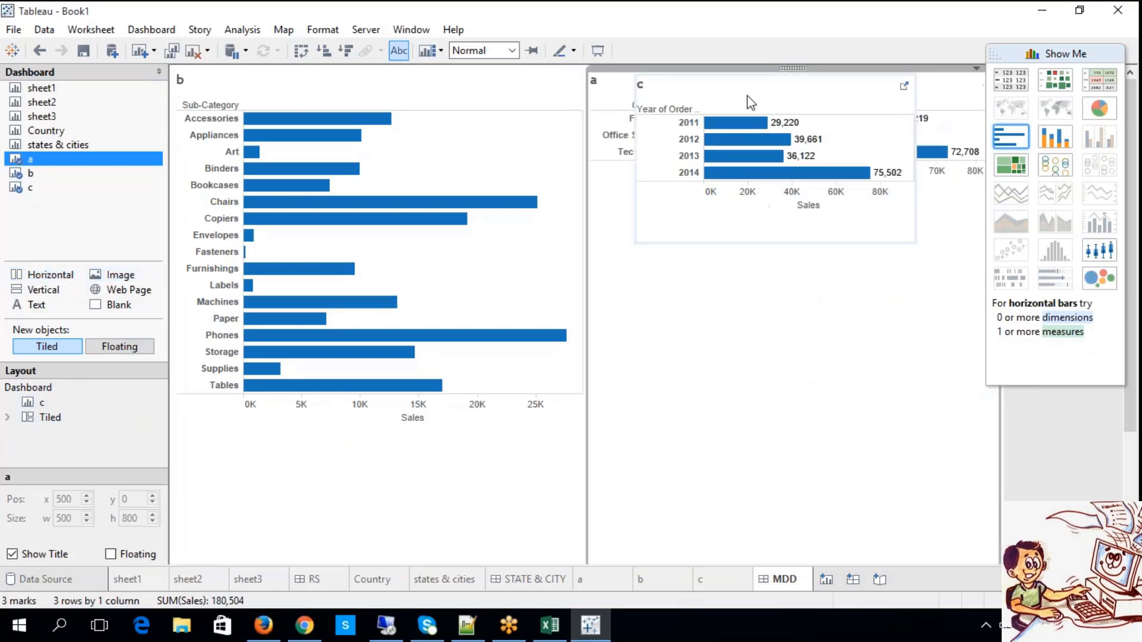
pyautogui.moveTo(765, 72); pyautogui.dragTo(780, 265)
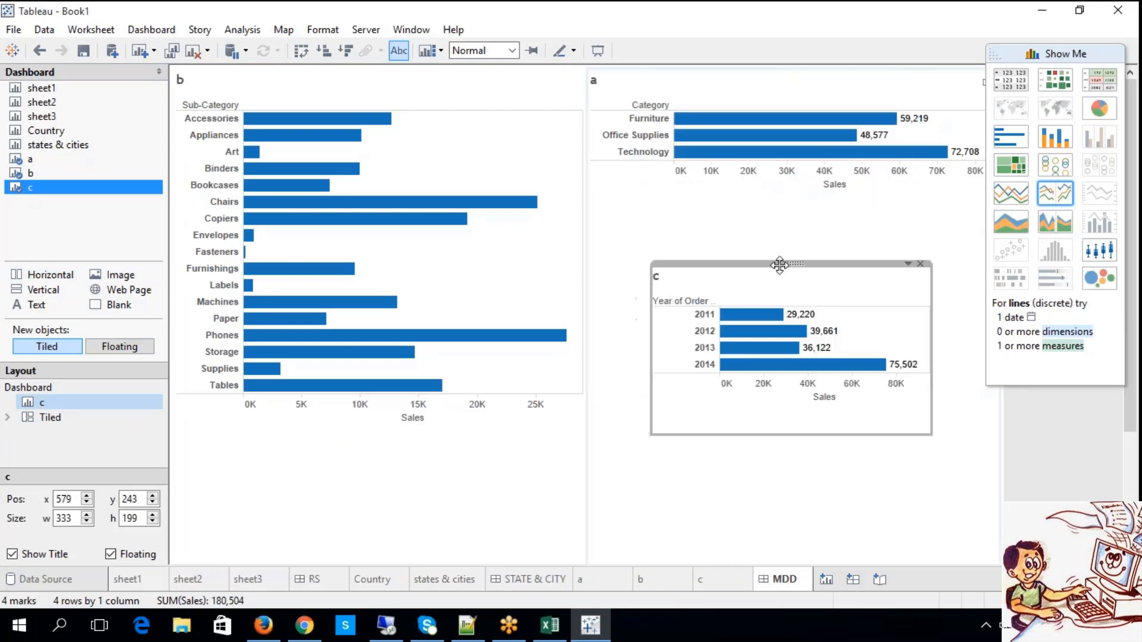
# Show mark labels on sheet b's sub-category bars and return to the MDD dashboard with no bar selected.
pyautogui.click(314, 171)
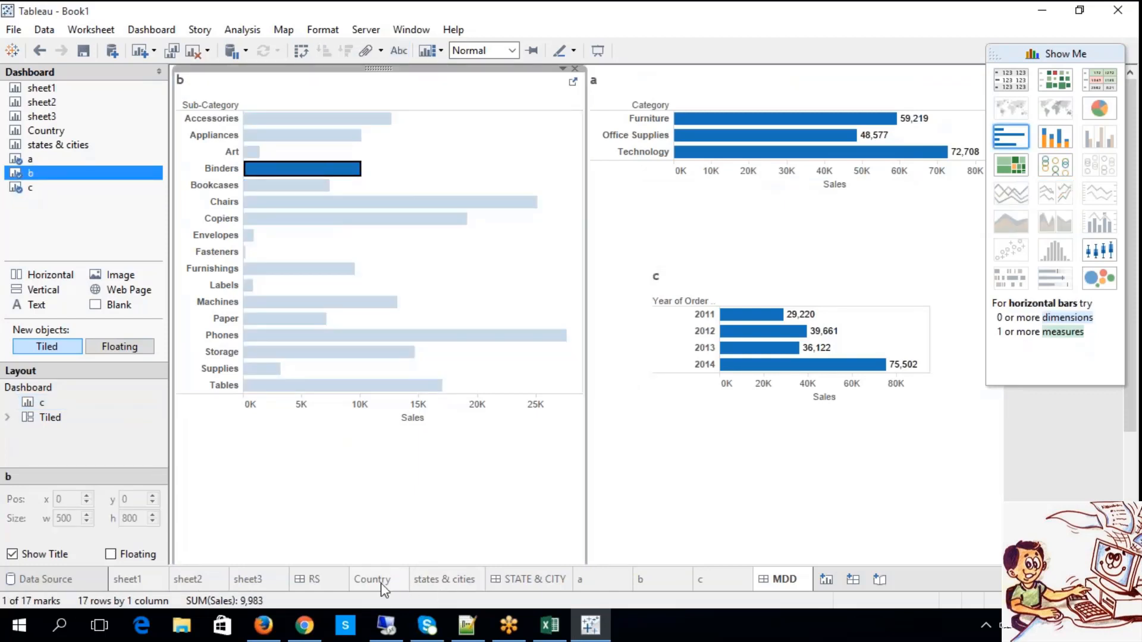
pyautogui.click(665, 581)
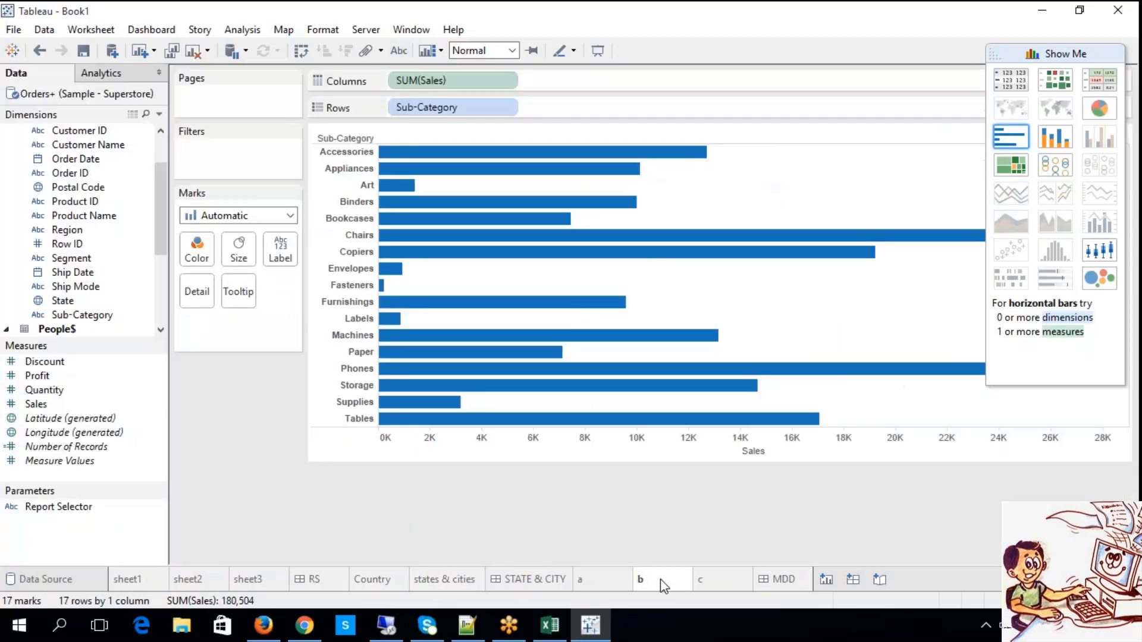
pyautogui.click(398, 51)
pyautogui.click(779, 579)
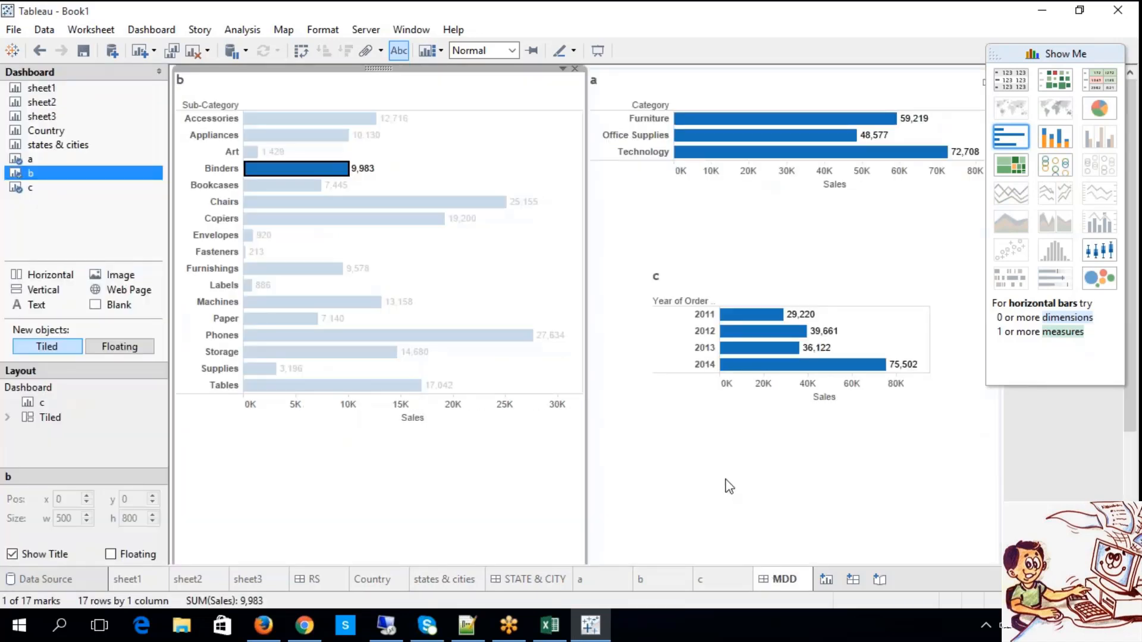
pyautogui.click(873, 480)
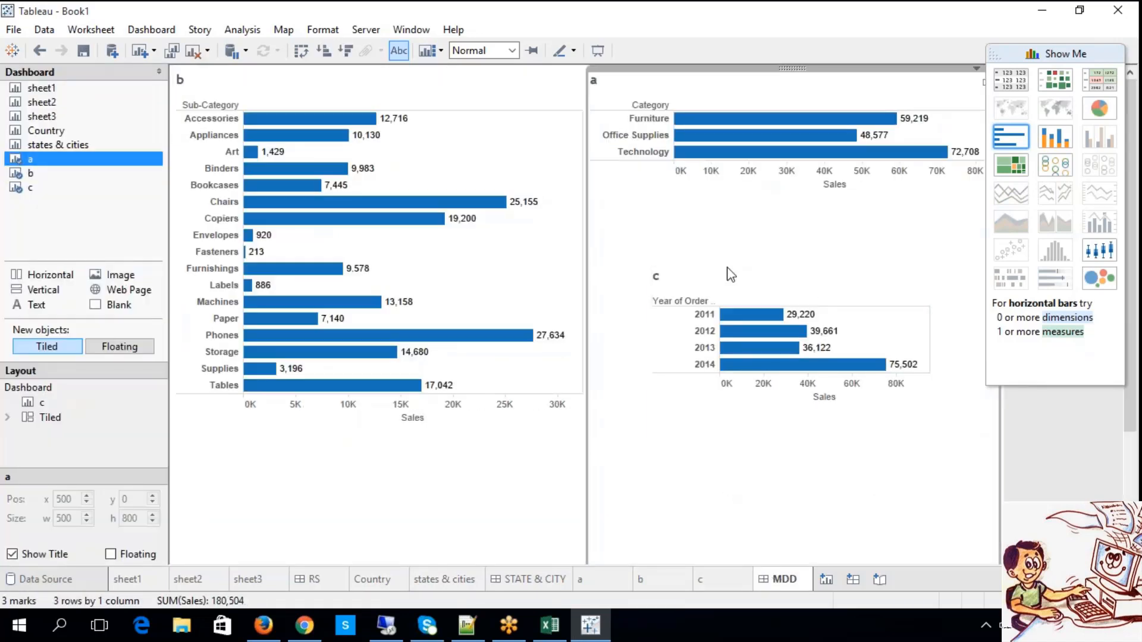
# Test on the dashboard whether selecting bars in sheets b and a, such as Furnishings and Technology, affects the other charts.
pyautogui.click(359, 268)
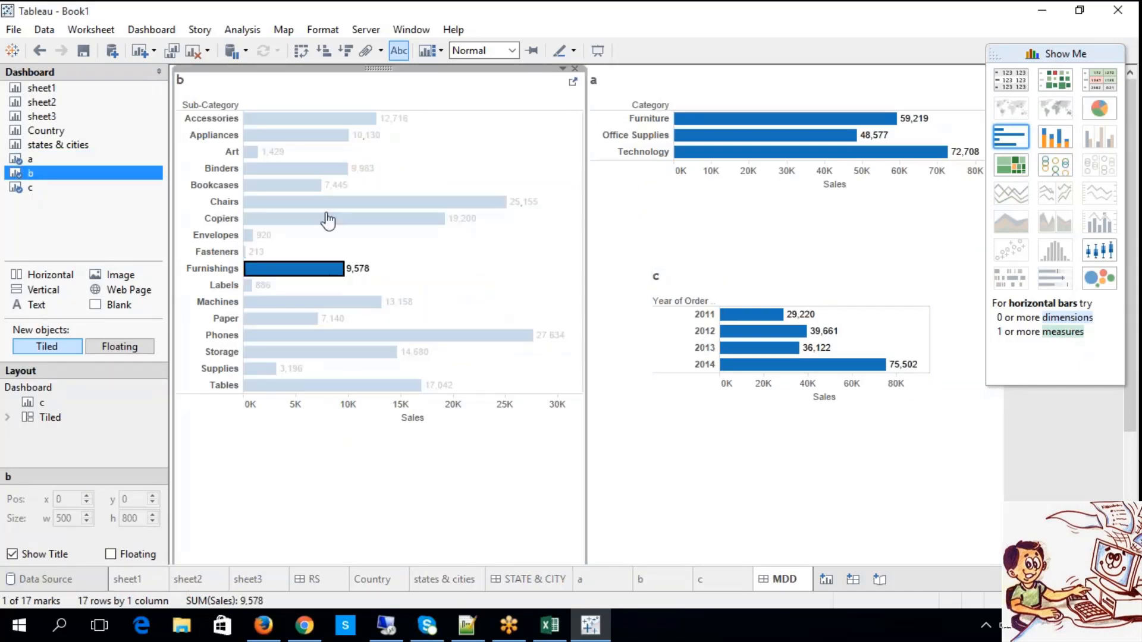
pyautogui.click(323, 205)
pyautogui.click(309, 154)
pyautogui.click(309, 119)
pyautogui.click(310, 154)
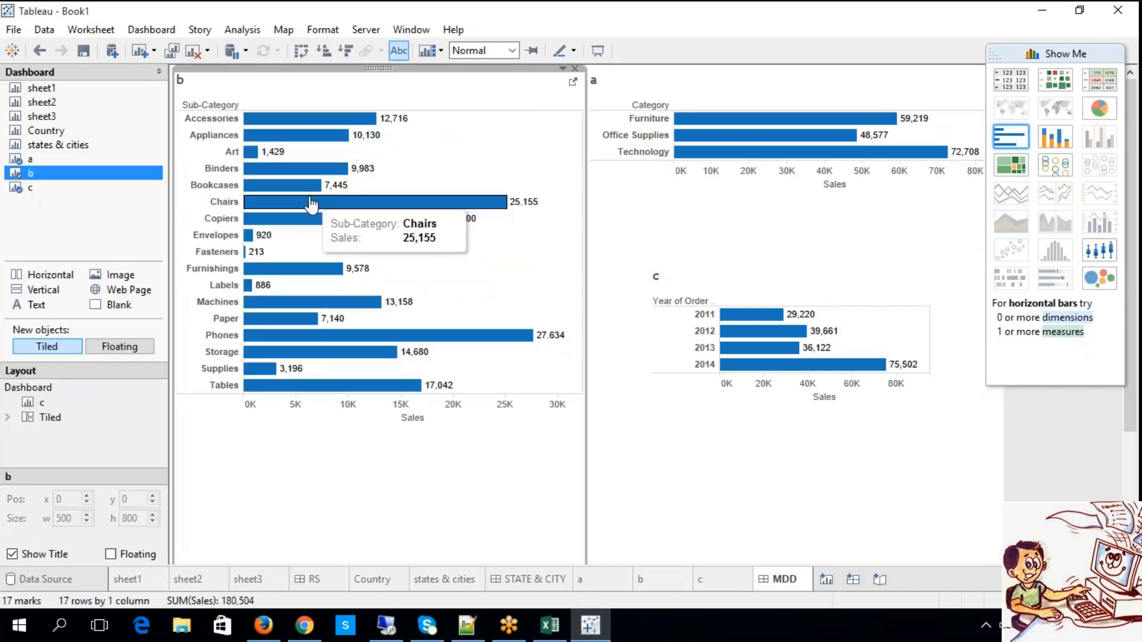
pyautogui.click(311, 202)
pyautogui.click(680, 135)
pyautogui.click(681, 154)
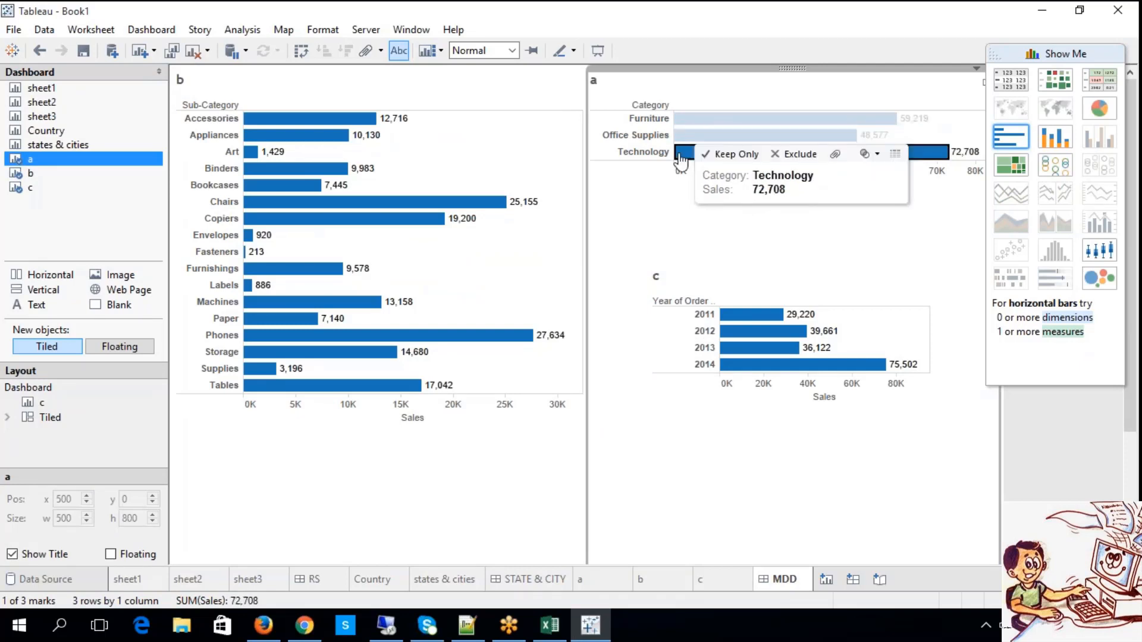
pyautogui.click(797, 488)
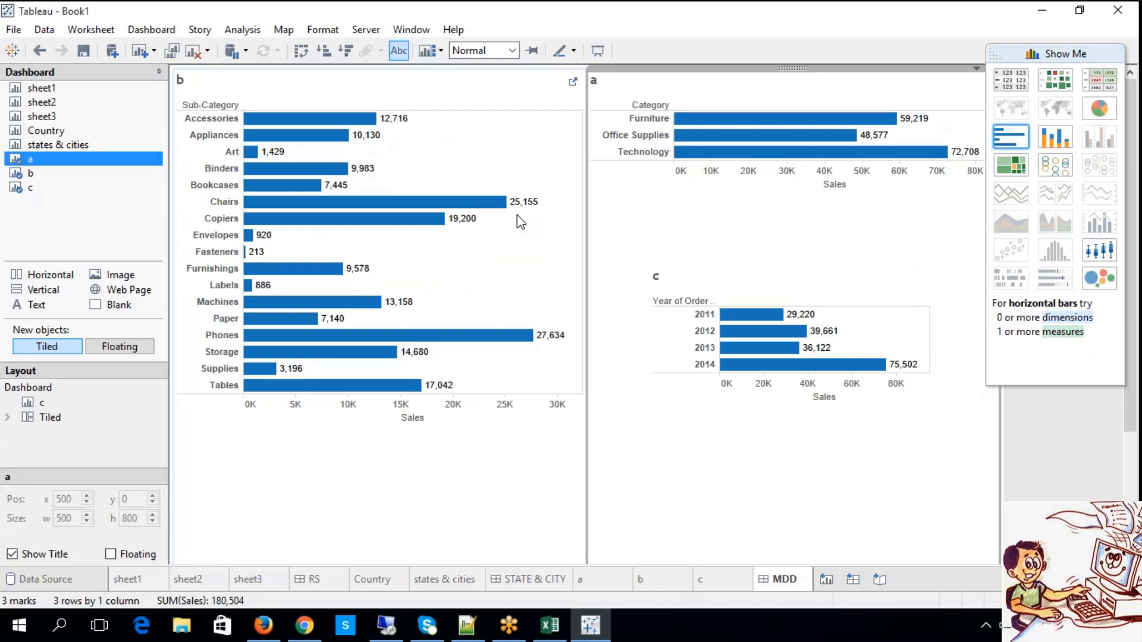
# Enlarge floating sheet c to about 394 by 281 and use it as a filter for the dashboard.
pyautogui.click(862, 279)
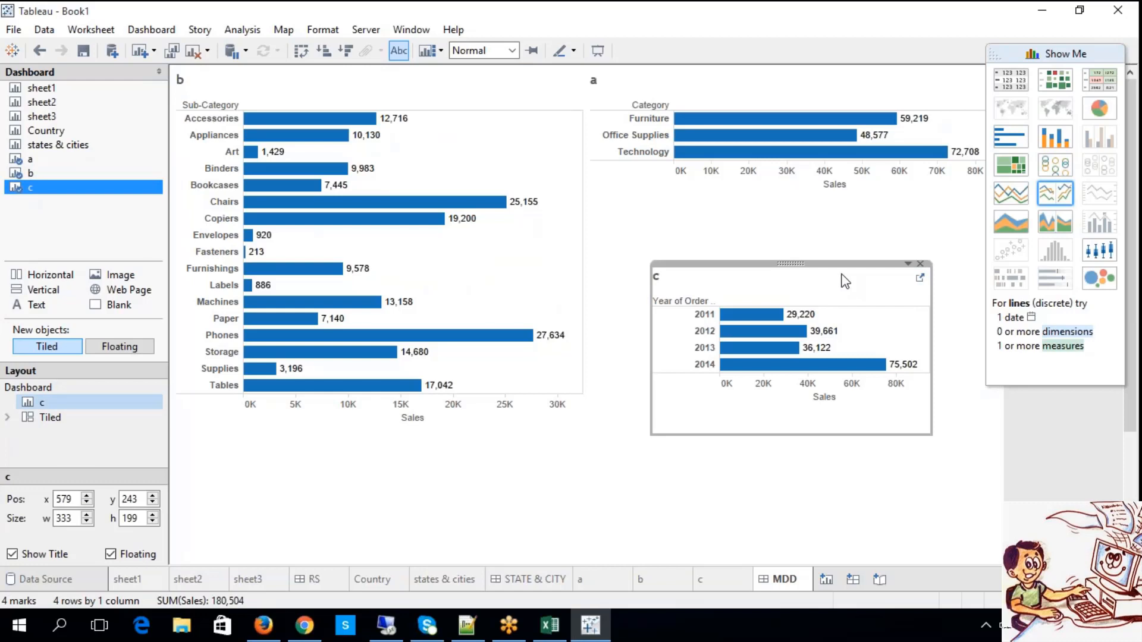
pyautogui.moveTo(935, 432); pyautogui.dragTo(983, 503)
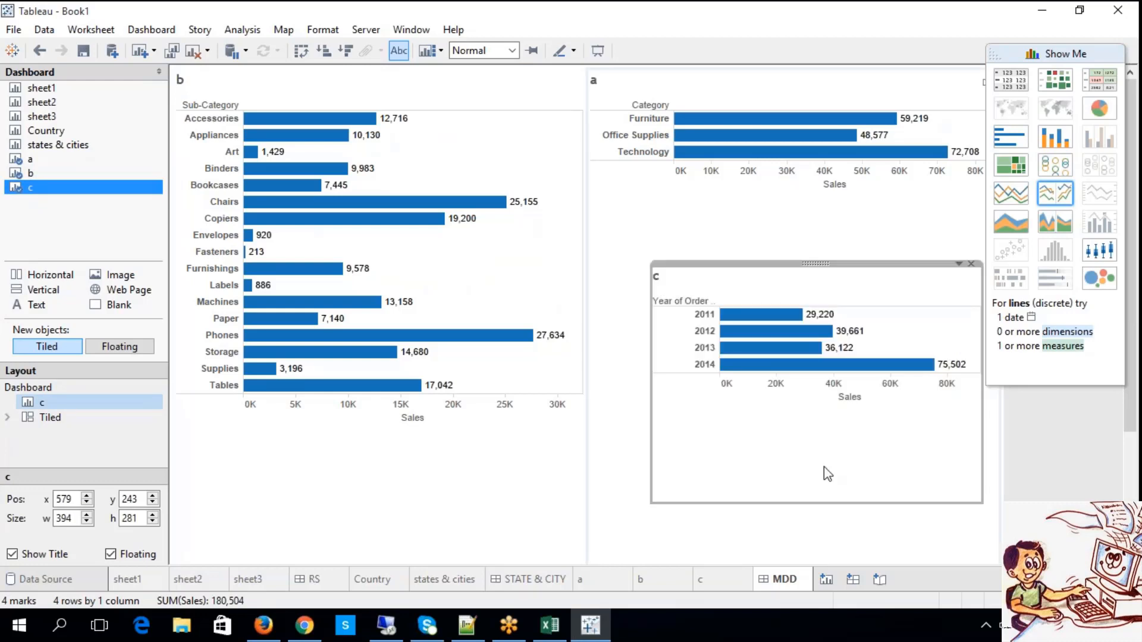
pyautogui.click(958, 264)
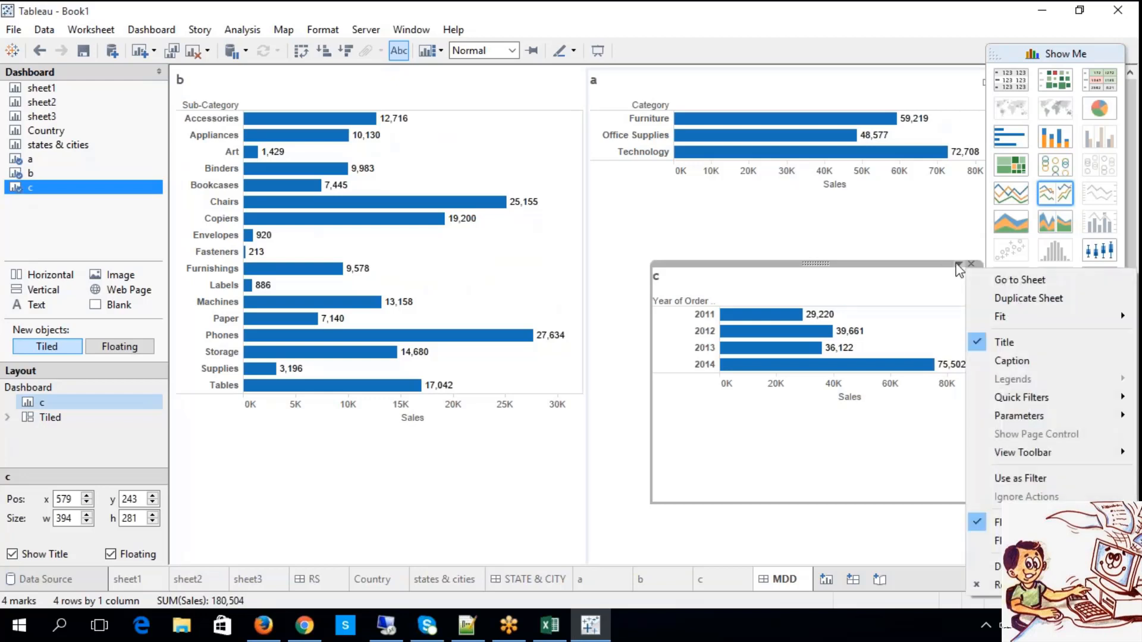
pyautogui.click(1016, 480)
pyautogui.click(857, 527)
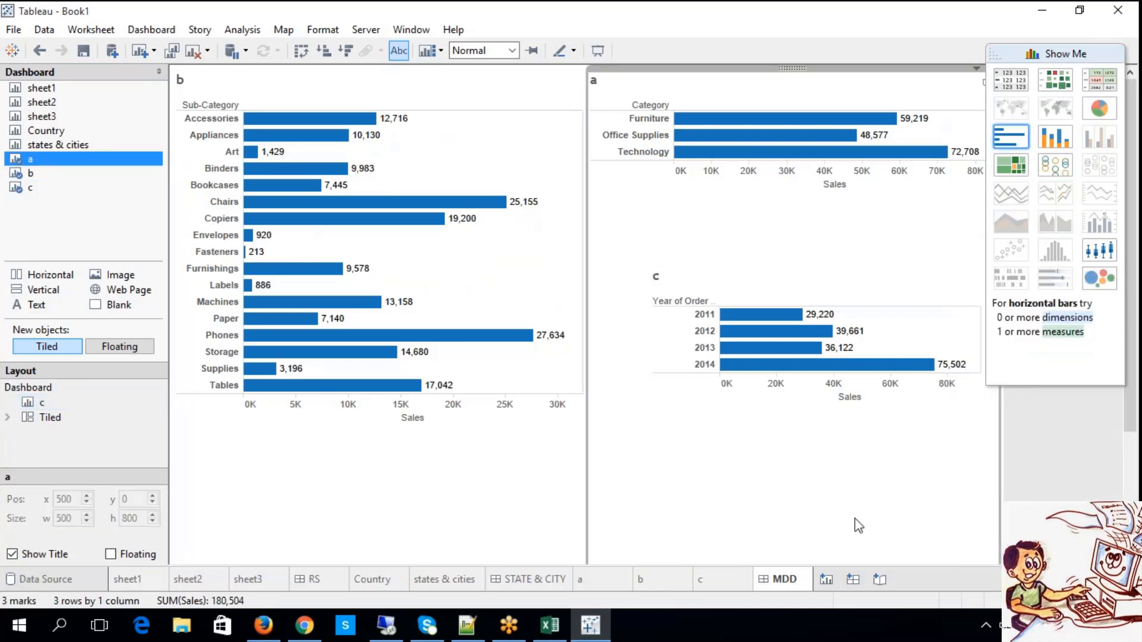
# Test the year filter from 2011 through 2014 in sheet c, leaving 2014 selected, and move c to about x 546, y 250.
pyautogui.click(774, 416)
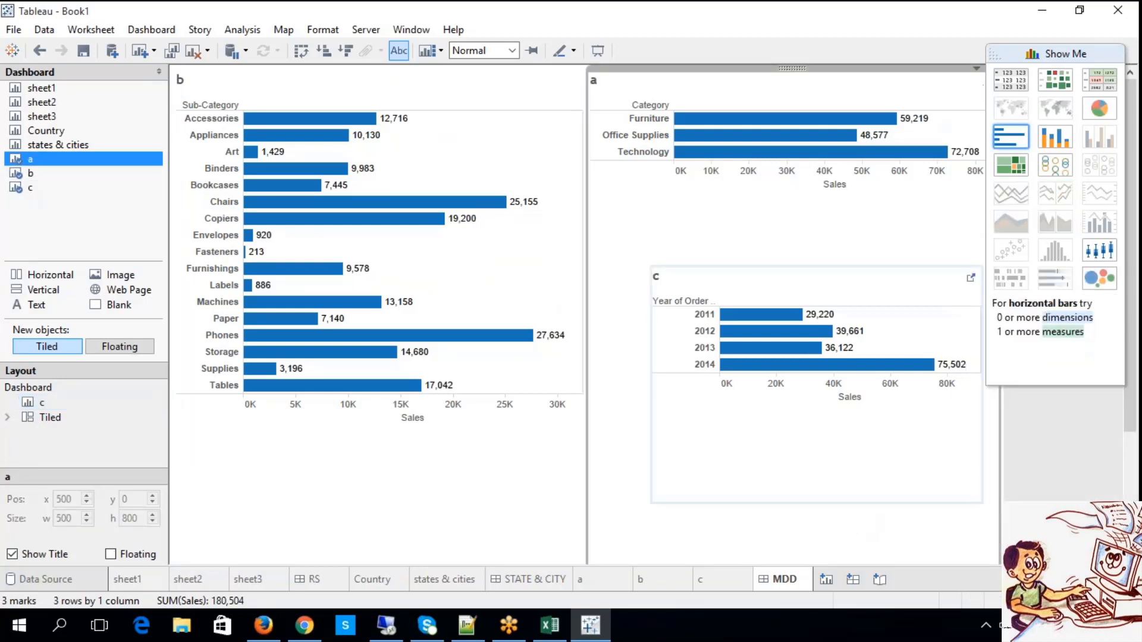
pyautogui.click(704, 318)
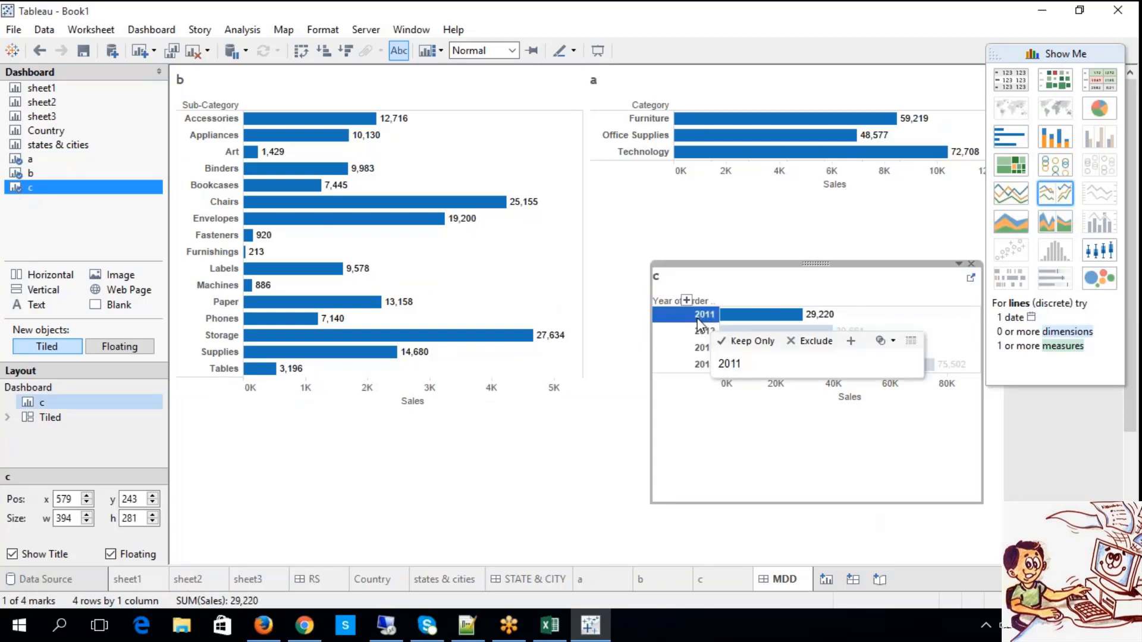
pyautogui.click(702, 316)
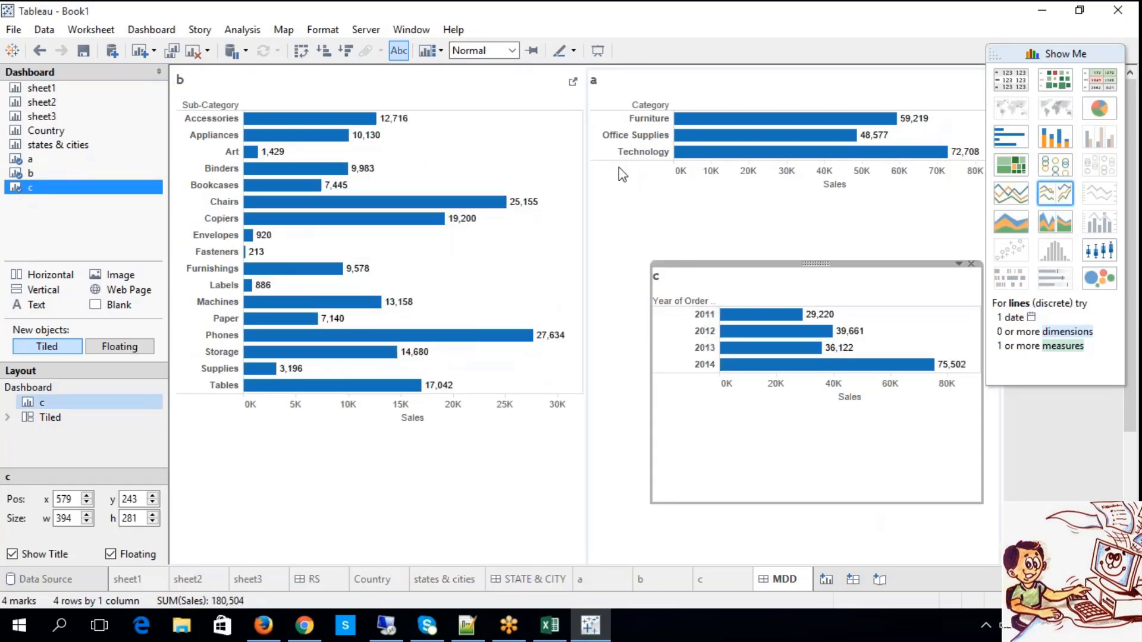
pyautogui.click(707, 331)
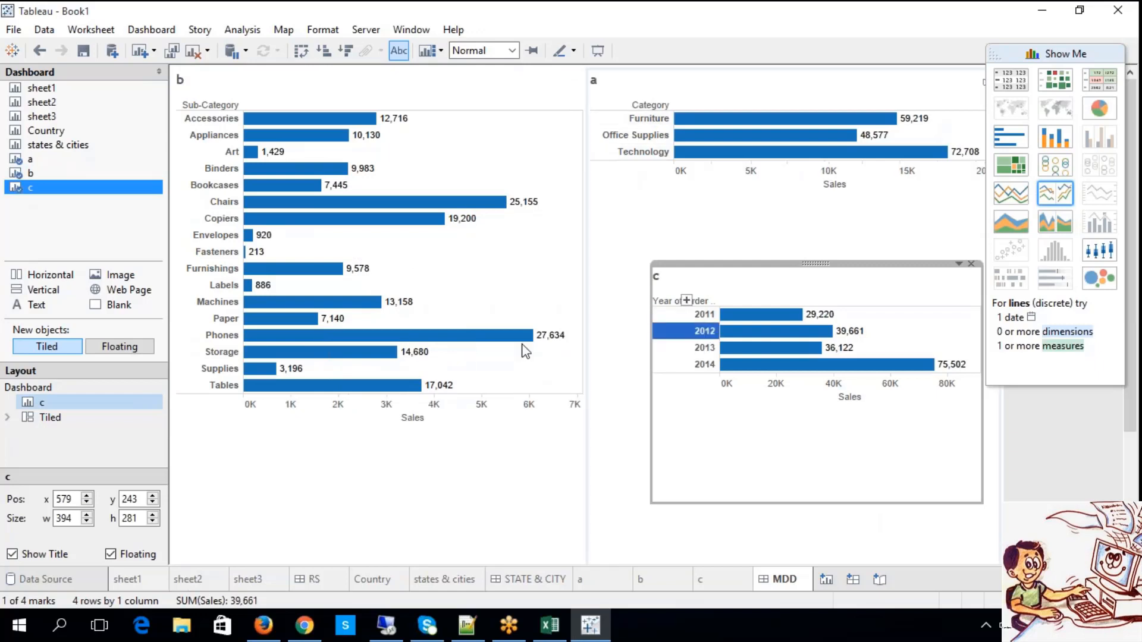
pyautogui.click(703, 347)
pyautogui.click(705, 364)
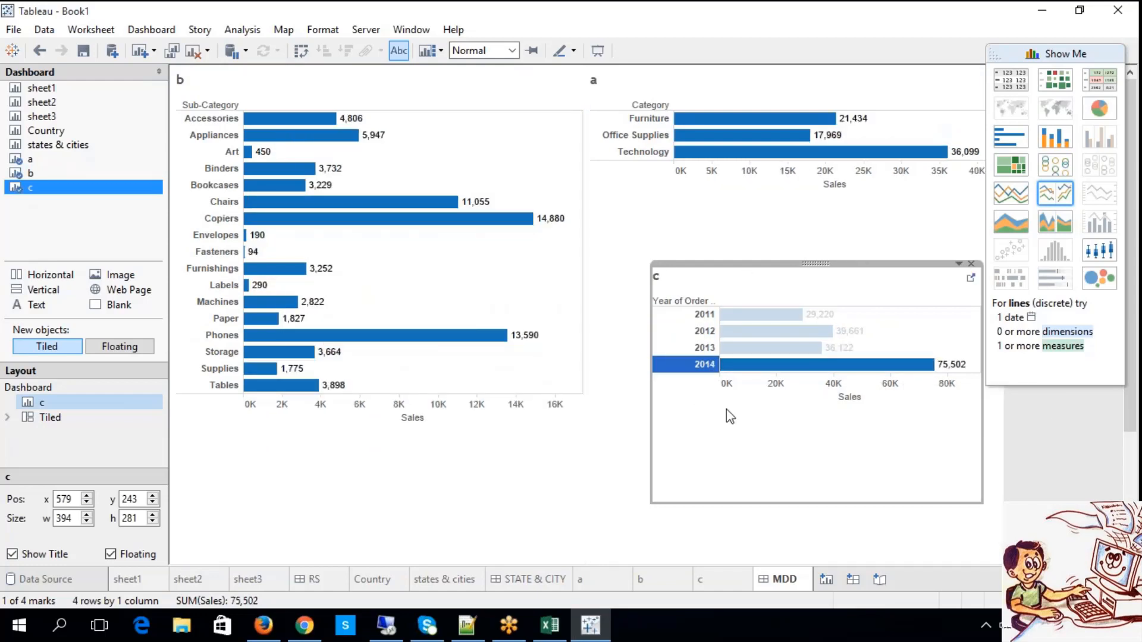
pyautogui.moveTo(818, 263); pyautogui.dragTo(791, 269)
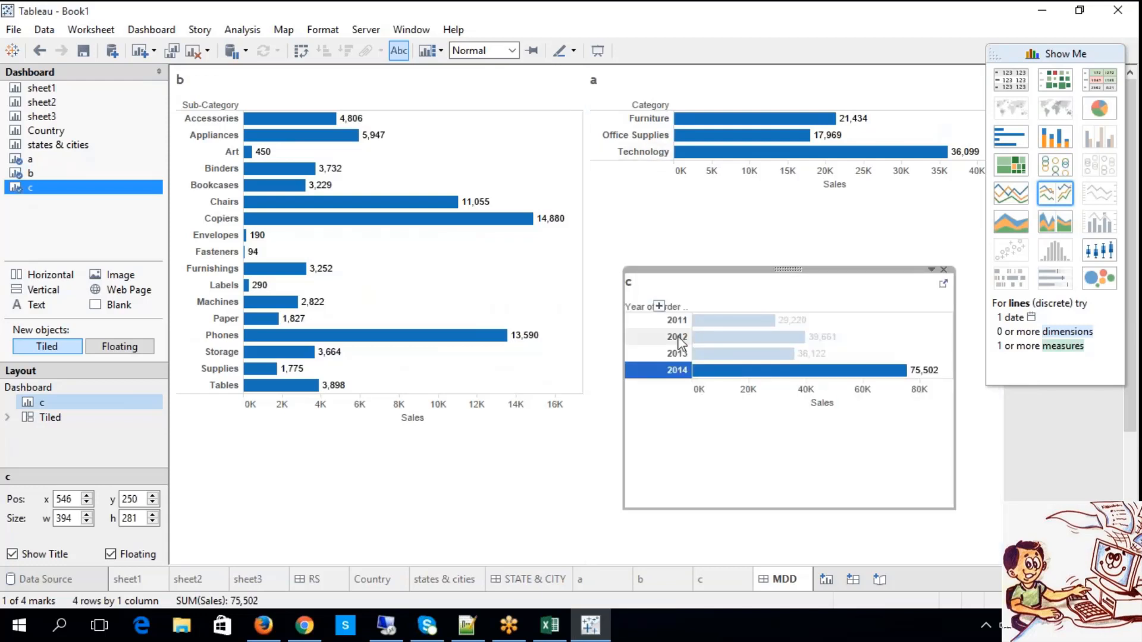
# Test the year filter in sheet c with 2013, 2012 and 2011, leaving 2012 selected.
pyautogui.click(654, 353)
pyautogui.click(654, 335)
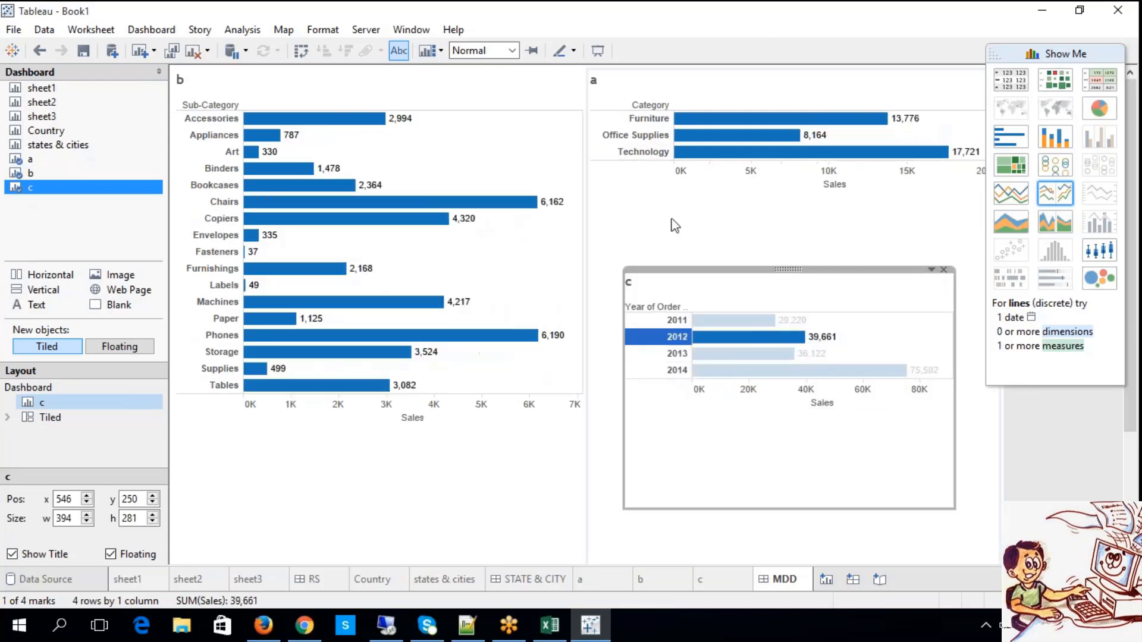
pyautogui.click(656, 322)
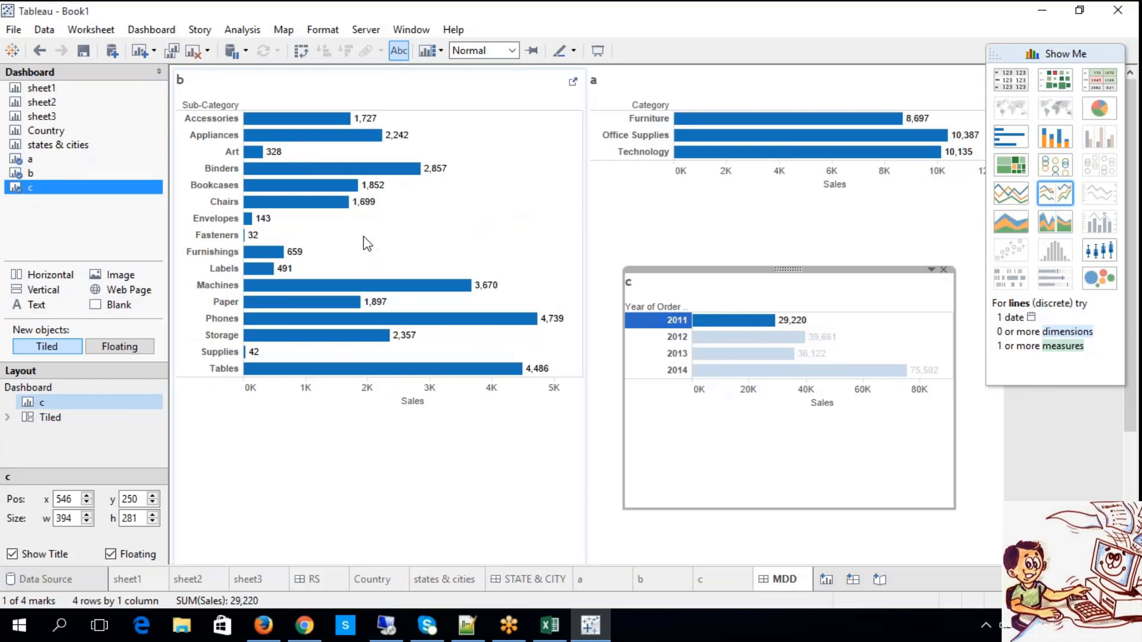
pyautogui.click(670, 337)
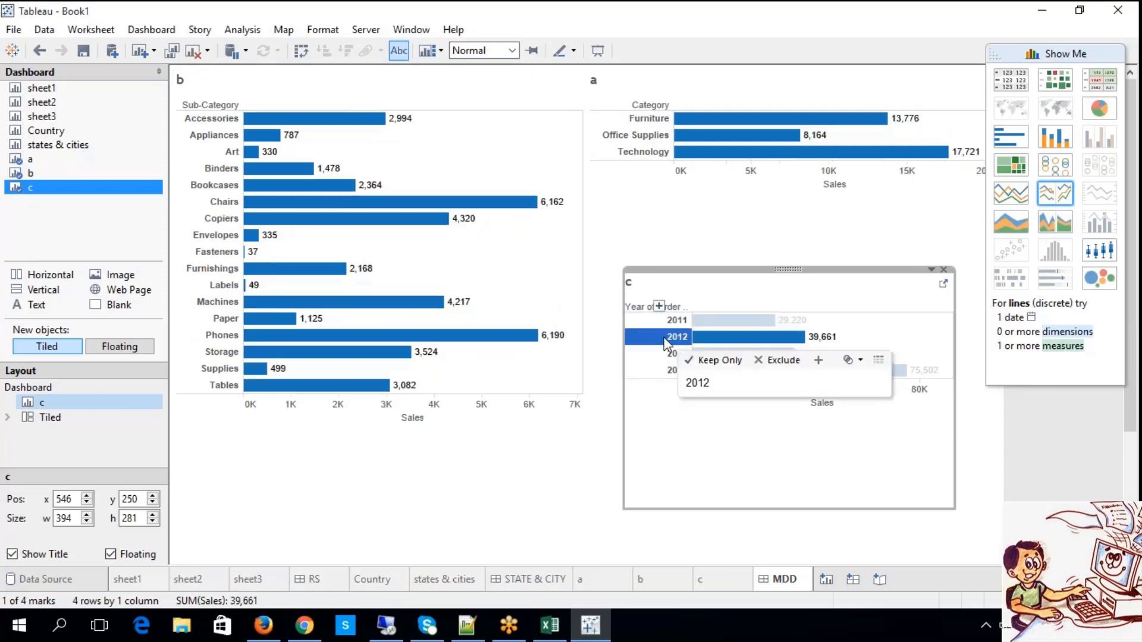
# Expand sheet c from years to quarters and test 2011 Q1, Q2 and Q3 as filters on the other charts.
pyautogui.click(658, 306)
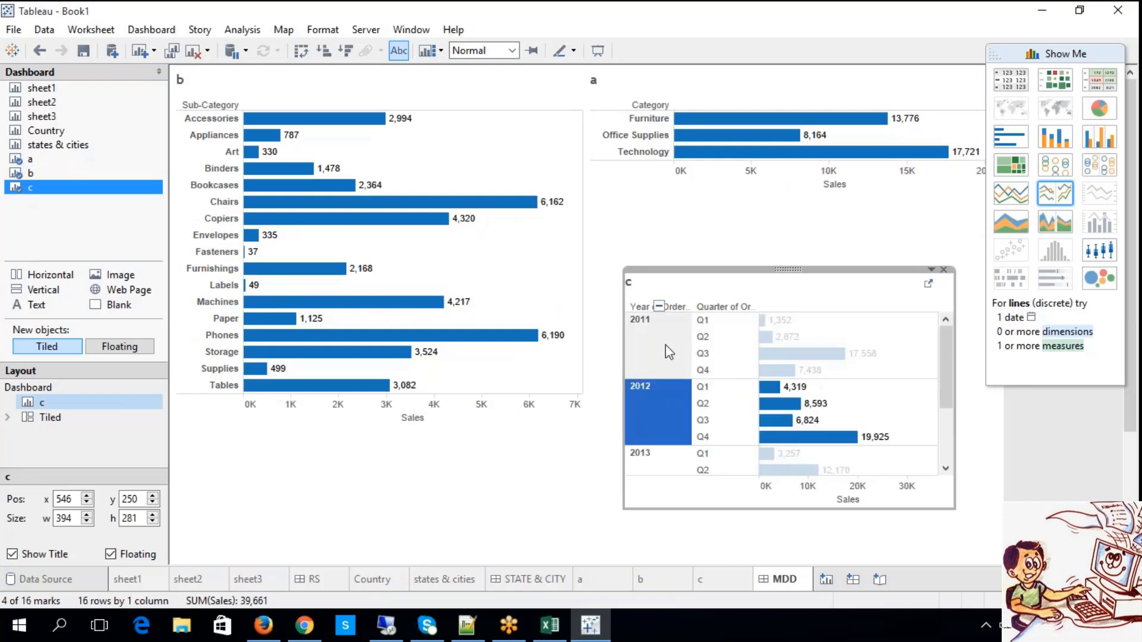
pyautogui.click(703, 324)
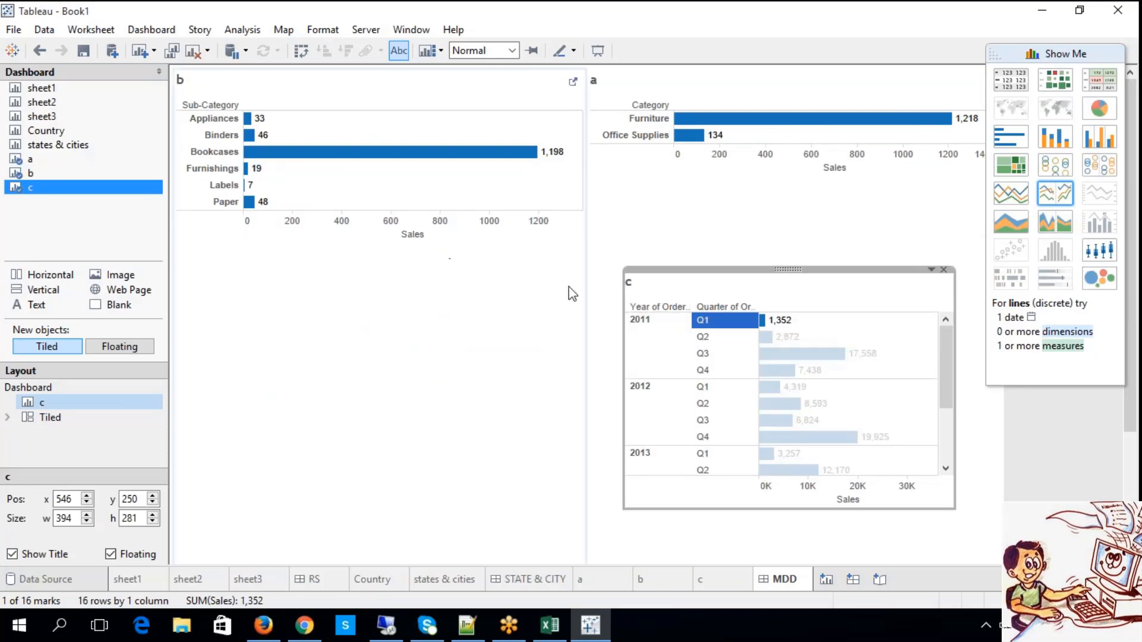
pyautogui.click(714, 339)
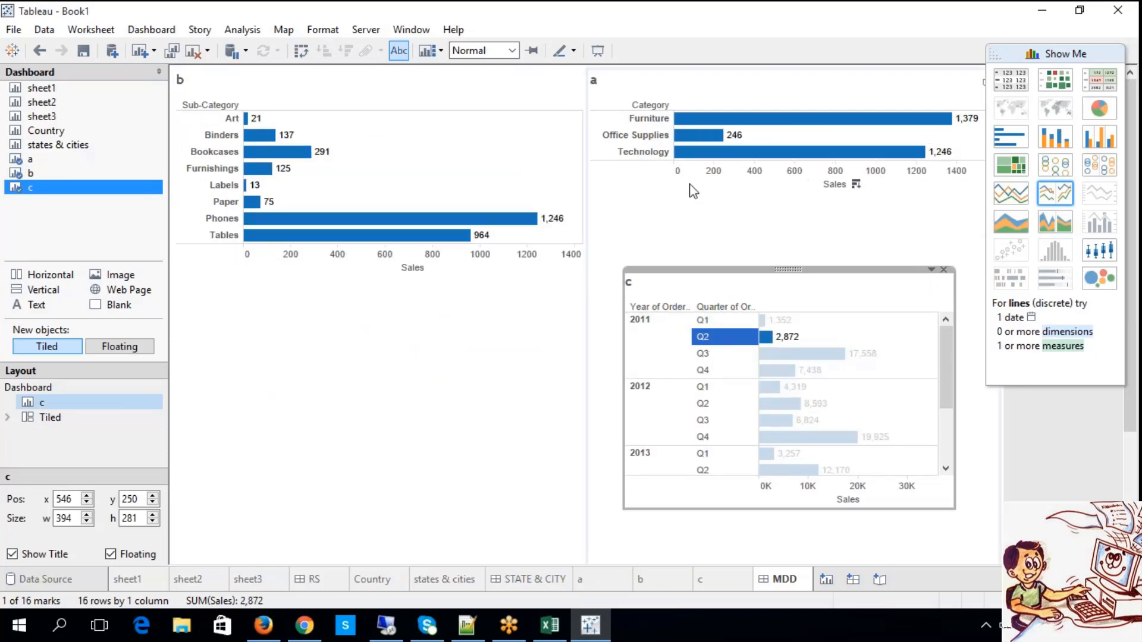
pyautogui.click(704, 355)
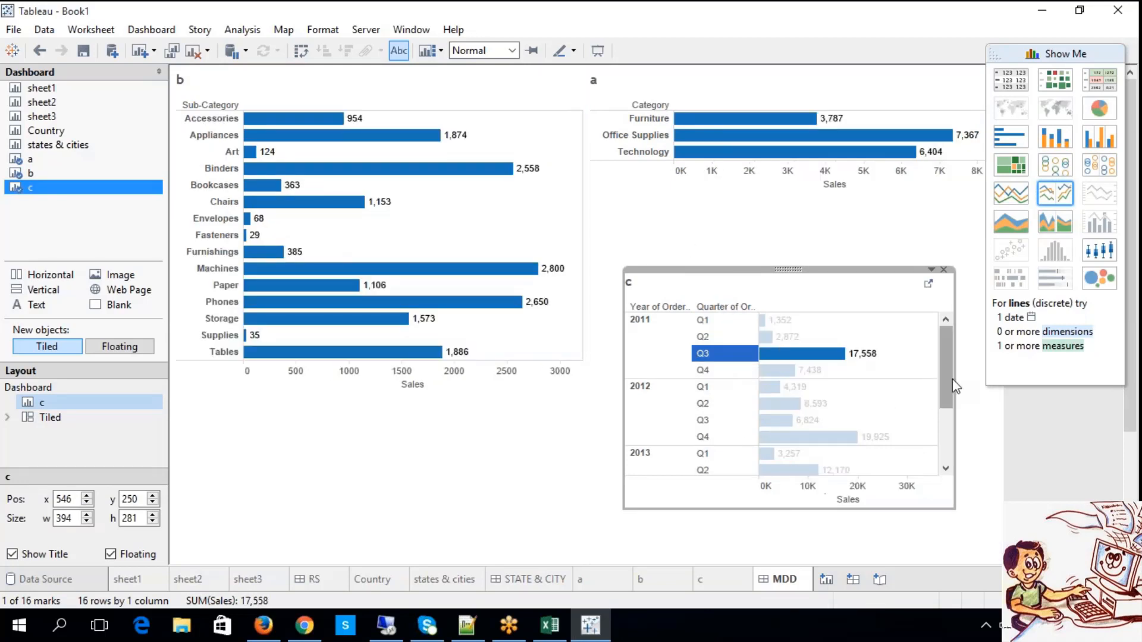
# Test the quarter filter in sheet c with 2014 Q2 to Q4 and 2013 Q3, leaving 2013 Q2 selected.
pyautogui.moveTo(951, 380); pyautogui.dragTo(952, 426)
pyautogui.click(704, 434)
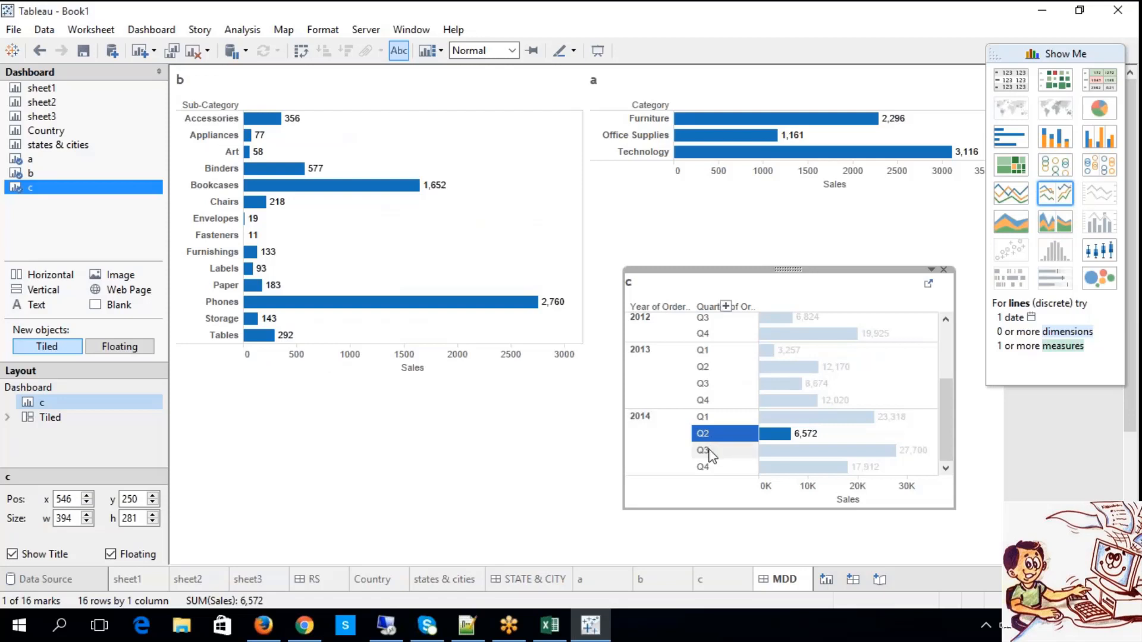
pyautogui.click(705, 450)
pyautogui.click(703, 467)
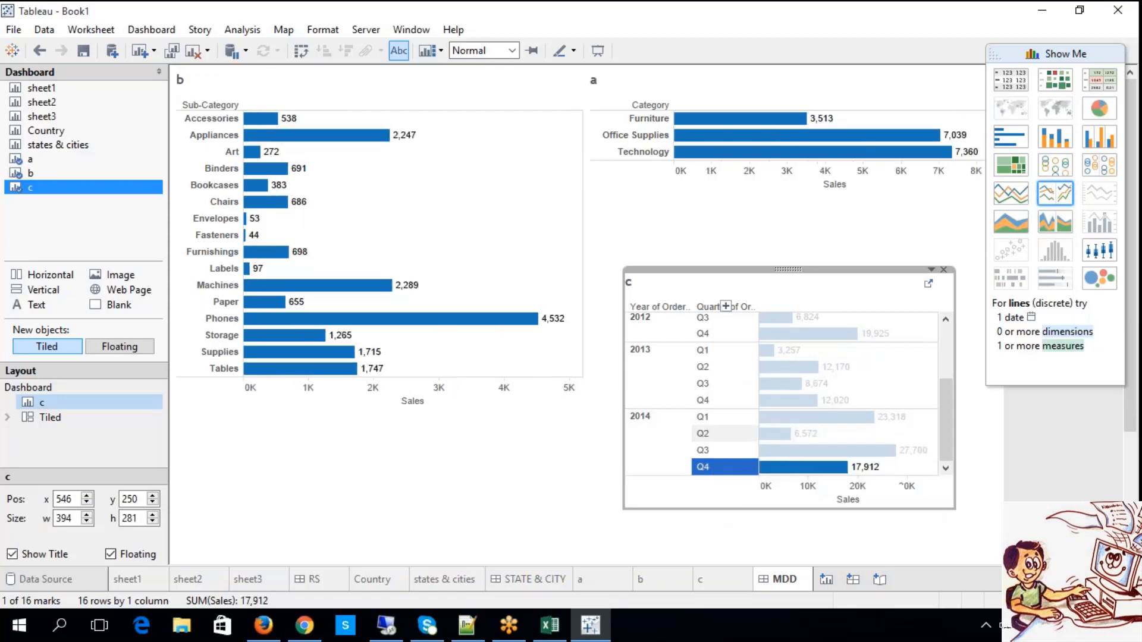
pyautogui.click(709, 383)
pyautogui.click(706, 369)
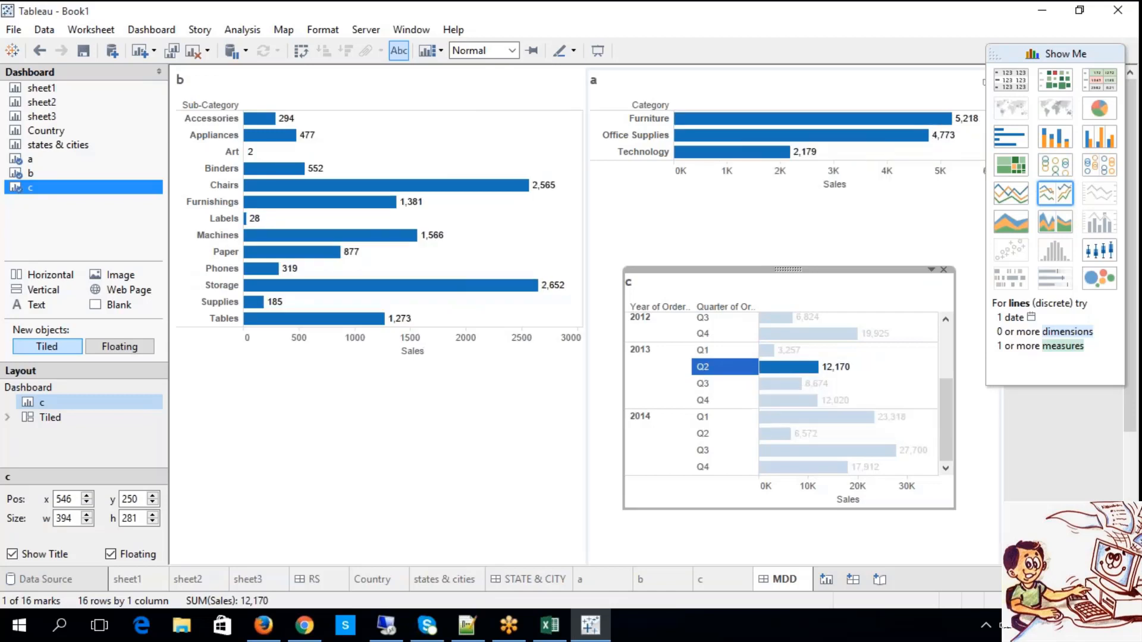
# Use sheet a as a dashboard filter and select Office Supplies to check its effect on 2013 Q2 in sheet c.
pyautogui.click(808, 98)
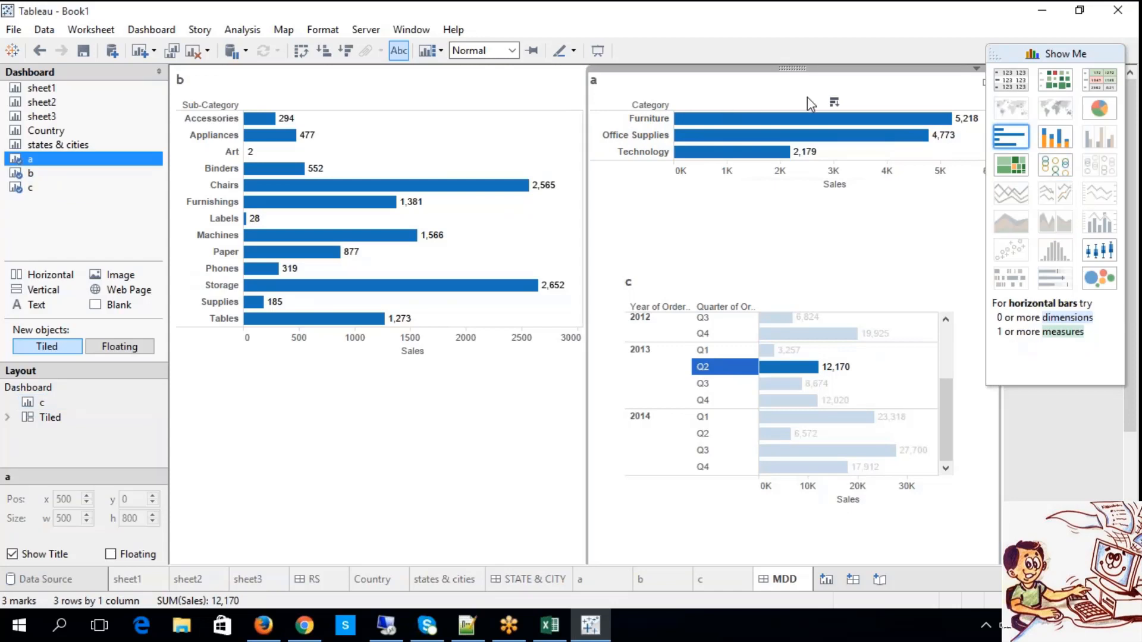
pyautogui.click(976, 70)
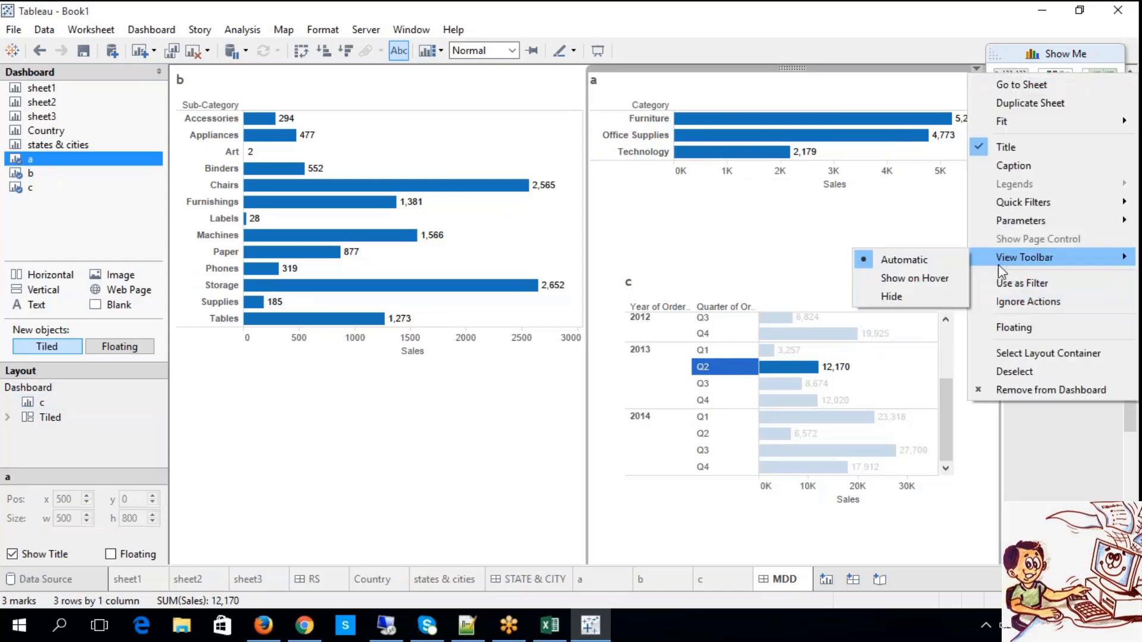
pyautogui.click(1005, 284)
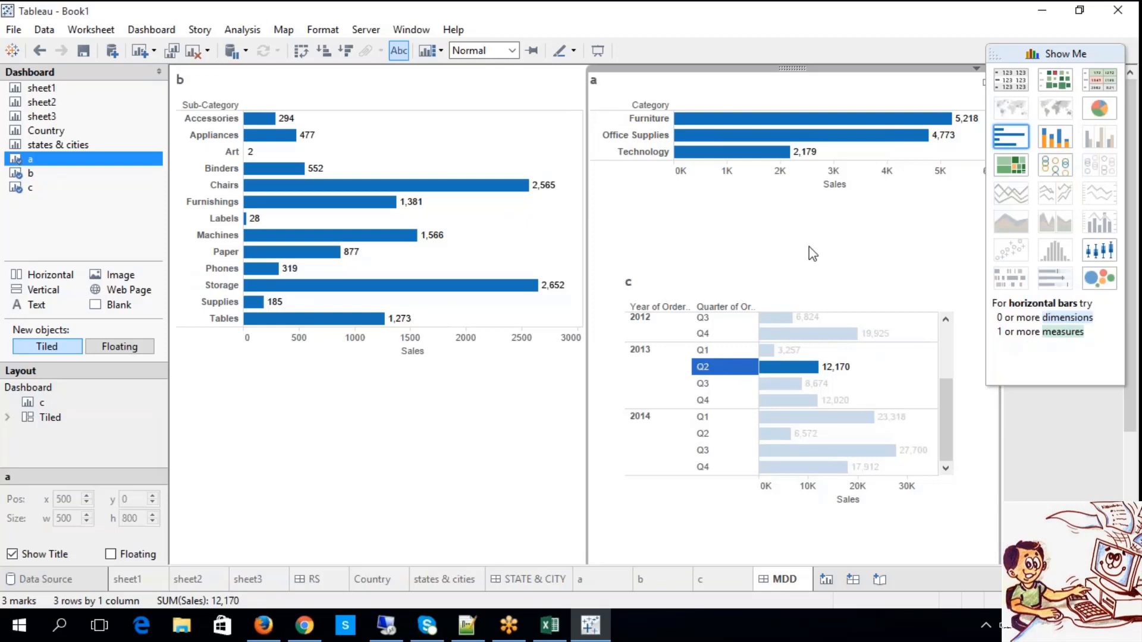
pyautogui.click(627, 138)
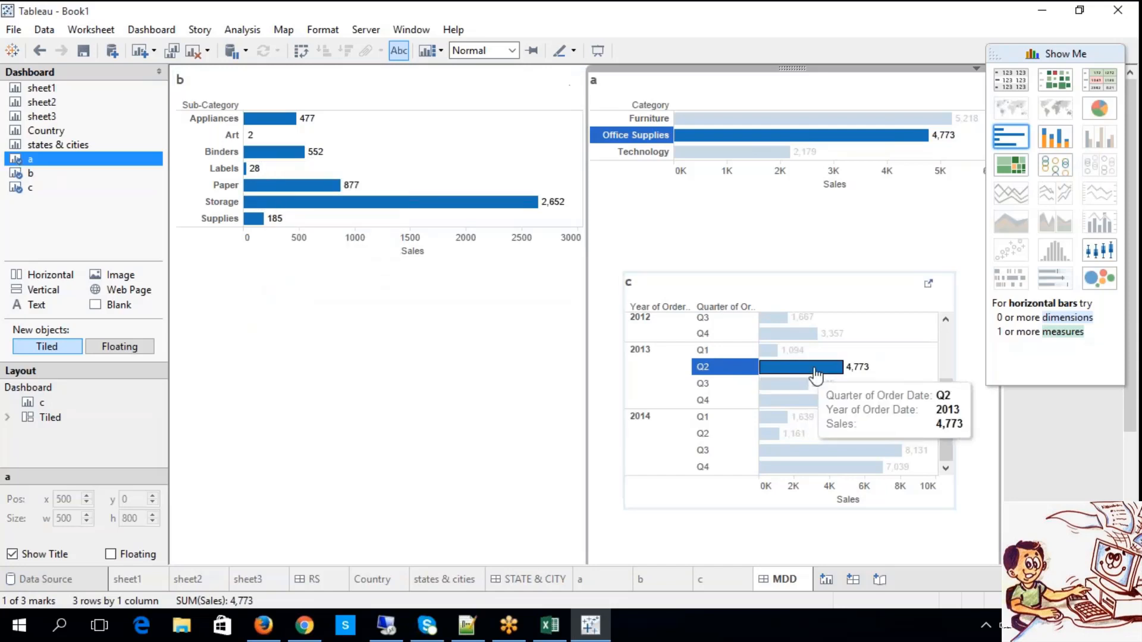
pyautogui.moveTo(946, 405); pyautogui.dragTo(962, 425)
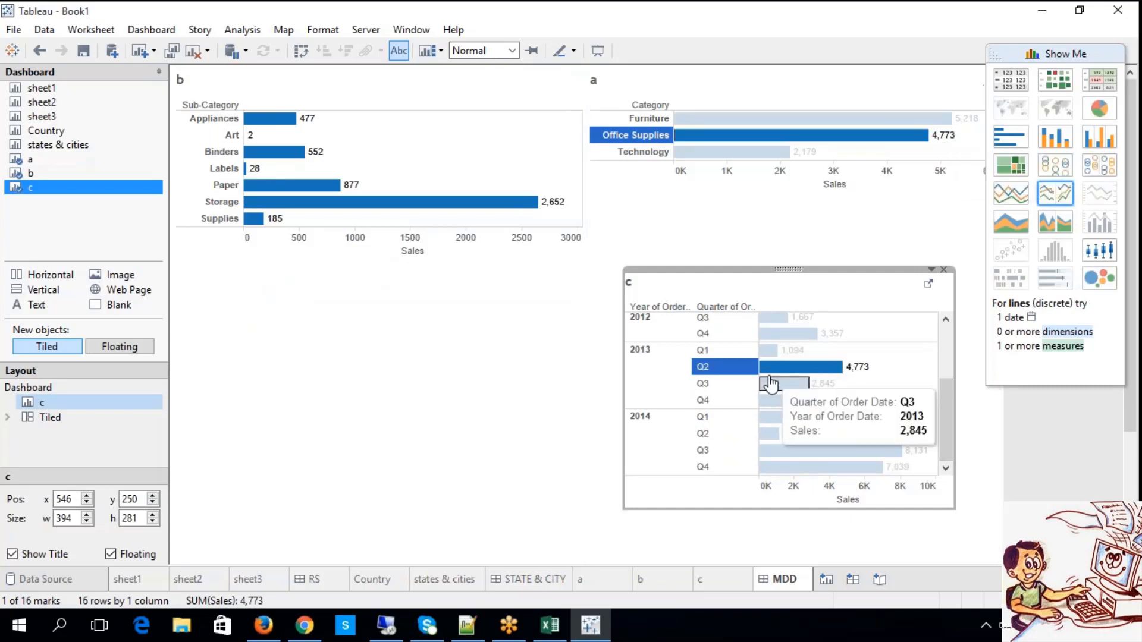
pyautogui.click(720, 372)
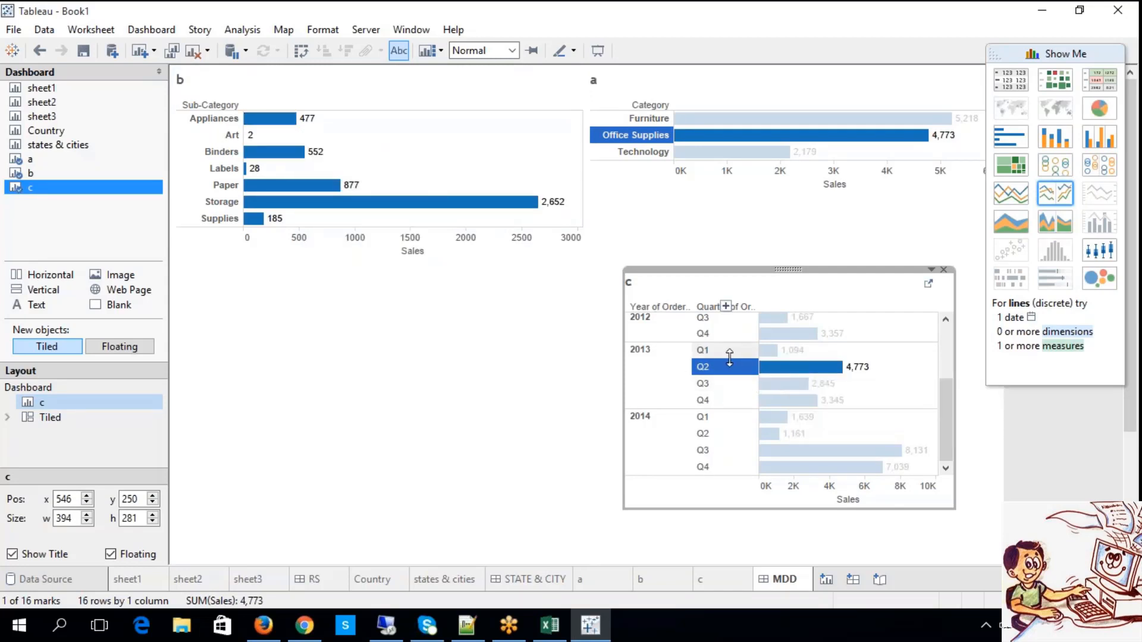
# Test filtering by each category in sheet a, leaving Technology selected together with 2014 Q1 in sheet c.
pyautogui.click(785, 154)
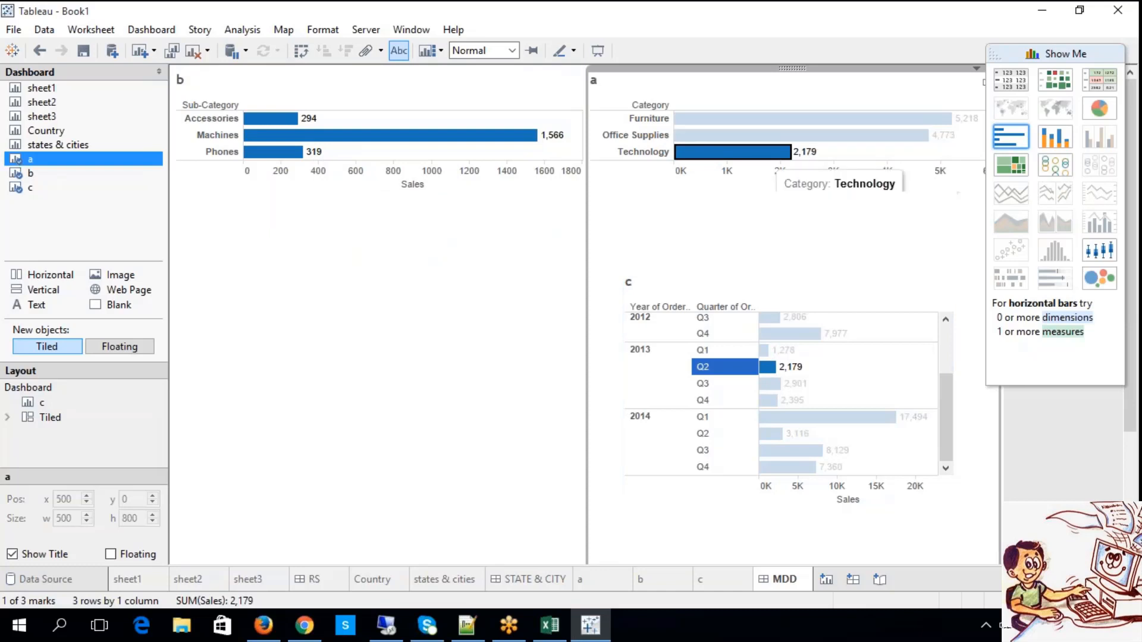
pyautogui.click(651, 119)
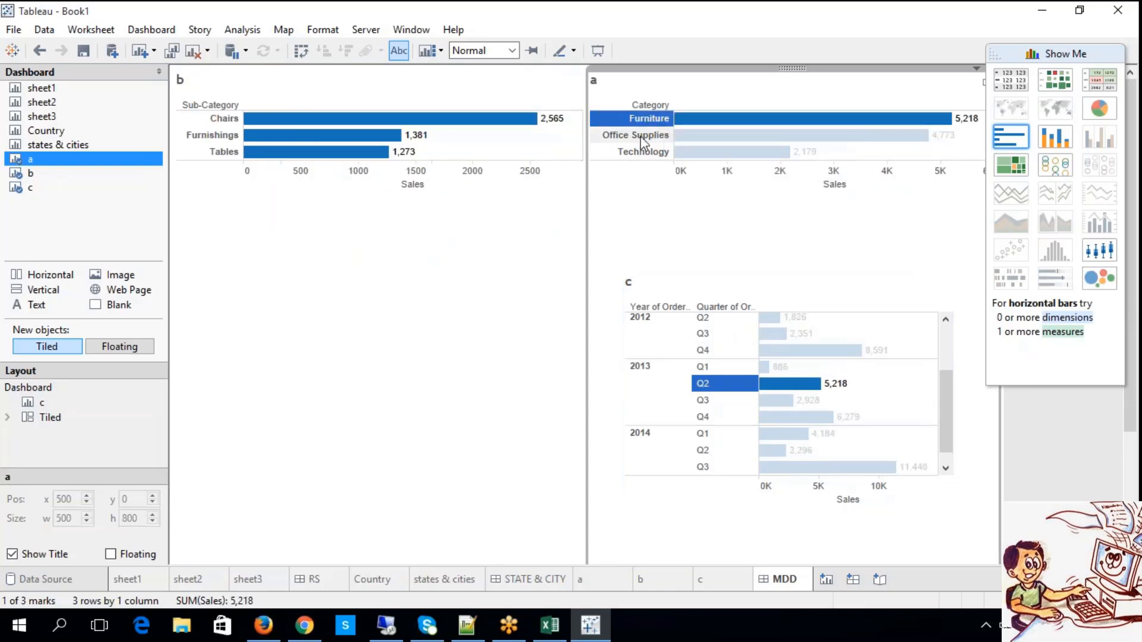
pyautogui.click(642, 136)
pyautogui.click(638, 154)
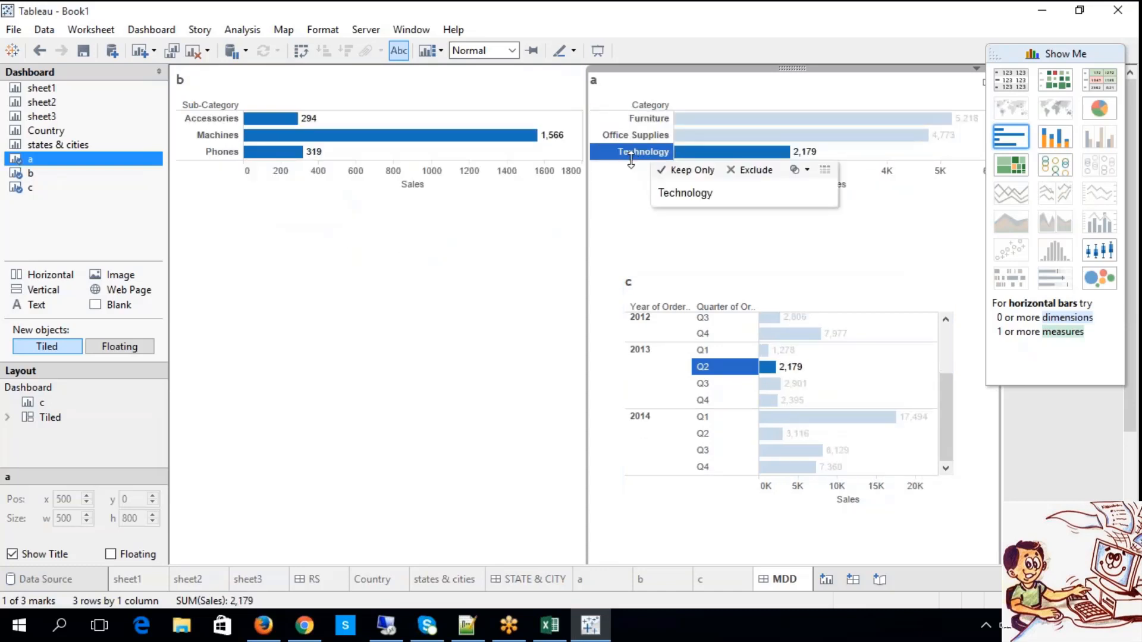
pyautogui.click(721, 304)
pyautogui.click(704, 417)
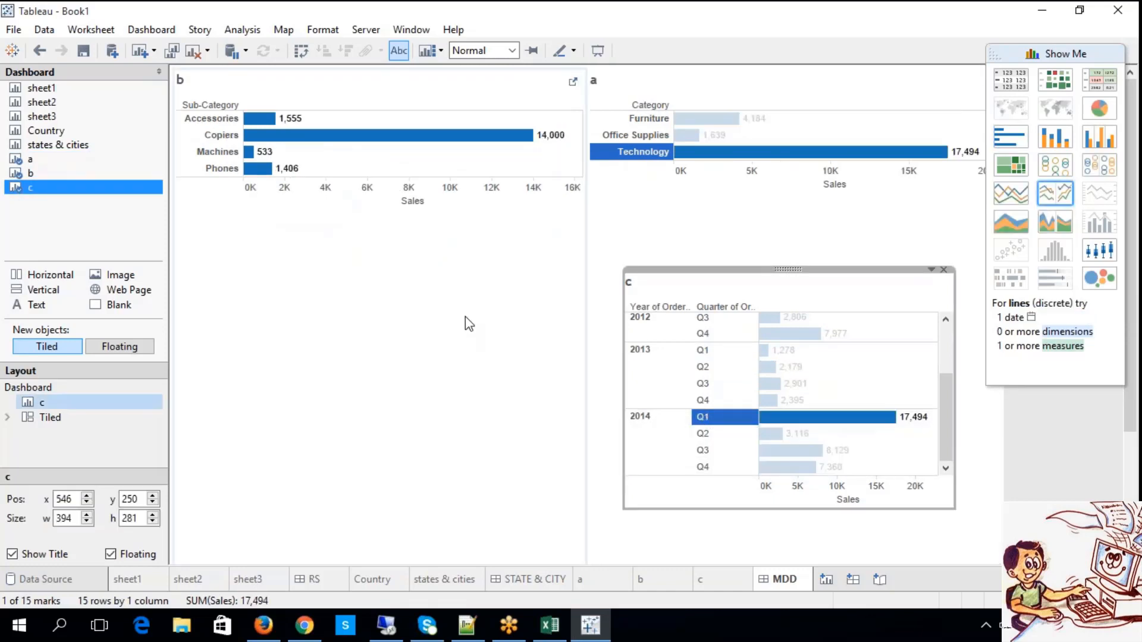
# Sort sheet b's sub-categories by sales in descending order and use sheet b as a dashboard filter.
pyautogui.click(412, 105)
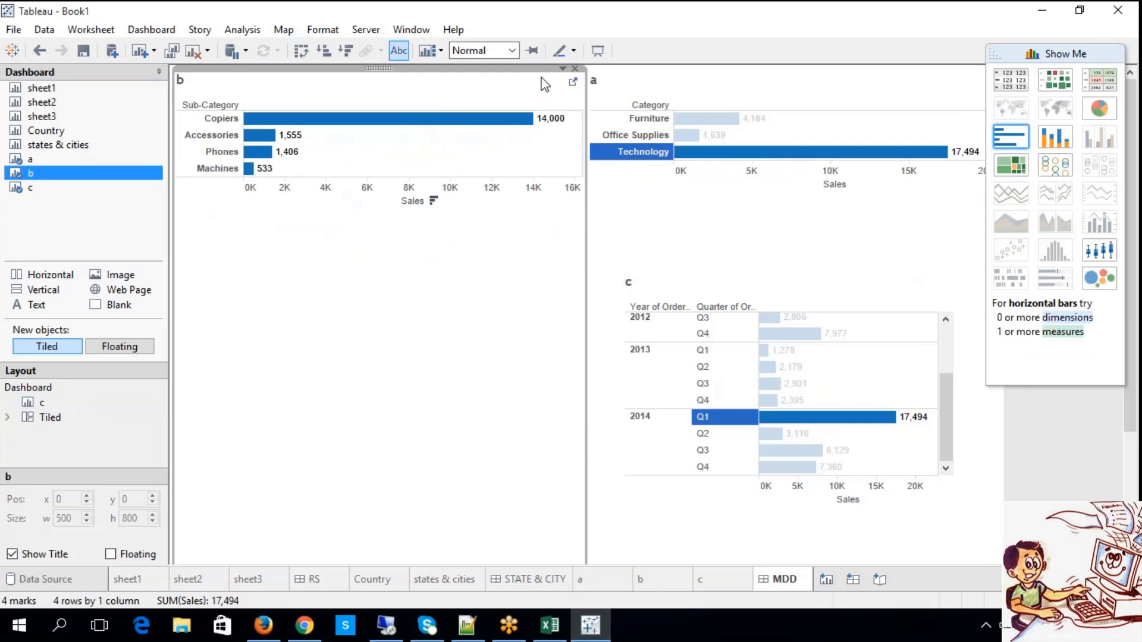
pyautogui.click(563, 69)
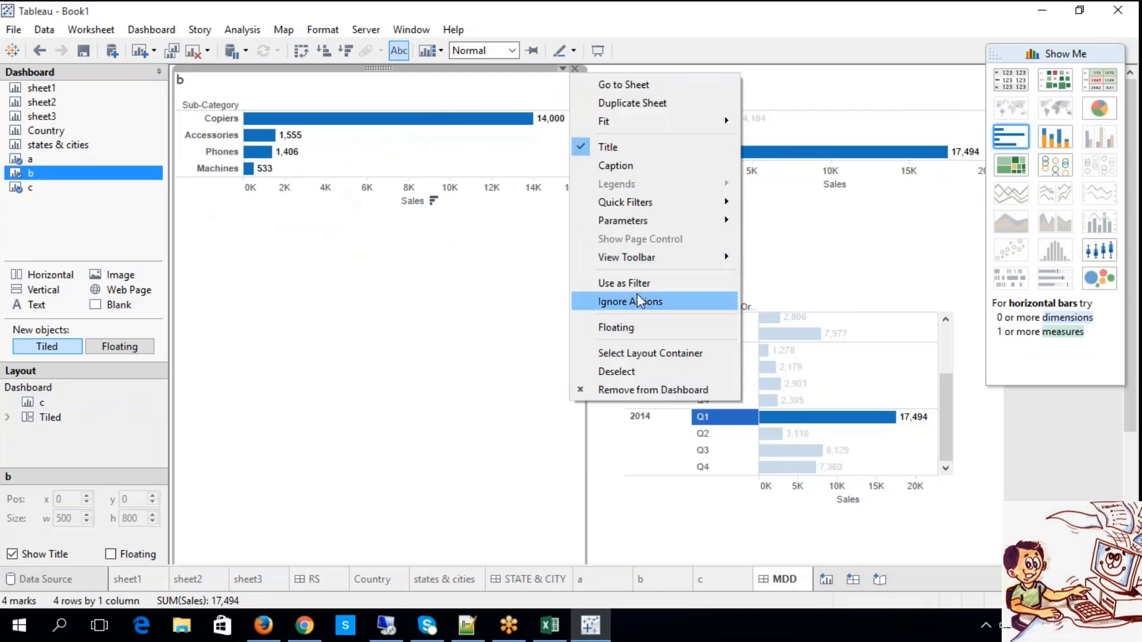
pyautogui.click(629, 283)
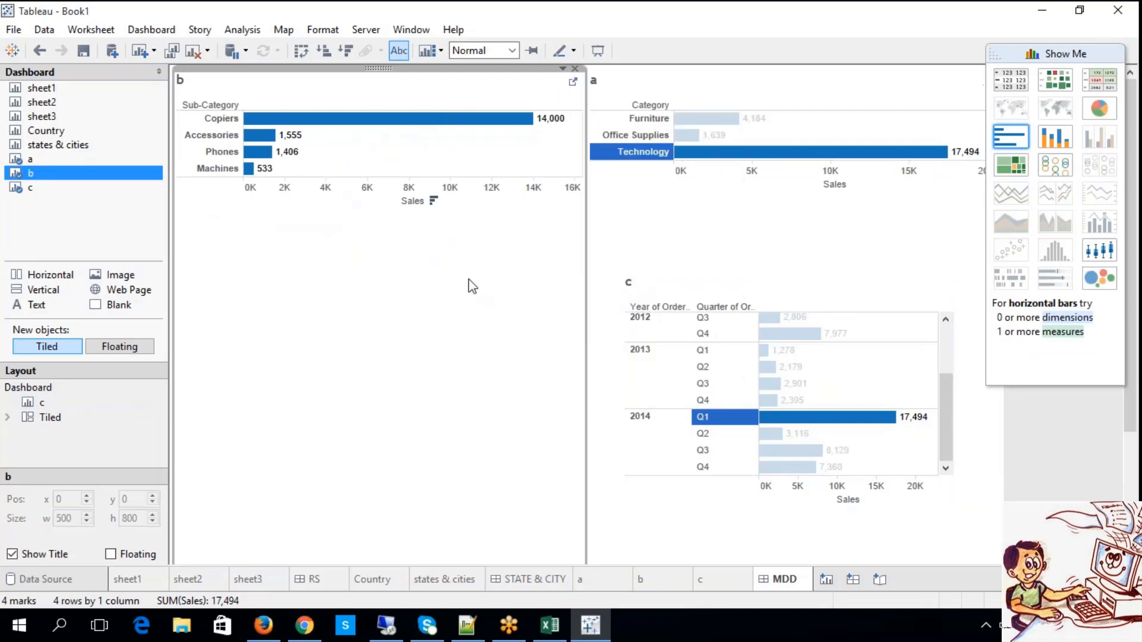
# Select Office Supplies in sheet a and stop using sheet b as a filter.
pyautogui.click(623, 138)
pyautogui.click(623, 138)
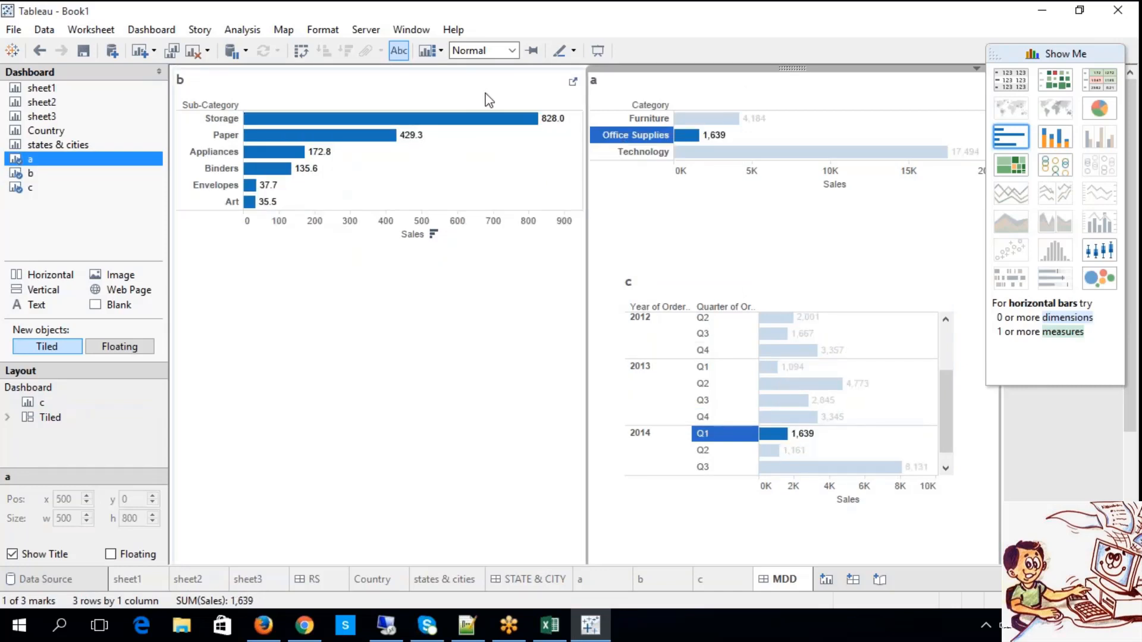
pyautogui.click(552, 78)
pyautogui.click(563, 69)
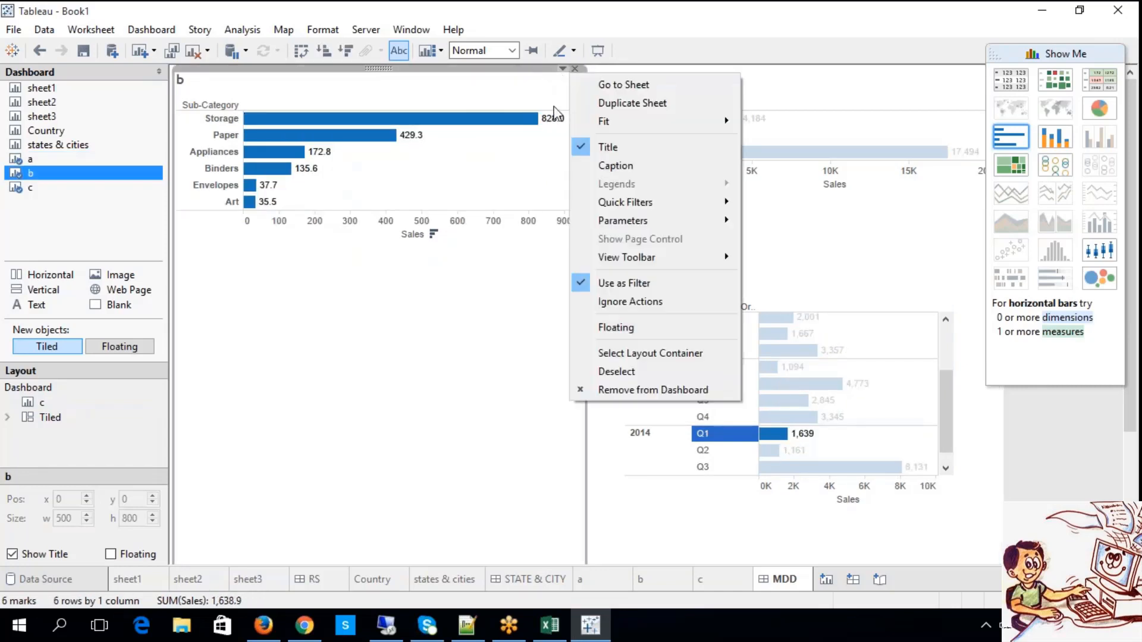
pyautogui.click(602, 285)
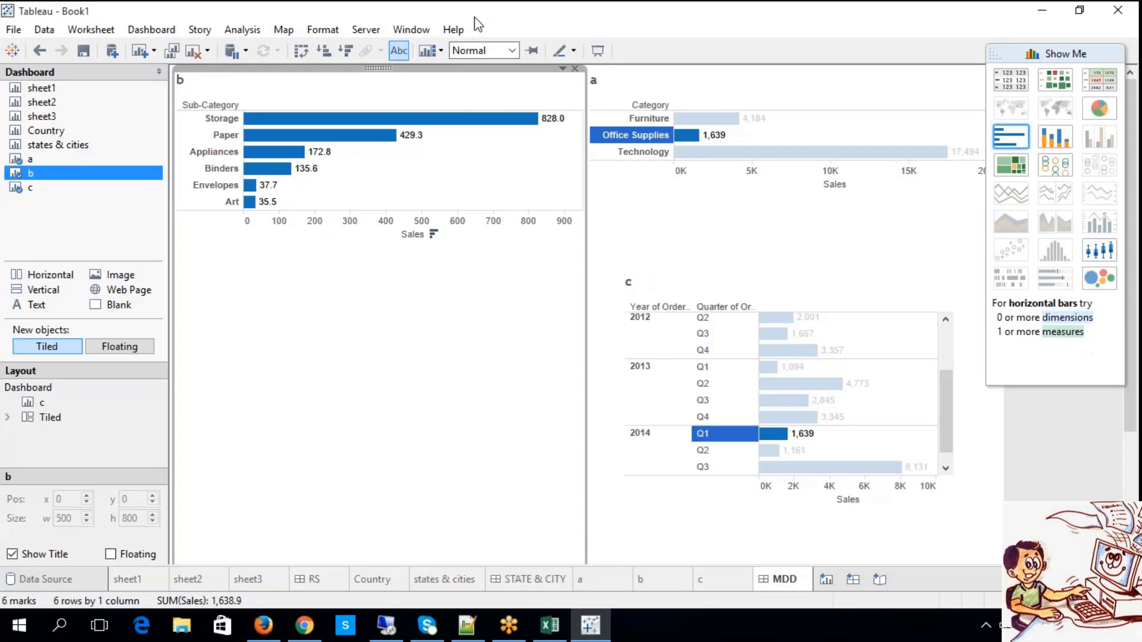
# Expand sheet c from quarters to months with the quarter selection cleared, and test 2011 months such as October, December and September as filters.
pyautogui.click(764, 297)
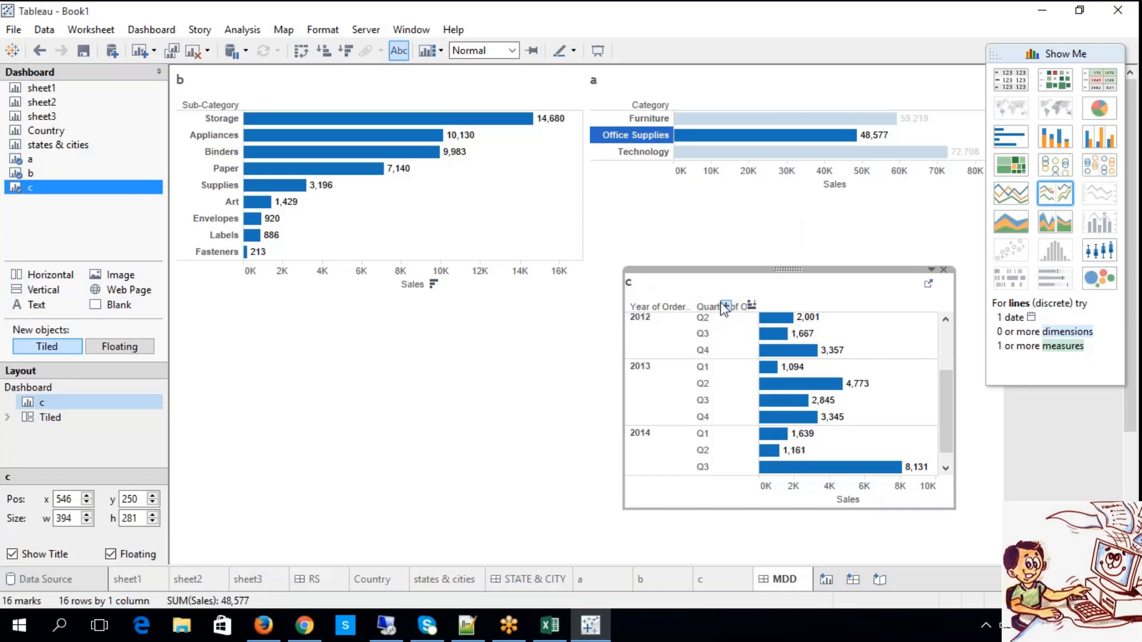
pyautogui.click(725, 306)
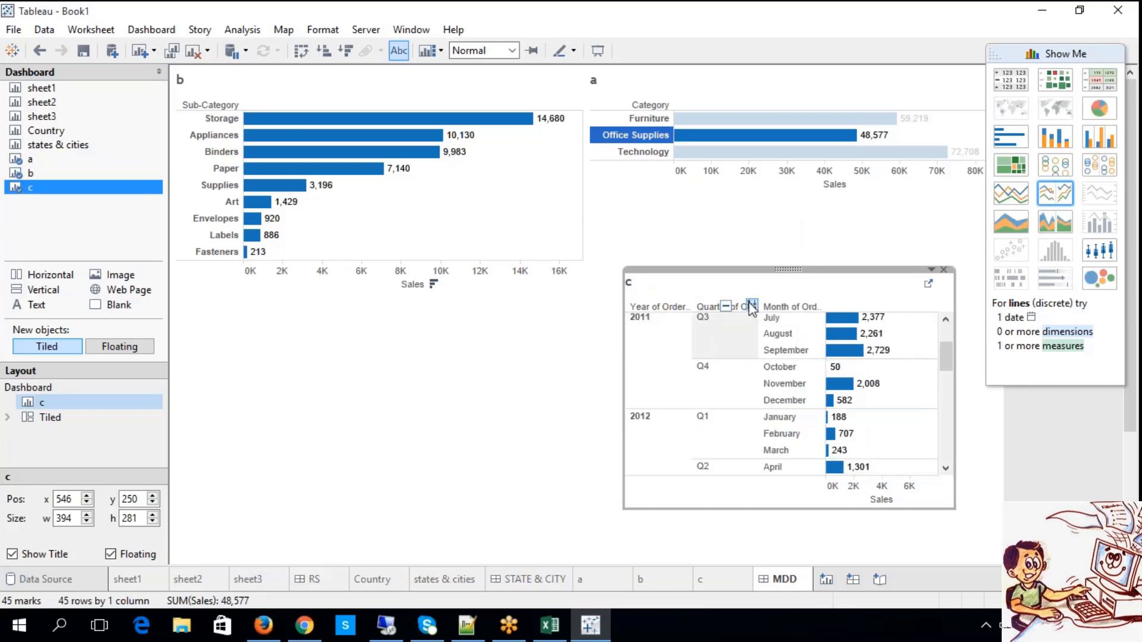
pyautogui.click(779, 333)
pyautogui.click(785, 369)
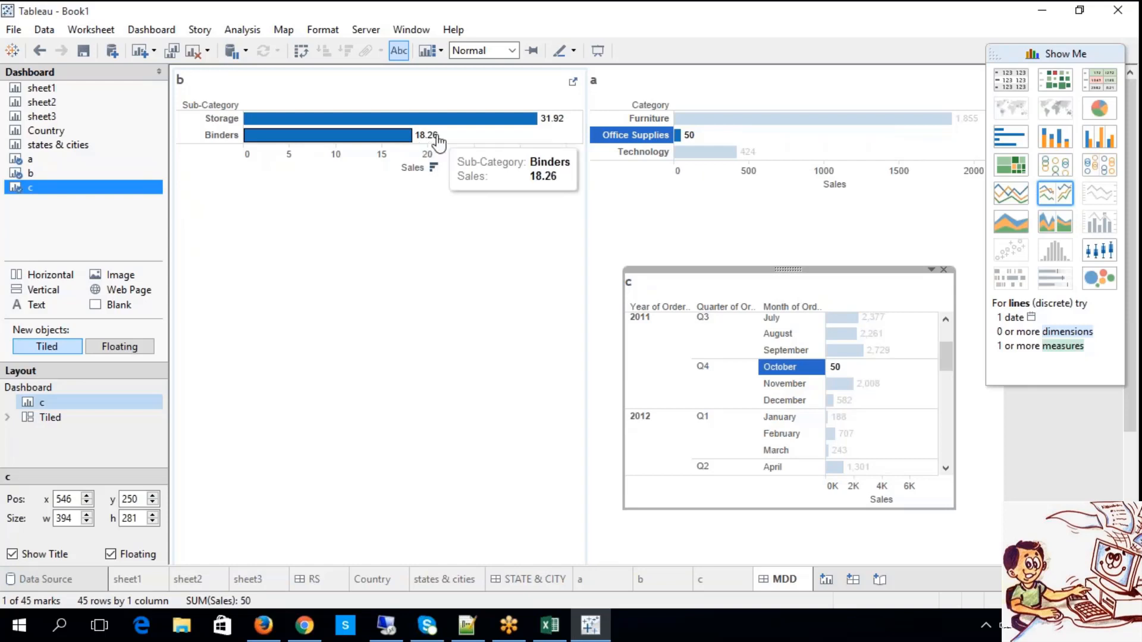
pyautogui.moveTo(542, 125)
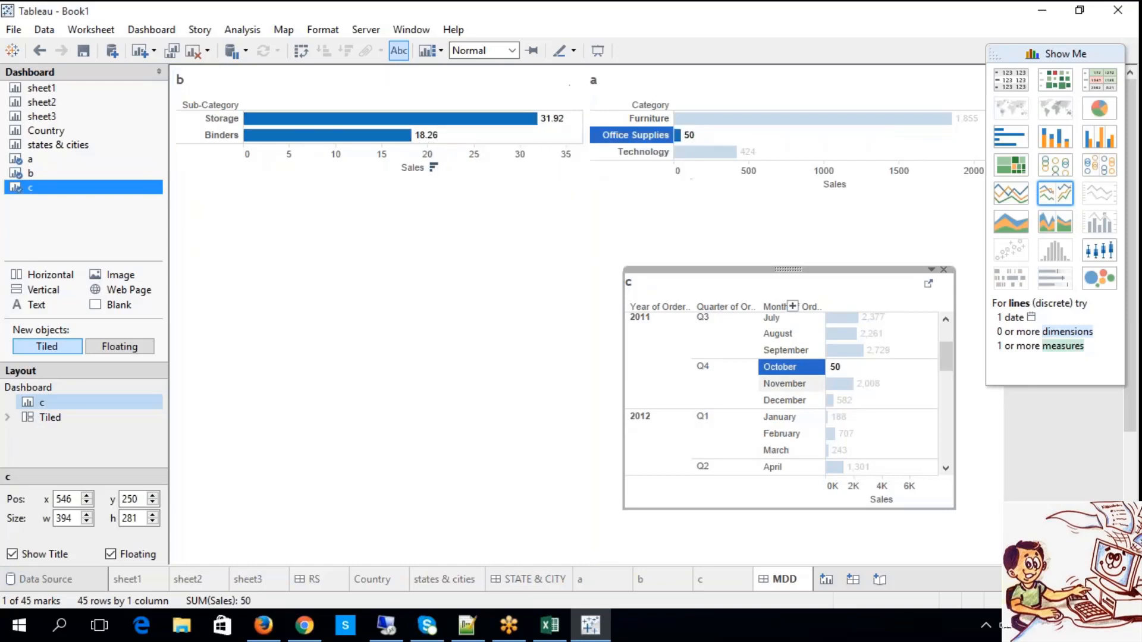
pyautogui.click(783, 404)
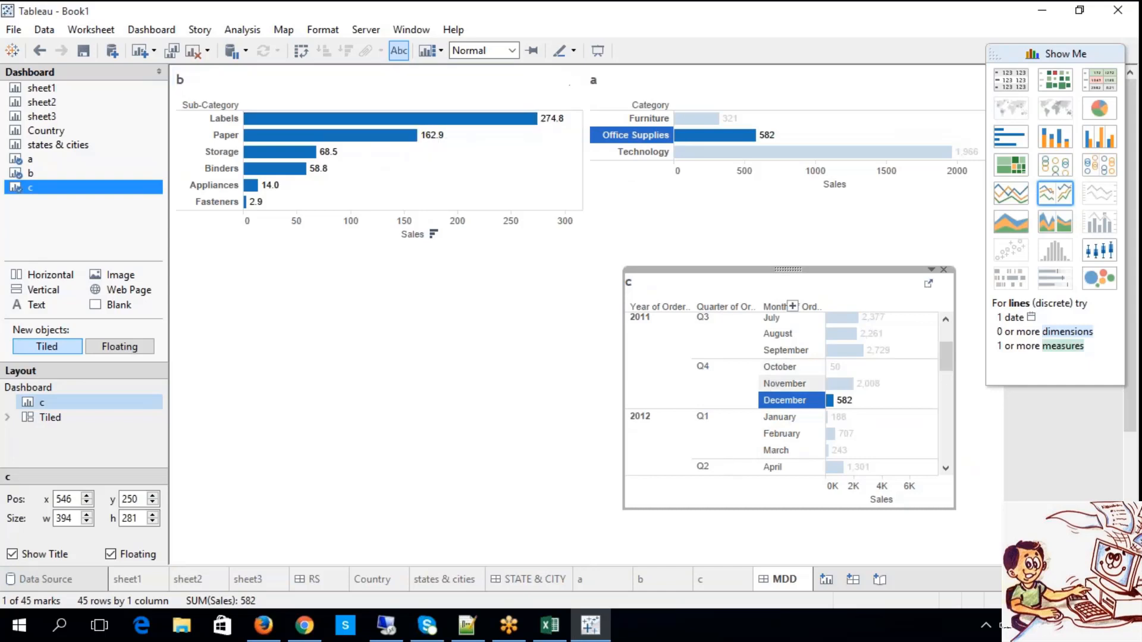
pyautogui.click(767, 355)
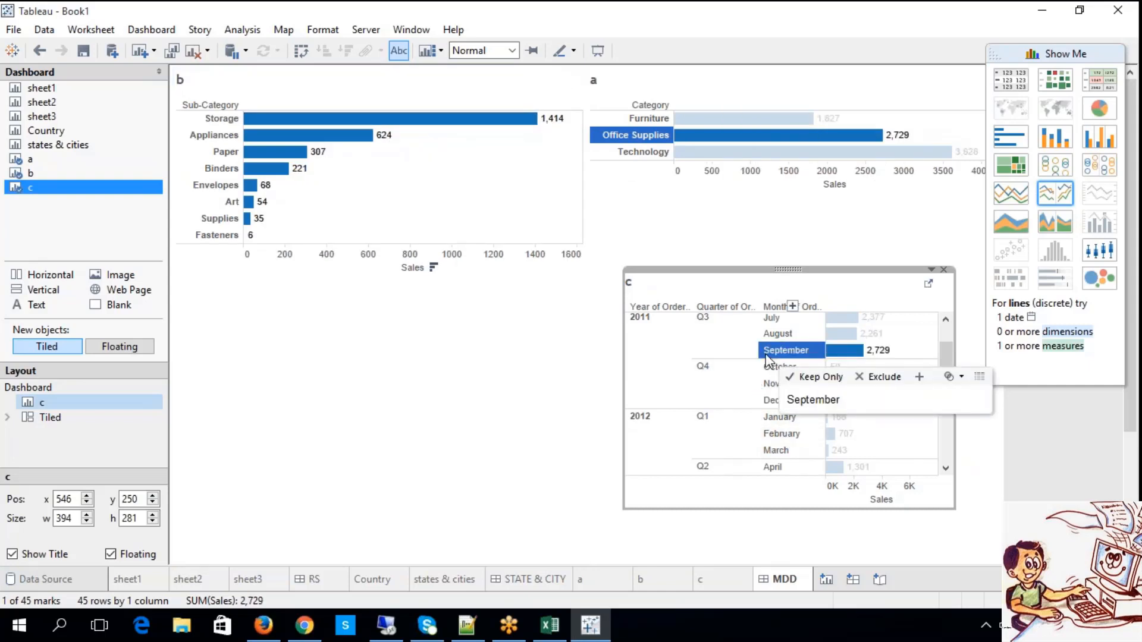
# Switch to the Excel notes and review the description under Multi Master Detail Dashboards in row 428.
pyautogui.click(549, 624)
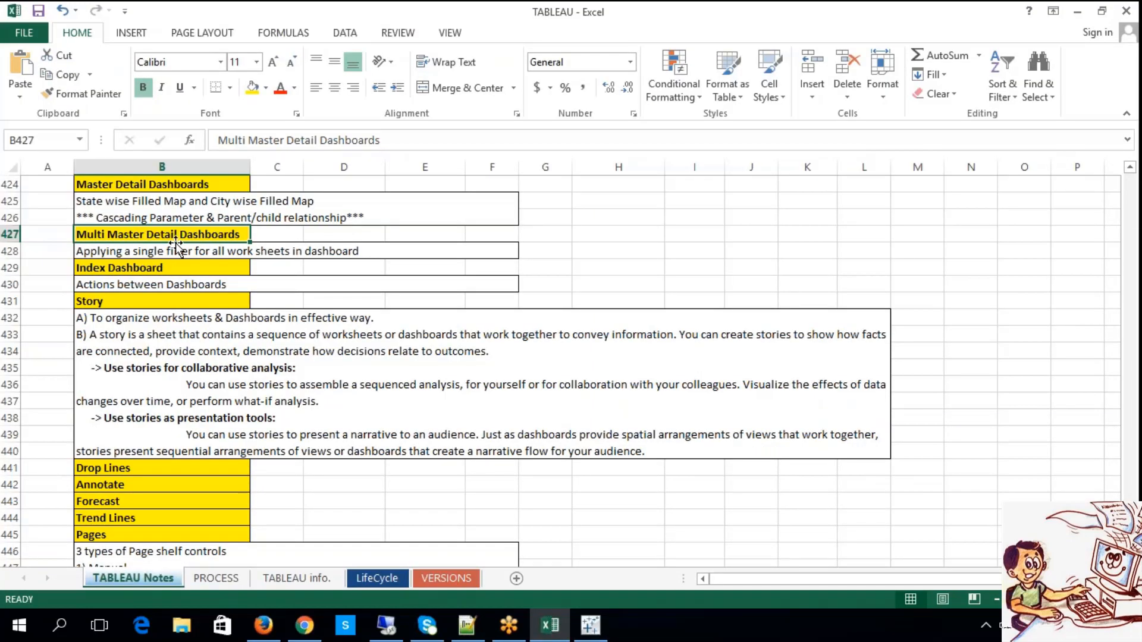
pyautogui.doubleClick(138, 251)
pyautogui.moveTo(138, 251); pyautogui.dragTo(321, 251)
pyautogui.click(694, 251)
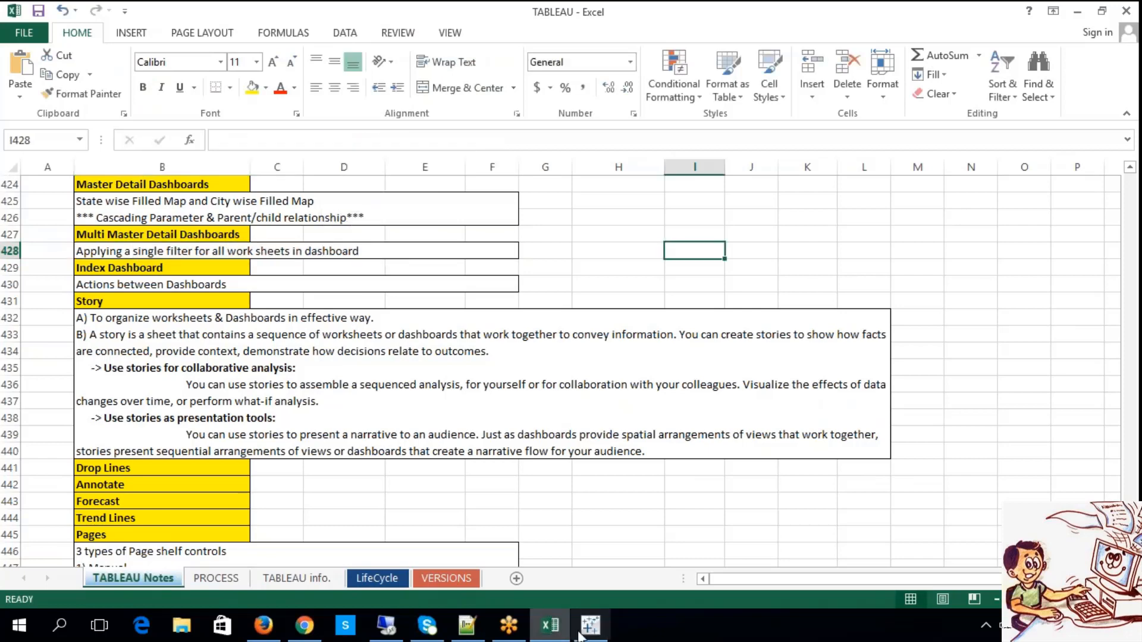
# Switch back to Tableau and filter the dashboard by 2011 Q4 in sheet c.
pyautogui.click(590, 625)
pyautogui.click(729, 387)
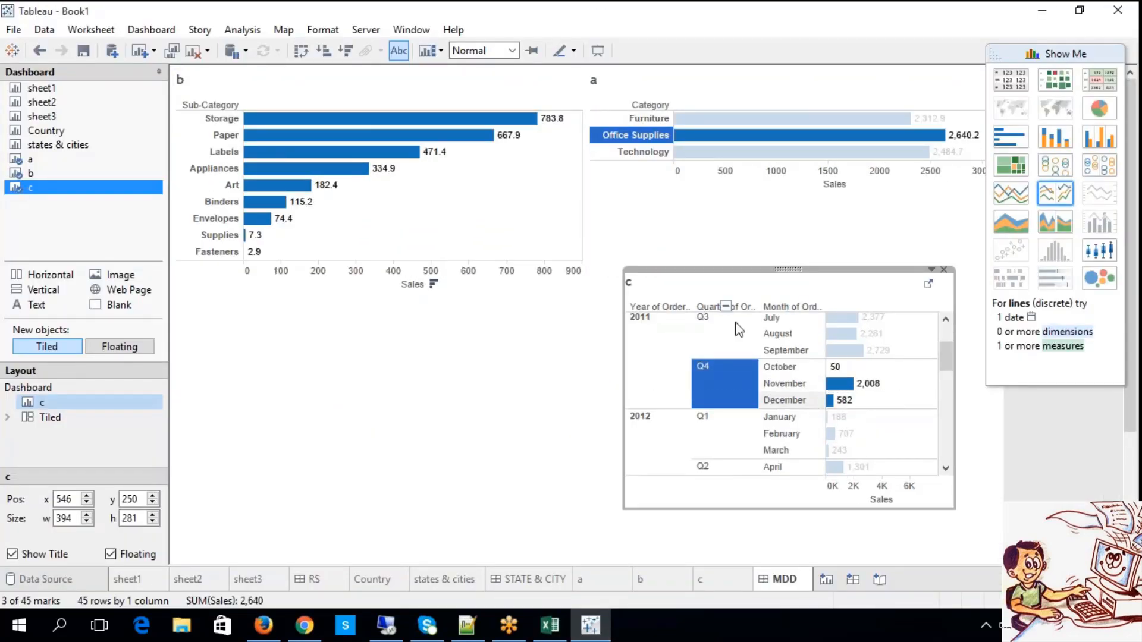
# Filter the dashboard by February 2012 in sheet c and compare it with the Multi Master Detail Dashboards note in Excel.
pyautogui.click(779, 433)
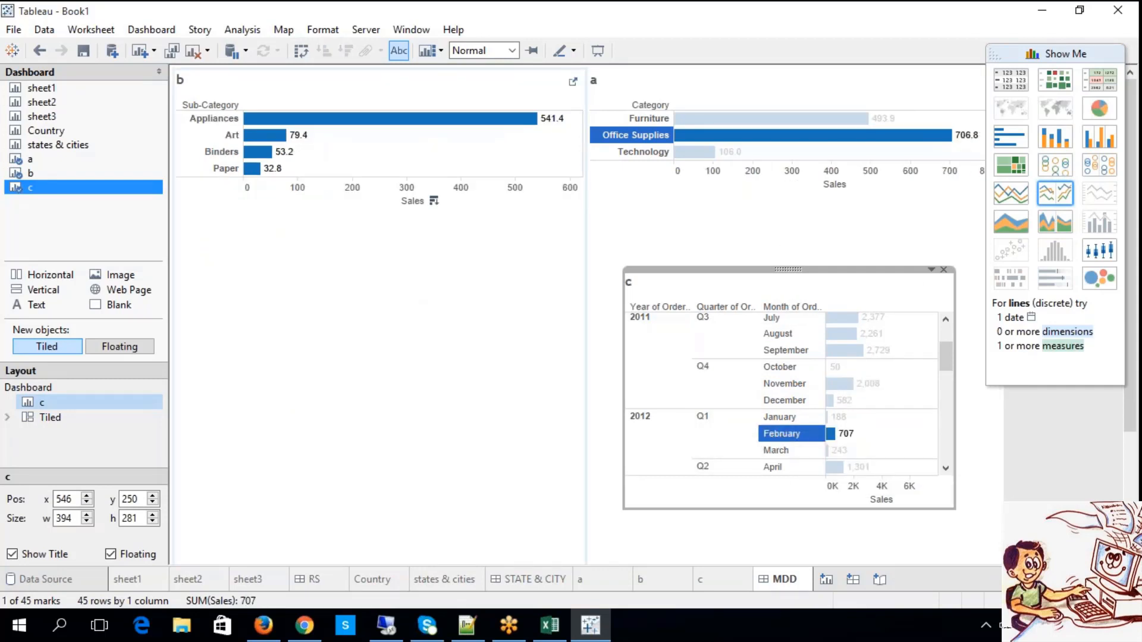
pyautogui.click(548, 625)
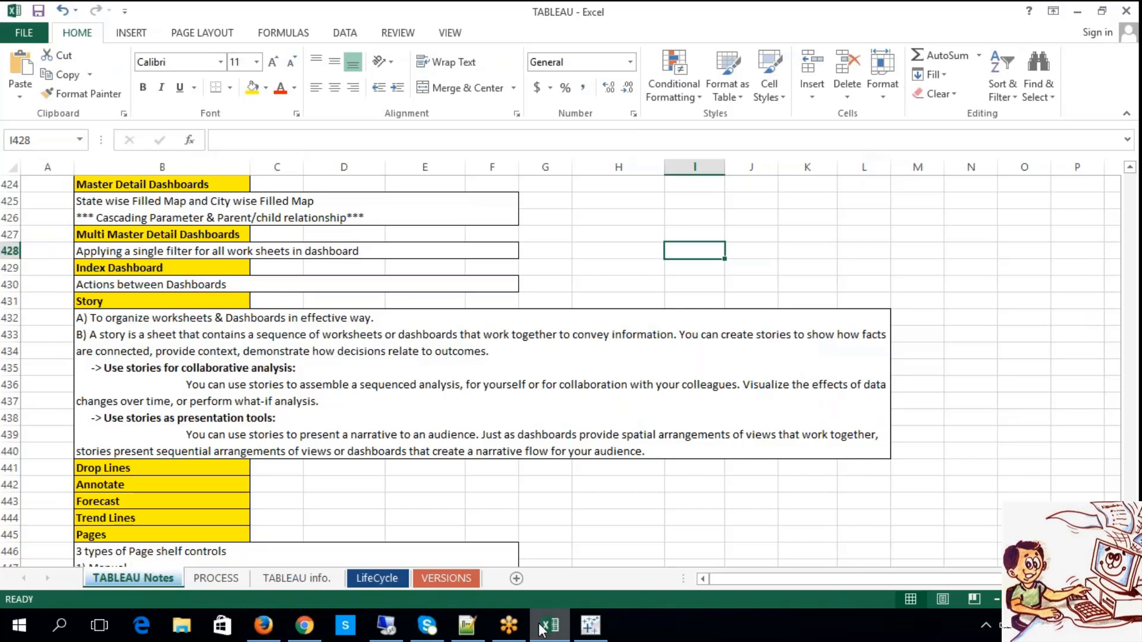
pyautogui.click(540, 626)
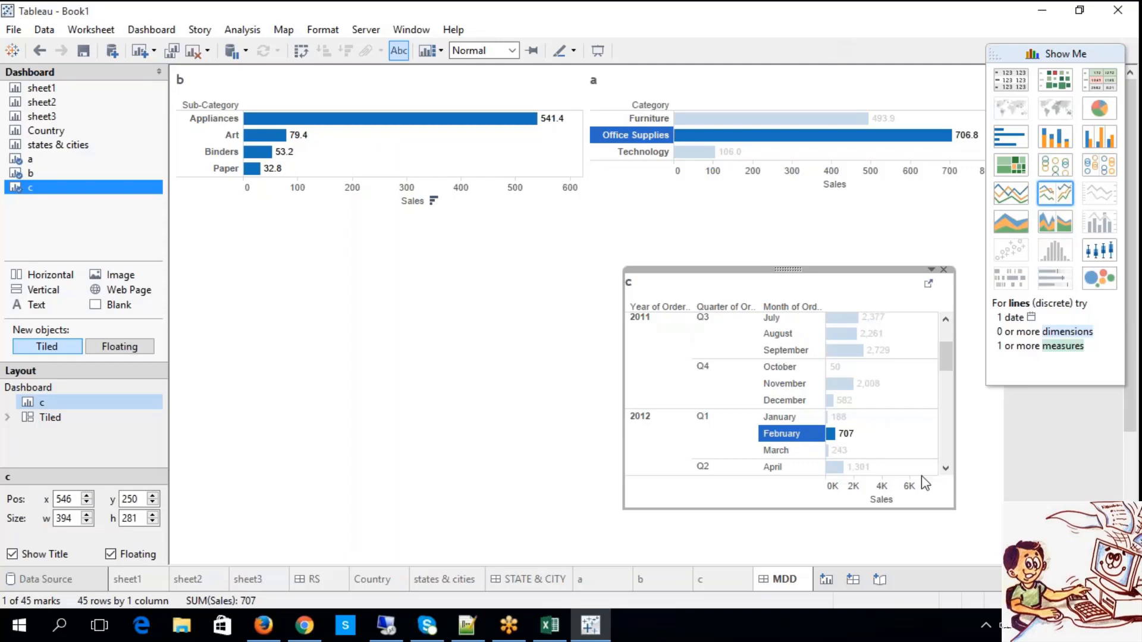
# Switch to the Excel notes and highlight the Index Dashboard heading in row 429.
pyautogui.click(550, 625)
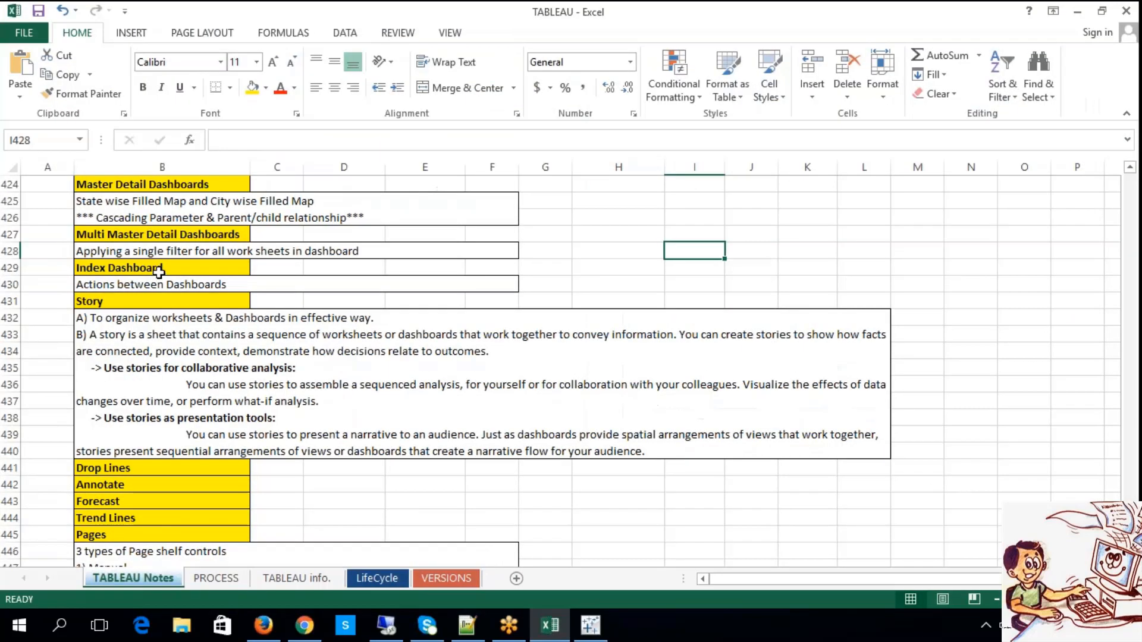
pyautogui.click(158, 269)
pyautogui.doubleClick(189, 268)
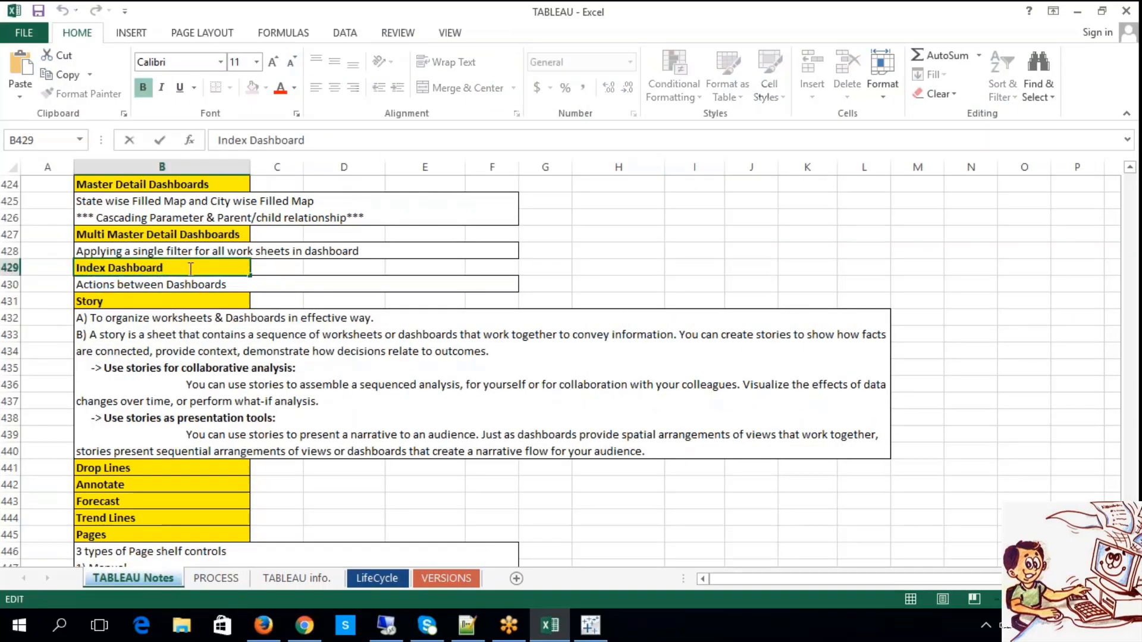
pyautogui.moveTo(189, 268); pyautogui.dragTo(52, 260)
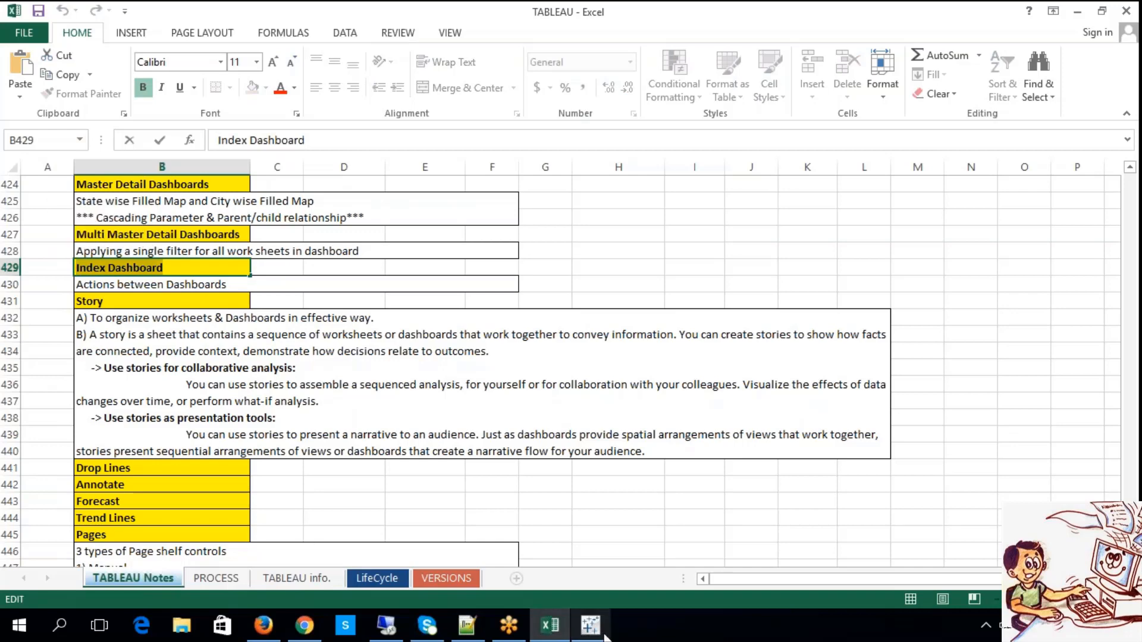
# Switch back to Tableau, collapse sheet c from months to quarters, and test the Paper and Labels bars in sheet b.
pyautogui.click(592, 625)
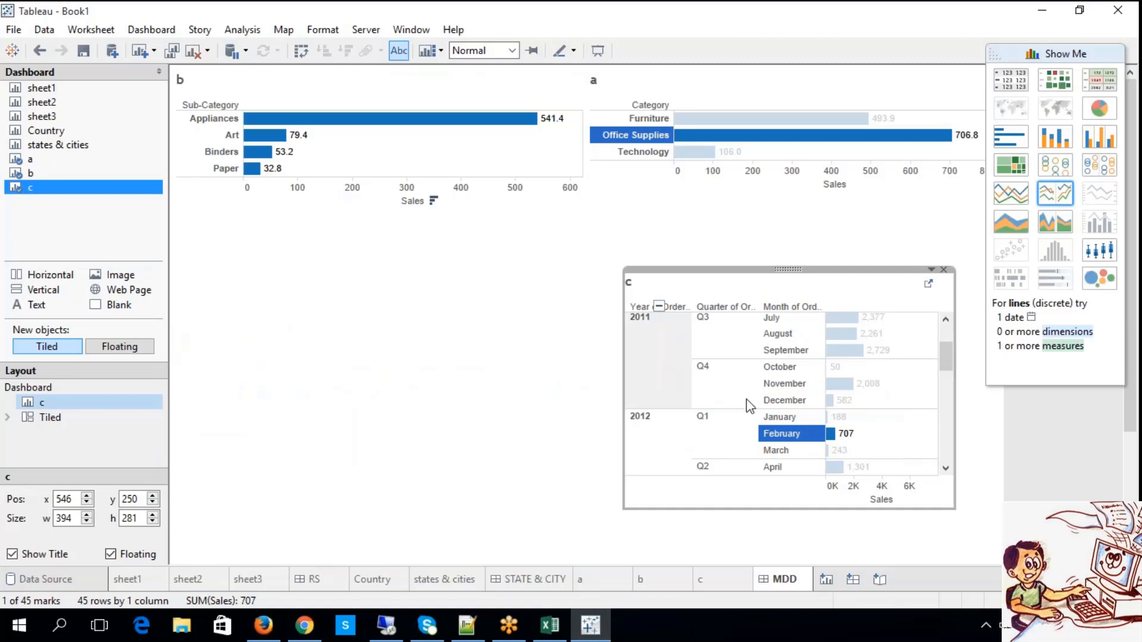
pyautogui.click(726, 307)
pyautogui.click(341, 365)
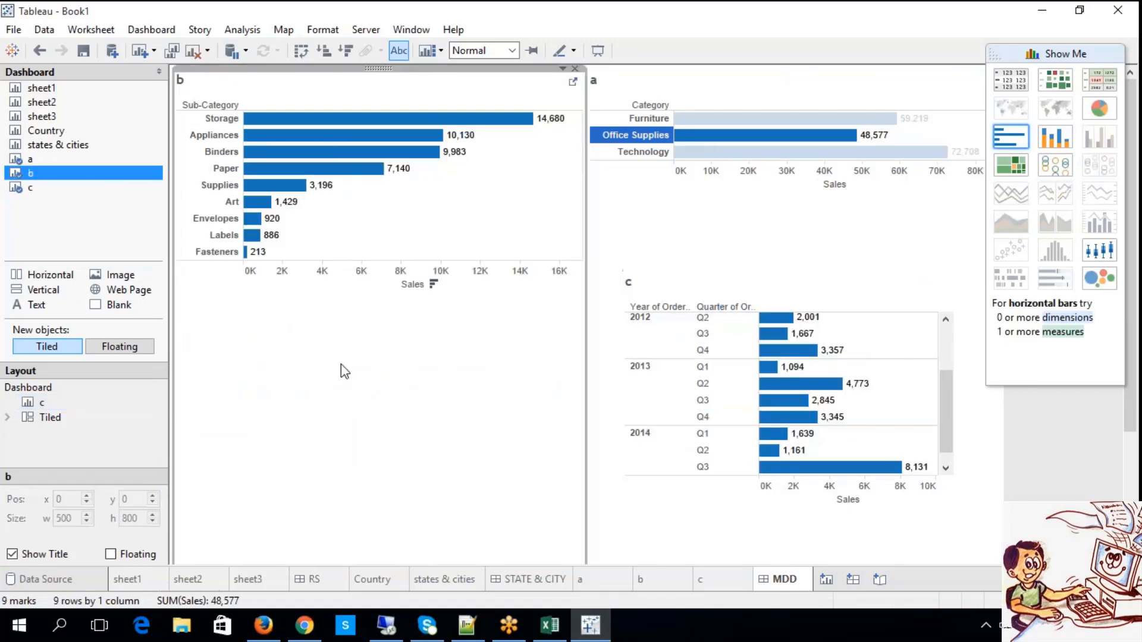
pyautogui.click(290, 171)
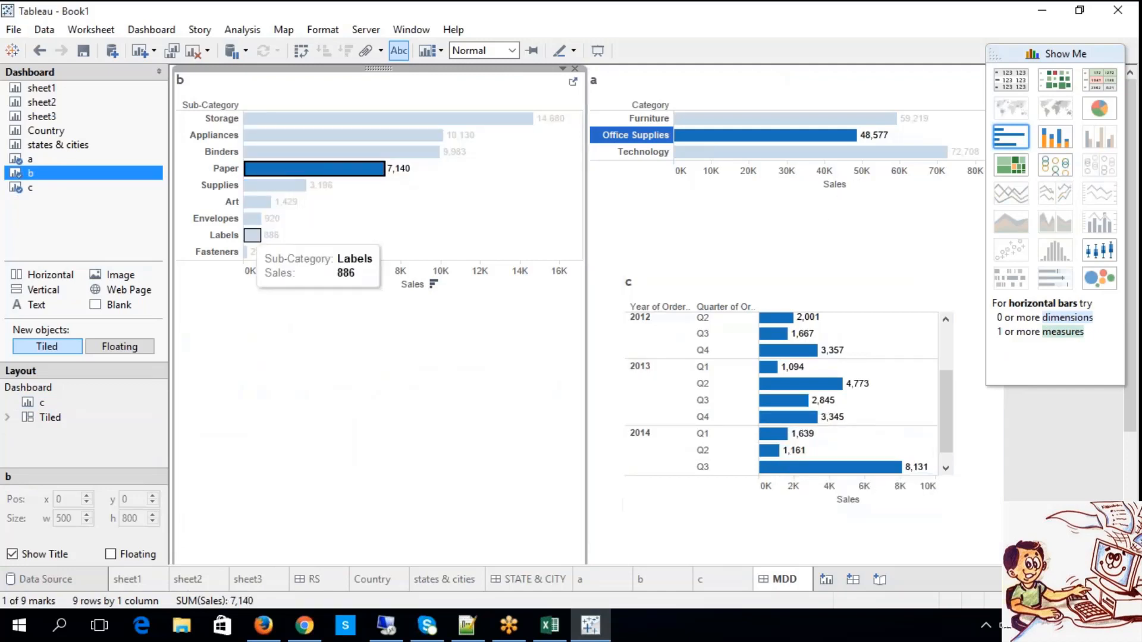
pyautogui.click(252, 235)
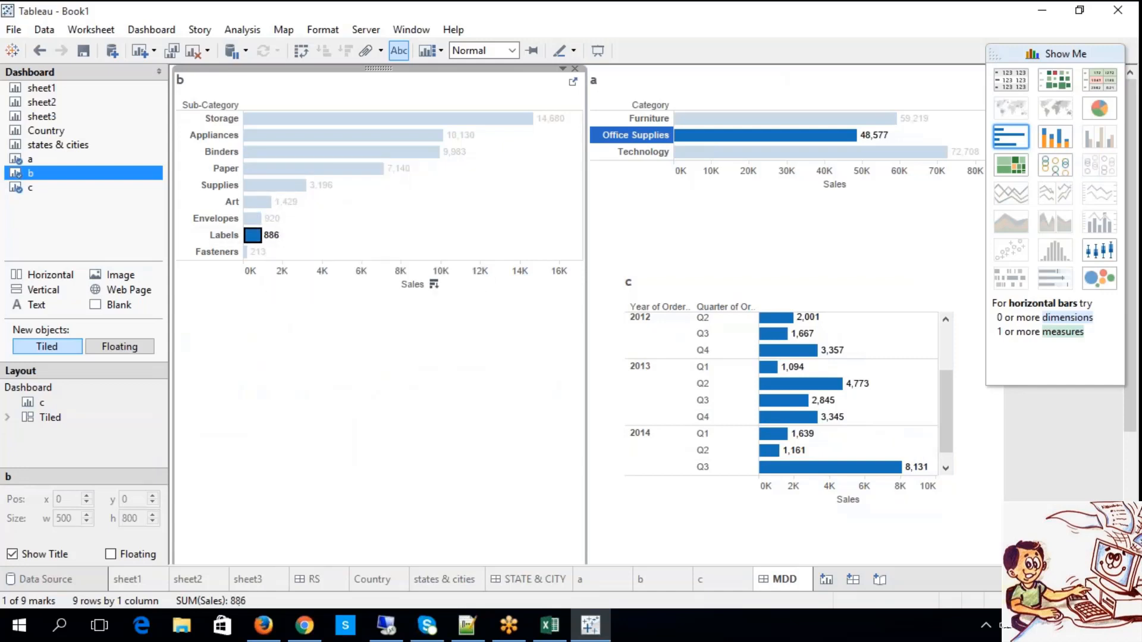
# Filter the dashboard by 2012 and then 2013 Q3 in sheet c, and test the Paper bar in sheet b before clearing it.
pyautogui.click(640, 317)
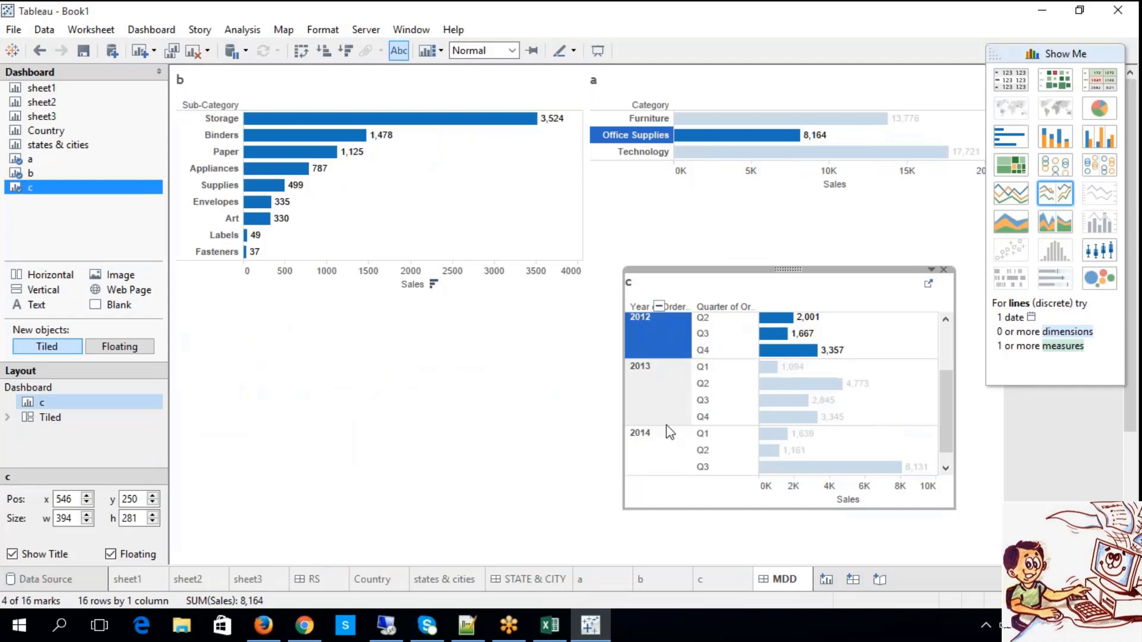
pyautogui.click(702, 401)
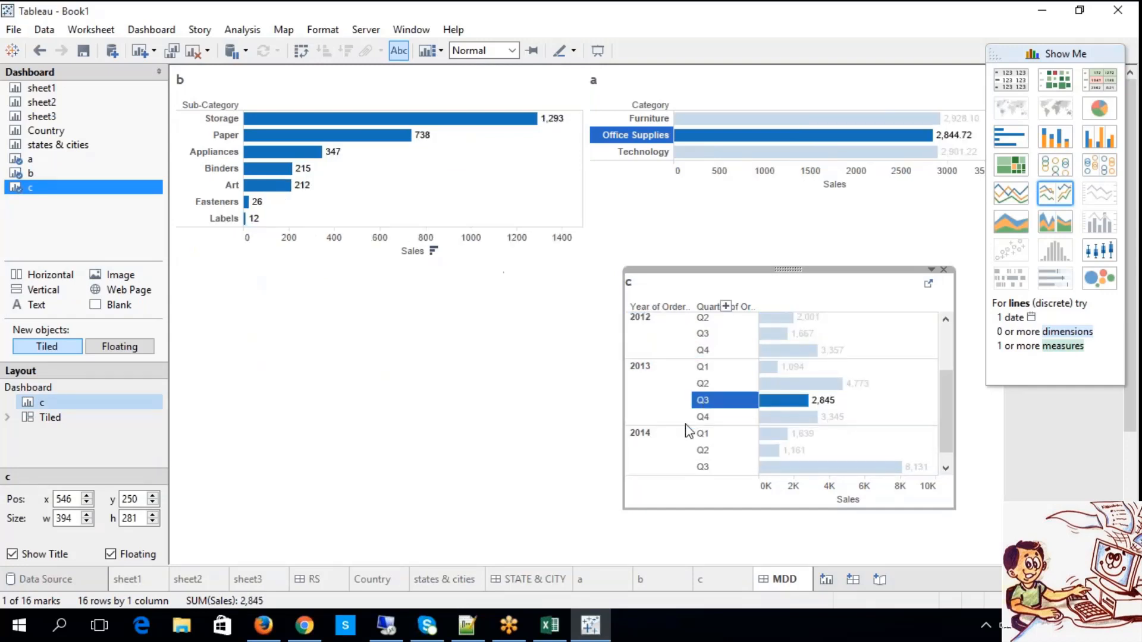
pyautogui.moveTo(774, 351)
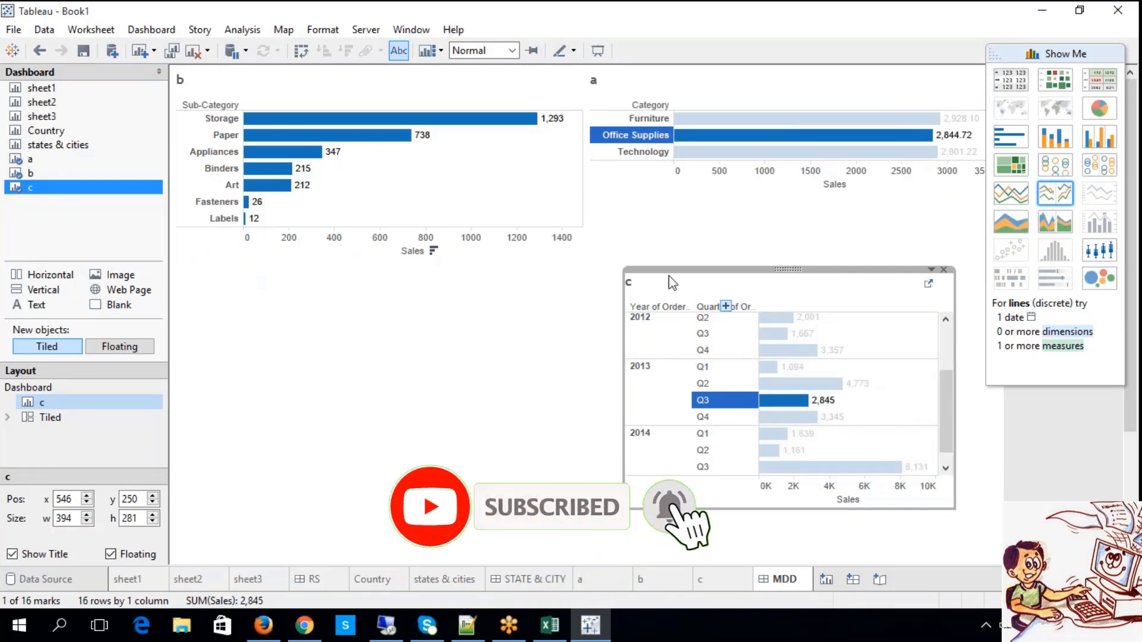
pyautogui.click(418, 361)
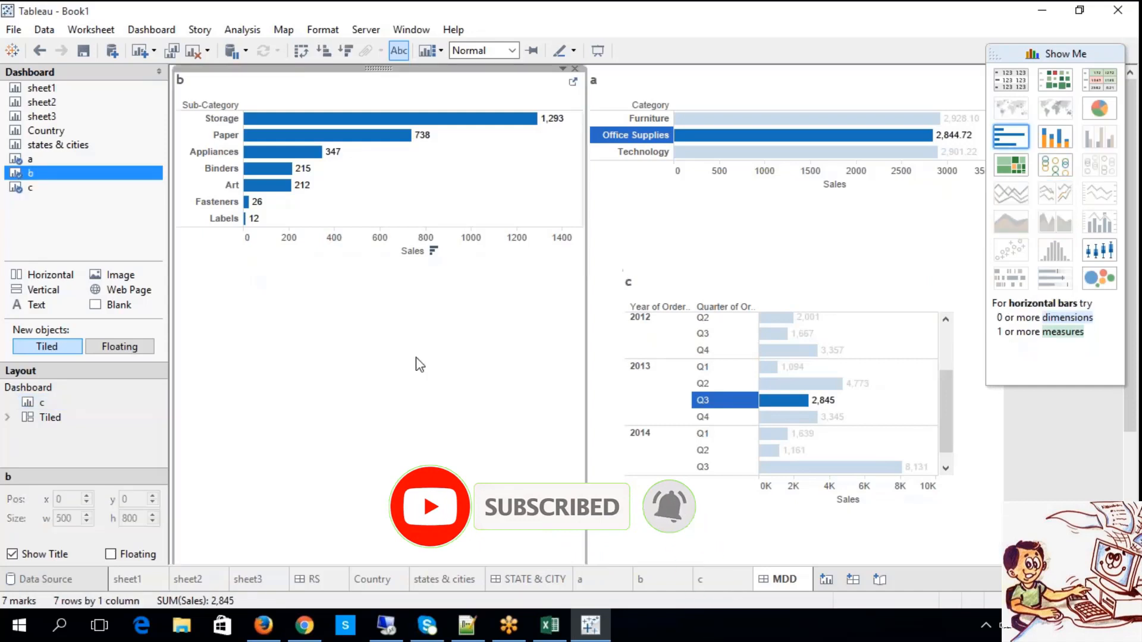
pyautogui.click(345, 137)
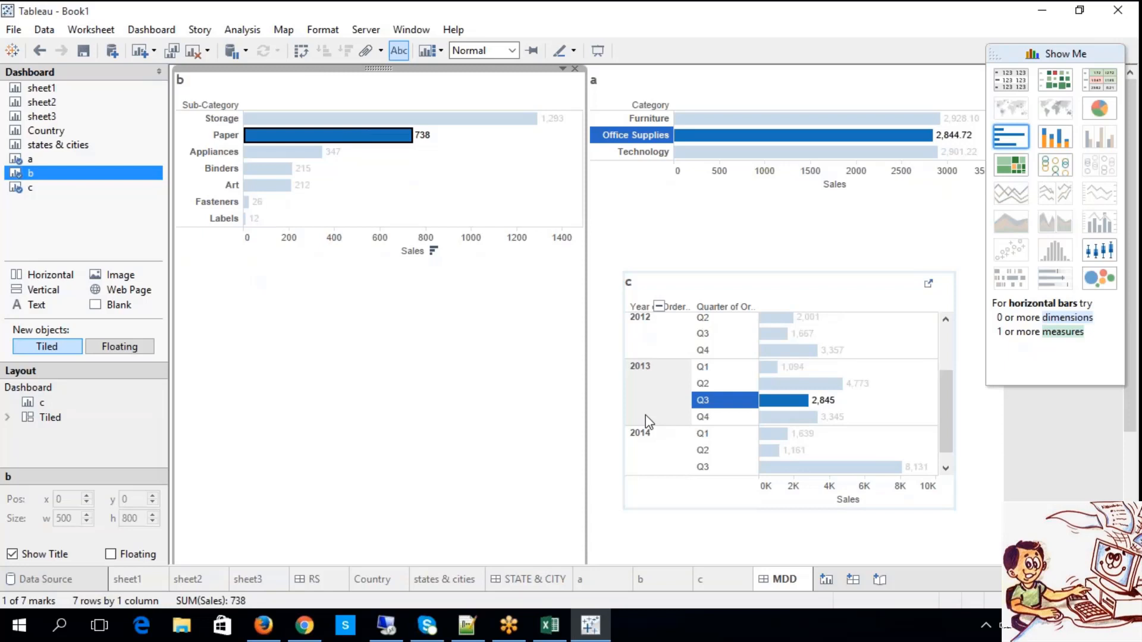
pyautogui.click(473, 439)
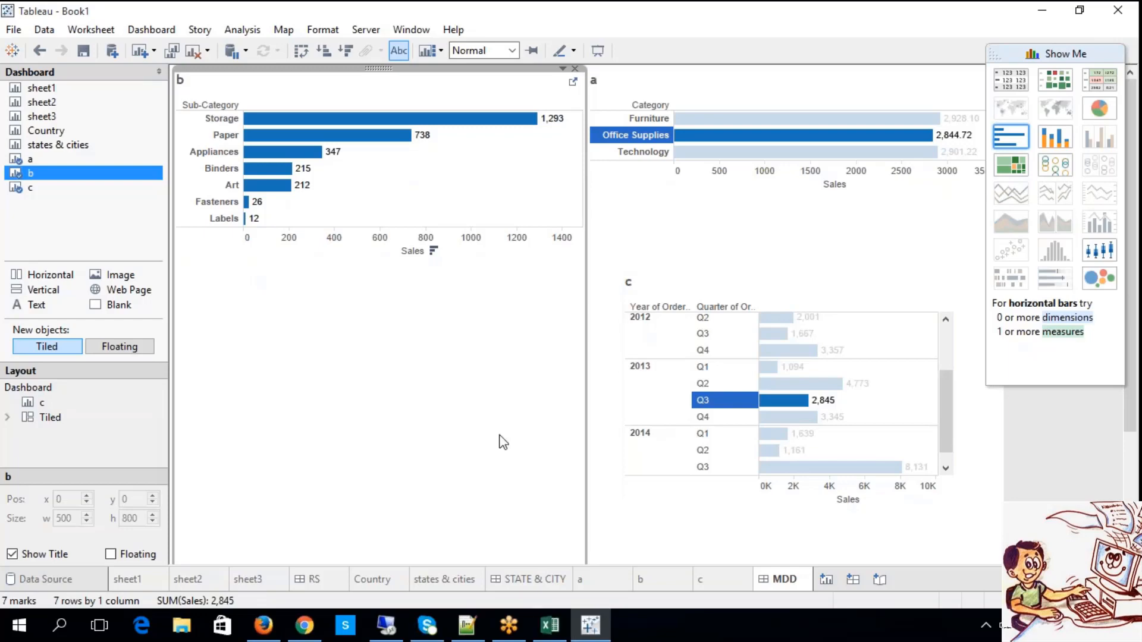
# Switch to the Excel notes and review the Index Dashboard heading and its Actions between Dashboards description in row 430.
pyautogui.click(550, 624)
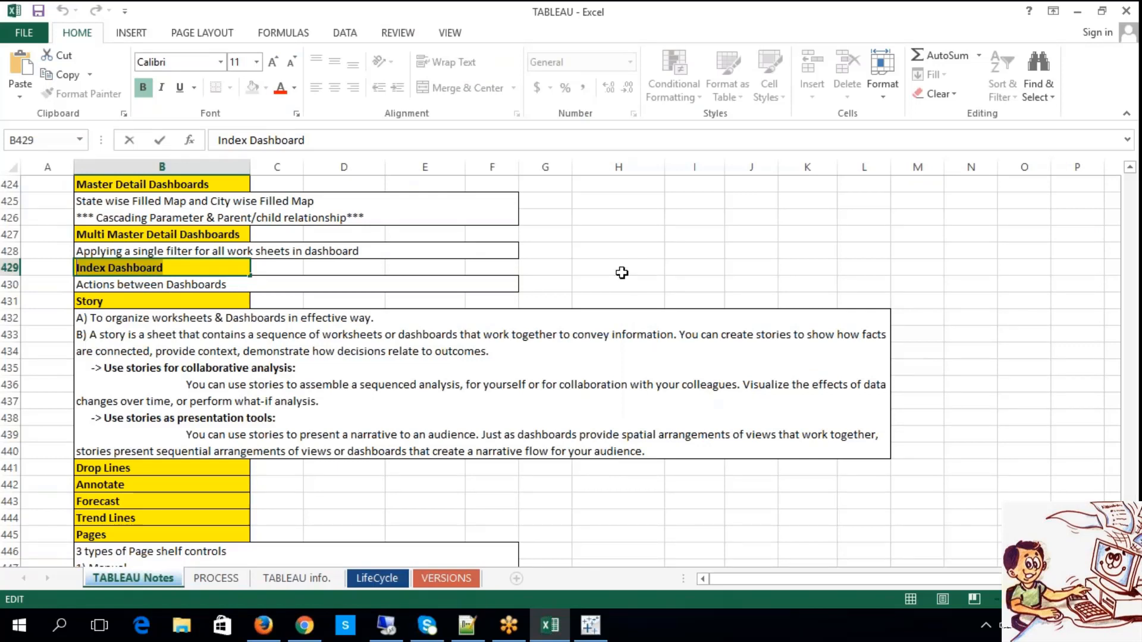
pyautogui.click(618, 274)
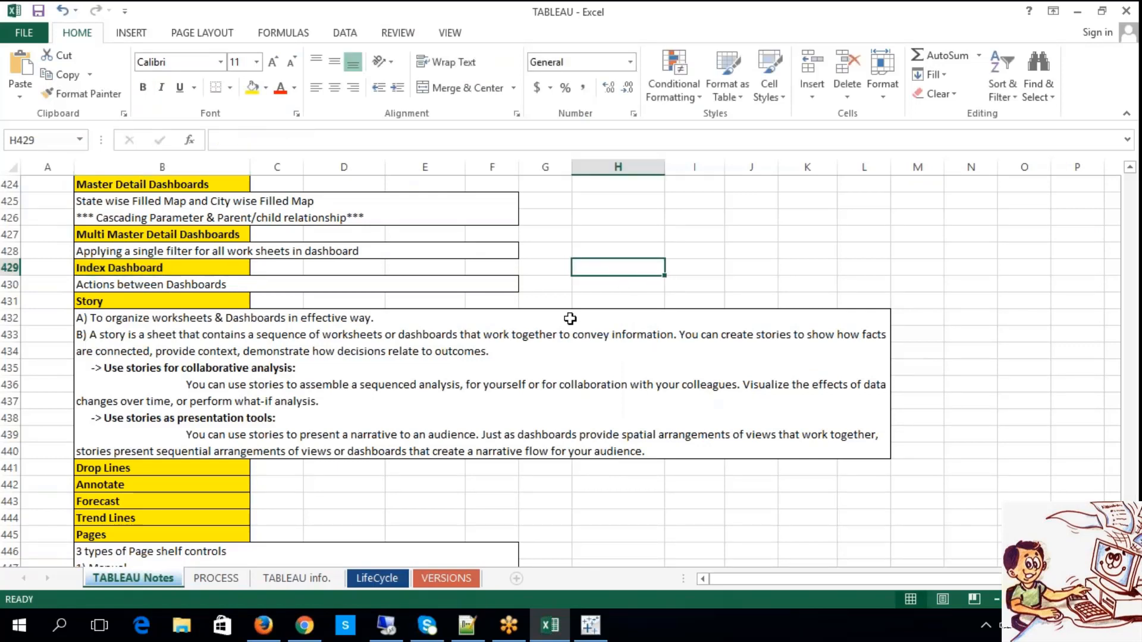
pyautogui.click(215, 275)
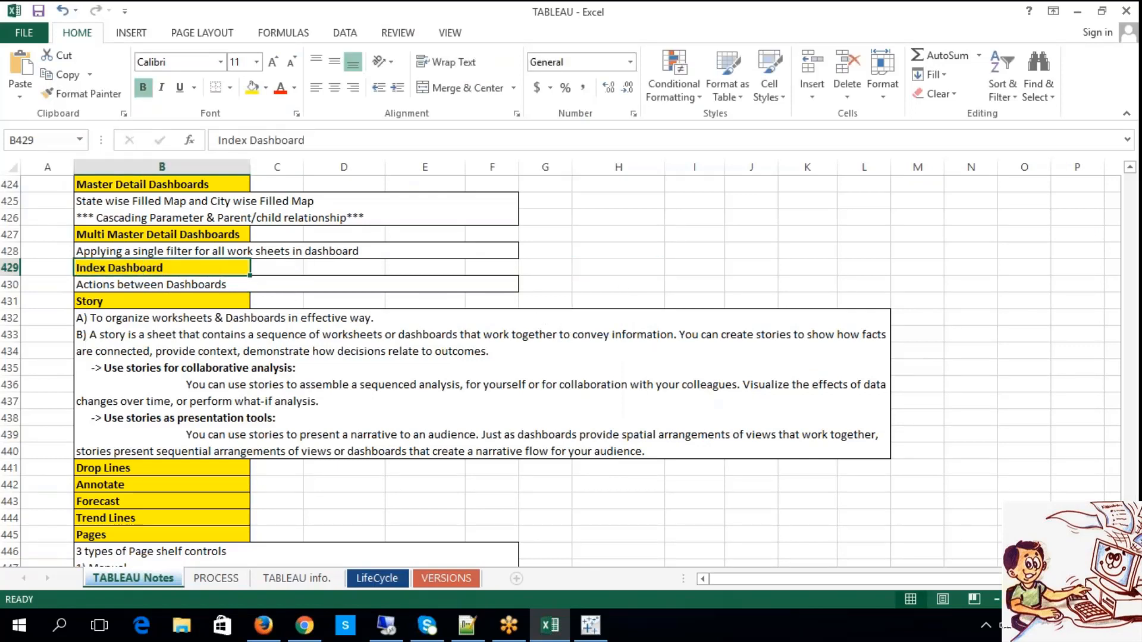
pyautogui.click(599, 249)
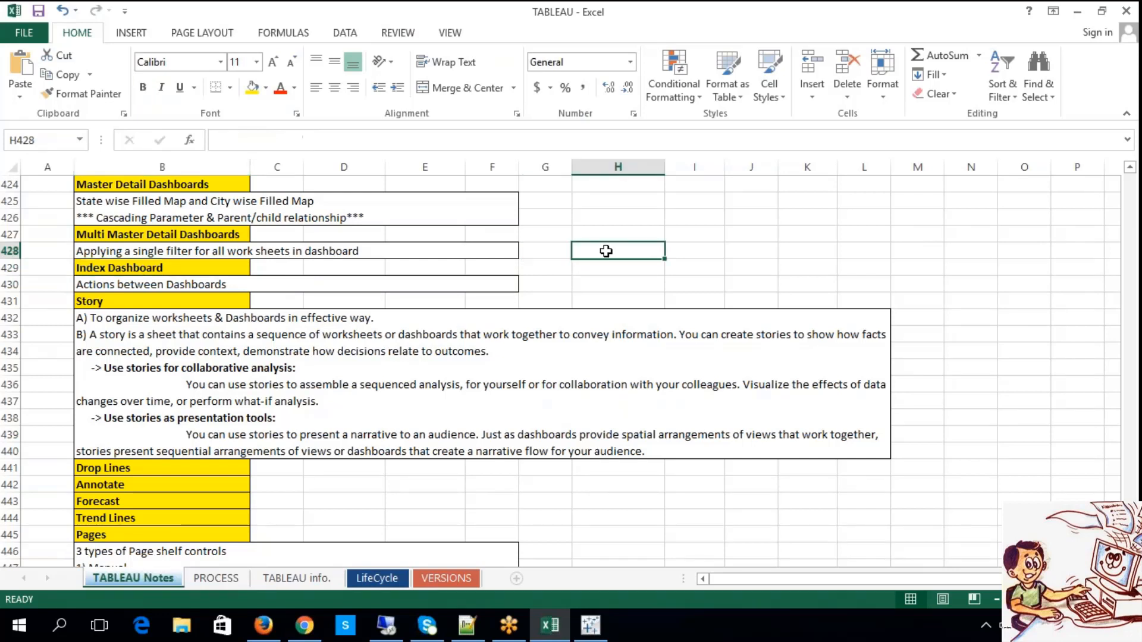
pyautogui.doubleClick(112, 286)
pyautogui.doubleClick(113, 286)
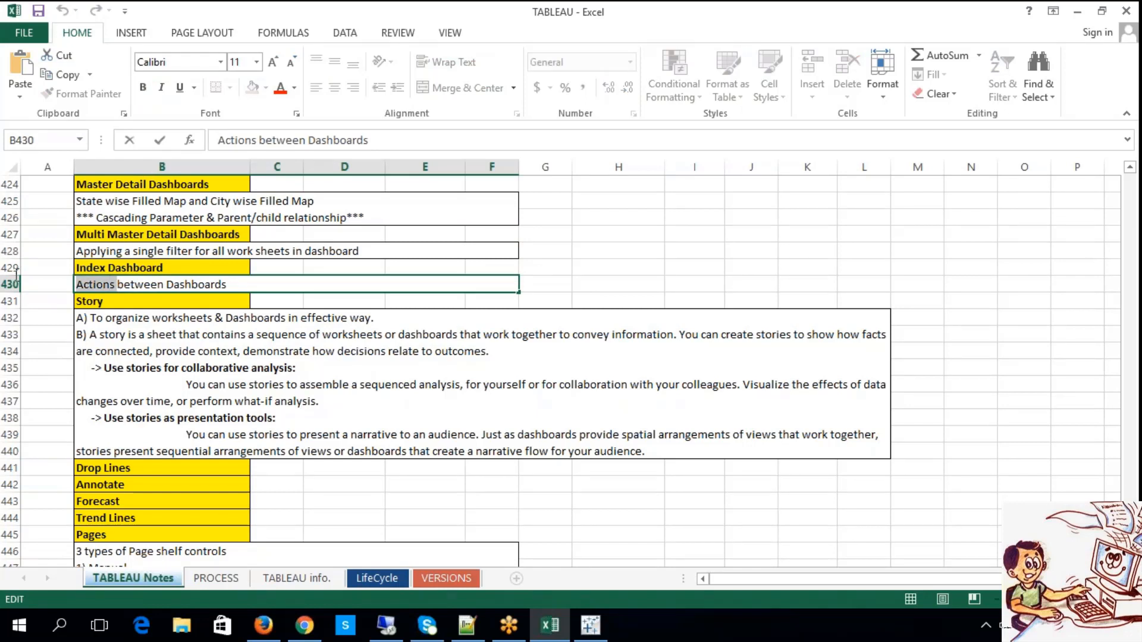
pyautogui.click(612, 246)
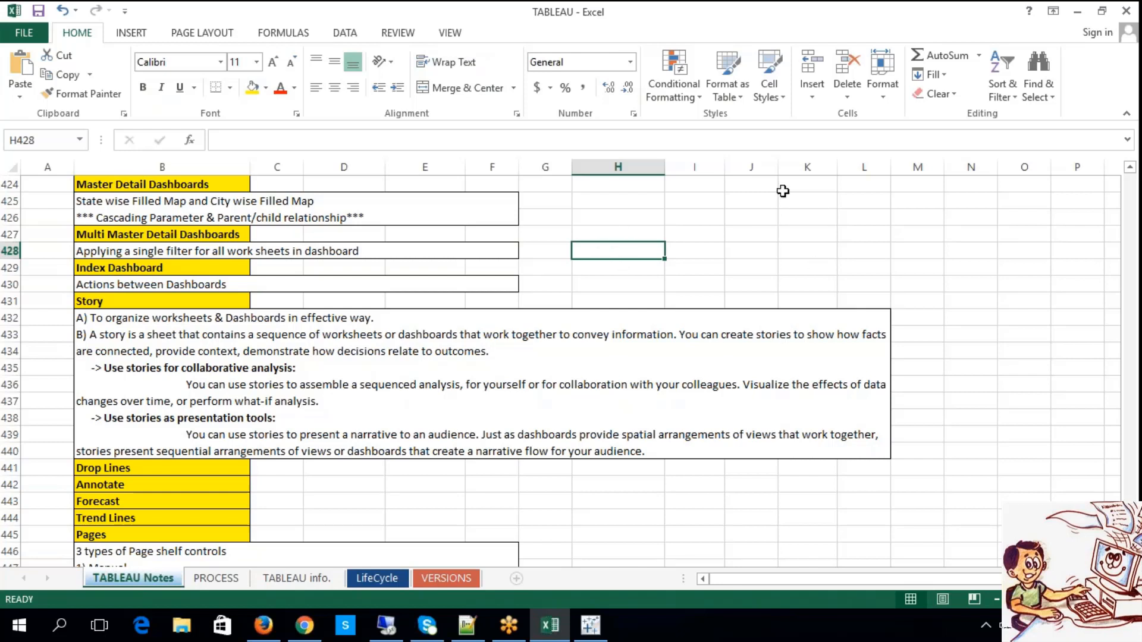
# Switch back to Tableau and add a new worksheet after the MDD dashboard.
pyautogui.click(590, 626)
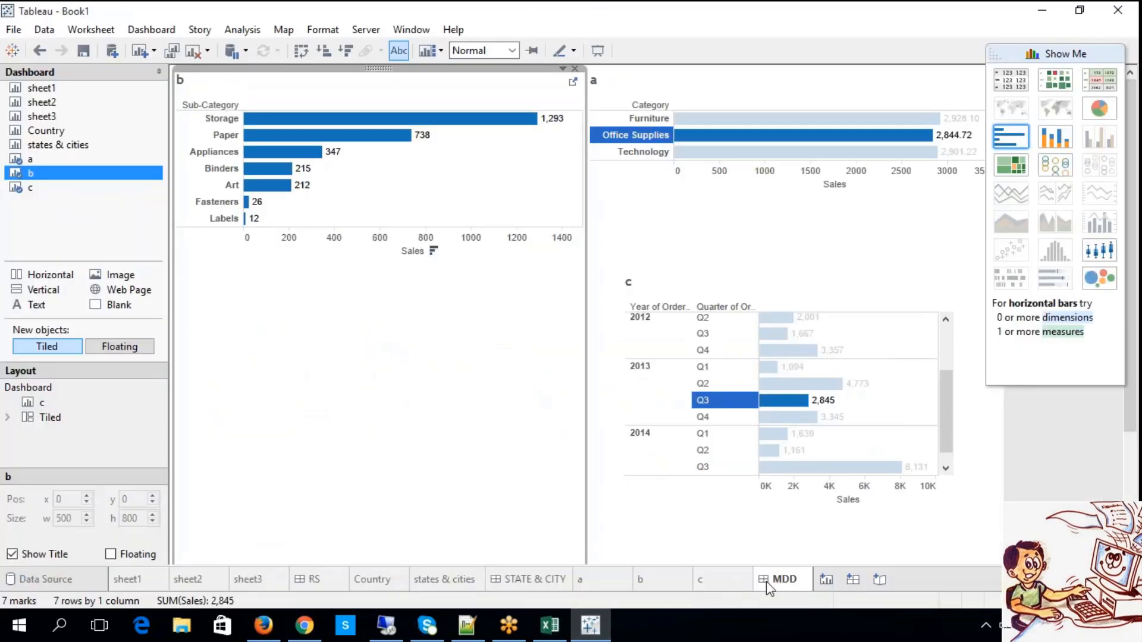
pyautogui.click(826, 579)
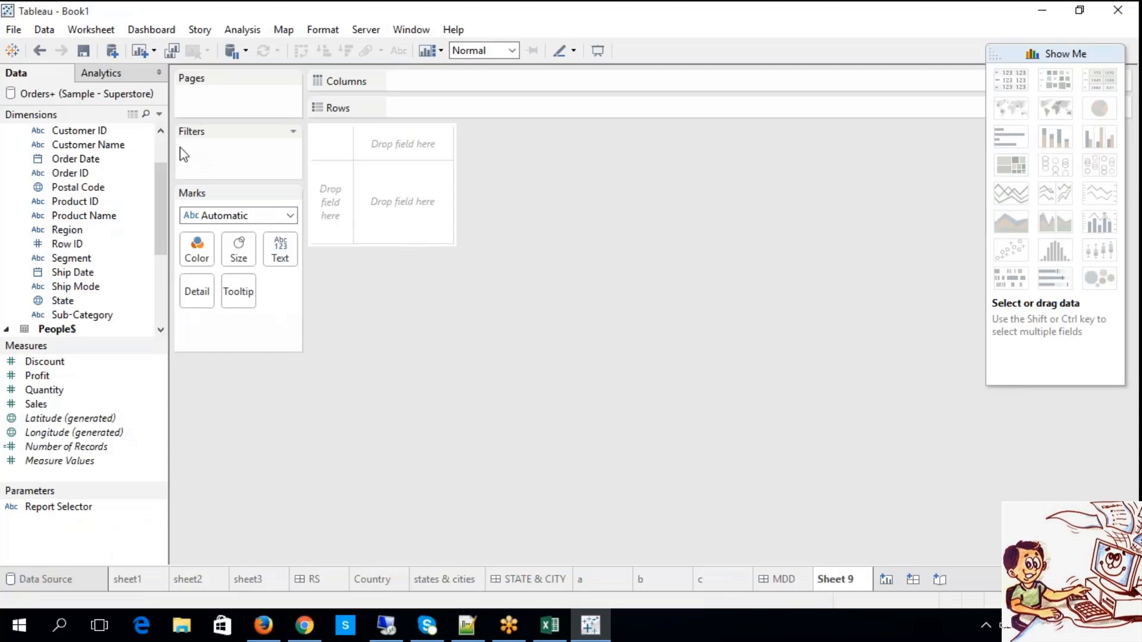
pyautogui.click(161, 140)
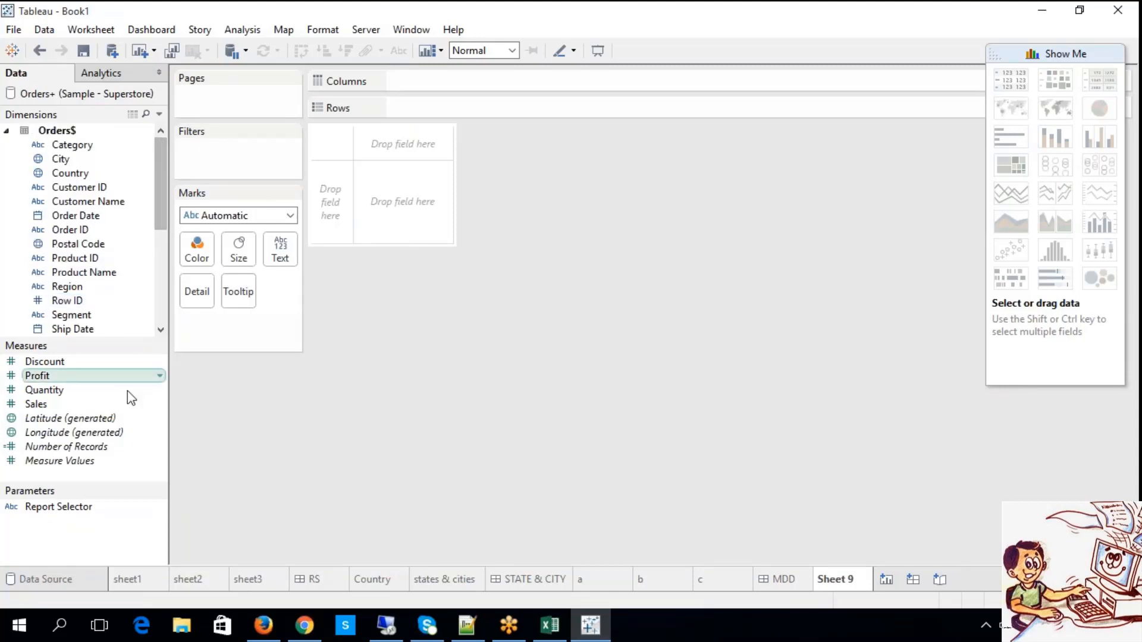
pyautogui.rightClick(96, 531)
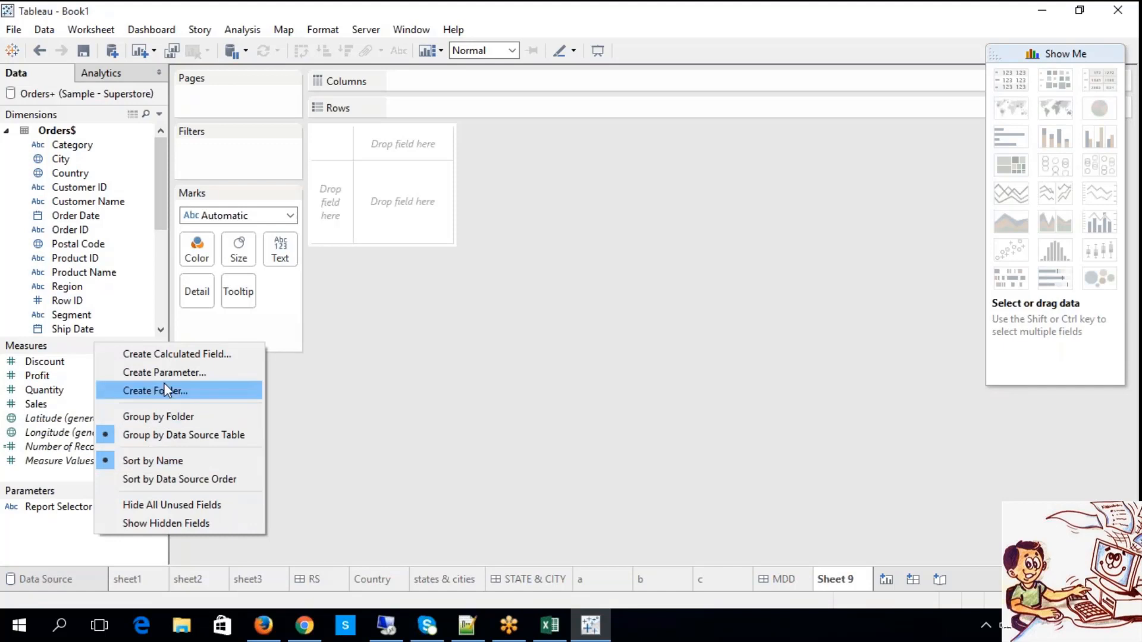
pyautogui.click(163, 315)
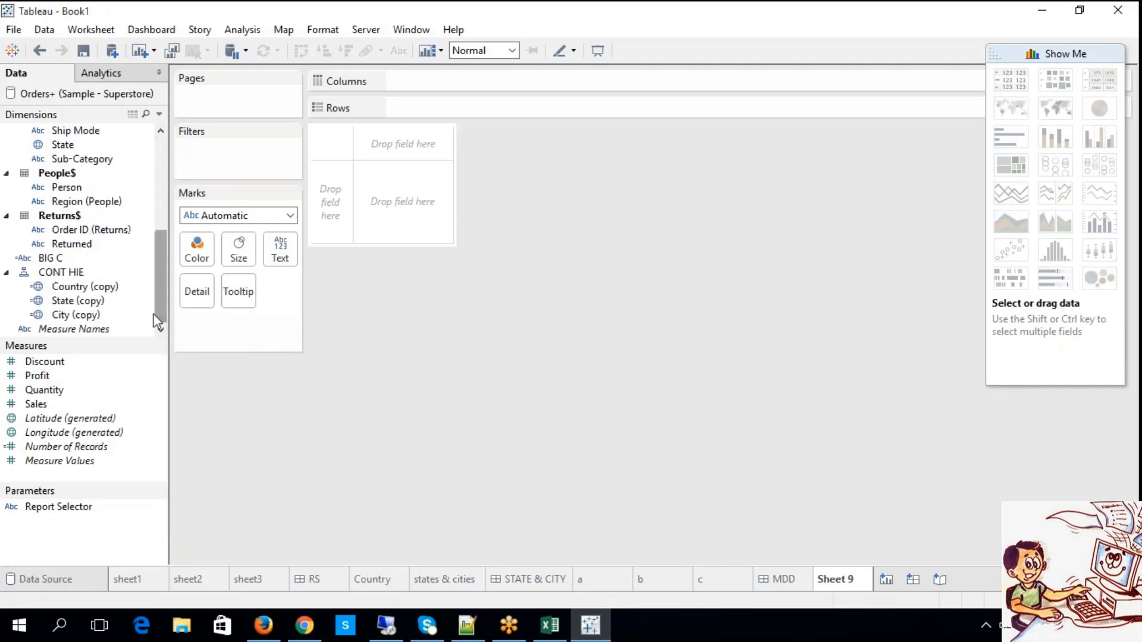
# Start a new calculated field on the blank worksheet and name it with a person's first name.
pyautogui.click(253, 31)
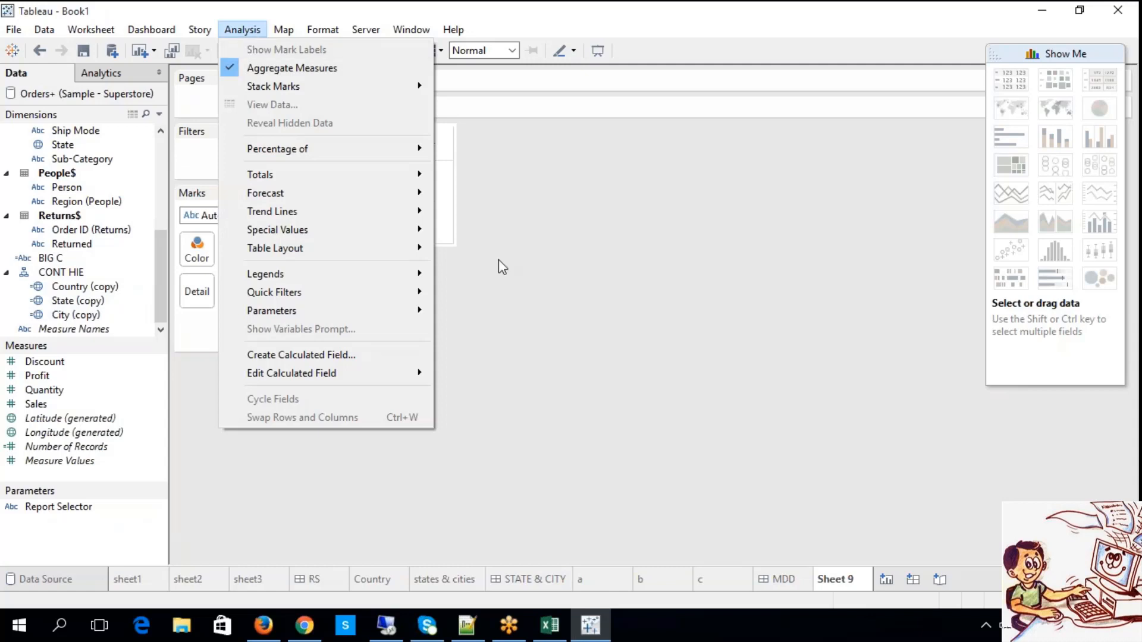
pyautogui.click(528, 263)
pyautogui.click(242, 30)
pyautogui.click(313, 355)
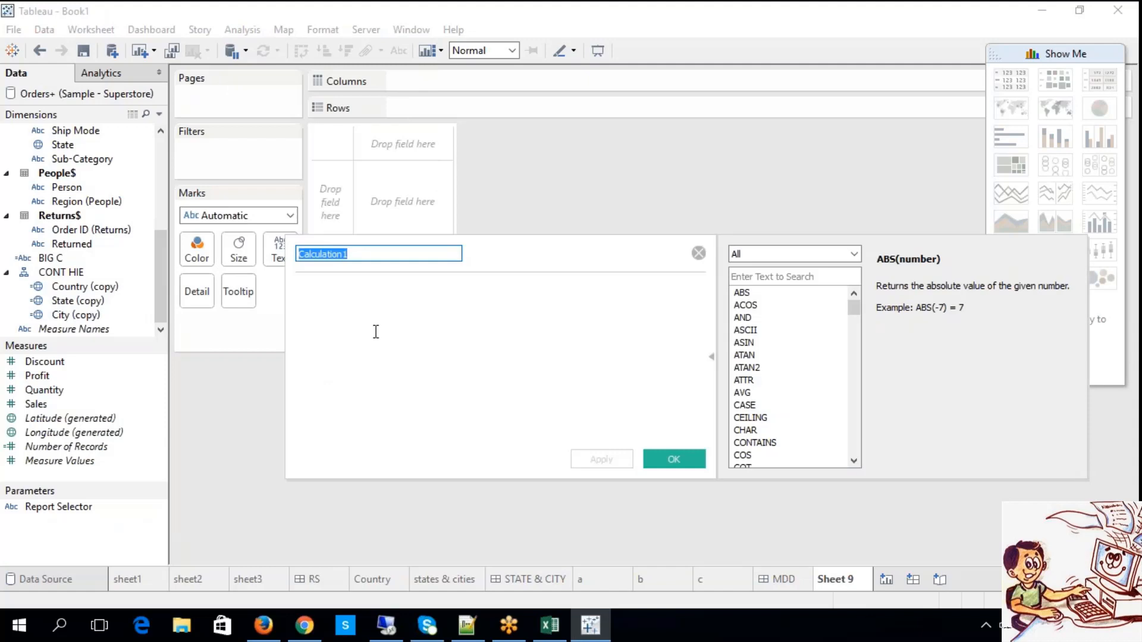
pyautogui.write('BI')
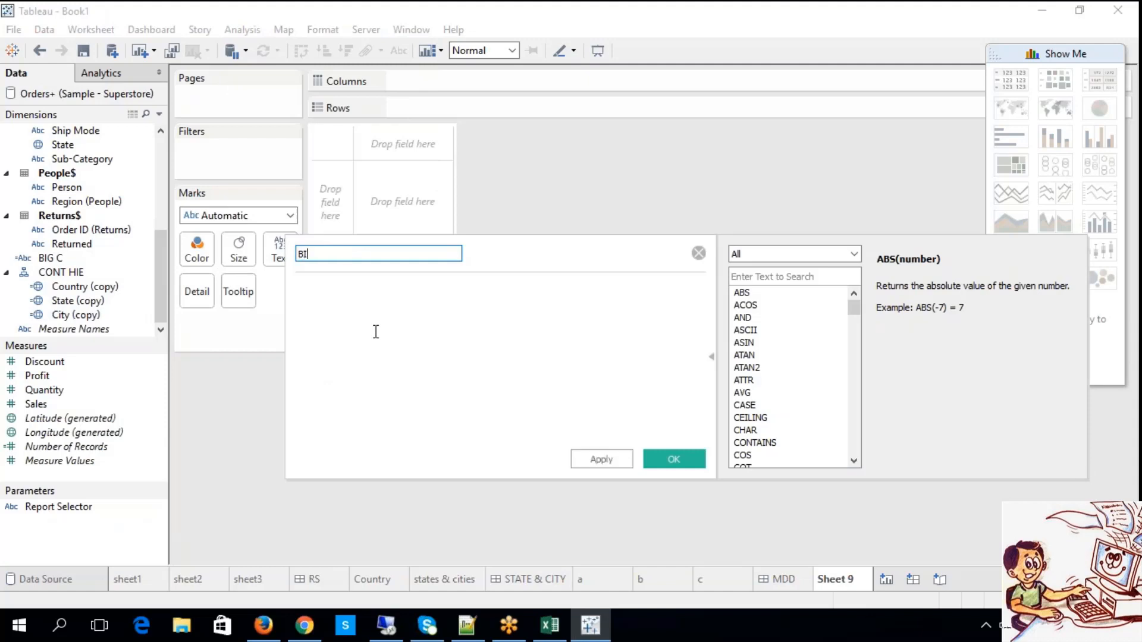
pyautogui.press('BackSpace')
pyautogui.press('BackSpace')
pyautogui.write('GANESH')
pyautogui.click(376, 332)
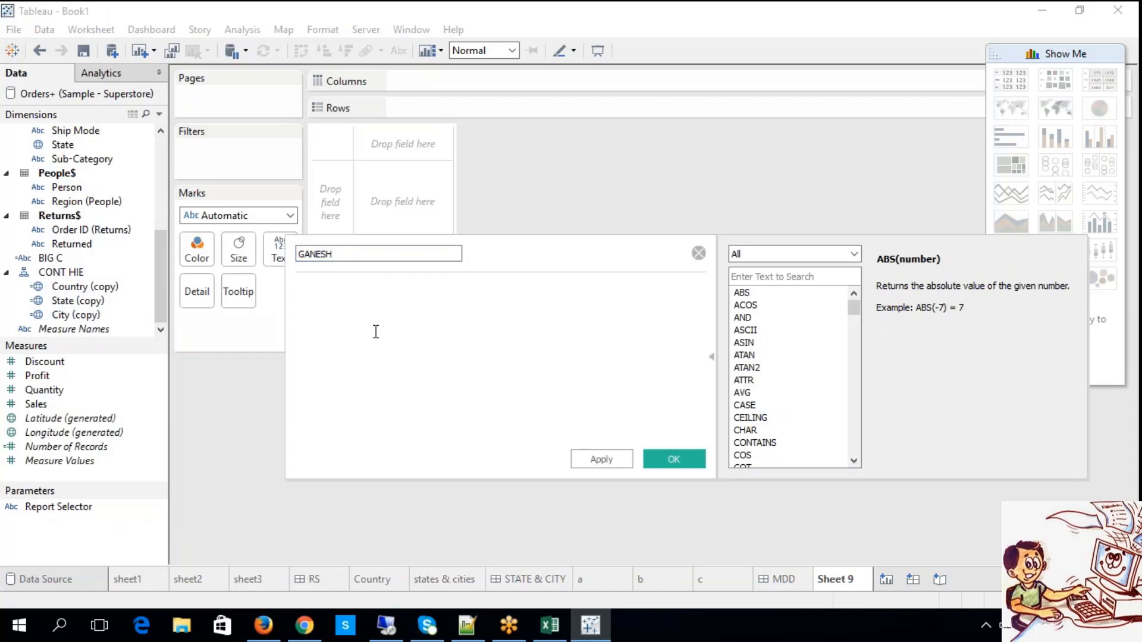
# Enter the text formula "Select Report as per need basis" for the calculated field.
pyautogui.write('"')
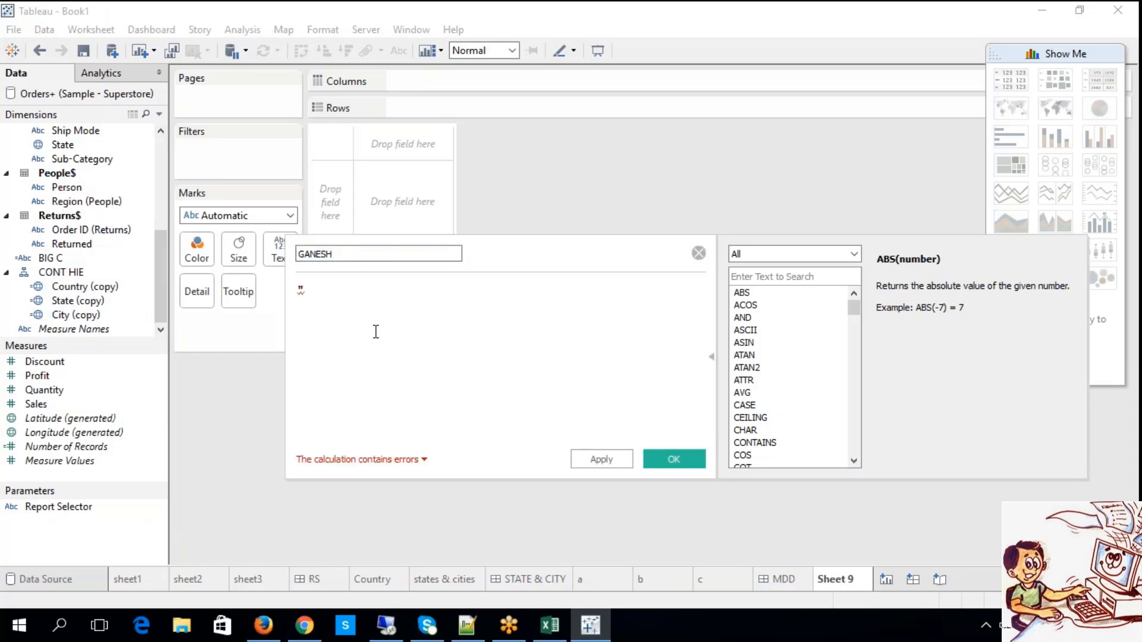
pyautogui.write('"')
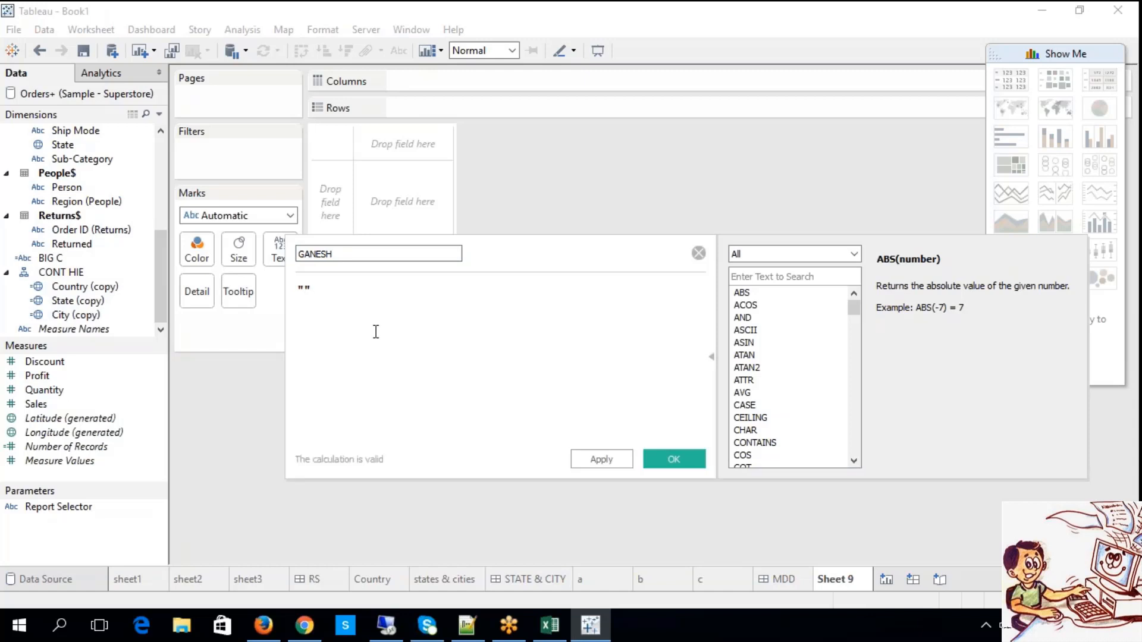
pyautogui.press('Left')
pyautogui.write('select')
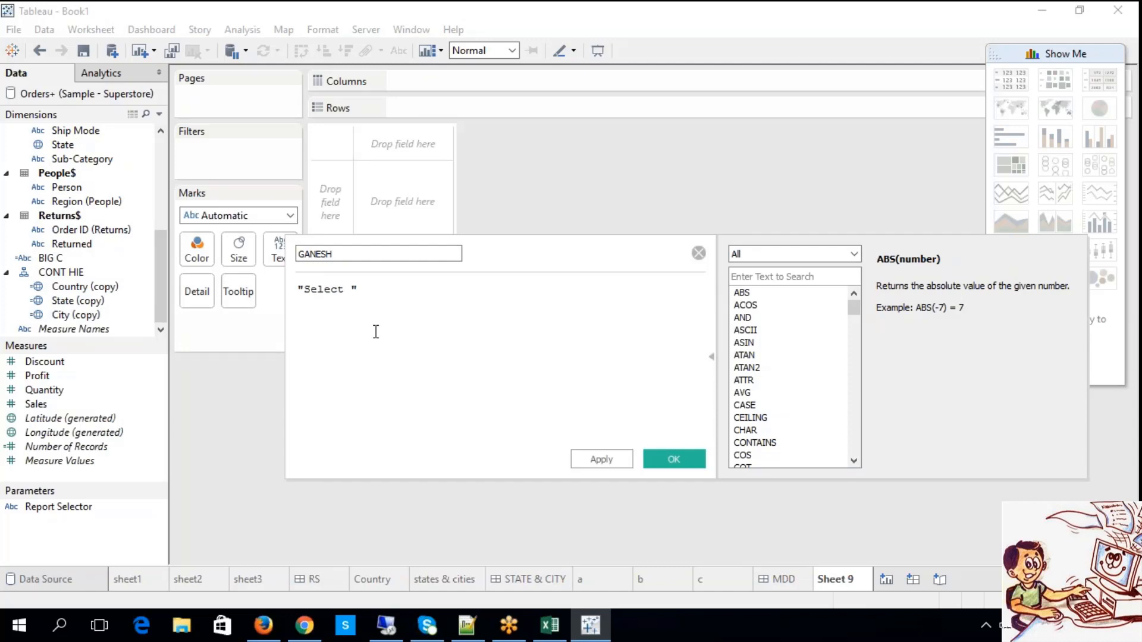
pyautogui.write(' Report w')
pyautogui.write('ho')
pyautogui.press('BackSpace')
pyautogui.press('BackSpace')
pyautogui.press('BackSpace')
pyautogui.write('as per need basis')
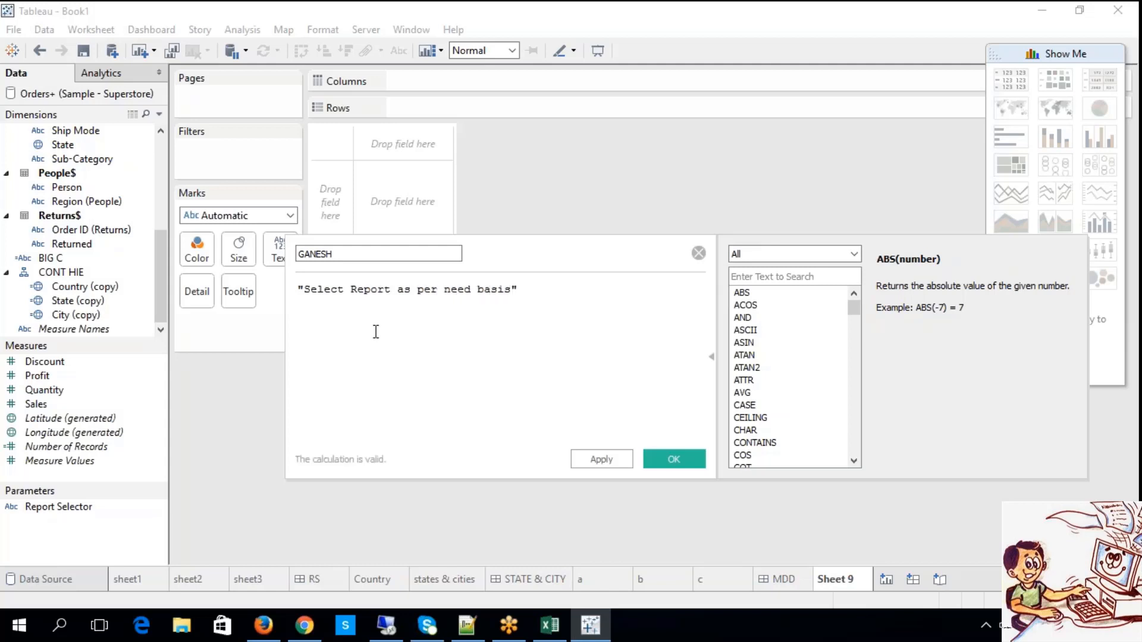
# Save the calculated text field and place it on Rows of the new worksheet.
pyautogui.click(379, 338)
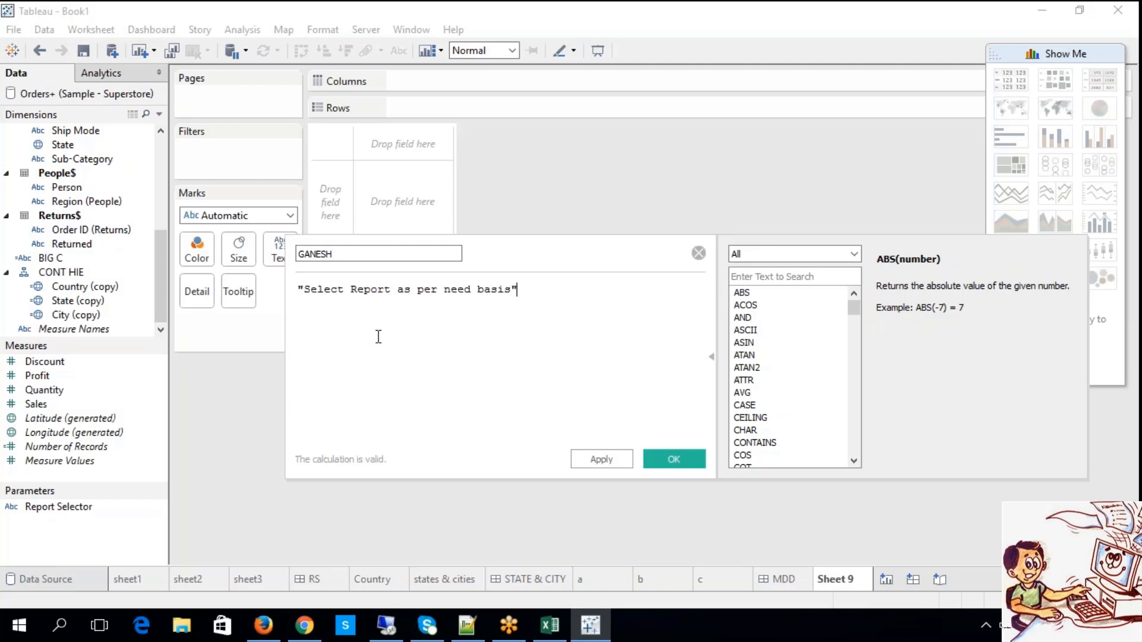
pyautogui.click(600, 460)
pyautogui.click(671, 462)
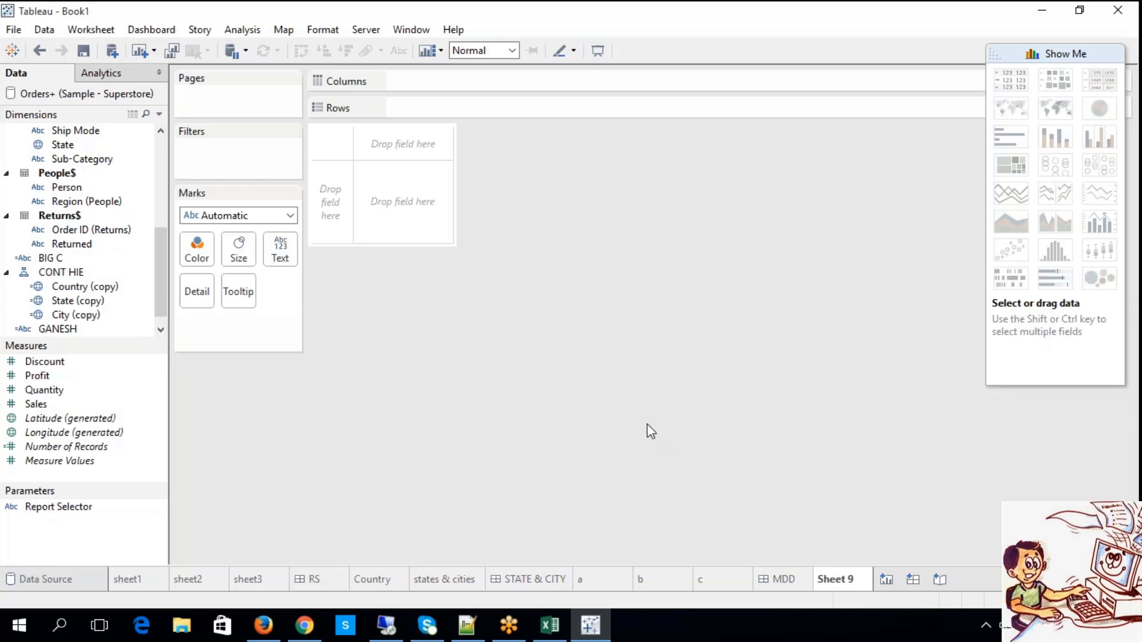
pyautogui.click(161, 329)
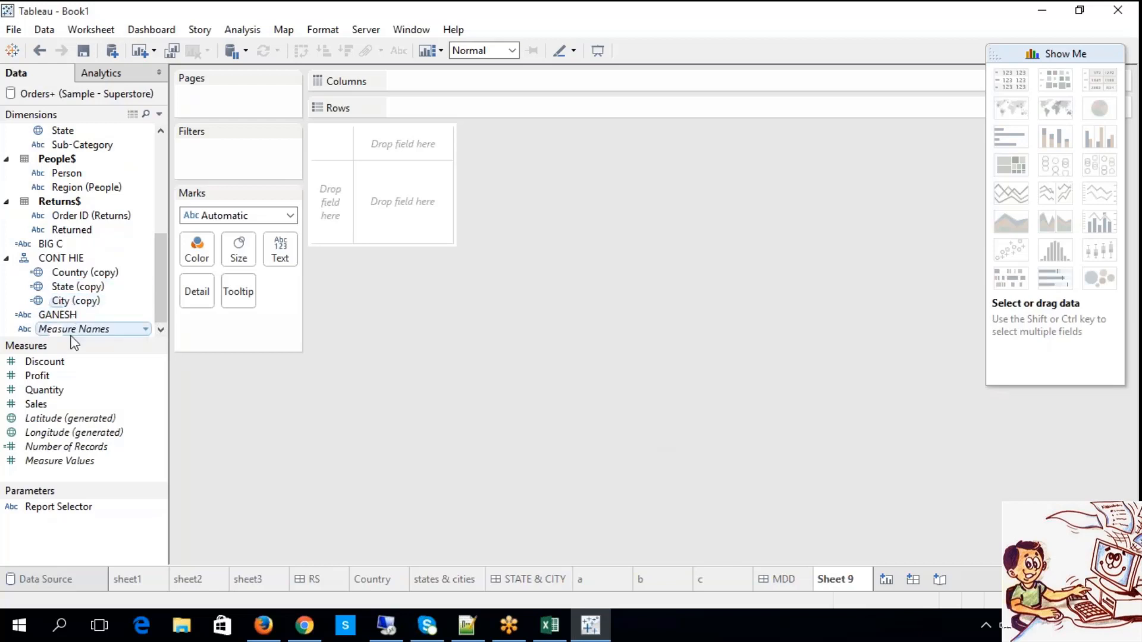
pyautogui.moveTo(68, 319)
pyautogui.mouseDown()
pyautogui.moveTo(342, 292)
pyautogui.moveTo(440, 97)
pyautogui.moveTo(434, 110)
pyautogui.mouseUp()
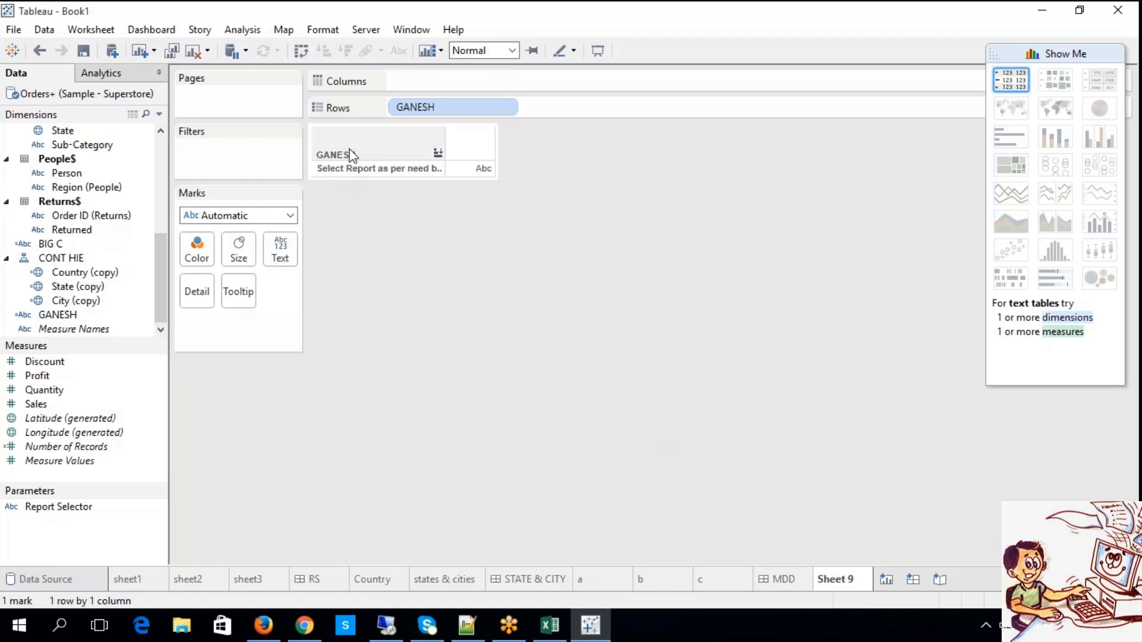
pyautogui.click(353, 171)
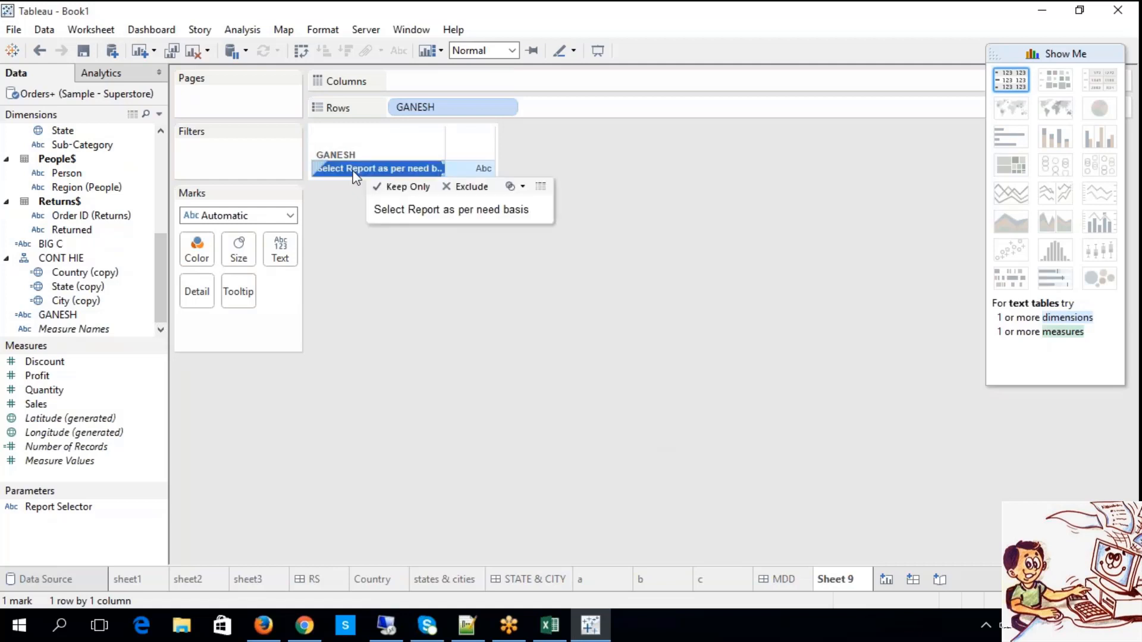
pyautogui.click(422, 299)
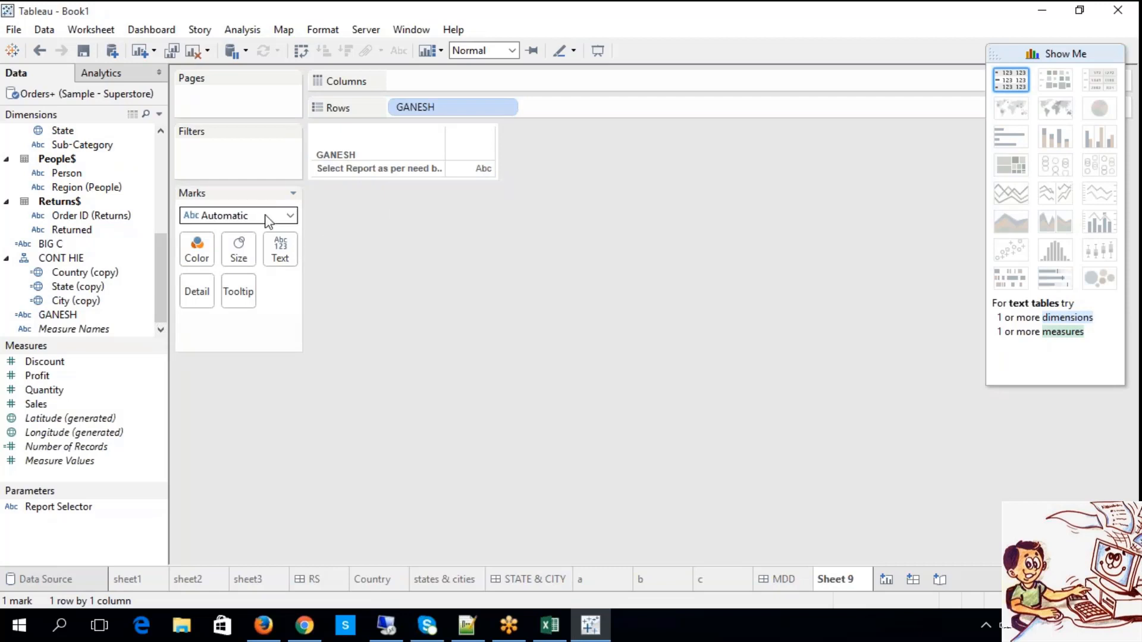
# Set the worksheet's mark type to Shape.
pyautogui.click(290, 216)
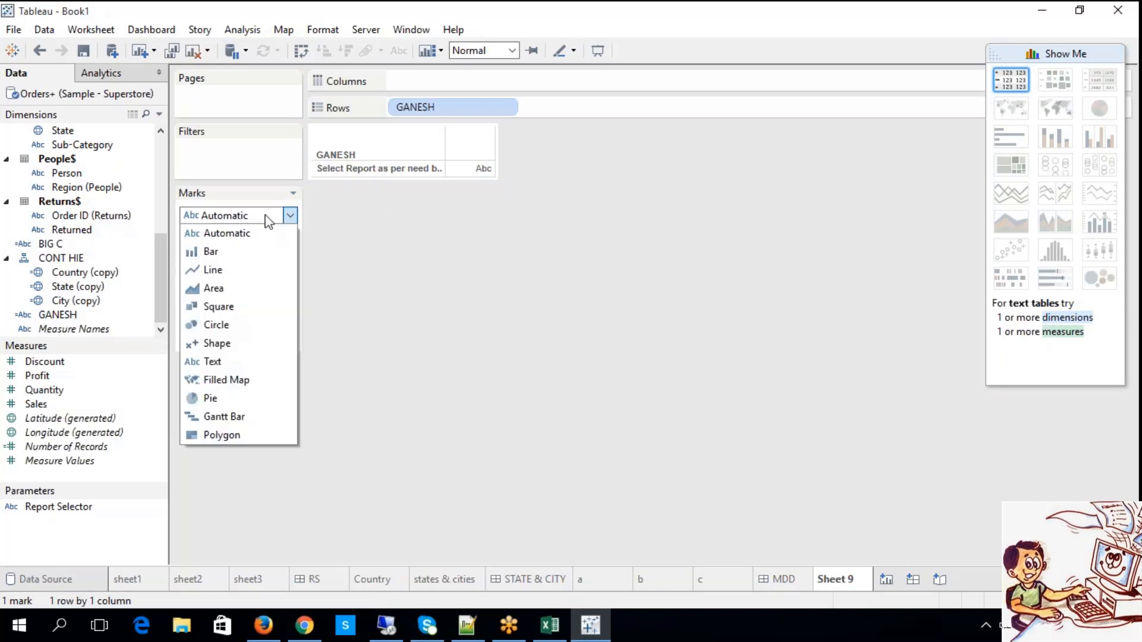
pyautogui.click(242, 345)
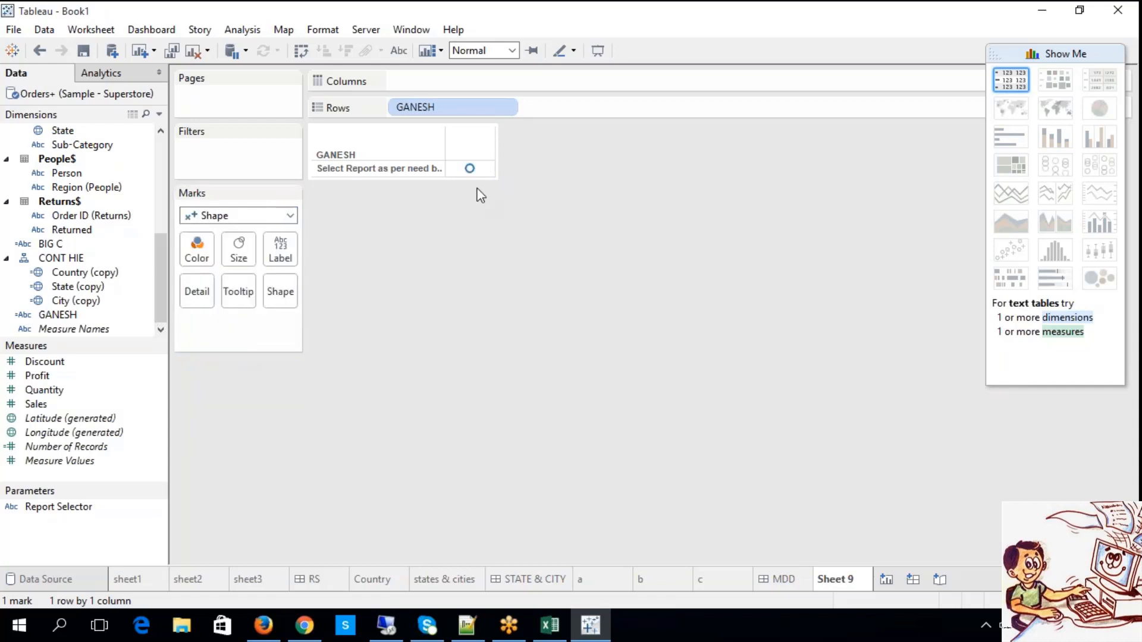
pyautogui.moveTo(470, 171)
pyautogui.rightClick(470, 171)
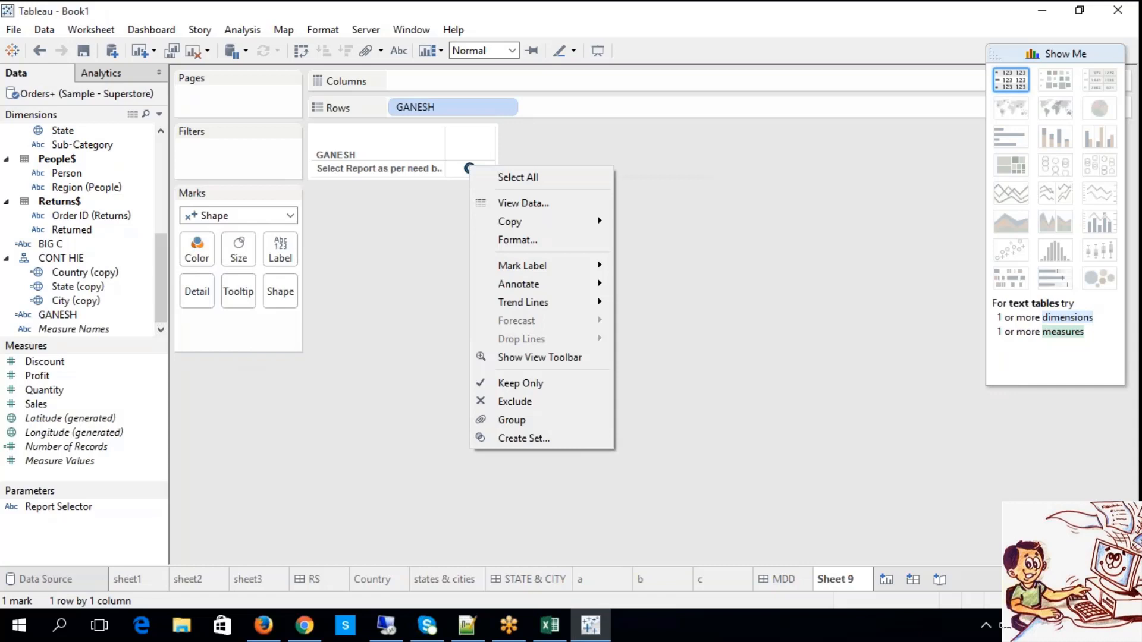
pyautogui.click(326, 355)
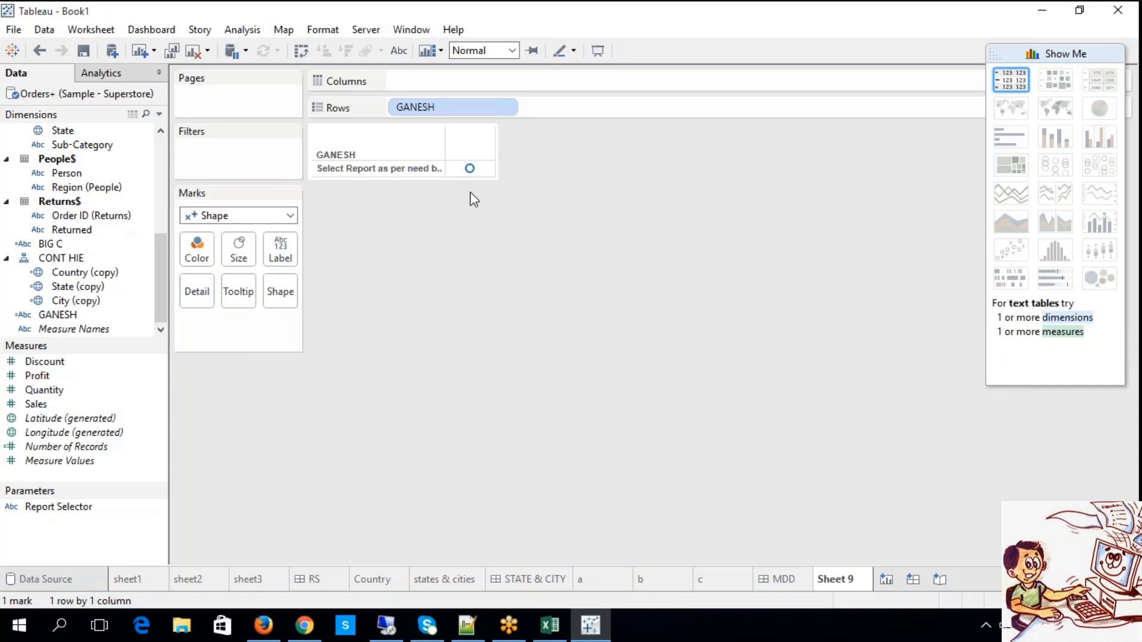
# Change the mark beside the report-selection text to a filled right-pointing triangle.
pyautogui.moveTo(472, 195)
pyautogui.click(471, 170)
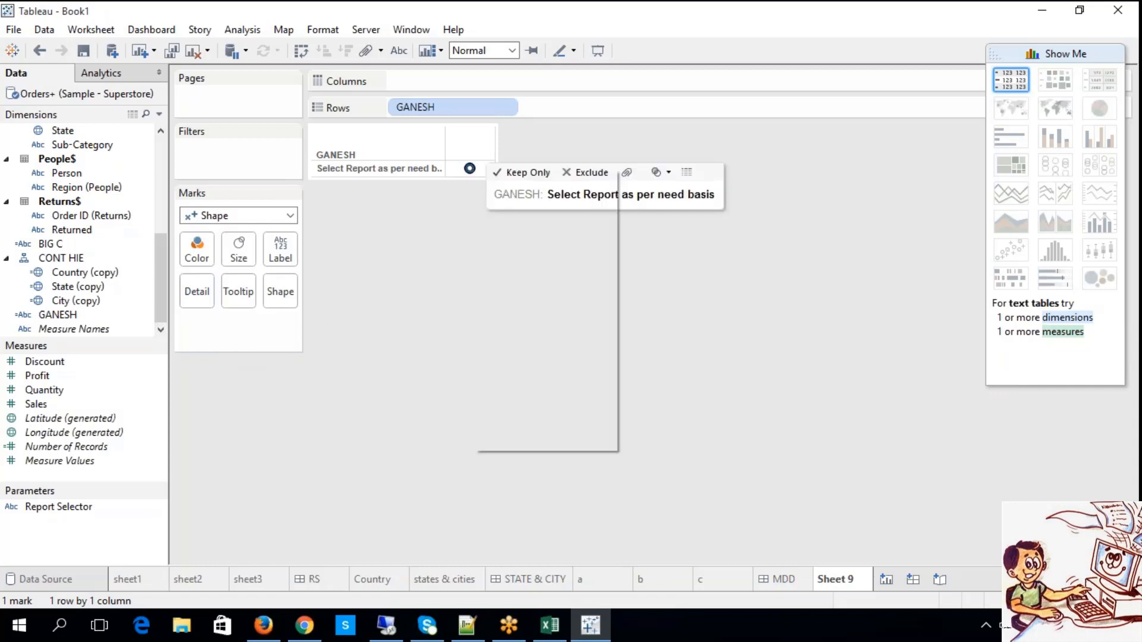
pyautogui.rightClick(470, 170)
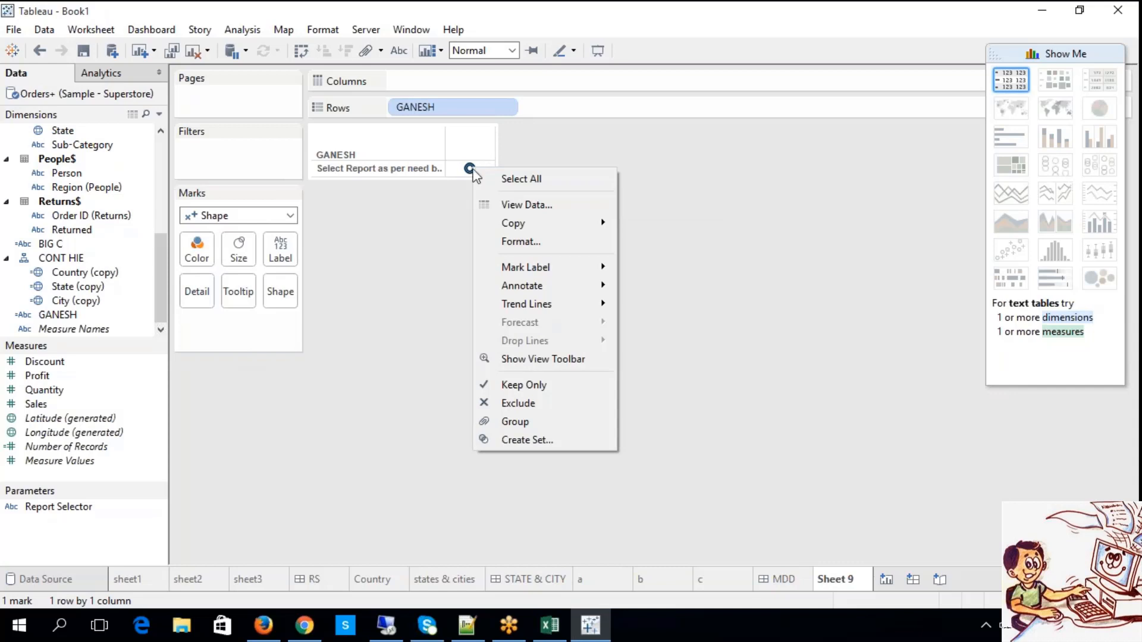
pyautogui.click(280, 305)
pyautogui.click(280, 306)
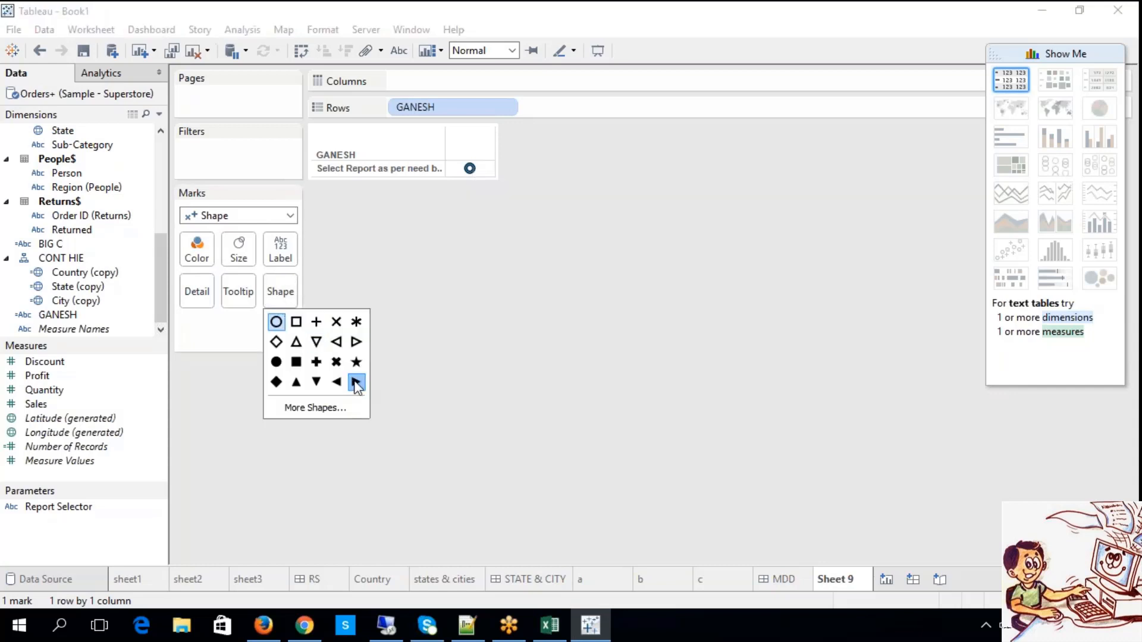
pyautogui.click(355, 383)
pyautogui.moveTo(470, 168)
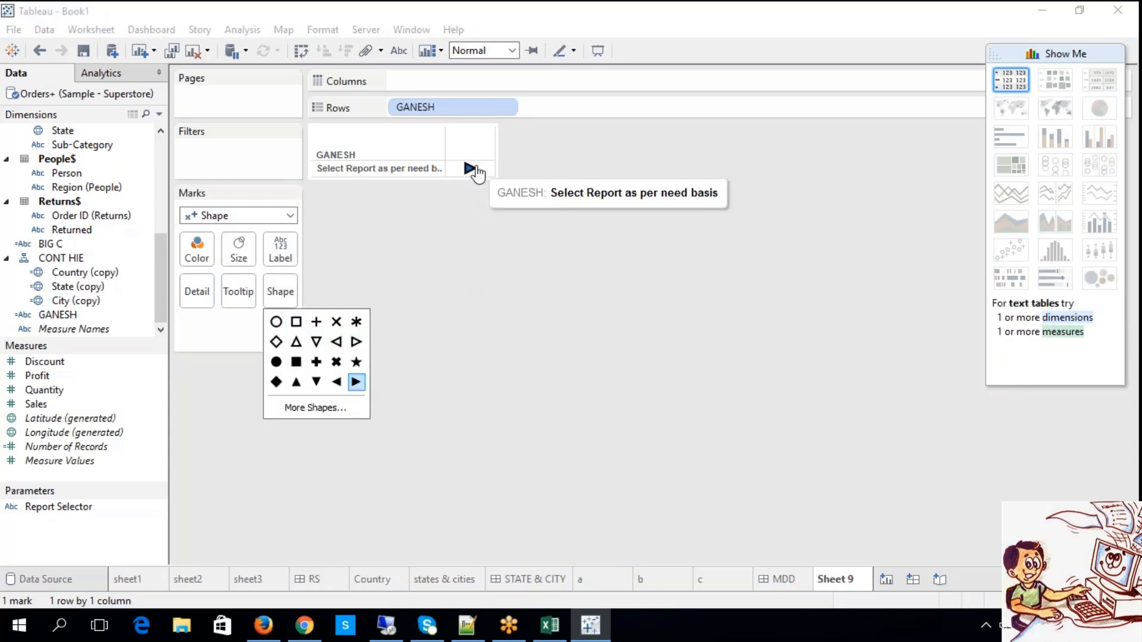
pyautogui.click(409, 230)
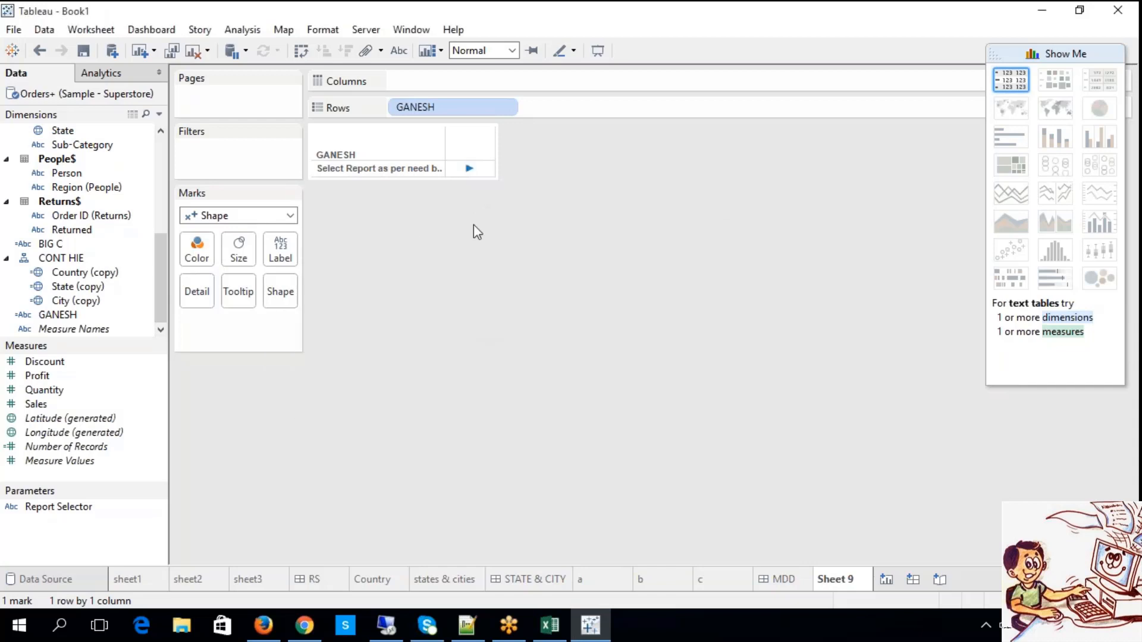
# Try the filled square, filled plus, diamond and outlined triangle shapes for the mark, then reselect the filled right-pointing triangle.
pyautogui.click(289, 291)
pyautogui.click(297, 361)
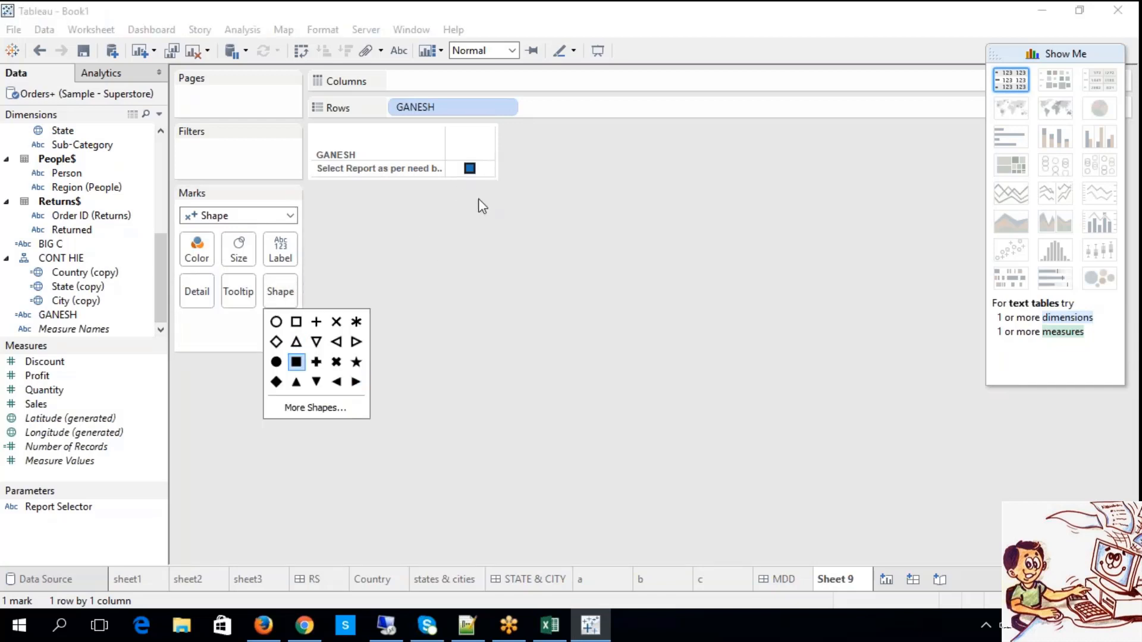
pyautogui.click(316, 362)
pyautogui.click(336, 344)
pyautogui.click(316, 342)
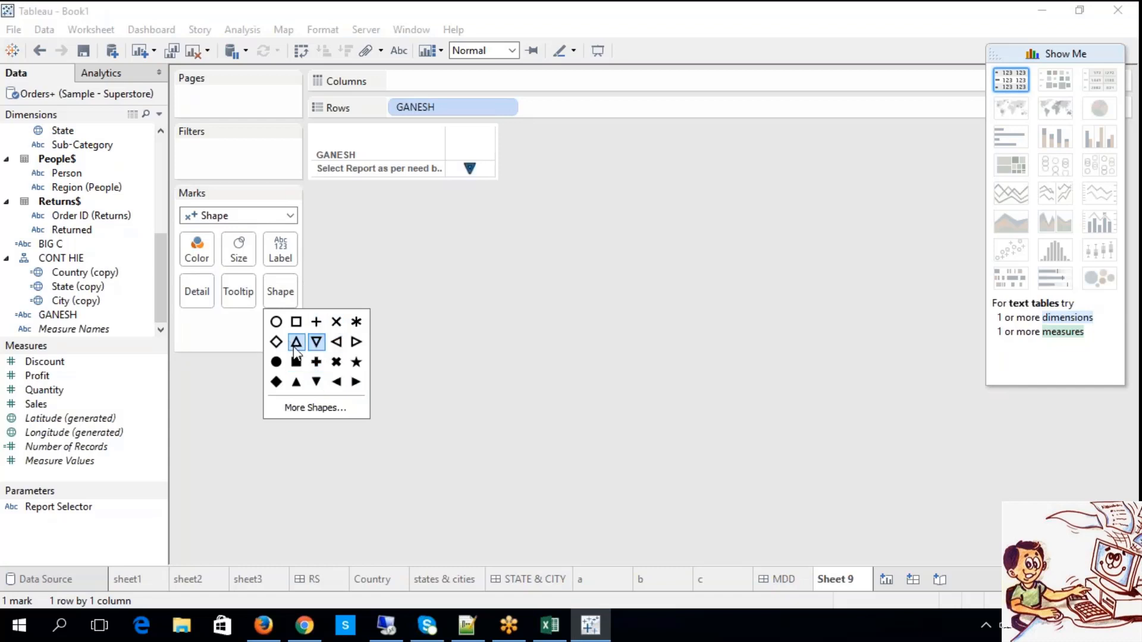
pyautogui.click(276, 342)
pyautogui.click(355, 342)
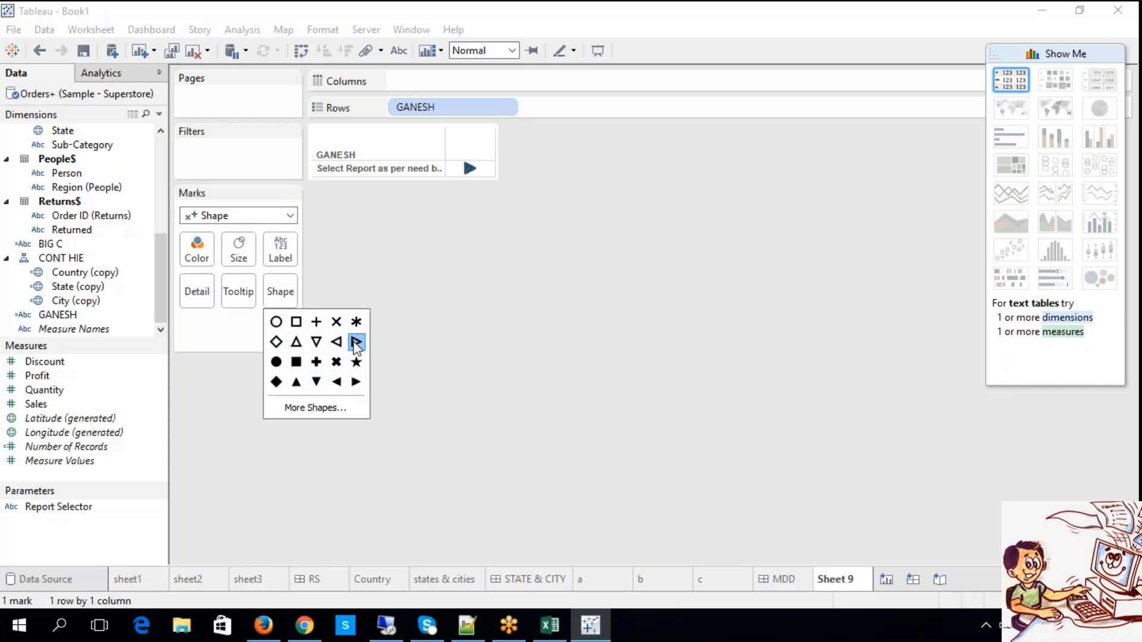
pyautogui.click(356, 382)
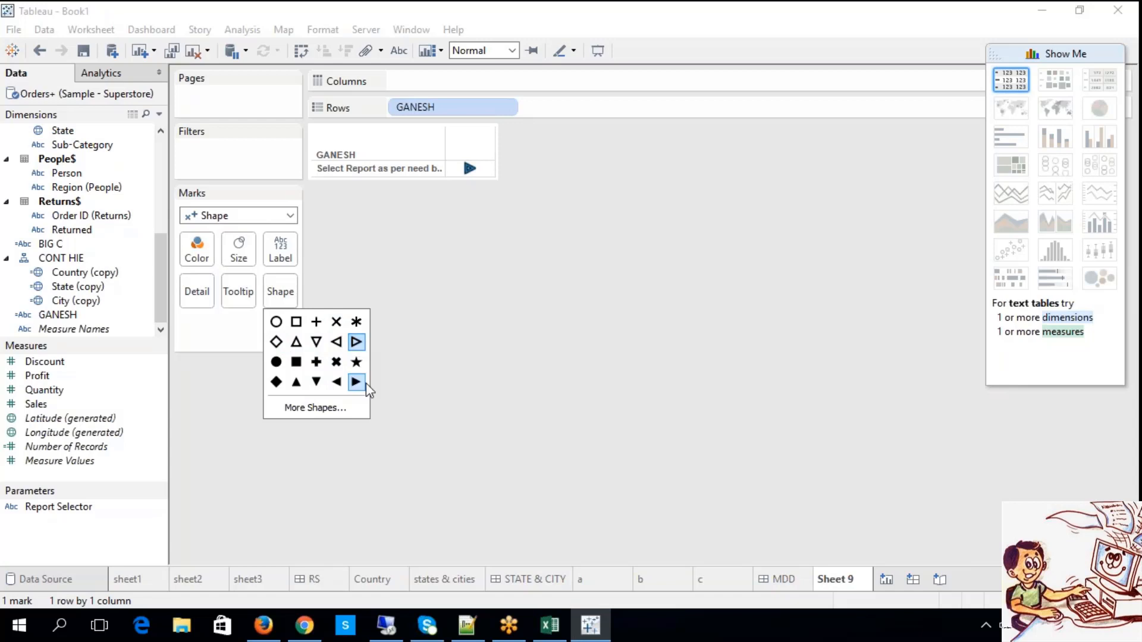
pyautogui.click(462, 406)
# Enlarge the table's row and mark column so the text wraps and the triangle is displayed larger.
pyautogui.click(417, 169)
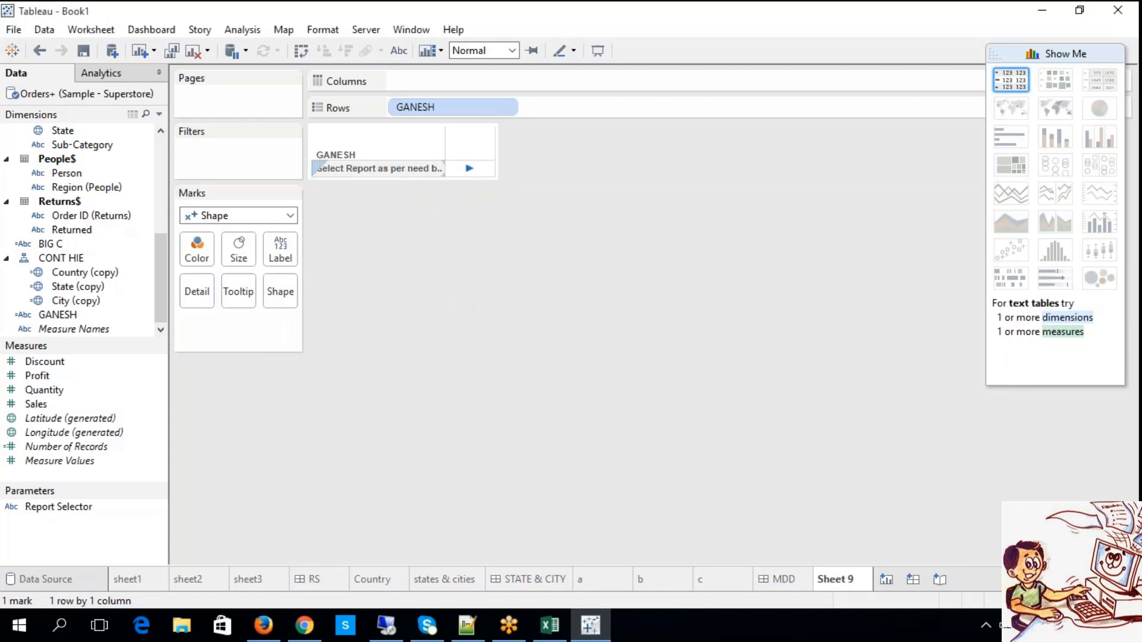
pyautogui.click(436, 233)
pyautogui.moveTo(491, 178); pyautogui.dragTo(504, 227)
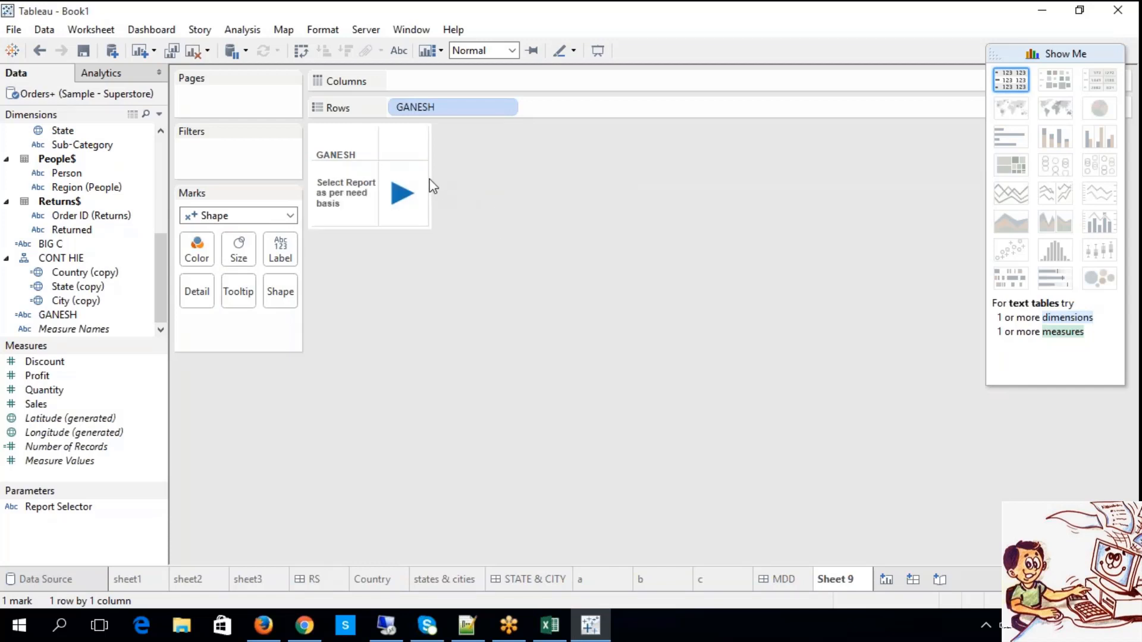
pyautogui.moveTo(431, 185); pyautogui.dragTo(483, 205)
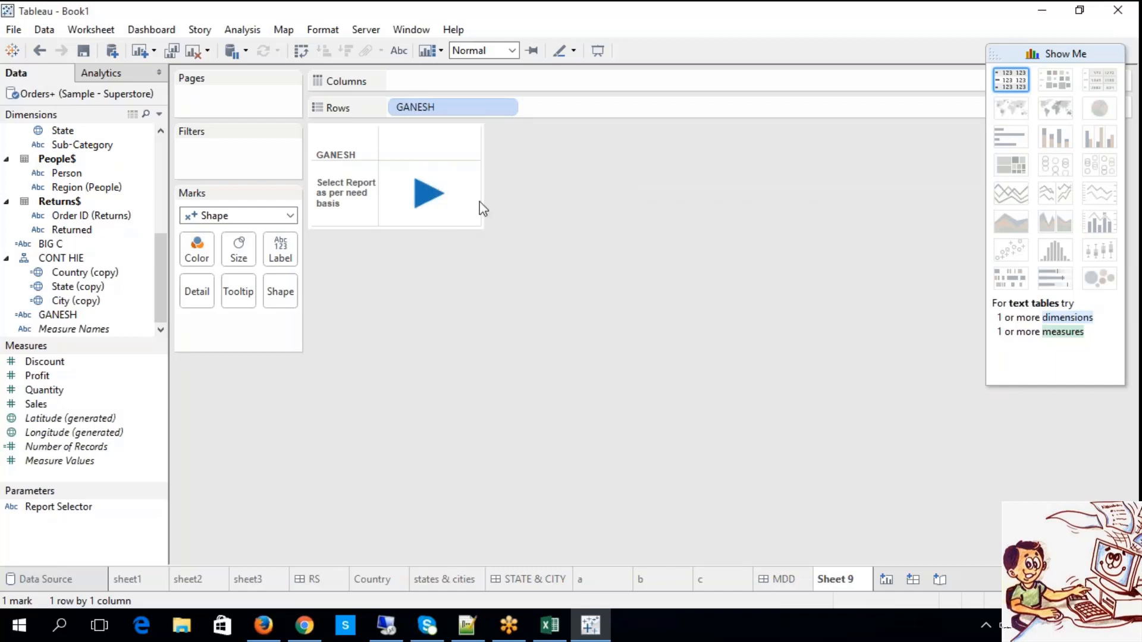
pyautogui.moveTo(439, 208)
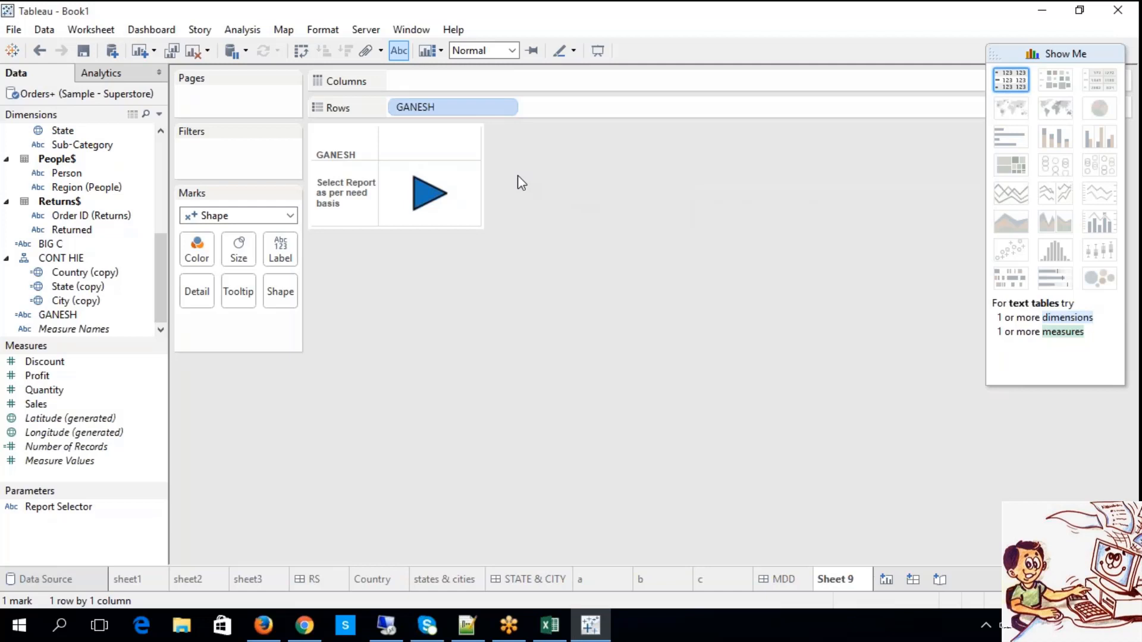
pyautogui.click(479, 227)
# Add a new dashboard after Sheet 9 and rename it INDEX.
pyautogui.click(911, 580)
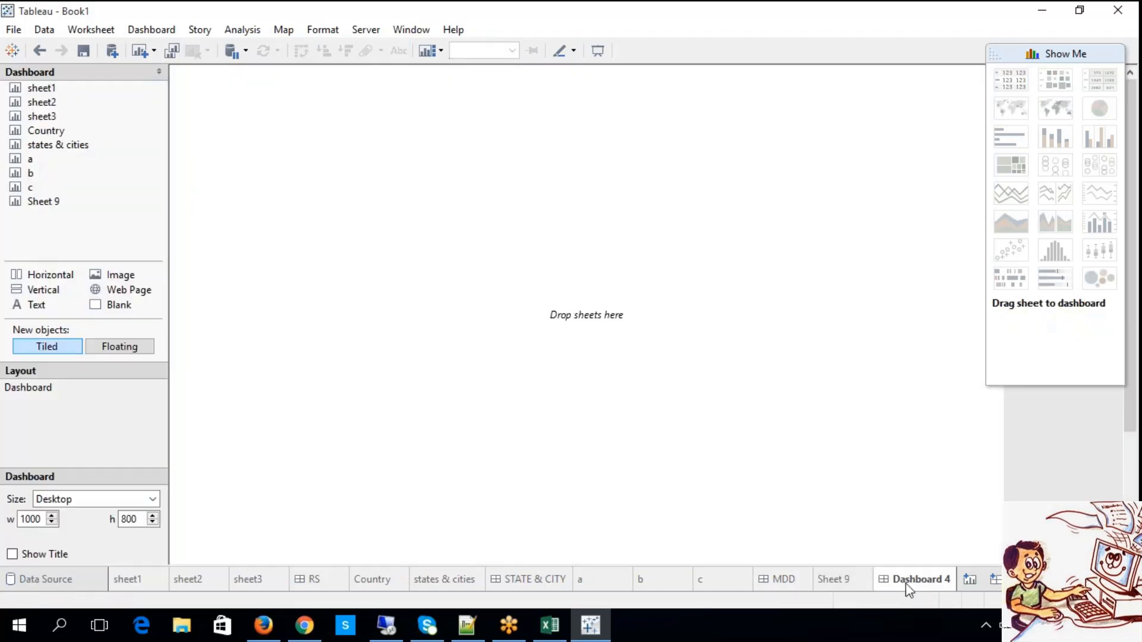
pyautogui.rightClick(910, 588)
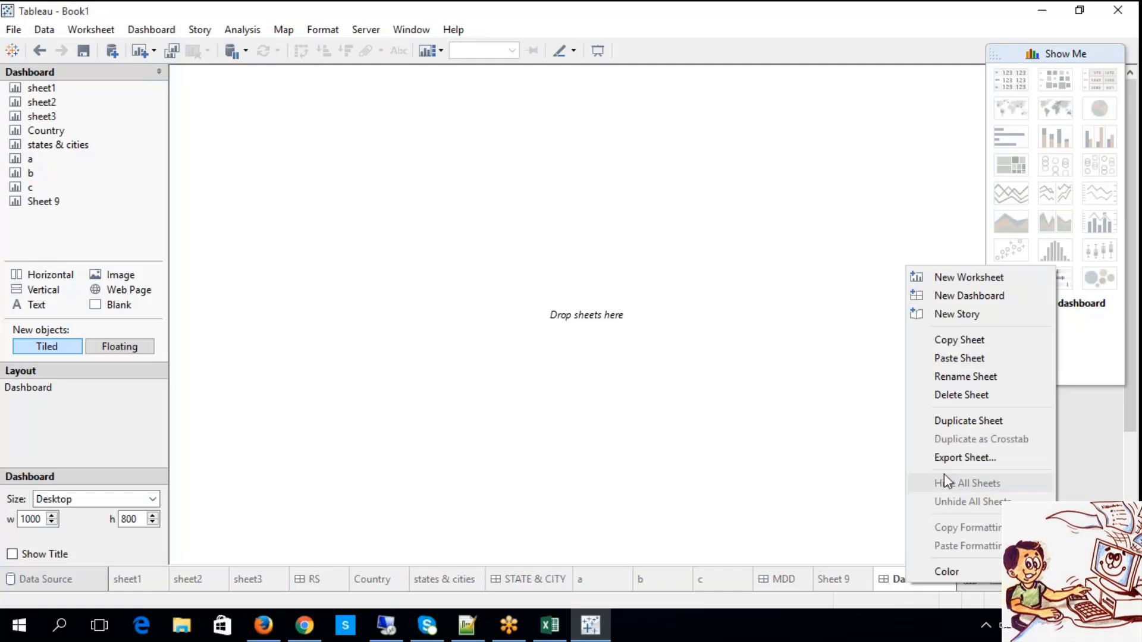
pyautogui.click(944, 377)
pyautogui.write('INDE')
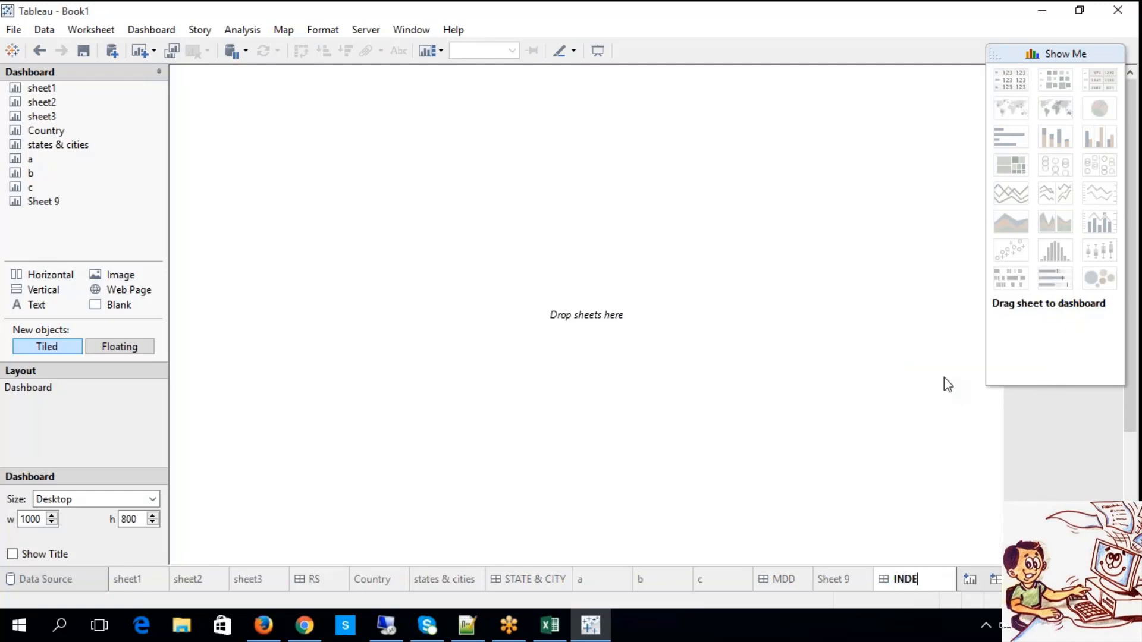
pyautogui.write('X')
pyautogui.click(461, 286)
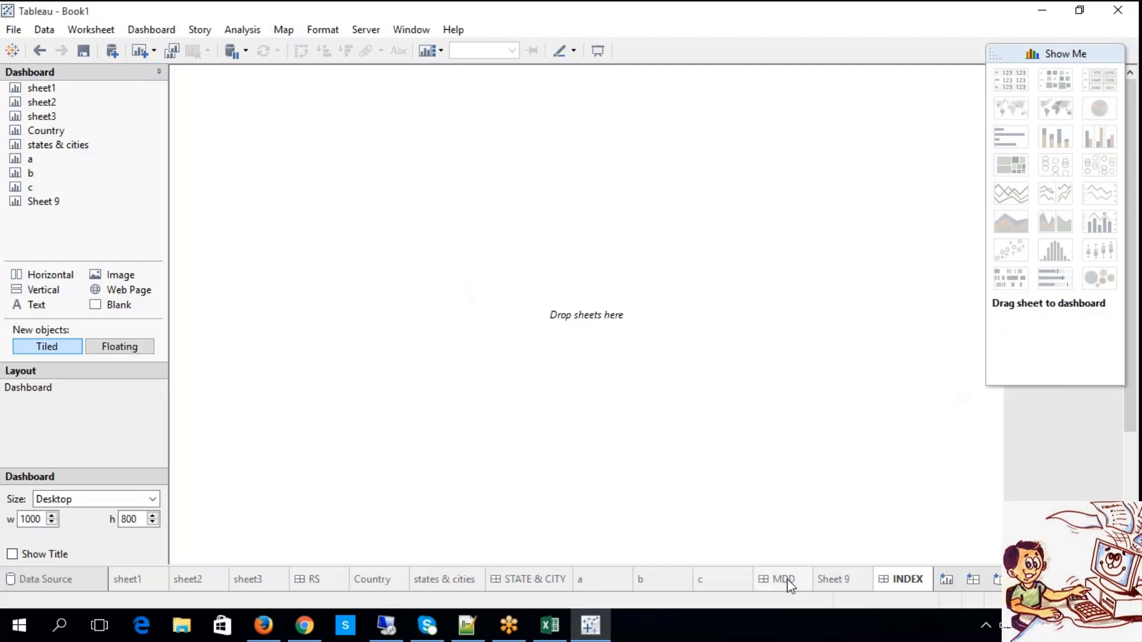
# Check Sheet 9, return to the INDEX dashboard and place Sheet 9 on it.
pyautogui.click(817, 577)
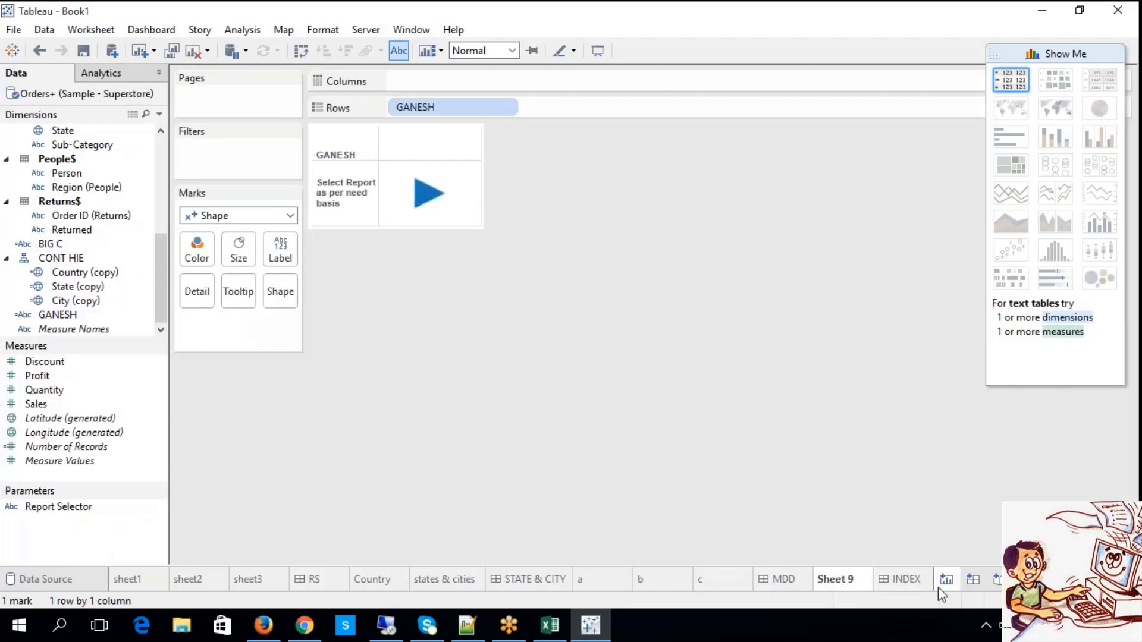
pyautogui.click(915, 583)
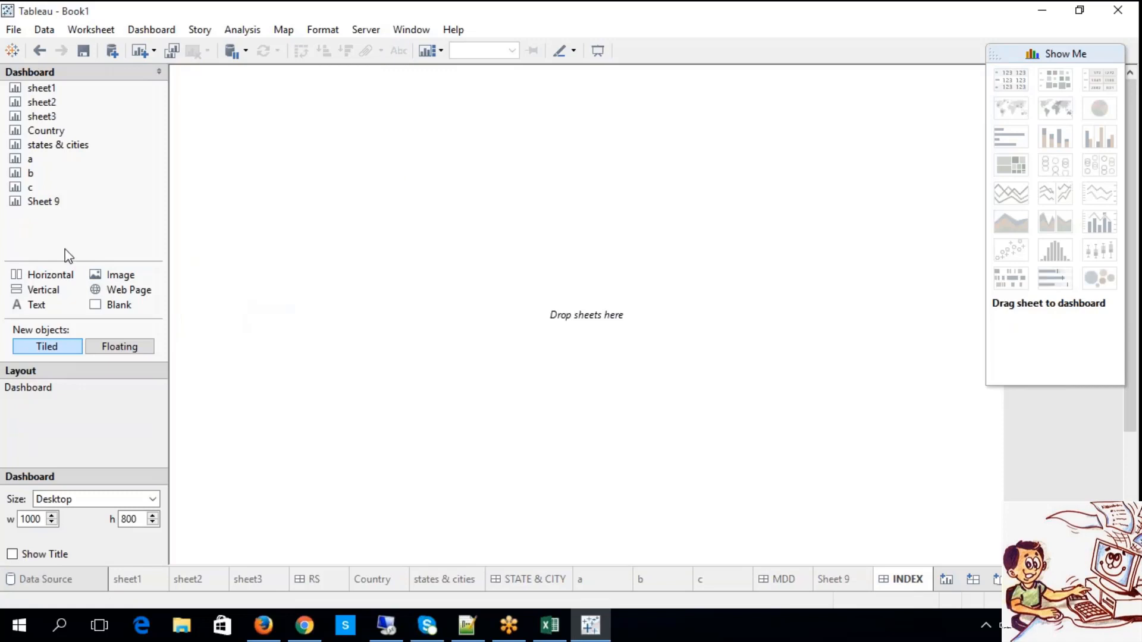
pyautogui.moveTo(43, 201); pyautogui.dragTo(213, 94)
pyautogui.click(254, 132)
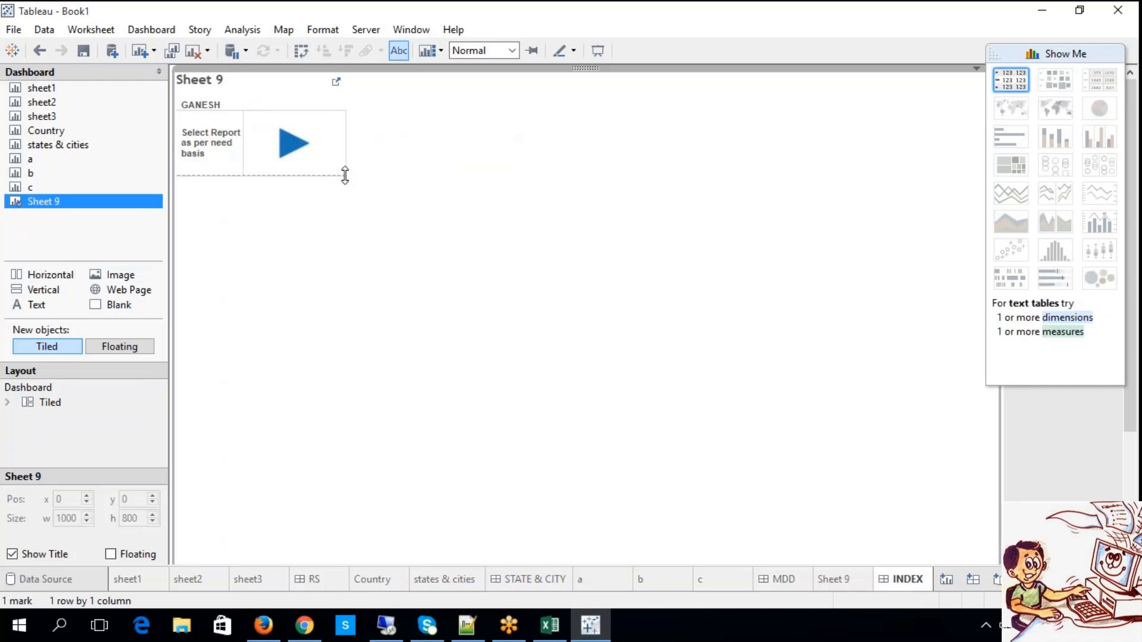
# Make the triangle's cell taller and wider on the dashboard, and hide the Sheet 9 title.
pyautogui.moveTo(345, 174); pyautogui.dragTo(426, 239)
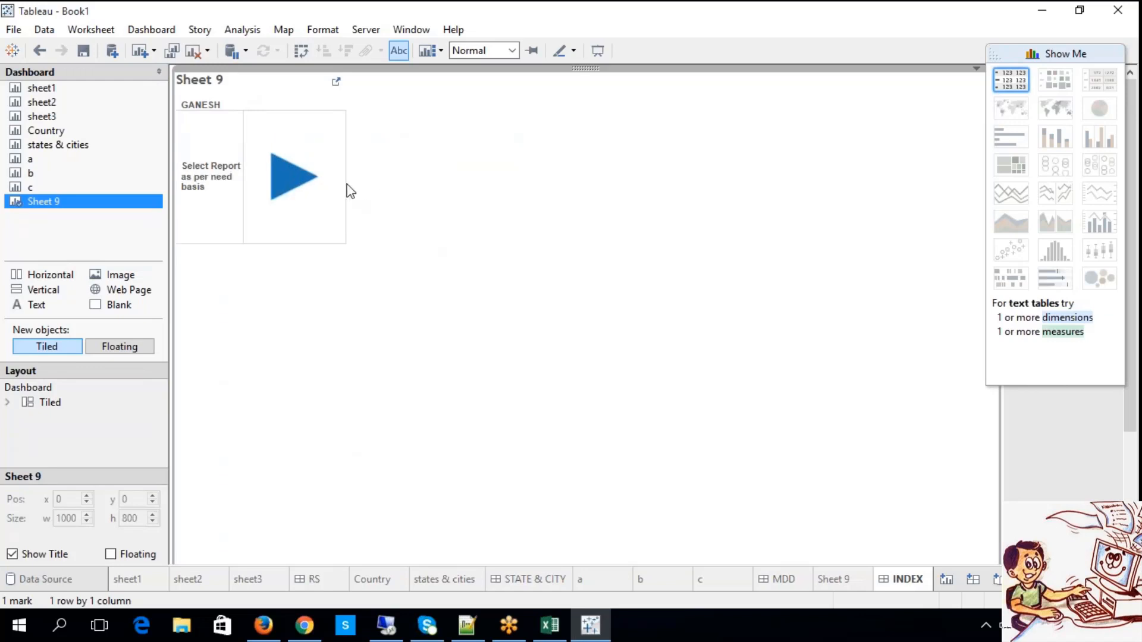
pyautogui.moveTo(346, 208); pyautogui.dragTo(445, 210)
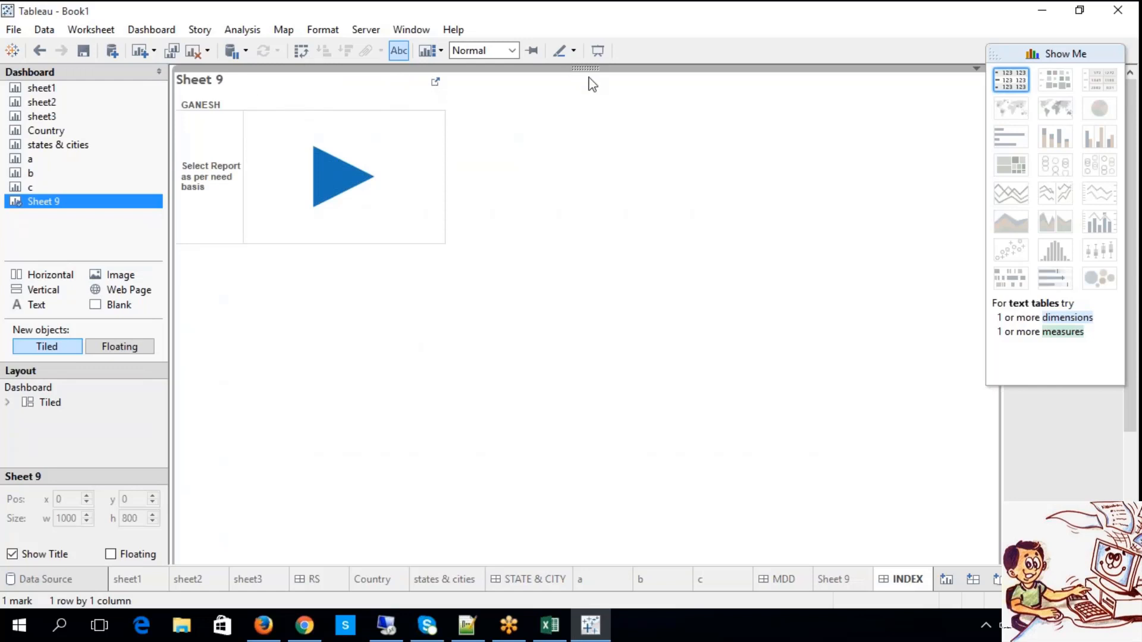
pyautogui.click(976, 68)
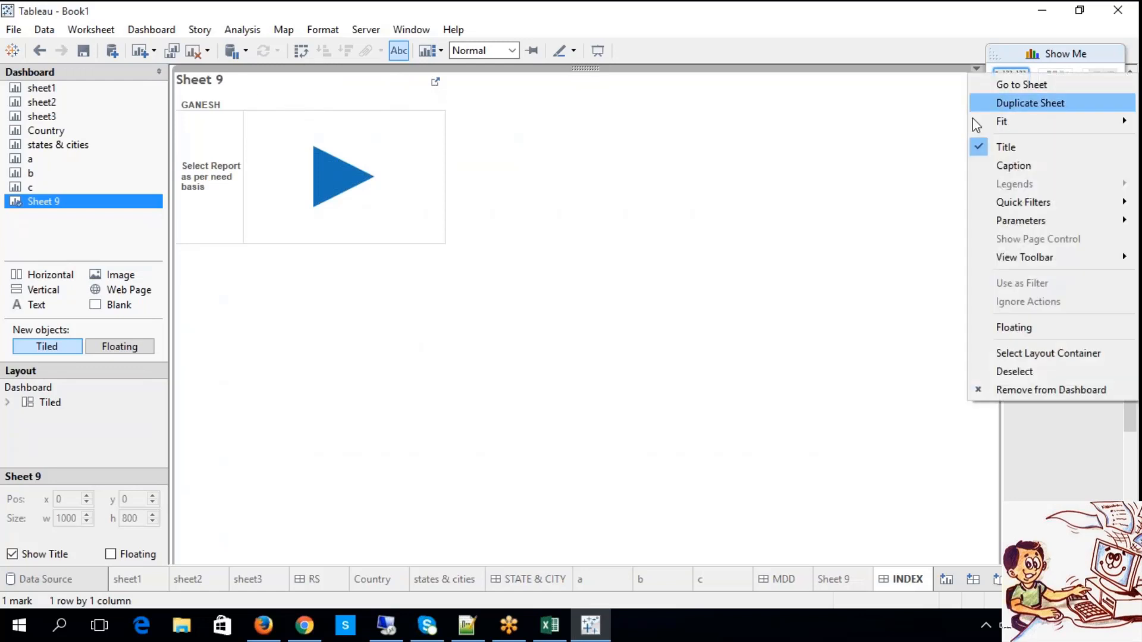
pyautogui.click(996, 145)
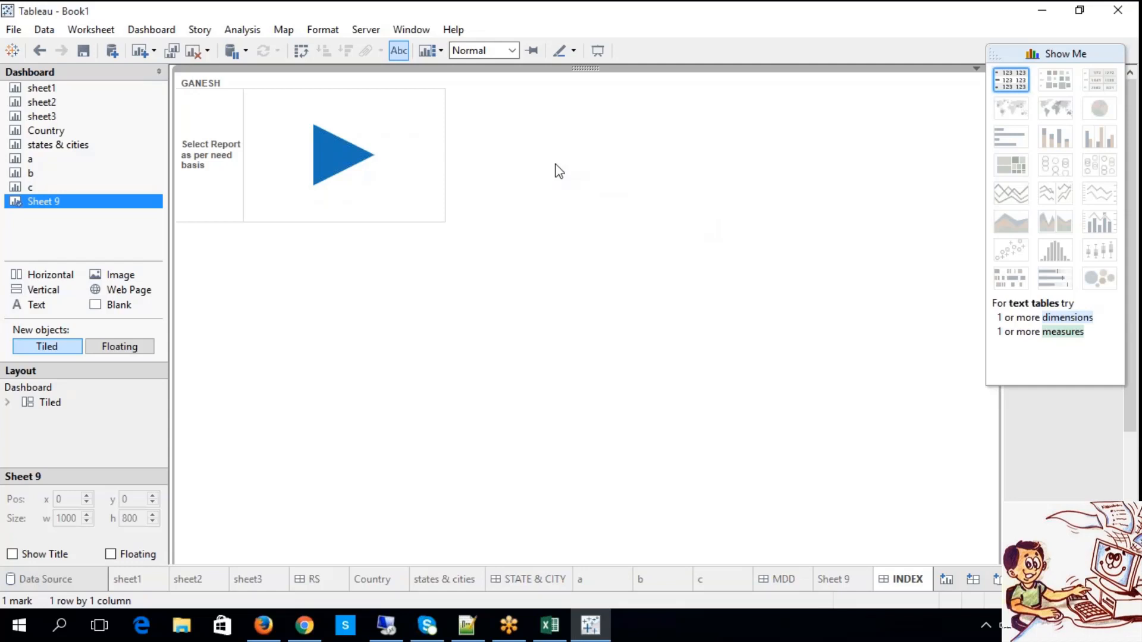
# Add a filter action on the INDEX dashboard from Sheet 9 to the STATE & CITY dashboard, run on Menu.
pyautogui.click(170, 31)
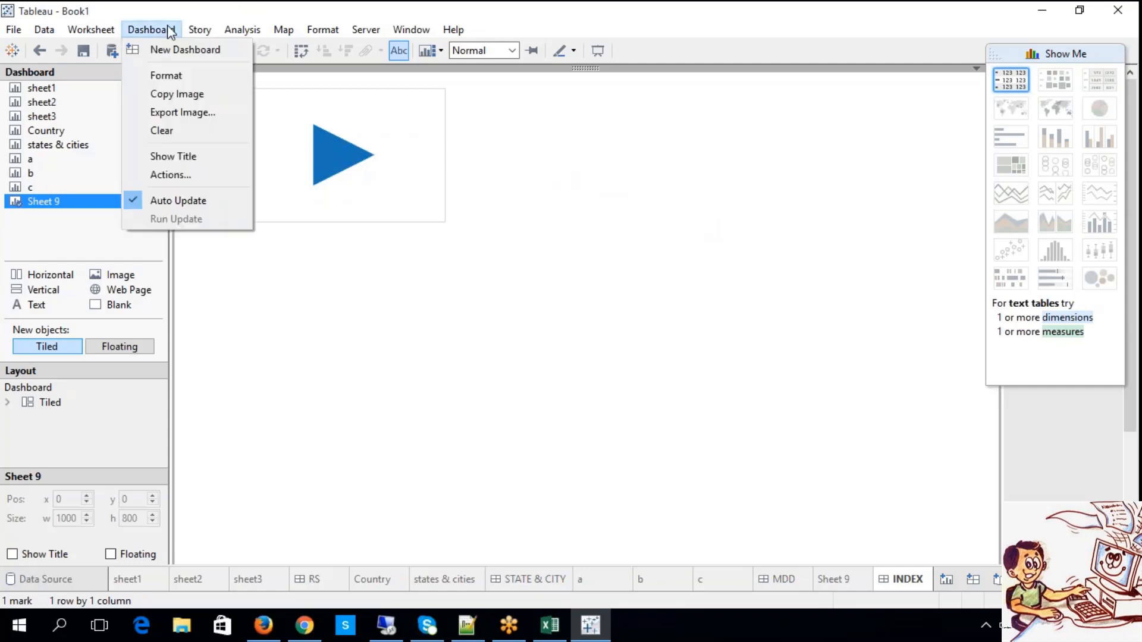
pyautogui.click(198, 175)
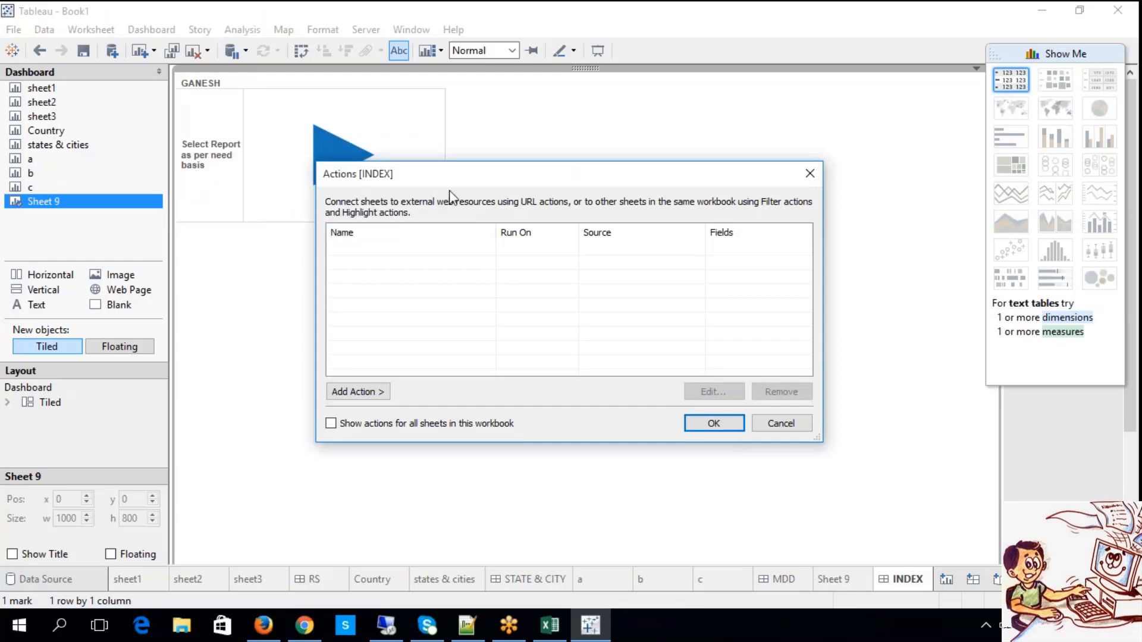
pyautogui.moveTo(447, 182); pyautogui.dragTo(424, 126)
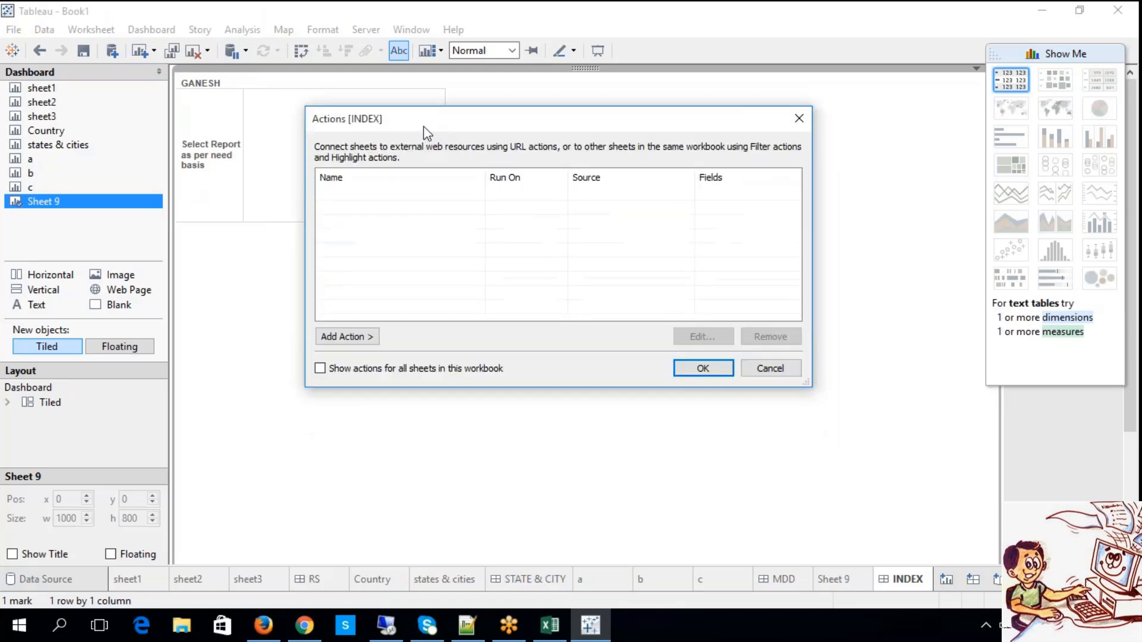
pyautogui.click(351, 339)
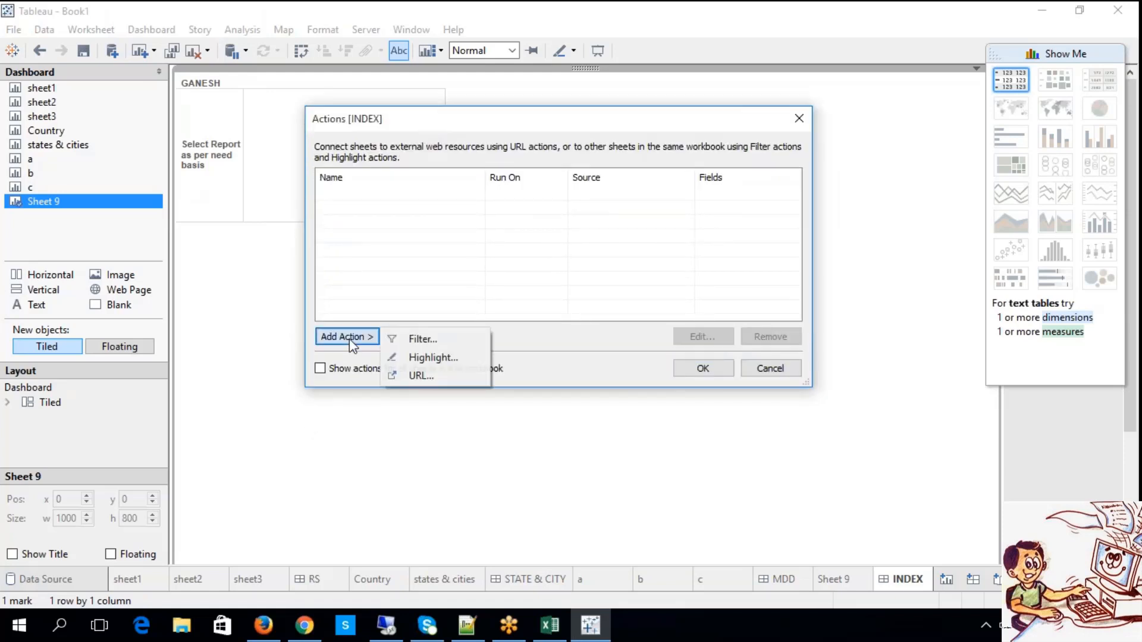
pyautogui.click(406, 341)
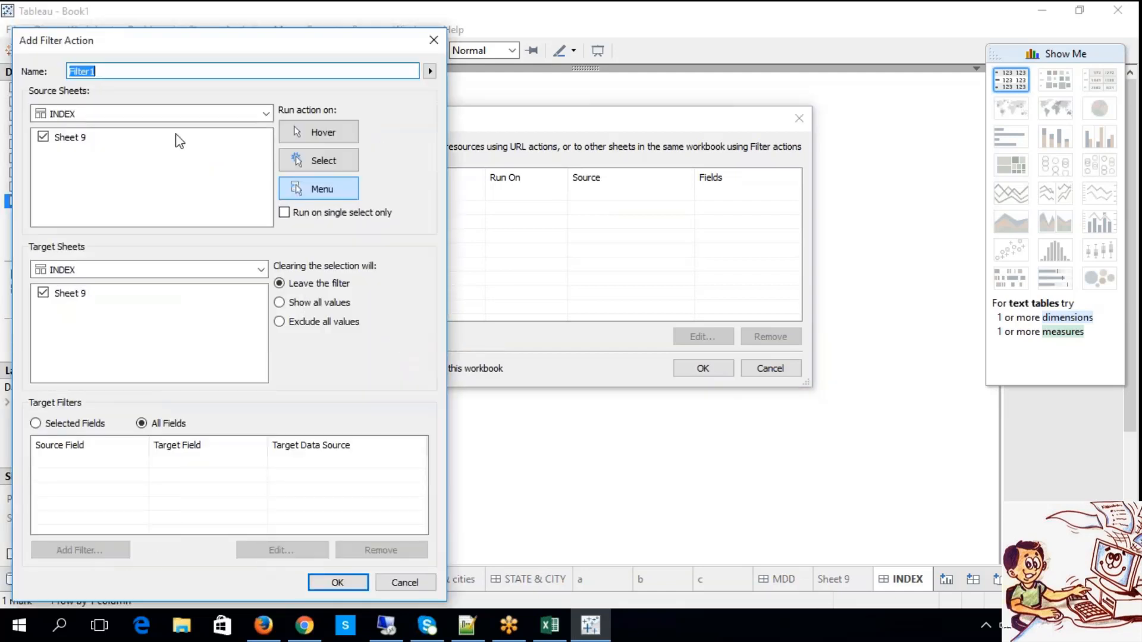
pyautogui.click(118, 114)
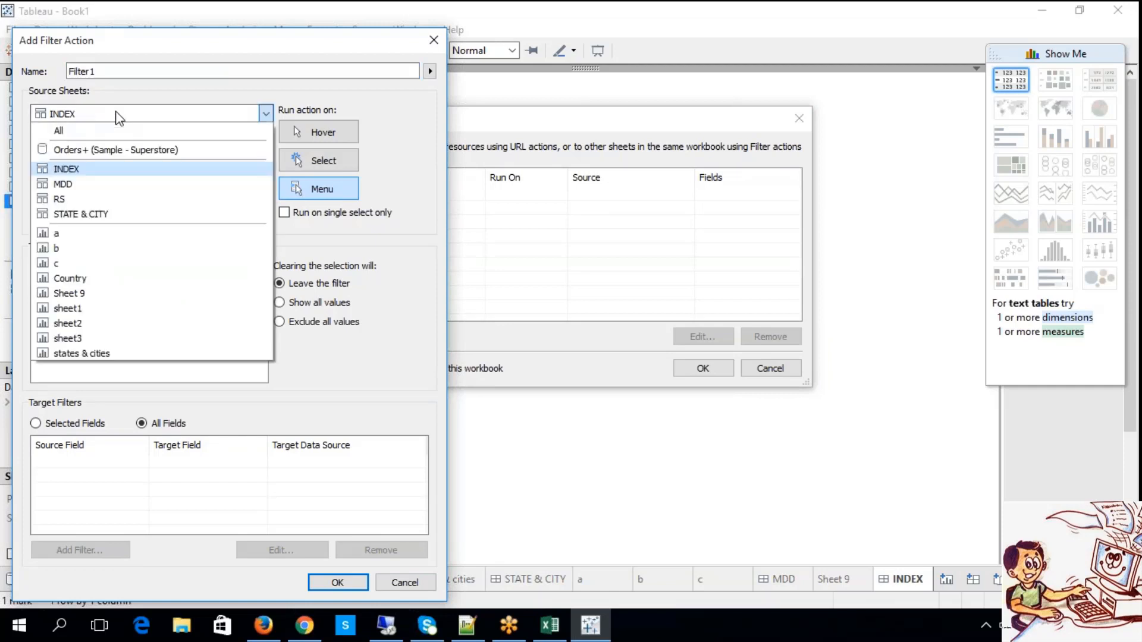
pyautogui.click(118, 115)
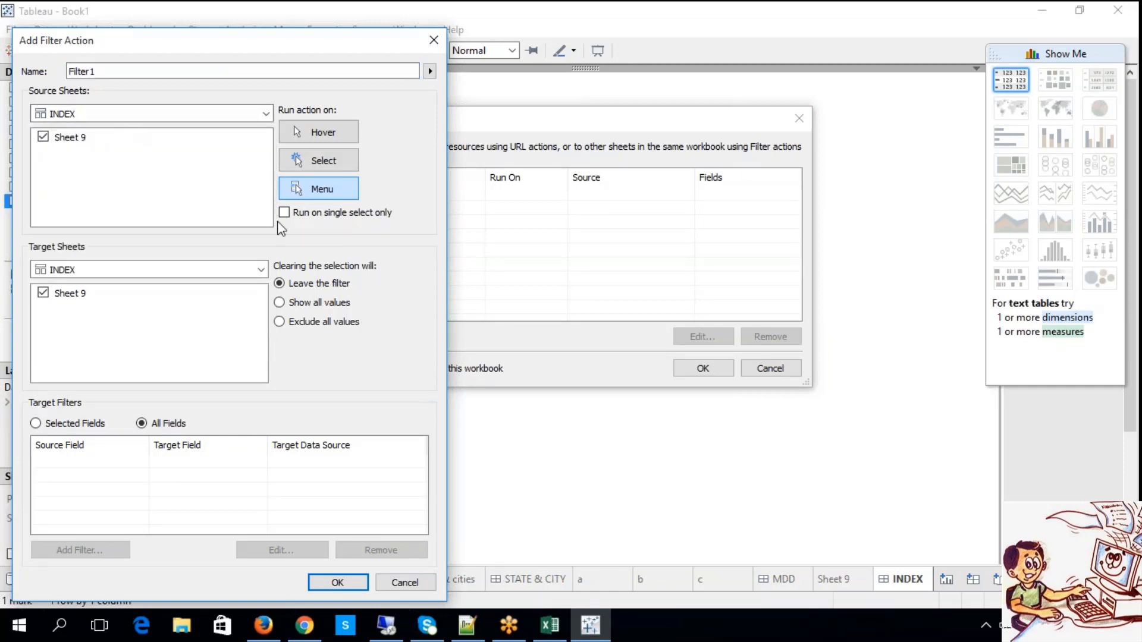
pyautogui.click(305, 189)
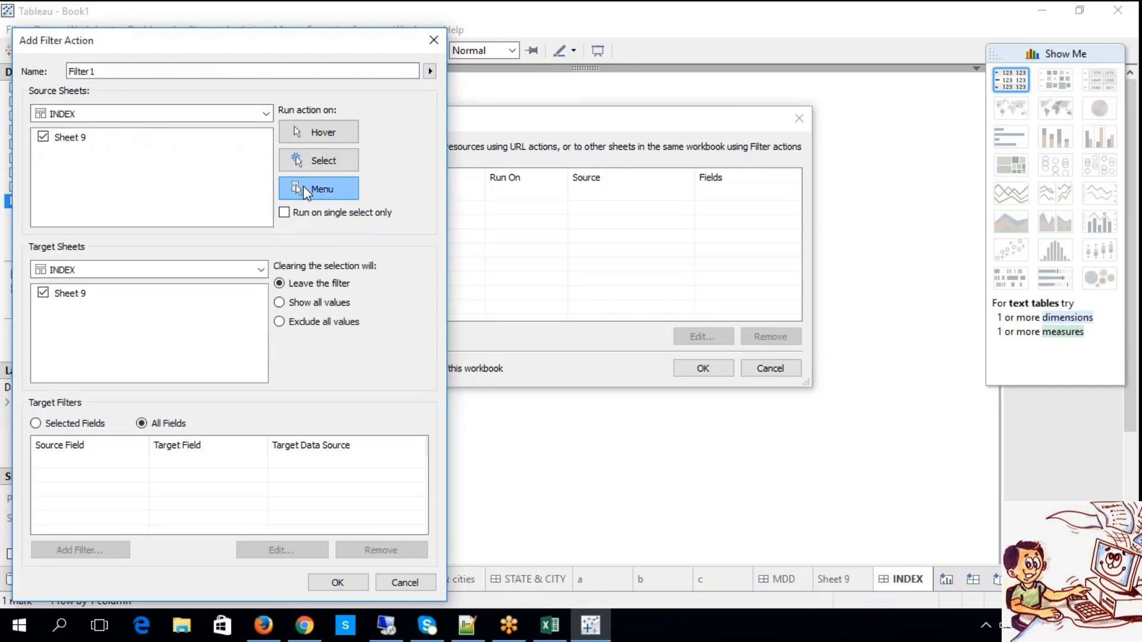
pyautogui.click(97, 271)
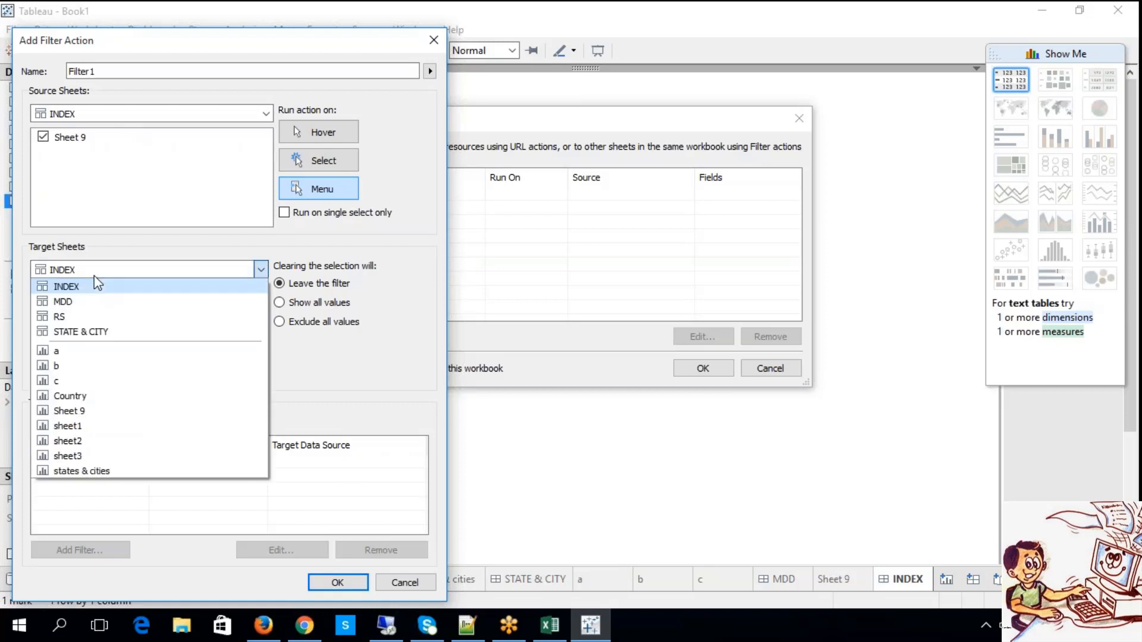
pyautogui.click(105, 332)
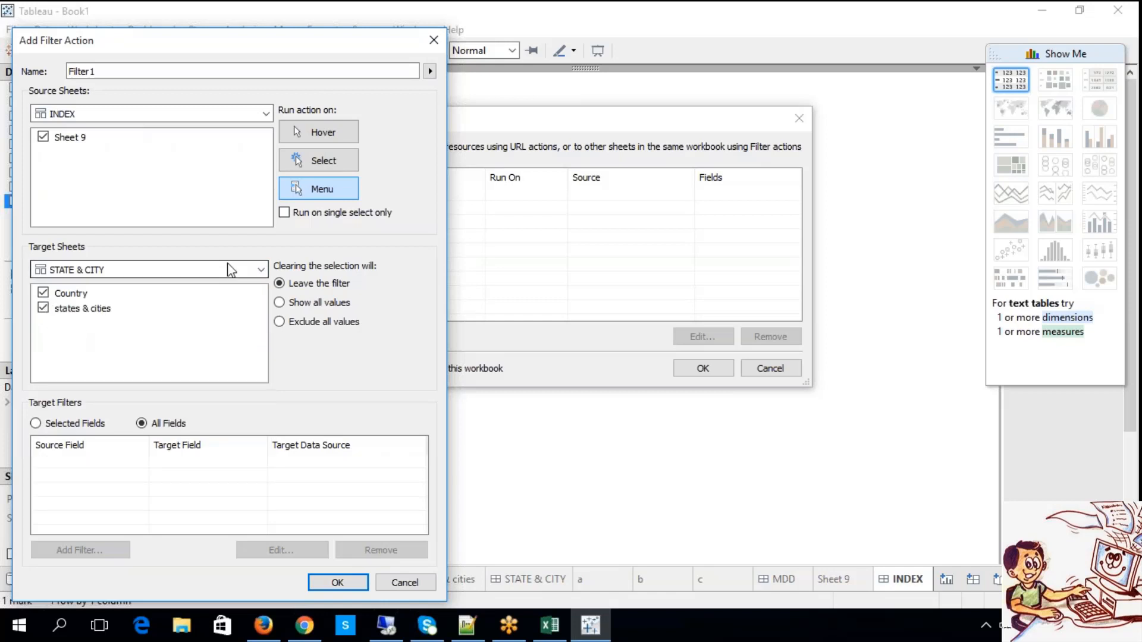
pyautogui.click(334, 194)
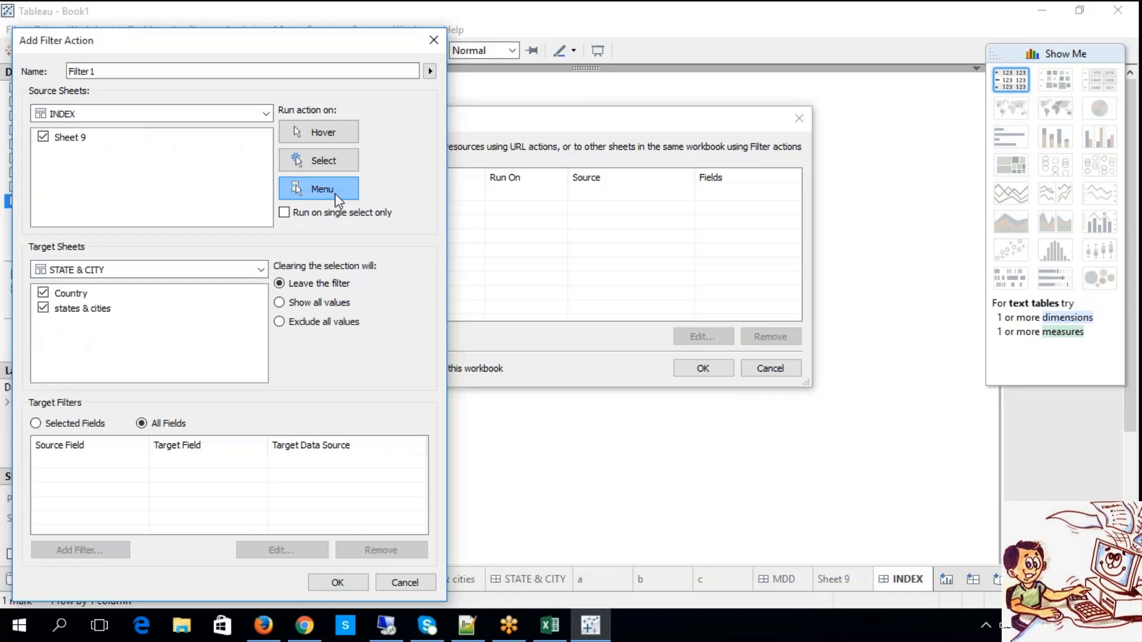
pyautogui.click(352, 583)
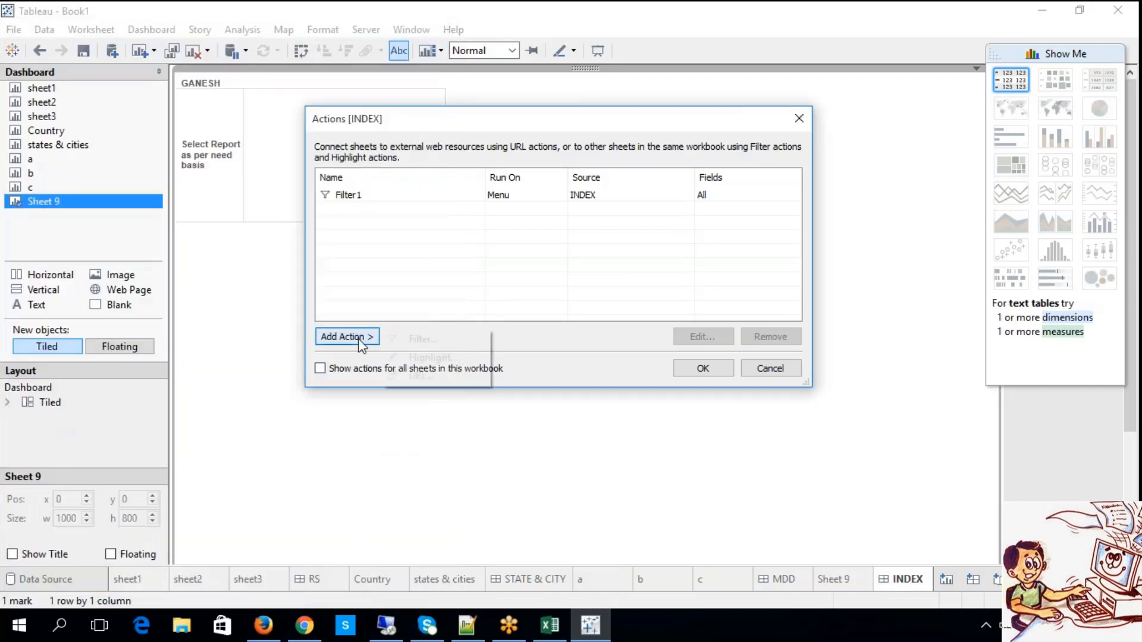
# Add a second filter action from Sheet 9 on INDEX to the MDD dashboard, run on Menu.
pyautogui.click(365, 336)
pyautogui.click(412, 338)
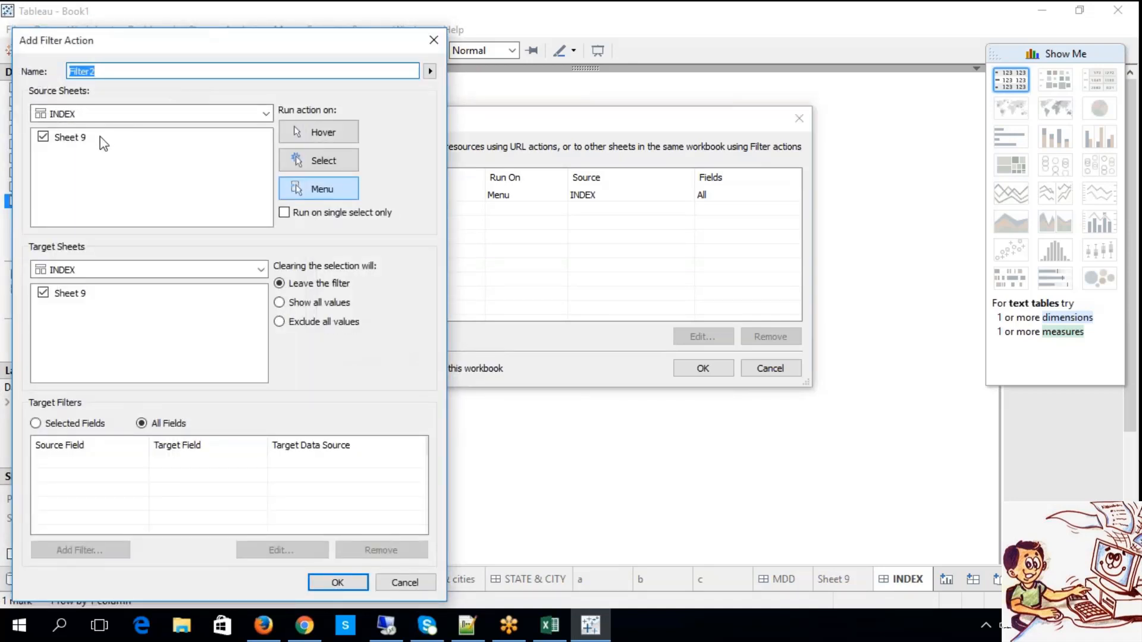
pyautogui.click(127, 273)
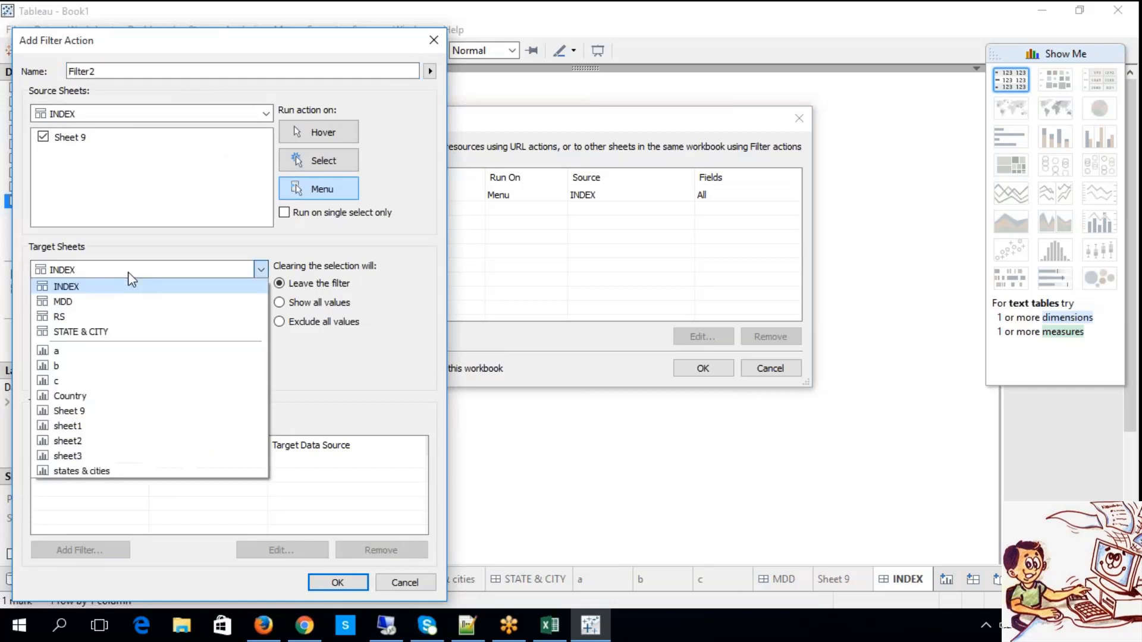
pyautogui.click(109, 302)
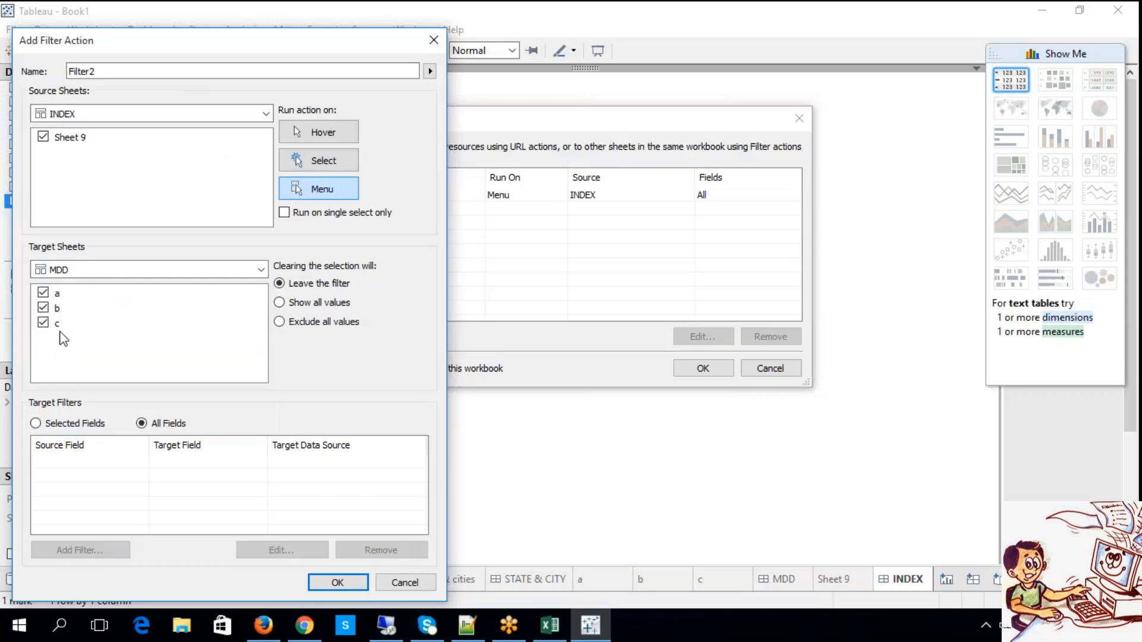
pyautogui.click(322, 192)
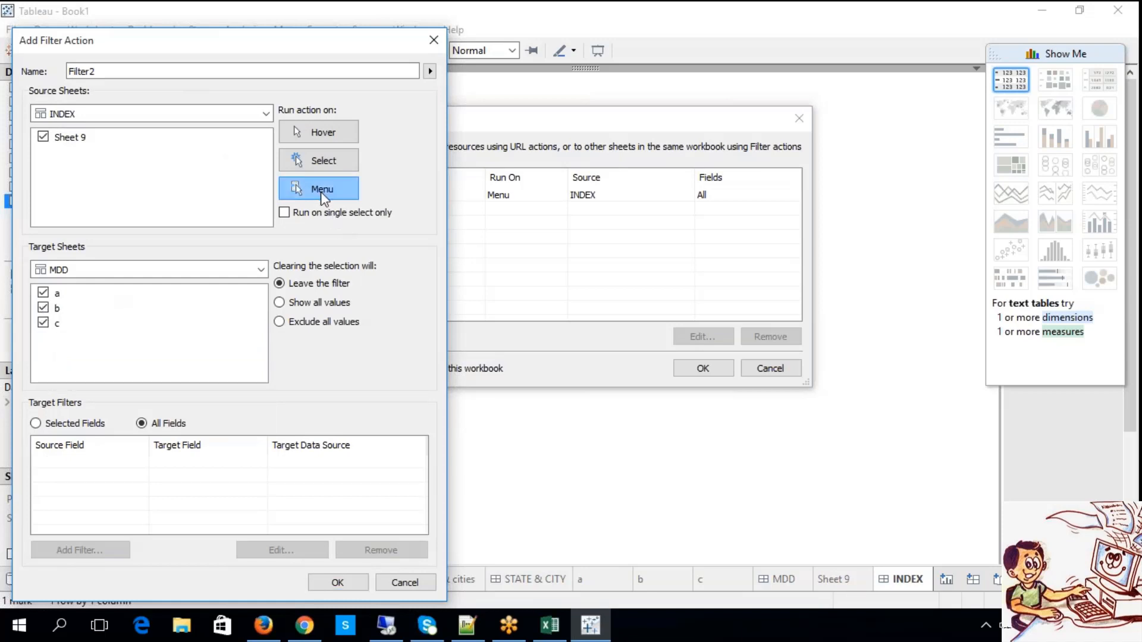
pyautogui.click(342, 587)
# Add a third filter action from Sheet 9 on INDEX to the RS dashboard, run on Menu, and apply the actions.
pyautogui.click(356, 338)
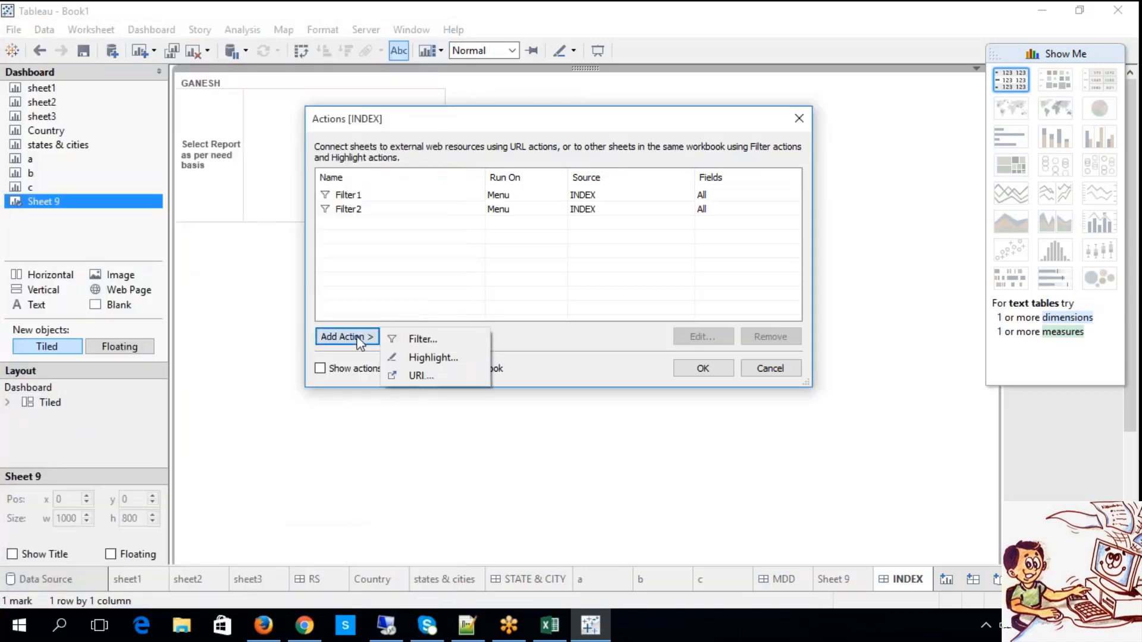
pyautogui.click(410, 342)
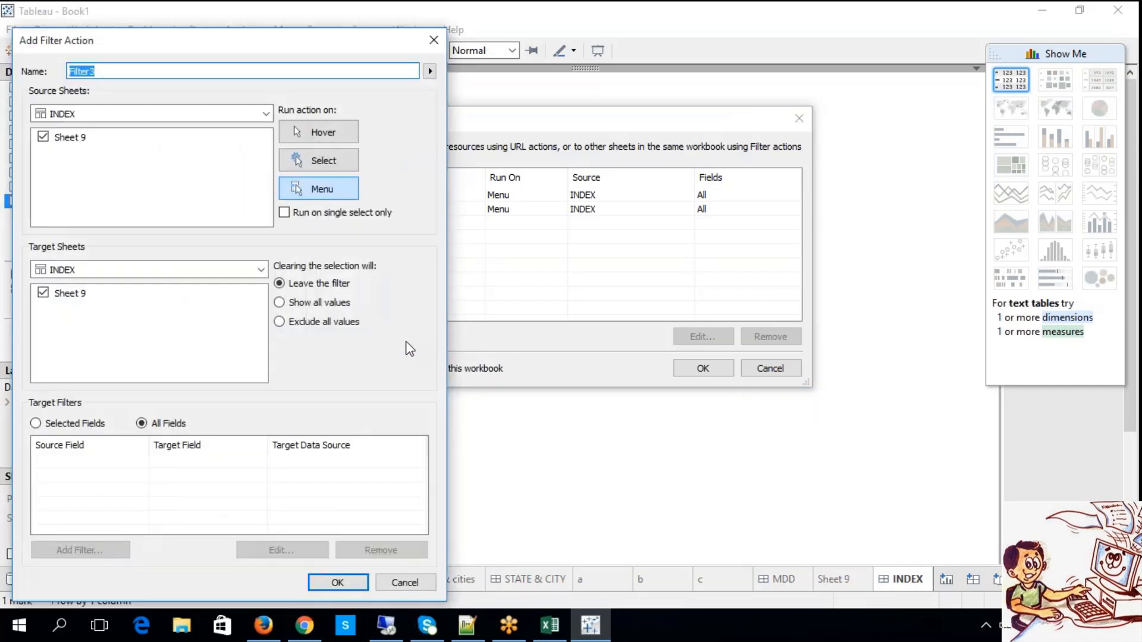
pyautogui.click(117, 271)
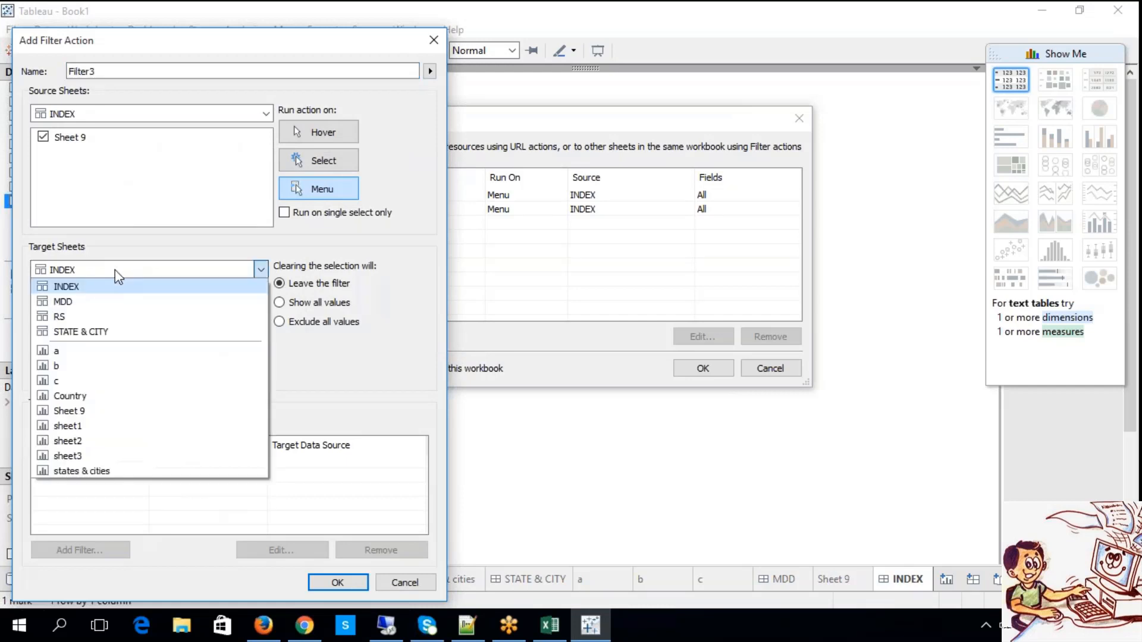
pyautogui.click(98, 316)
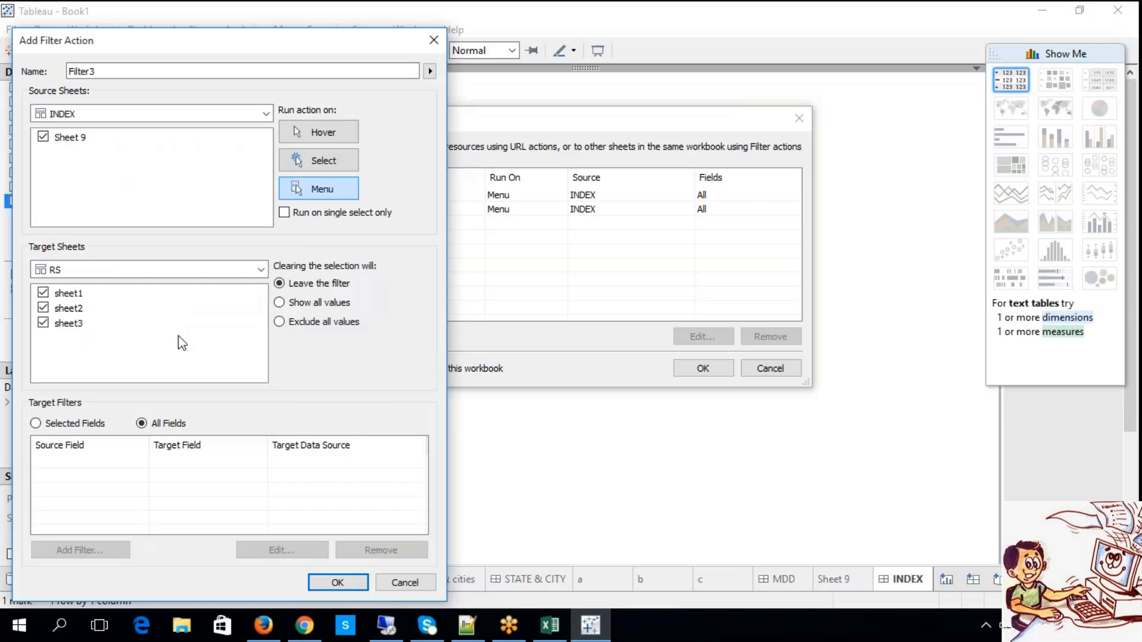
pyautogui.click(308, 191)
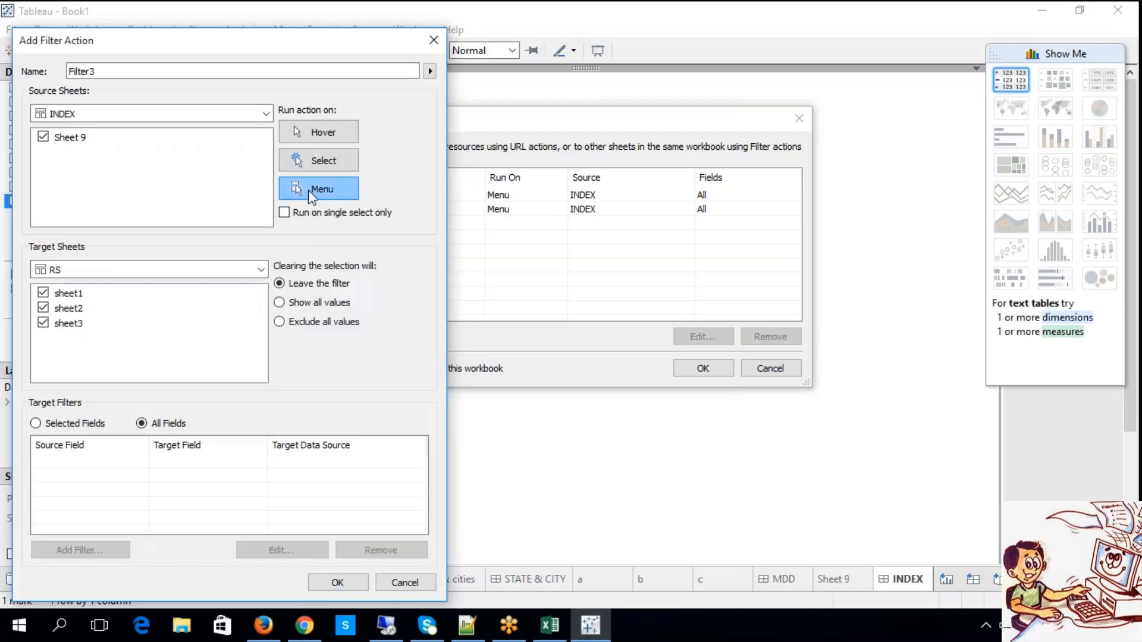
pyautogui.click(348, 582)
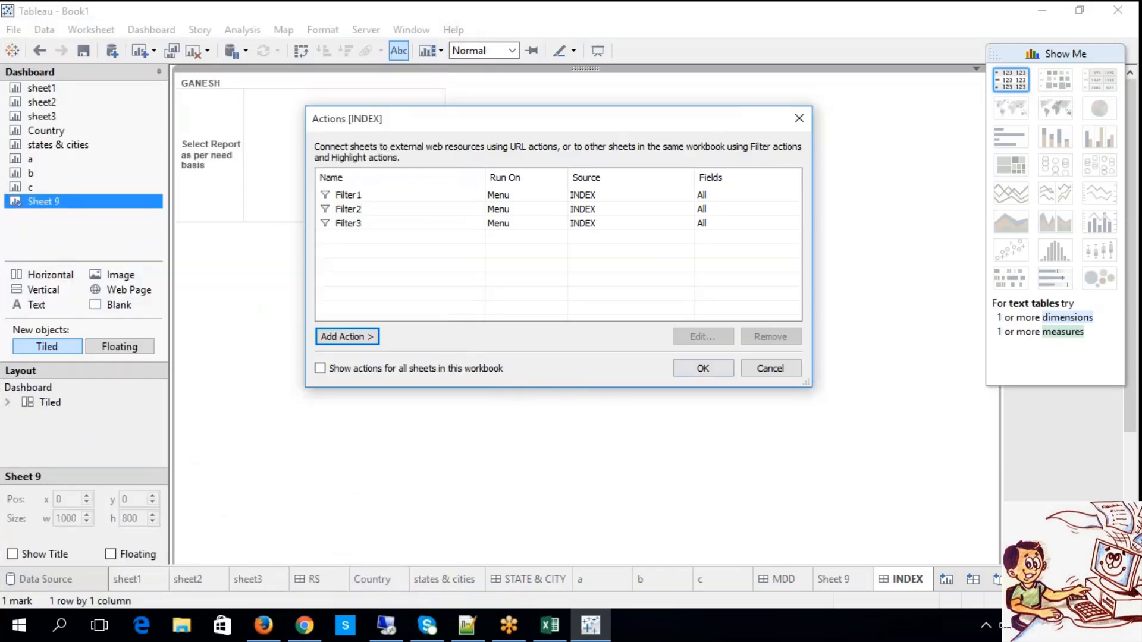
pyautogui.click(684, 368)
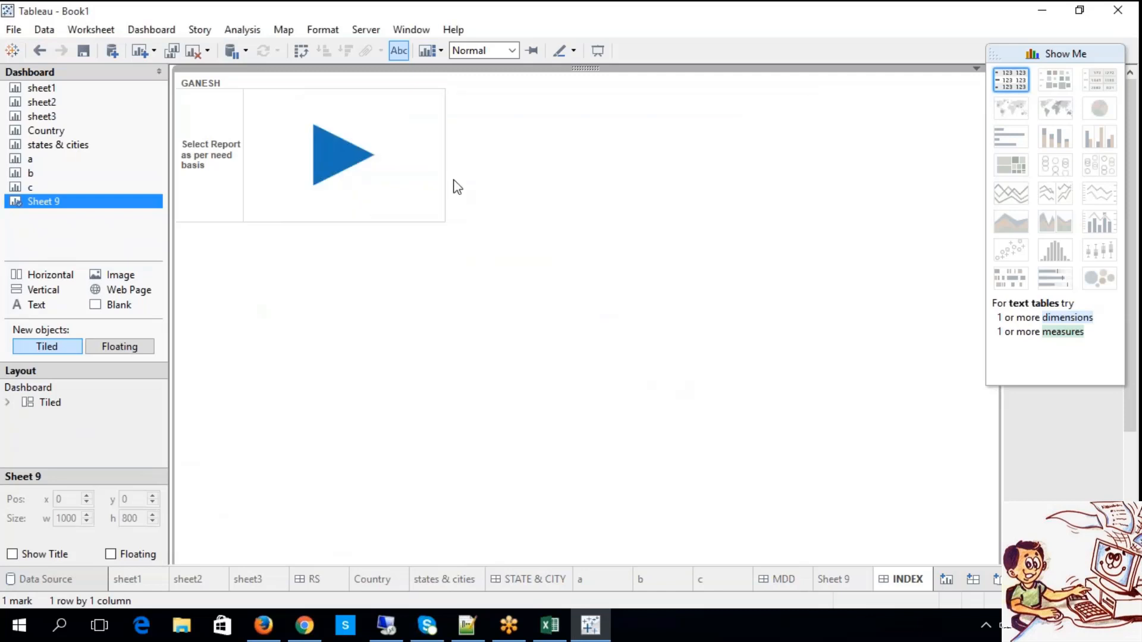
pyautogui.click(358, 165)
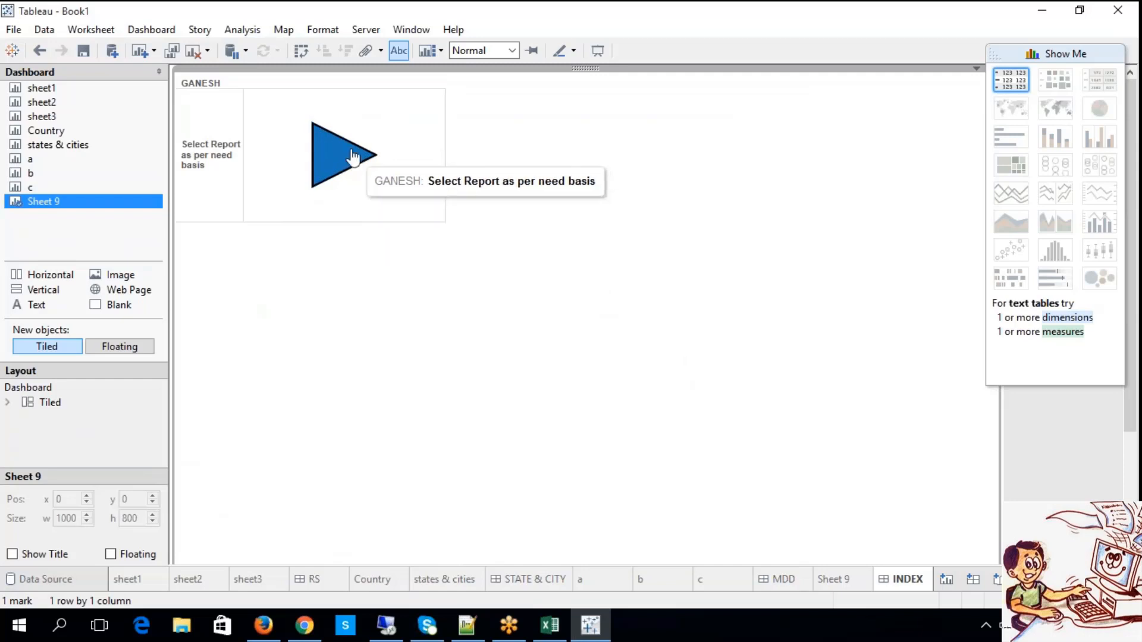
pyautogui.click(155, 30)
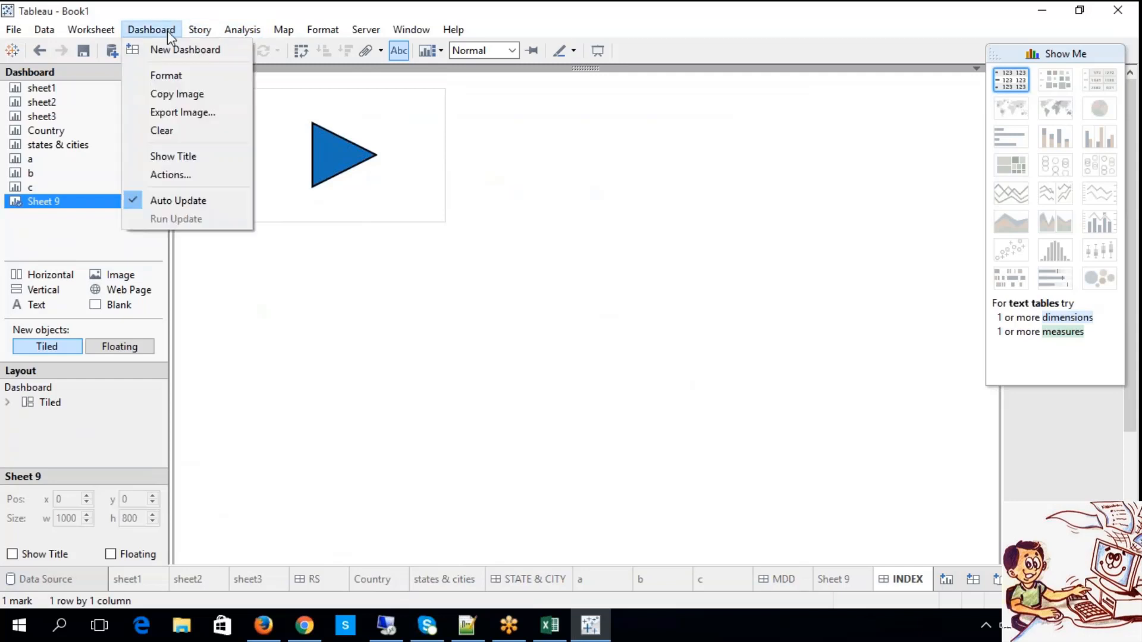
pyautogui.click(194, 160)
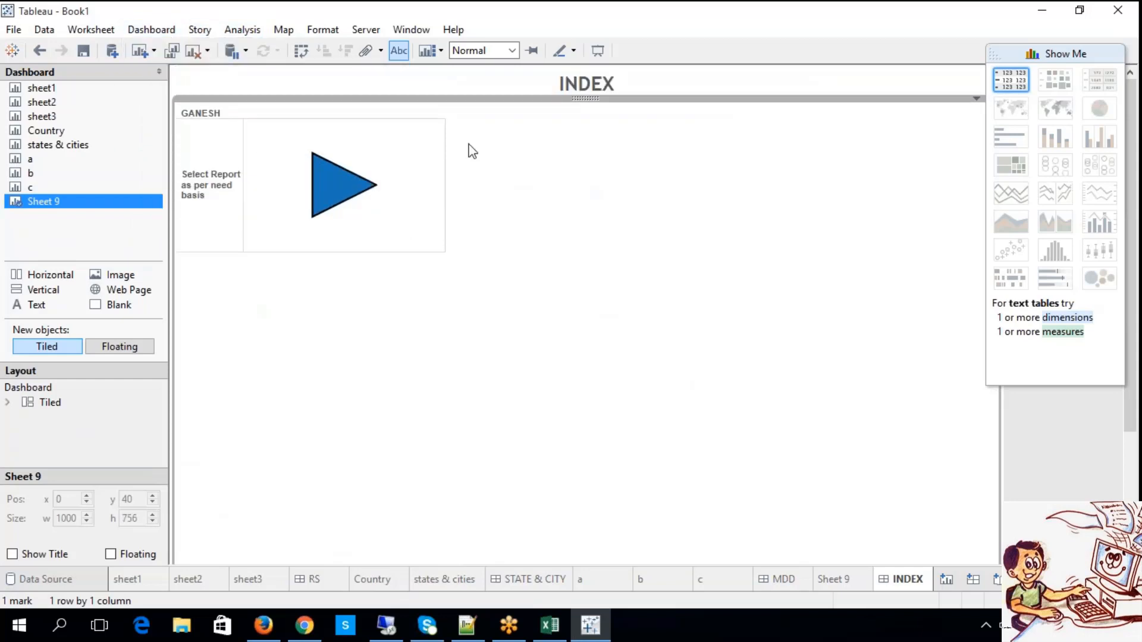
pyautogui.click(569, 94)
pyautogui.click(152, 30)
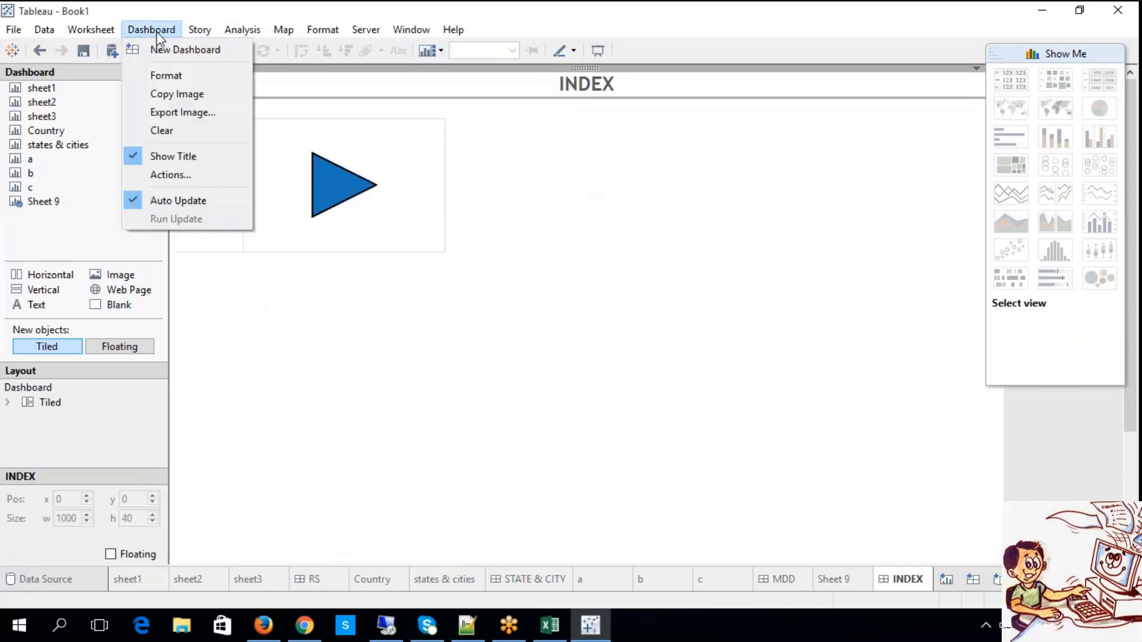
pyautogui.click(175, 156)
# Rename the INDEX dashboard's filter action that targets STATE & CITY as A.
pyautogui.click(152, 30)
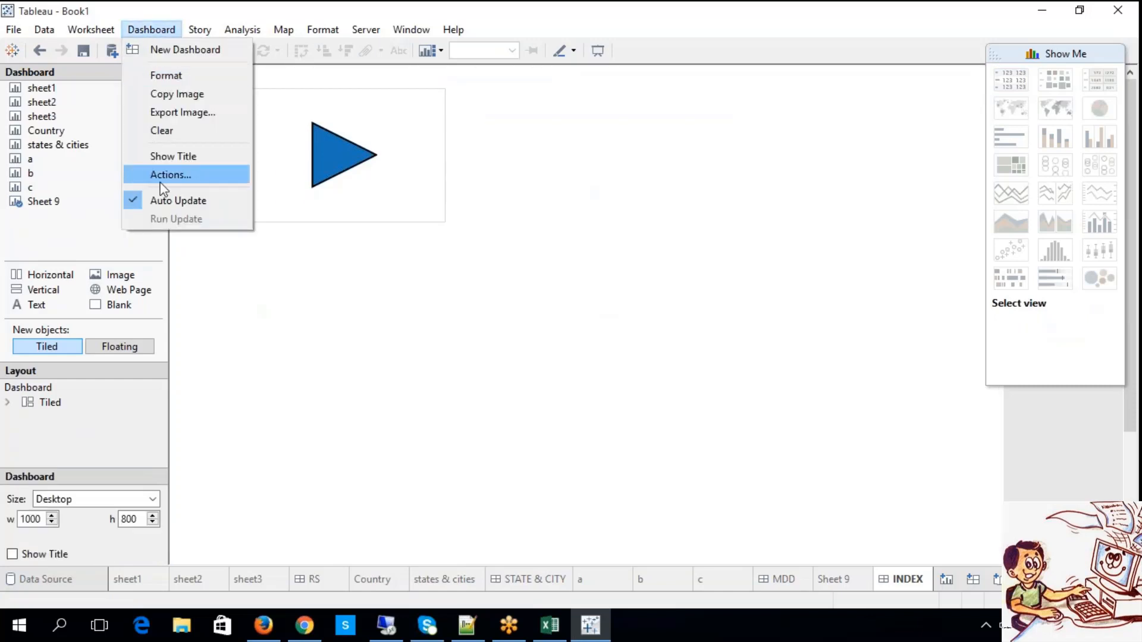
pyautogui.click(179, 173)
pyautogui.click(361, 251)
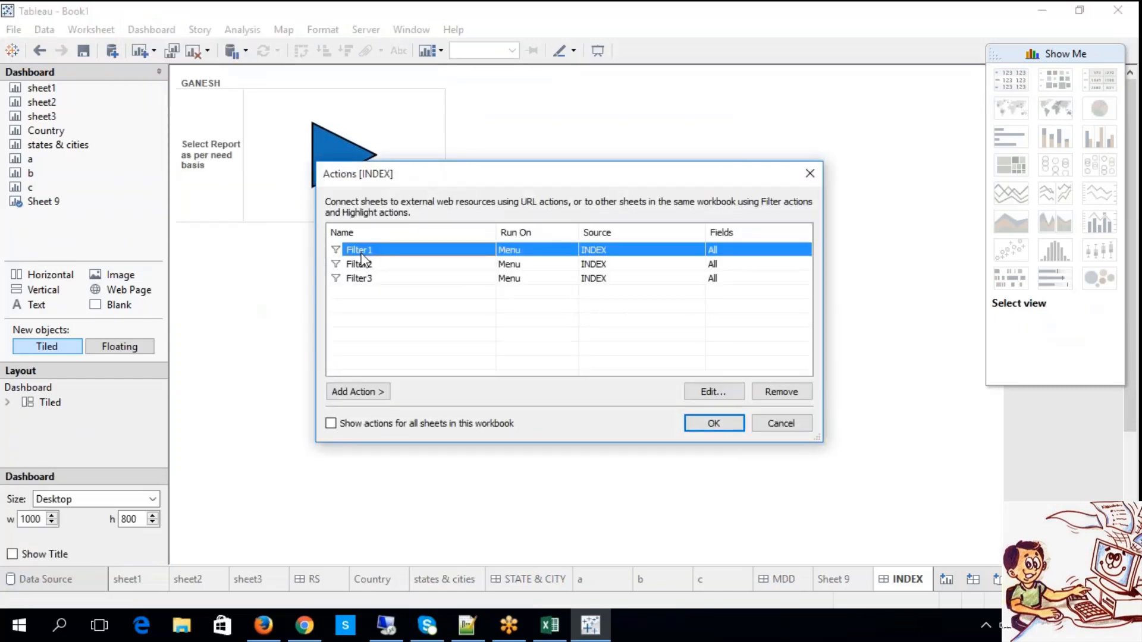
pyautogui.doubleClick(362, 252)
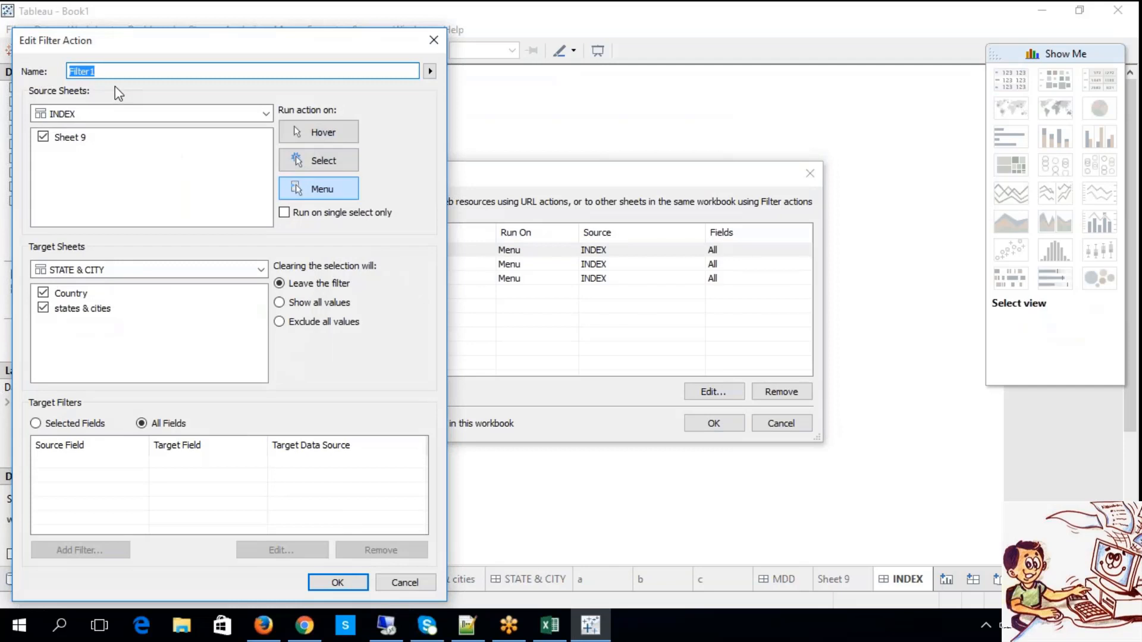
pyautogui.write('A')
pyautogui.click(327, 582)
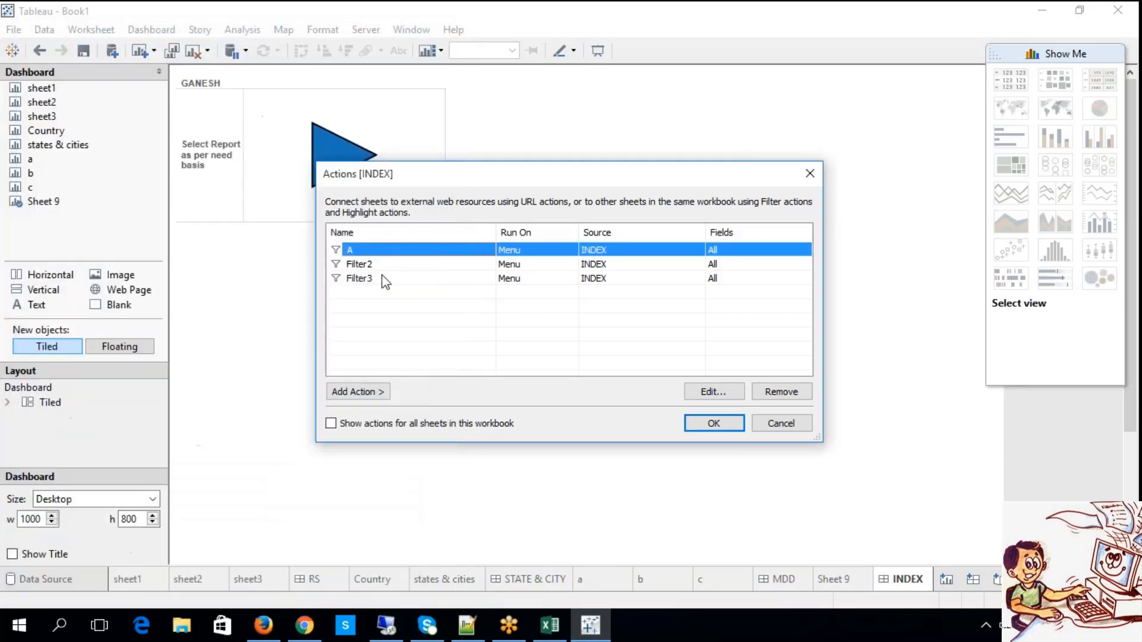
# Rename the filter action targeting MDD as B and the one targeting RS as C, and apply the changes.
pyautogui.doubleClick(370, 264)
pyautogui.write('B')
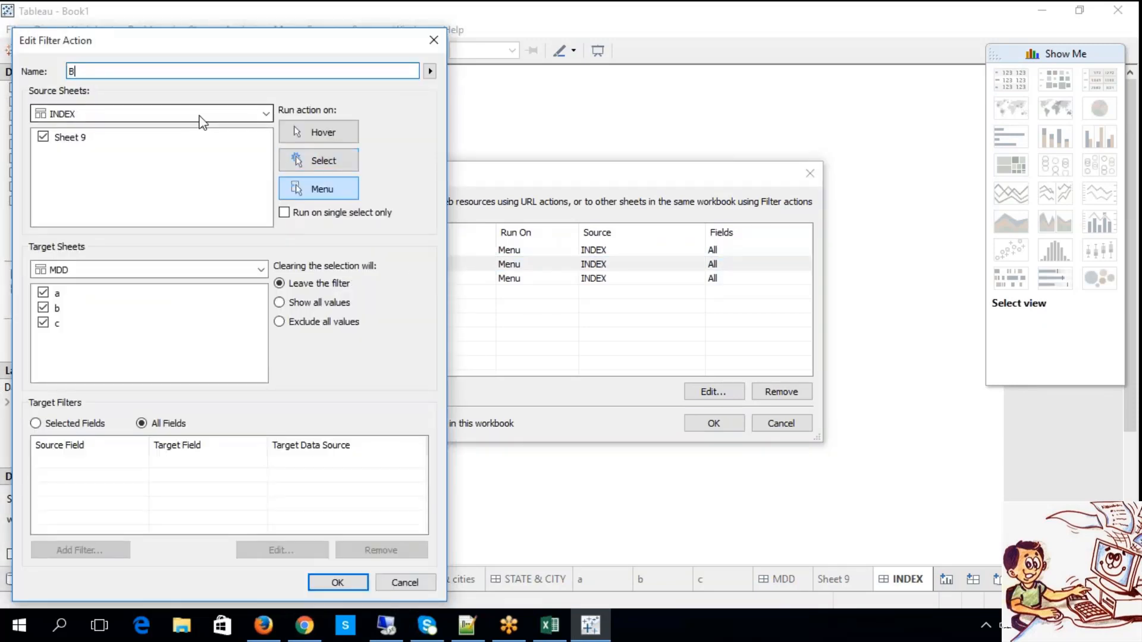
pyautogui.click(326, 583)
pyautogui.click(374, 280)
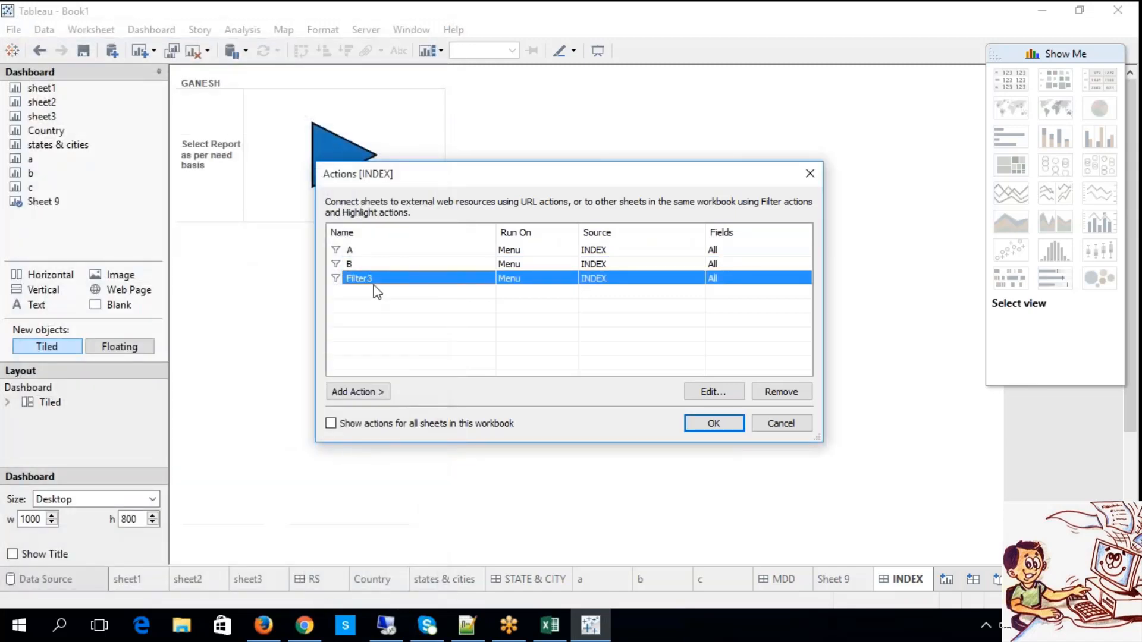
pyautogui.doubleClick(369, 279)
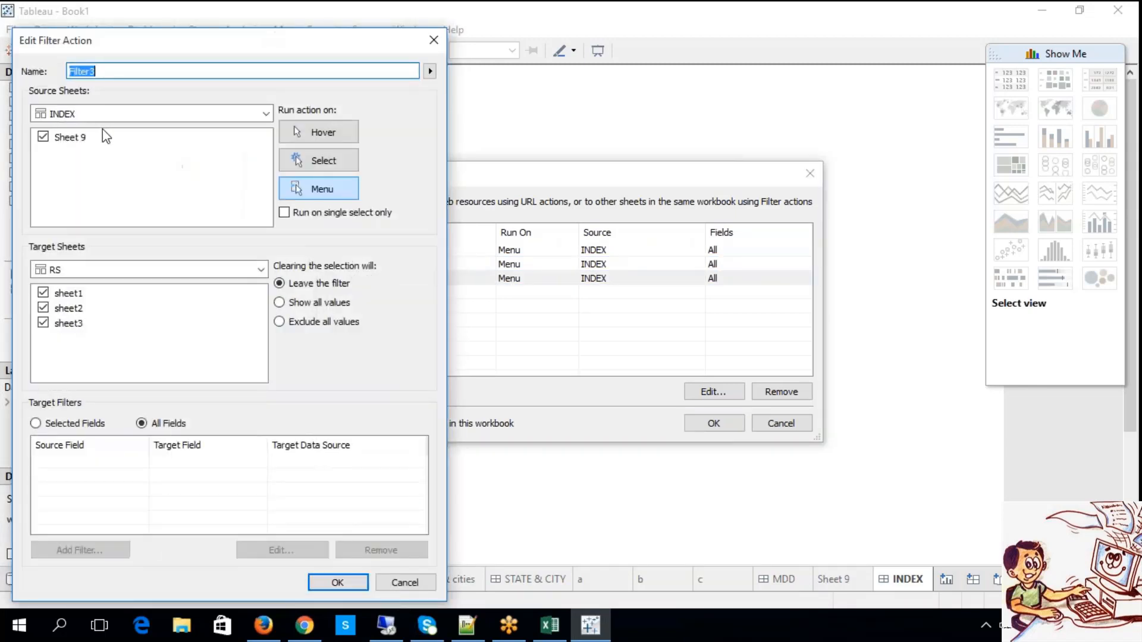
pyautogui.write('C')
pyautogui.click(334, 584)
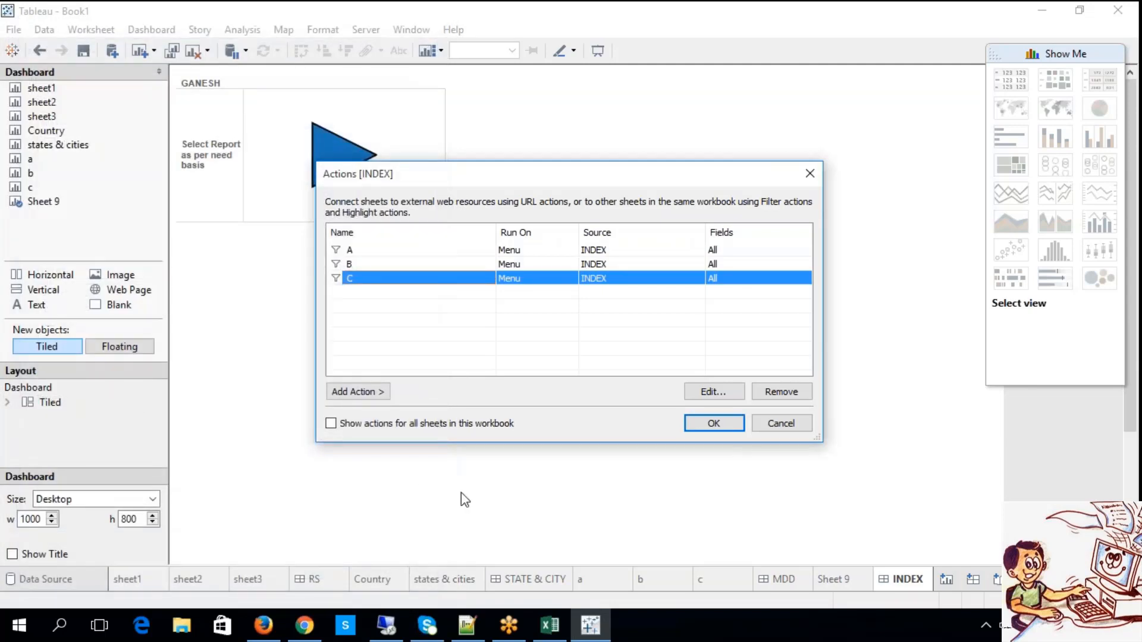
pyautogui.click(730, 425)
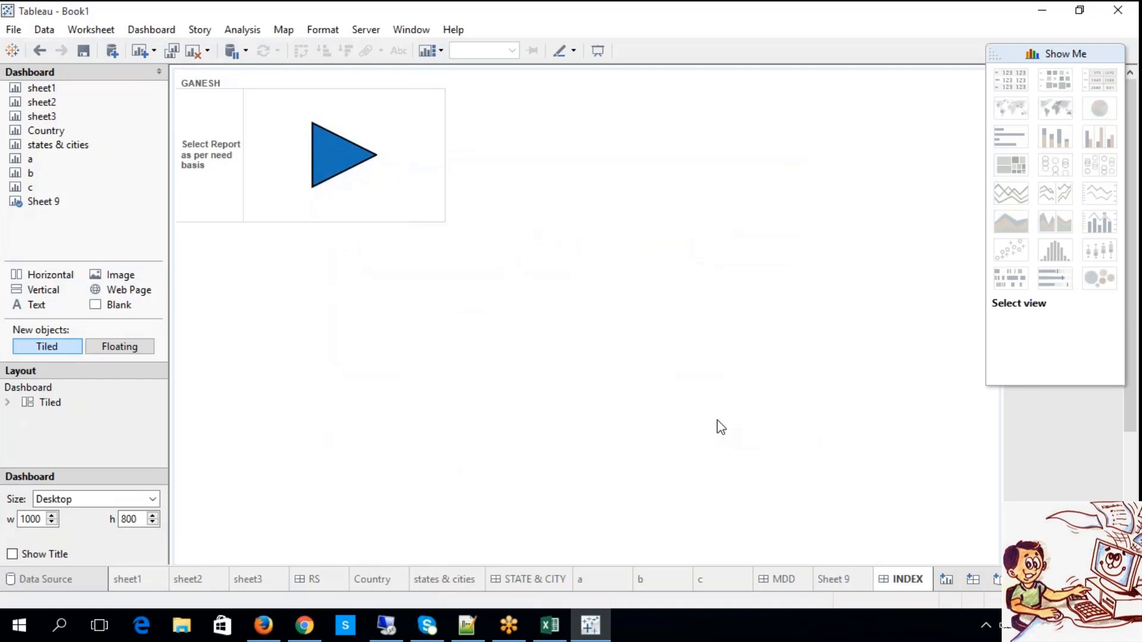
# Test action A from the triangle mark on INDEX to open the STATE & CITY dashboard.
pyautogui.click(388, 324)
pyautogui.moveTo(352, 160)
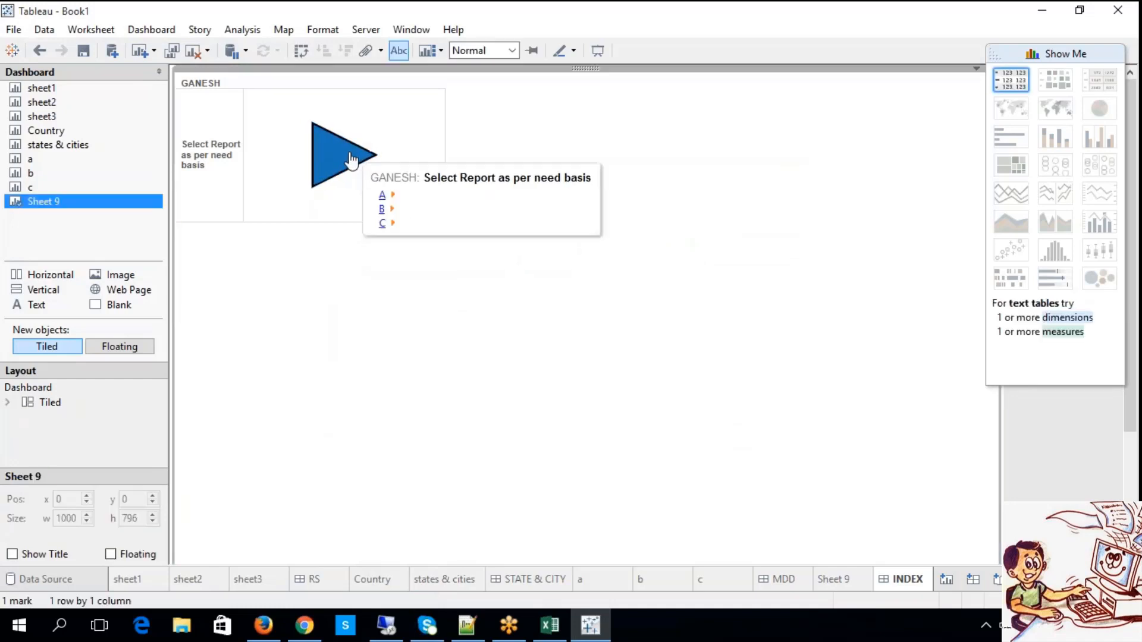
pyautogui.click(383, 198)
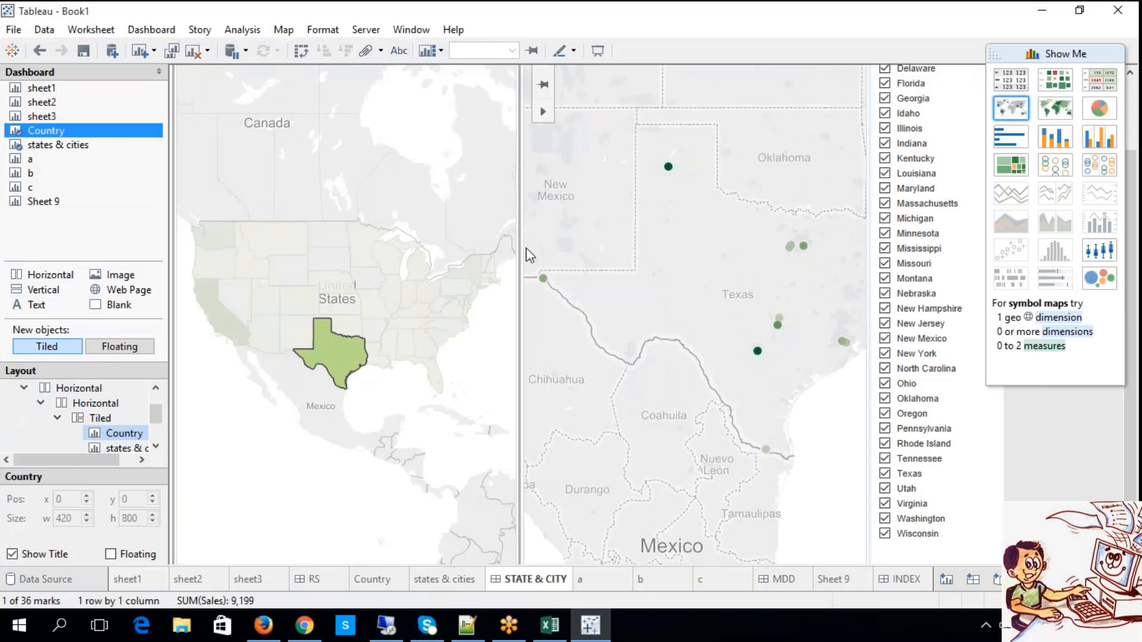
# Return to the INDEX dashboard and test action B from the triangle mark to open the MDD dashboard.
pyautogui.click(904, 582)
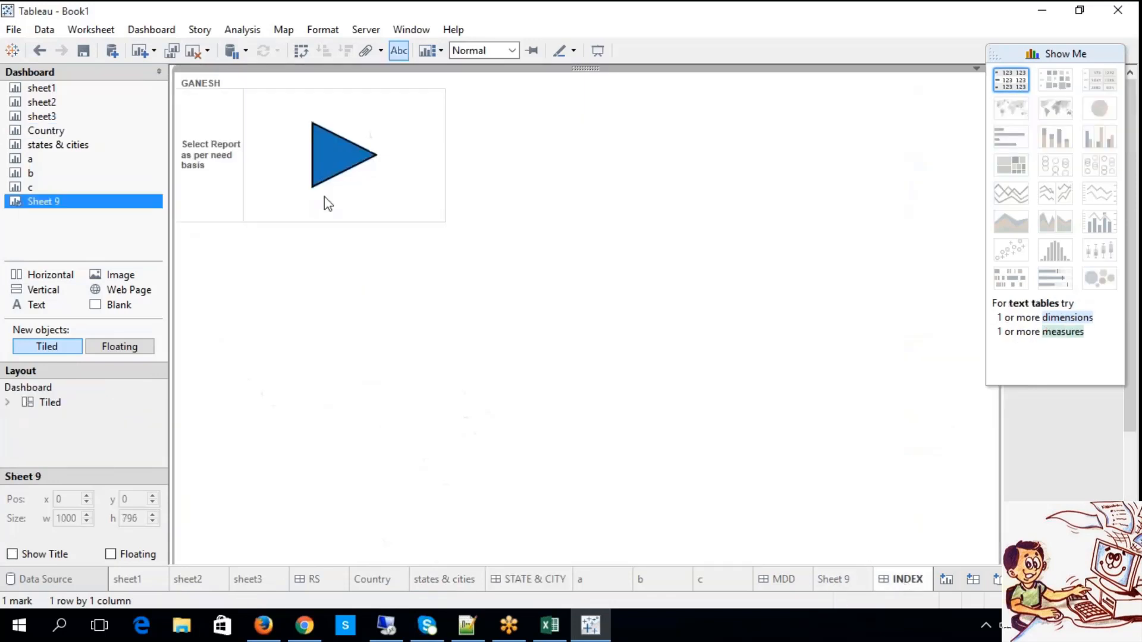
pyautogui.moveTo(324, 178)
pyautogui.click(357, 171)
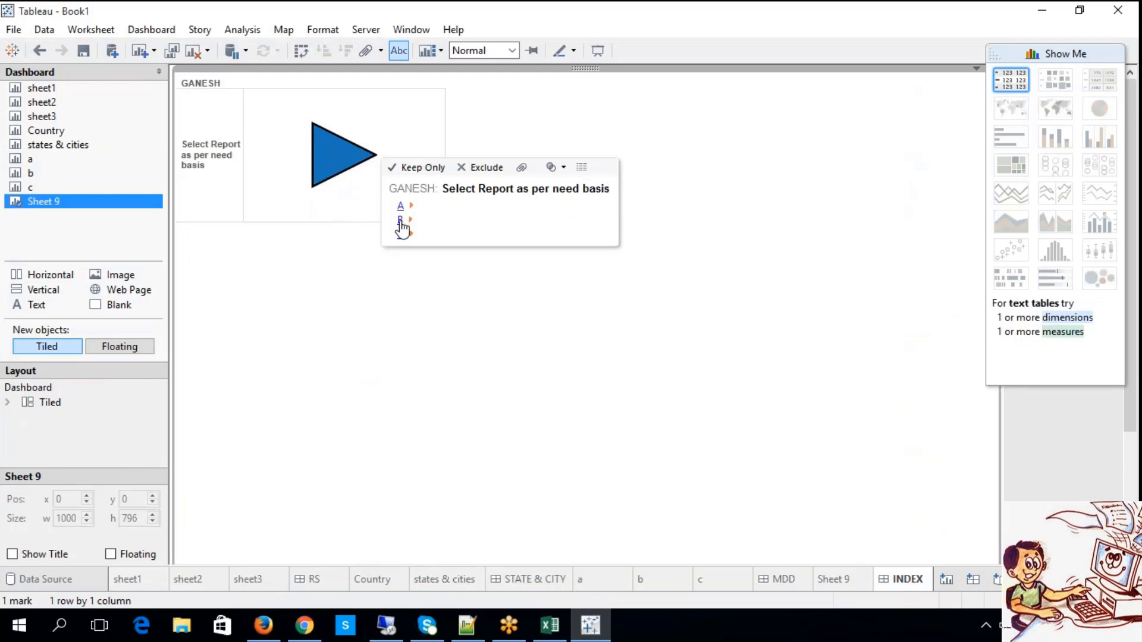
pyautogui.click(400, 220)
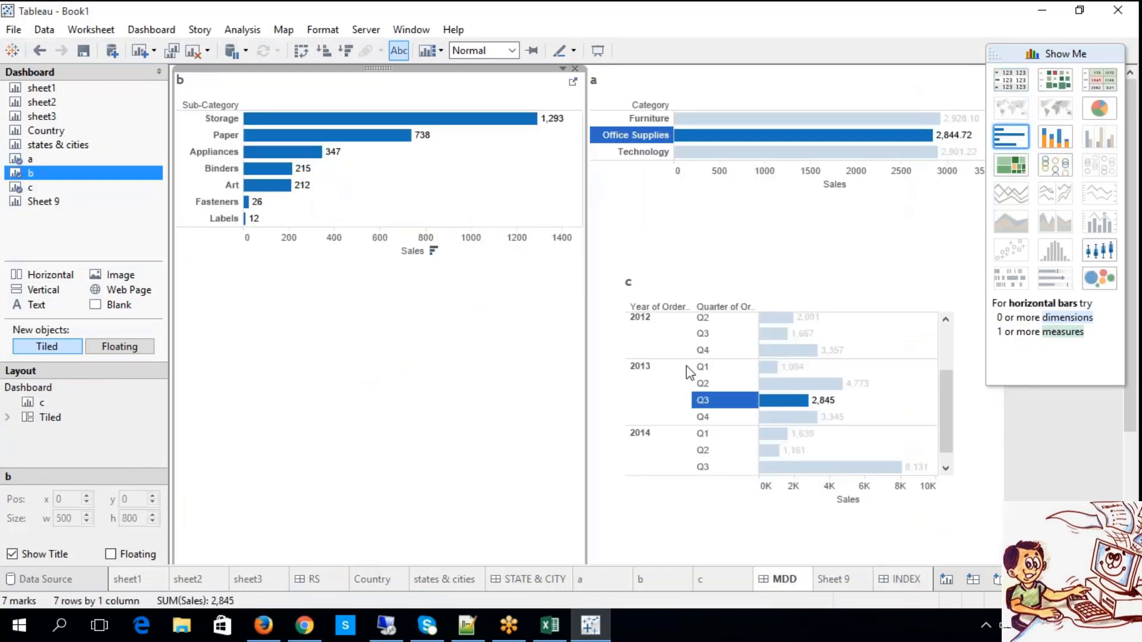
# Test the MDD dashboard's filtering by selecting different 2013 quarters in chart c, ending on 2014 Q2.
pyautogui.click(704, 382)
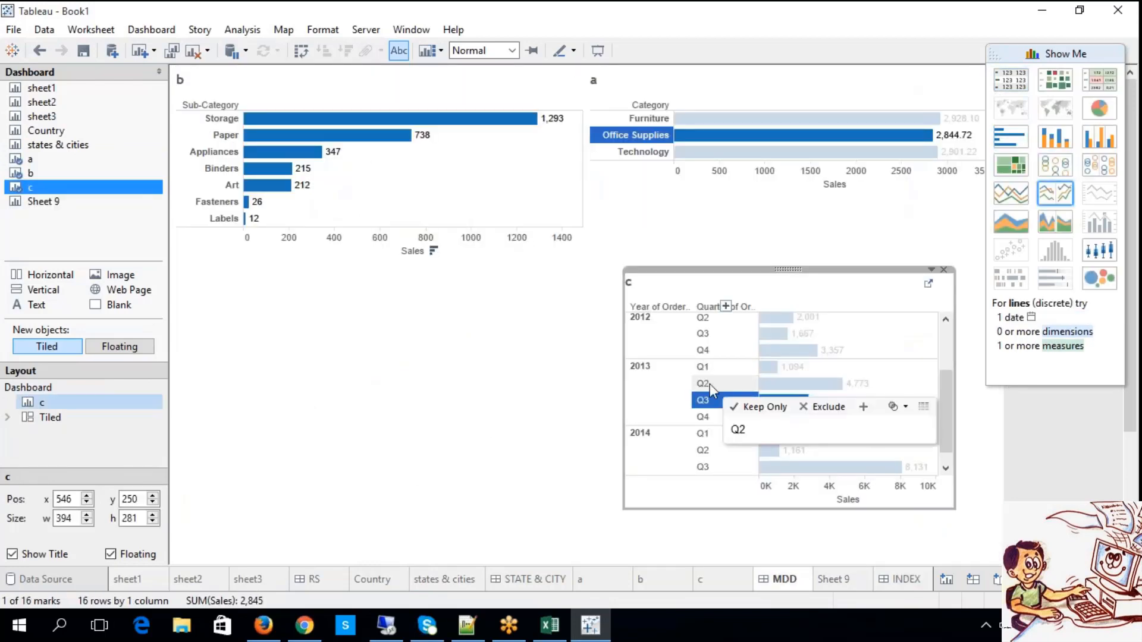
pyautogui.click(702, 367)
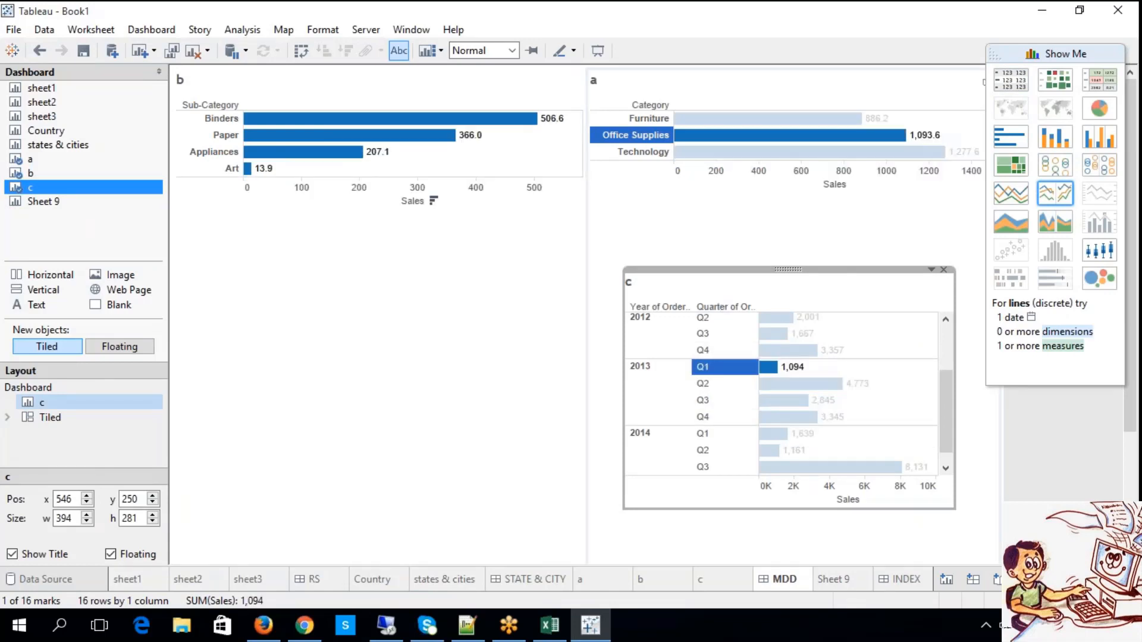
pyautogui.click(704, 416)
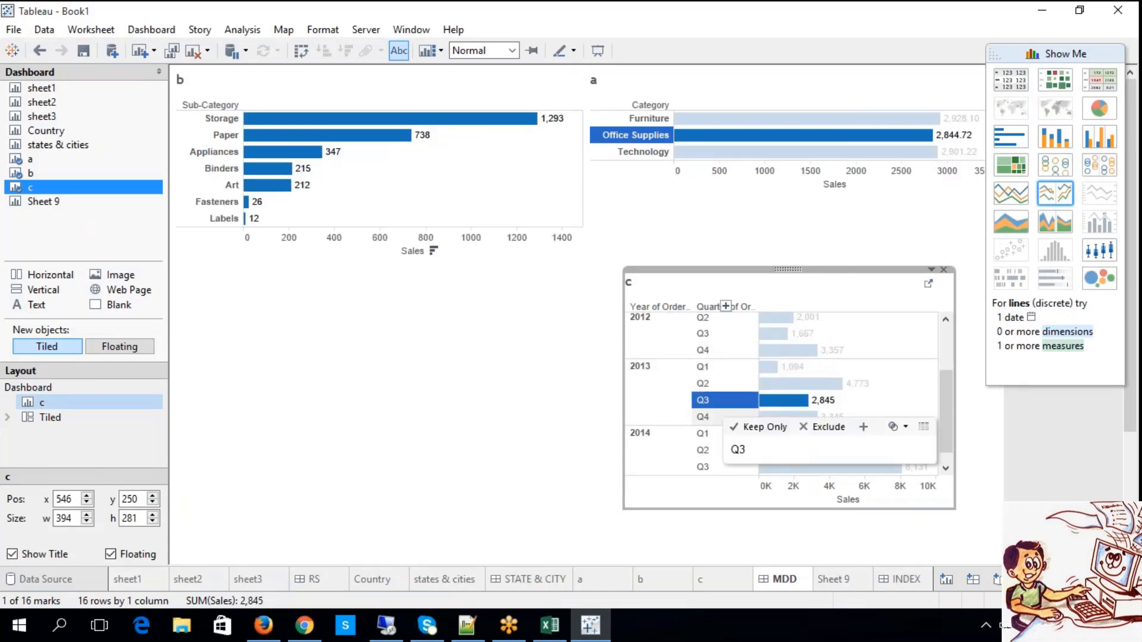
pyautogui.click(702, 449)
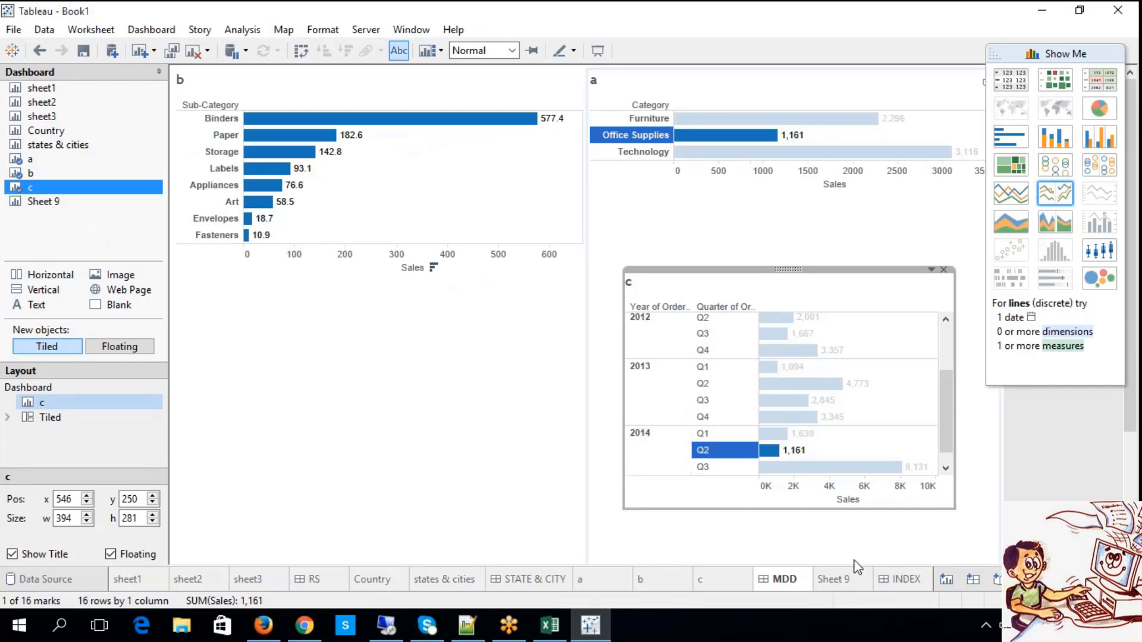
# Go back to INDEX and test action C from the triangle mark to open the RS dashboard.
pyautogui.click(880, 580)
pyautogui.moveTo(371, 176)
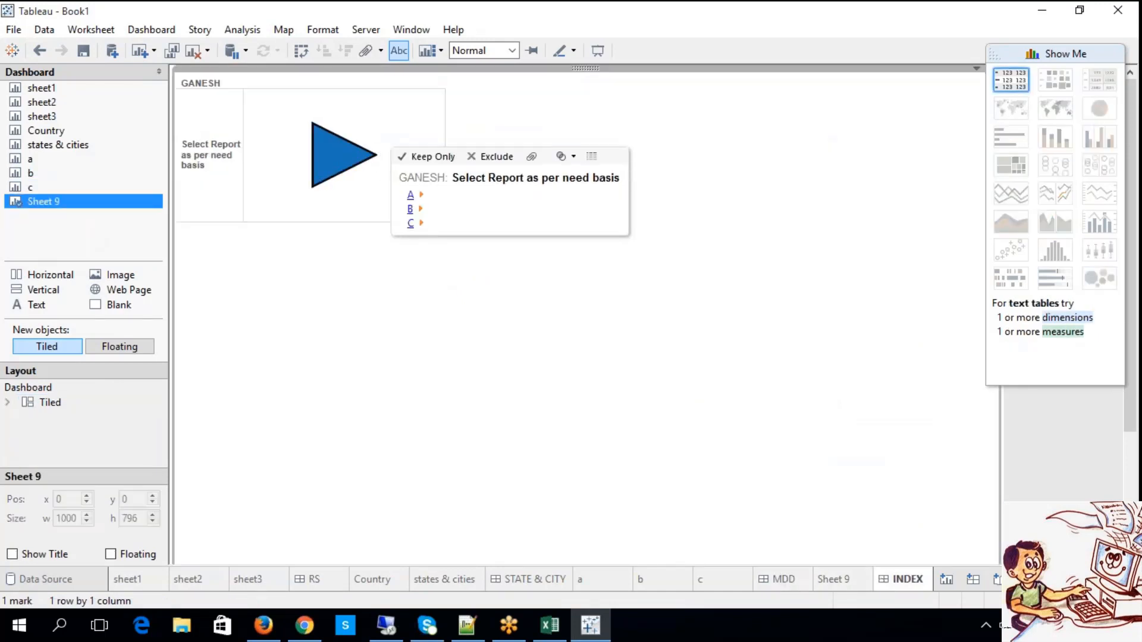
pyautogui.click(412, 225)
pyautogui.click(368, 188)
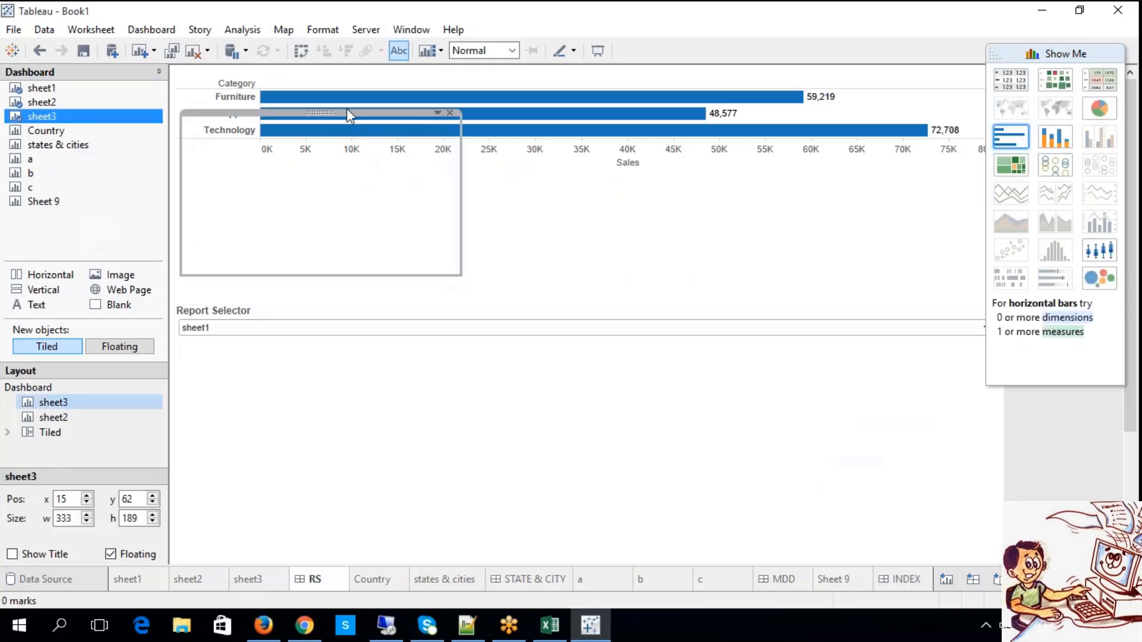
# Test the Report Selector on the RS dashboard by switching it to sheet3, sheet2 and back to sheet1.
pyautogui.click(295, 324)
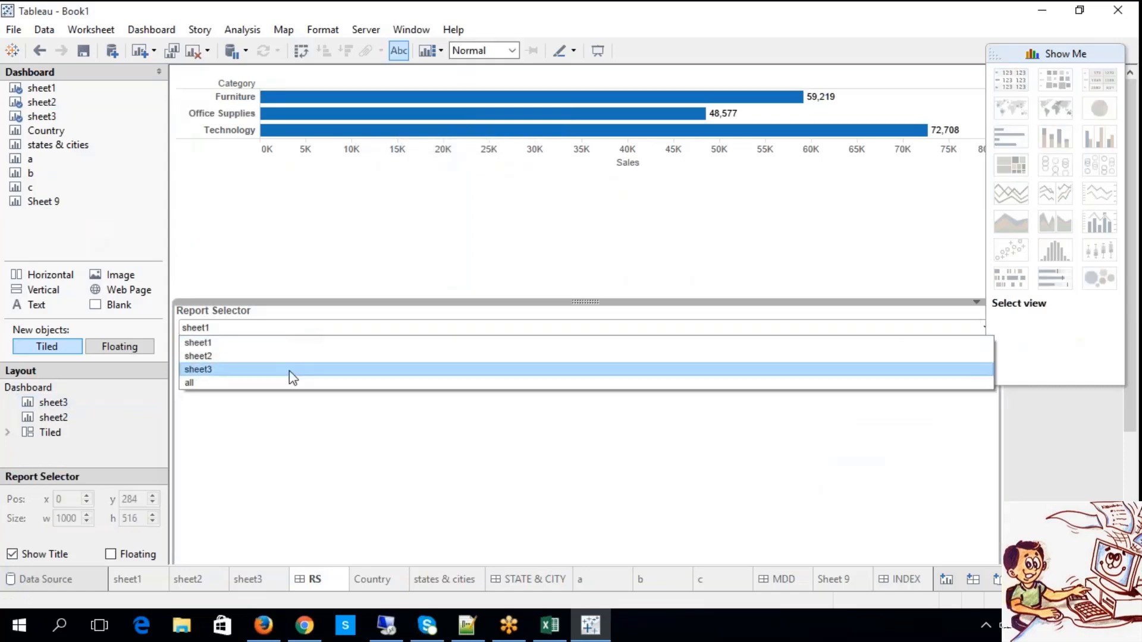
pyautogui.click(289, 370)
pyautogui.click(280, 327)
pyautogui.click(268, 371)
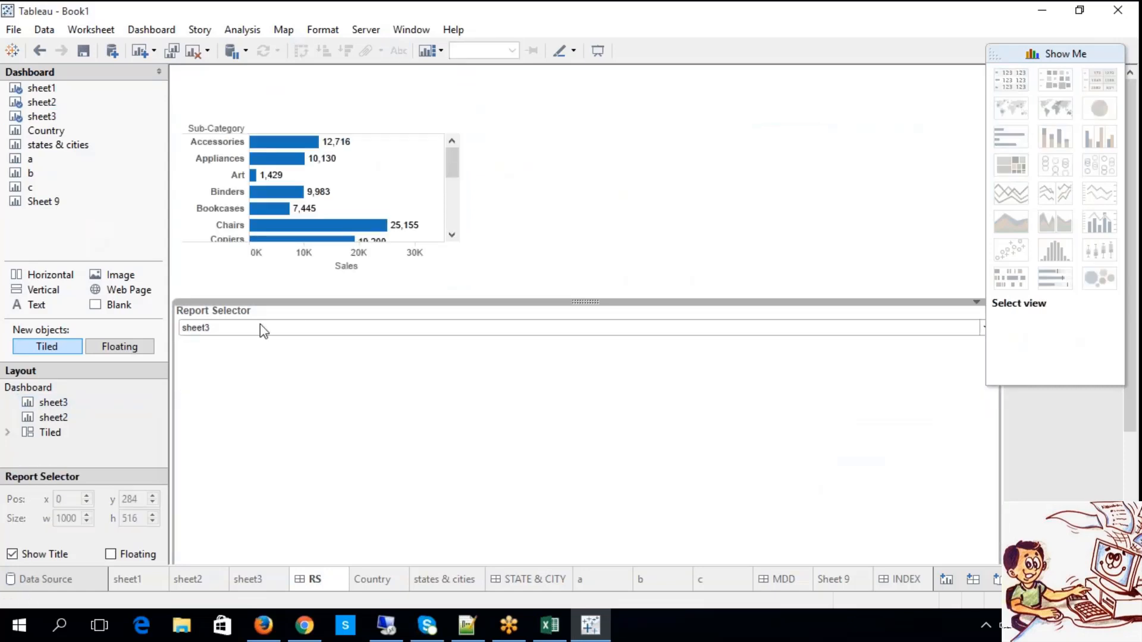
pyautogui.click(259, 327)
pyautogui.click(252, 356)
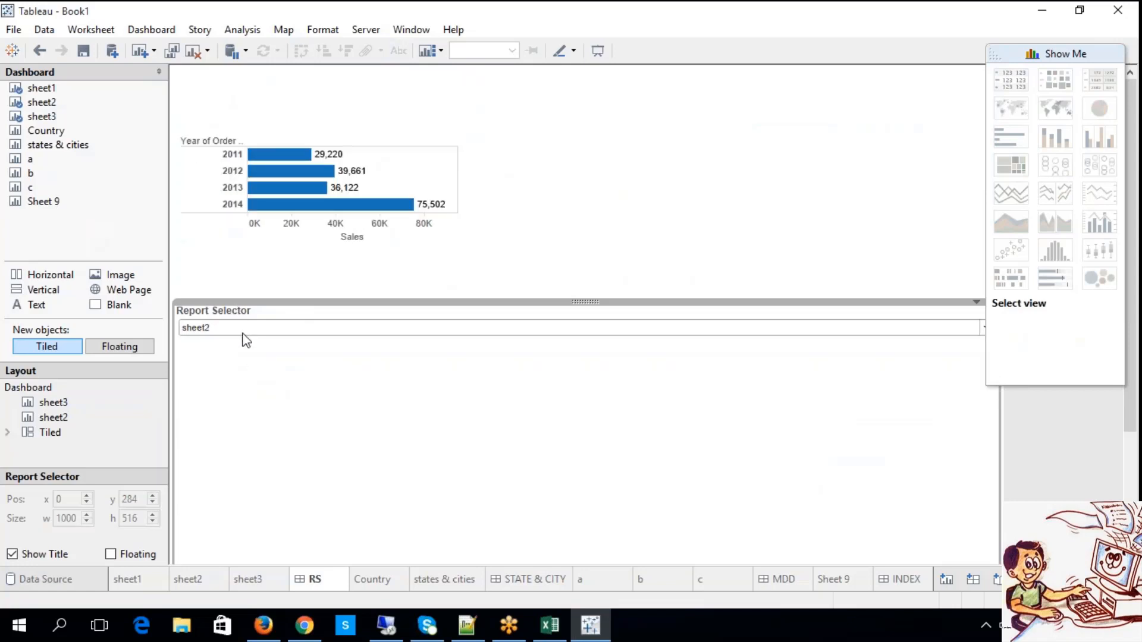
pyautogui.click(242, 332)
pyautogui.click(228, 342)
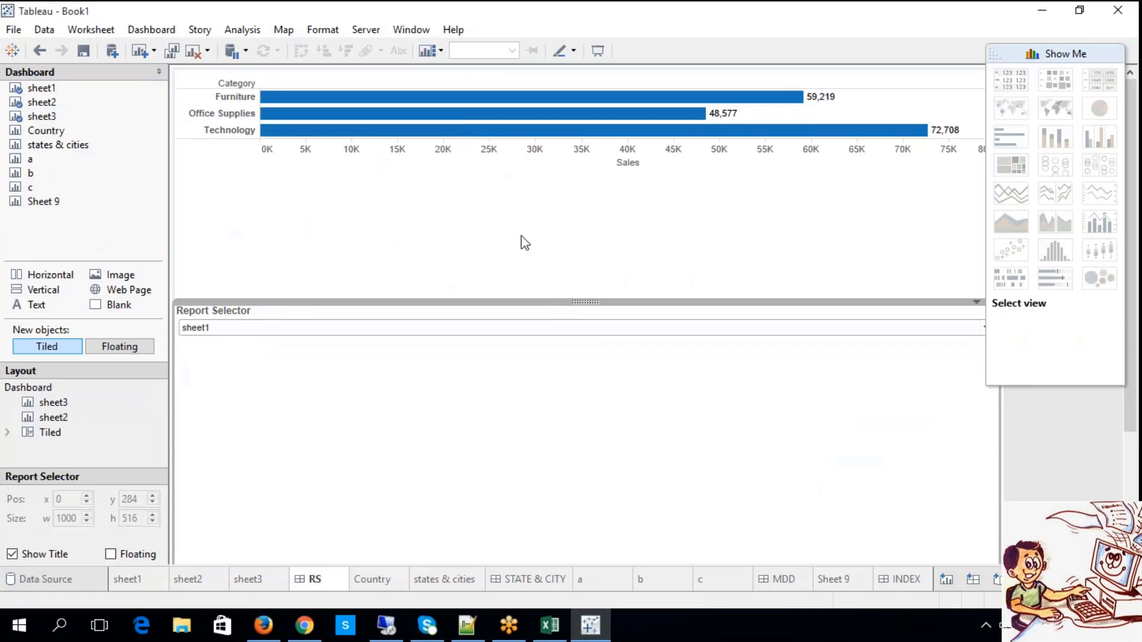
# Change the target of the INDEX dashboard's filter action A to the Country worksheet and apply the actions.
pyautogui.click(903, 578)
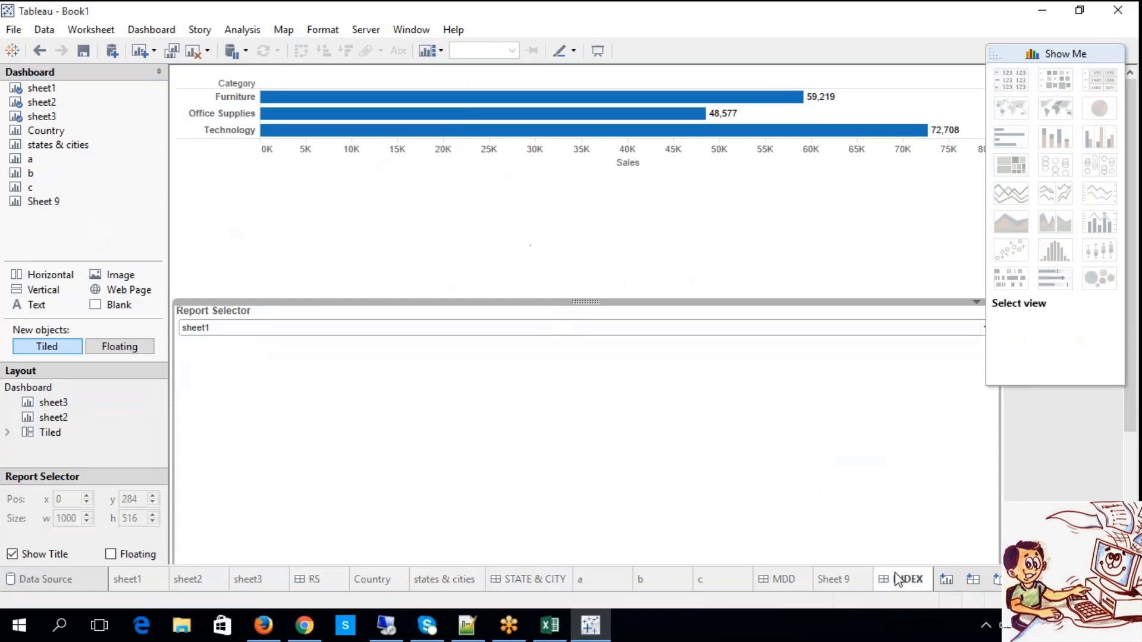
pyautogui.click(401, 135)
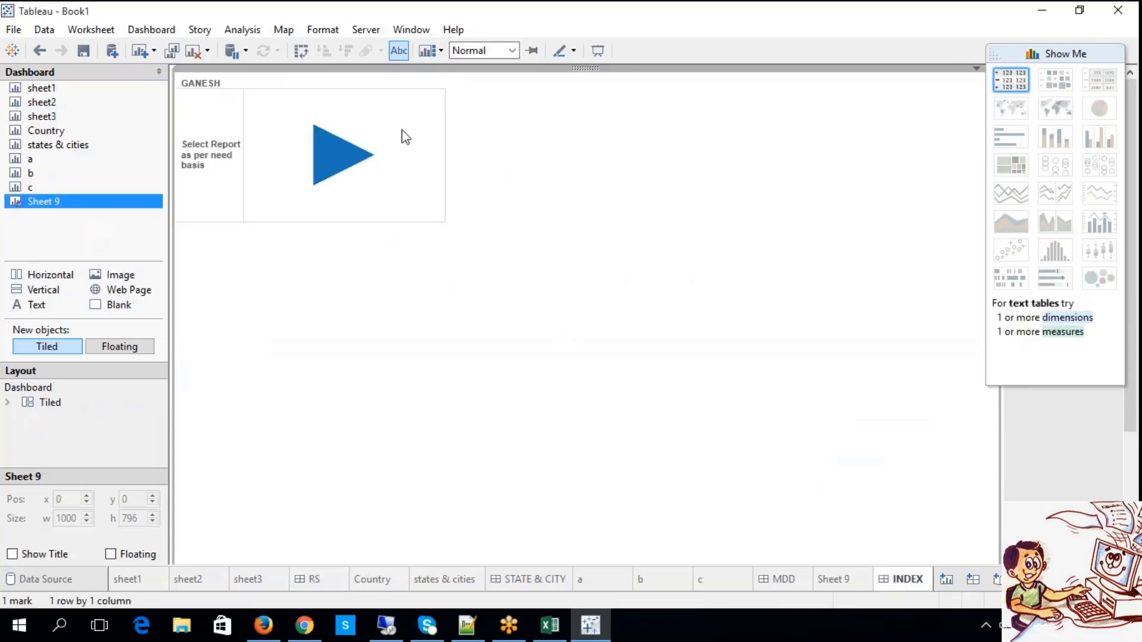
pyautogui.click(357, 159)
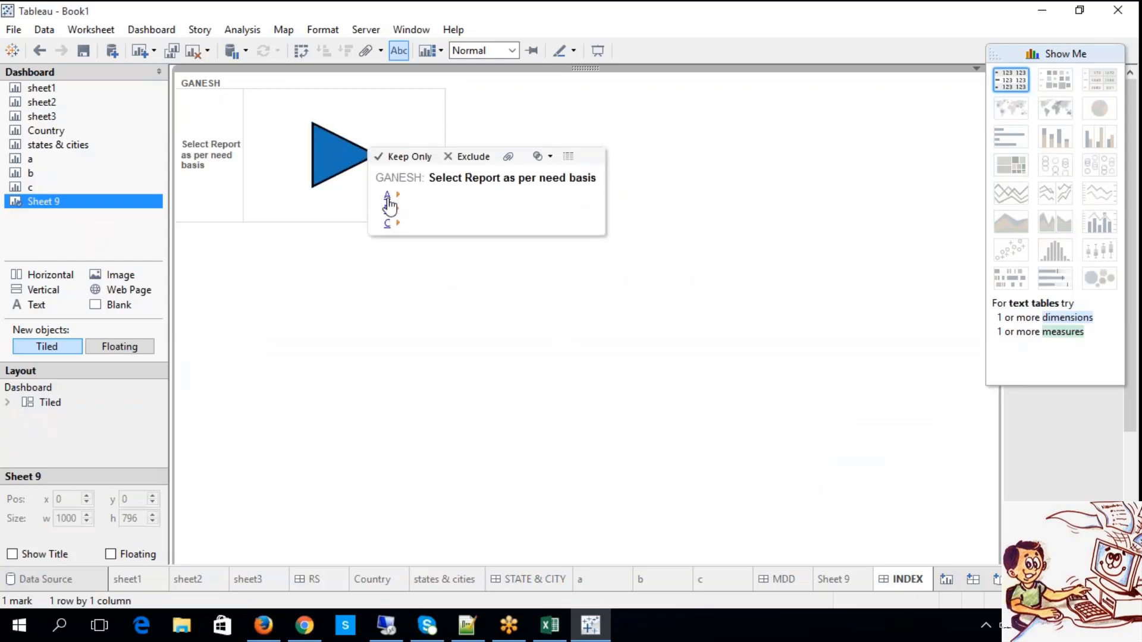
pyautogui.click(171, 37)
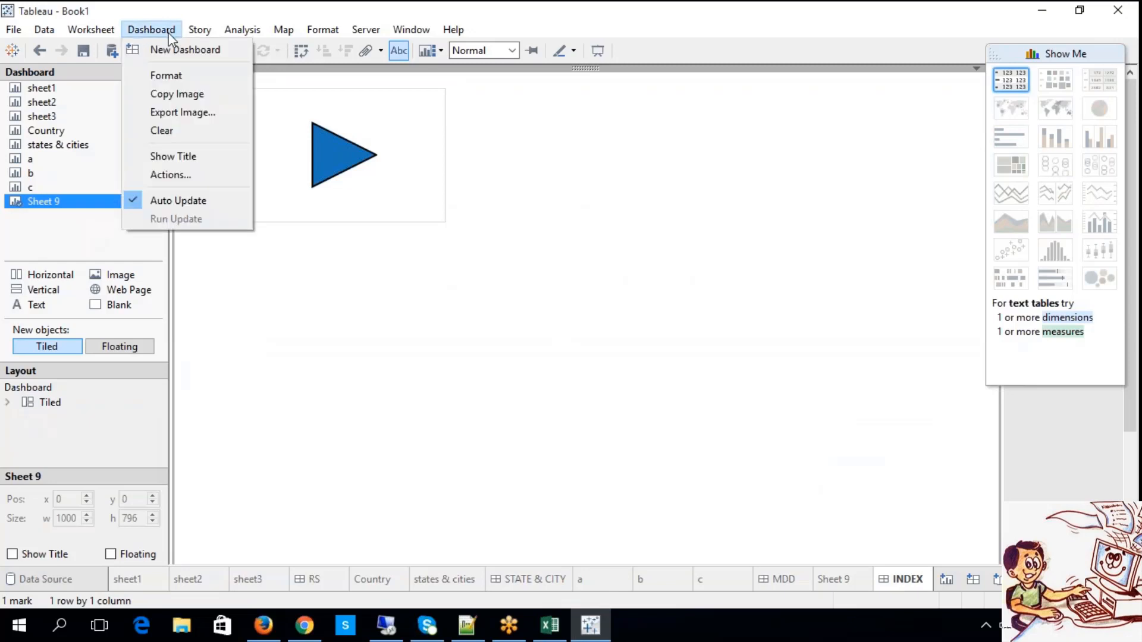
pyautogui.click(178, 174)
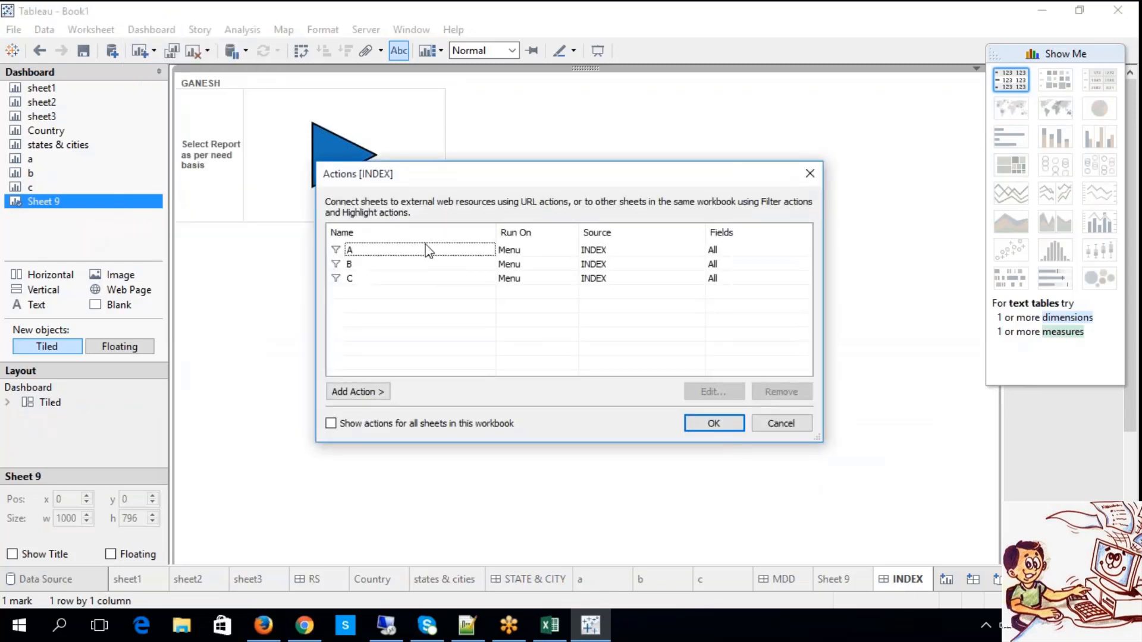
pyautogui.doubleClick(428, 250)
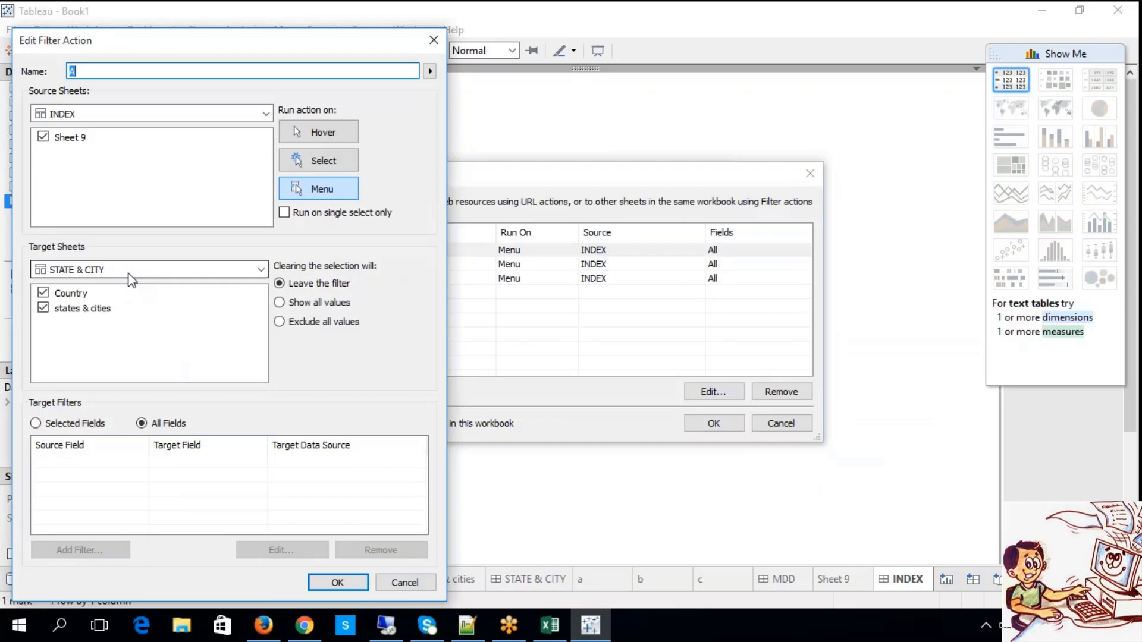
pyautogui.click(128, 273)
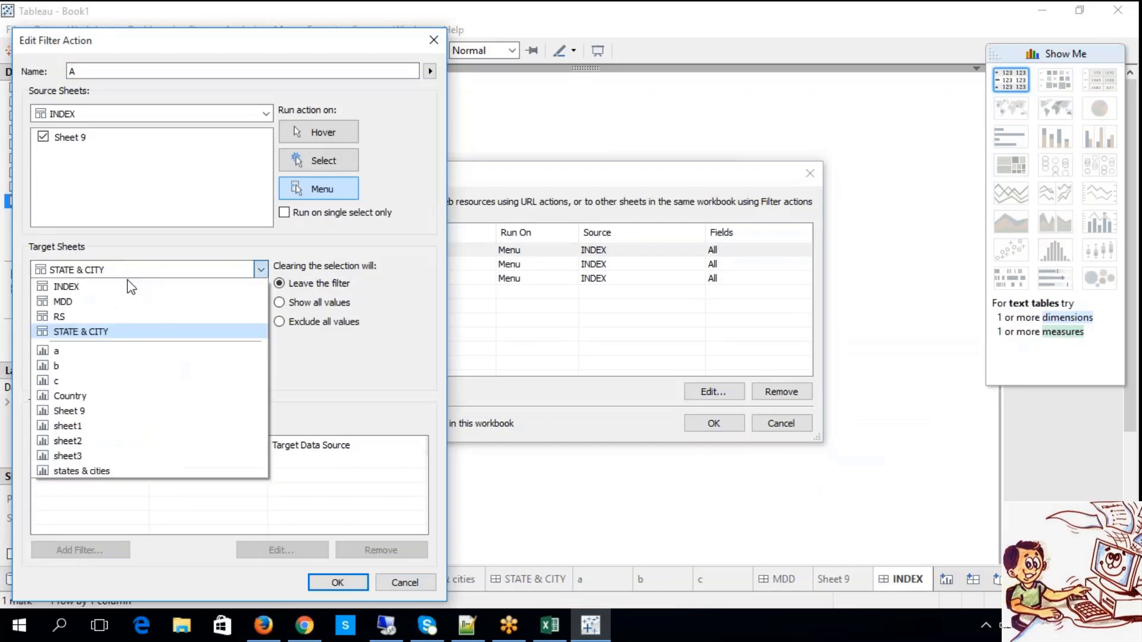
pyautogui.click(119, 398)
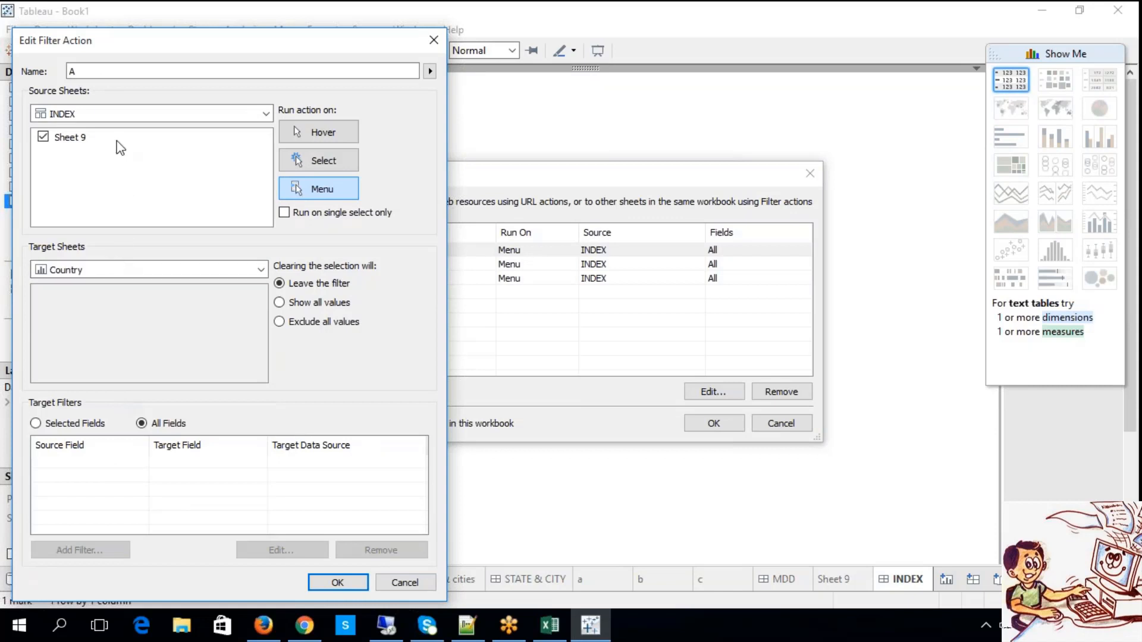
pyautogui.click(339, 582)
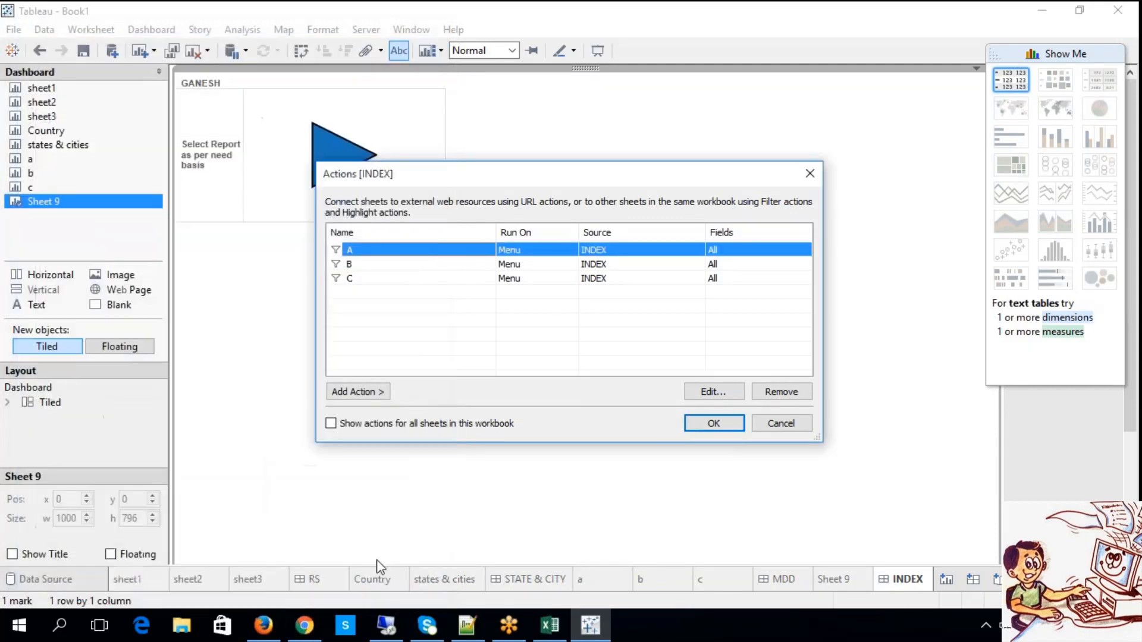
pyautogui.click(717, 421)
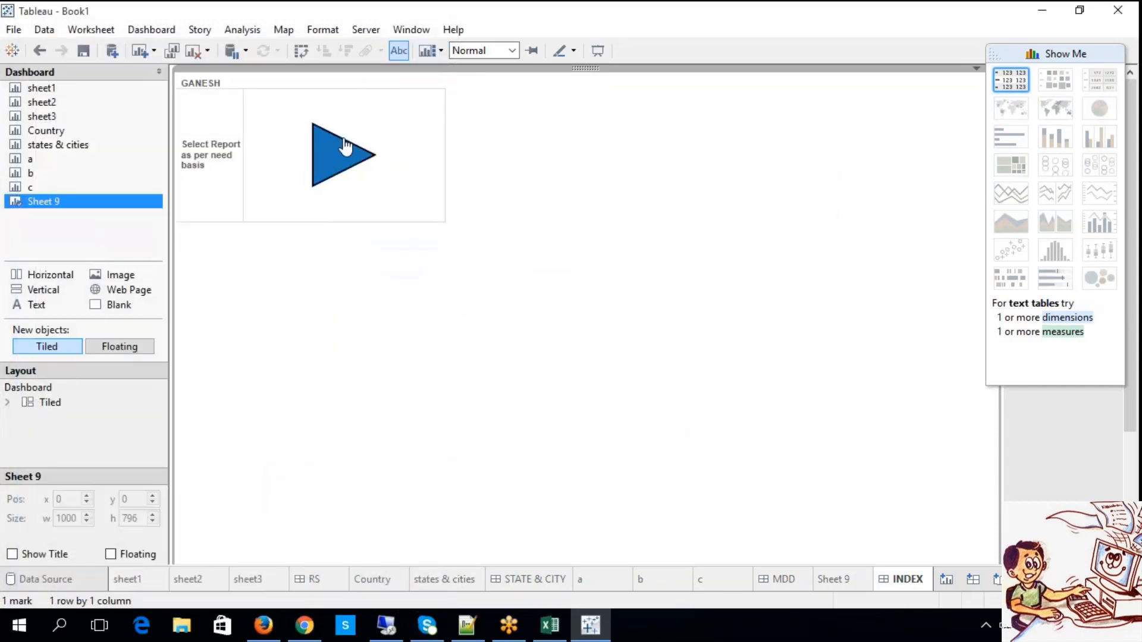
# Test action A from the triangle mark to open the Country worksheet, and return to INDEX.
pyautogui.moveTo(345, 147)
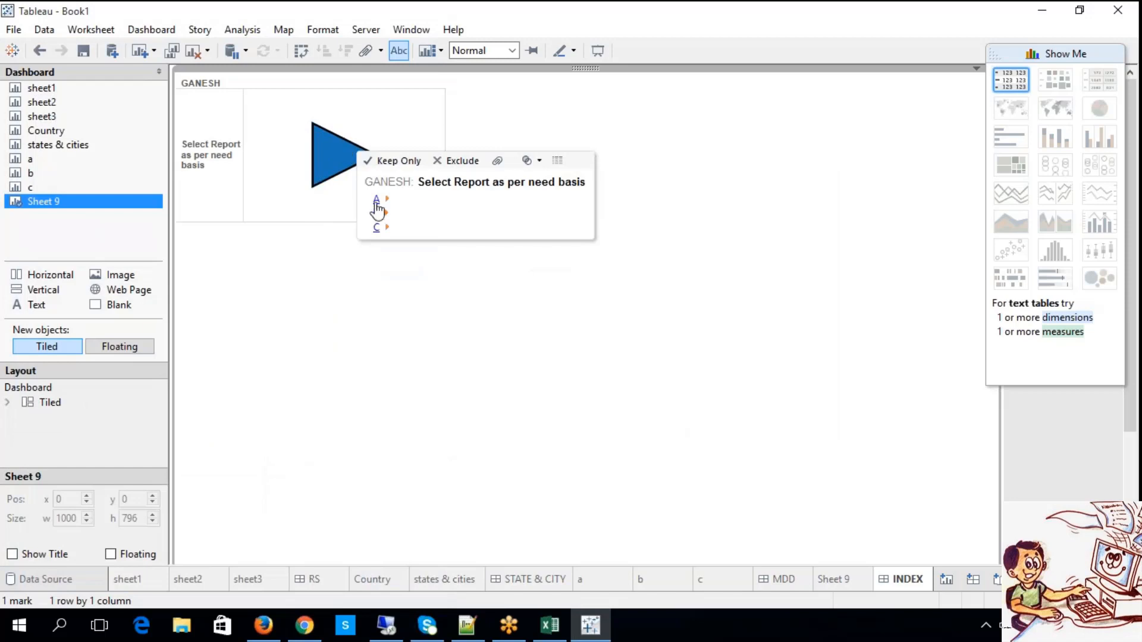
pyautogui.click(377, 202)
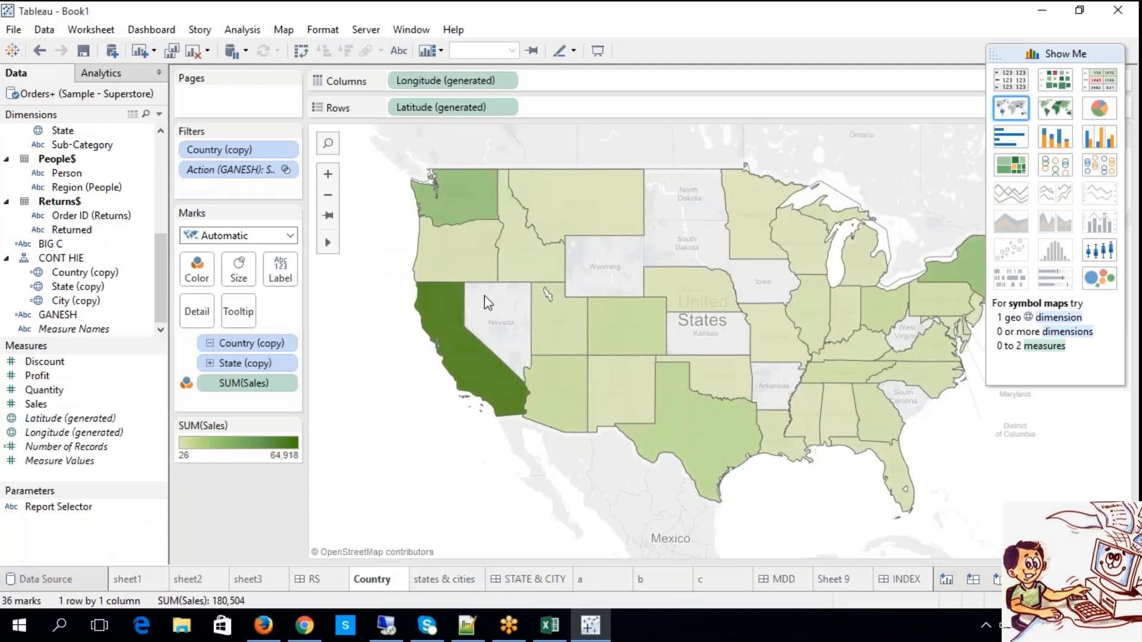
pyautogui.click(907, 579)
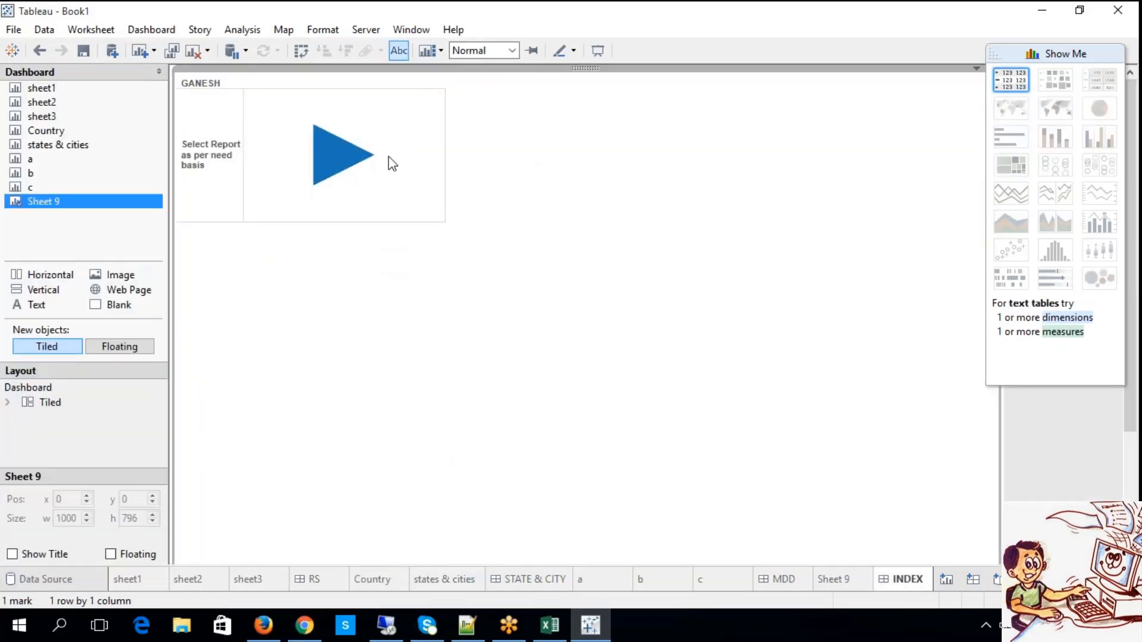
# Switch to the TABLEAU workbook in Excel and review the Multi Master Detail Dashboards and Index Dashboard headings.
pyautogui.click(550, 625)
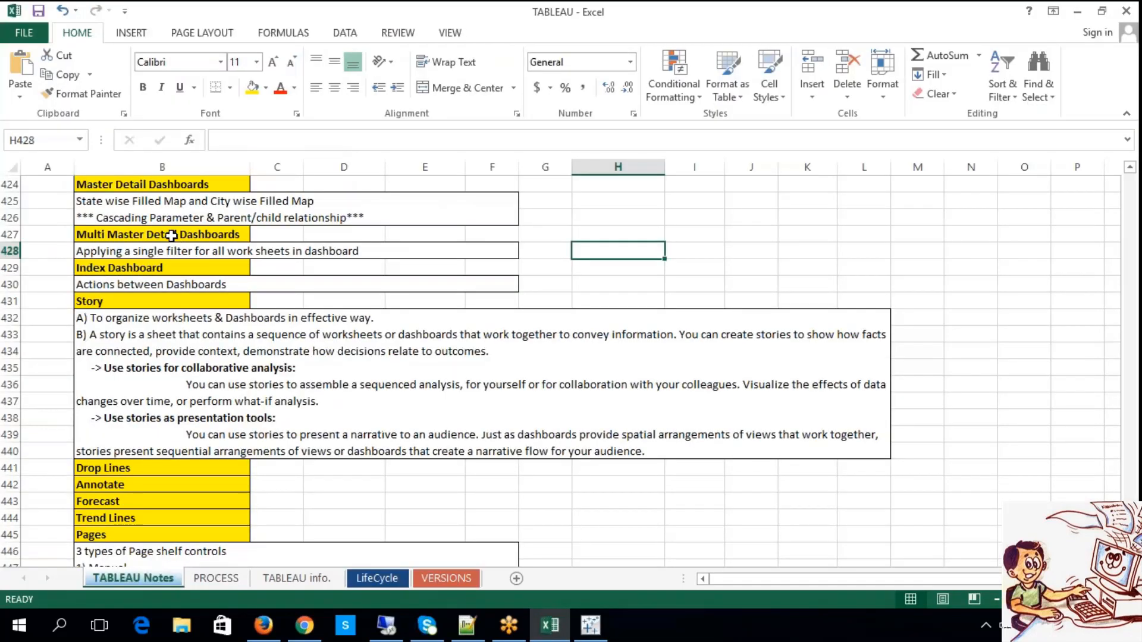
pyautogui.click(172, 236)
pyautogui.click(175, 271)
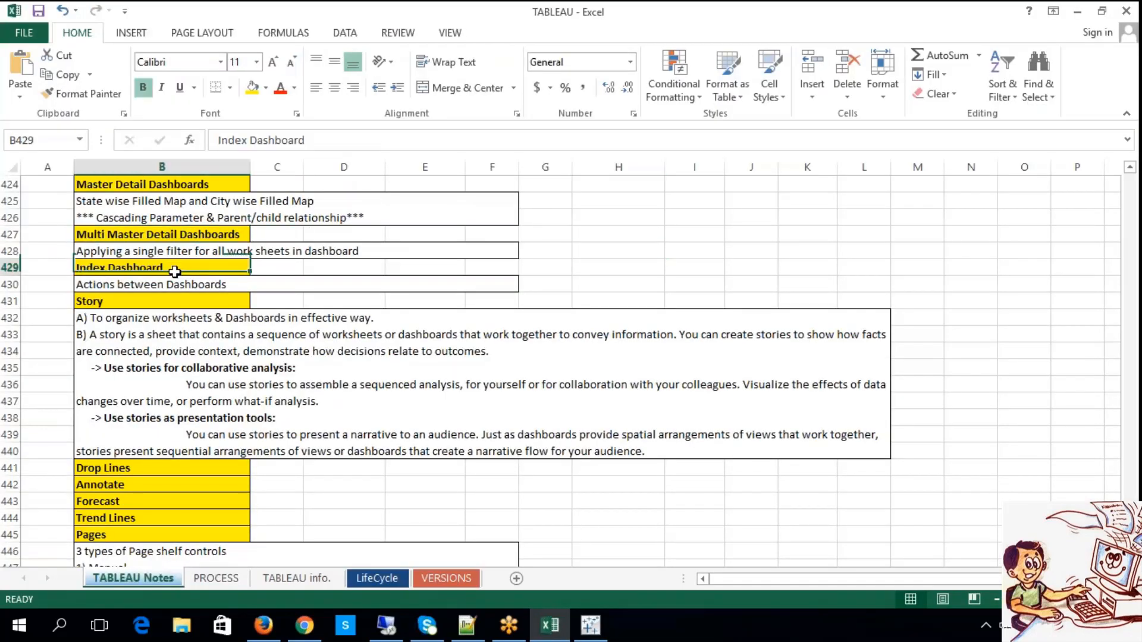
# Switch back to Tableau and run action C from the triangle mark on the INDEX dashboard.
pyautogui.click(591, 625)
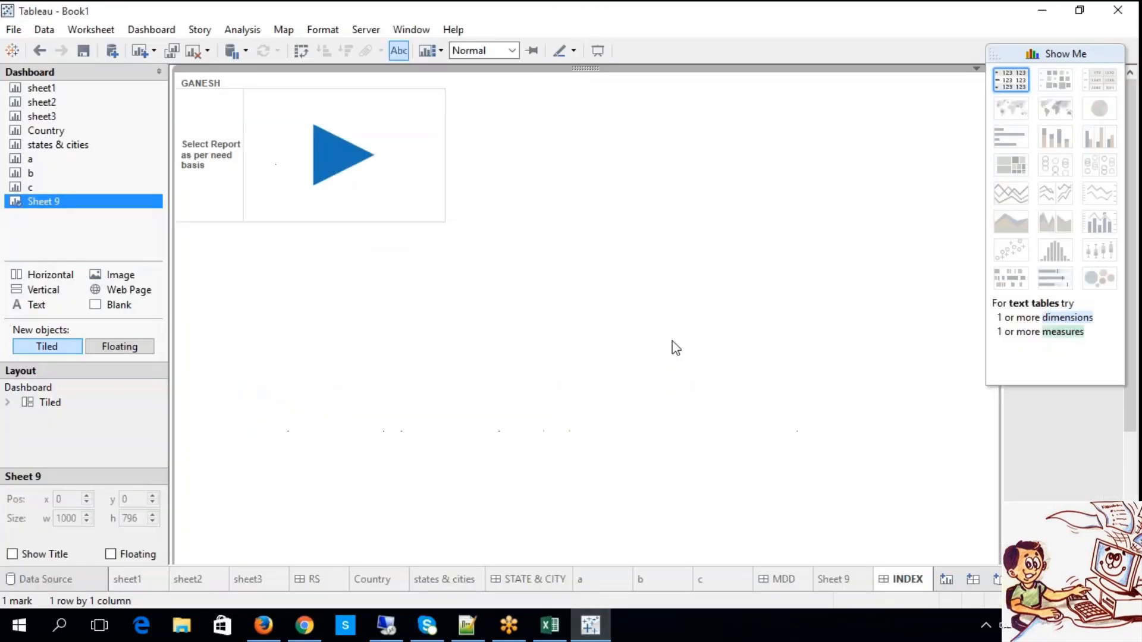
pyautogui.click(376, 141)
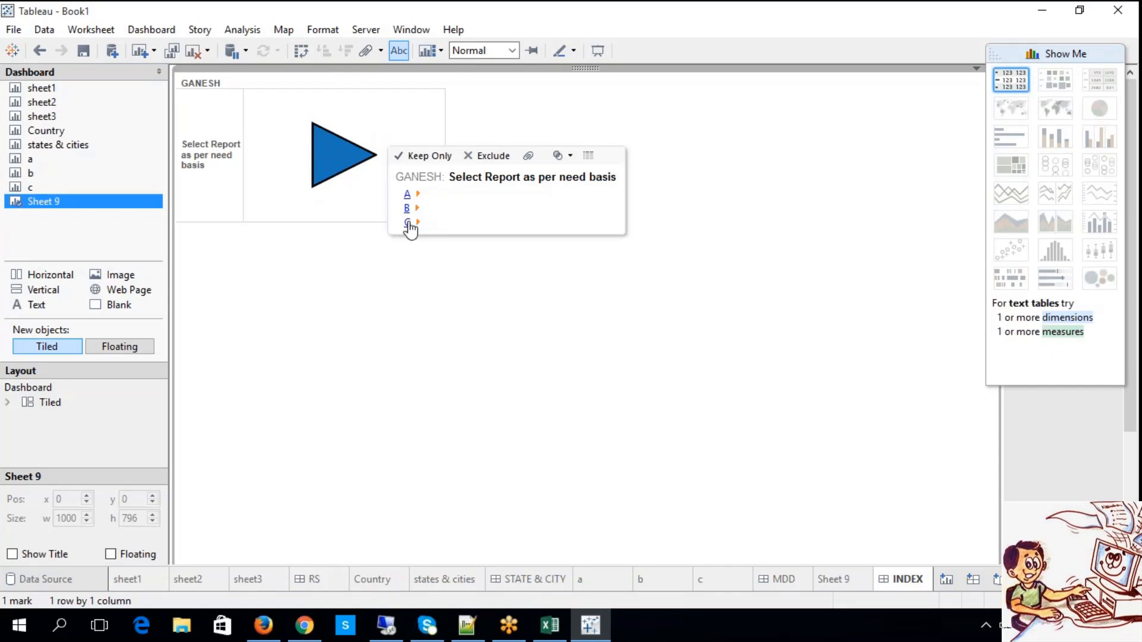
pyautogui.click(408, 224)
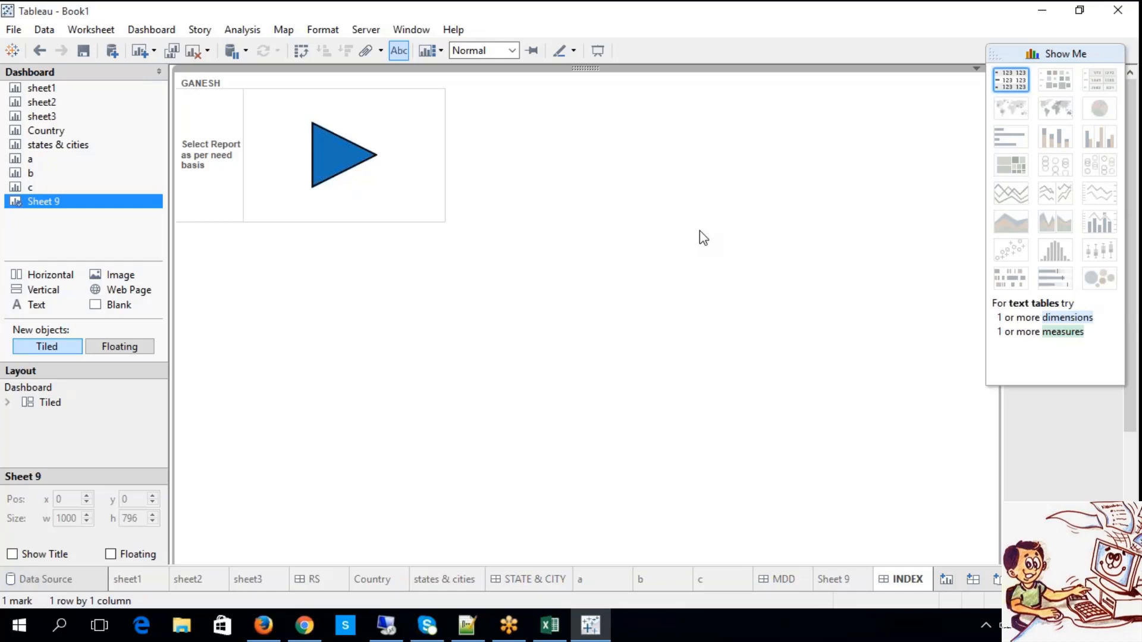
# Switch to the TABLEAU workbook in Excel and review the notes from the Index Dashboard heading through Story, Forecast and Pages.
pyautogui.click(924, 24)
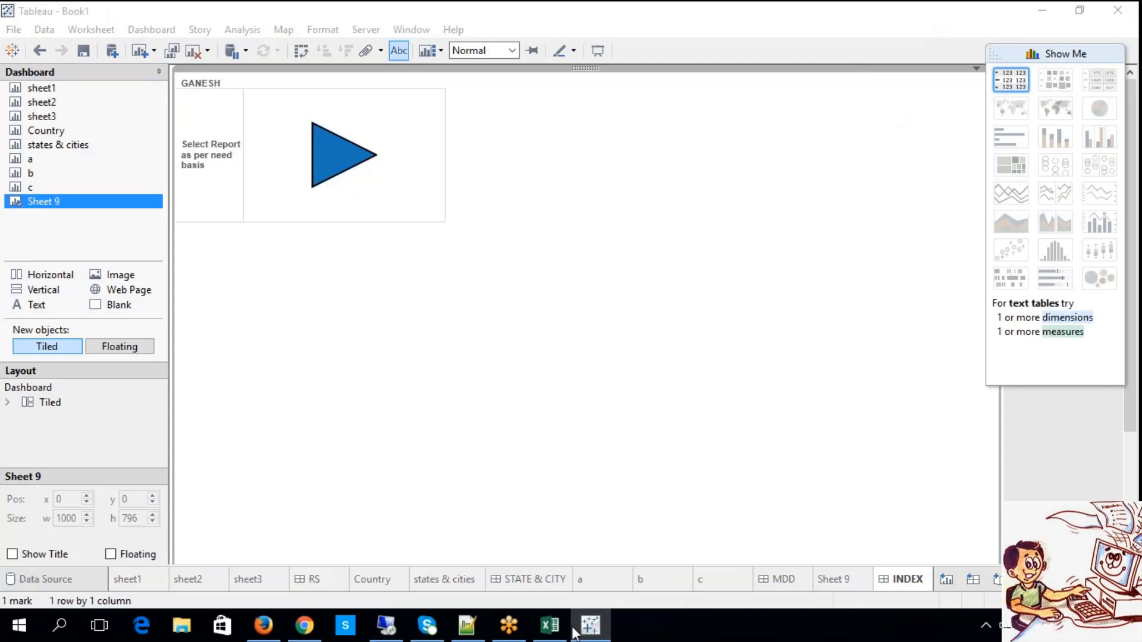
pyautogui.click(549, 624)
pyautogui.scroll(-3, 412, 374)
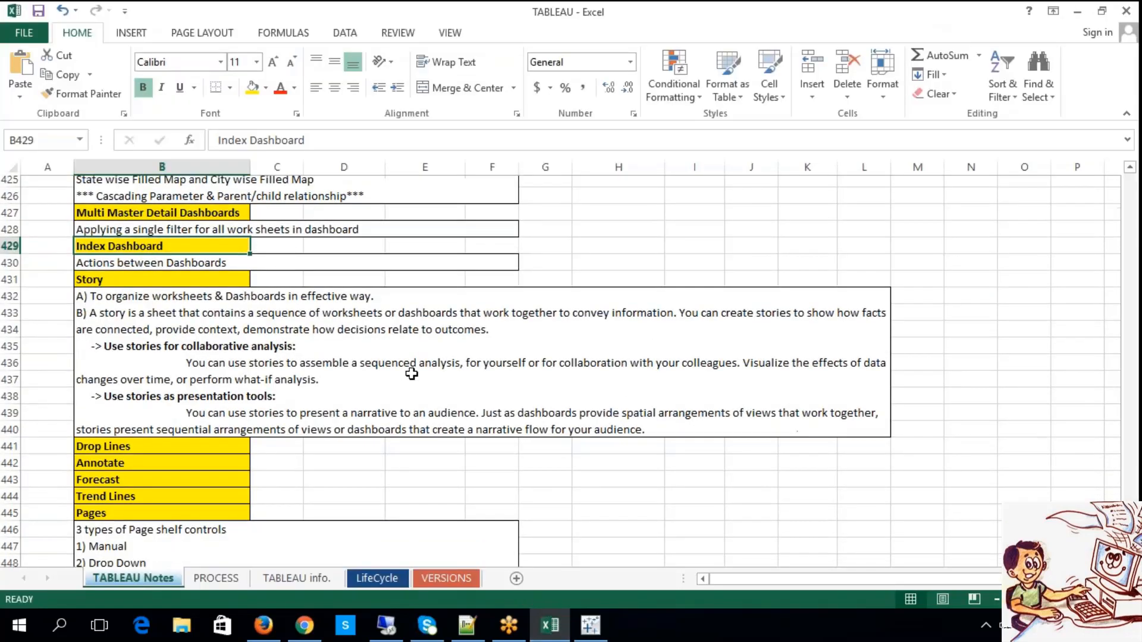
pyautogui.click(109, 398)
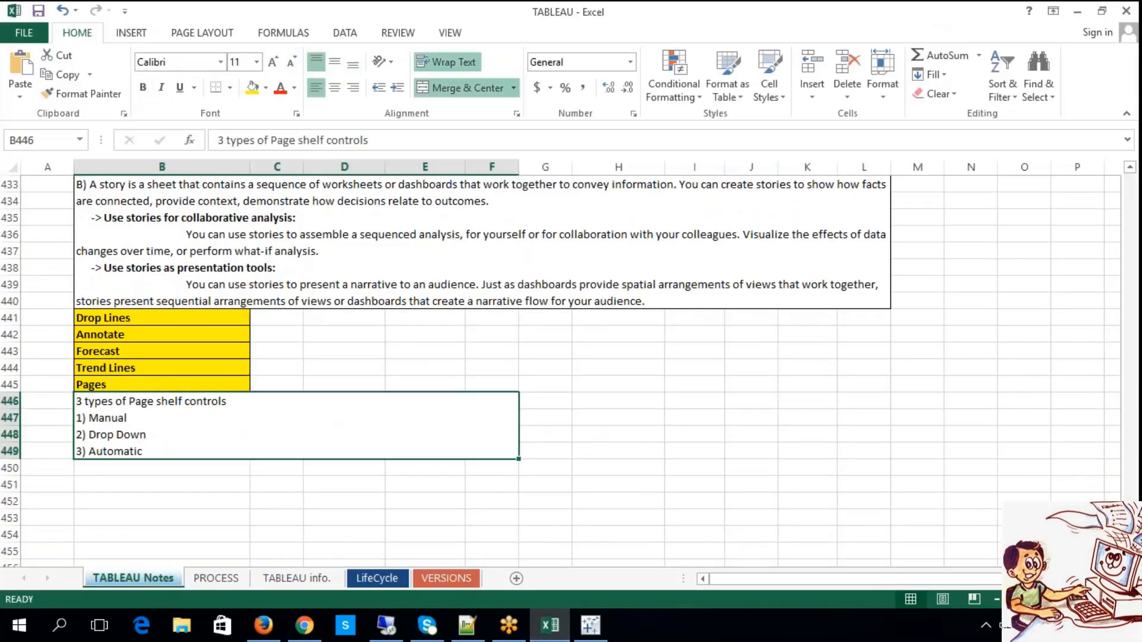
pyautogui.doubleClick(120, 387)
pyautogui.moveTo(122, 387); pyautogui.dragTo(59, 394)
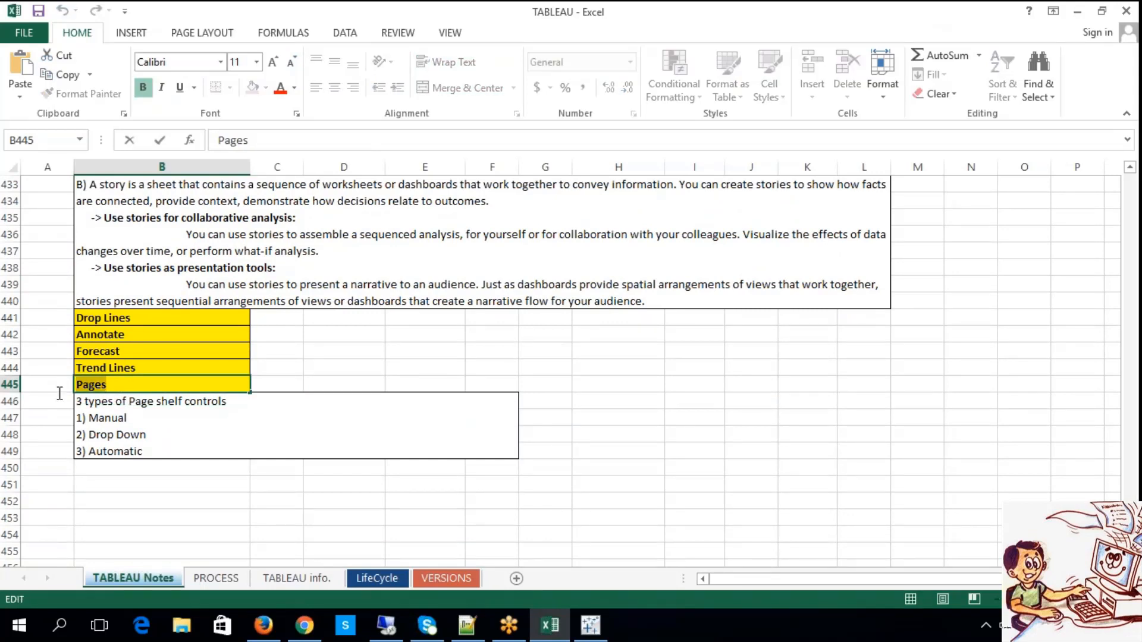
pyautogui.click(133, 447)
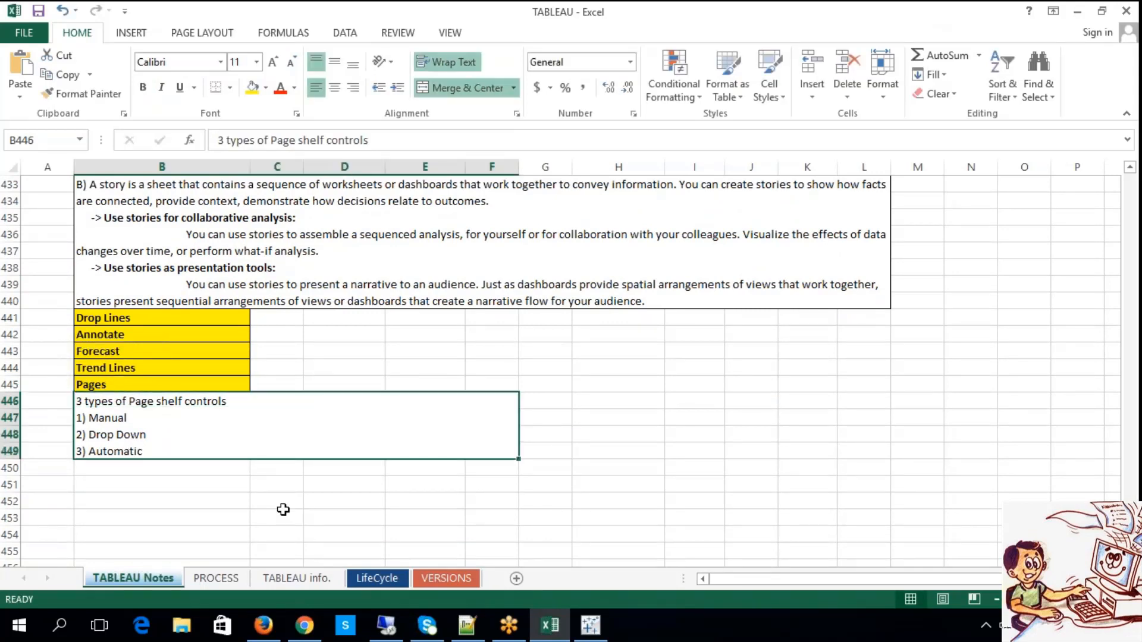
pyautogui.click(600, 485)
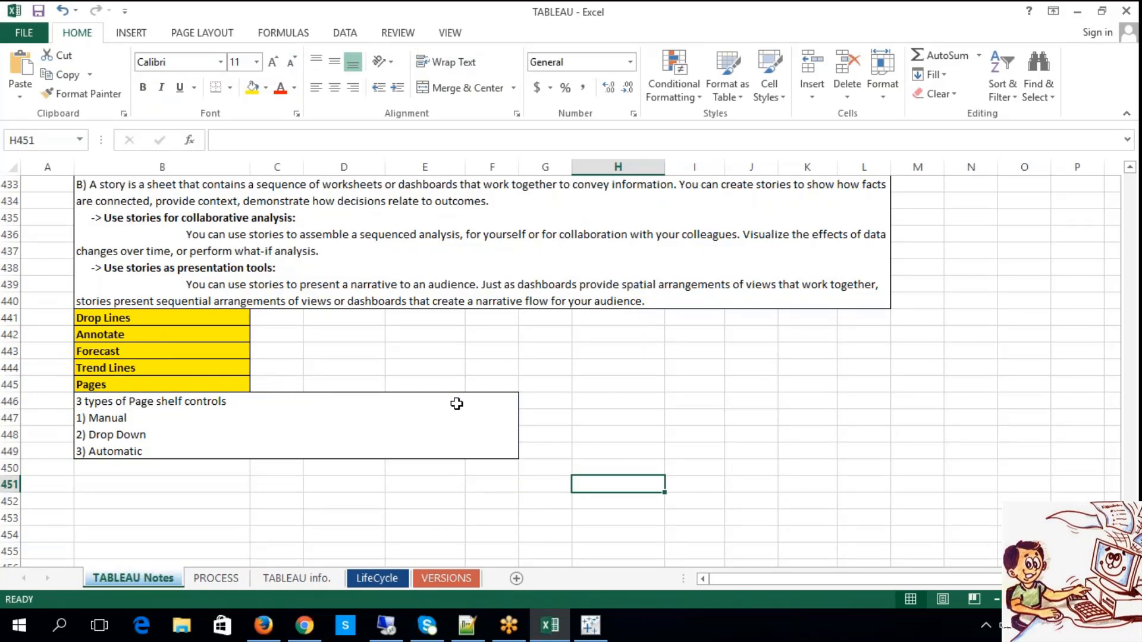
pyautogui.scroll(1, 457, 403)
pyautogui.scroll(1, 456, 404)
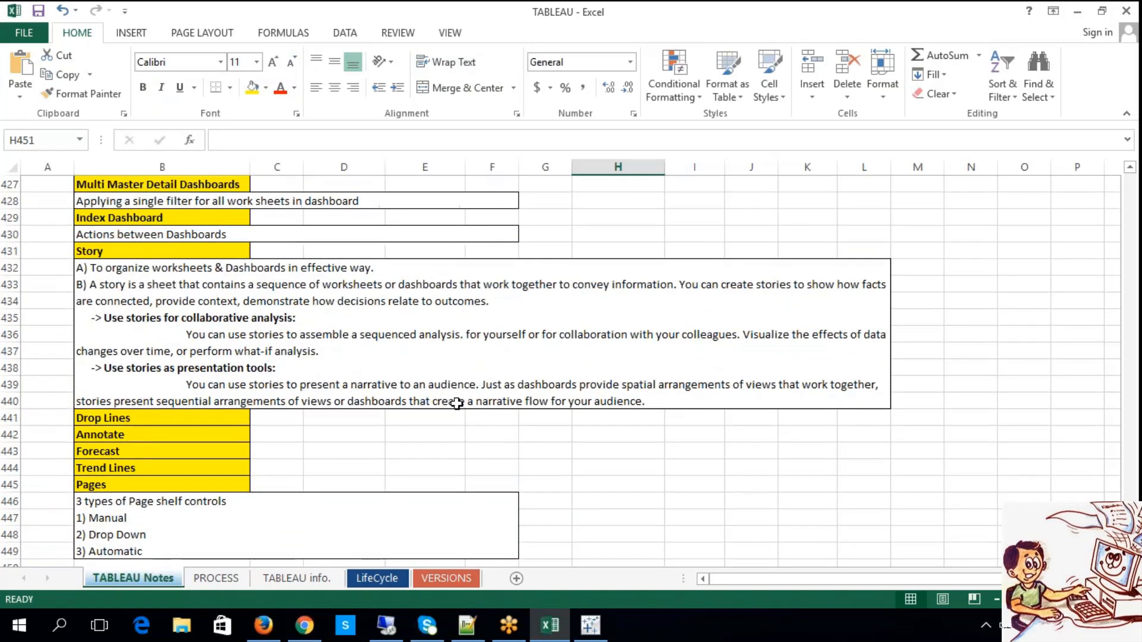
pyautogui.scroll(-1, 456, 404)
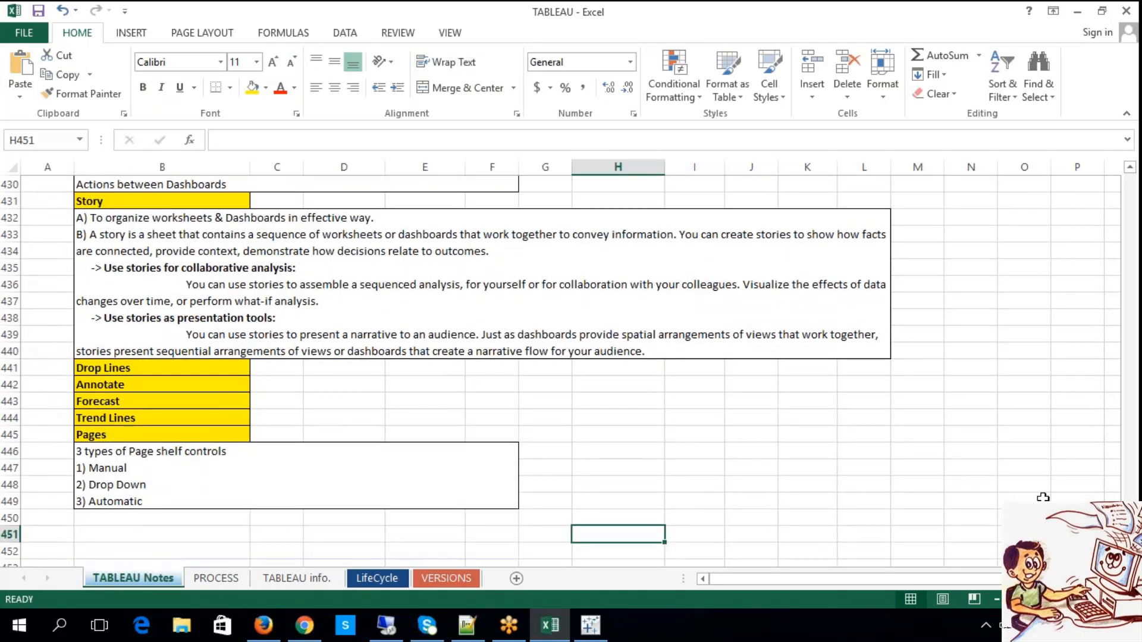
pyautogui.scroll(-1, 343, 276)
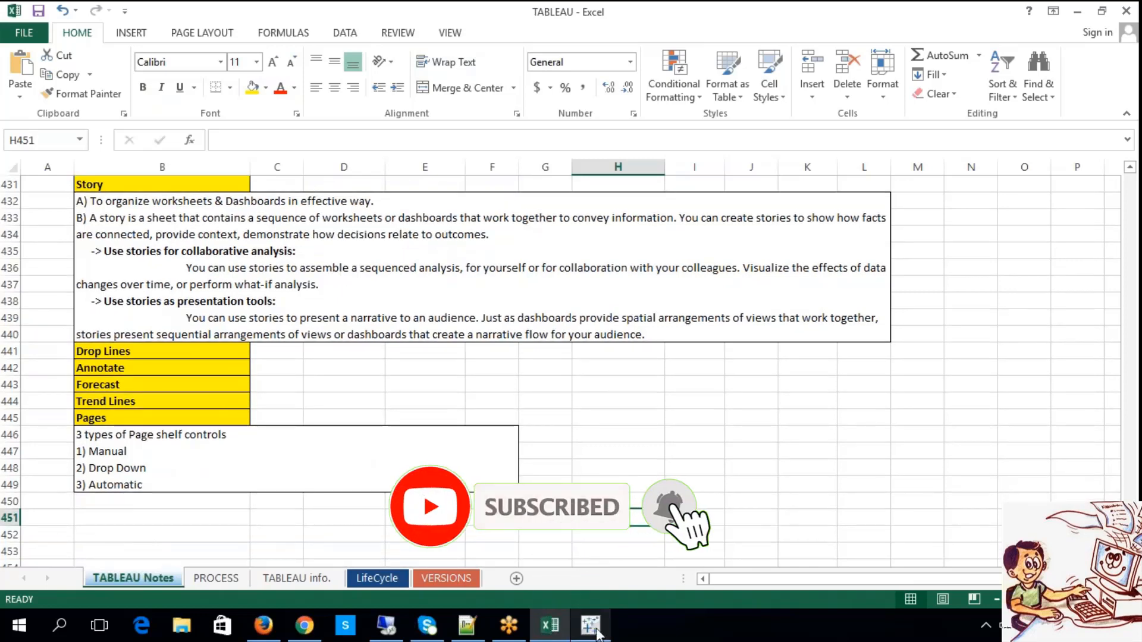
# Switch back to Tableau and add a new blank worksheet after the INDEX dashboard.
pyautogui.click(591, 626)
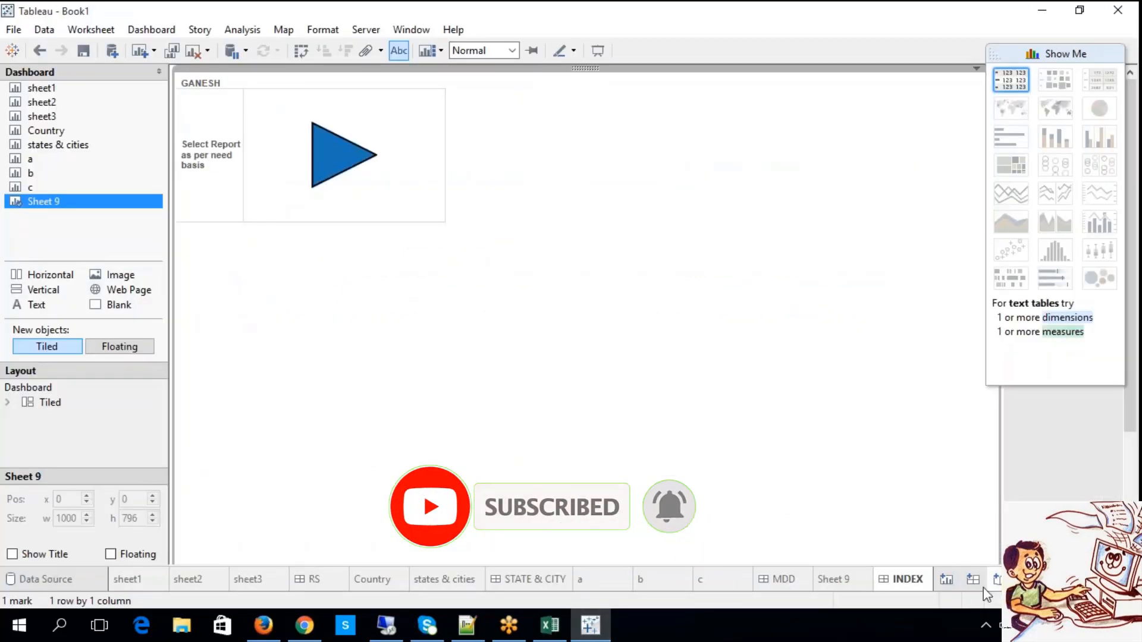
pyautogui.click(946, 579)
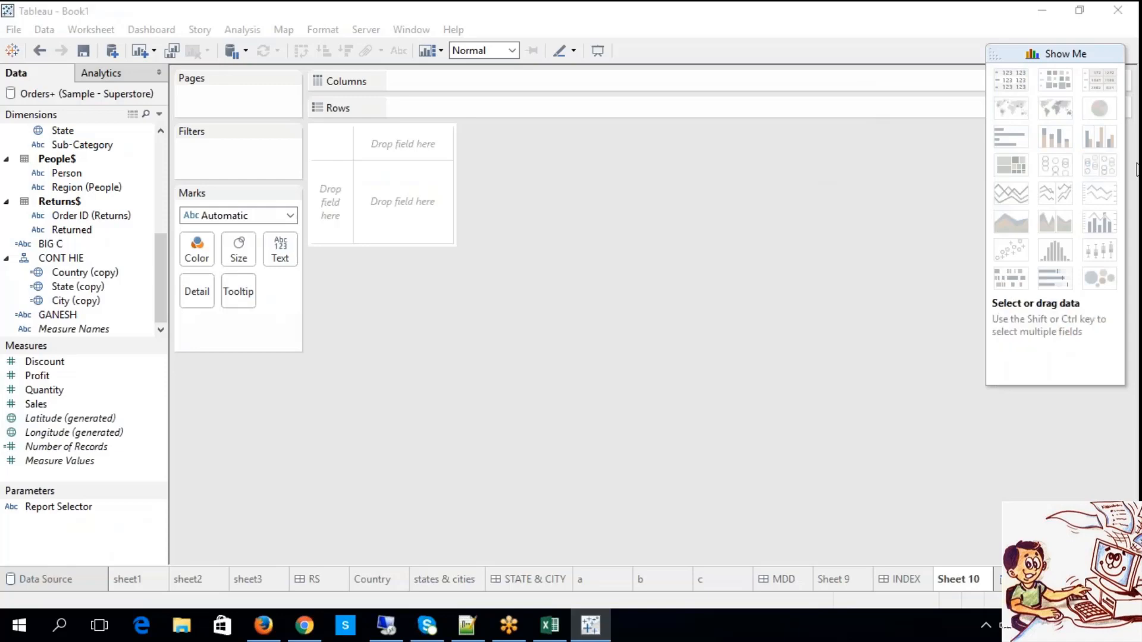
# Switch to the Excel notes and read the definition of a story under the Story heading.
pyautogui.click(550, 625)
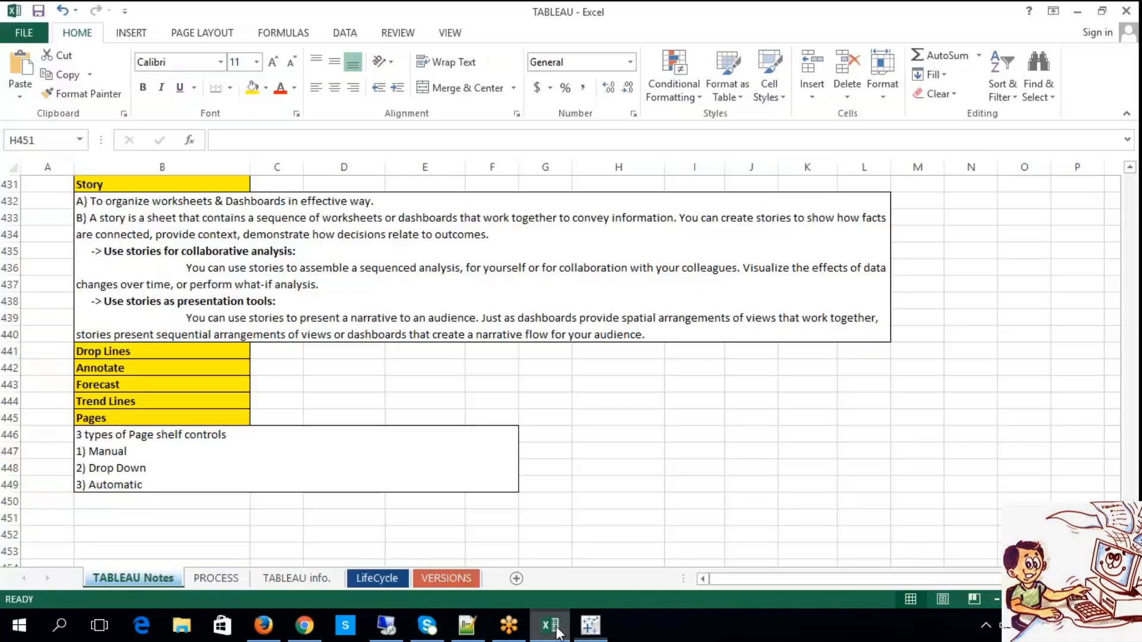
pyautogui.click(220, 189)
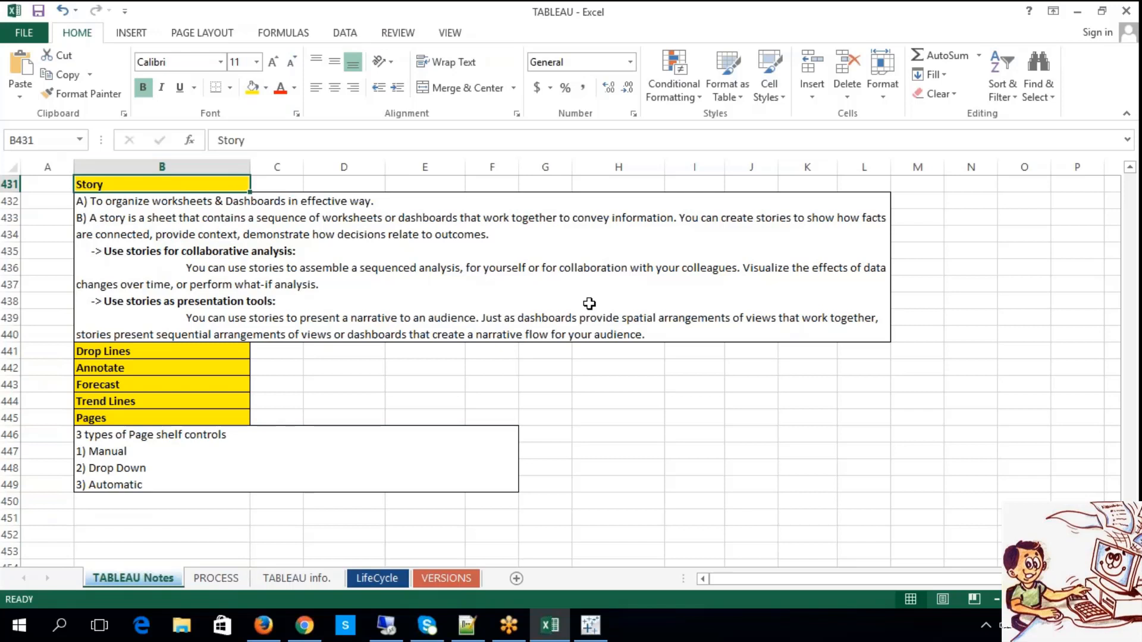
pyautogui.doubleClick(108, 218)
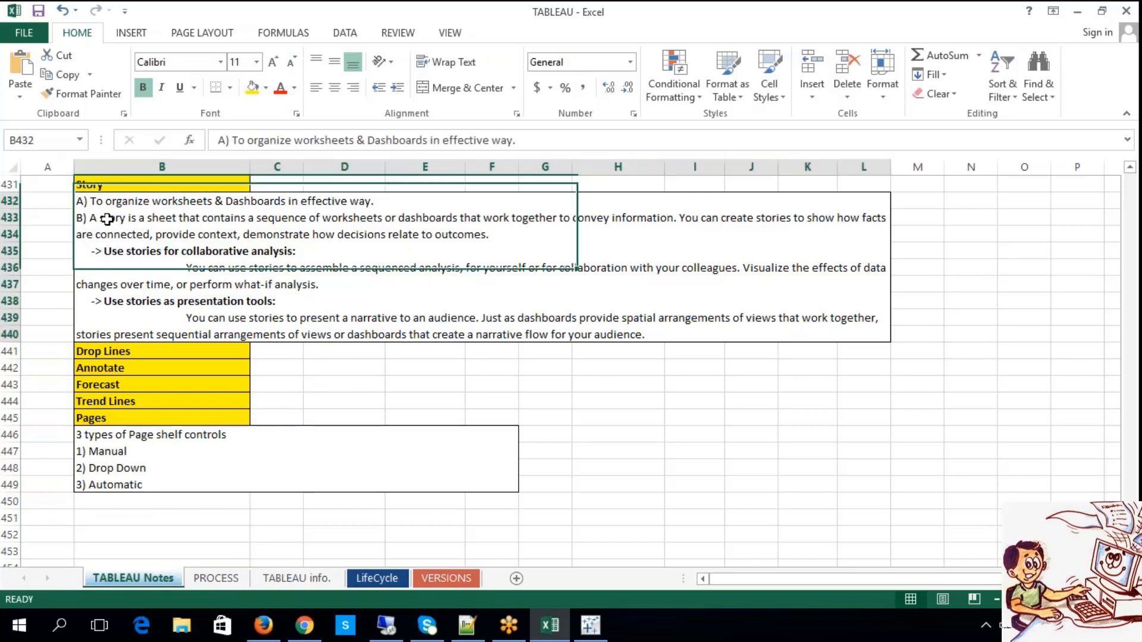
pyautogui.moveTo(189, 218); pyautogui.dragTo(454, 221)
pyautogui.moveTo(674, 217); pyautogui.dragTo(565, 216)
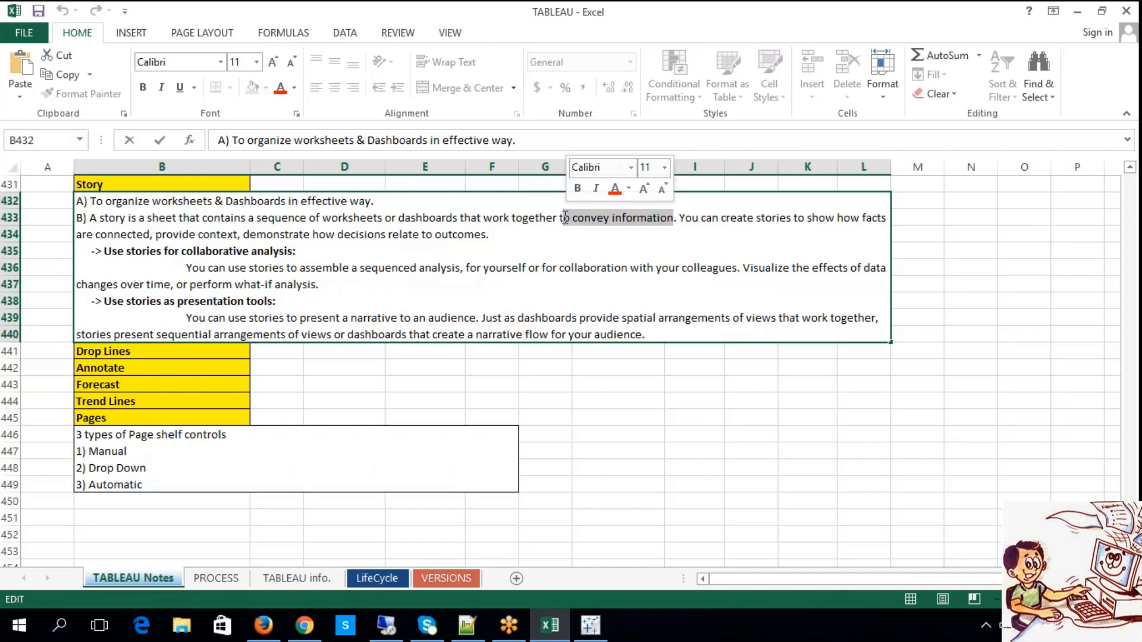
pyautogui.click(641, 365)
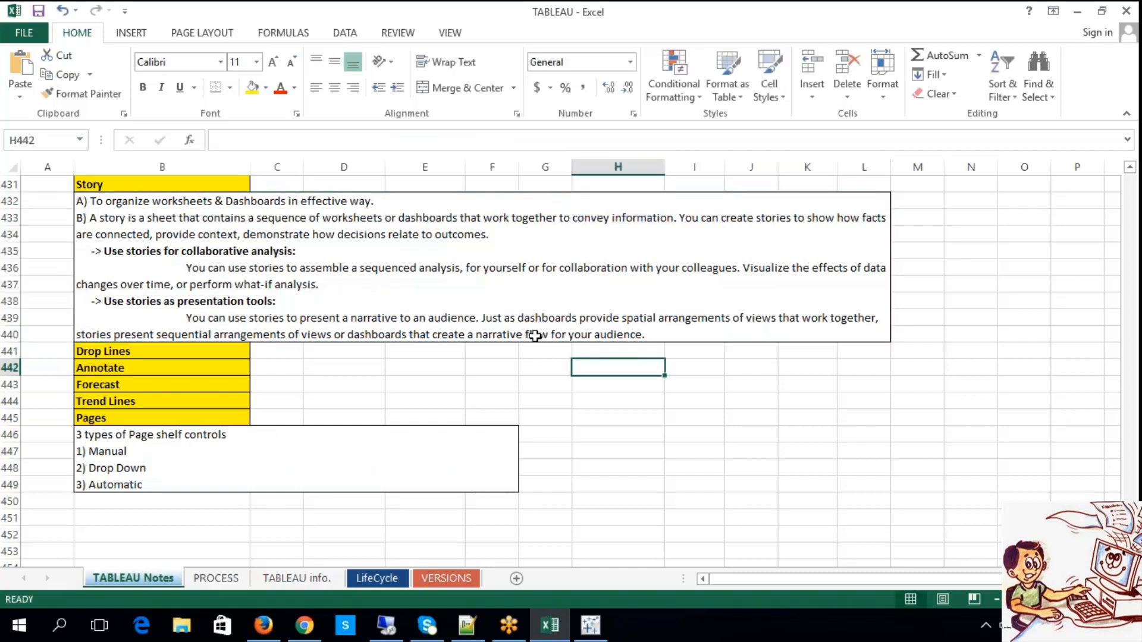
# Read the Excel note on using stories for collaborative analysis, including its description of sequenced and what-if analysis.
pyautogui.doubleClick(180, 253)
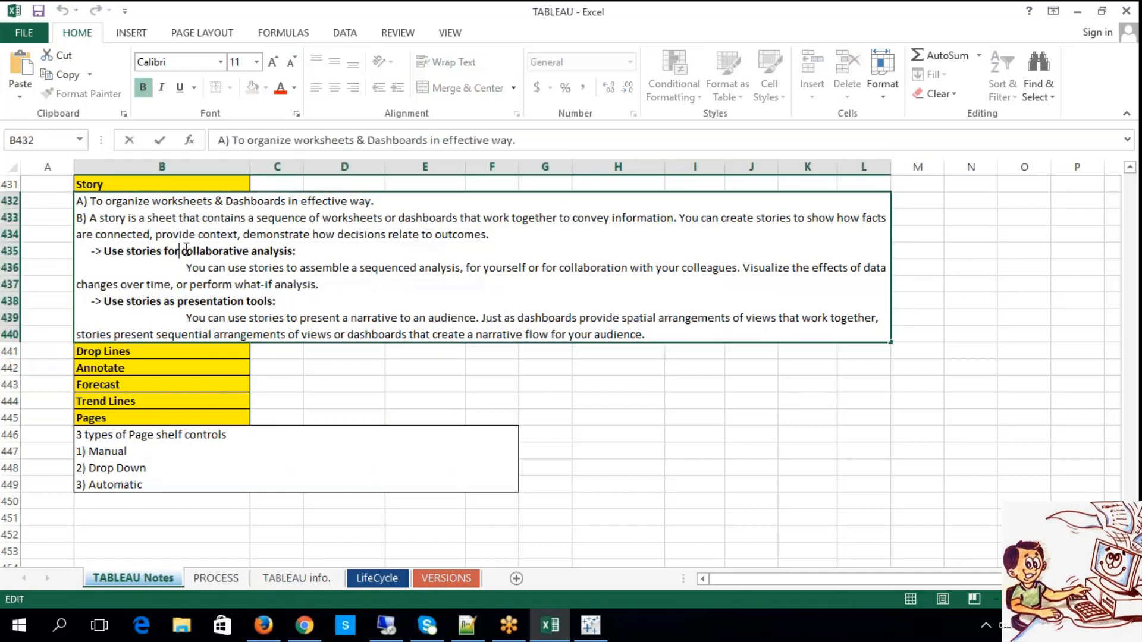
pyautogui.moveTo(182, 251); pyautogui.dragTo(302, 250)
pyautogui.click(291, 268)
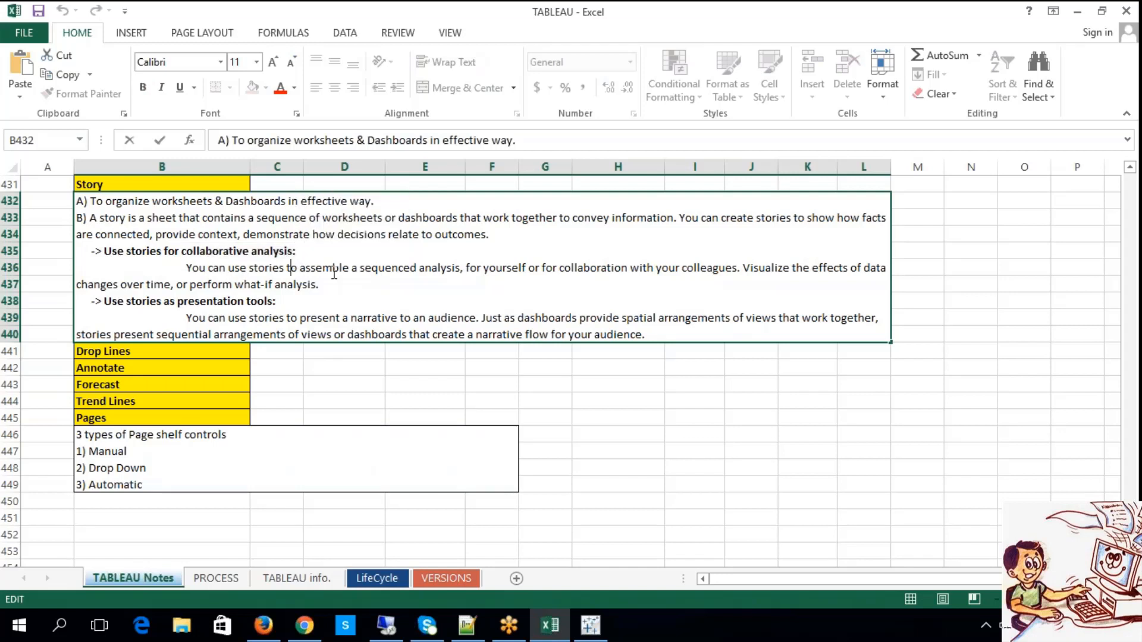
pyautogui.moveTo(366, 268); pyautogui.dragTo(759, 282)
pyautogui.click(749, 270)
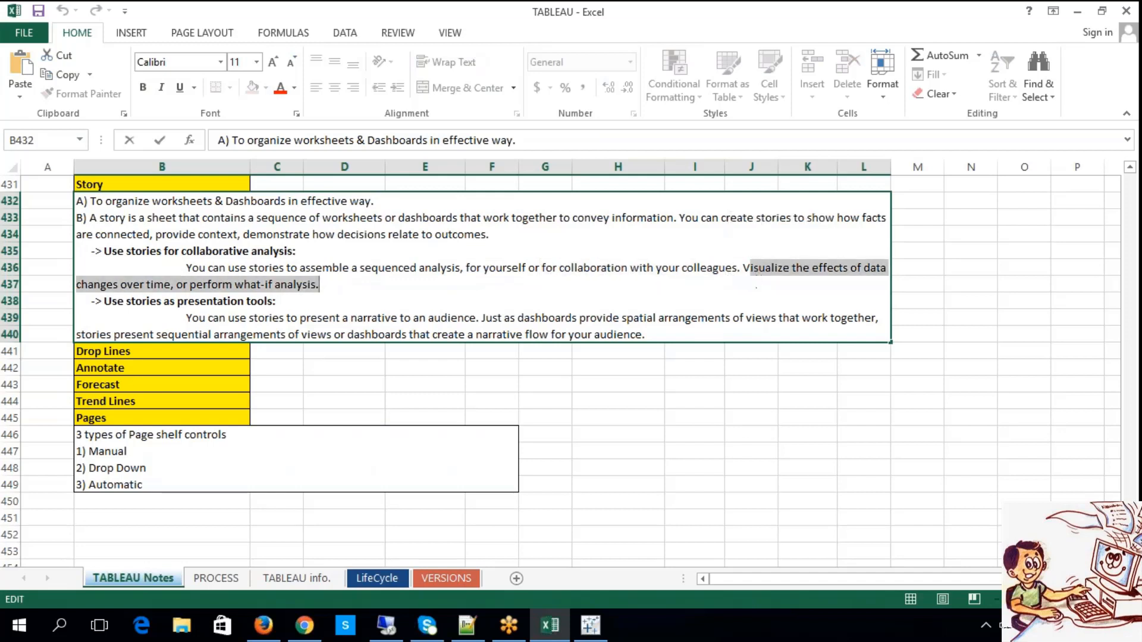
pyautogui.click(369, 278)
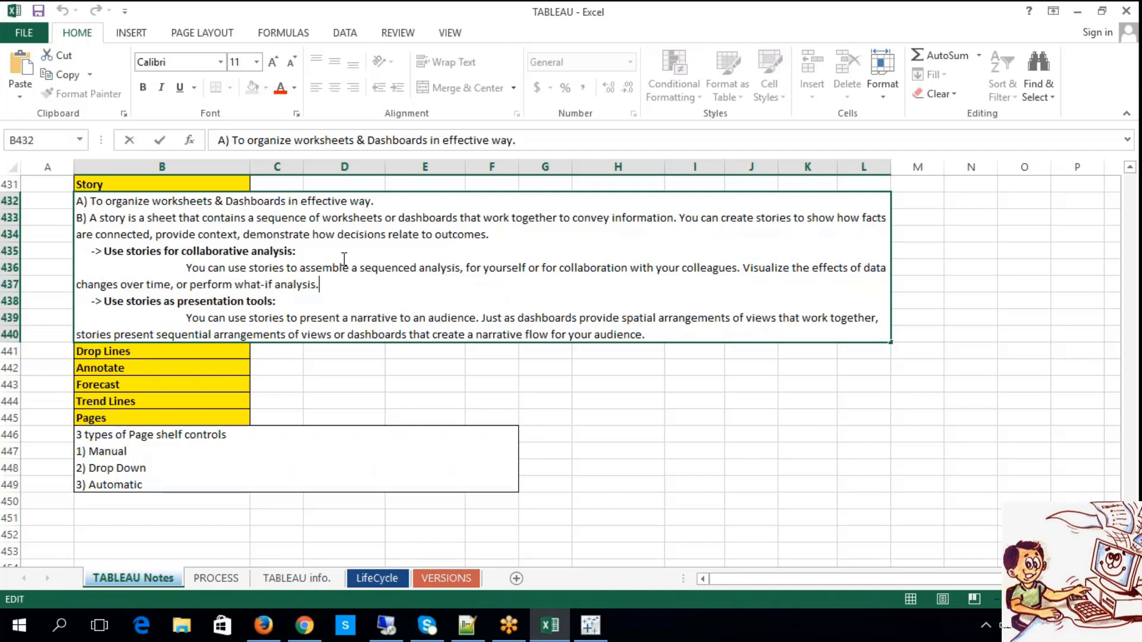
pyautogui.moveTo(297, 252); pyautogui.dragTo(104, 250)
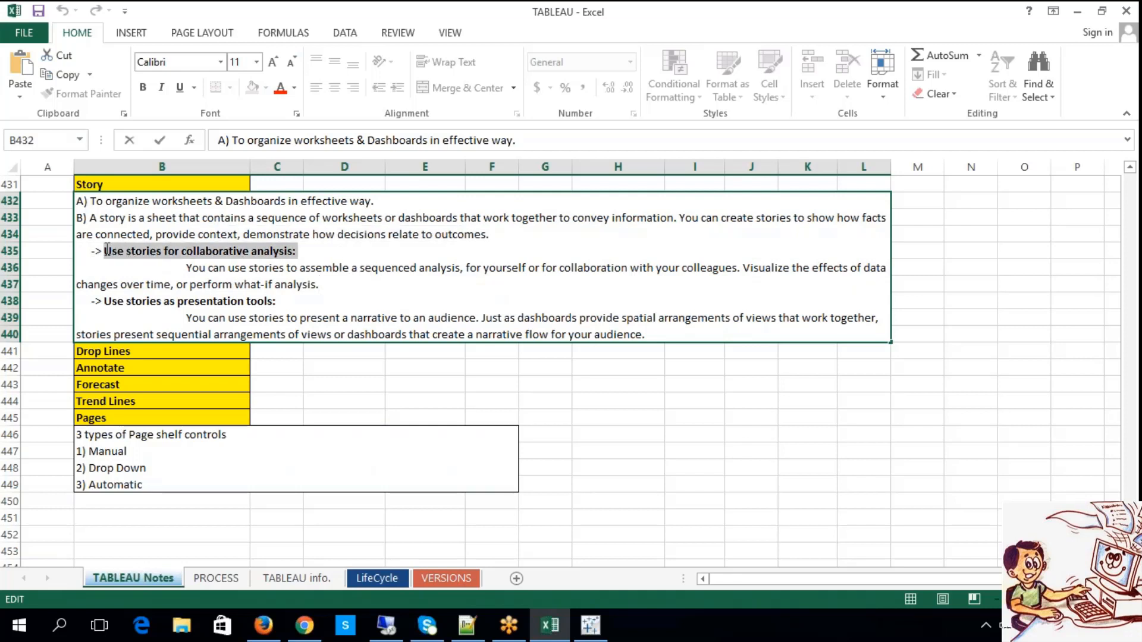
pyautogui.click(580, 406)
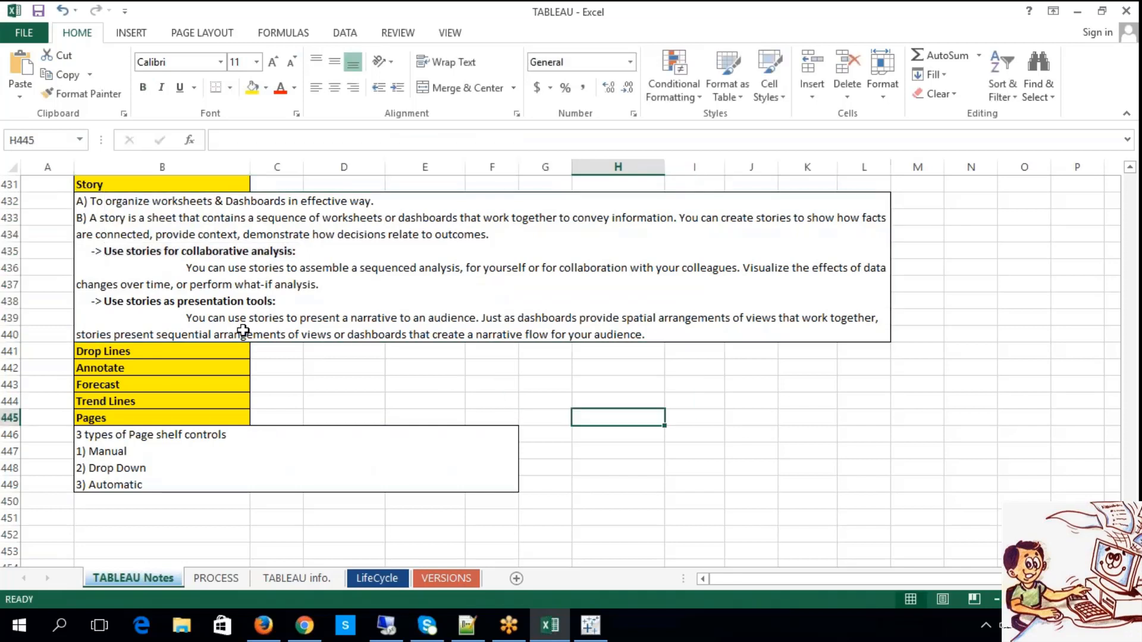
# Read the Excel note on using stories as presentation tools.
pyautogui.doubleClick(178, 306)
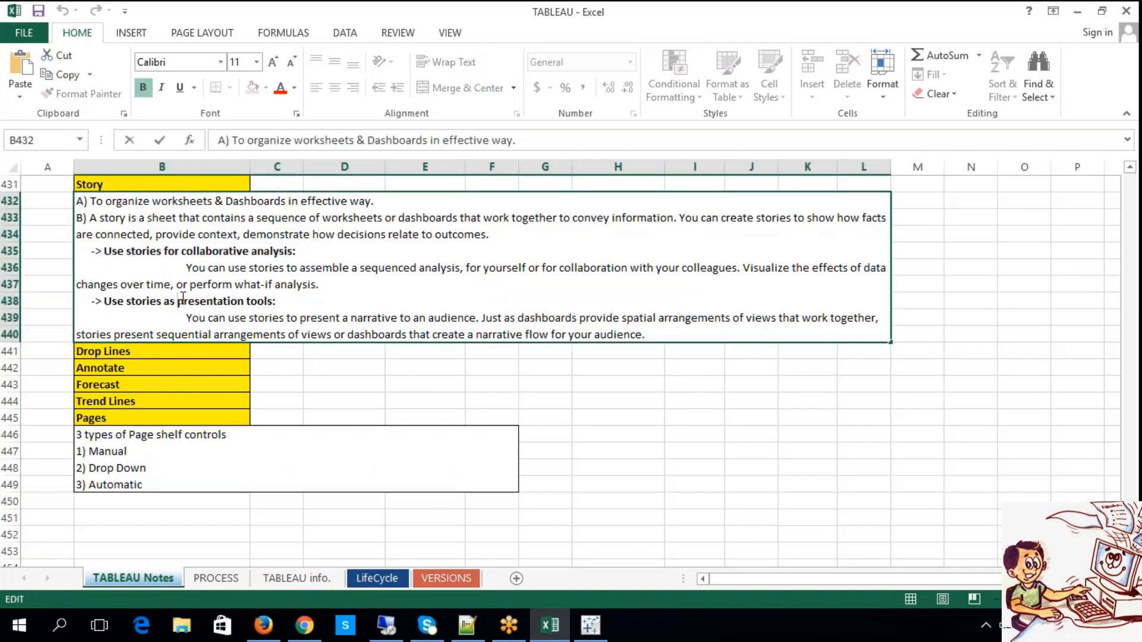
pyautogui.moveTo(191, 313); pyautogui.dragTo(342, 318)
pyautogui.click(600, 407)
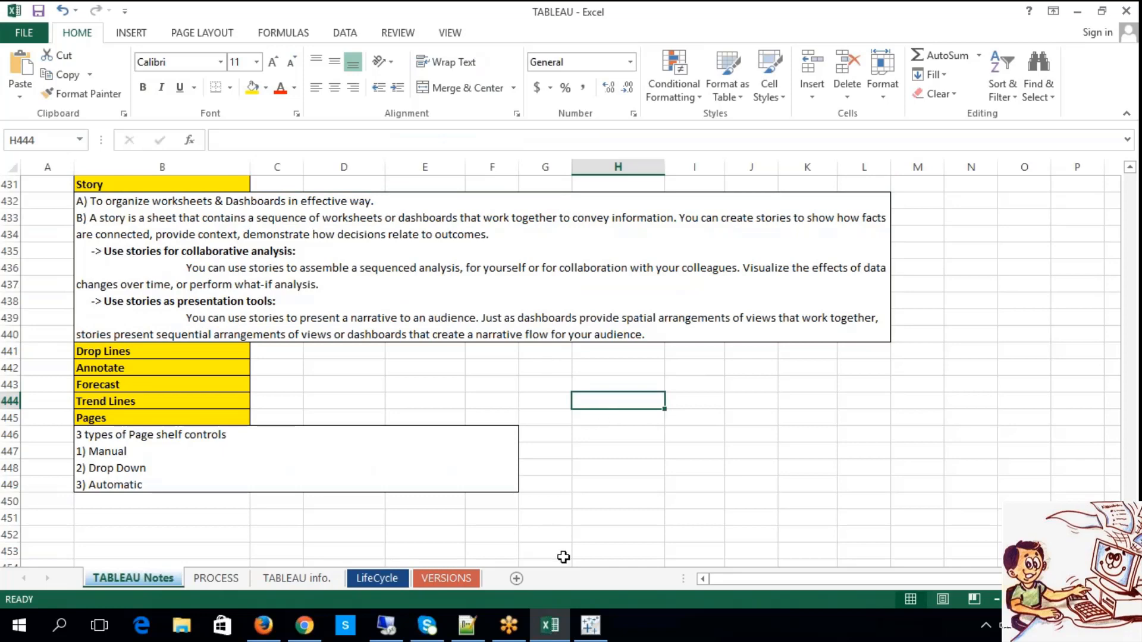
# Switch back to Tableau, look at the INDEX dashboard, and bring up the MDD dashboard with its b view selected.
pyautogui.click(582, 625)
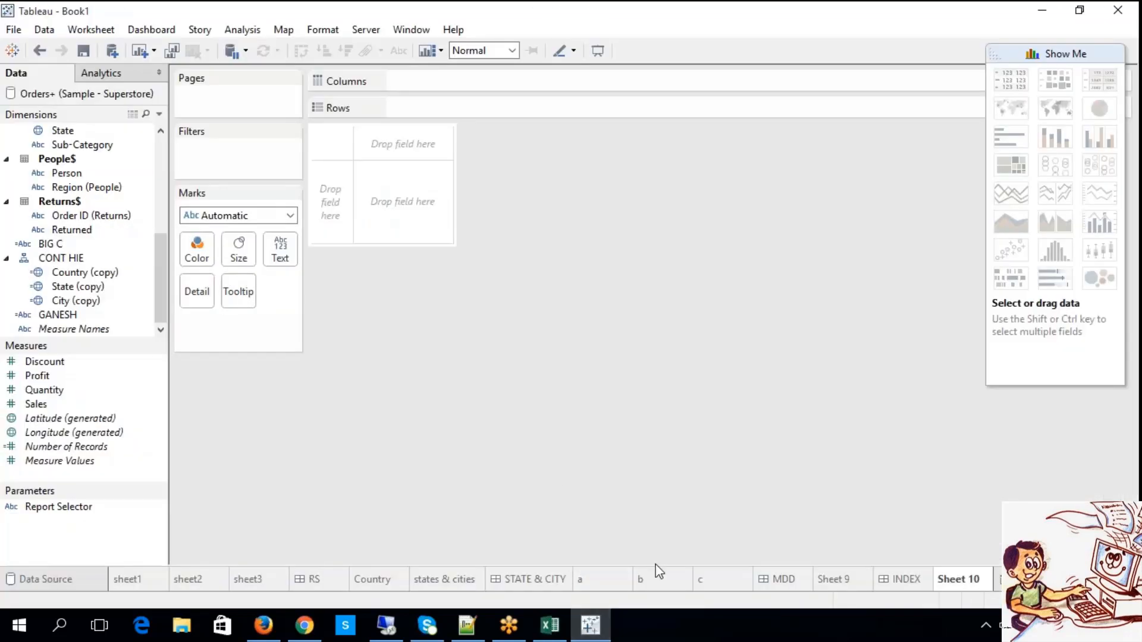
pyautogui.click(915, 580)
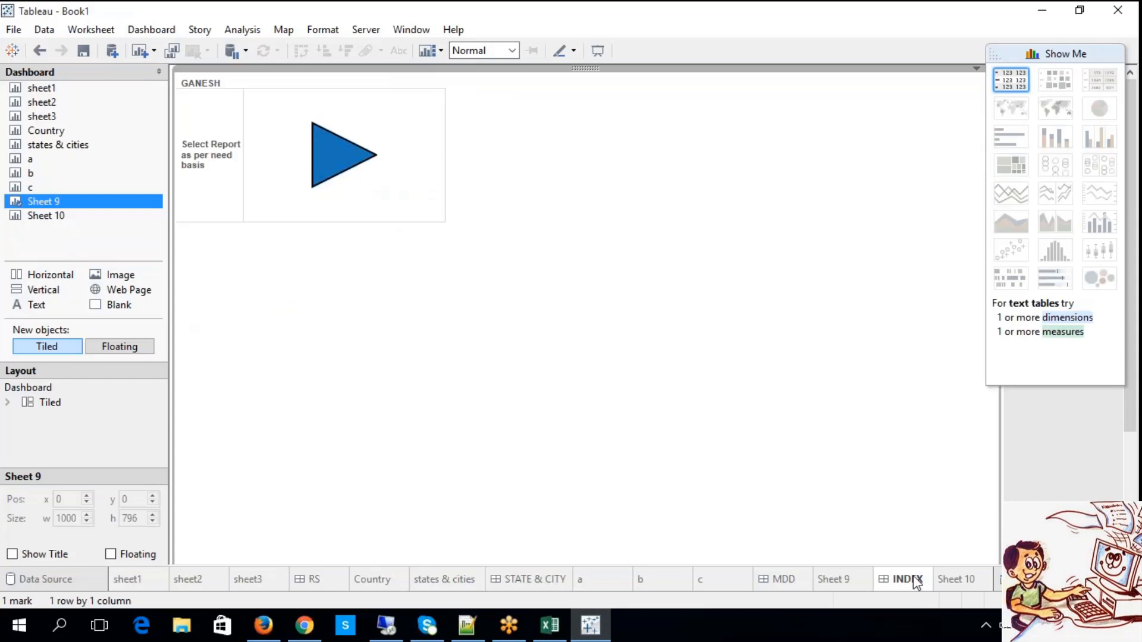
pyautogui.click(822, 583)
pyautogui.click(801, 586)
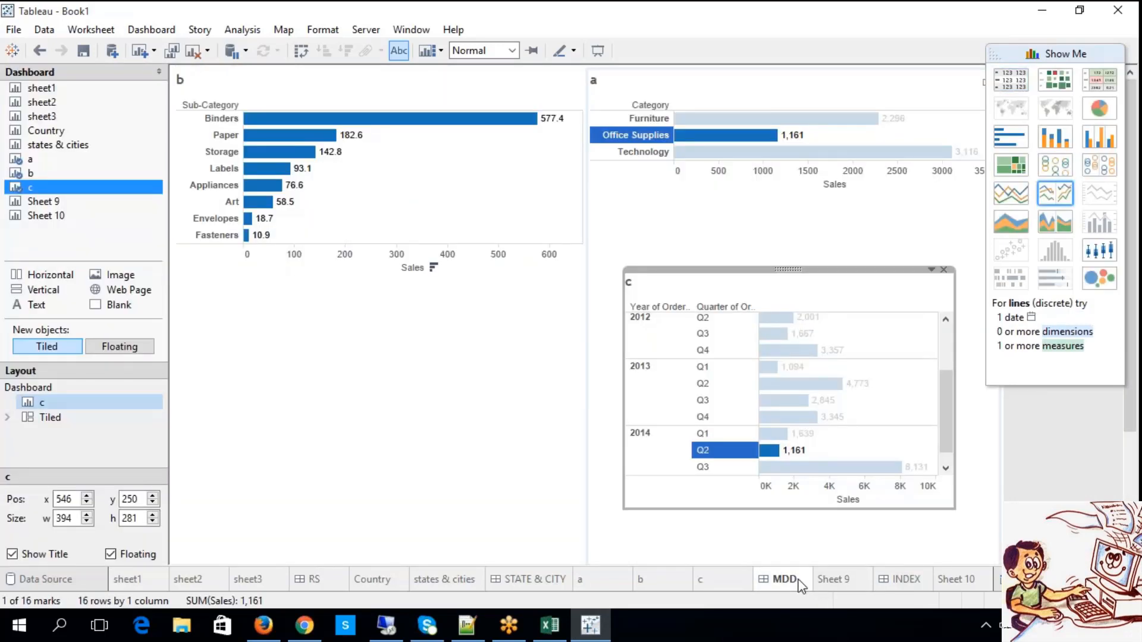
pyautogui.click(435, 398)
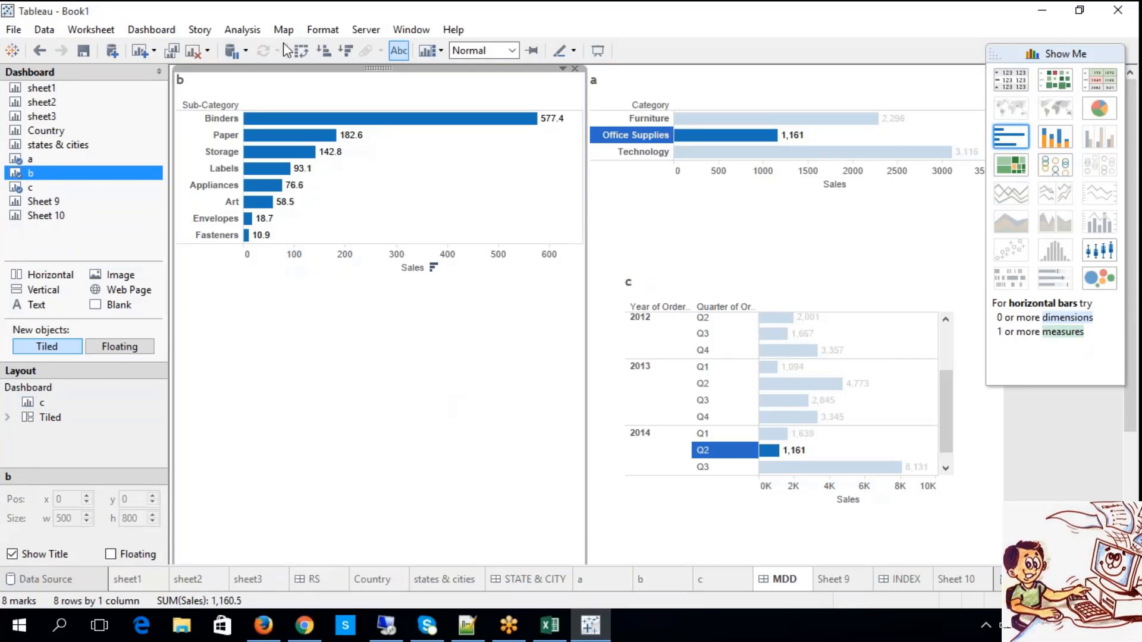
# Create a new story in the workbook from the MDD dashboard.
pyautogui.click(359, 34)
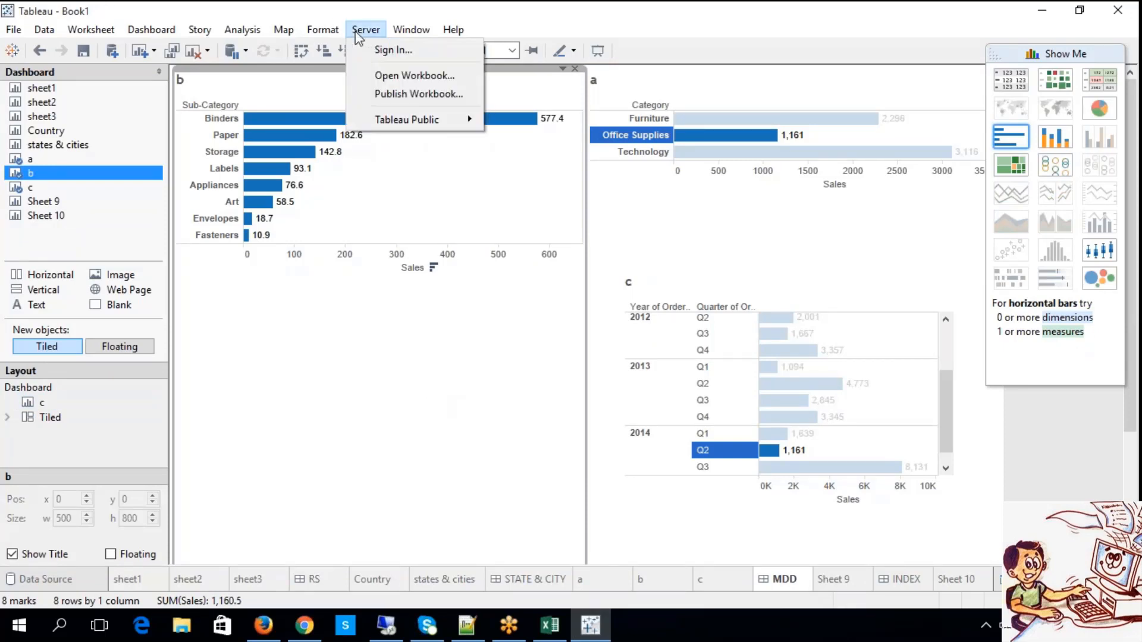
pyautogui.moveTo(228, 36)
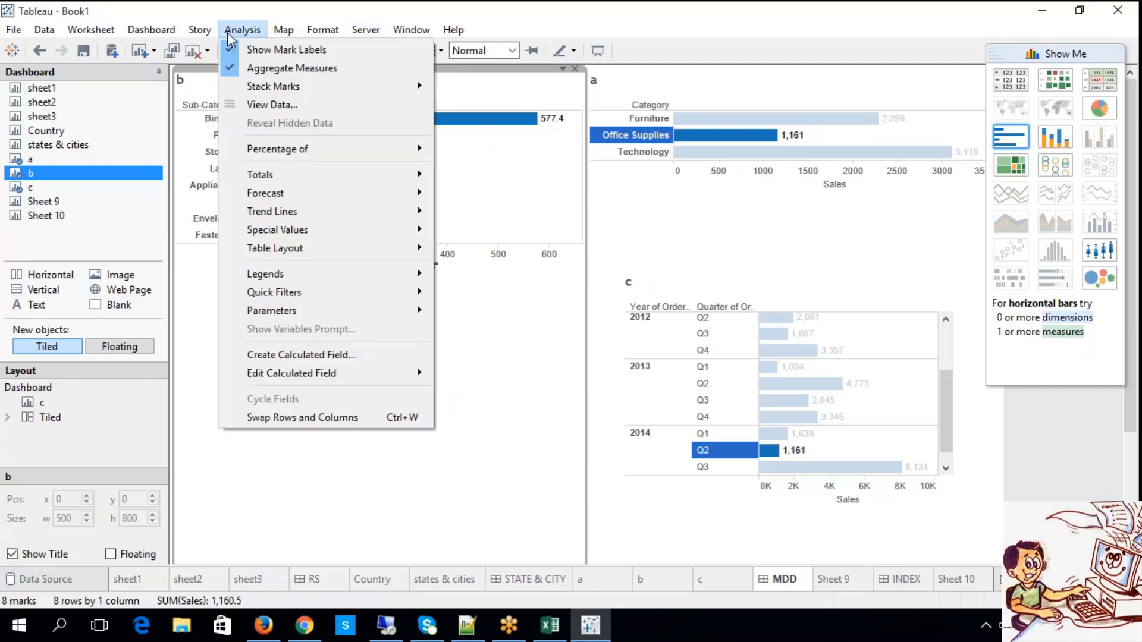
pyautogui.moveTo(310, 20)
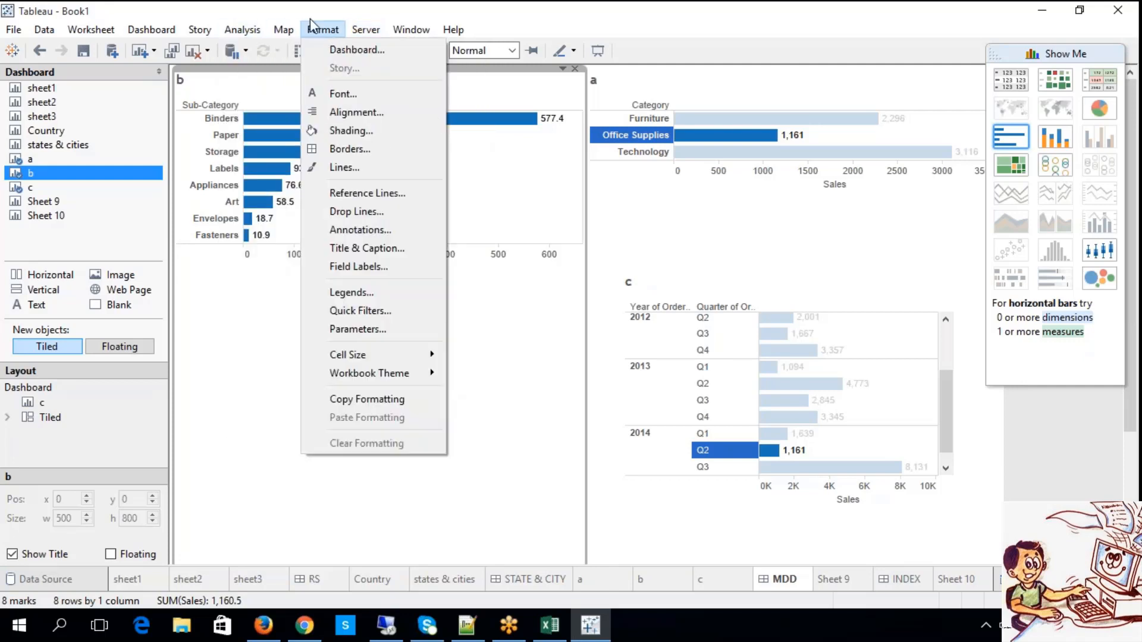
pyautogui.moveTo(409, 34)
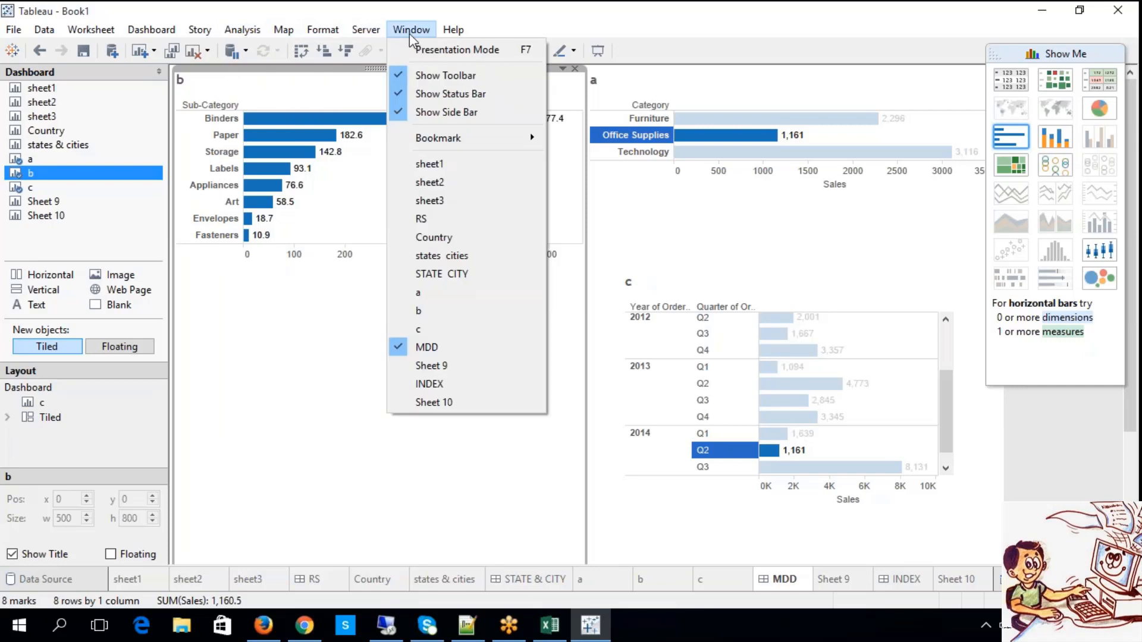
pyautogui.moveTo(358, 35)
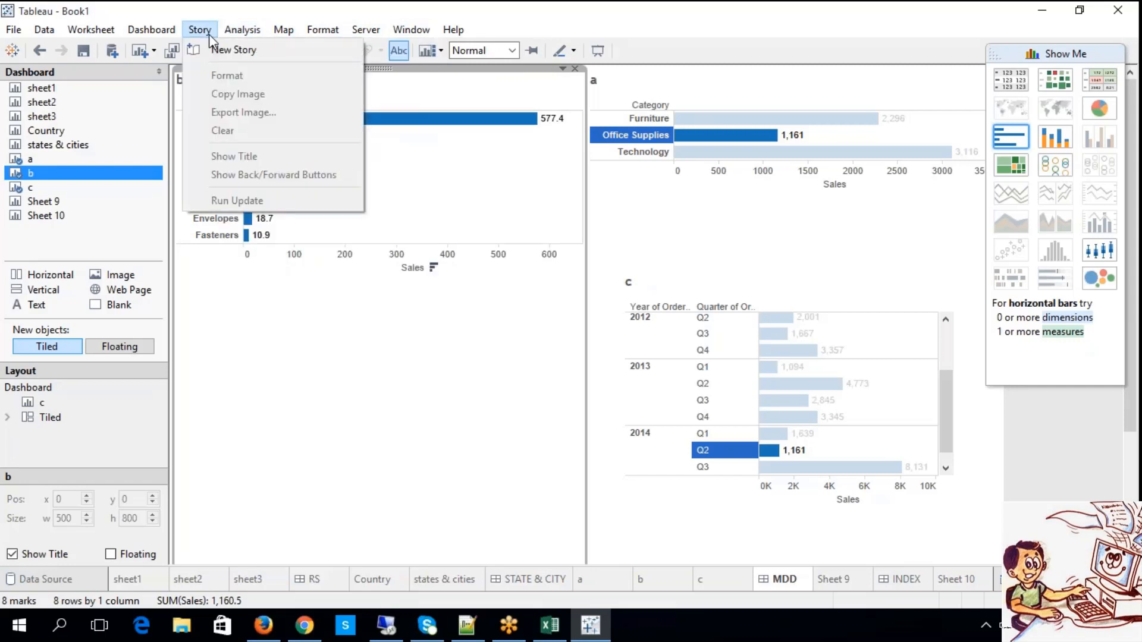
pyautogui.click(226, 50)
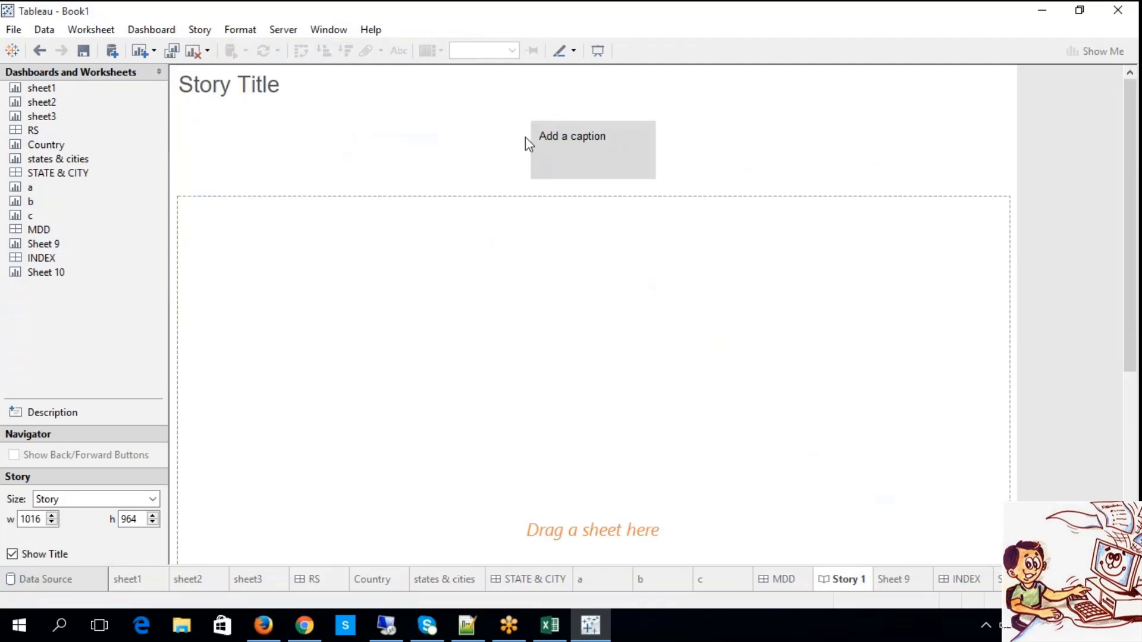
# Caption the first story point "STATES & CITIES" and place the STATE & CITY dashboard in it.
pyautogui.click(553, 142)
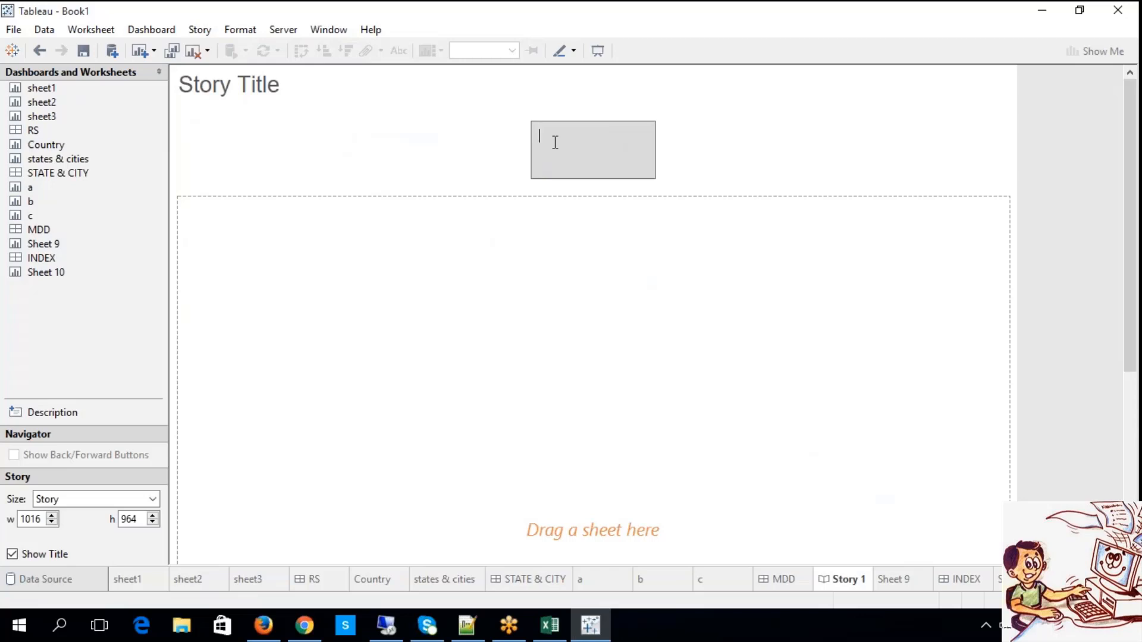
pyautogui.write('STATES & CITIES')
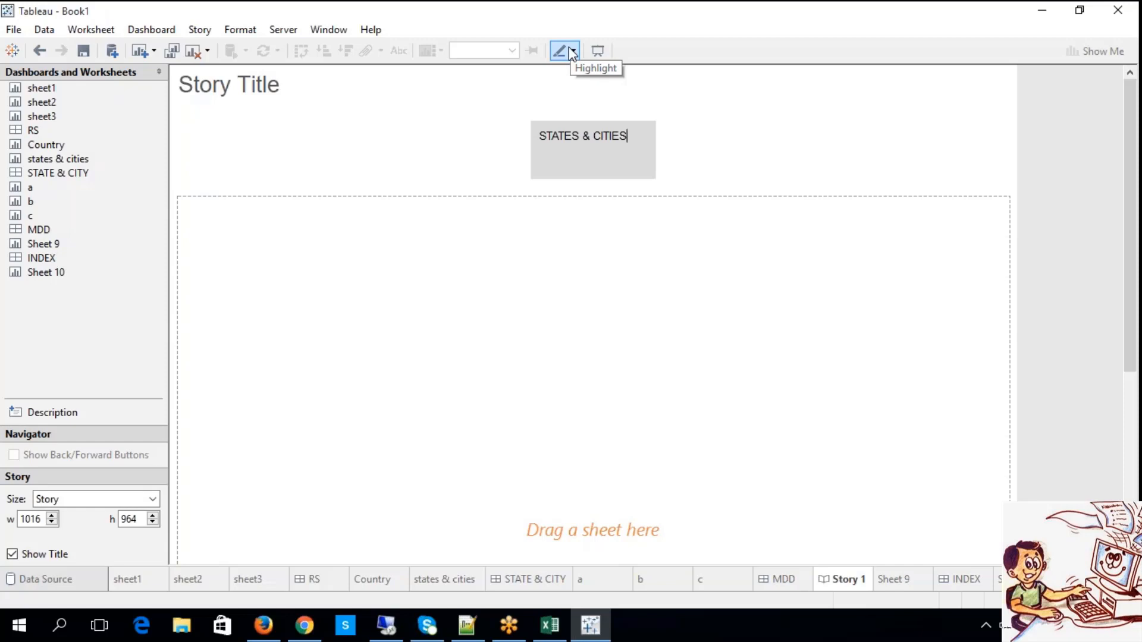
pyautogui.moveTo(77, 174); pyautogui.dragTo(211, 216)
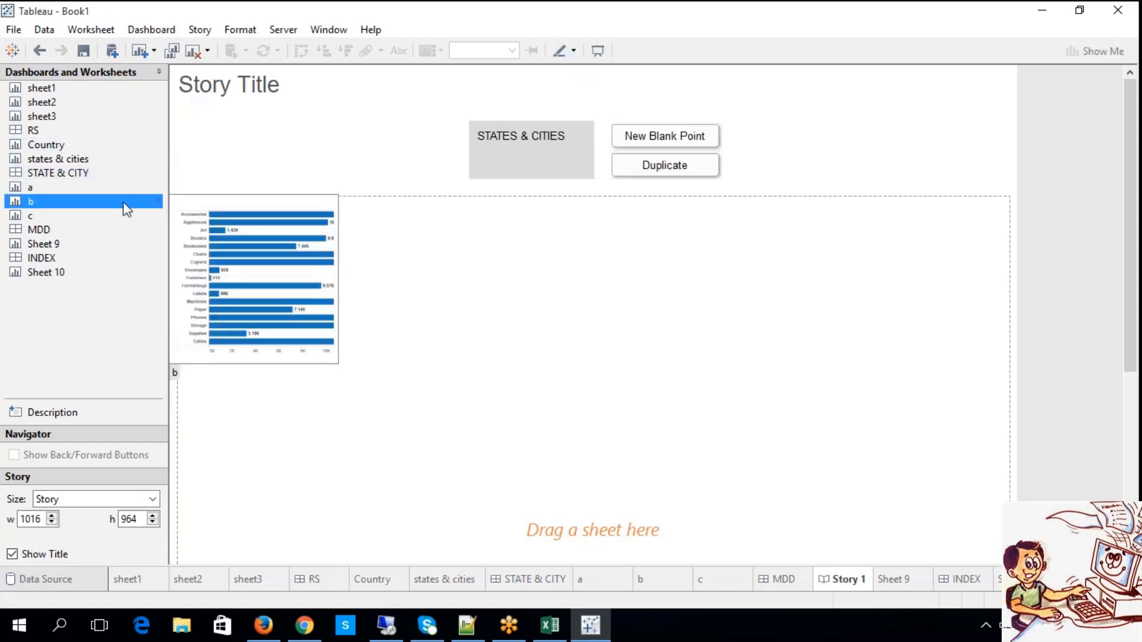
pyautogui.rightClick(89, 174)
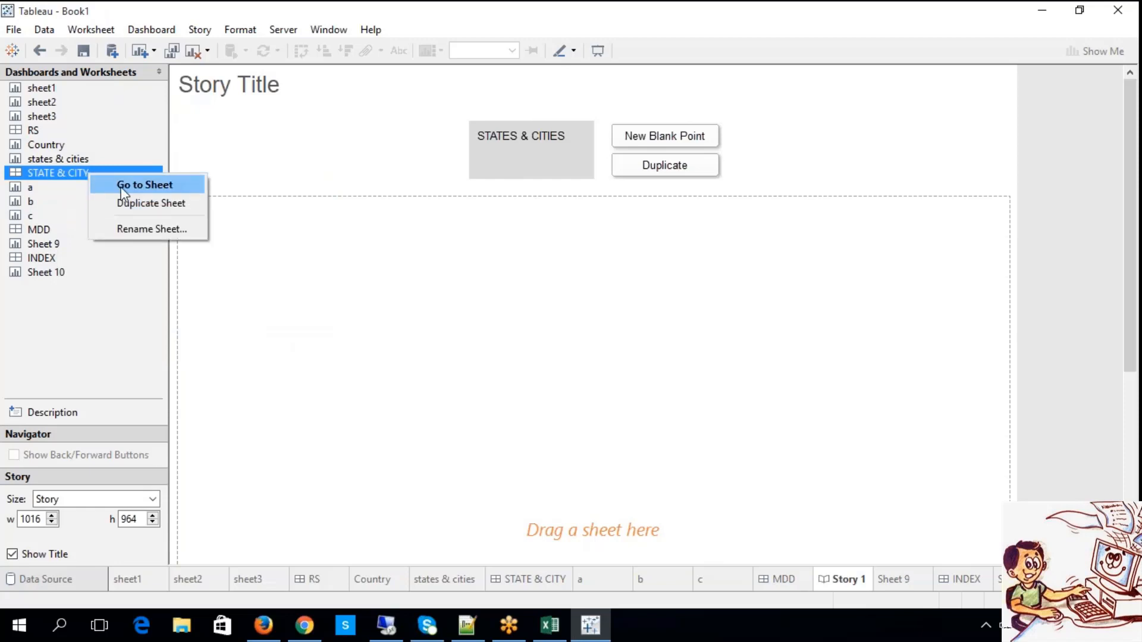
pyautogui.moveTo(77, 175); pyautogui.dragTo(220, 245)
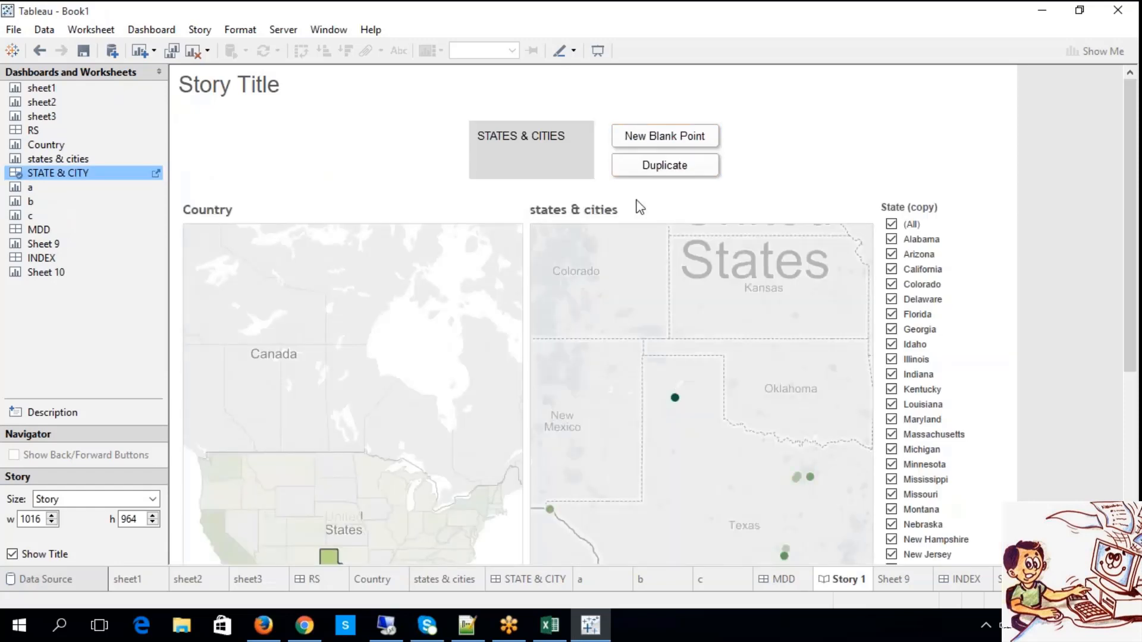
# Add a blank story point captioned "MDD", place the MDD dashboard in it, and check both points.
pyautogui.click(651, 140)
pyautogui.click(624, 140)
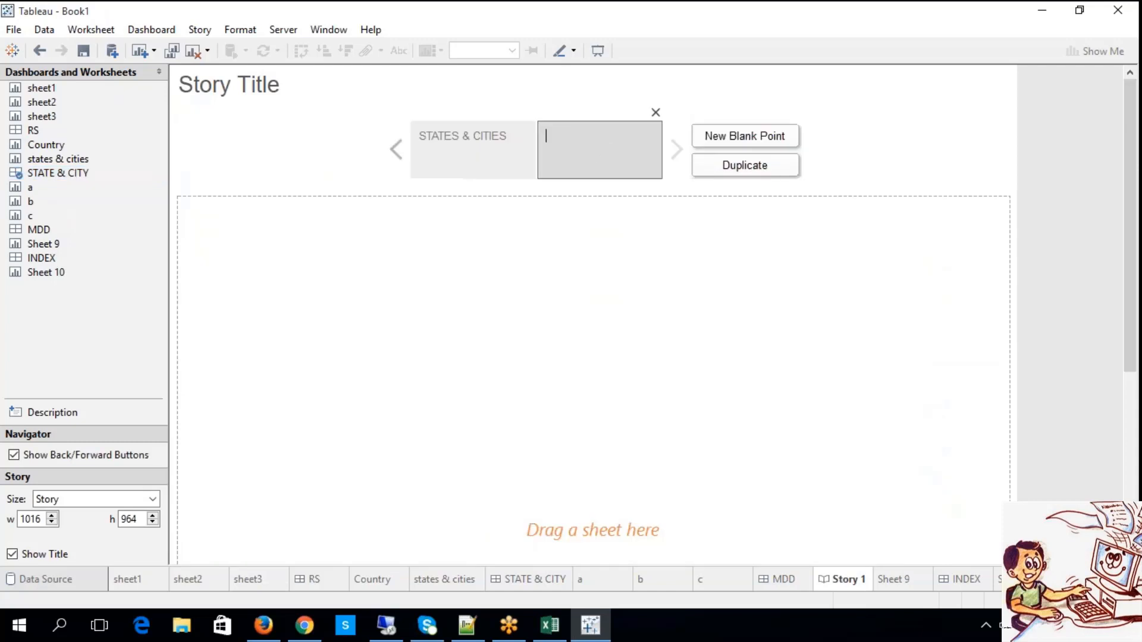
pyautogui.write('MDD')
pyautogui.press('Return')
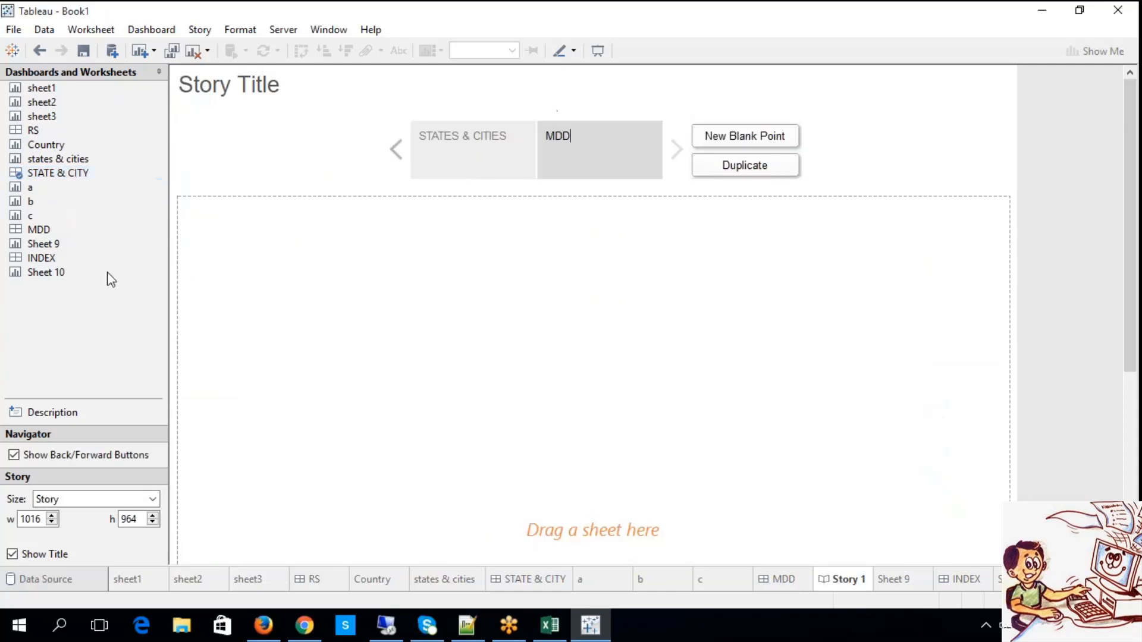
pyautogui.moveTo(48, 258); pyautogui.dragTo(252, 244)
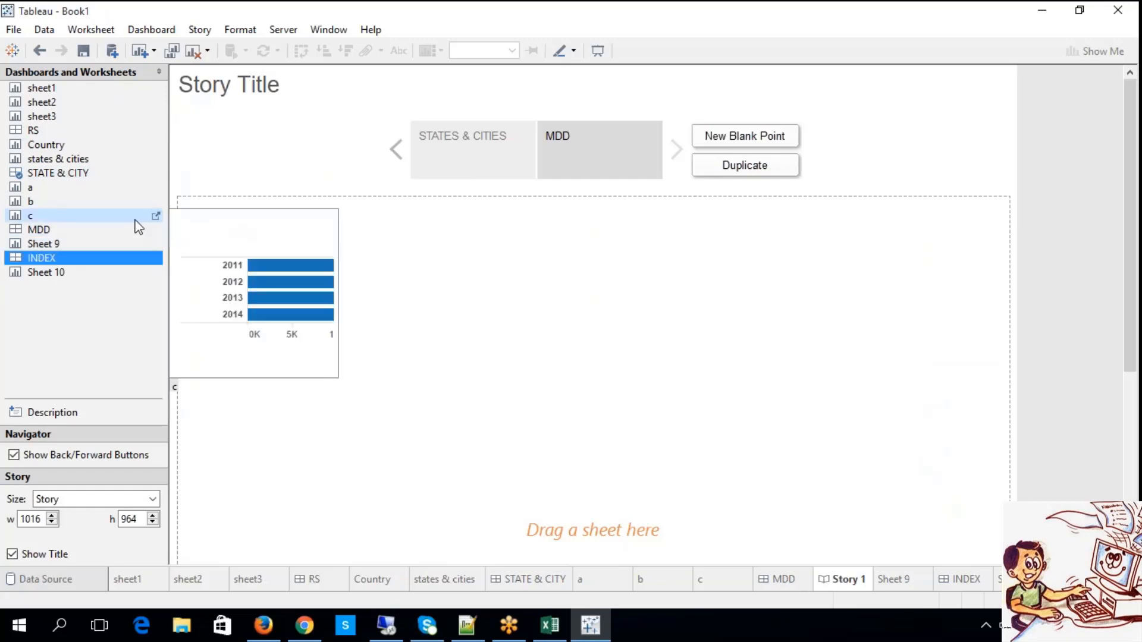
pyautogui.moveTo(74, 230); pyautogui.dragTo(245, 229)
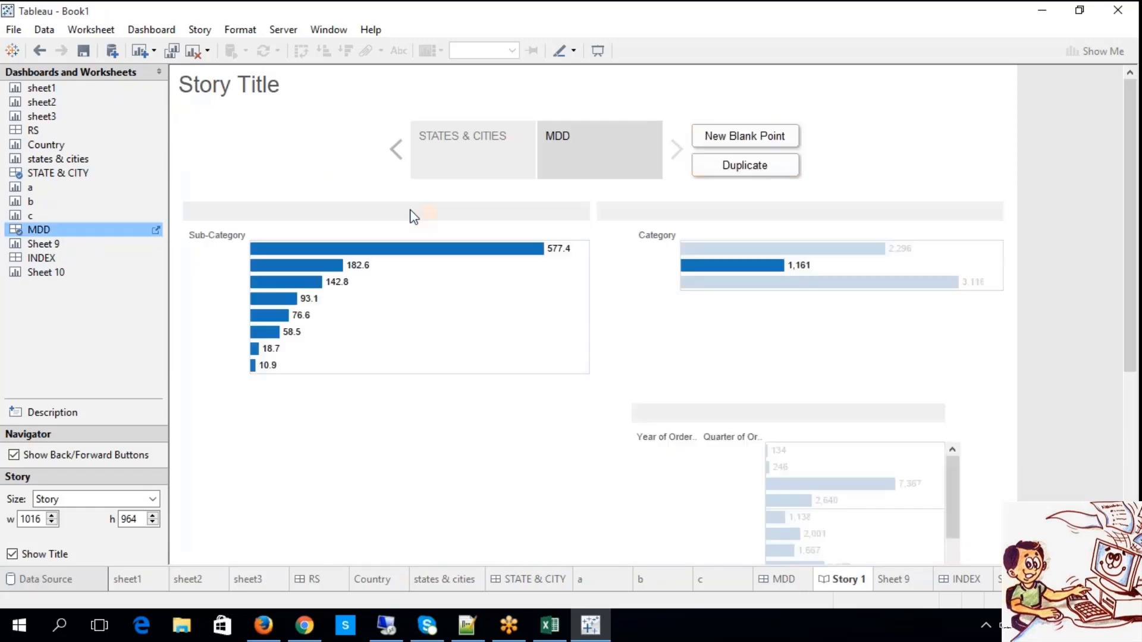
pyautogui.click(476, 167)
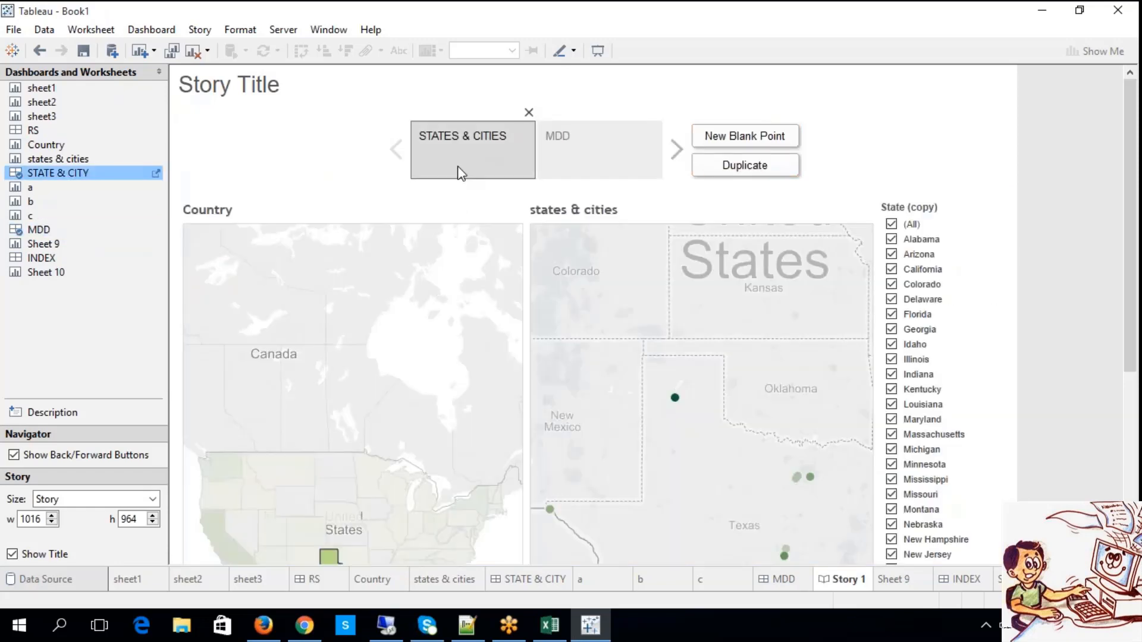
pyautogui.click(573, 156)
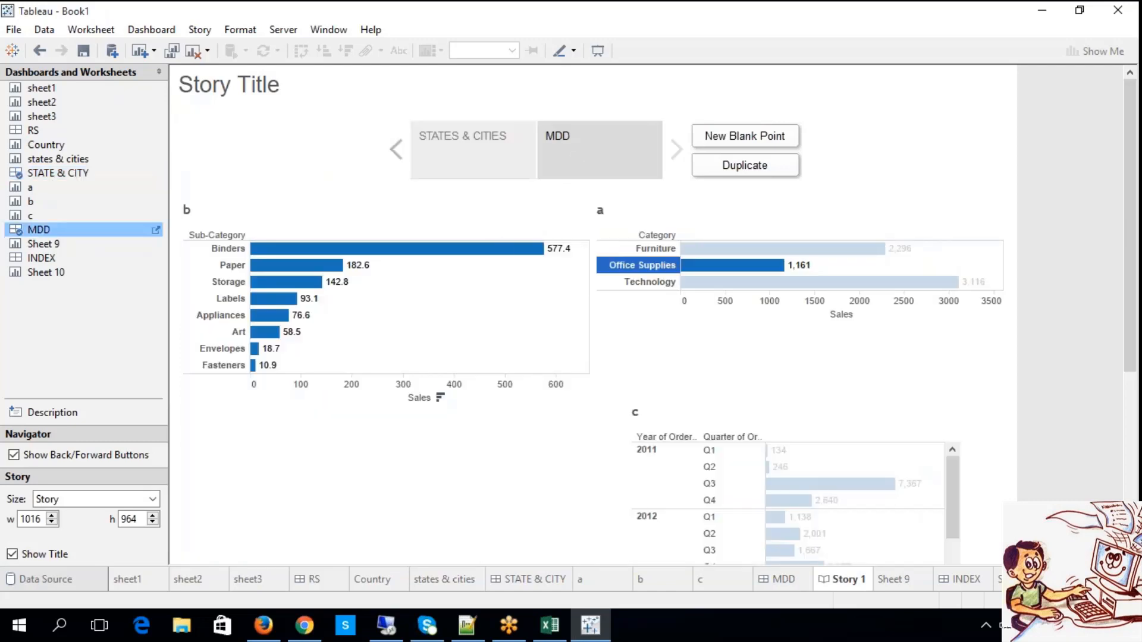
# Add a third blank story point captioned "INDEX" and place the INDEX dashboard in it.
pyautogui.click(740, 143)
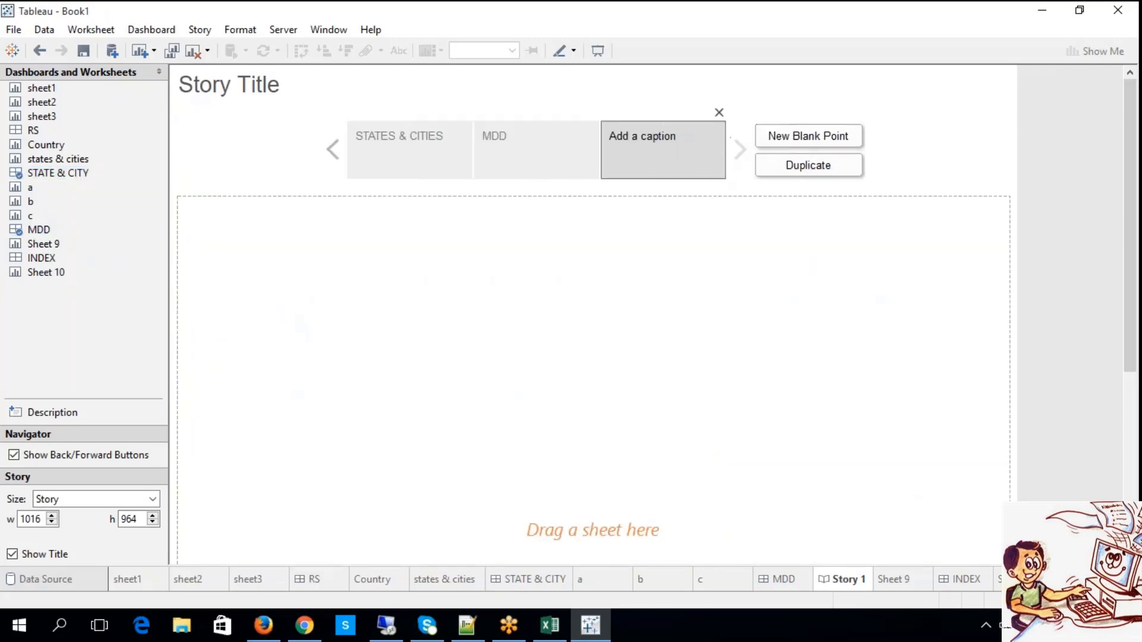
pyautogui.click(683, 134)
pyautogui.write('INDEX')
pyautogui.click(624, 114)
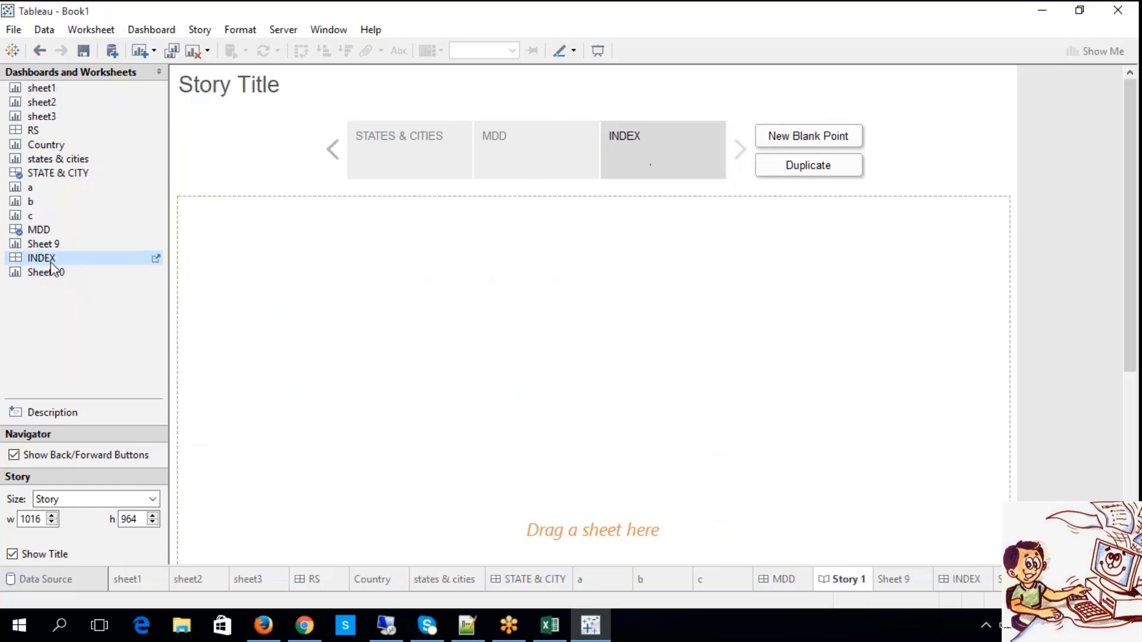
pyautogui.moveTo(56, 270); pyautogui.dragTo(194, 219)
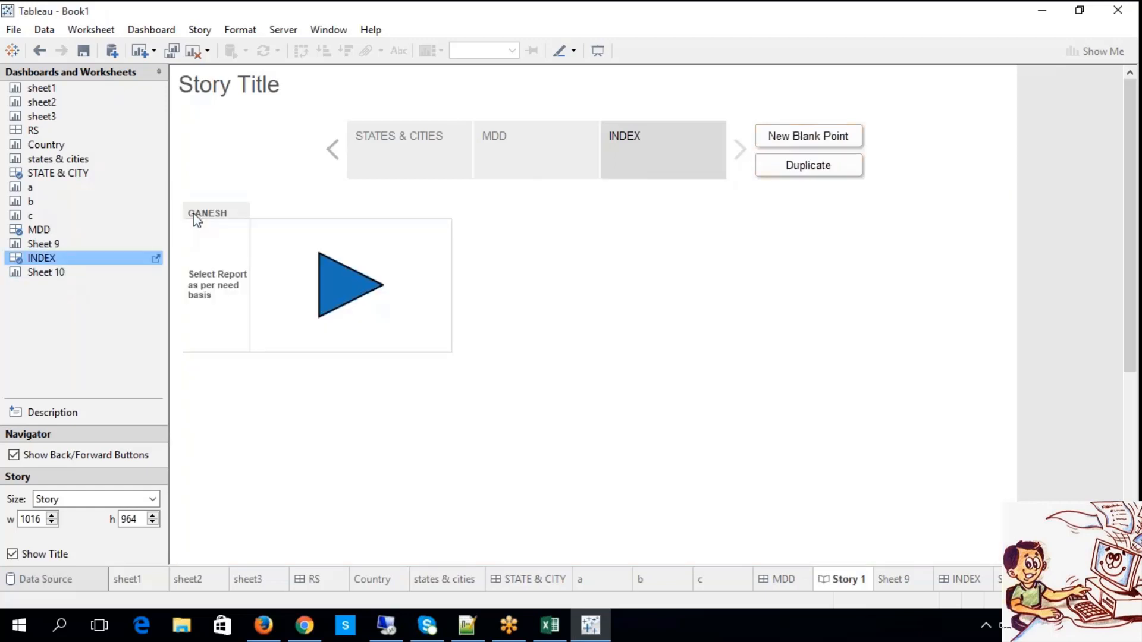
pyautogui.moveTo(39, 273); pyautogui.dragTo(510, 231)
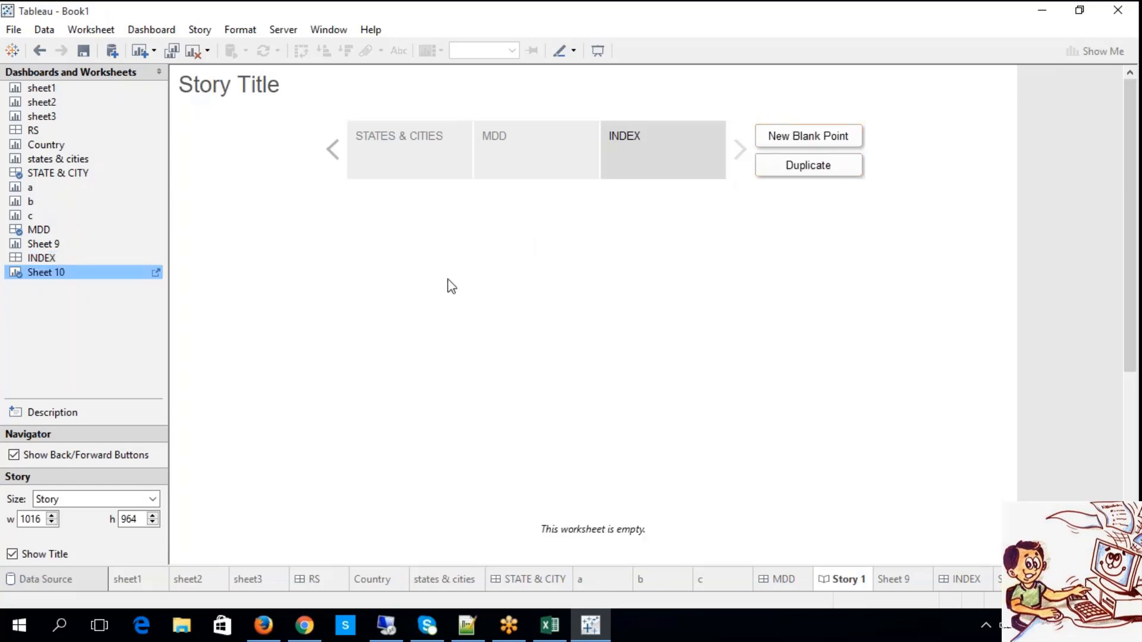
pyautogui.keyDown('ctrl'); pyautogui.click(66, 260); pyautogui.keyUp('ctrl')
pyautogui.moveTo(89, 270); pyautogui.dragTo(274, 257)
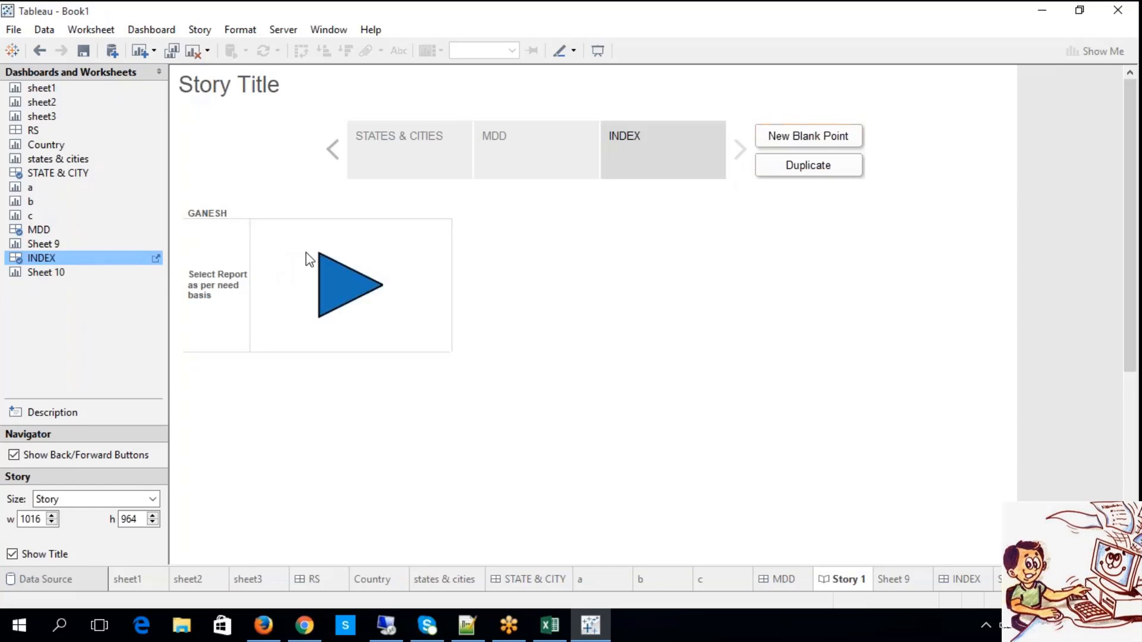
# Return to the STATES & CITIES story point and clear the state selection on its Country map.
pyautogui.click(336, 160)
pyautogui.click(366, 160)
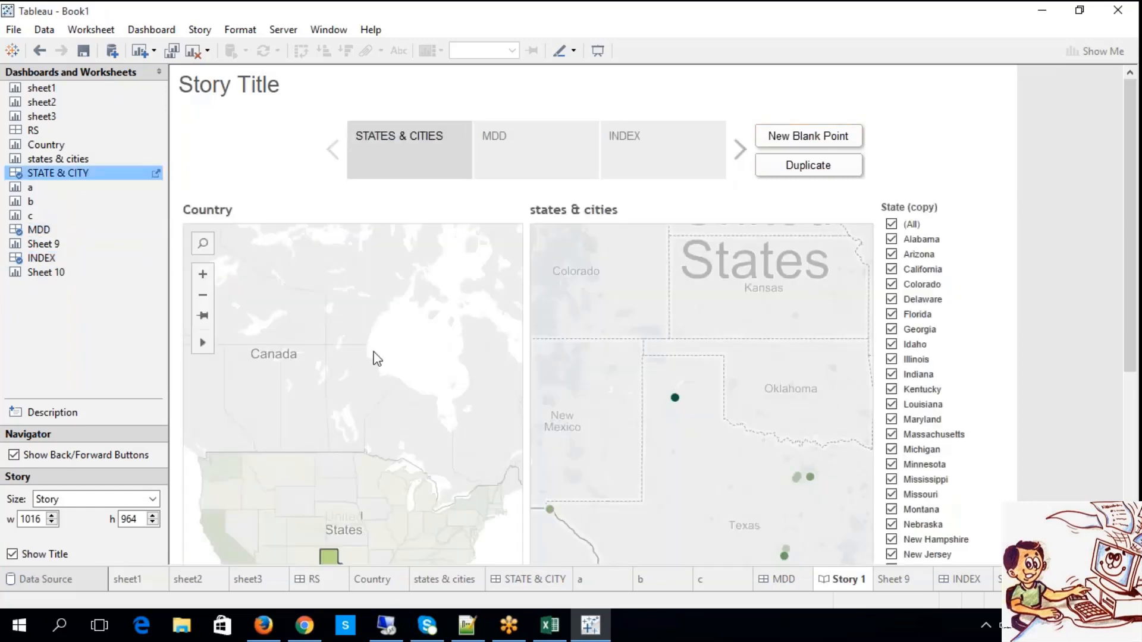
pyautogui.rightClick(235, 291)
pyautogui.click(398, 473)
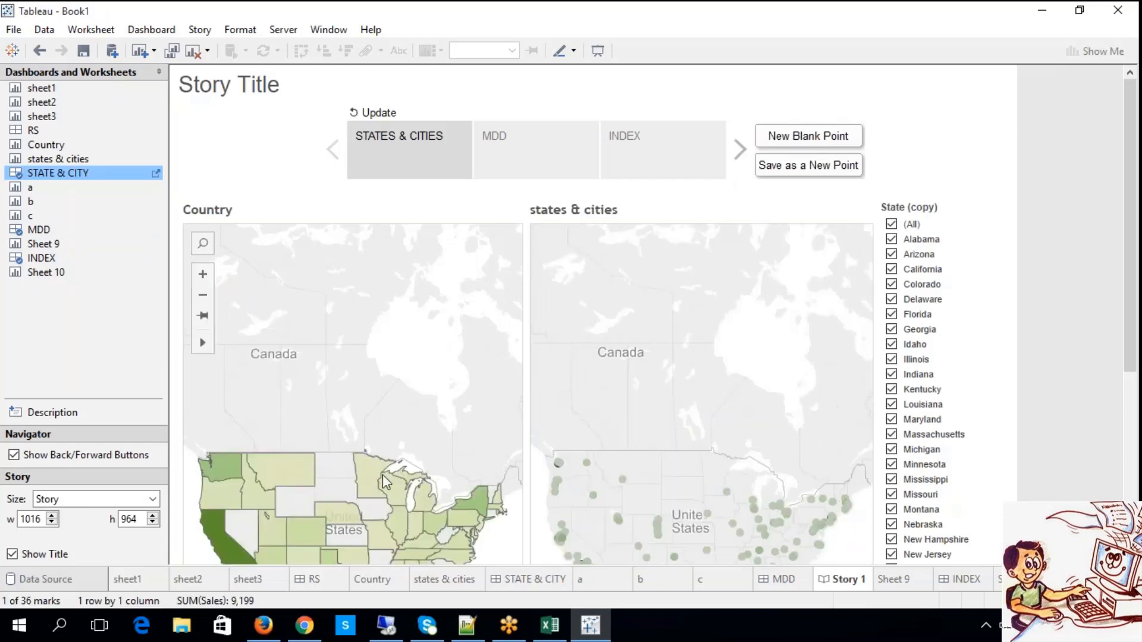
pyautogui.click(392, 488)
pyautogui.click(334, 512)
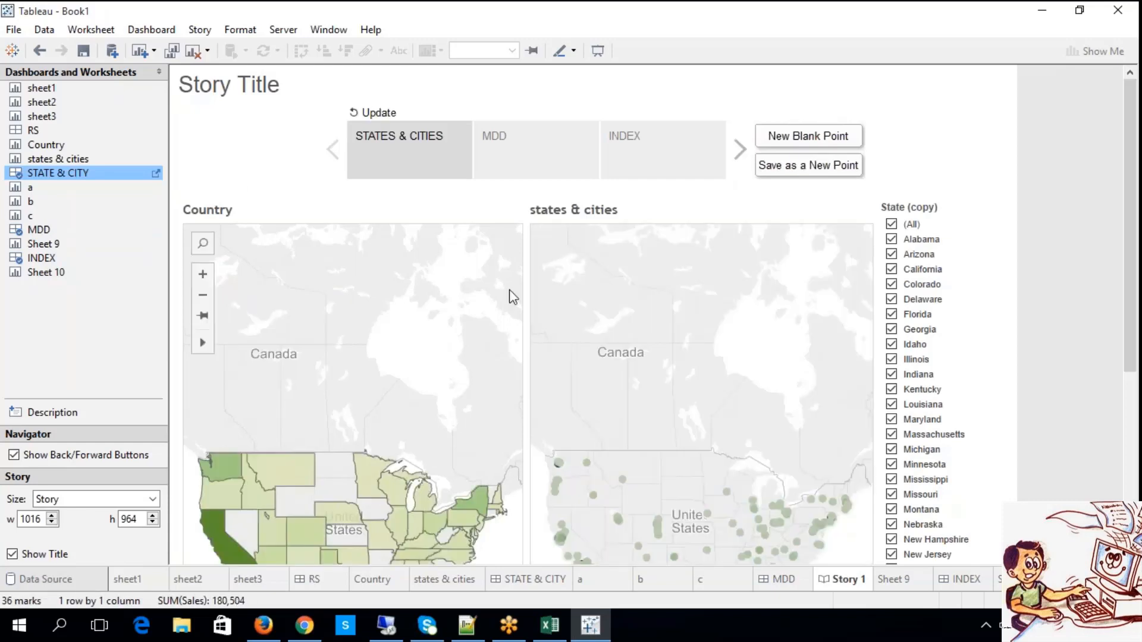
# In the MDD story point, select Storage in view b, and pick 2011 Q4 followed by Q3 in view c.
pyautogui.click(516, 162)
pyautogui.click(298, 282)
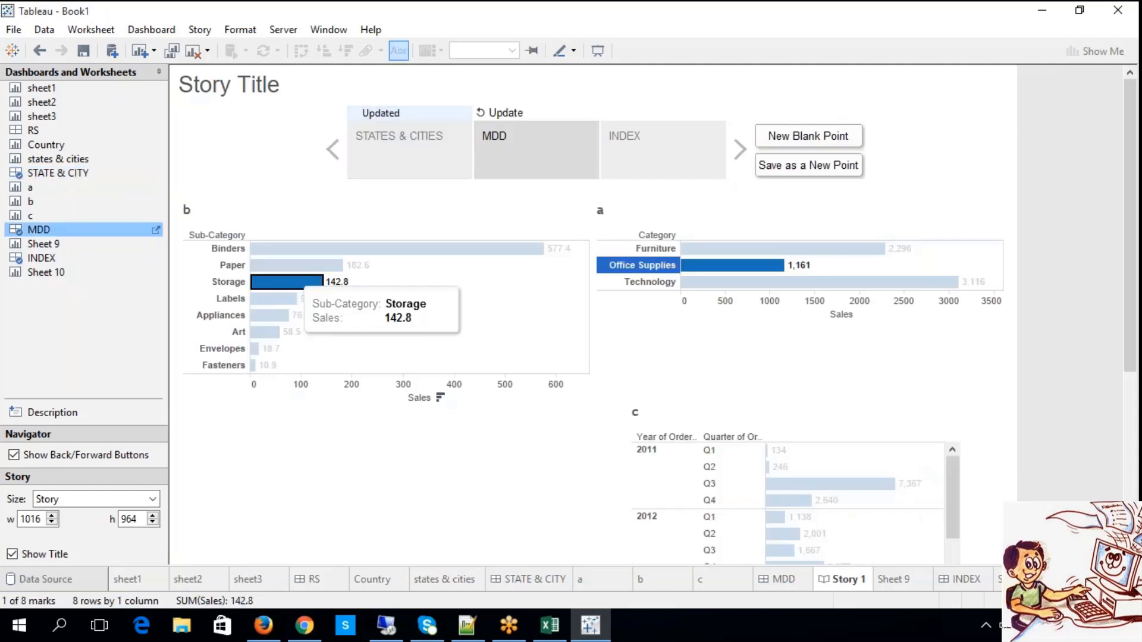
pyautogui.click(711, 500)
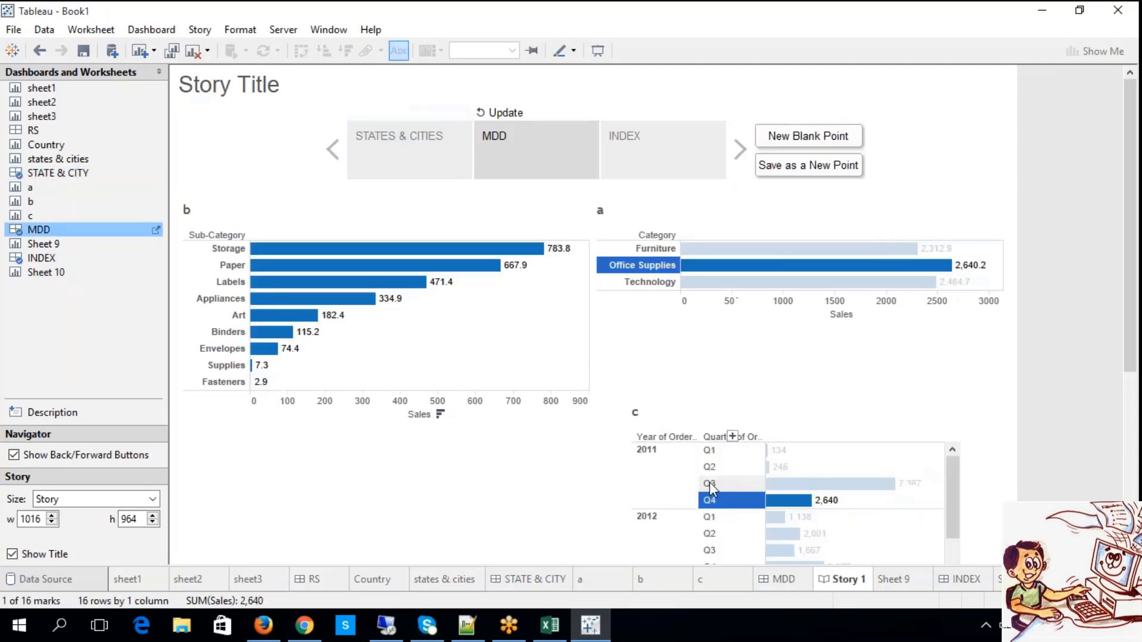
pyautogui.click(711, 484)
# Try the arrow mark in the INDEX story point and step back through the story to STATES & CITIES.
pyautogui.click(664, 166)
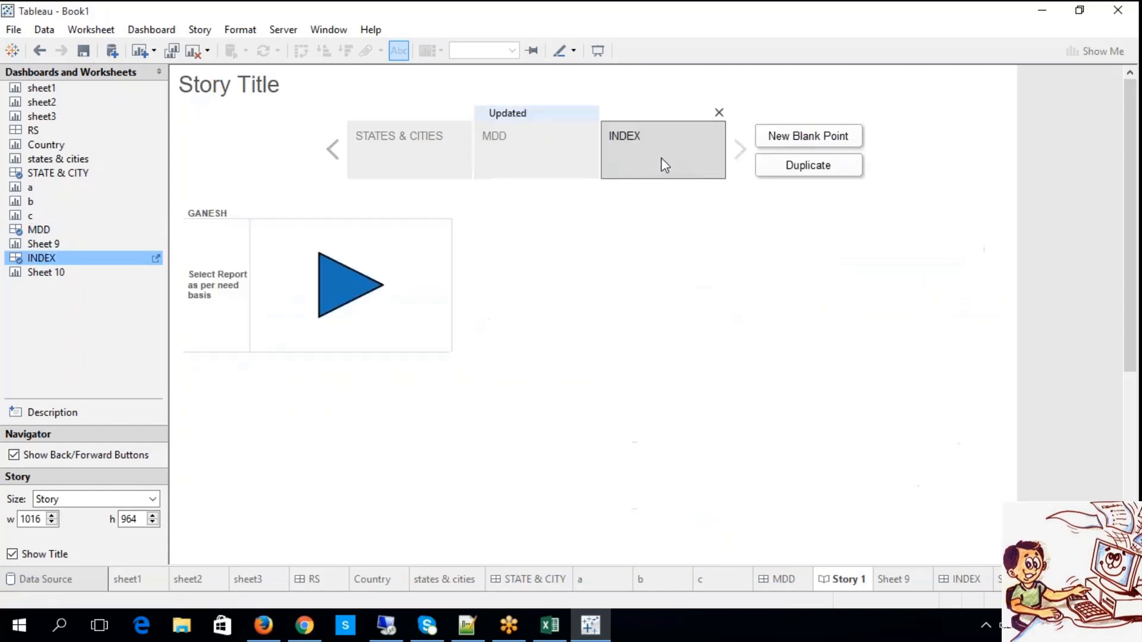
pyautogui.click(353, 298)
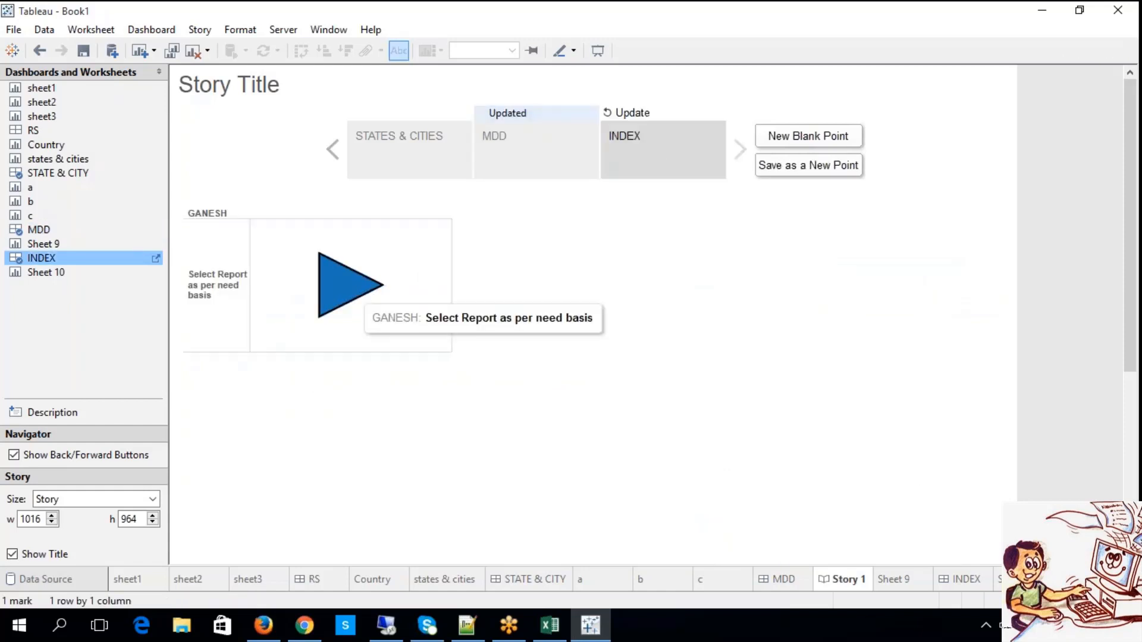
pyautogui.click(381, 267)
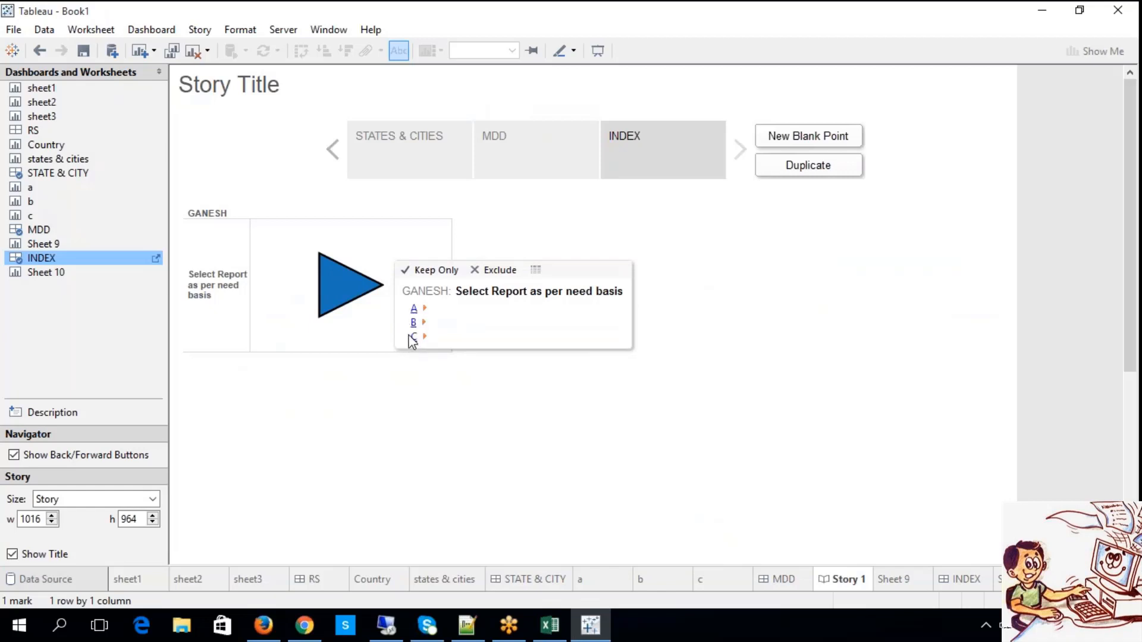
pyautogui.click(335, 159)
pyautogui.click(335, 159)
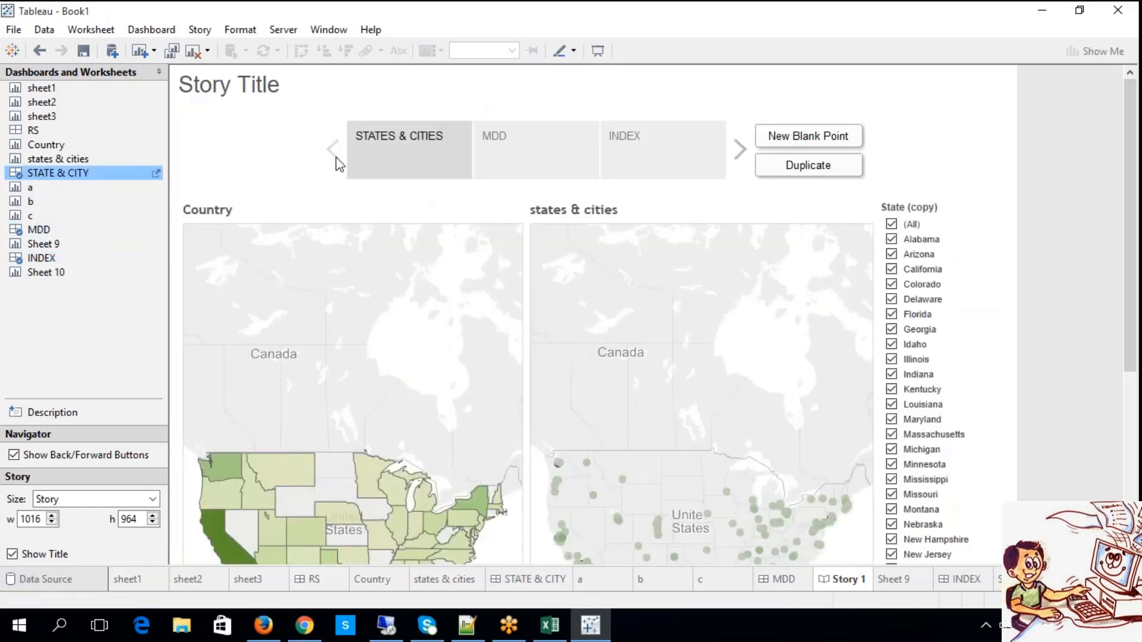
# Add a description to the STATES & CITIES story point reading "This is exclusively helpful to validate levels of data".
pyautogui.click(89, 413)
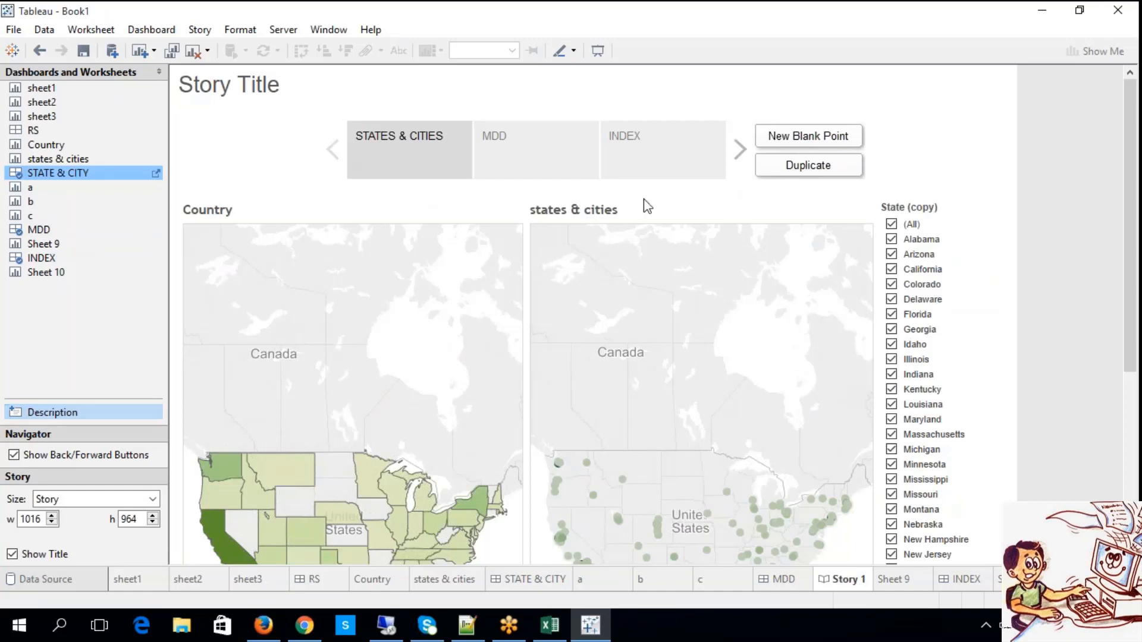
pyautogui.moveTo(20, 415); pyautogui.dragTo(234, 131)
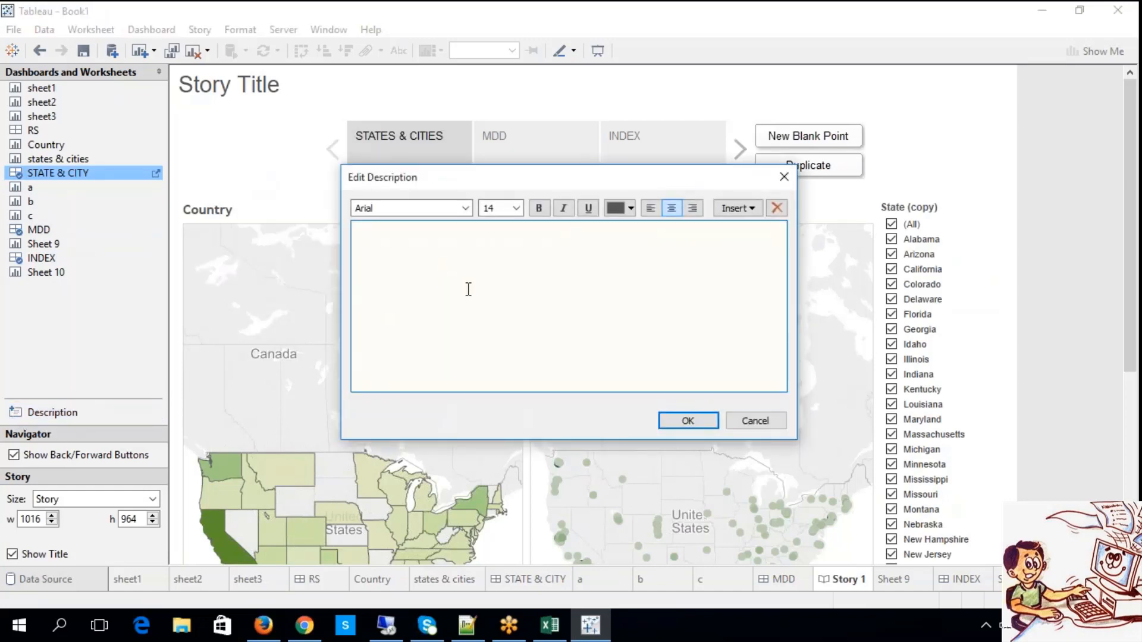
pyautogui.write('THsis is')
pyautogui.press('BackSpace')
pyautogui.press('BackSpace')
pyautogui.press('BackSpace')
pyautogui.press('BackSpace')
pyautogui.press('BackSpace')
pyautogui.press('BackSpace')
pyautogui.press('BackSpace')
pyautogui.press('BackSpace')
pyautogui.press('BackSpace')
pyautogui.write('Dasbo')
pyautogui.press('BackSpace')
pyautogui.press('BackSpace')
pyautogui.press('BackSpace')
pyautogui.press('BackSpace')
pyautogui.press('BackSpace')
pyautogui.write('This is exclusively ')
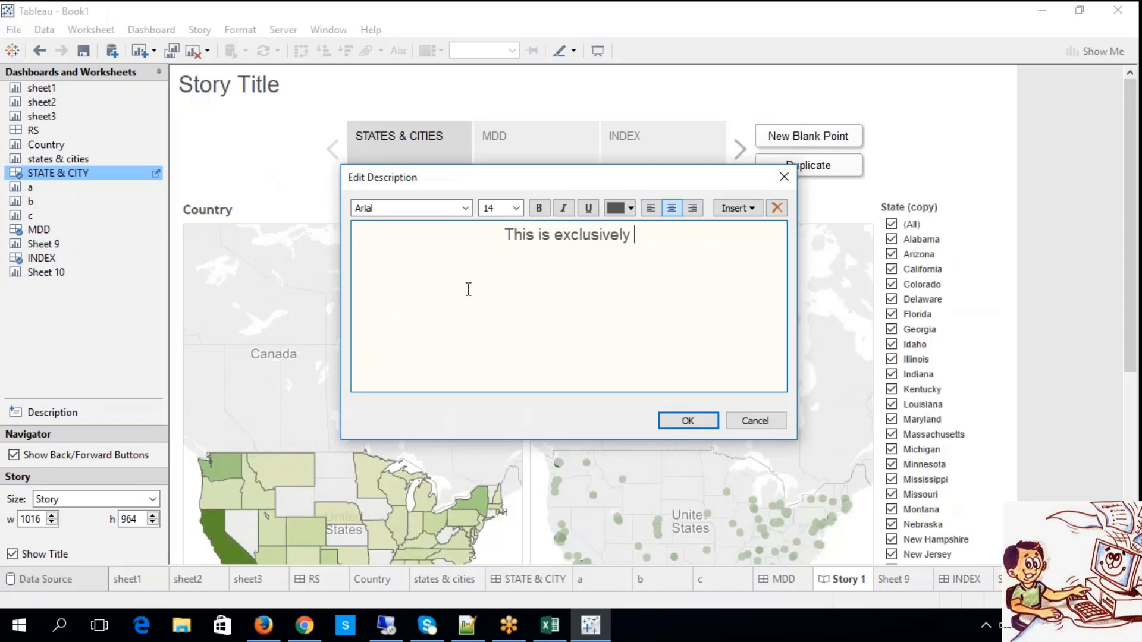
pyautogui.write('helpful to validate ')
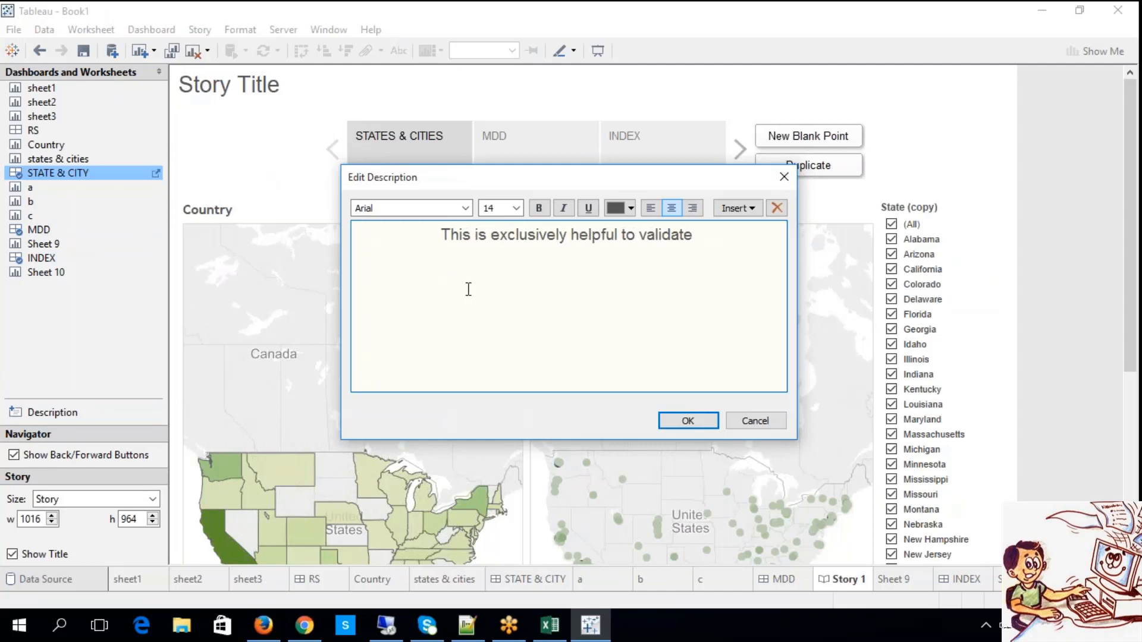
pyautogui.write('levels of data')
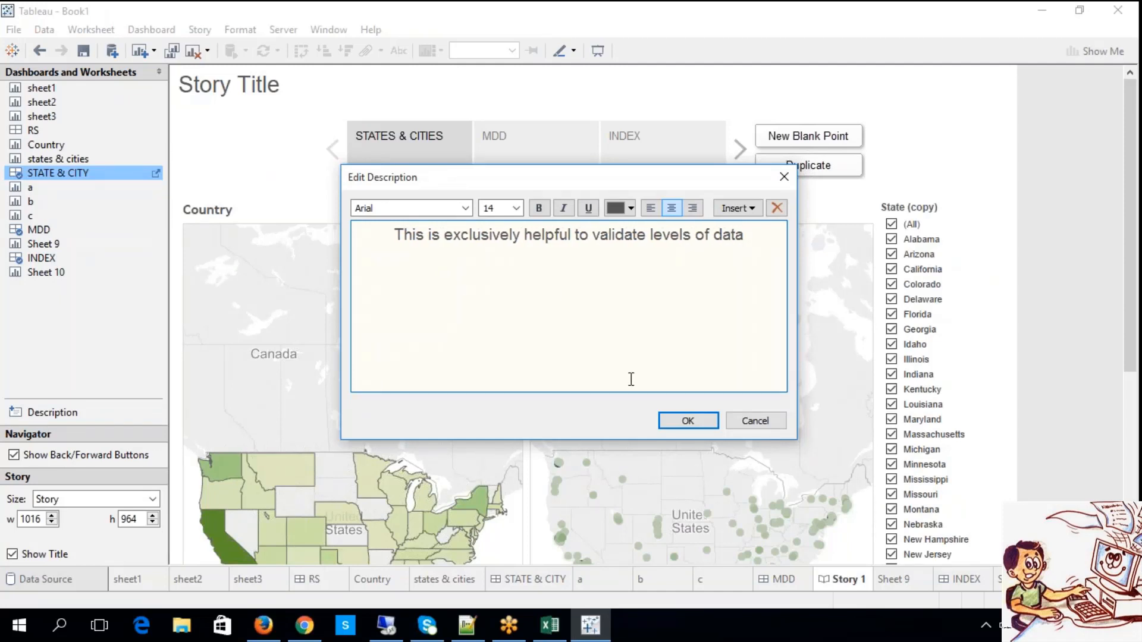
pyautogui.click(660, 423)
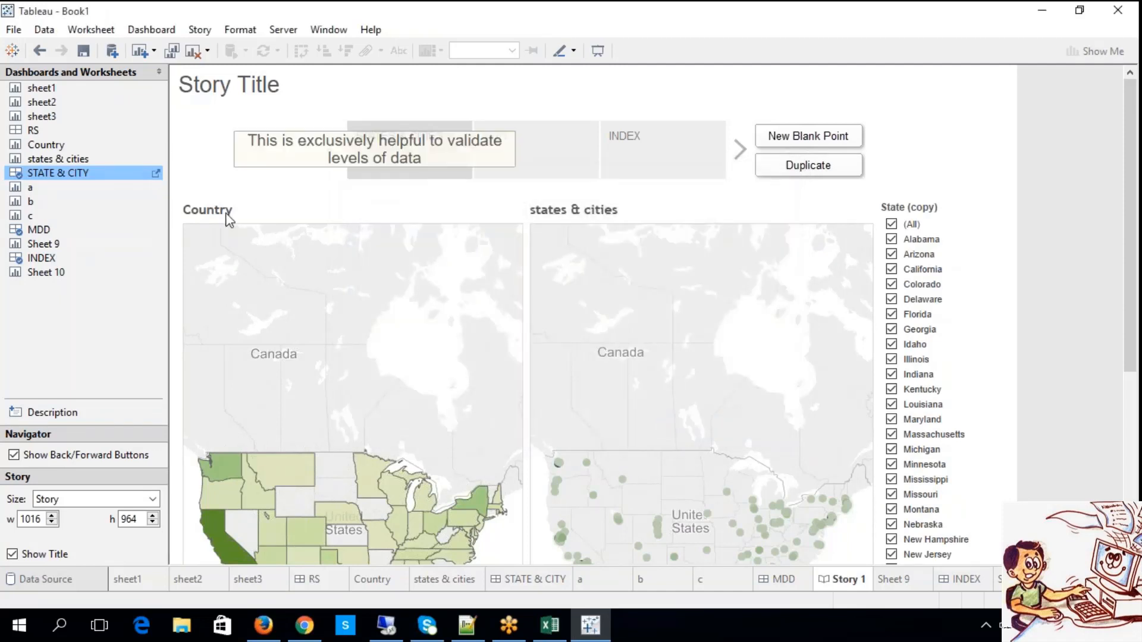
# Move the description above the story point captions and widen it so its text fits on one line.
pyautogui.click(280, 156)
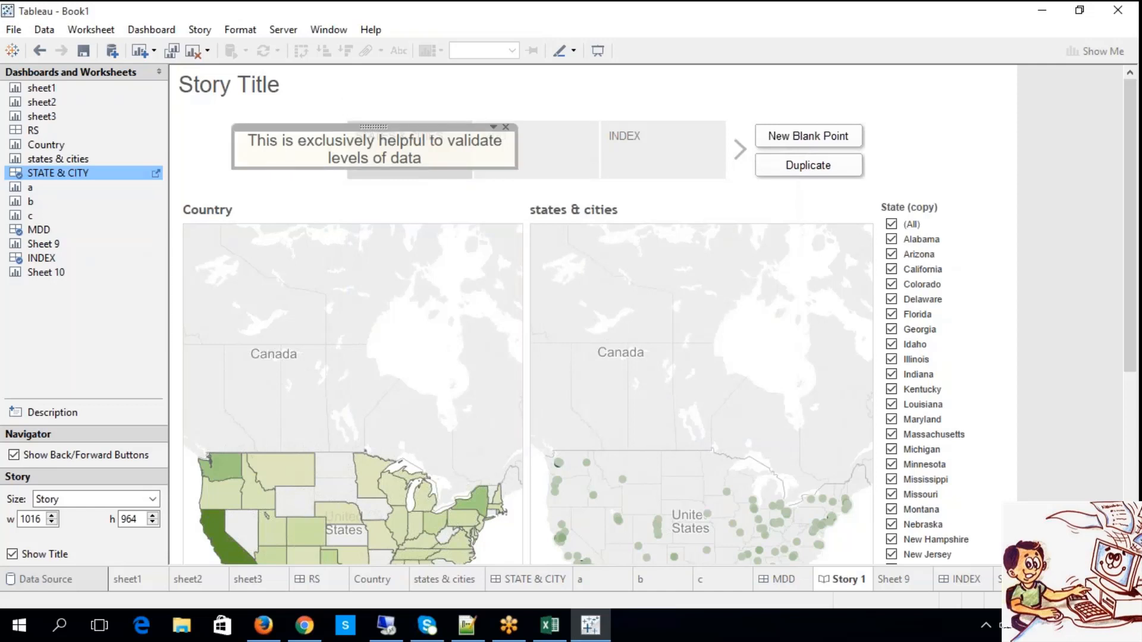
pyautogui.moveTo(373, 127); pyautogui.dragTo(415, 69)
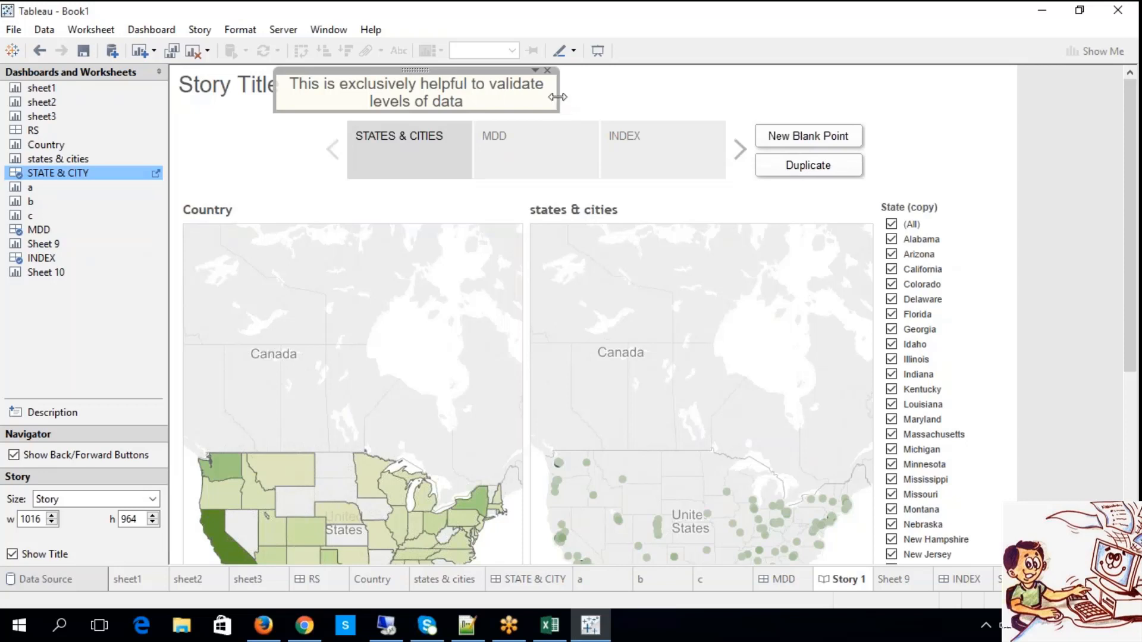
pyautogui.moveTo(558, 97); pyautogui.dragTo(756, 97)
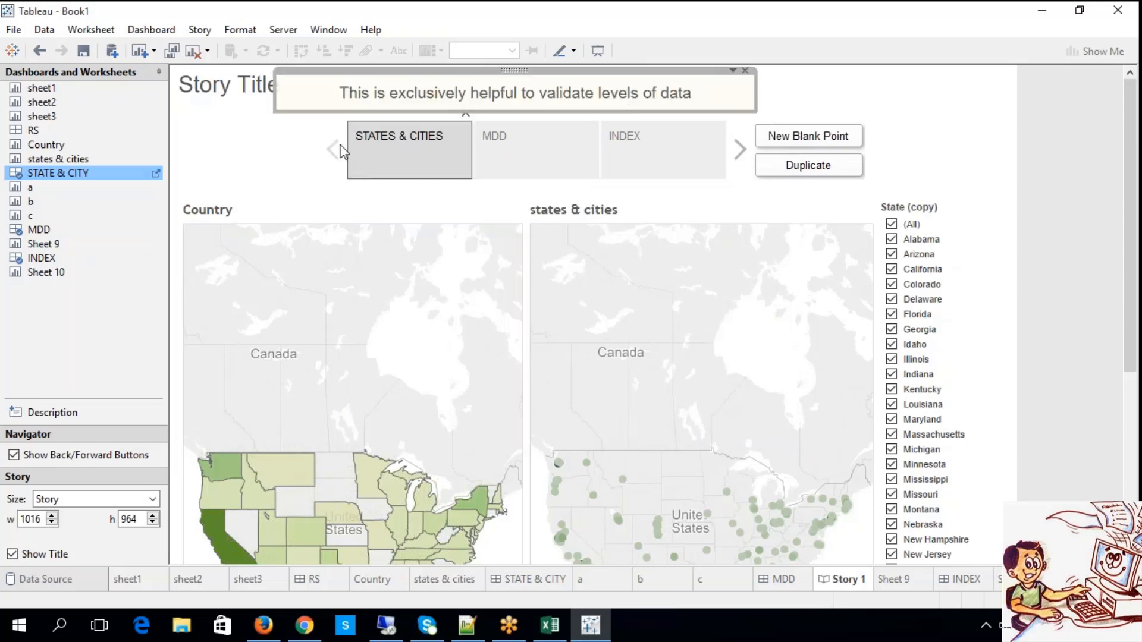
pyautogui.click(243, 157)
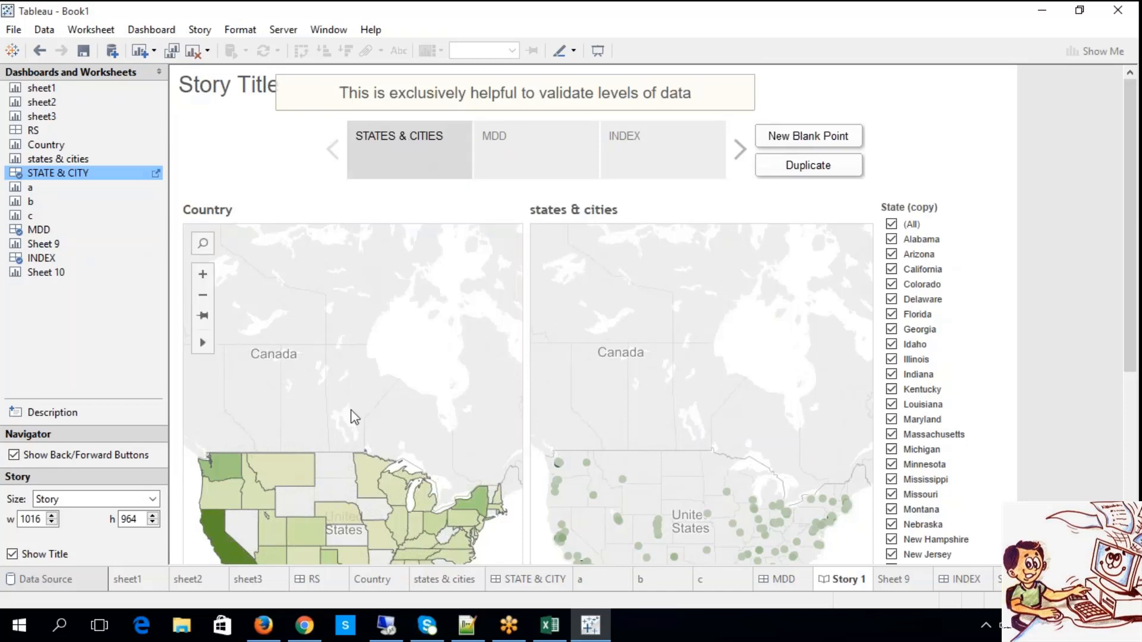
# Go through the MDD and INDEX story points and step back to STATES & CITIES.
pyautogui.click(510, 166)
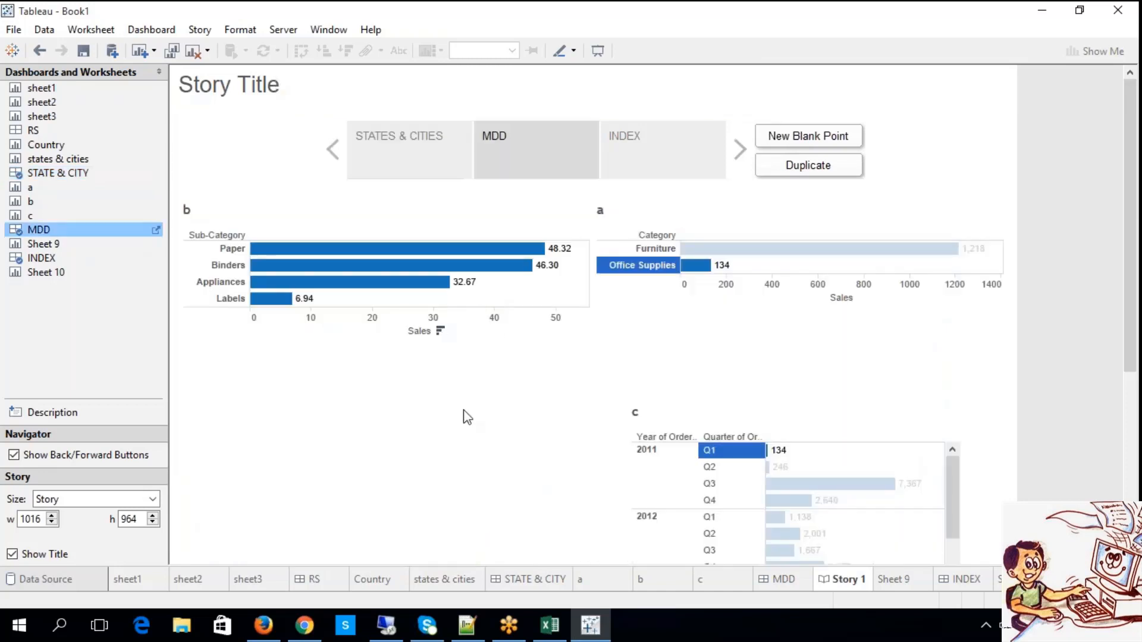
pyautogui.click(654, 152)
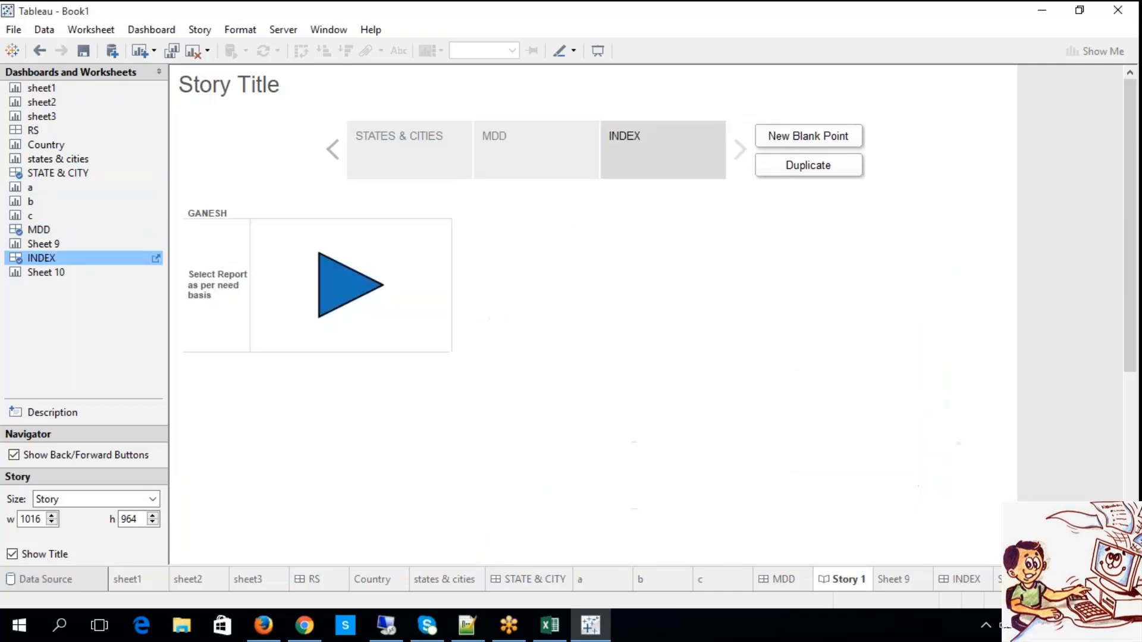
pyautogui.click(331, 154)
pyautogui.click(331, 154)
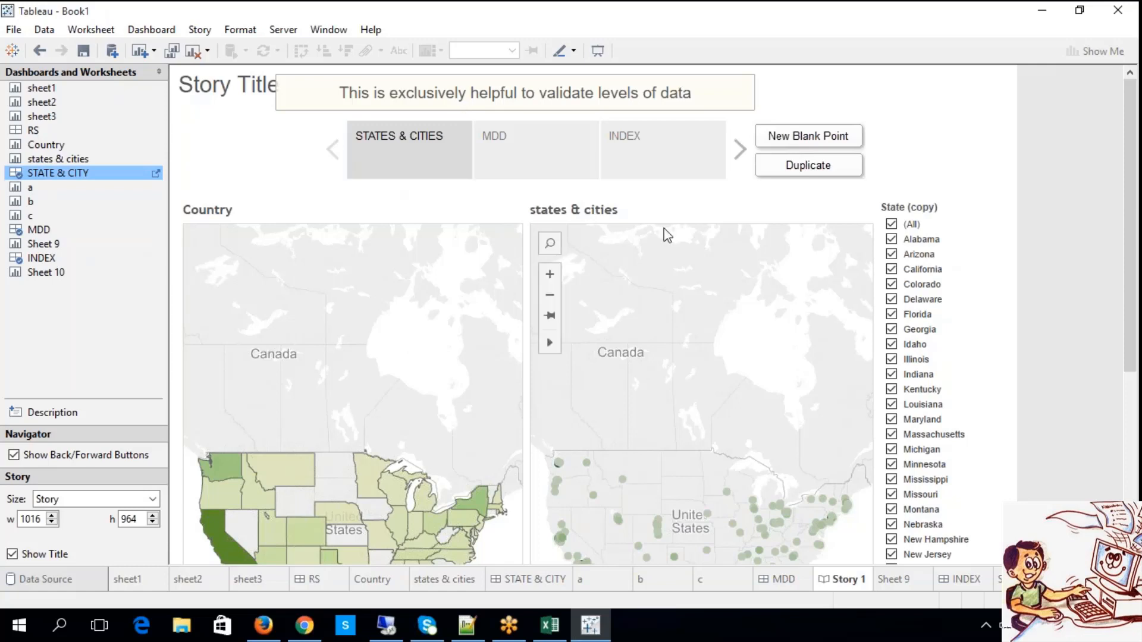
# Try excluding California, Colorado, Florida and Georgia with the State (copy) filter in the STATES & CITIES story point, and restore all states.
pyautogui.click(892, 269)
pyautogui.click(892, 284)
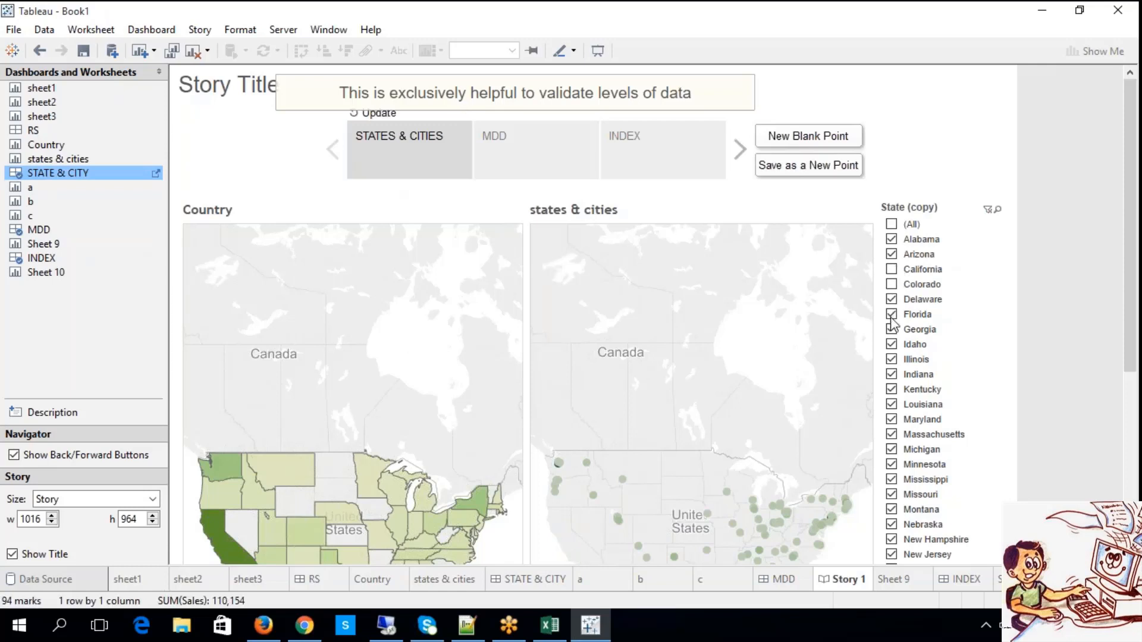
pyautogui.click(892, 314)
pyautogui.click(891, 329)
pyautogui.click(892, 269)
pyautogui.click(892, 284)
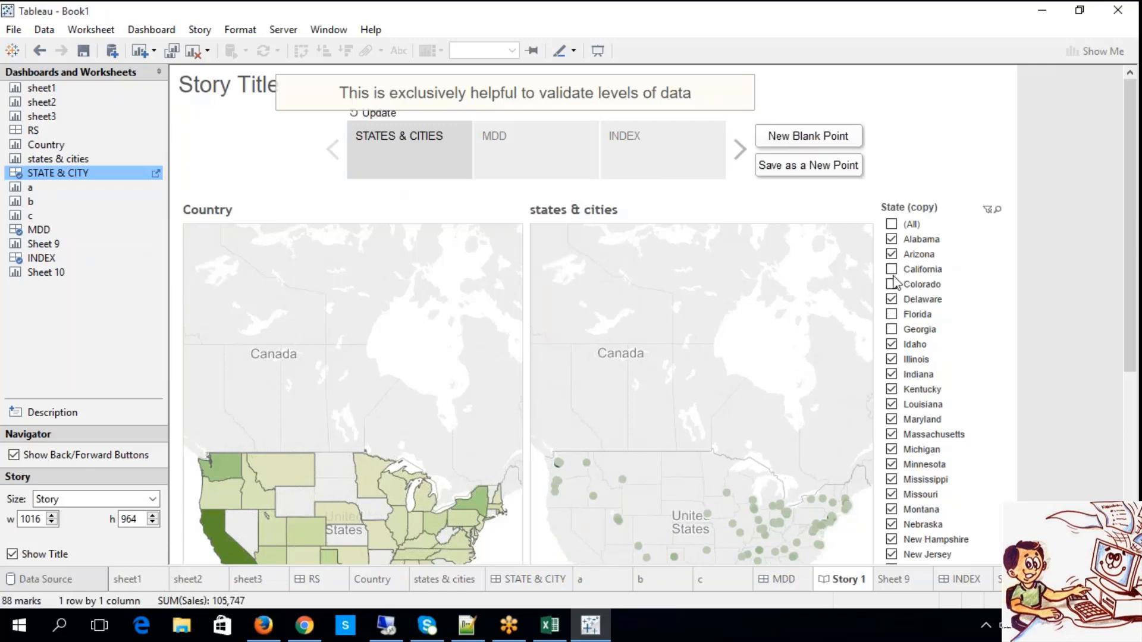
pyautogui.click(892, 329)
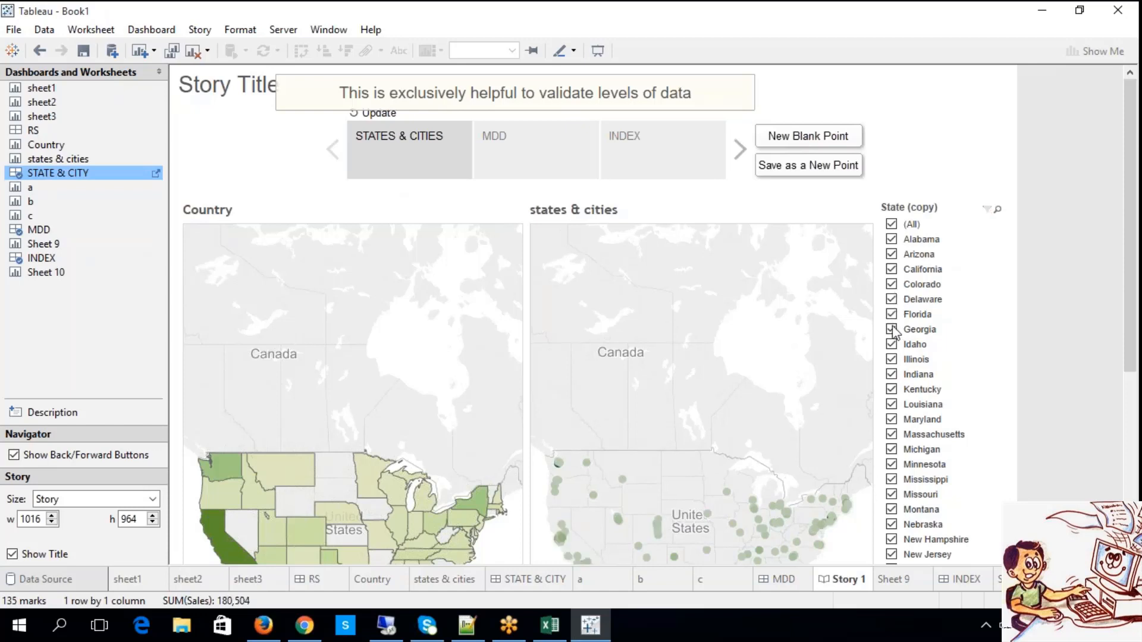
pyautogui.click(892, 224)
# Switch to the TABLEAU workbook in Excel and review the topic headings from Drop Lines to Pages in the notes.
pyautogui.click(550, 624)
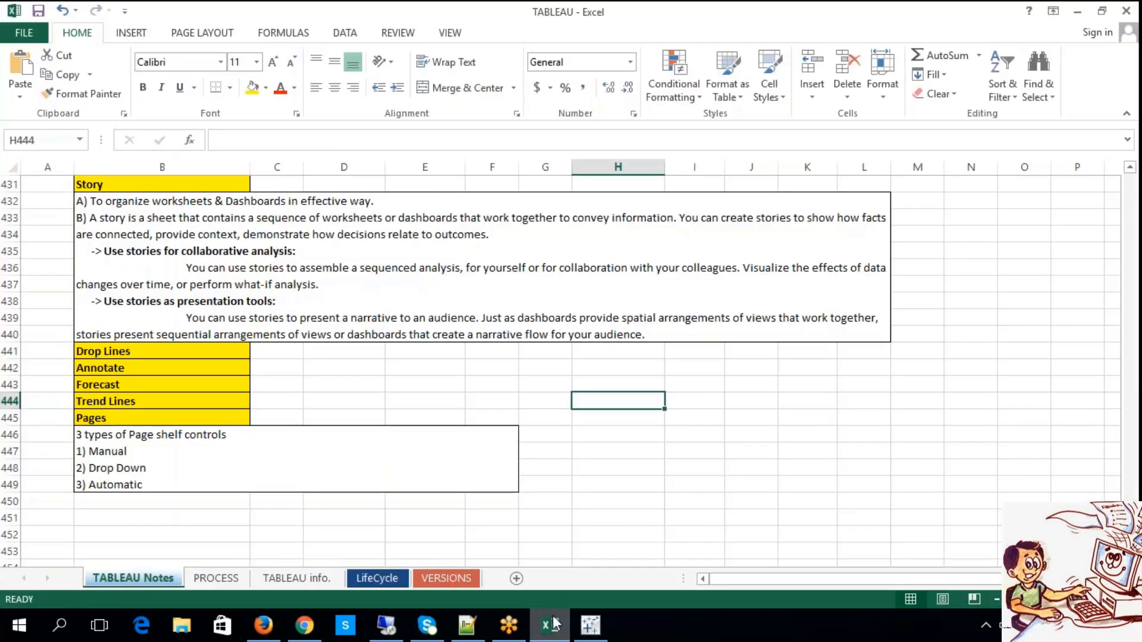
pyautogui.click(155, 352)
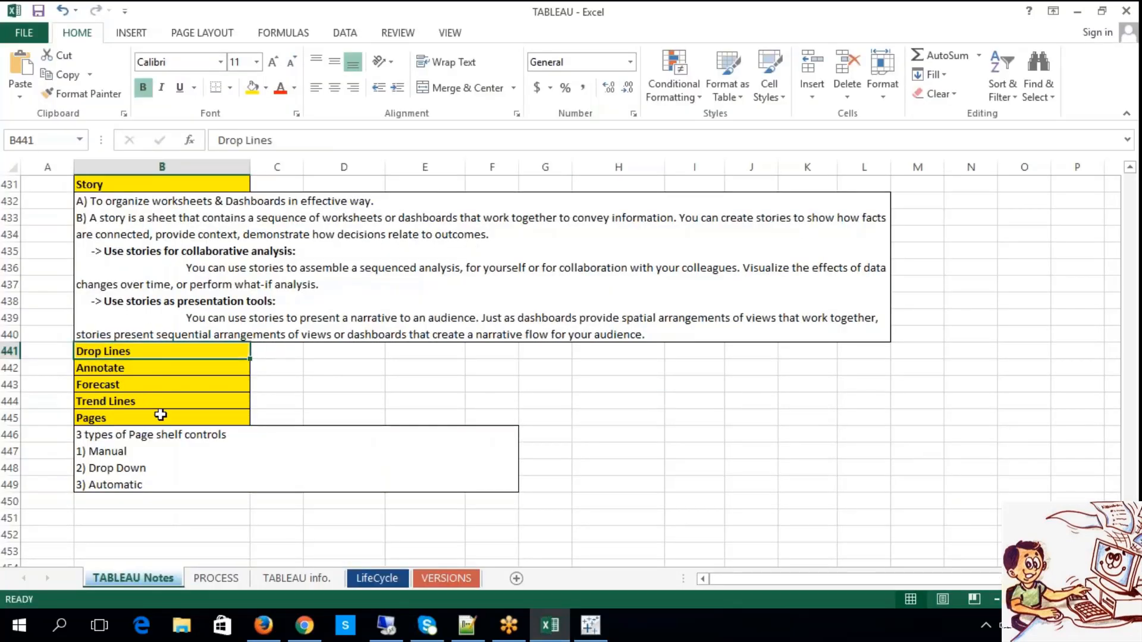
pyautogui.moveTo(156, 367); pyautogui.dragTo(164, 413)
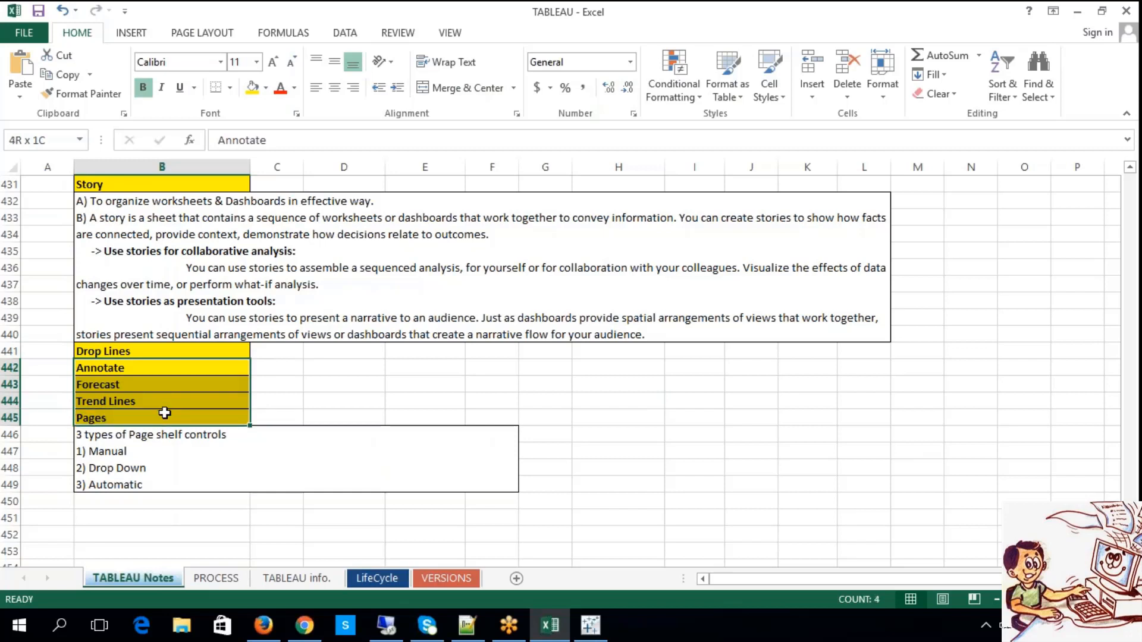
pyautogui.moveTo(158, 351); pyautogui.dragTo(166, 421)
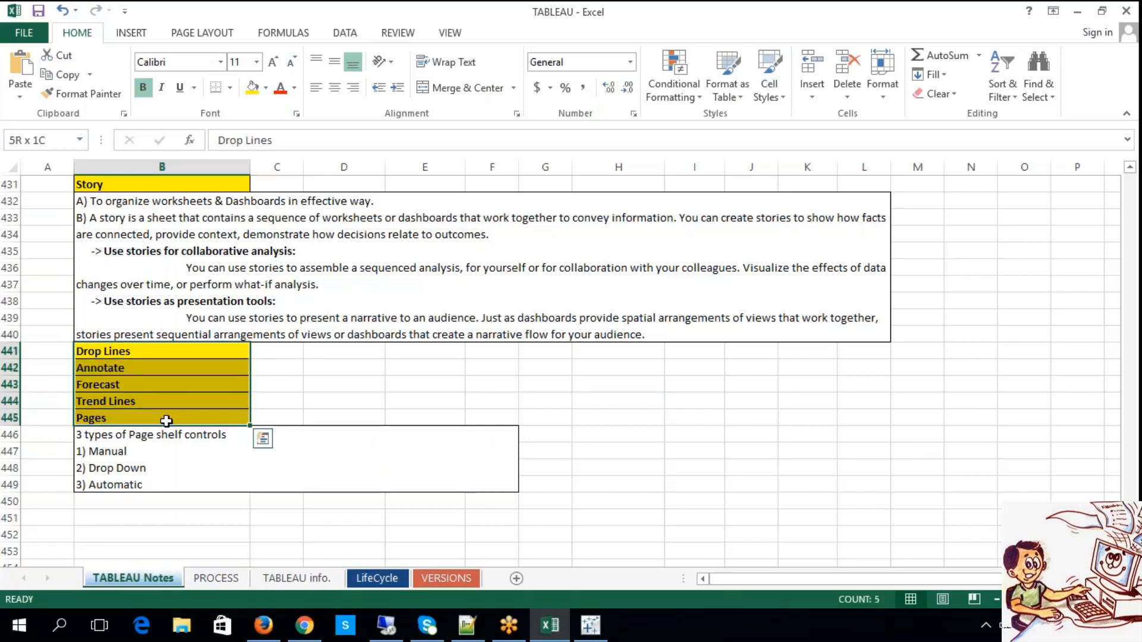
pyautogui.click(166, 401)
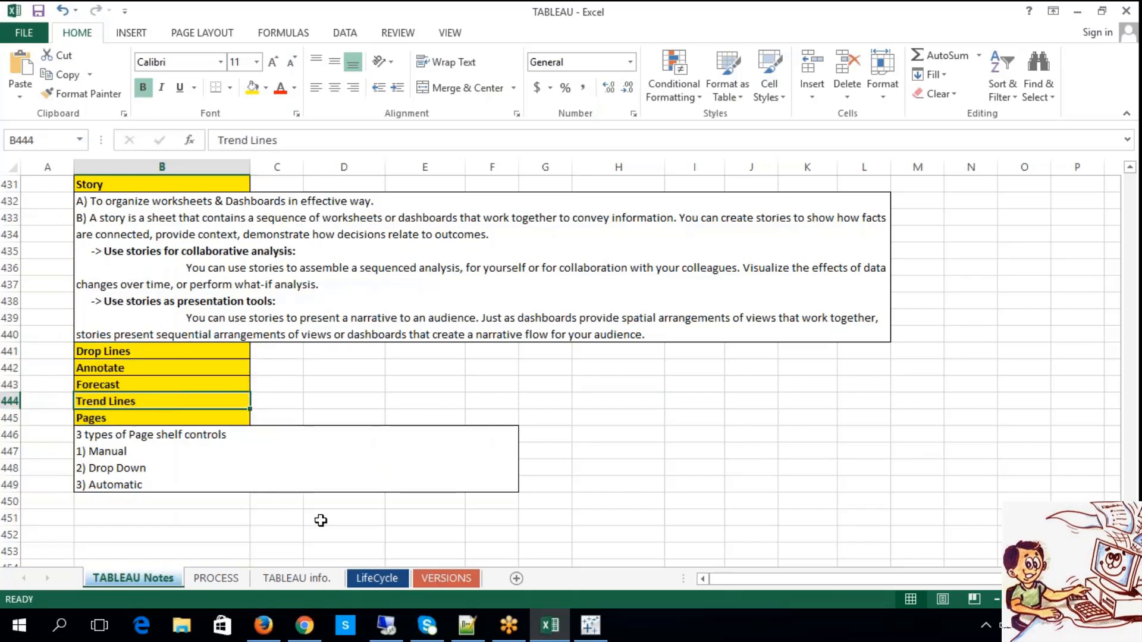
# Switch back to Tableau, look at the INDEX and MDD dashboards, and open the STATE & CITY dashboard.
pyautogui.click(578, 638)
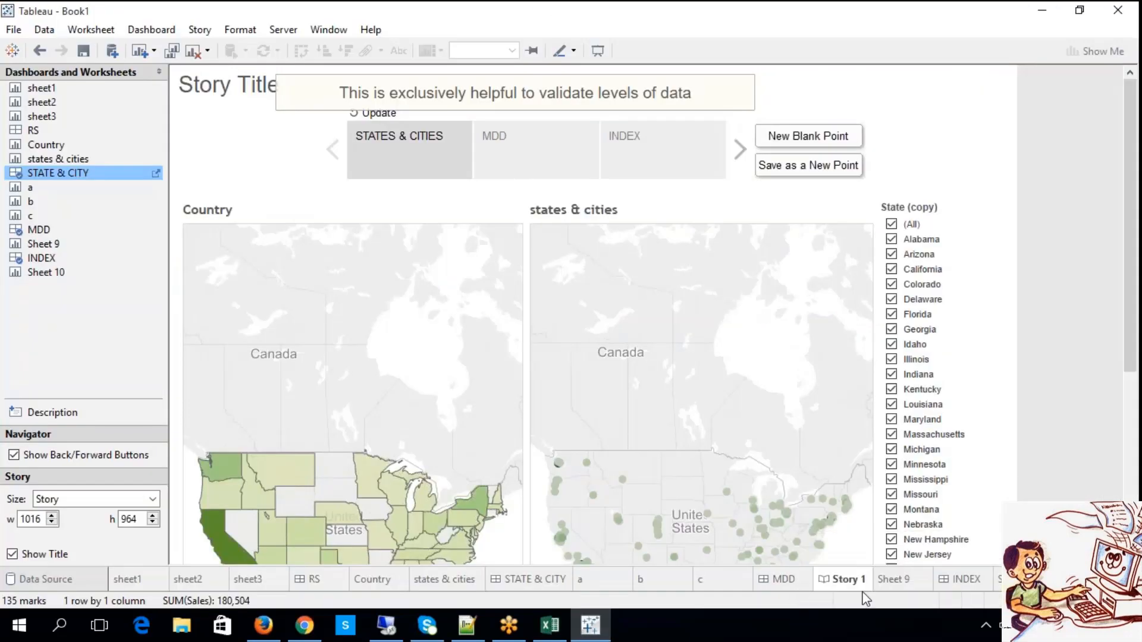
pyautogui.click(966, 584)
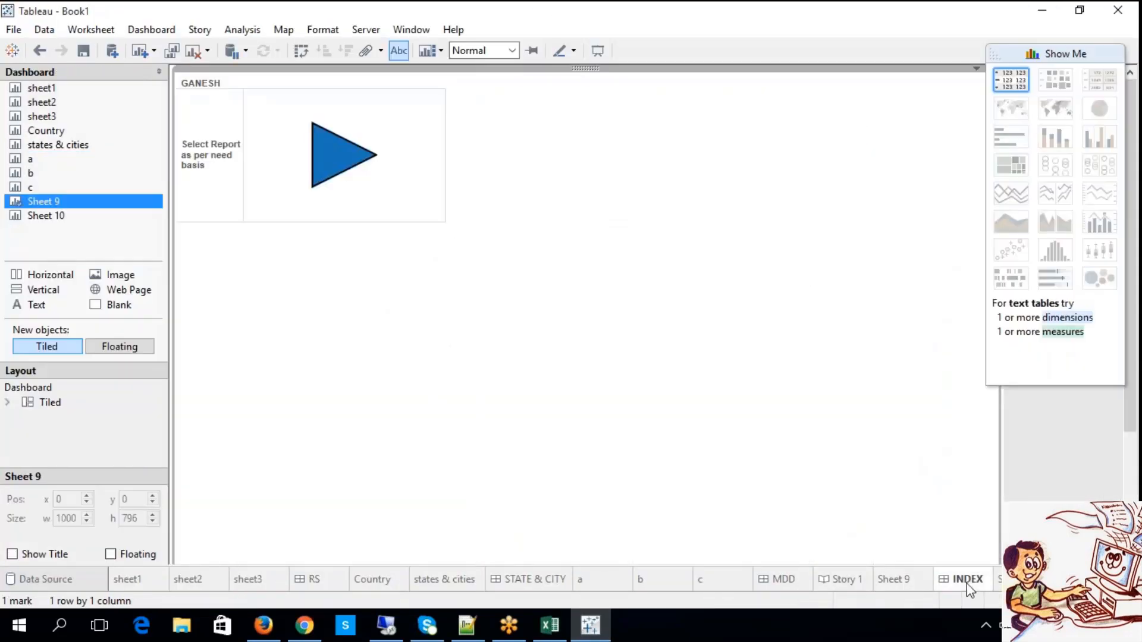
pyautogui.click(789, 579)
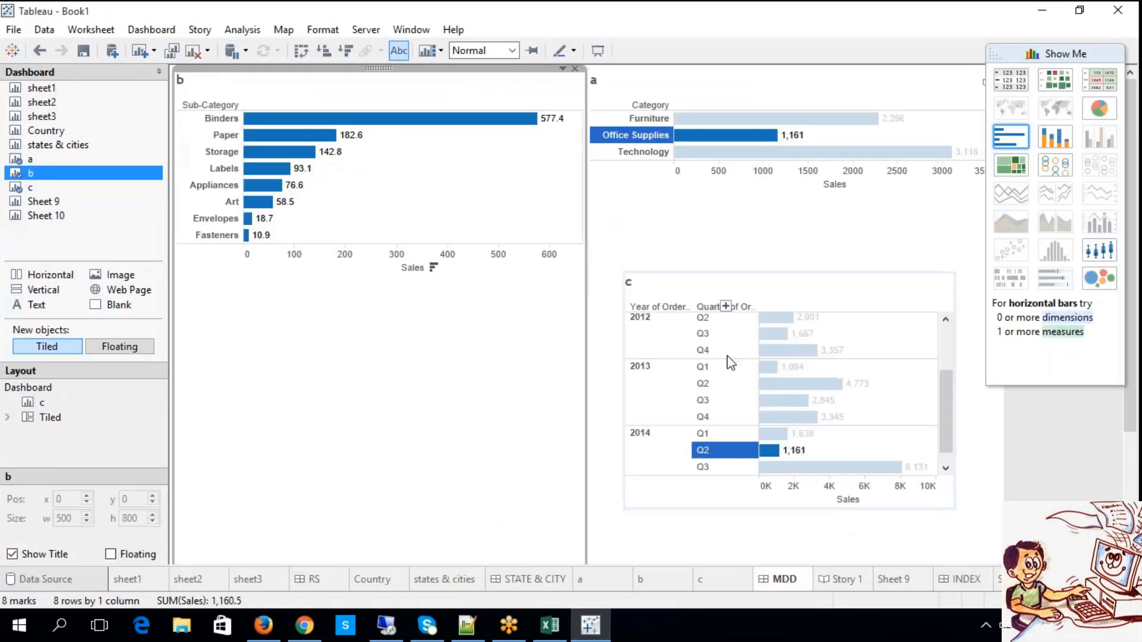
pyautogui.rightClick(639, 217)
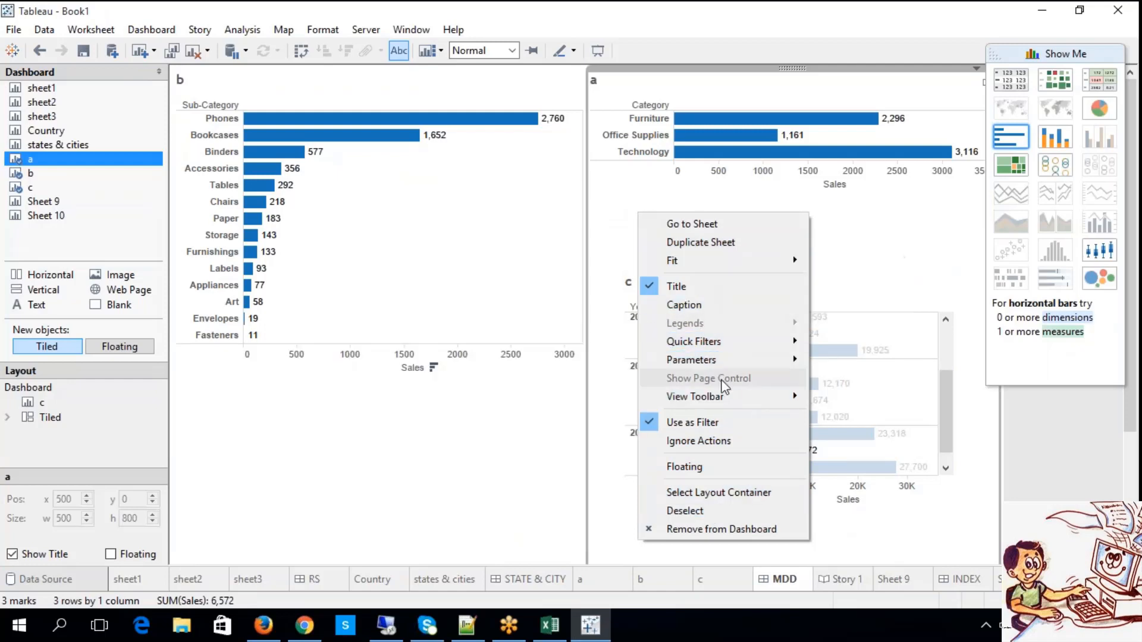
pyautogui.click(532, 580)
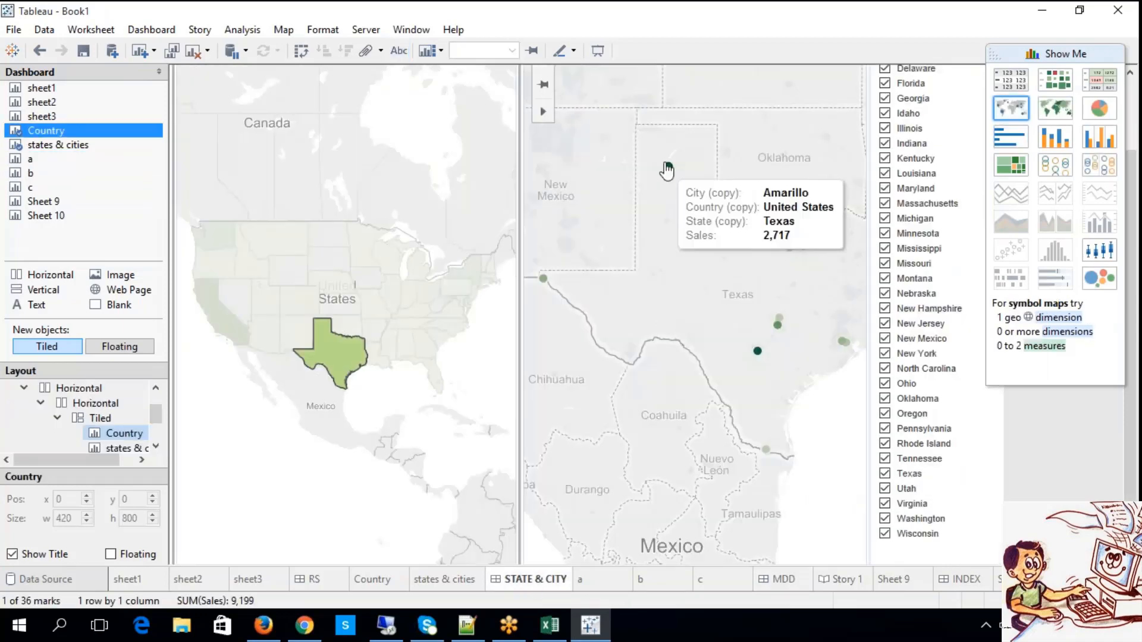
# Add a mark annotation to the Amarillo mark on the states & cities map, replacing its default text with a first name.
pyautogui.rightClick(667, 168)
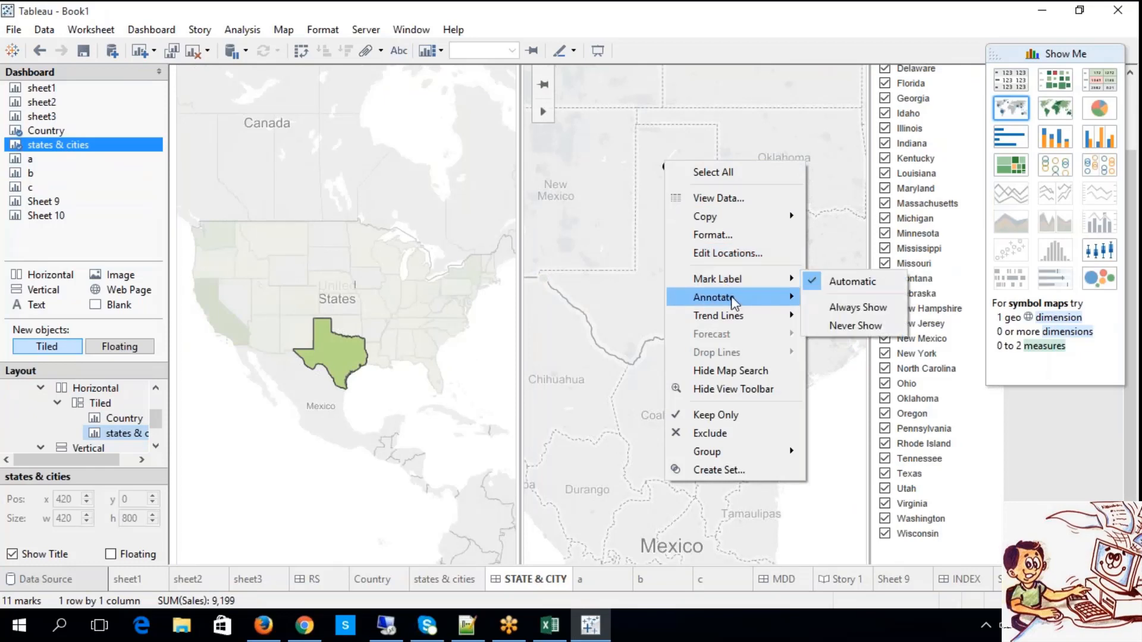
pyautogui.moveTo(735, 301)
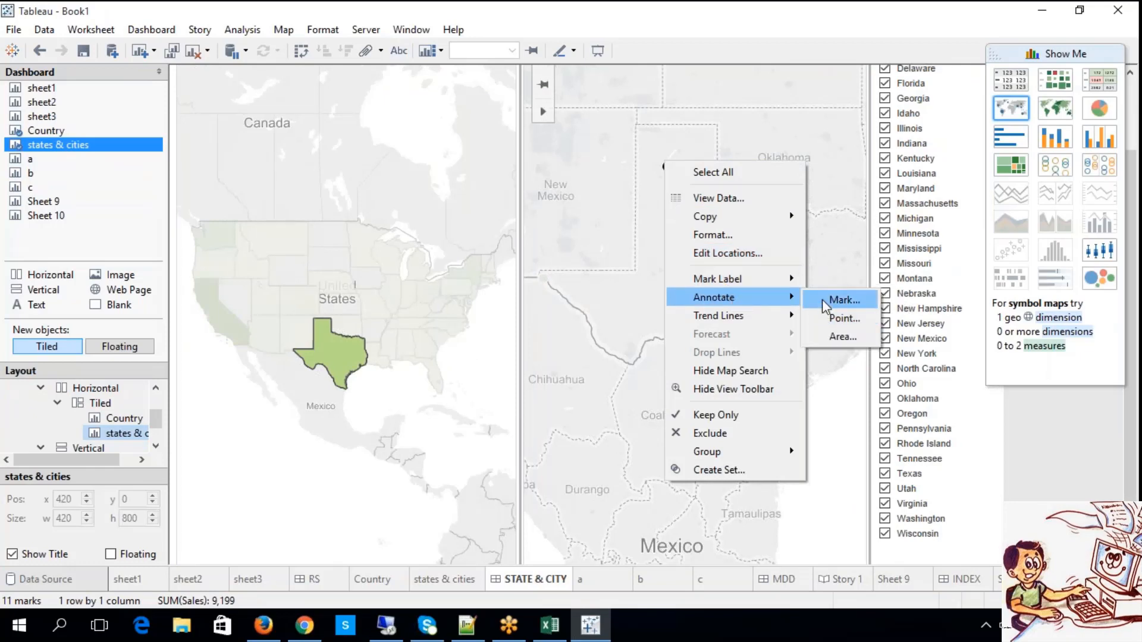
pyautogui.click(651, 283)
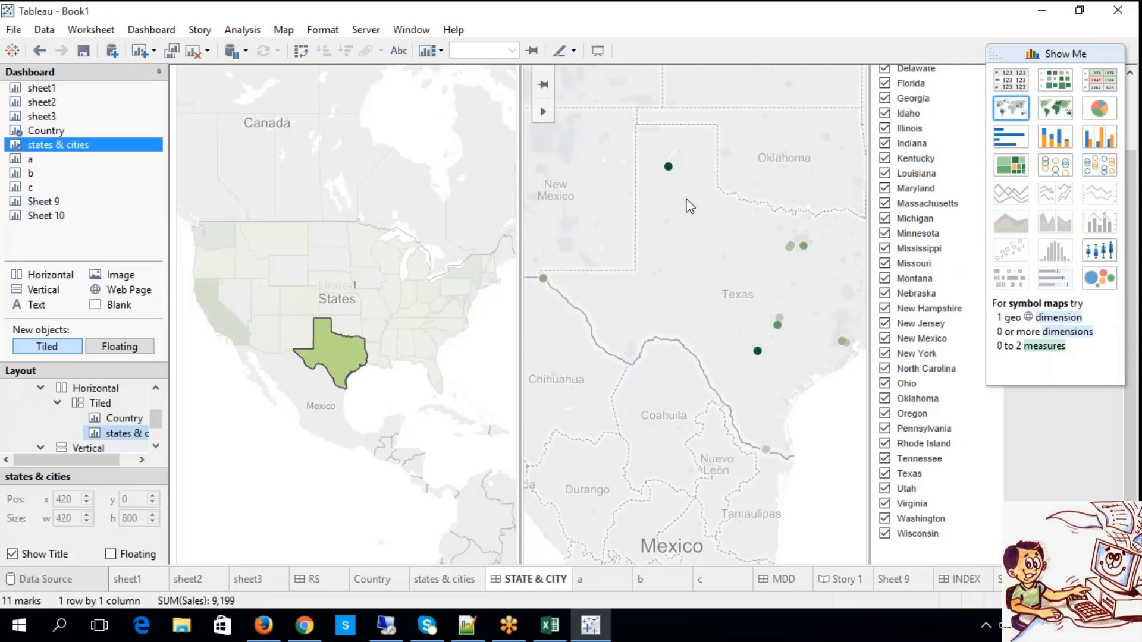
pyautogui.click(669, 167)
pyautogui.rightClick(668, 168)
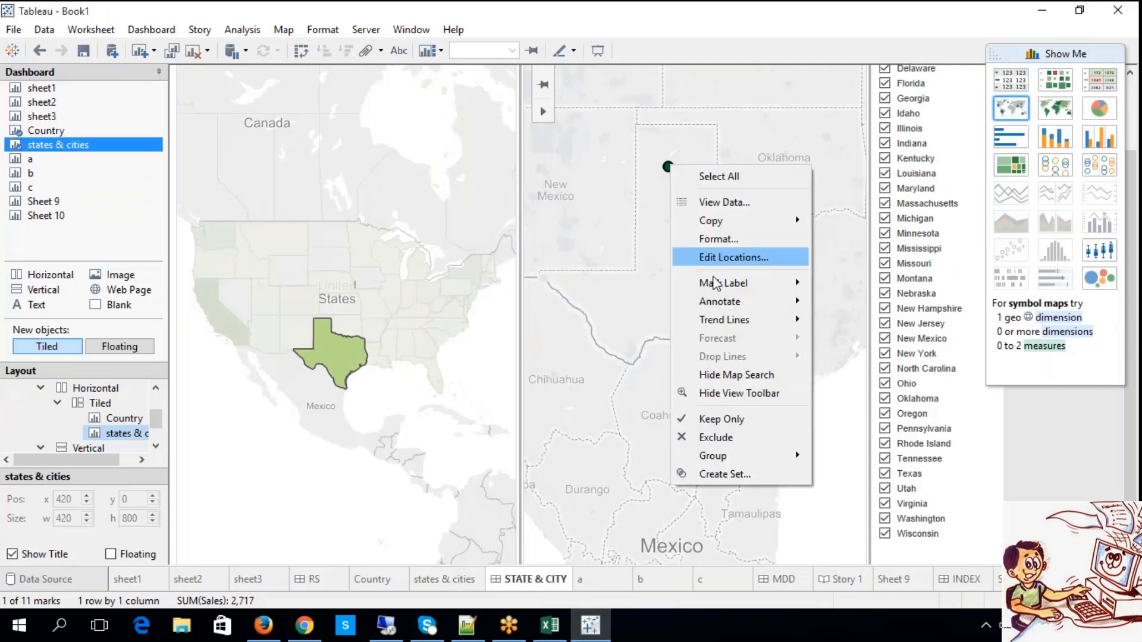
pyautogui.moveTo(797, 302)
pyautogui.click(835, 306)
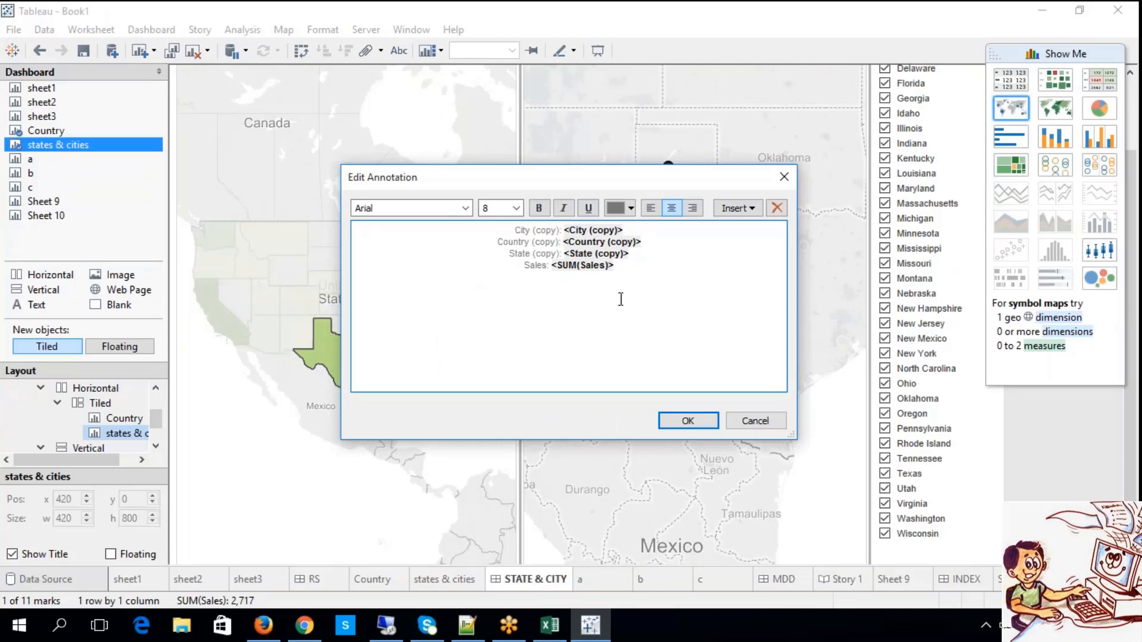
pyautogui.hotkey('ctrl', 'a')
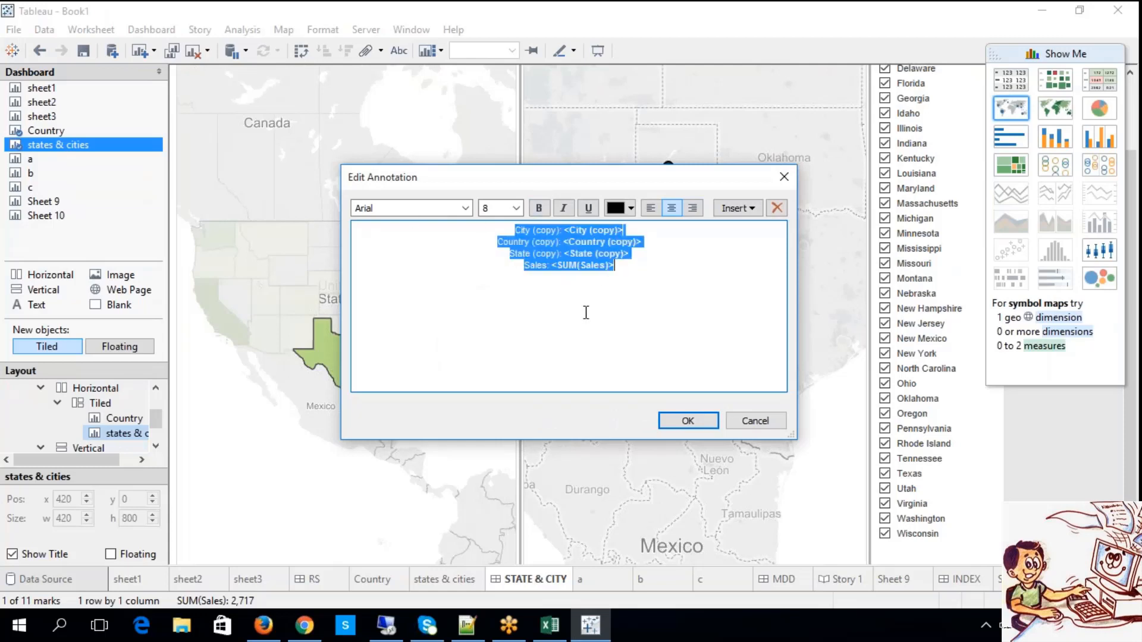
pyautogui.write('GANESH')
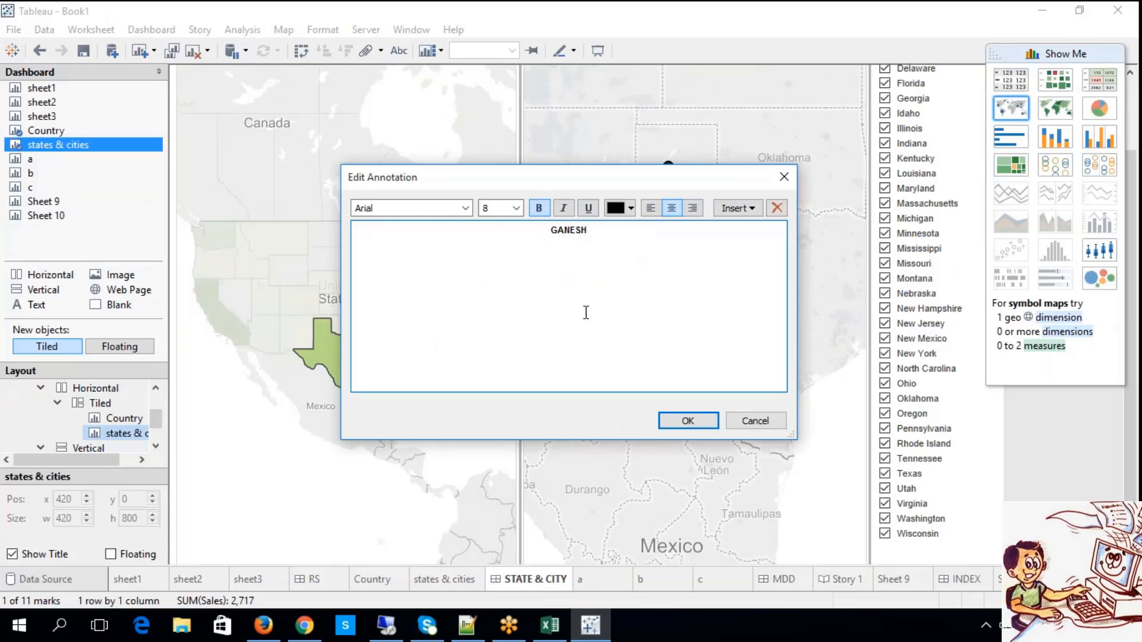
pyautogui.click(684, 421)
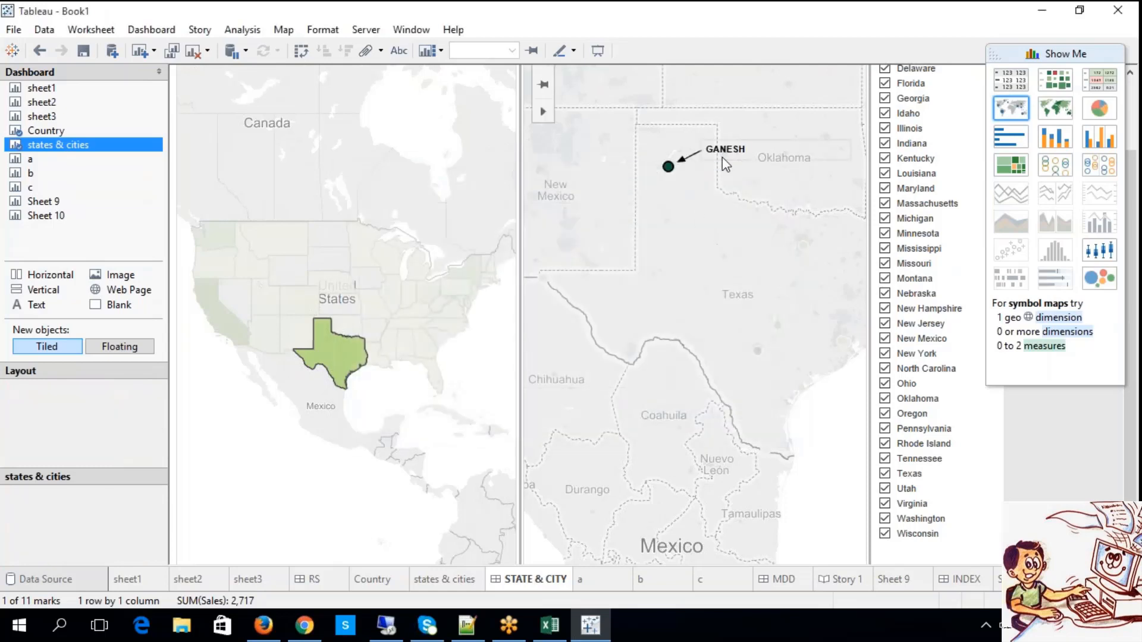
# Add a point annotation reading "BIG C" at the Texas label on the states & cities map, and check it by selecting and deselecting the Amarillo mark.
pyautogui.click(733, 296)
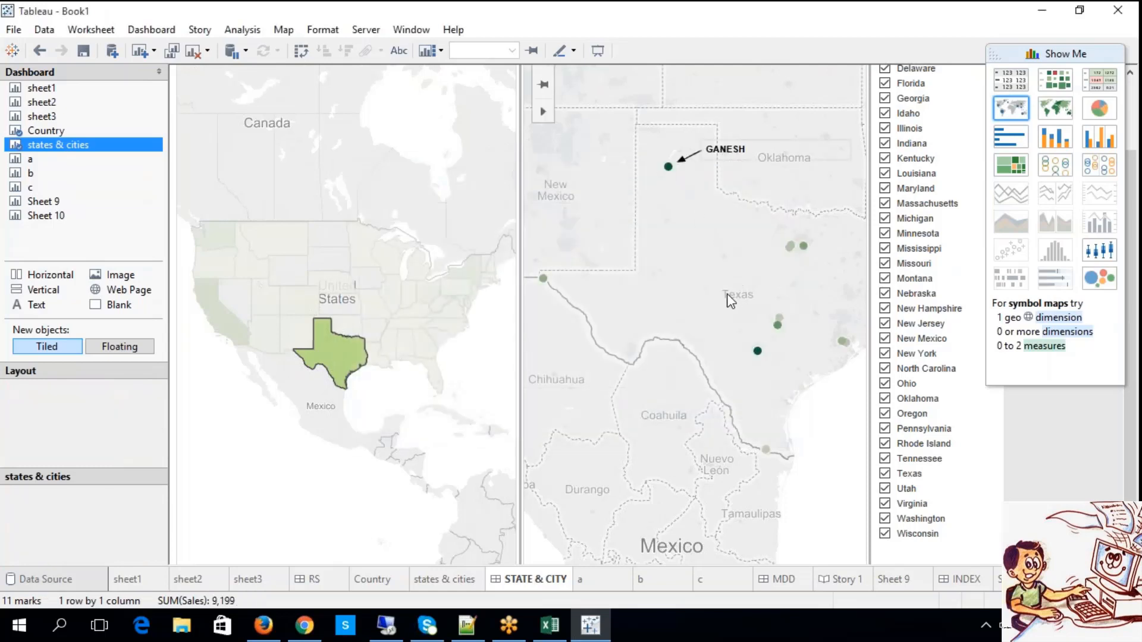
pyautogui.rightClick(737, 299)
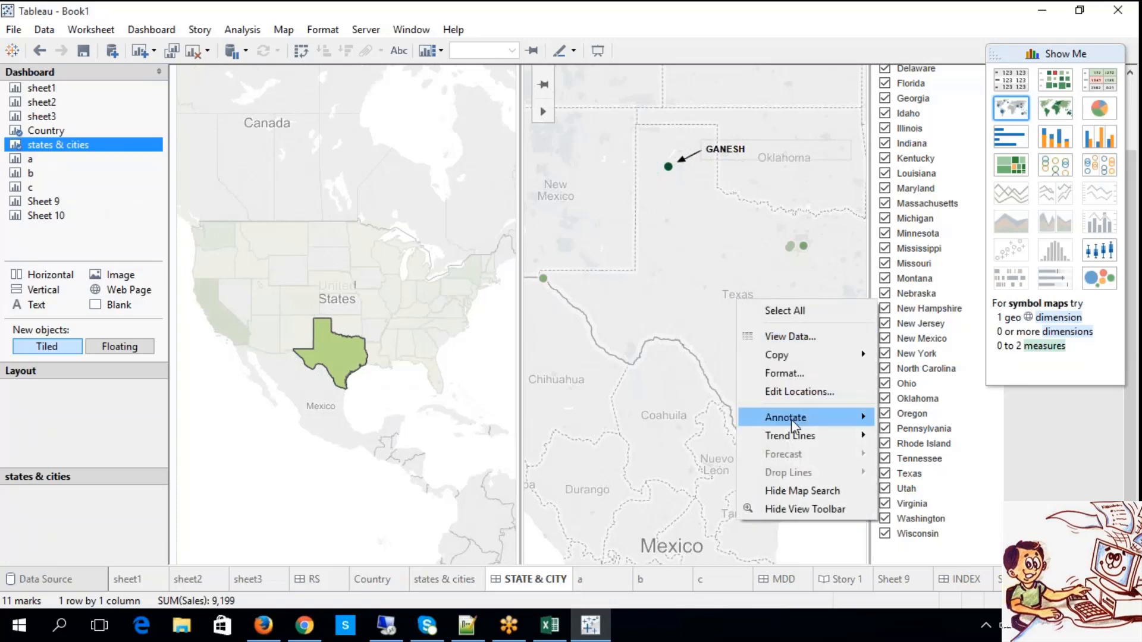
pyautogui.moveTo(791, 419)
pyautogui.click(904, 440)
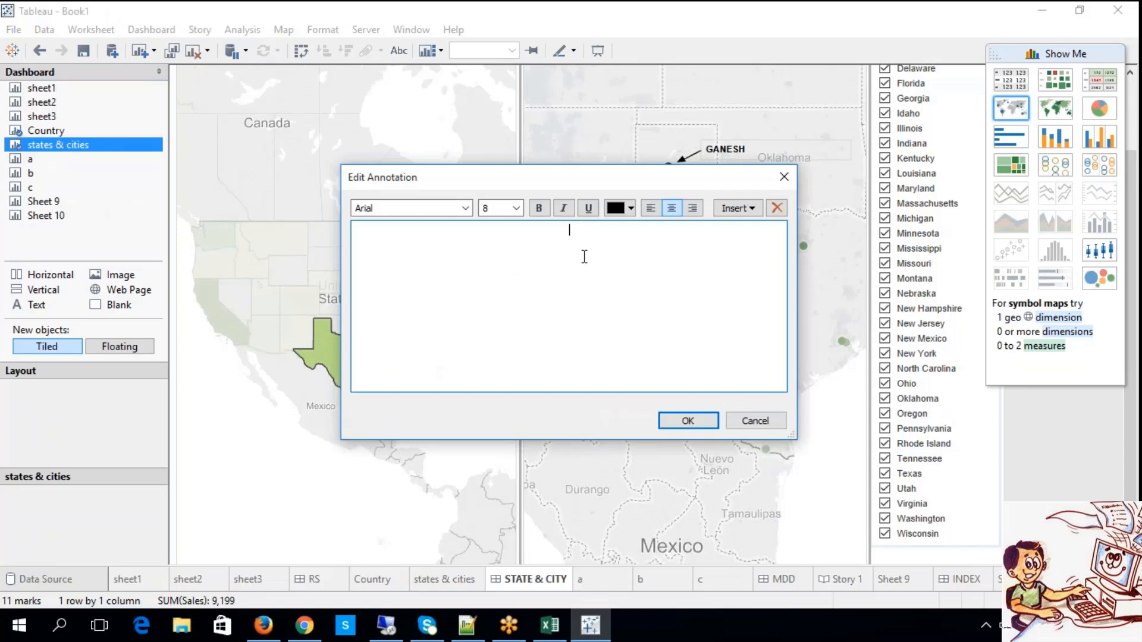
pyautogui.write('BIG C')
pyautogui.click(685, 421)
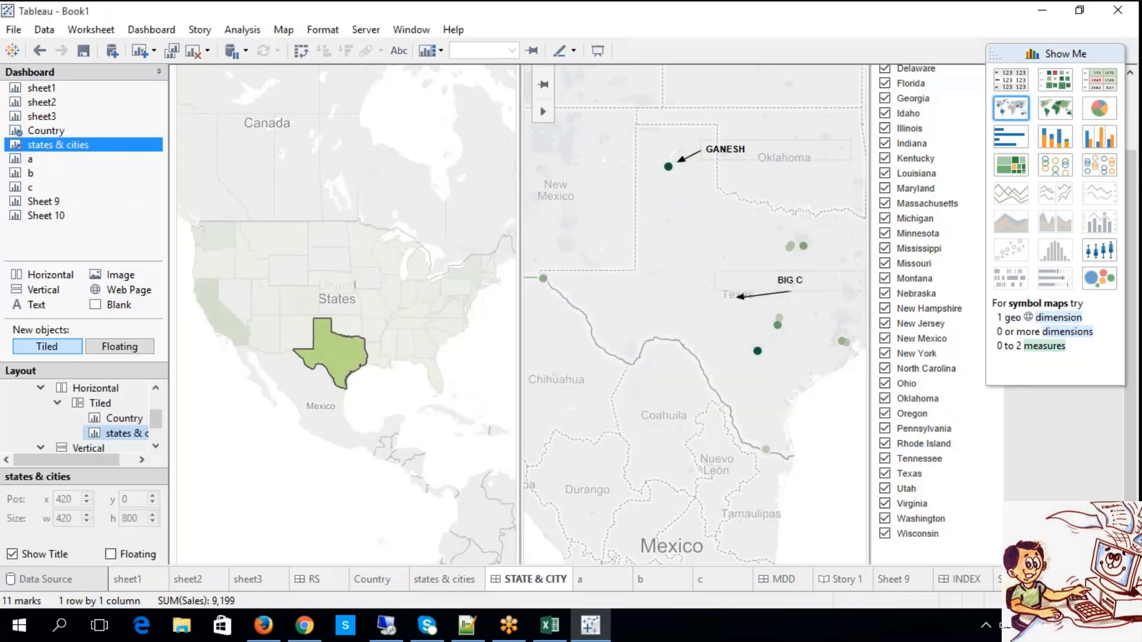
pyautogui.click(670, 169)
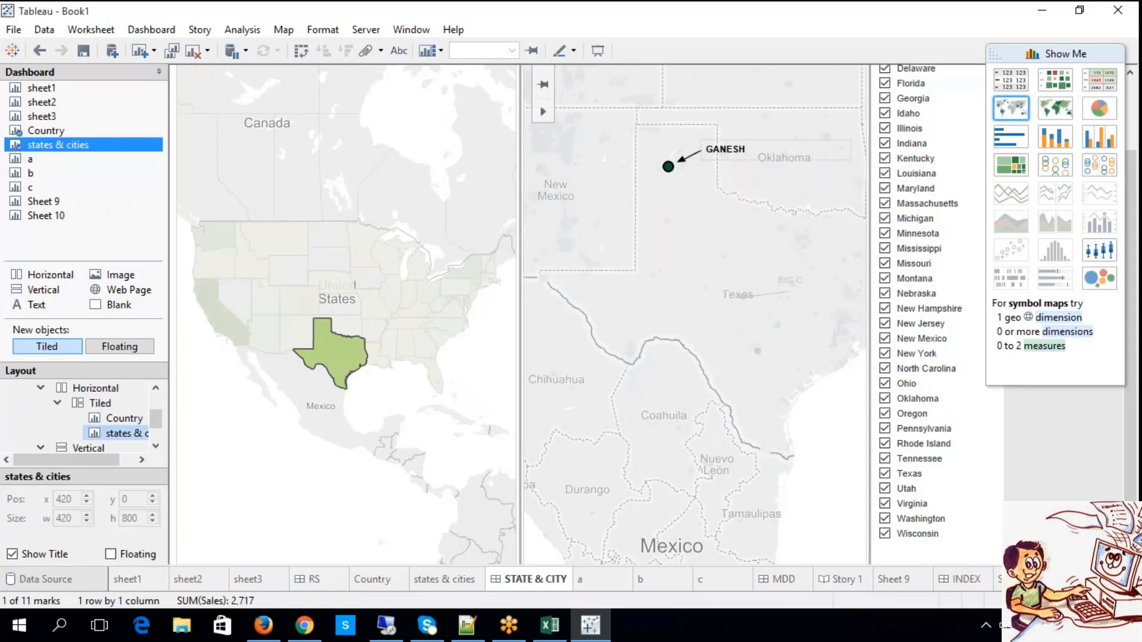
pyautogui.click(750, 294)
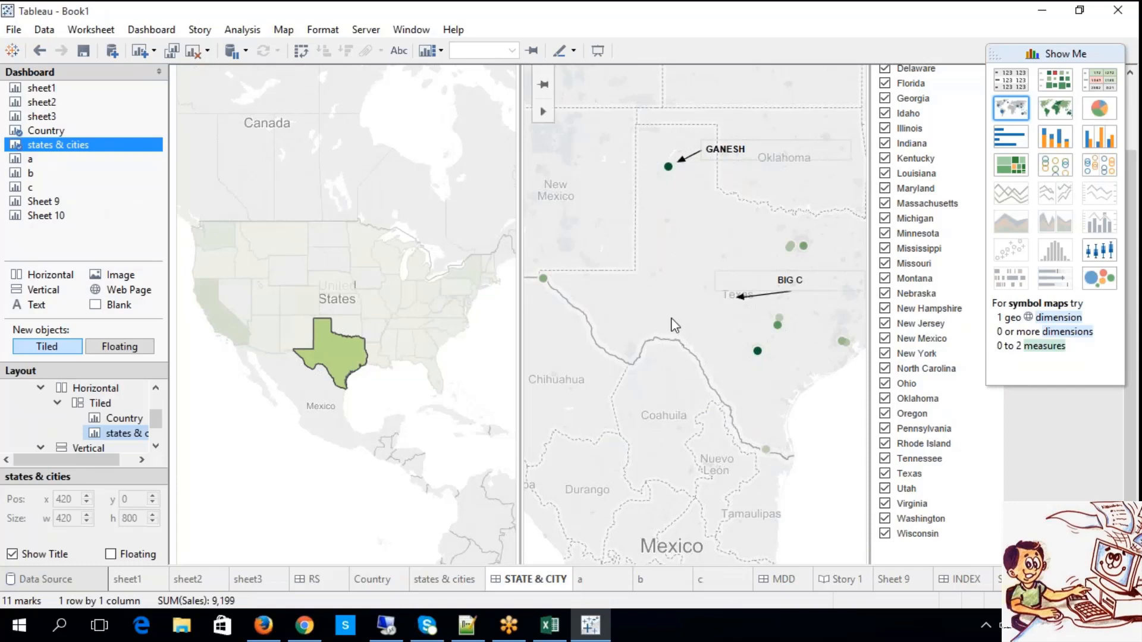
# Try to show trend lines on the states & cities map.
pyautogui.rightClick(660, 239)
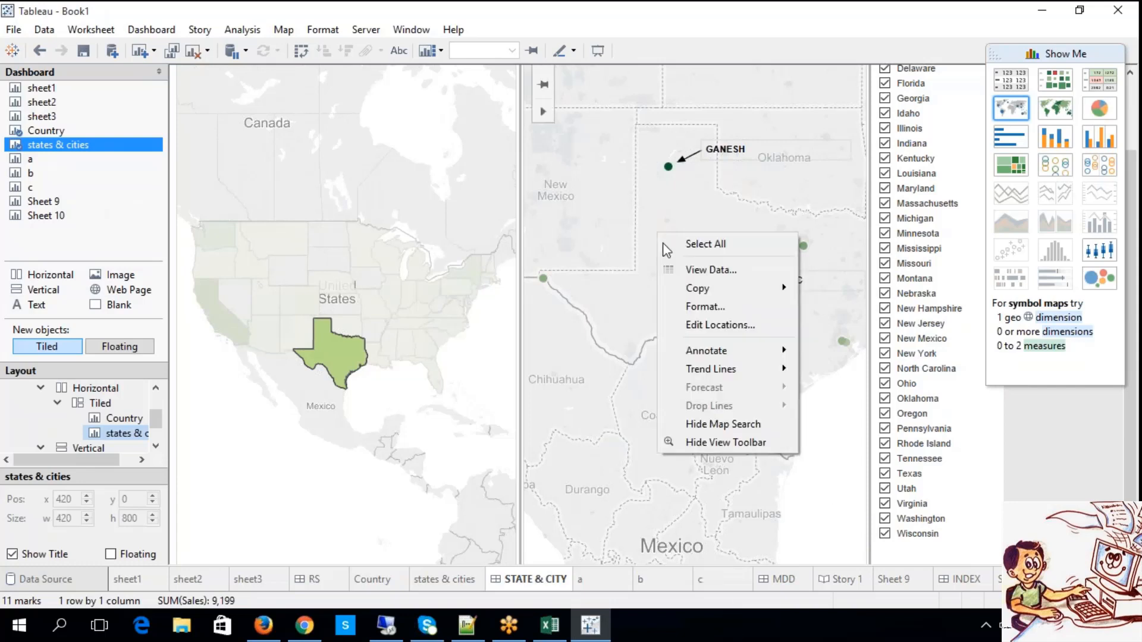
pyautogui.moveTo(732, 372)
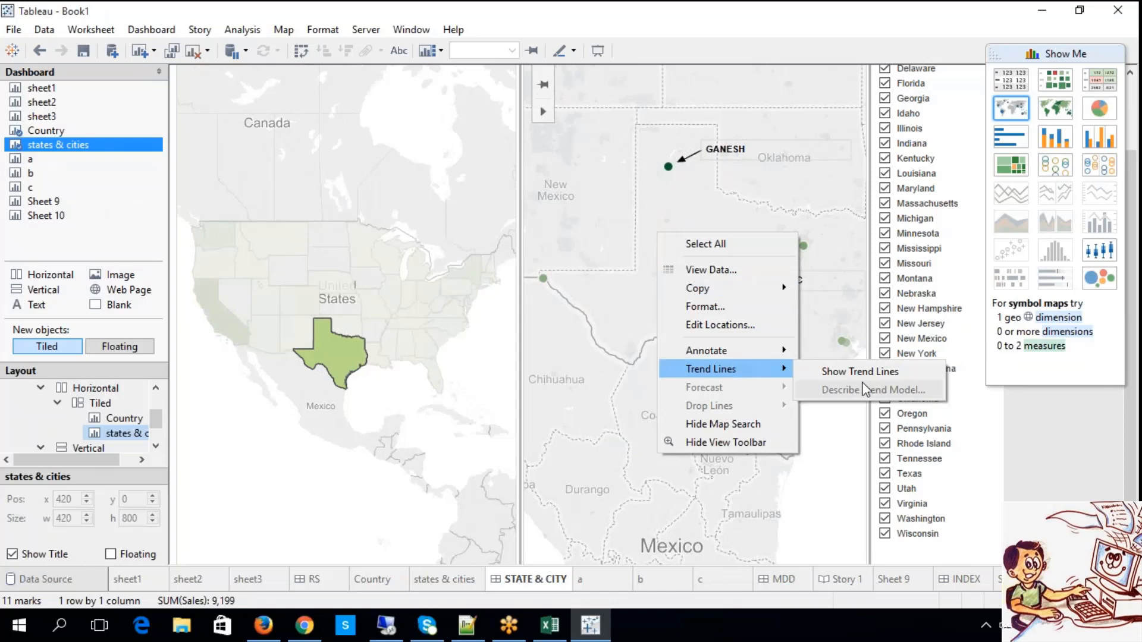
pyautogui.click(844, 372)
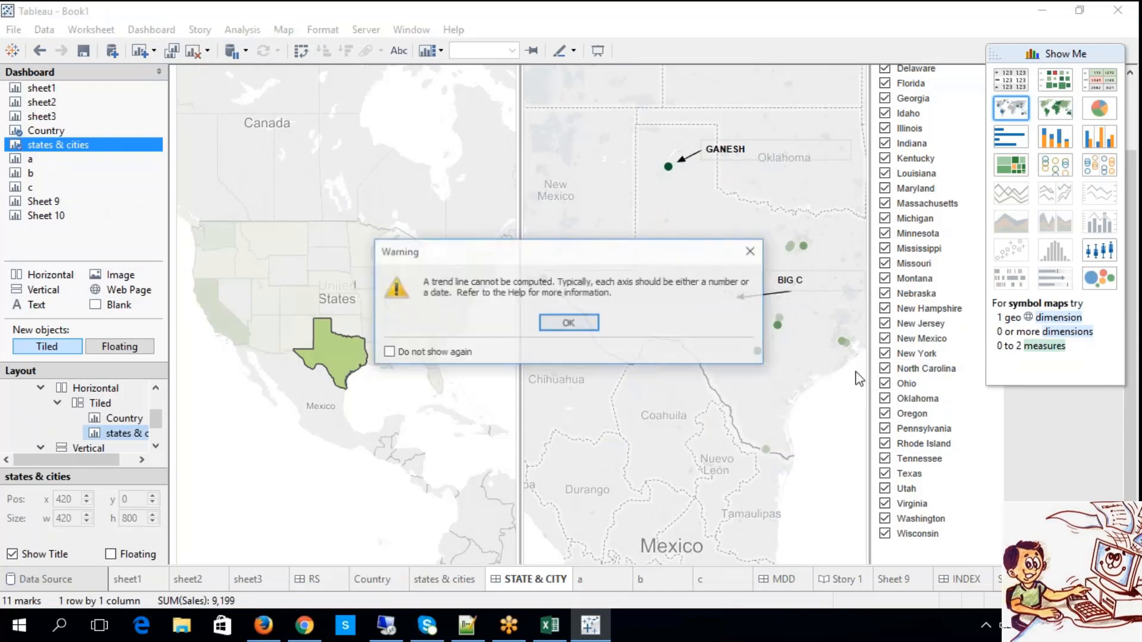
pyautogui.click(580, 324)
# Look through Sheet 9 and the INDEX and STATE & CITY dashboards, and open the RS dashboard.
pyautogui.click(886, 580)
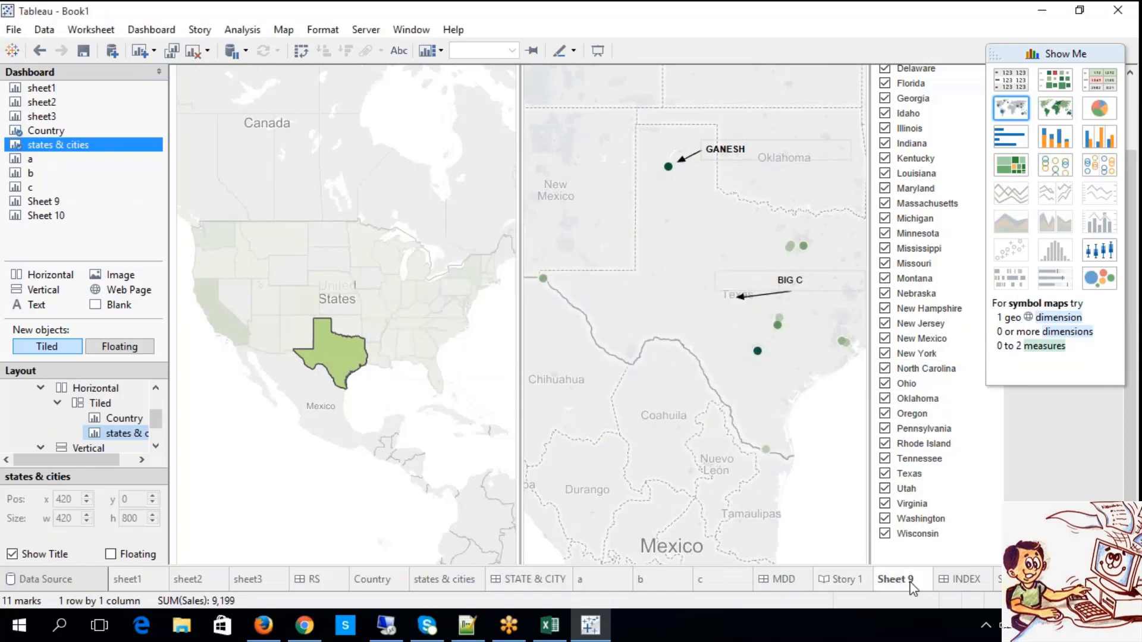
pyautogui.click(964, 580)
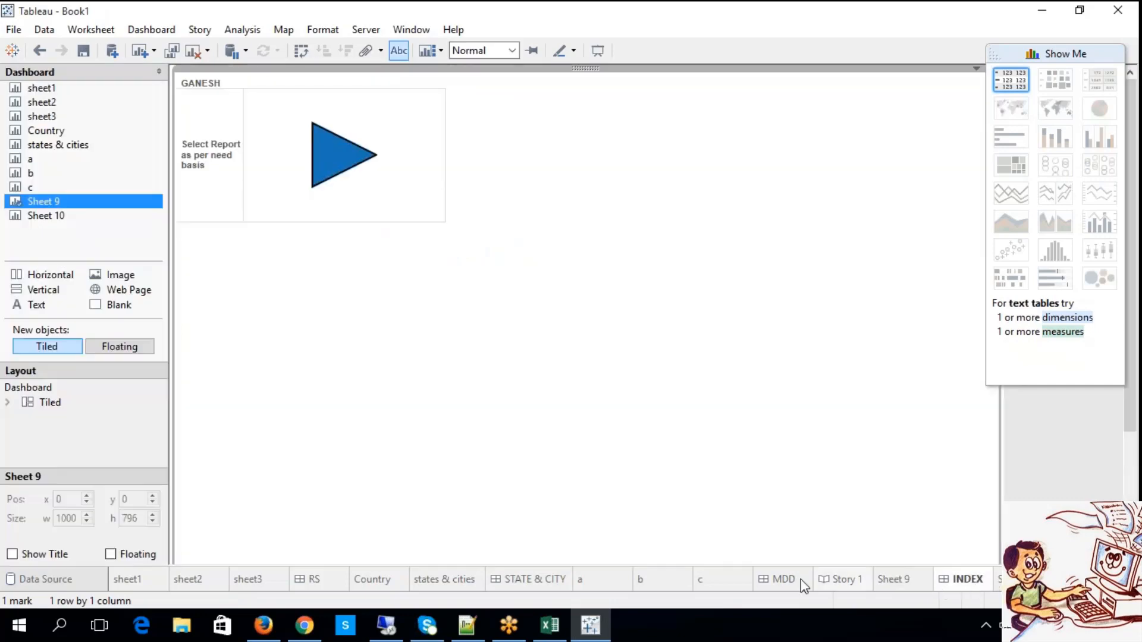
pyautogui.click(450, 580)
pyautogui.click(524, 580)
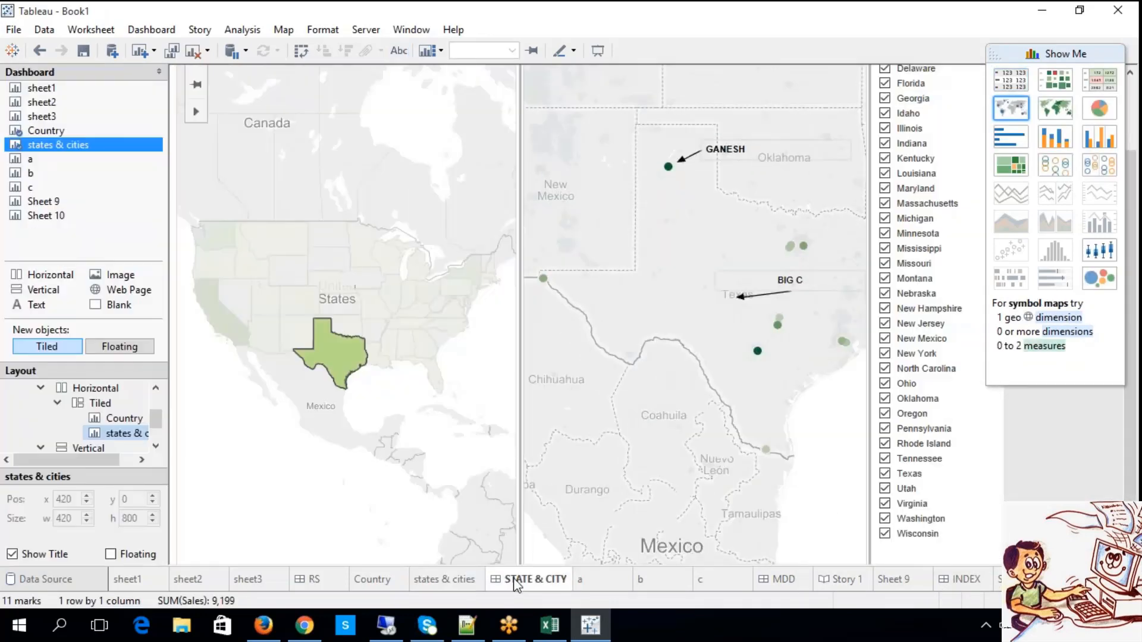
pyautogui.rightClick(339, 198)
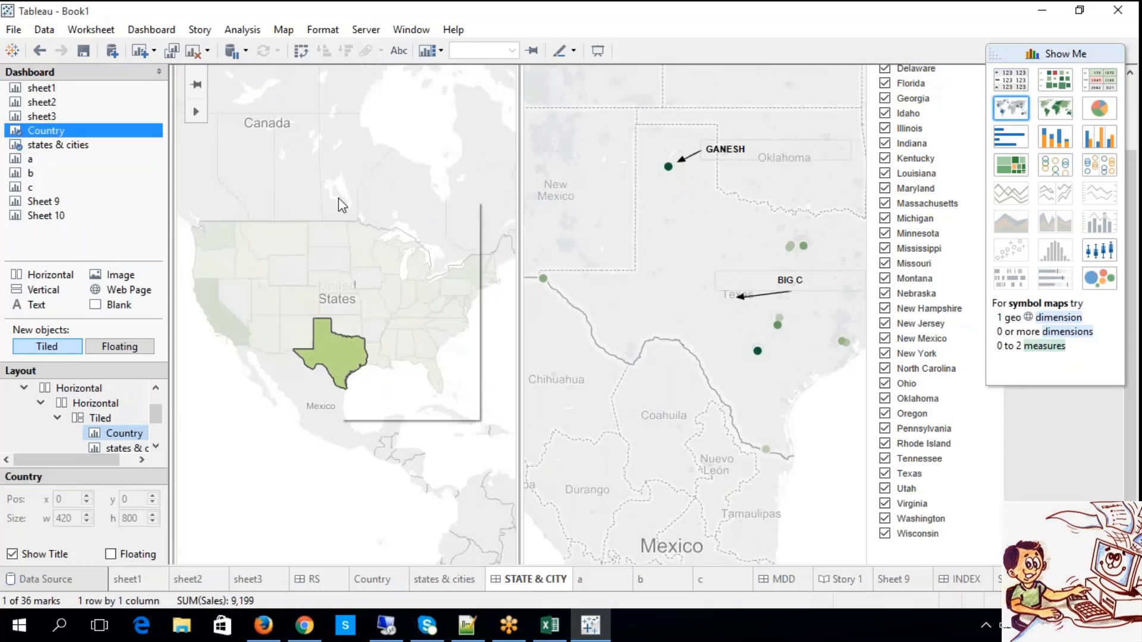
pyautogui.click(330, 584)
pyautogui.click(329, 584)
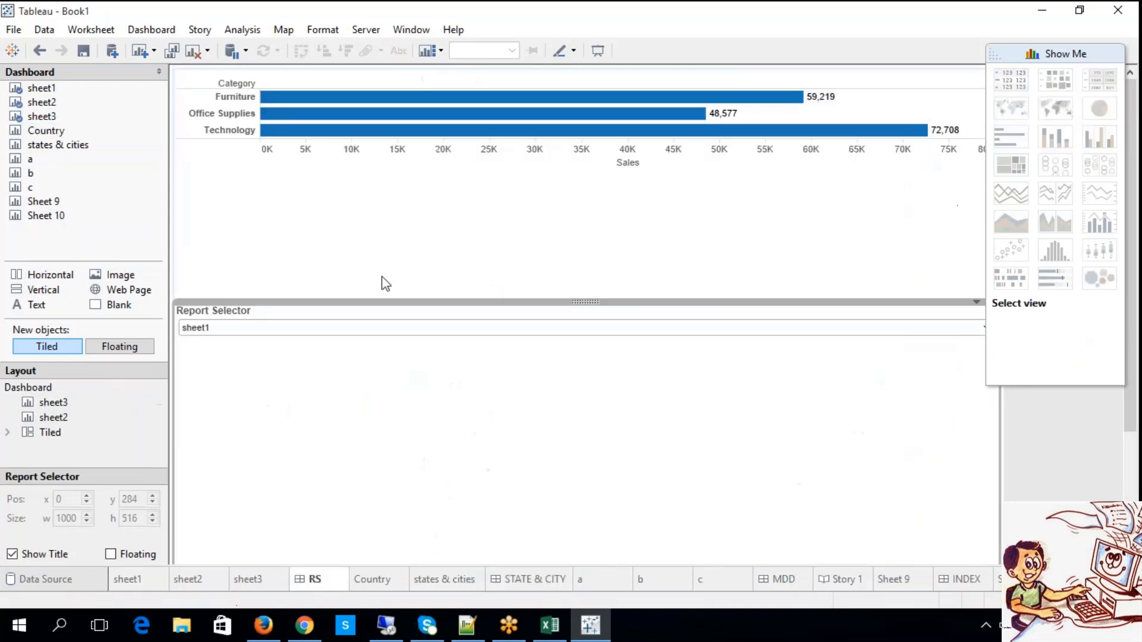
# Try to show trend lines on the sales by category bar chart in the RS dashboard, and clear the bar selection.
pyautogui.click(393, 114)
pyautogui.rightClick(398, 113)
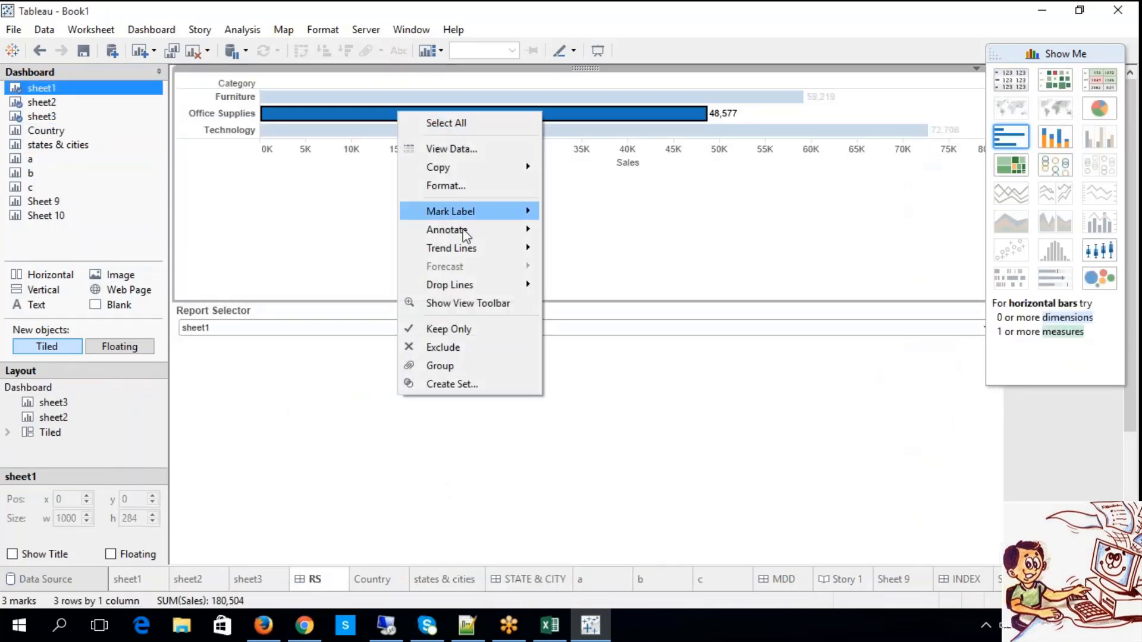
pyautogui.moveTo(479, 248)
pyautogui.click(597, 248)
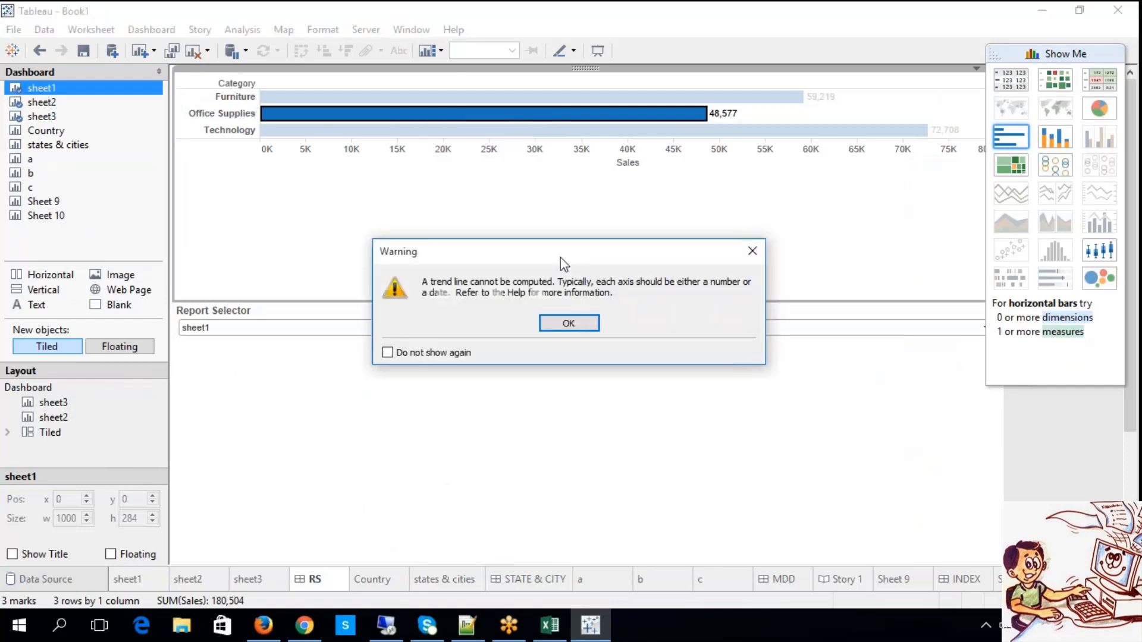
pyautogui.click(566, 326)
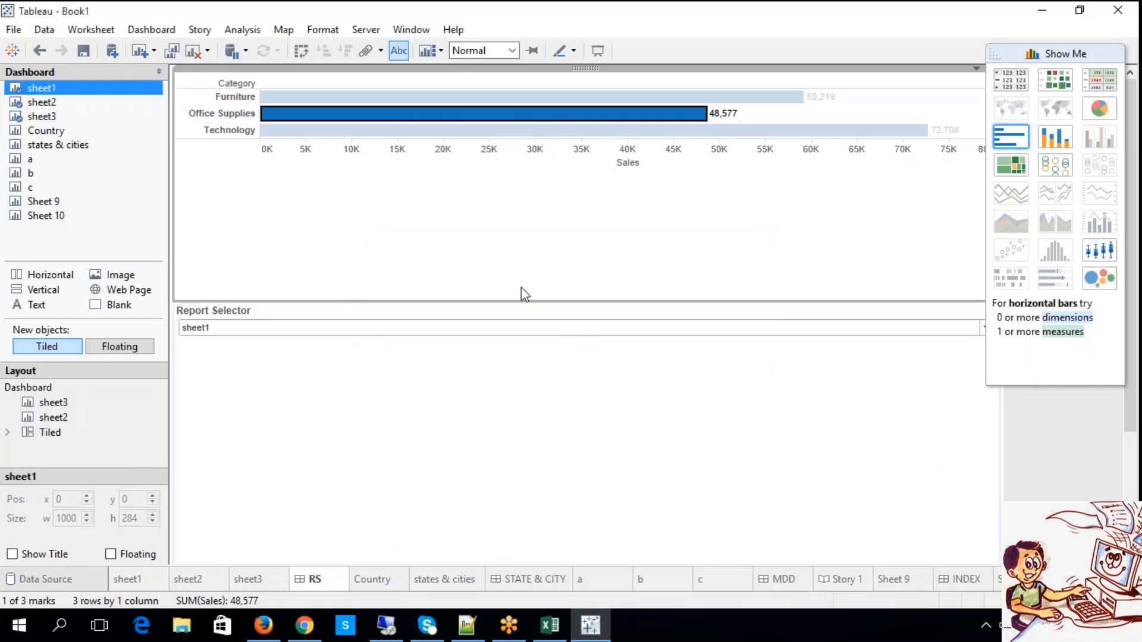
pyautogui.click(655, 225)
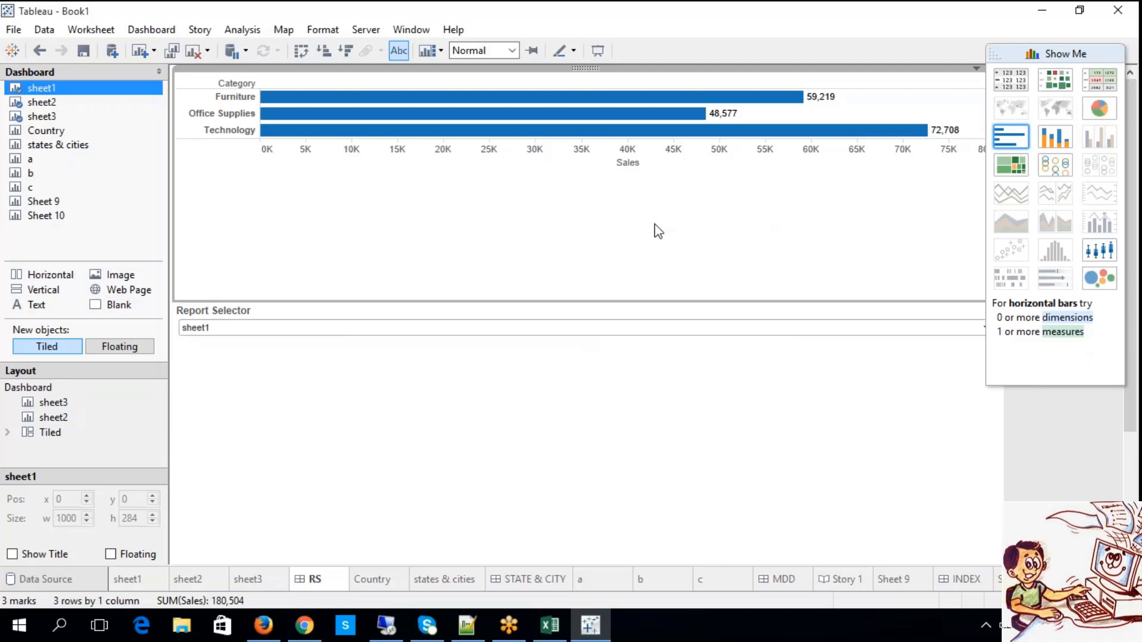
# Switch to the Excel notes to read the list of remaining topics, and return to Tableau.
pyautogui.click(545, 628)
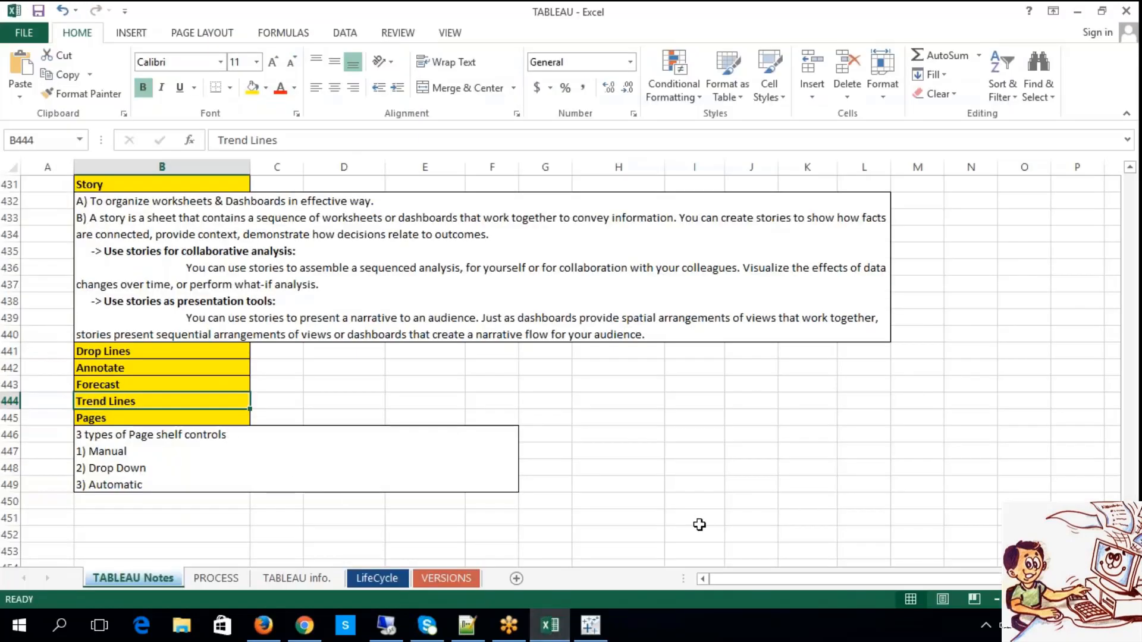
pyautogui.click(697, 520)
pyautogui.click(598, 625)
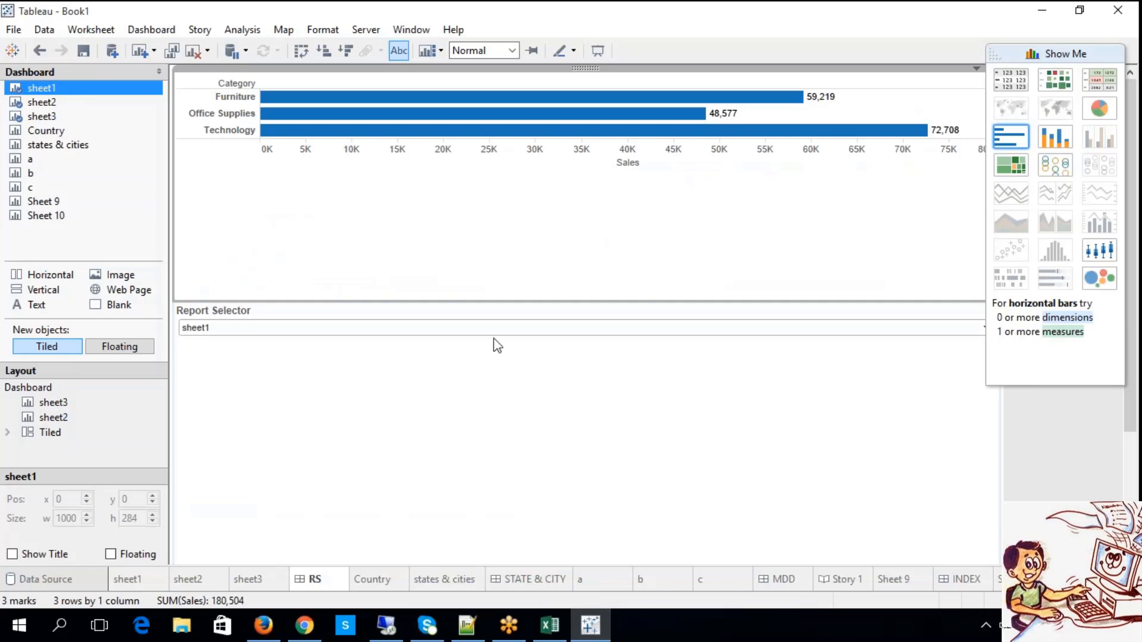
# Create a new blank worksheet in Tableau, and check the Pages topic in the Excel notes before returning to it.
pyautogui.click(373, 582)
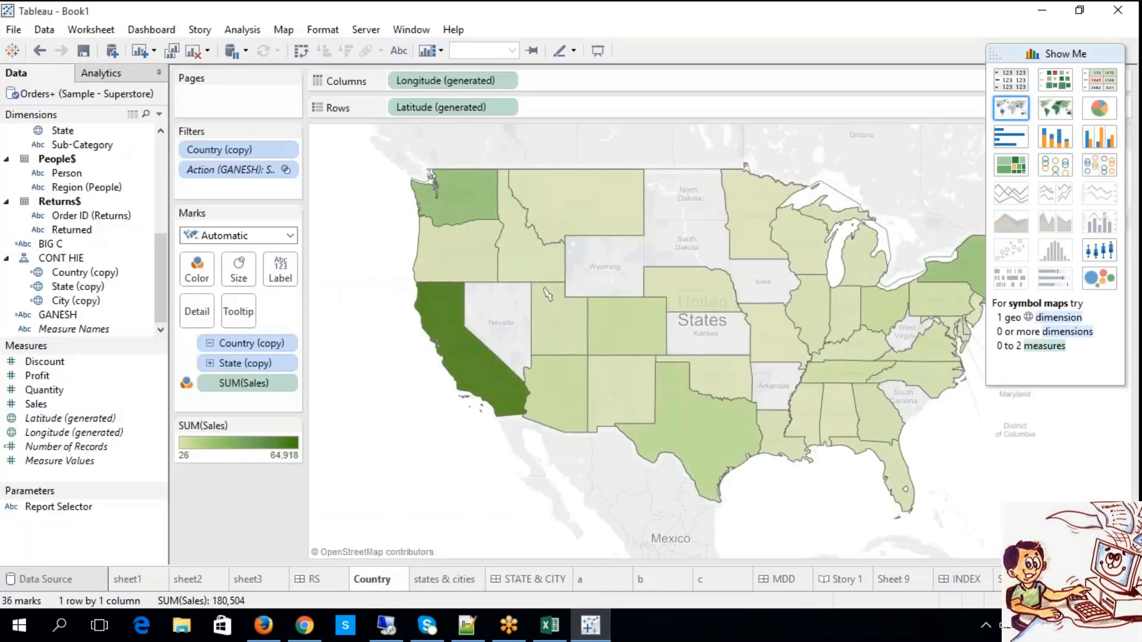
pyautogui.hotkey('ctrl', 'm')
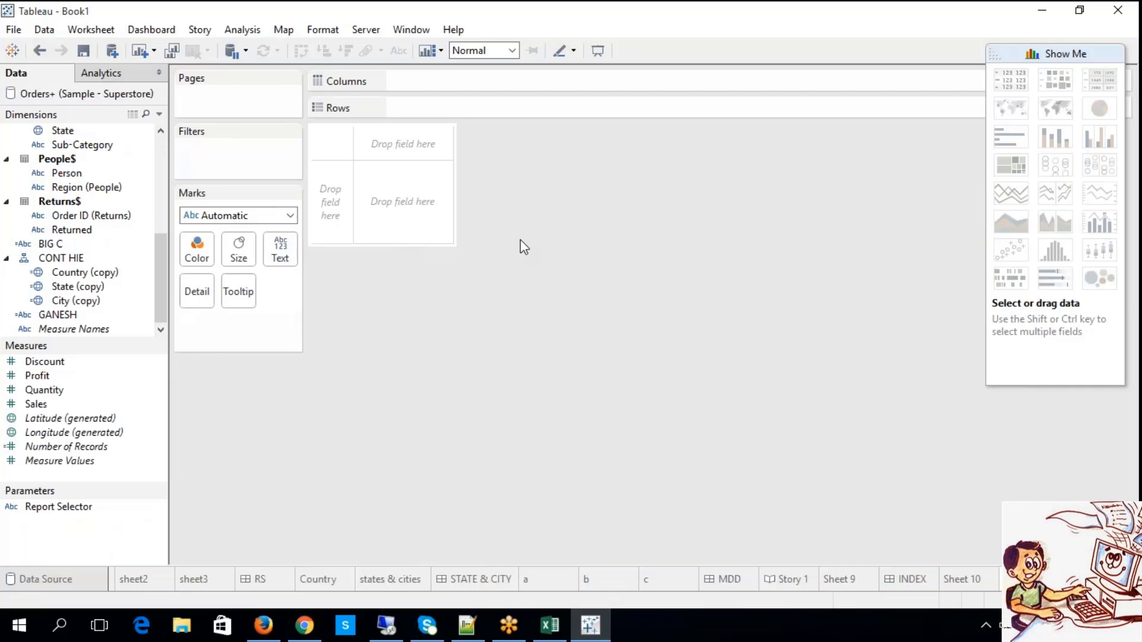
pyautogui.click(550, 626)
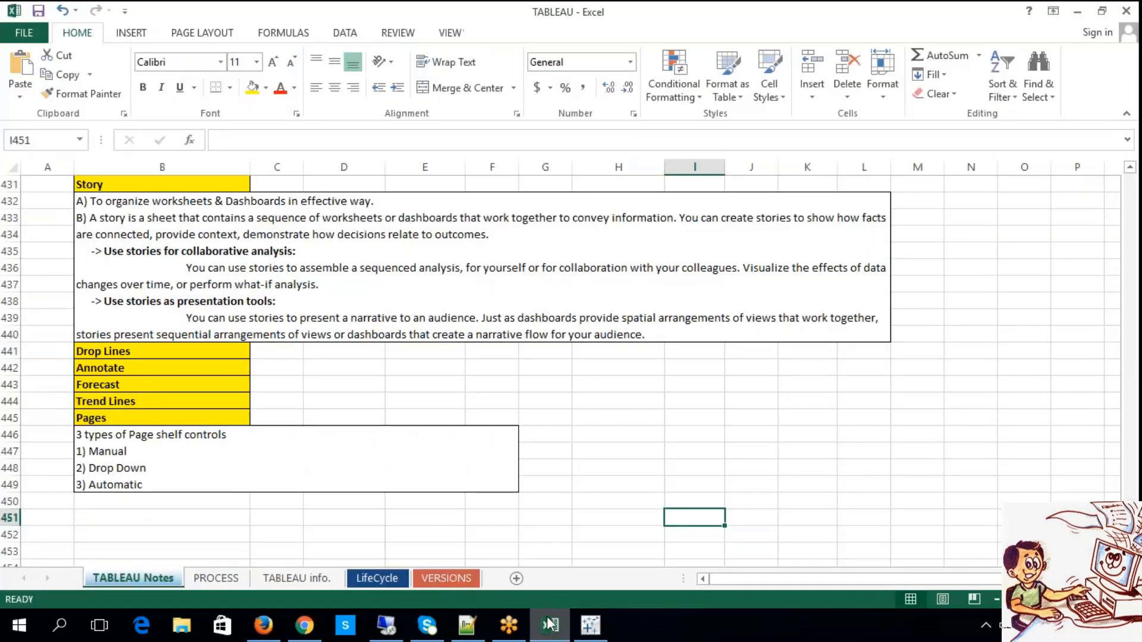
pyautogui.click(553, 625)
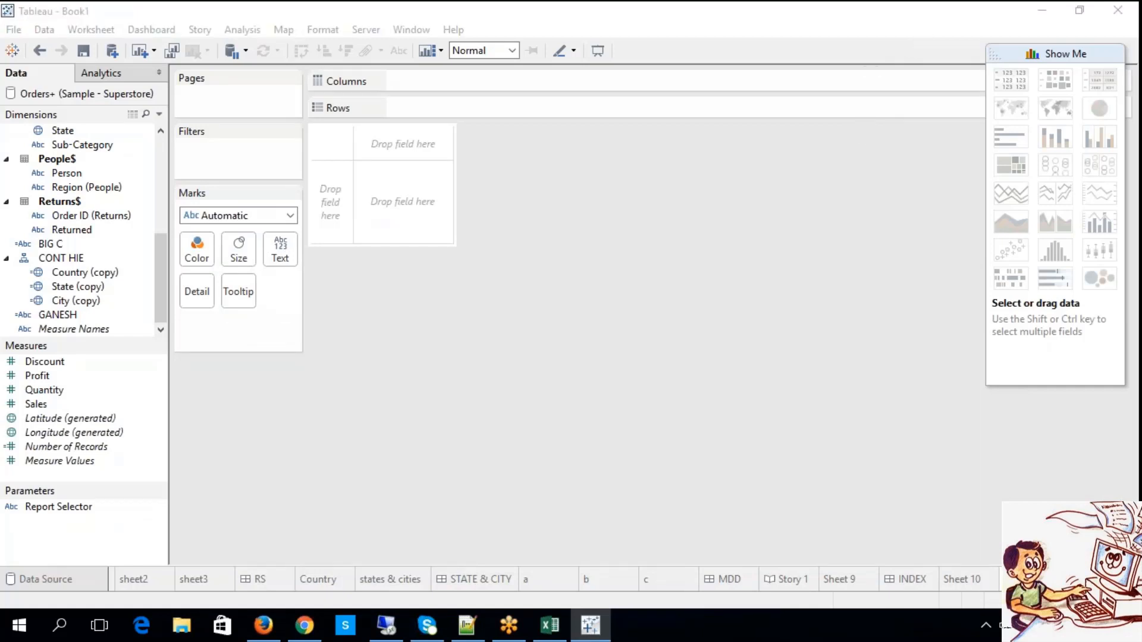
pyautogui.click(540, 287)
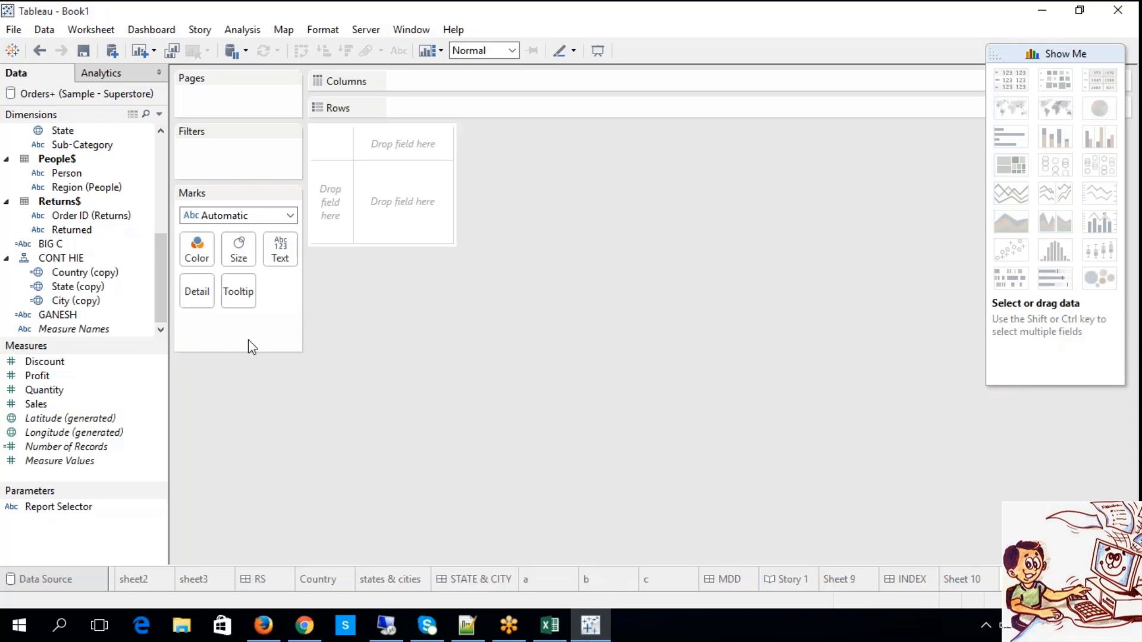
# Build a bar chart with Sub-Category on Rows and Sales on Columns, and place Sub-Category on Pages.
pyautogui.moveTo(158, 283)
pyautogui.mouseDown()
pyautogui.moveTo(153, 188)
pyautogui.moveTo(156, 286)
pyautogui.mouseUp()
pyautogui.scroll(2, 109, 210)
pyautogui.moveTo(88, 230); pyautogui.dragTo(410, 116)
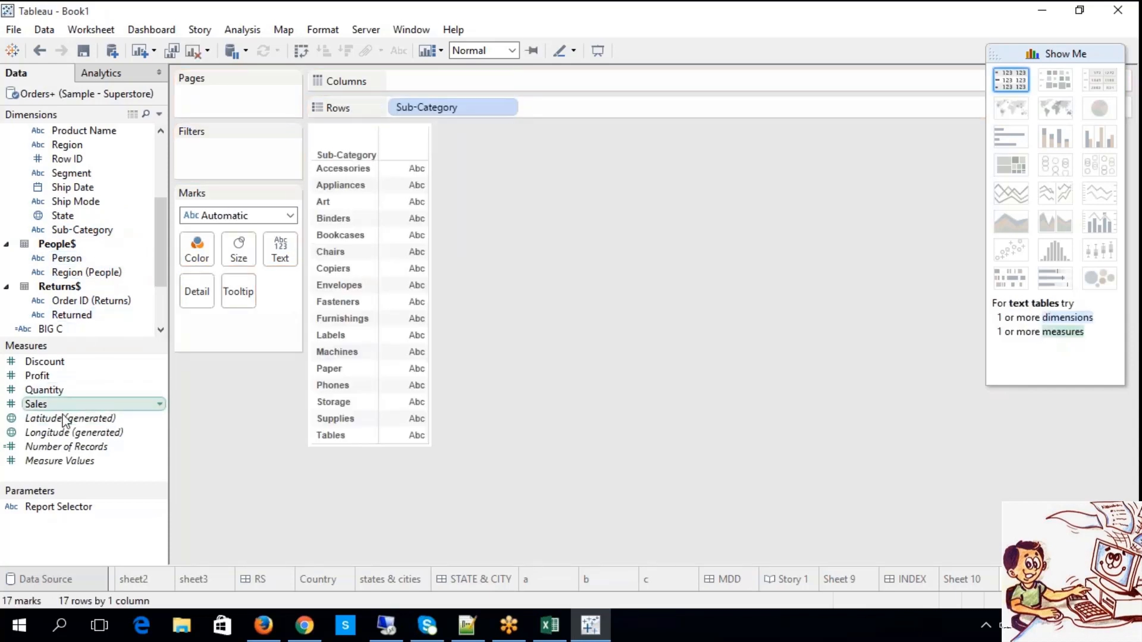
pyautogui.moveTo(35, 404); pyautogui.dragTo(445, 83)
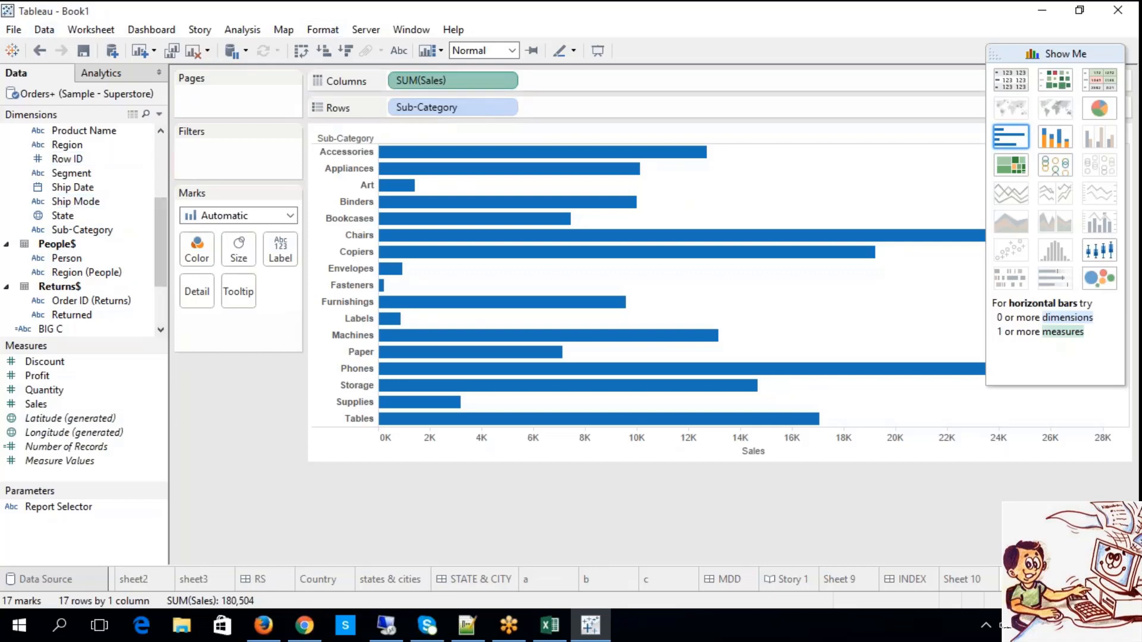
pyautogui.moveTo(162, 245)
pyautogui.mouseDown()
pyautogui.moveTo(166, 286)
pyautogui.moveTo(166, 225)
pyautogui.mouseUp()
pyautogui.moveTo(82, 286); pyautogui.dragTo(220, 98)
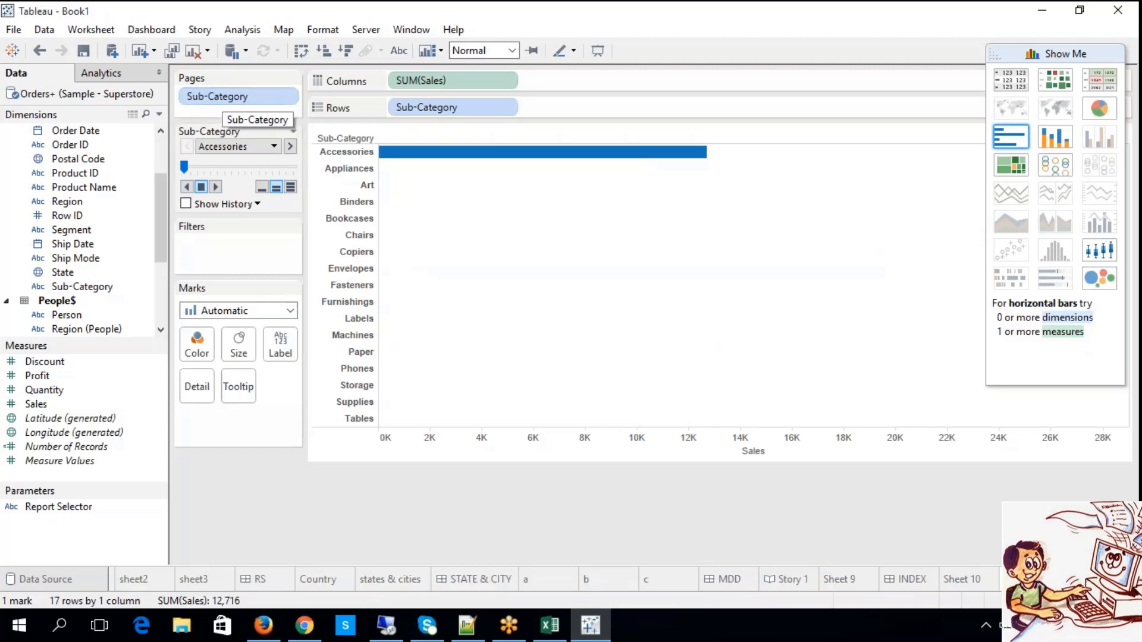
# Switch to the Excel notes, highlight "Manual" among the Page shelf control types, and switch back to Tableau.
pyautogui.click(550, 625)
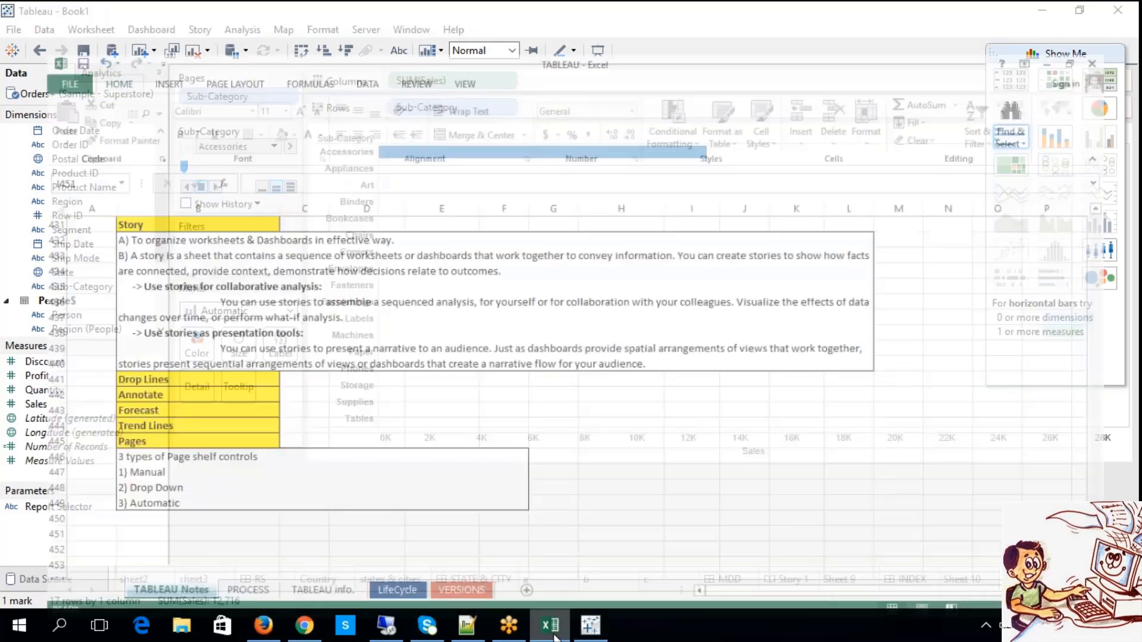
pyautogui.doubleClick(177, 461)
pyautogui.moveTo(96, 468)
pyautogui.mouseDown()
pyautogui.moveTo(78, 467)
pyautogui.moveTo(89, 451)
pyautogui.mouseUp()
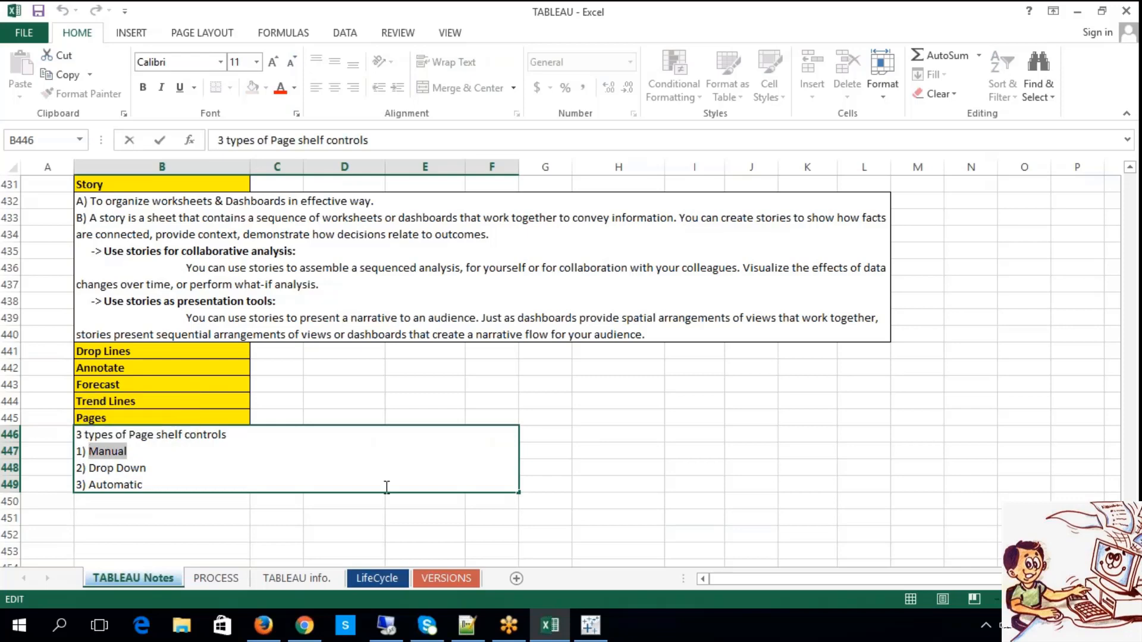
pyautogui.click(629, 489)
pyautogui.click(591, 626)
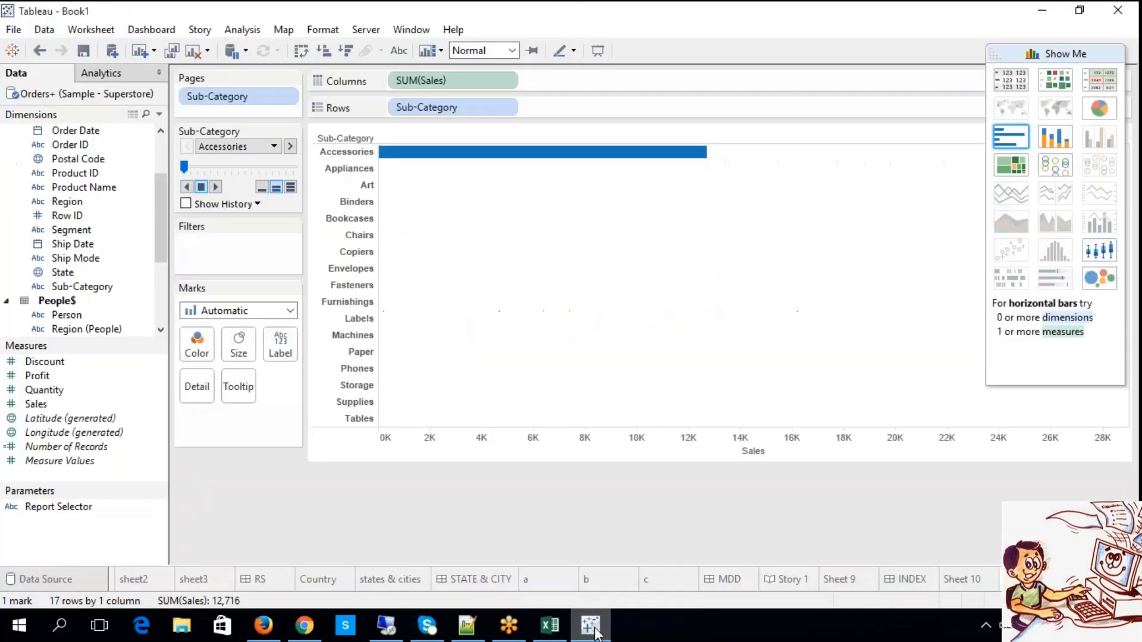
# Show the Paper page of the Sub-Category chart and turn on the mark labels.
pyautogui.click(275, 147)
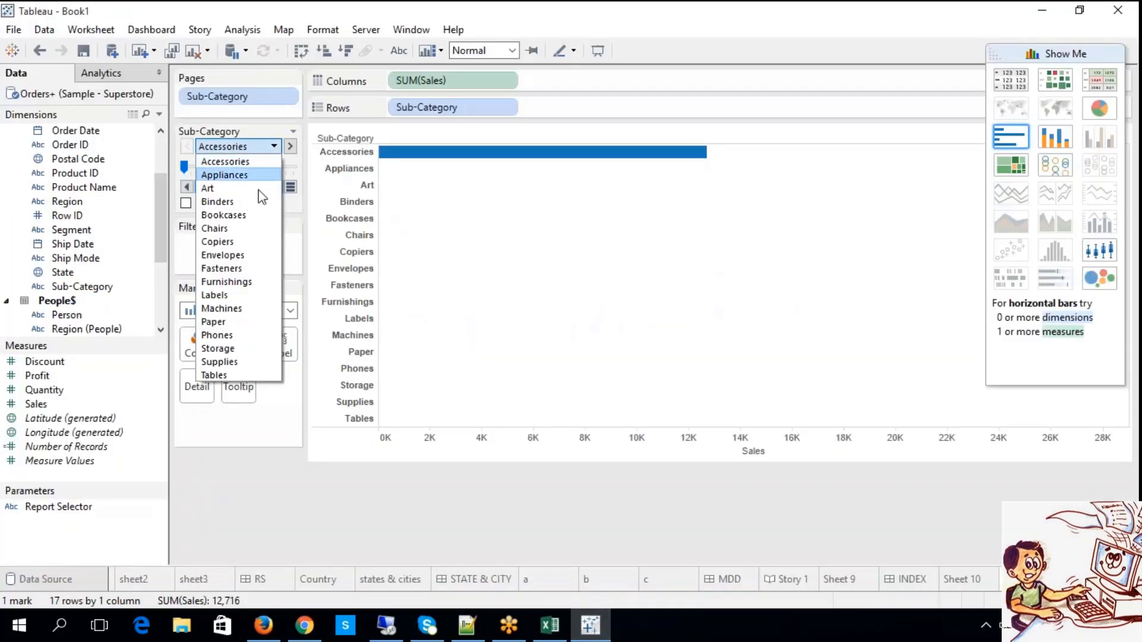
pyautogui.click(224, 319)
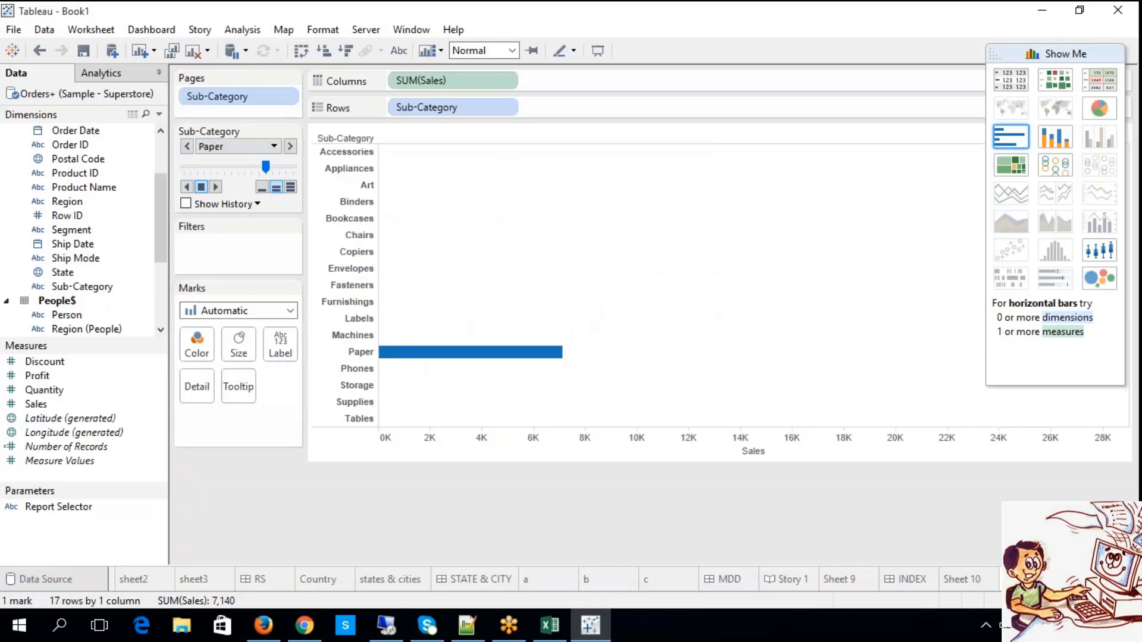
pyautogui.click(399, 52)
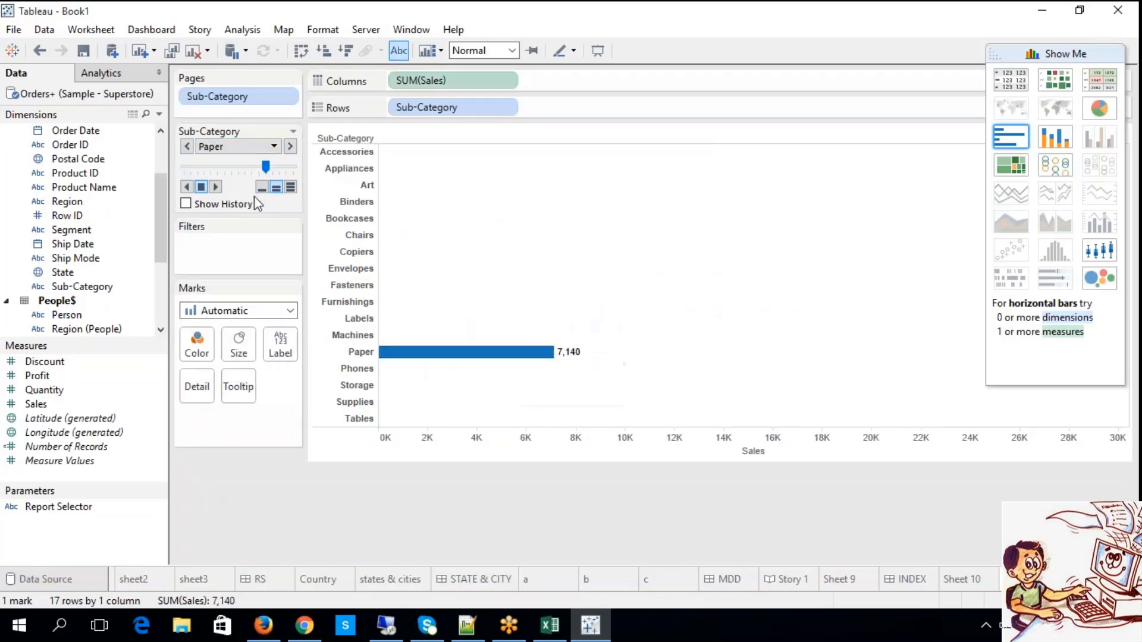
# View the Labels, Supplies and Accessories pages in turn by choosing them directly in the page control.
pyautogui.click(233, 153)
pyautogui.click(221, 294)
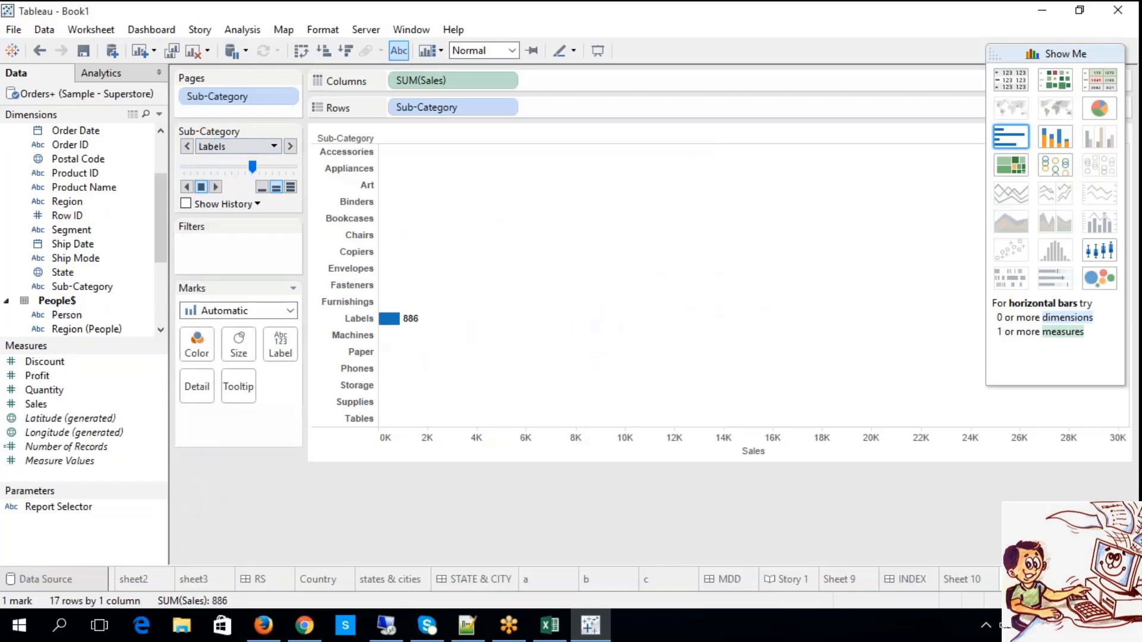
pyautogui.click(233, 148)
pyautogui.click(227, 360)
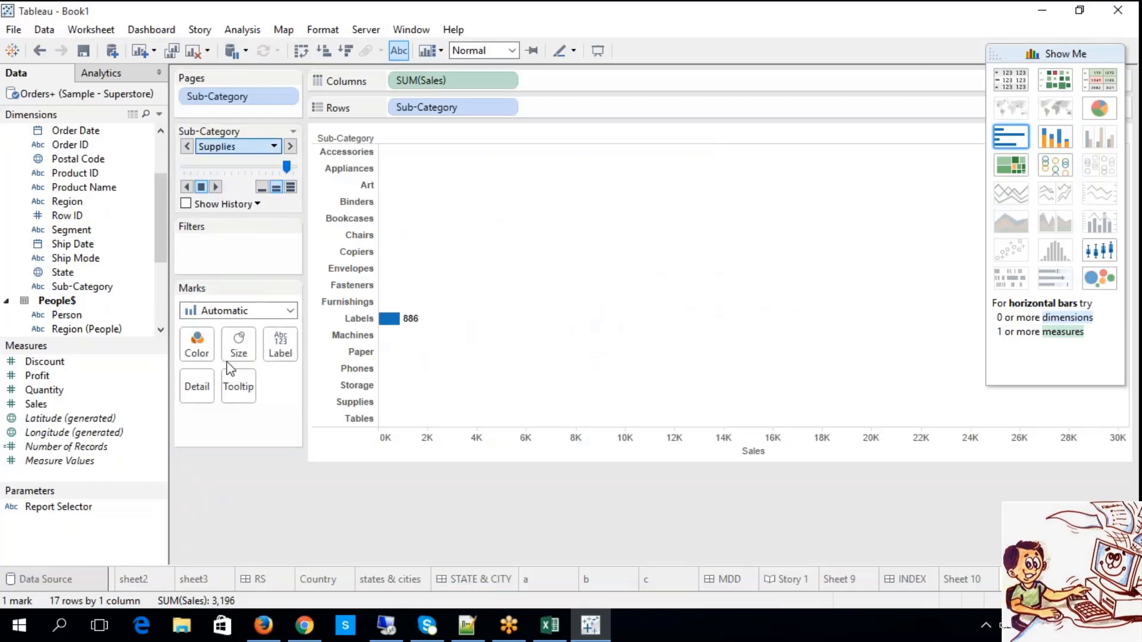
pyautogui.click(274, 147)
pyautogui.click(254, 161)
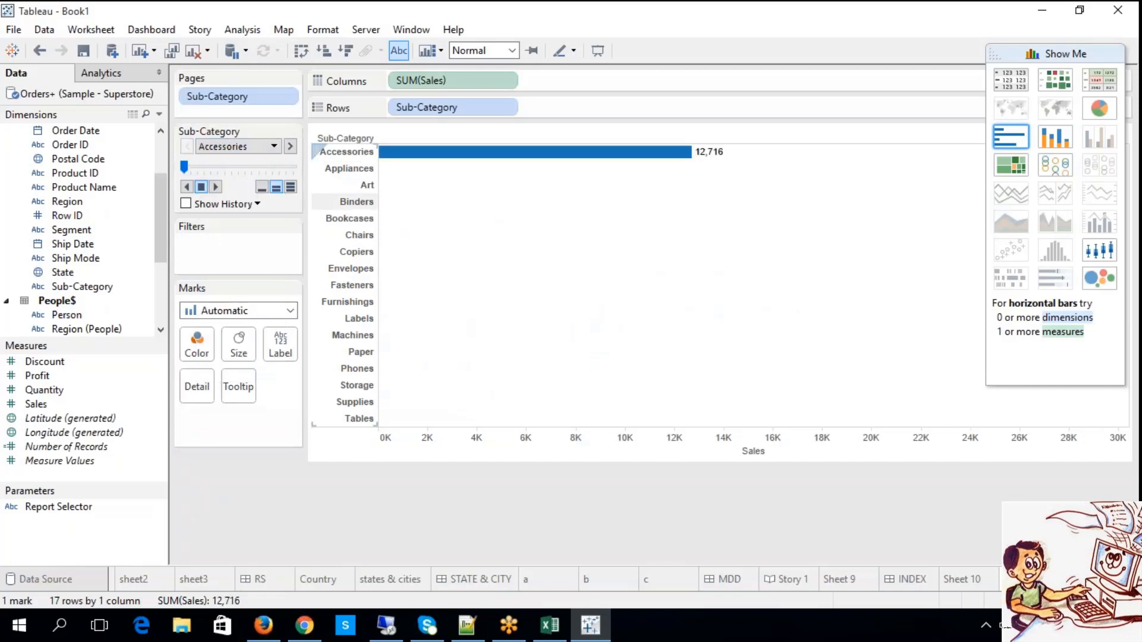
# Step forward manually through the Sub-Category pages from Accessories to Furnishings.
pyautogui.click(290, 146)
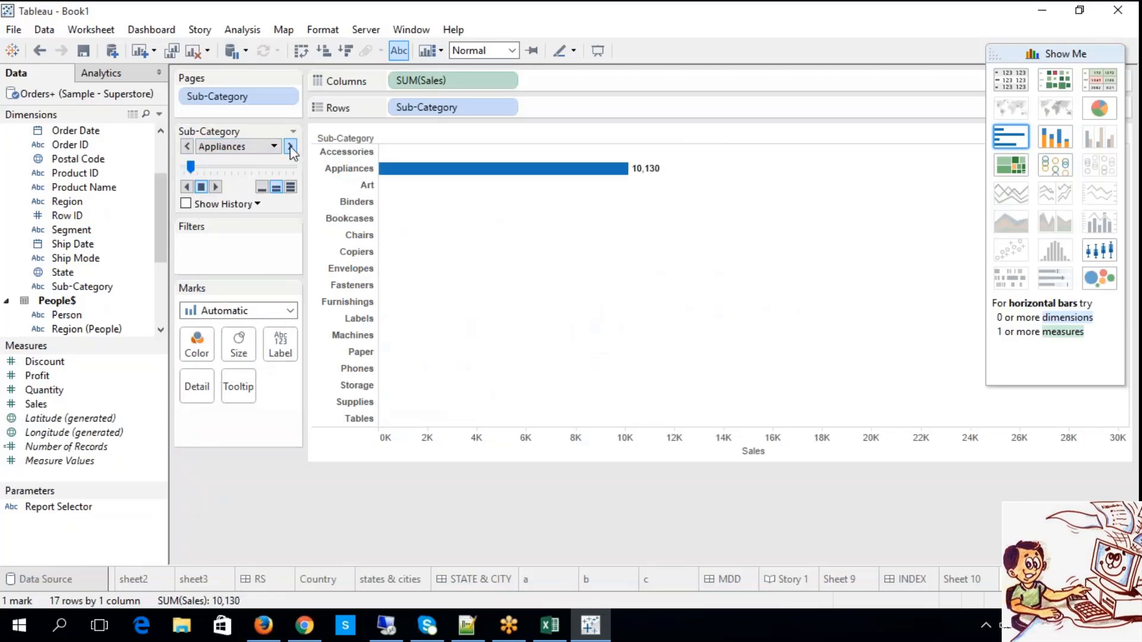
pyautogui.click(291, 146)
pyautogui.click(291, 146)
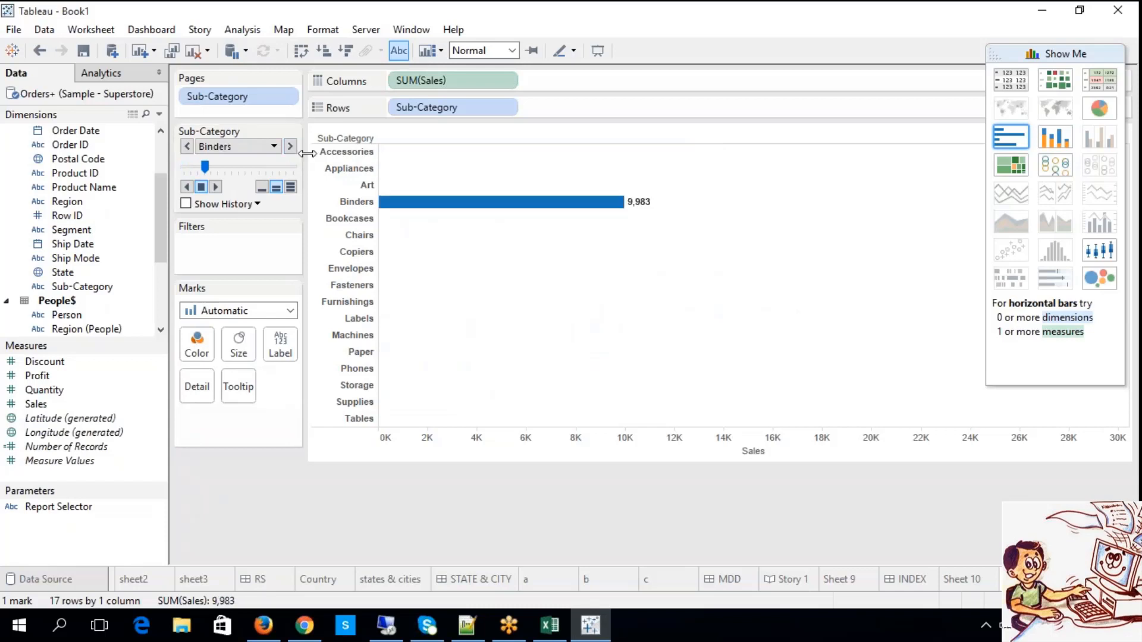
pyautogui.doubleClick(290, 146)
pyautogui.click(291, 146)
pyautogui.click(291, 146)
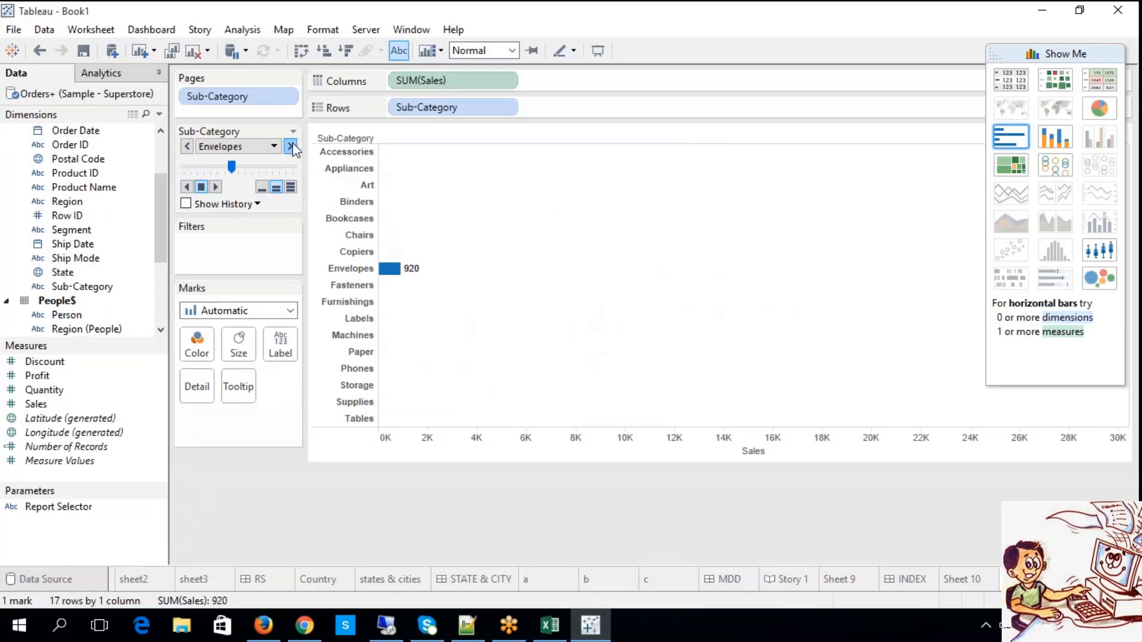
pyautogui.doubleClick(291, 146)
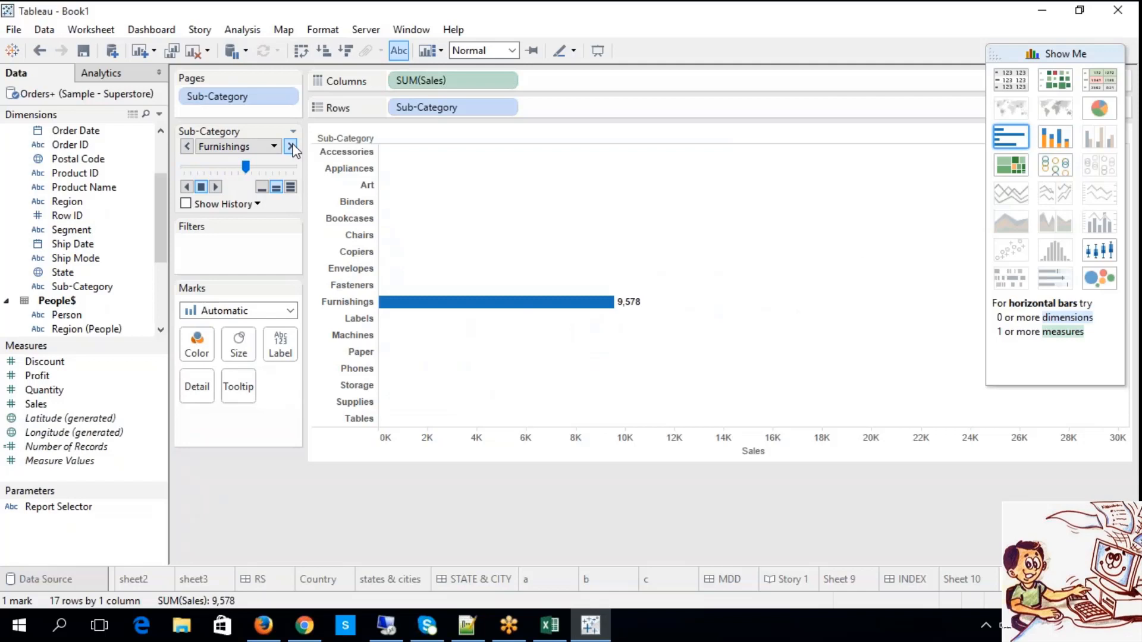
# Step back through the Sub-Category pages to Accessories, and start automatic forward playback of the pages.
pyautogui.click(188, 147)
pyautogui.doubleClick(187, 146)
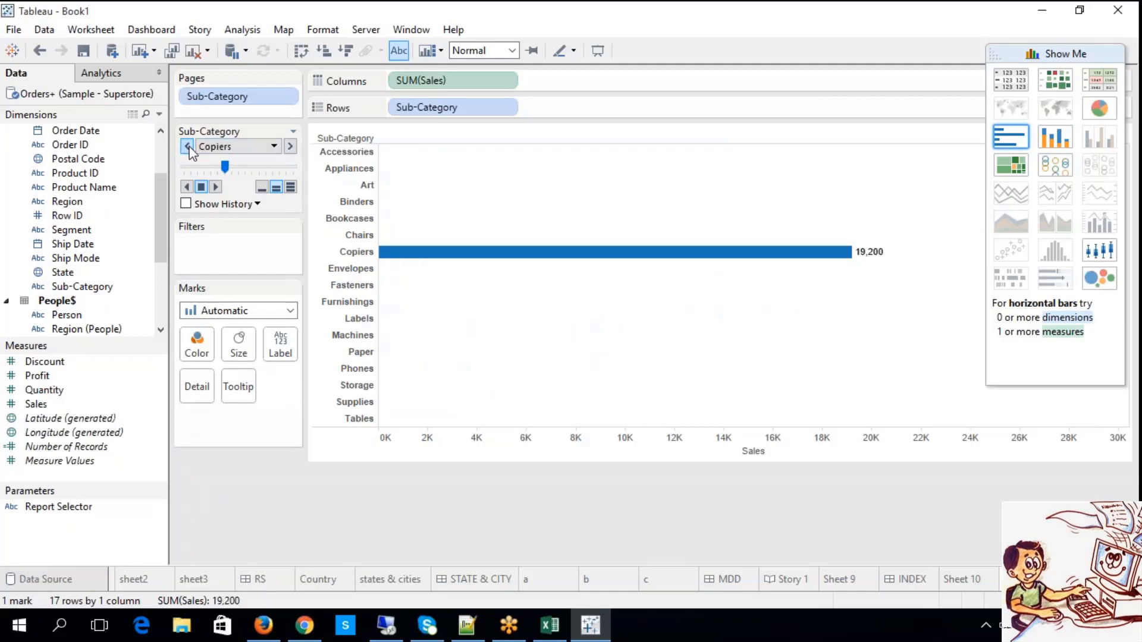
pyautogui.click(187, 146)
pyautogui.click(188, 146)
pyautogui.click(187, 146)
pyautogui.click(188, 147)
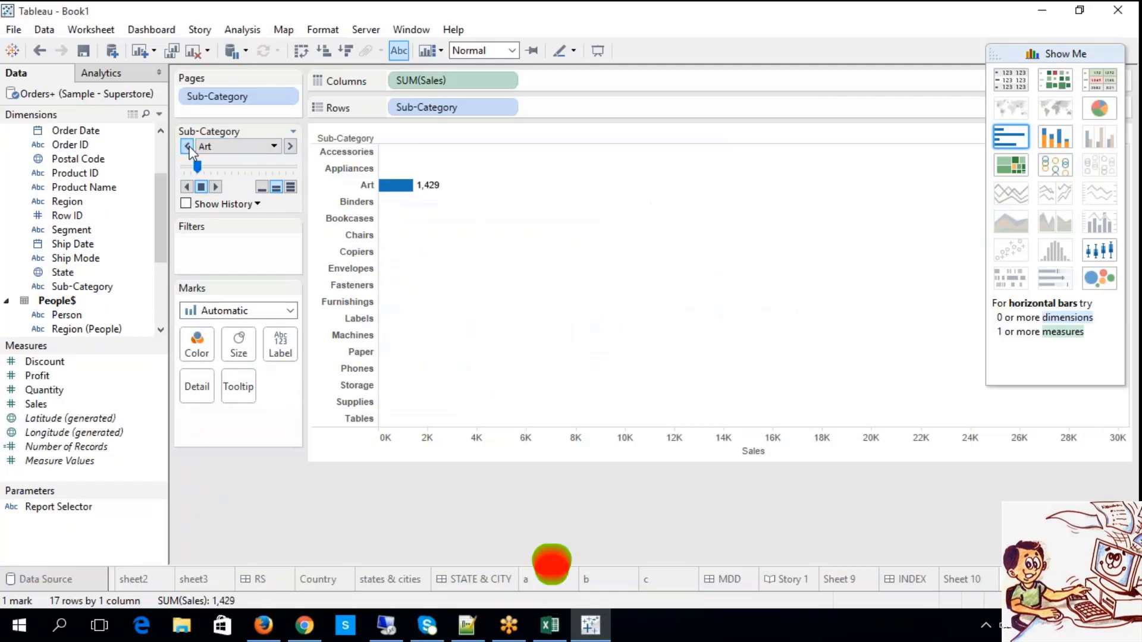
pyautogui.click(187, 146)
pyautogui.click(187, 147)
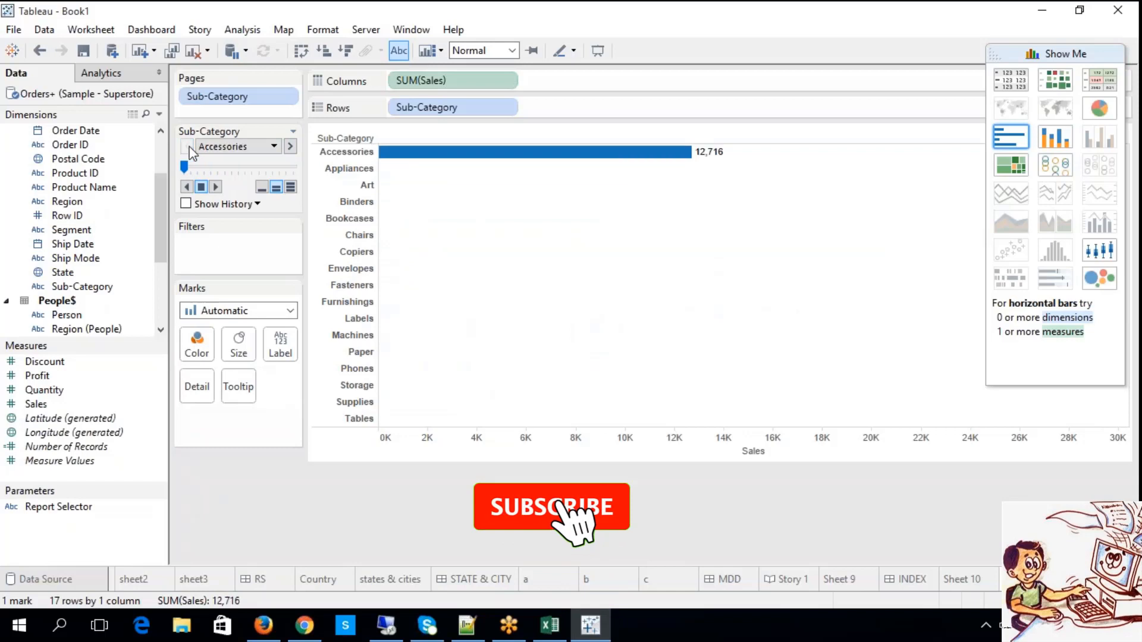
pyautogui.click(212, 187)
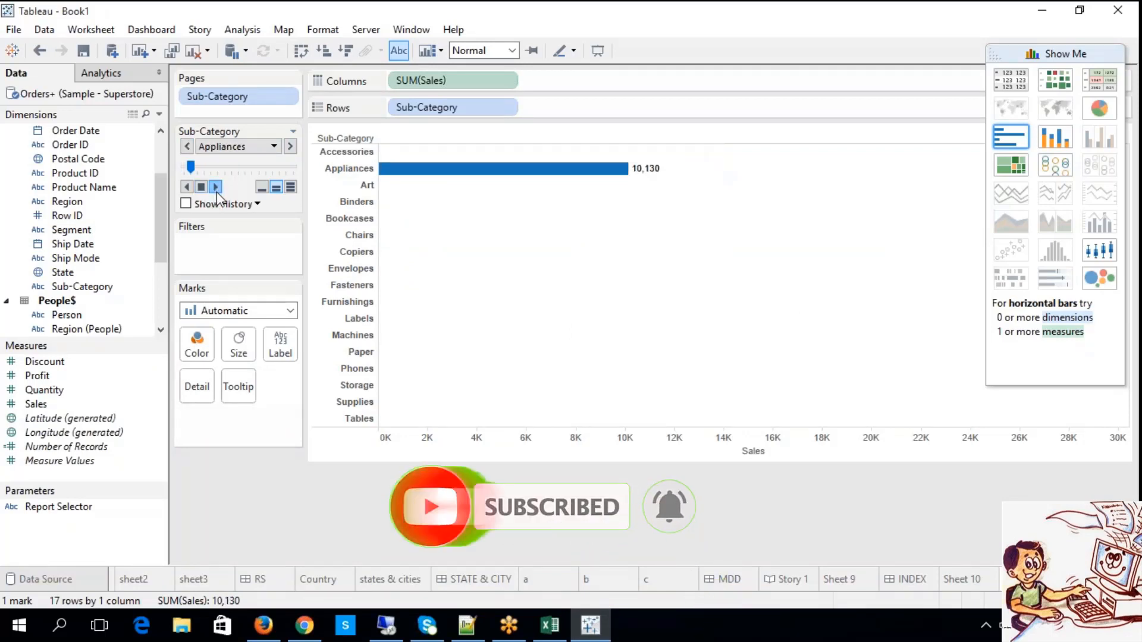